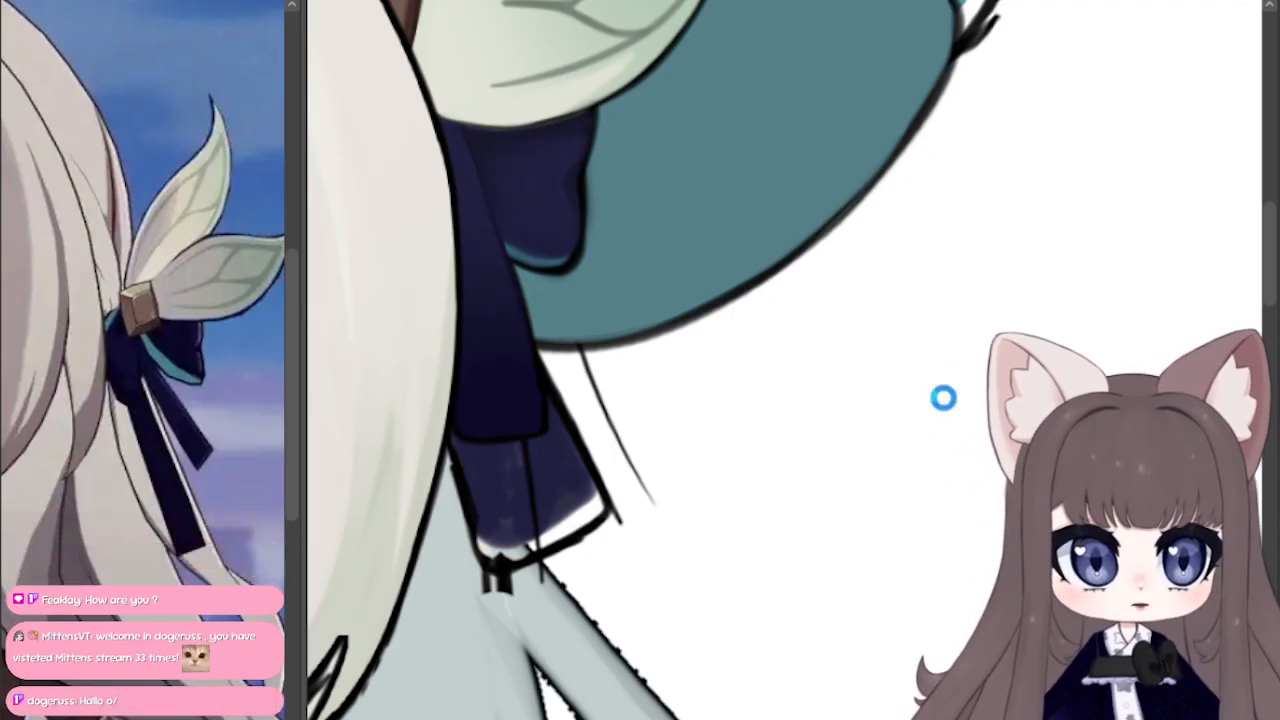
Step: Undo the pink recolouring on one half of the character's hair
scroll(966, 171, up, 8)
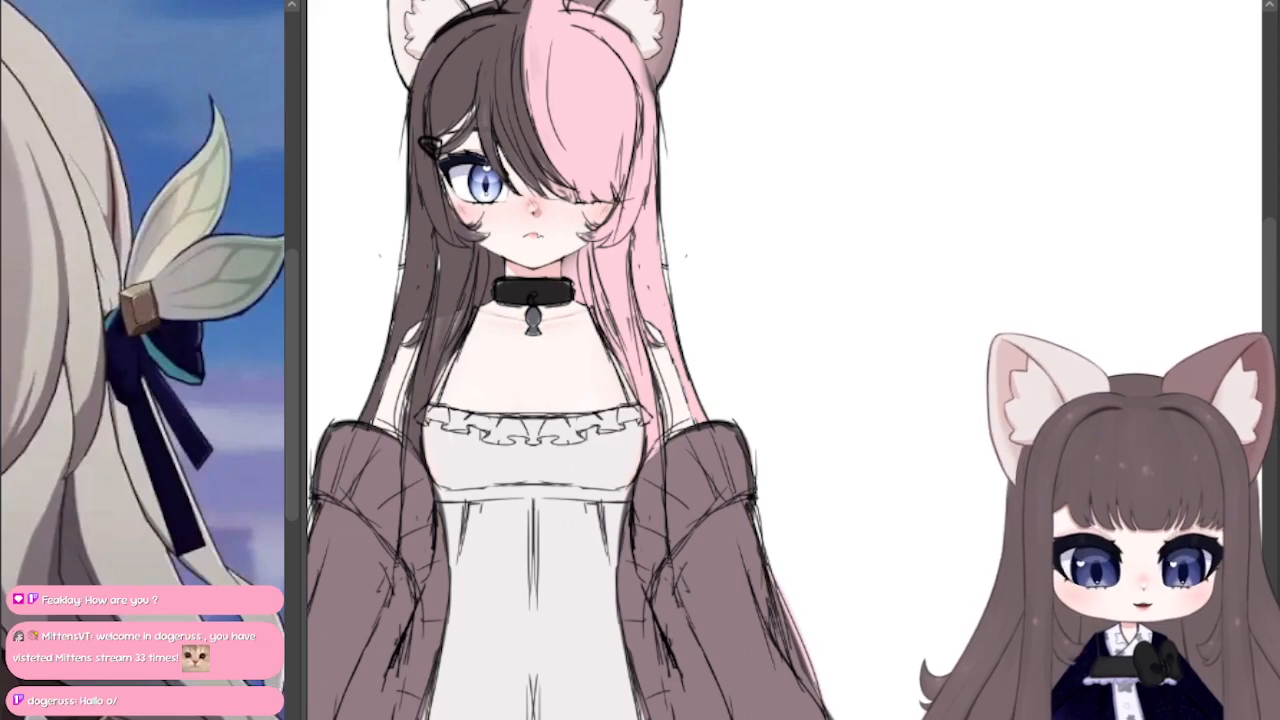
mouse_move(580, 270)
mouse_down()
mouse_move(726, 544)
mouse_move(724, 587)
mouse_up()
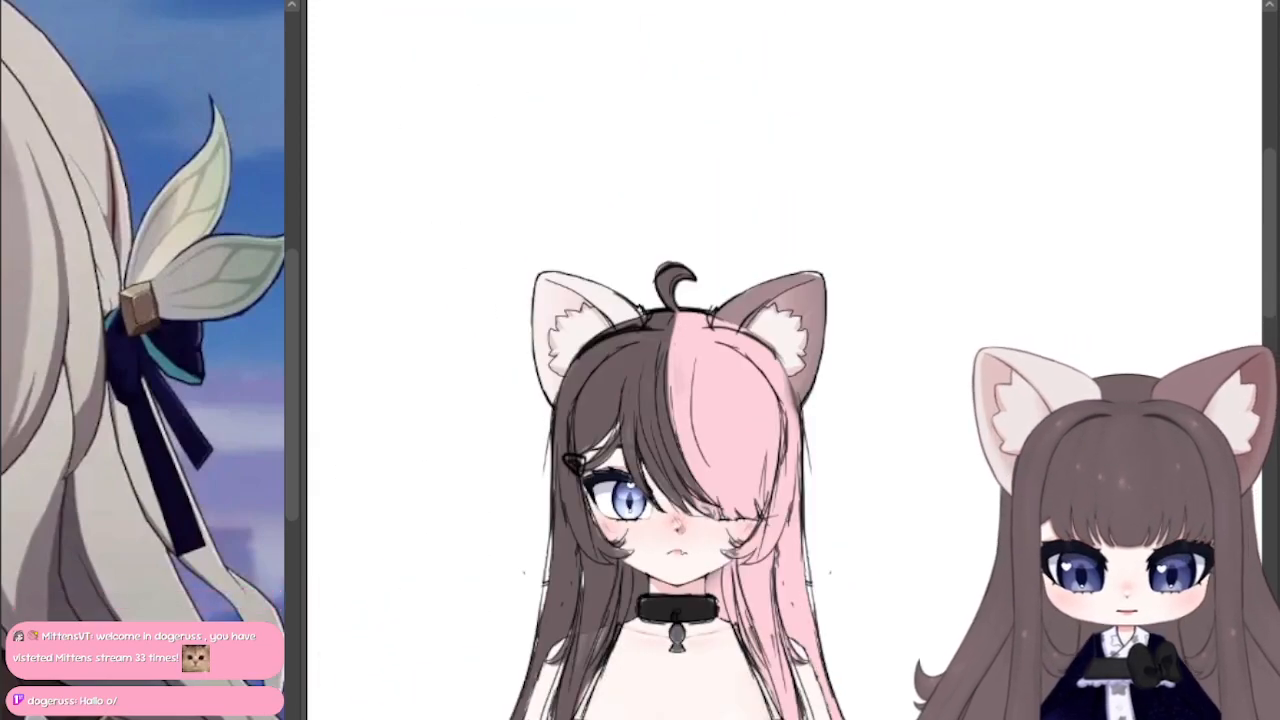
key(ctrl+z)
key(ctrl+y)
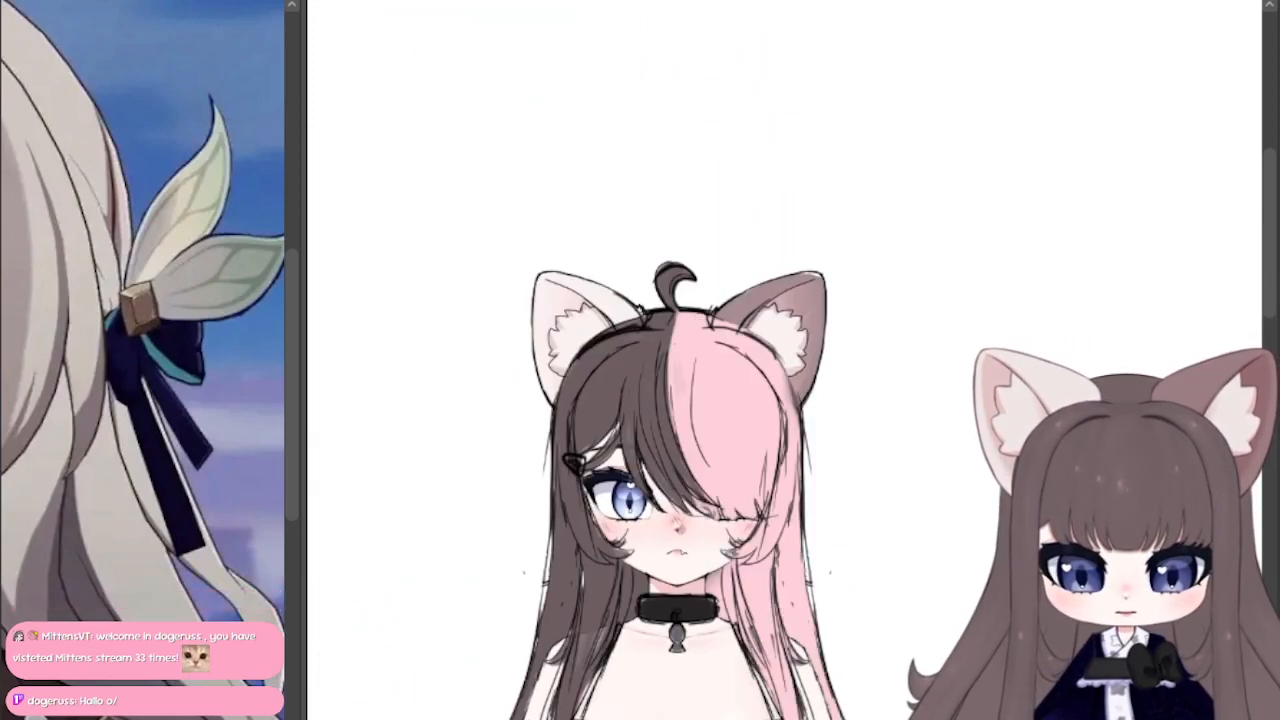
key(ctrl+z)
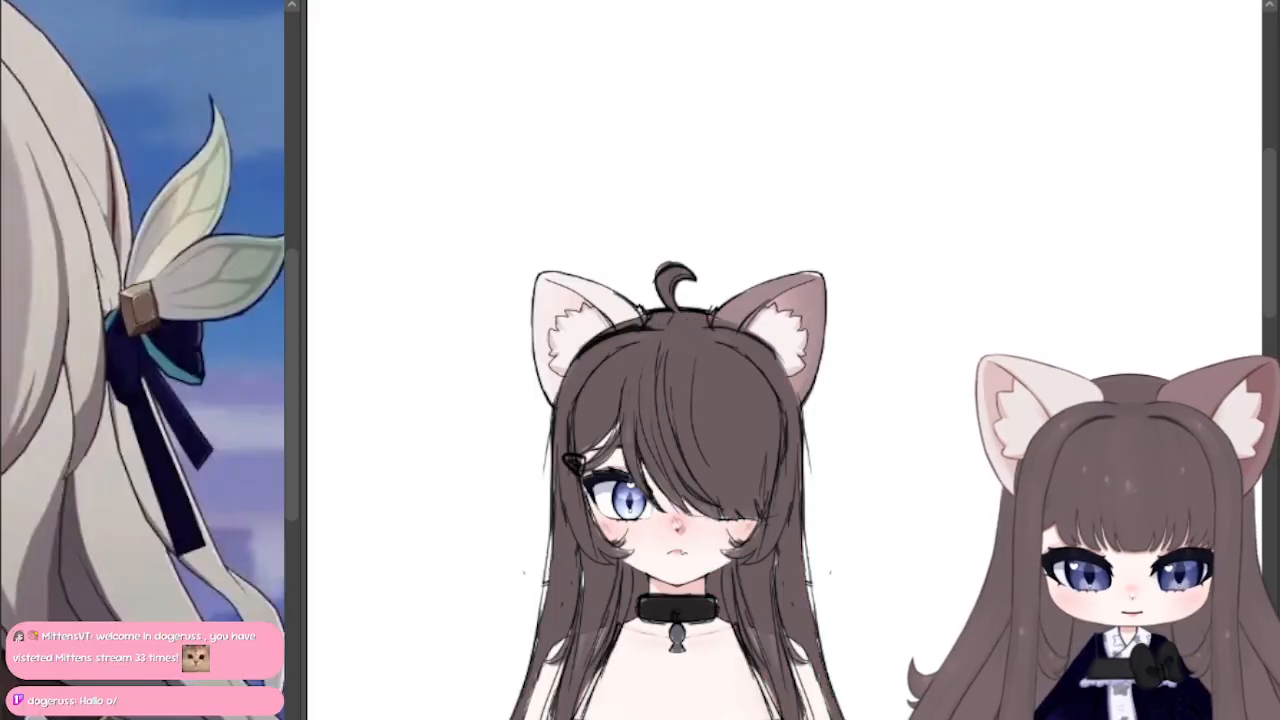
Step: Examine the character's brown hair, face and outfit up close and from further out
mouse_move(677, 700)
mouse_down()
mouse_move(531, 10)
mouse_move(871, 344)
mouse_move(846, 459)
mouse_move(617, 472)
mouse_up()
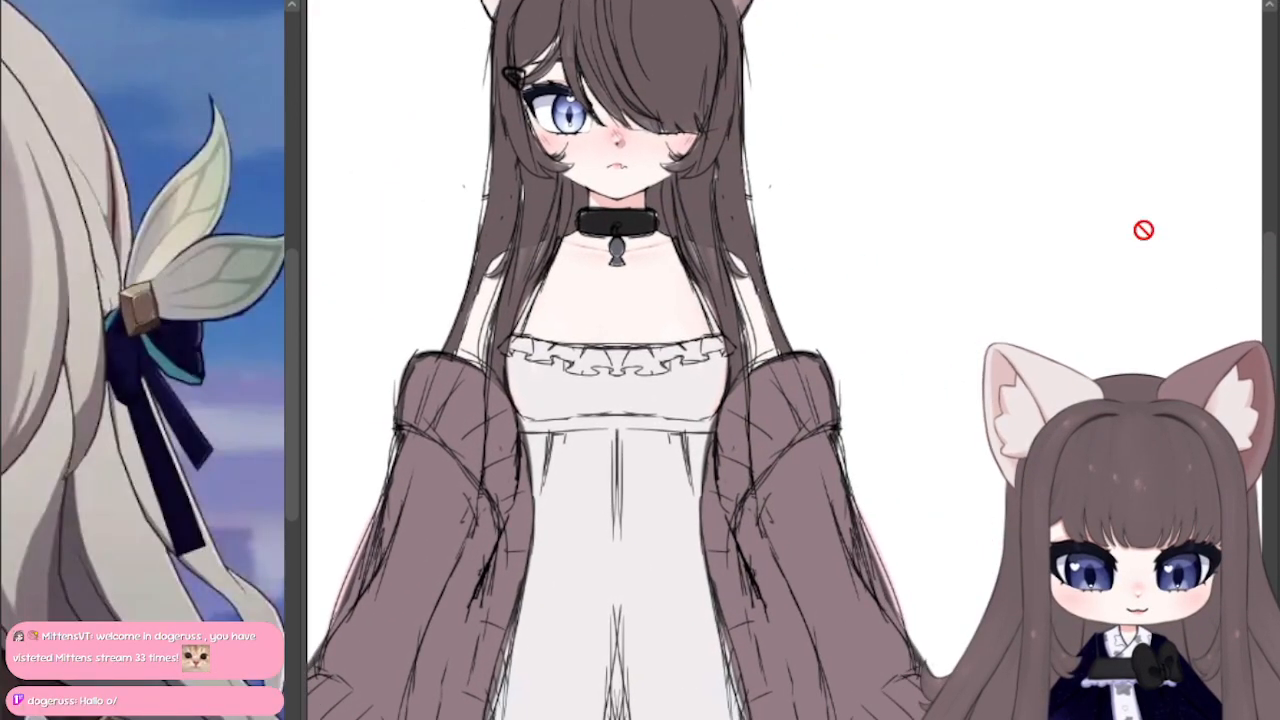
scroll(716, 212, down, 3)
mouse_move(720, 300)
mouse_down()
mouse_move(757, 415)
mouse_move(737, 457)
mouse_move(720, 457)
mouse_up()
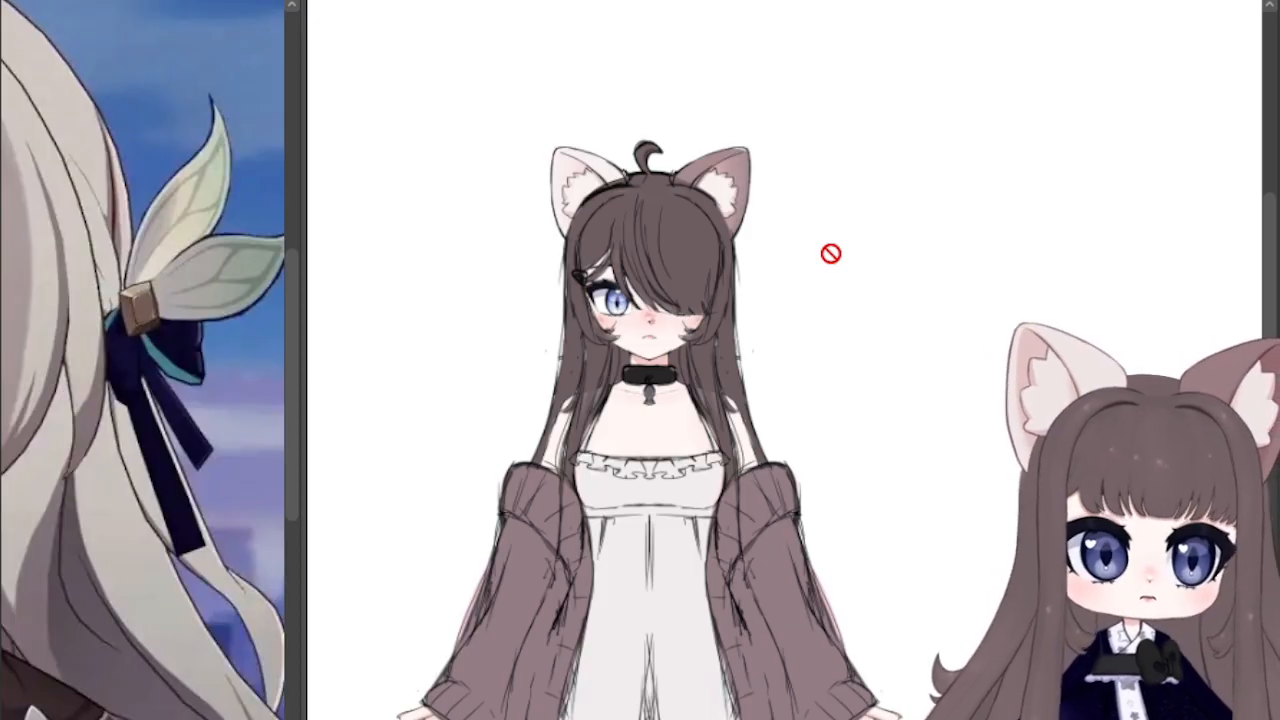
scroll(723, 369, up, 3)
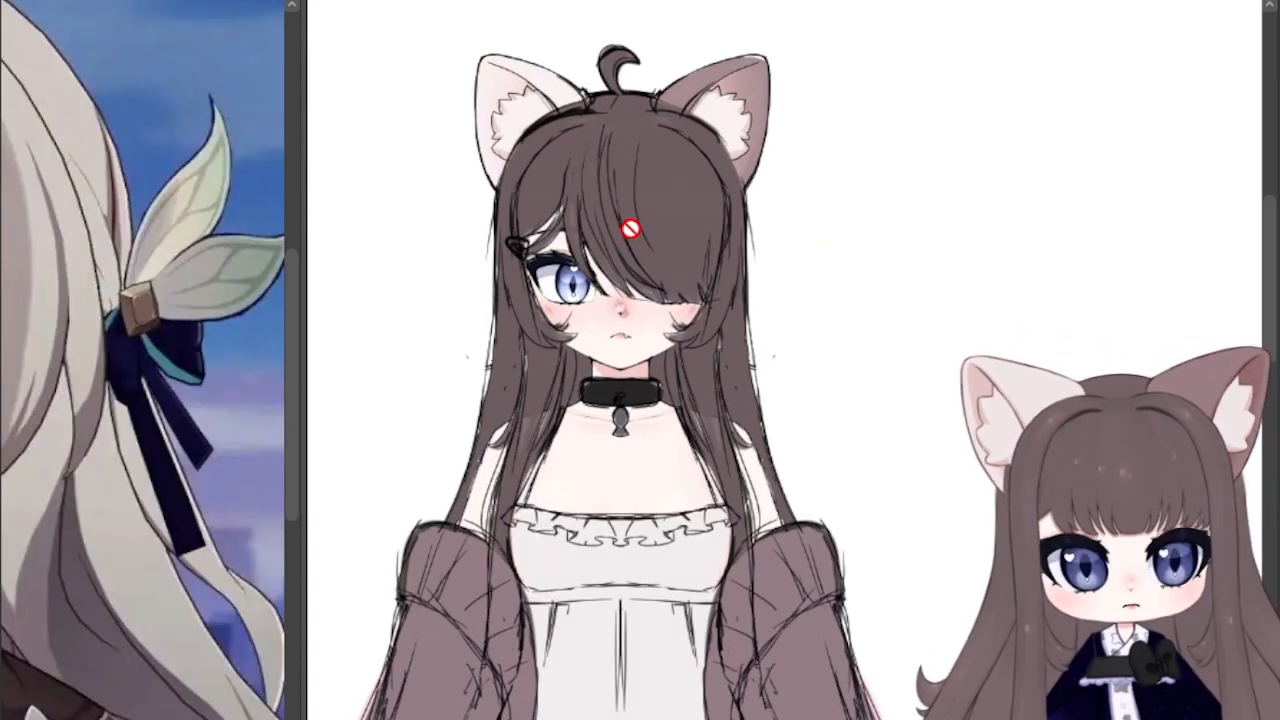
scroll(361, 142, up, 1)
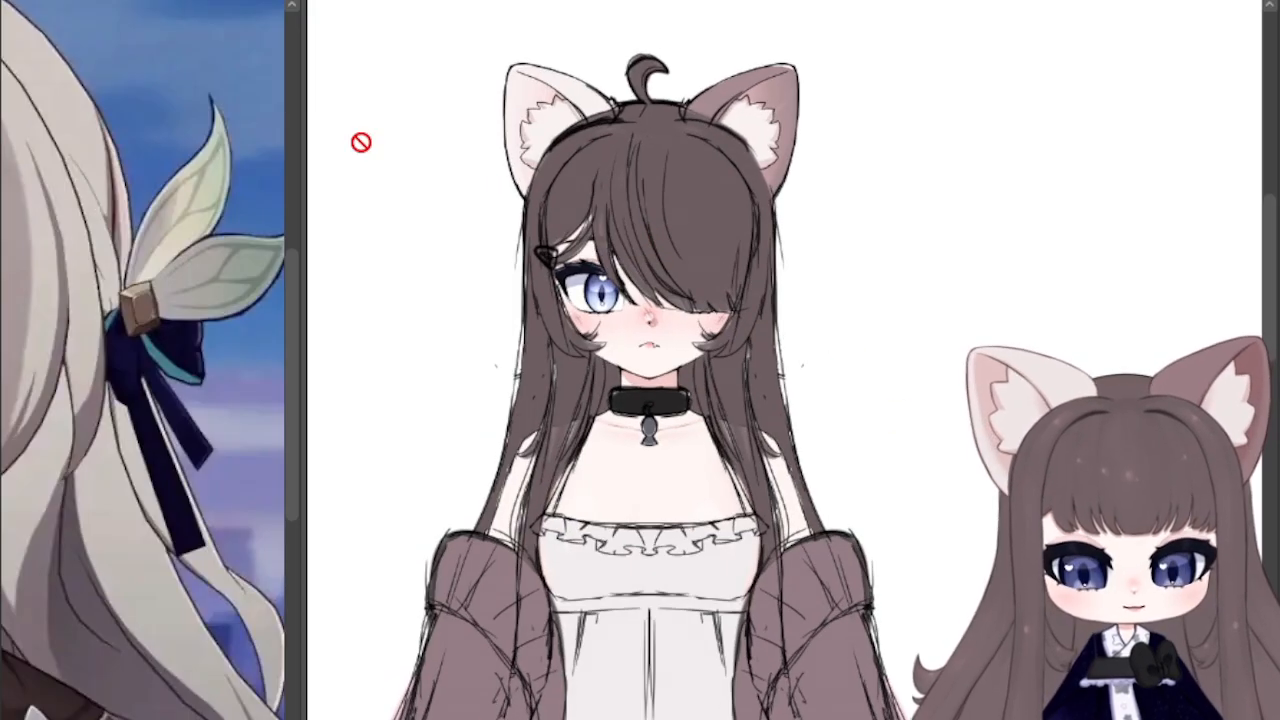
scroll(627, 322, up, 1)
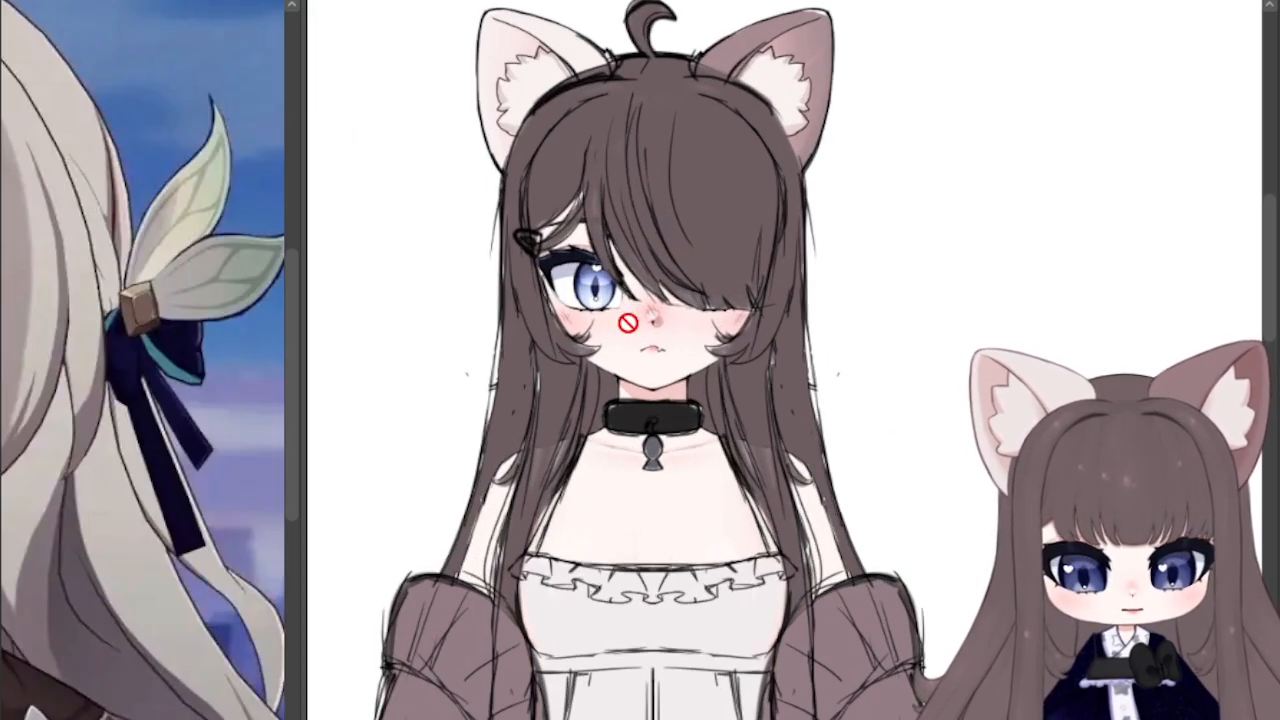
scroll(653, 467, up, 1)
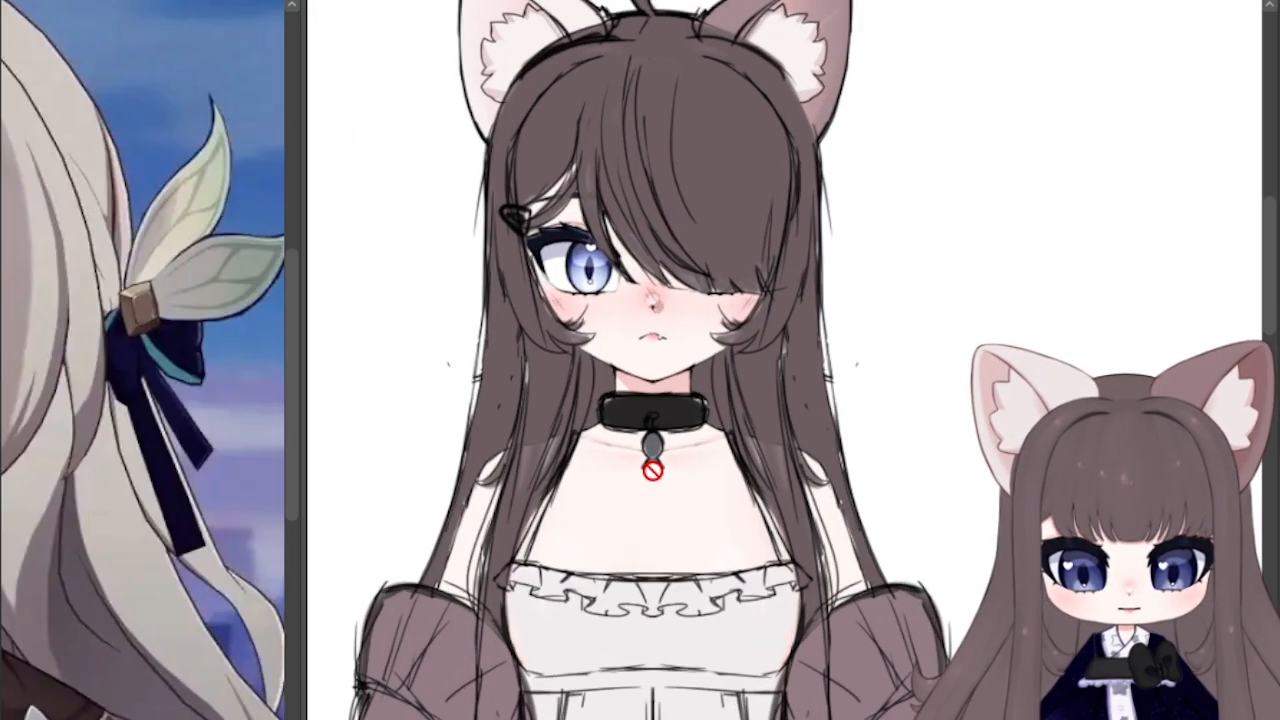
scroll(653, 467, down, 2)
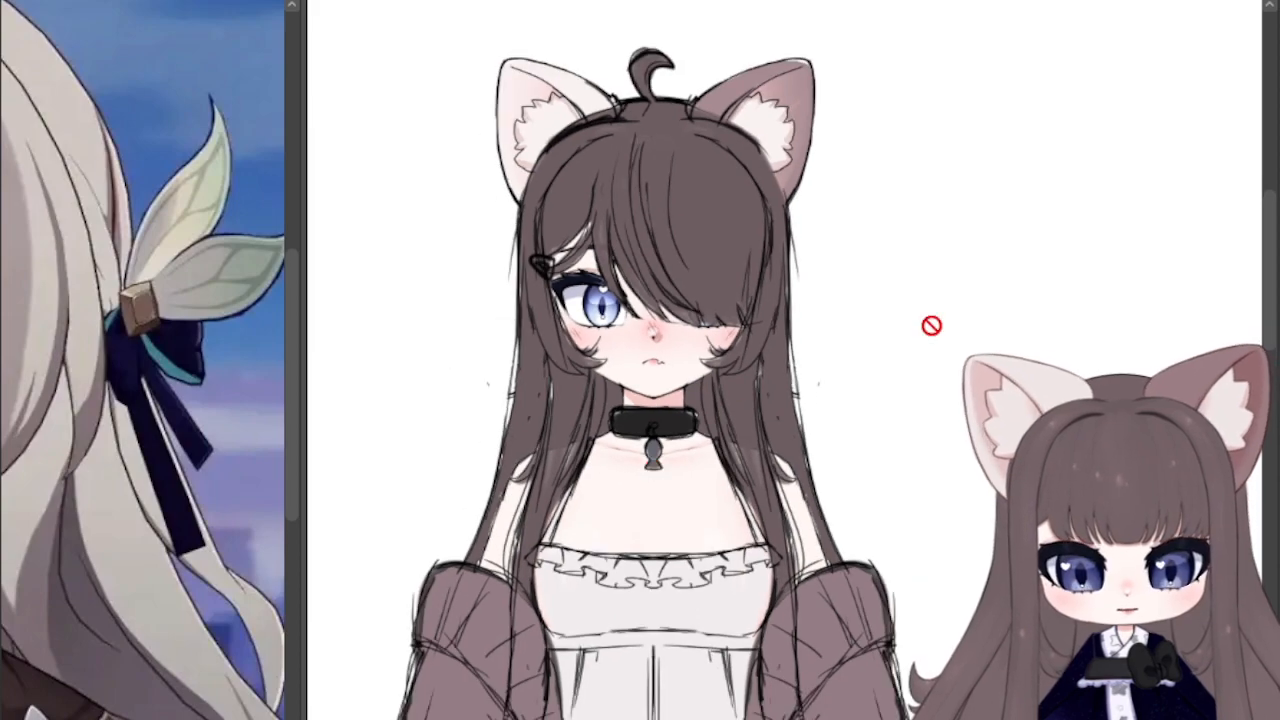
scroll(679, 476, down, 1)
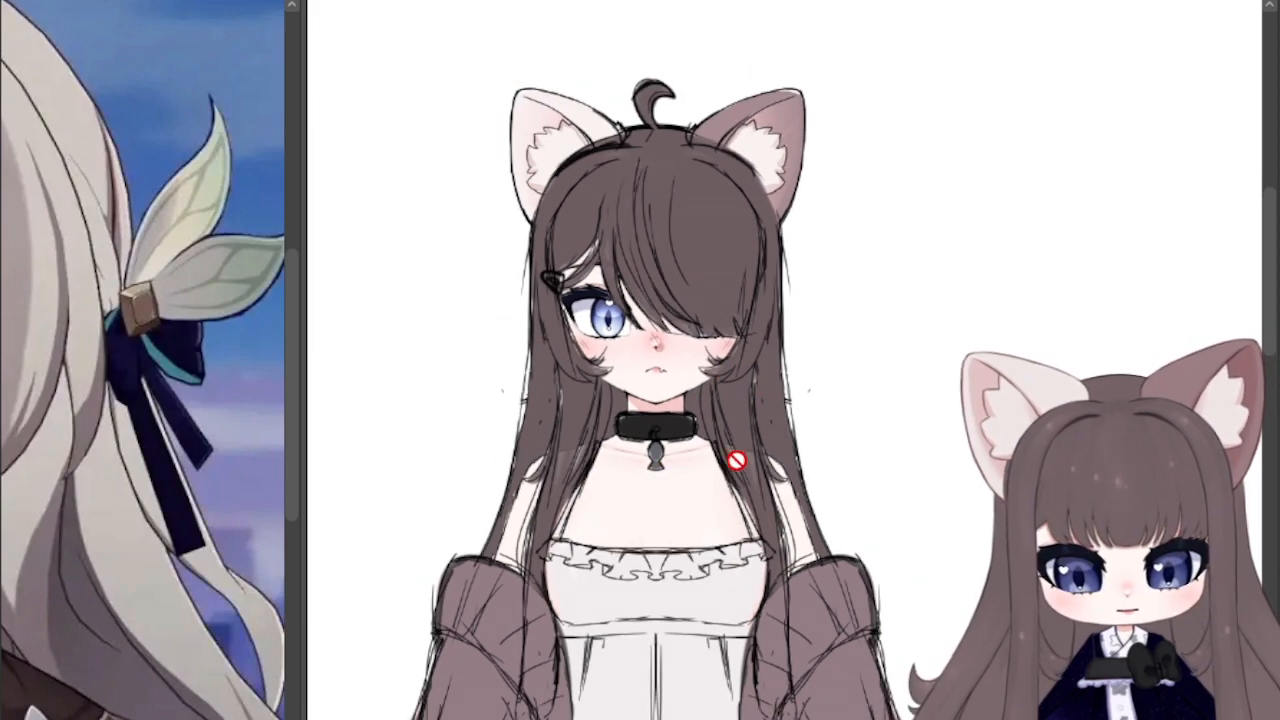
scroll(728, 492, down, 1)
Step: Fill both sides of the character's brown cardigan with pink
drag(728, 492, 774, 244)
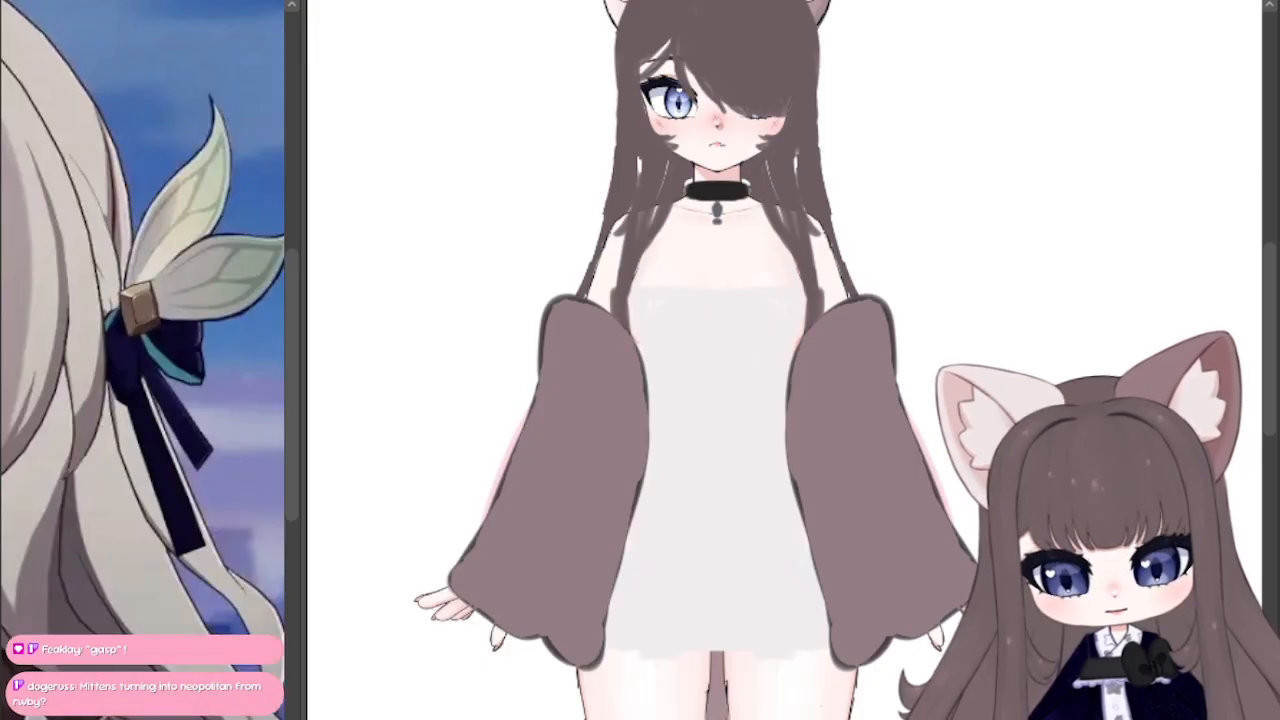
click(610, 452)
click(800, 487)
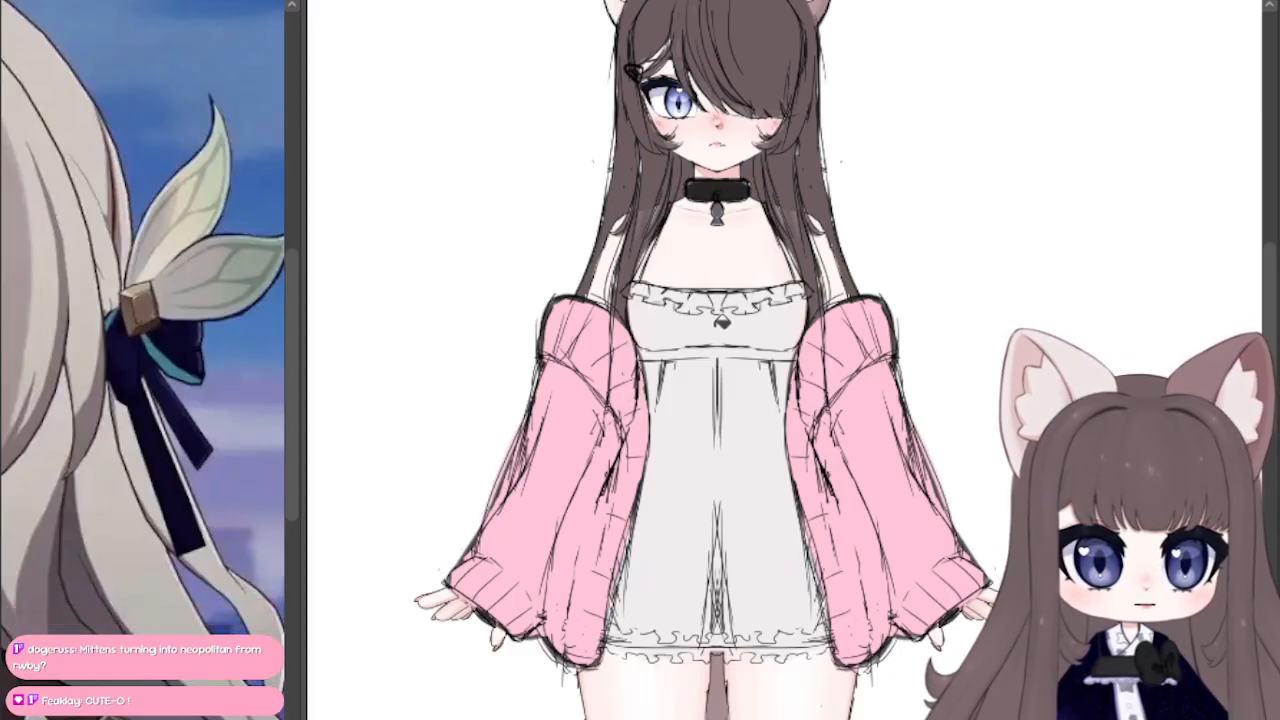
Step: Restore the split hair colouring with one brown half and one pink half
drag(700, 270, 641, 460)
scroll(658, 400, down, 4)
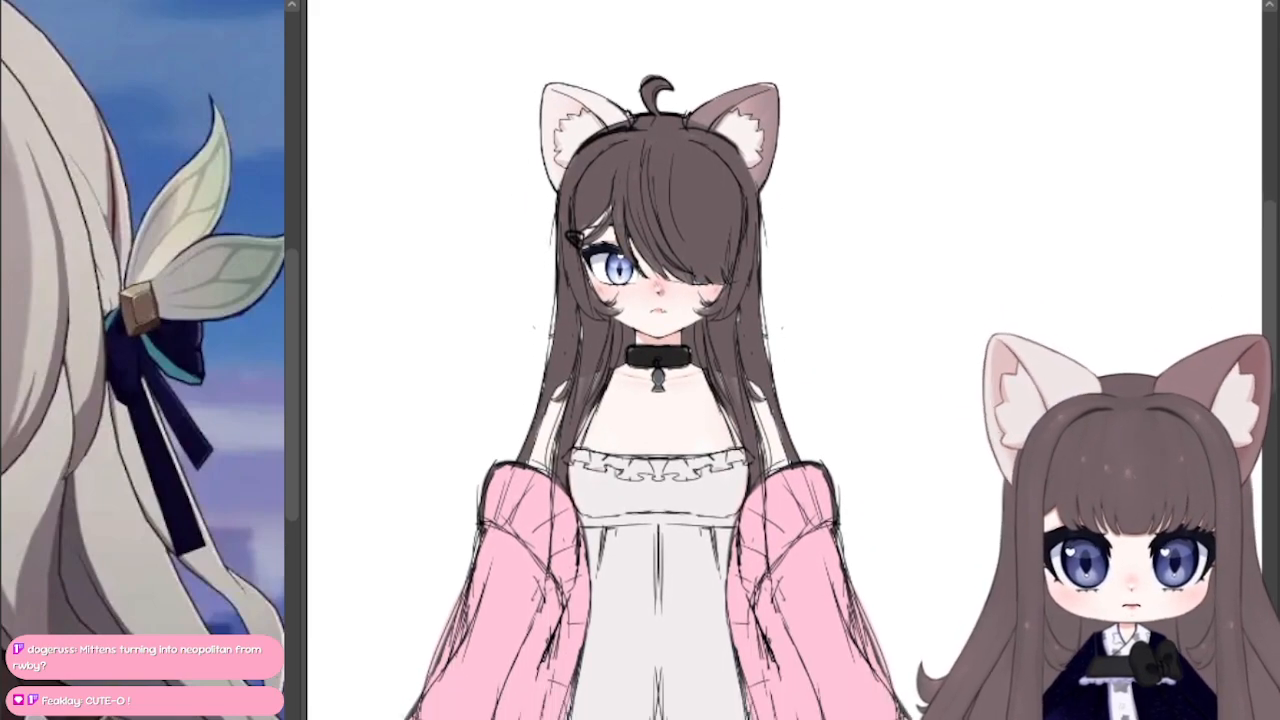
drag(528, 442, 544, 449)
key(ctrl+z)
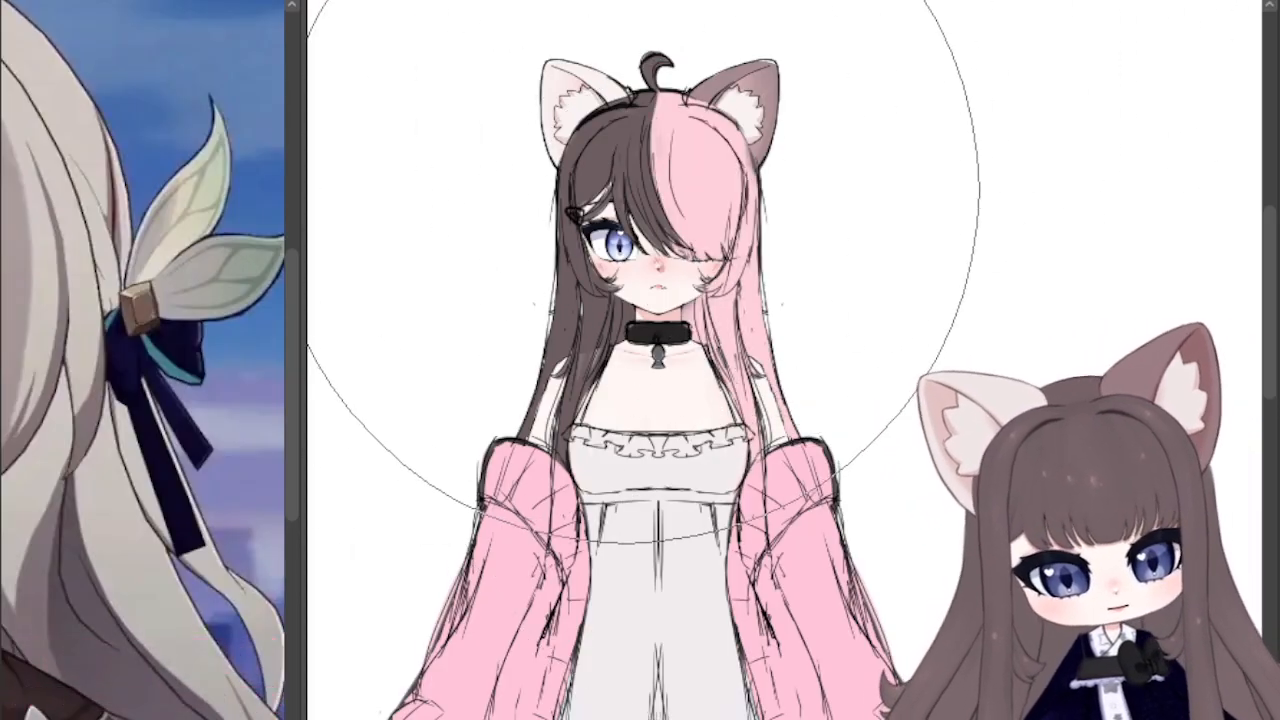
Step: Try off-white, greyish pink and beige on the pink half of the hair
alt+click(594, 92)
drag(700, 160, 738, 281)
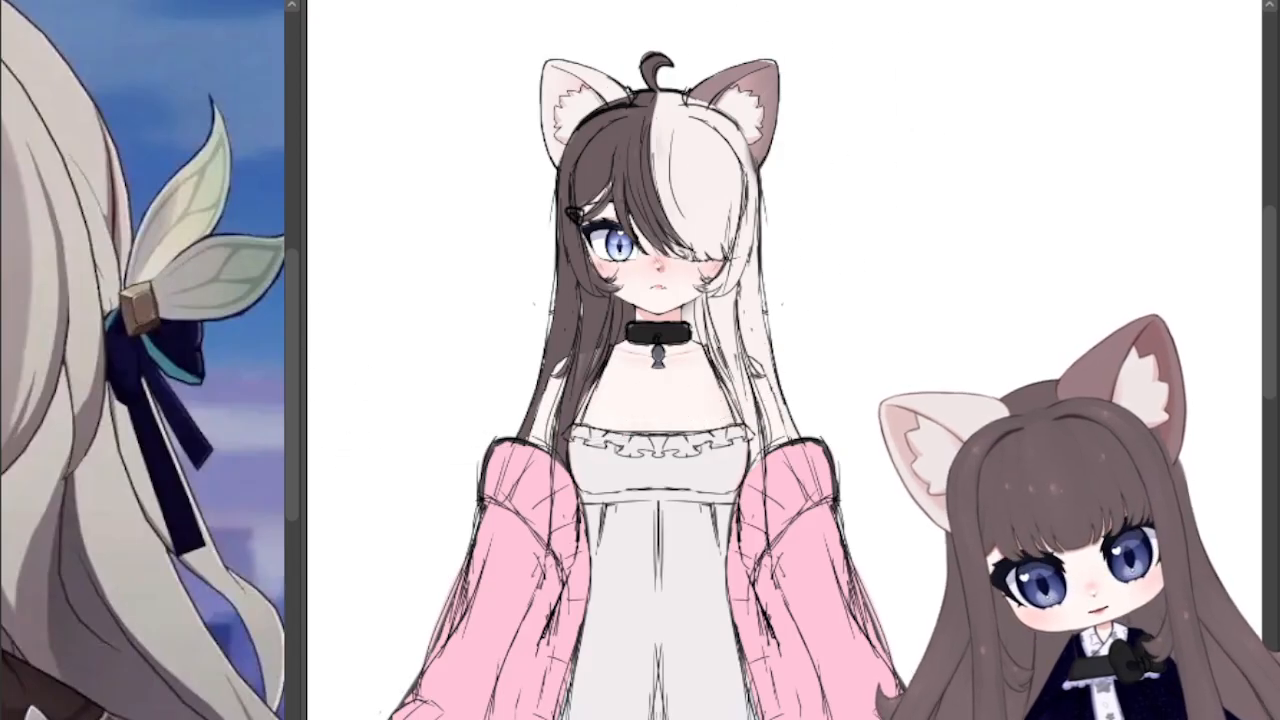
mouse_move(720, 292)
mouse_down()
mouse_move(758, 300)
mouse_move(768, 281)
mouse_up()
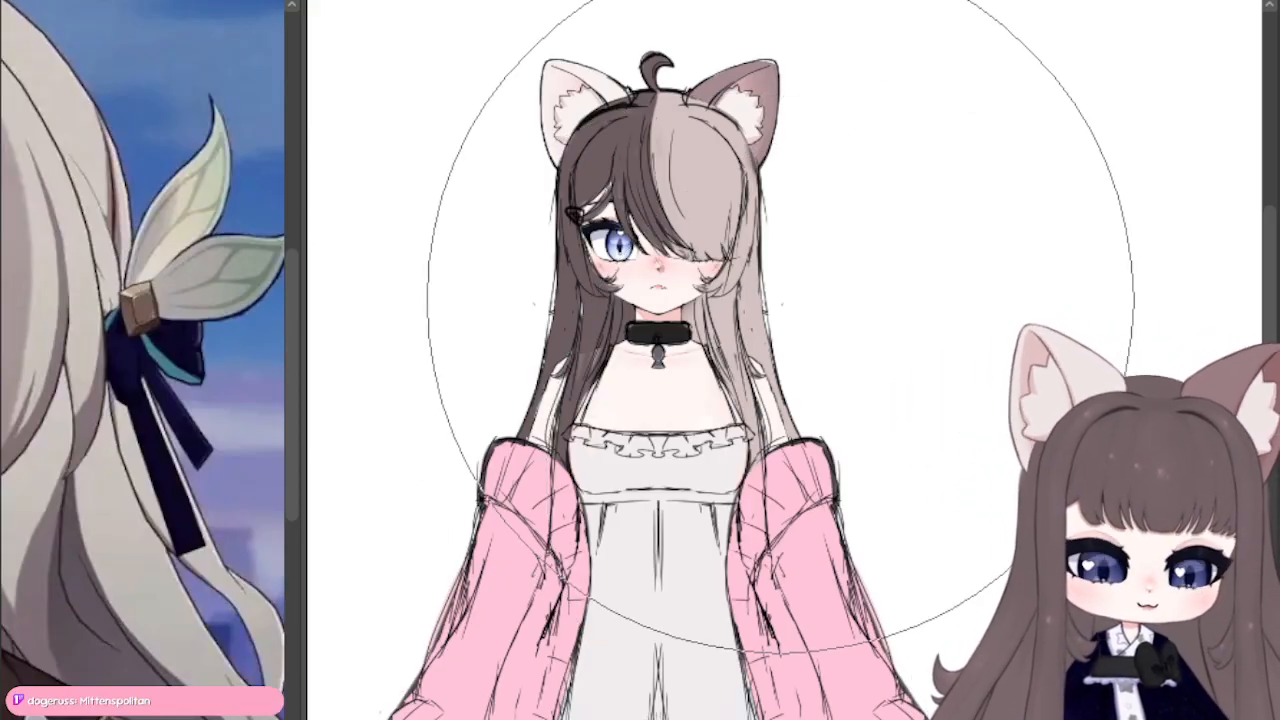
mouse_move(781, 300)
mouse_down()
mouse_move(506, 271)
mouse_move(626, 346)
mouse_move(733, 265)
mouse_up()
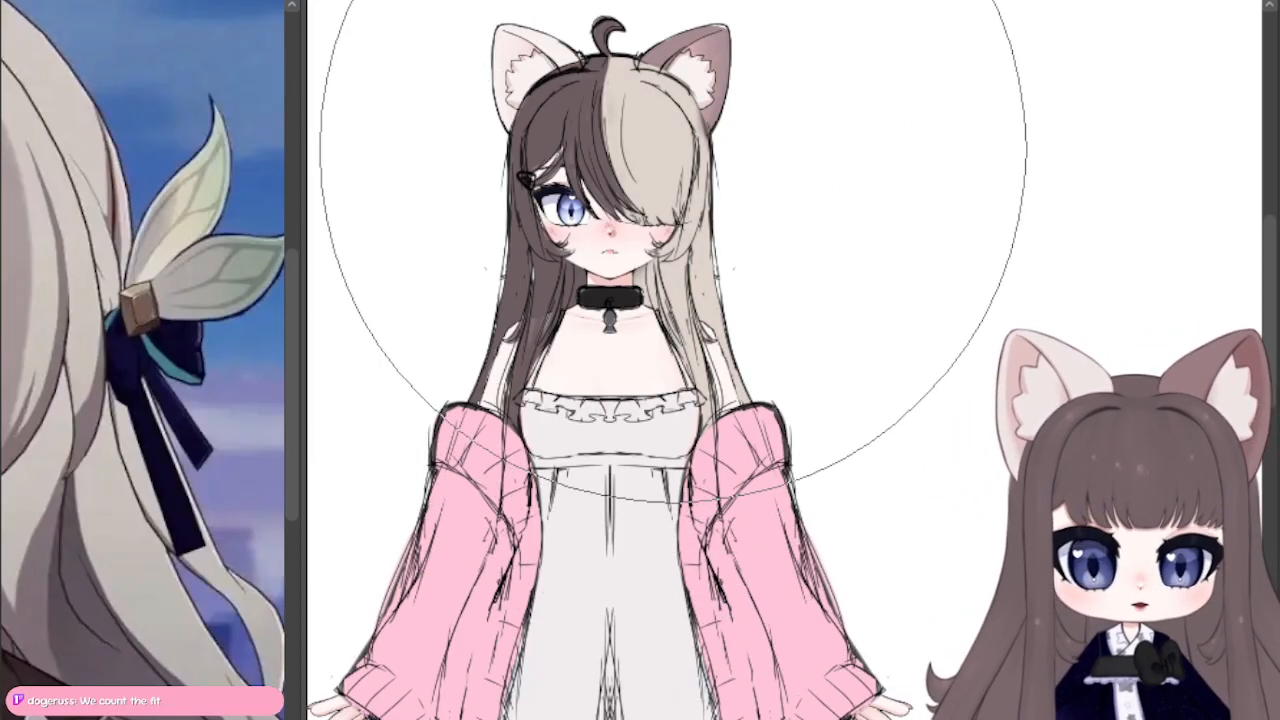
Step: Recolour the beige half of the hair cream and lighten the cardigan to a paler pink
mouse_move(673, 149)
mouse_down()
mouse_move(707, 134)
mouse_move(708, 90)
mouse_up()
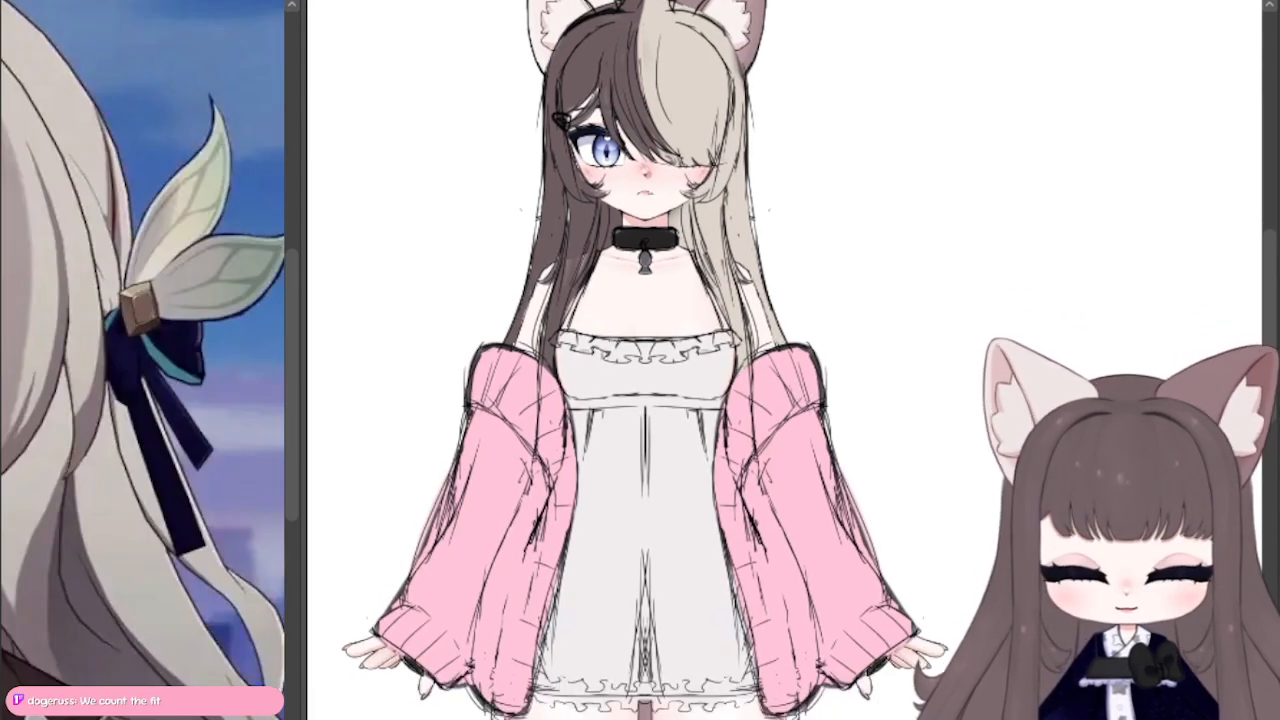
drag(660, 420, 660, 503)
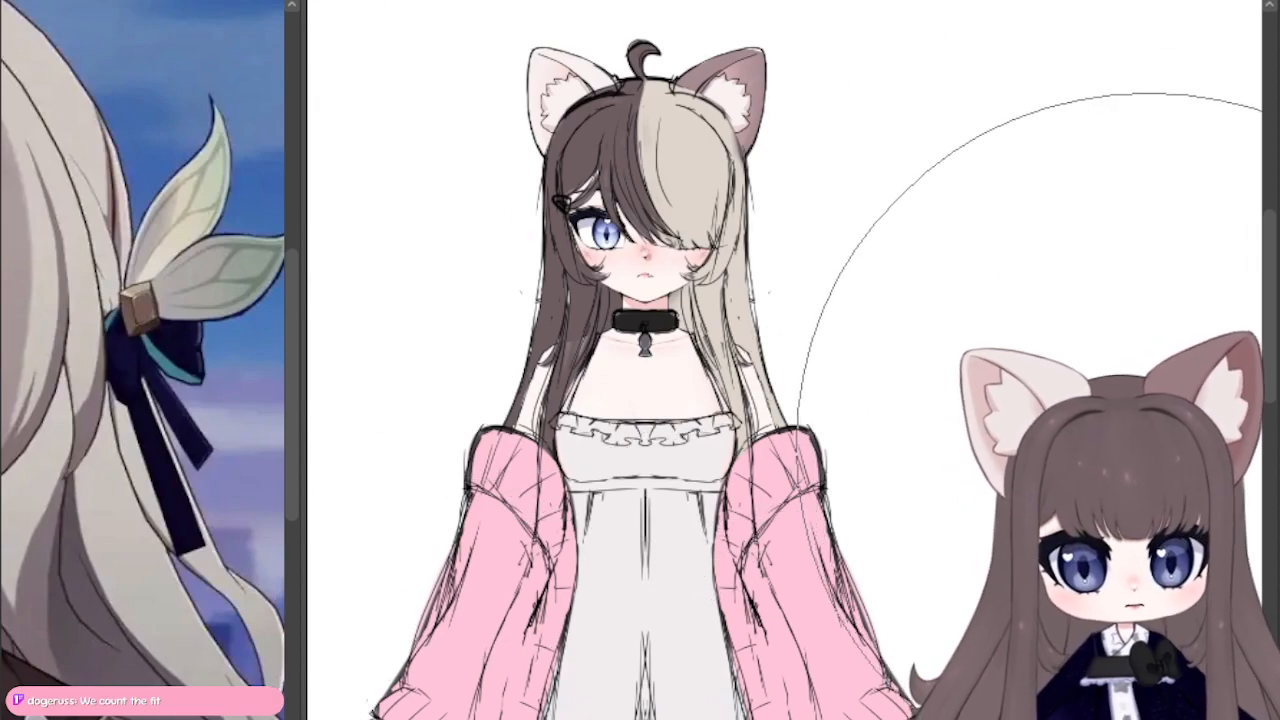
mouse_move(560, 600)
mouse_down()
mouse_move(929, 97)
mouse_move(621, 10)
mouse_move(490, 445)
mouse_move(587, 445)
mouse_move(690, 480)
mouse_up()
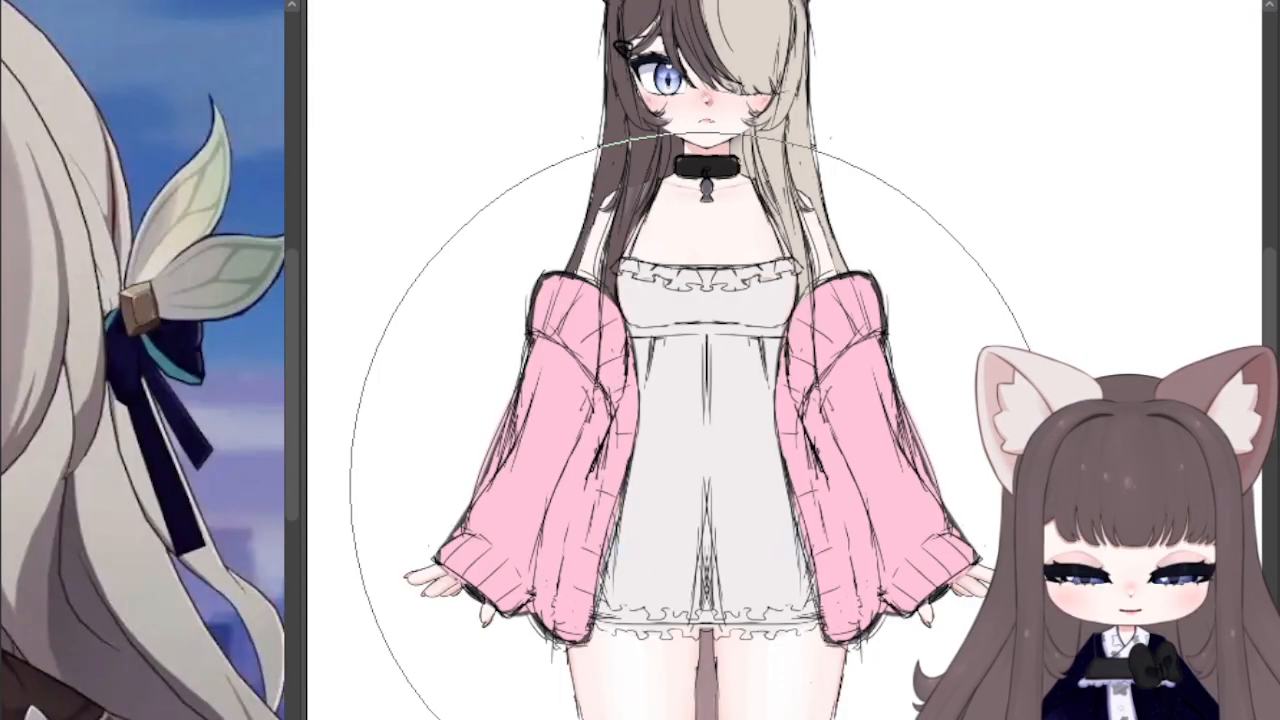
scroll(855, 264, down, 2)
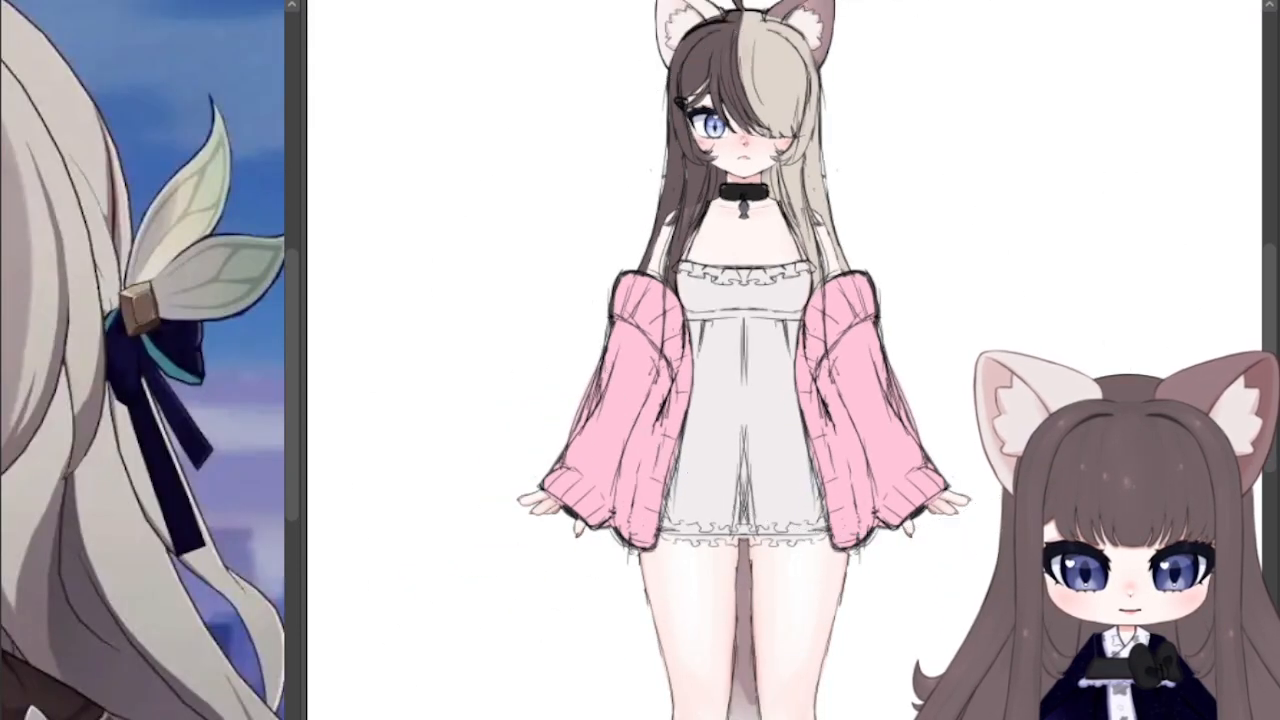
drag(855, 264, 754, 374)
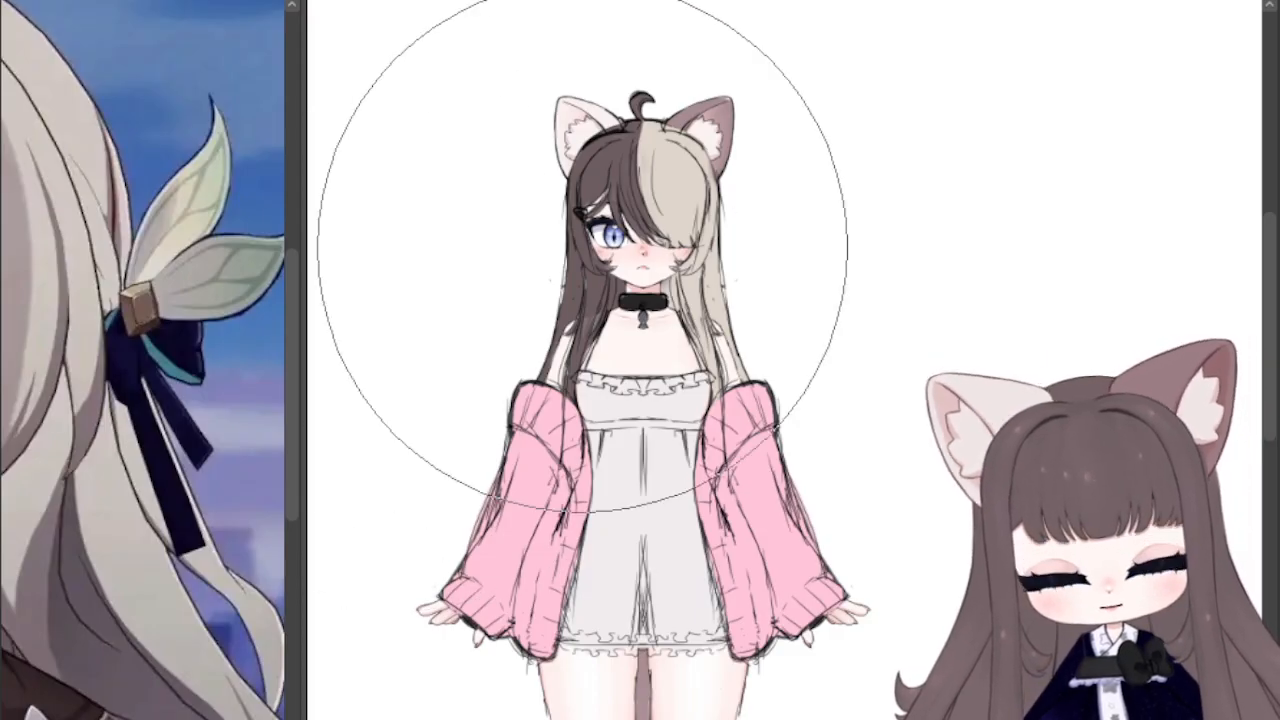
mouse_move(692, 206)
mouse_down()
mouse_move(720, 199)
mouse_move(709, 161)
mouse_up()
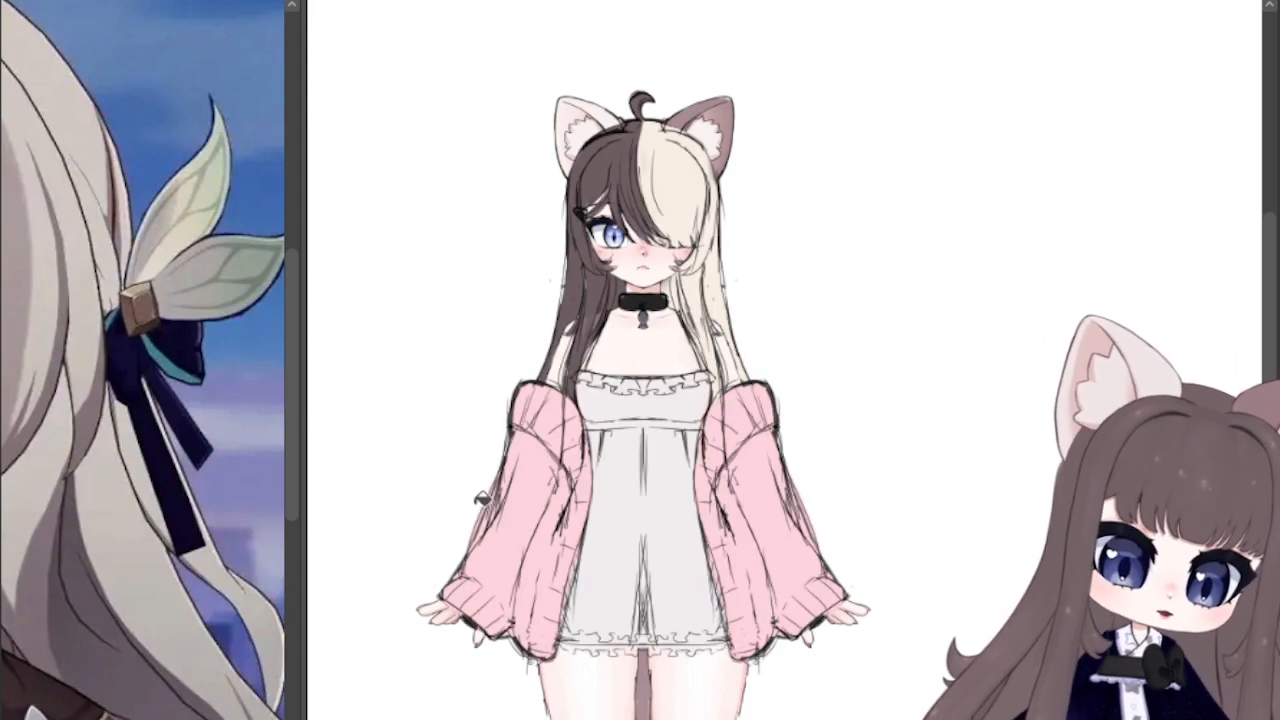
Step: Shift the cardigan's pale pink to a slightly warmer tone
scroll(480, 505, up, 1)
scroll(817, 475, up, 1)
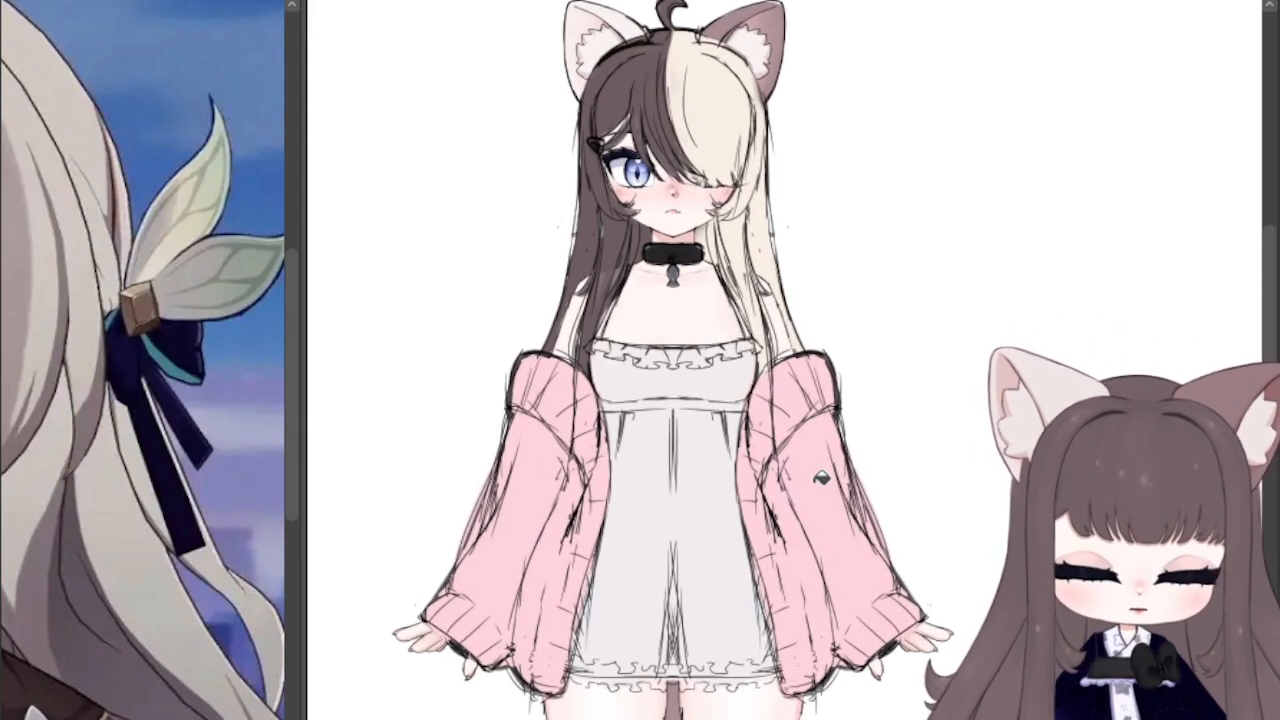
drag(680, 400, 660, 347)
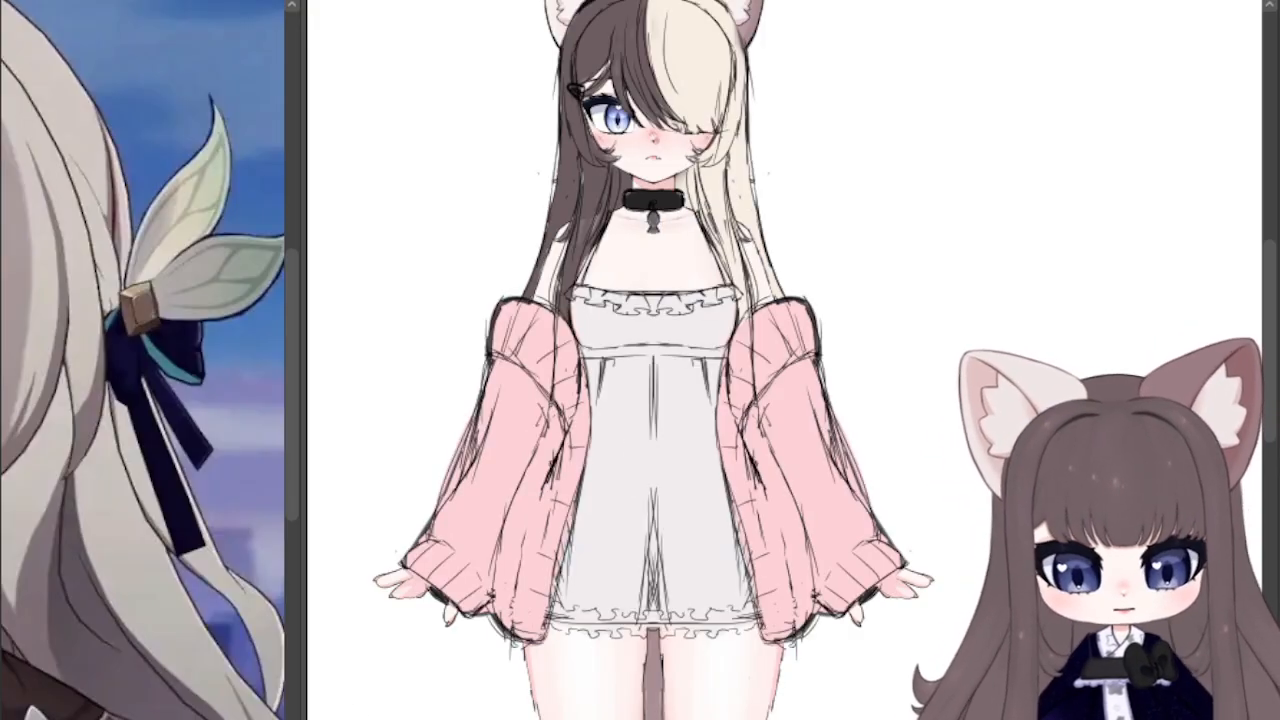
Step: Recolour the cream half of the hair a pale greyish pink
scroll(561, 509, down, 2)
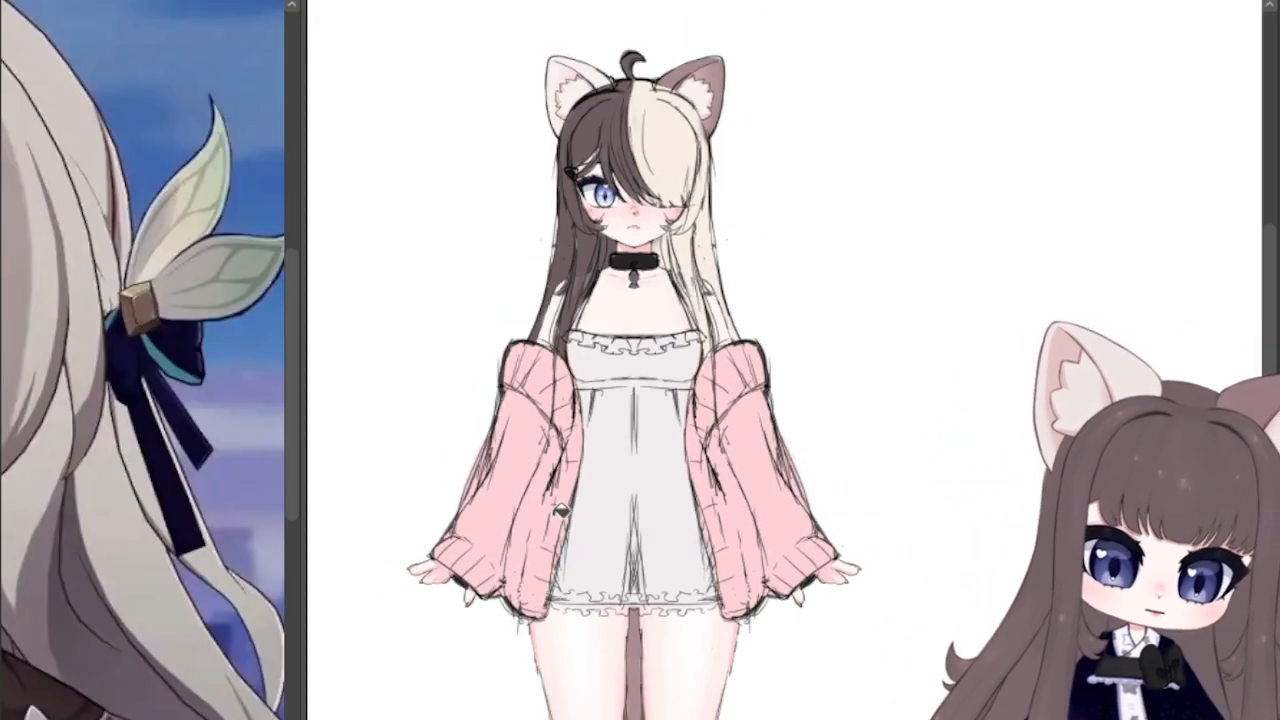
scroll(634, 321, up, 1)
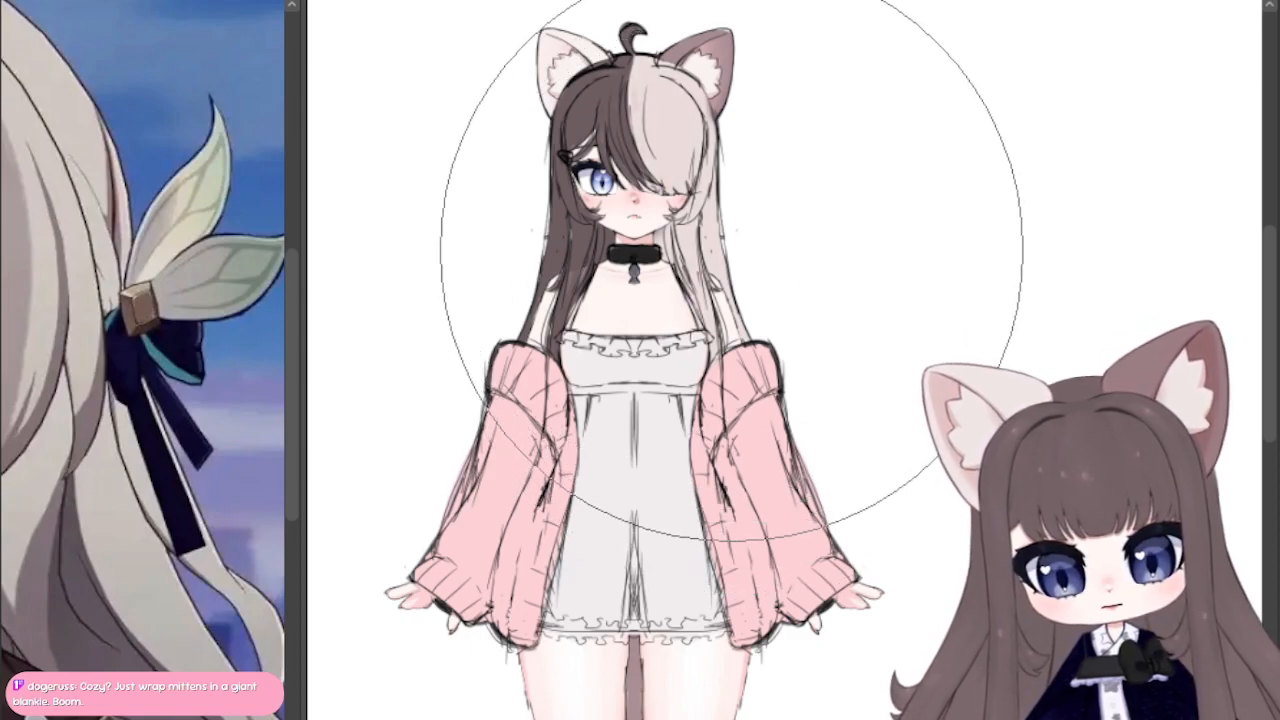
Step: Examine the two-tone hair against the ears, face and cardigan at several magnifications
scroll(950, 530, up, 5)
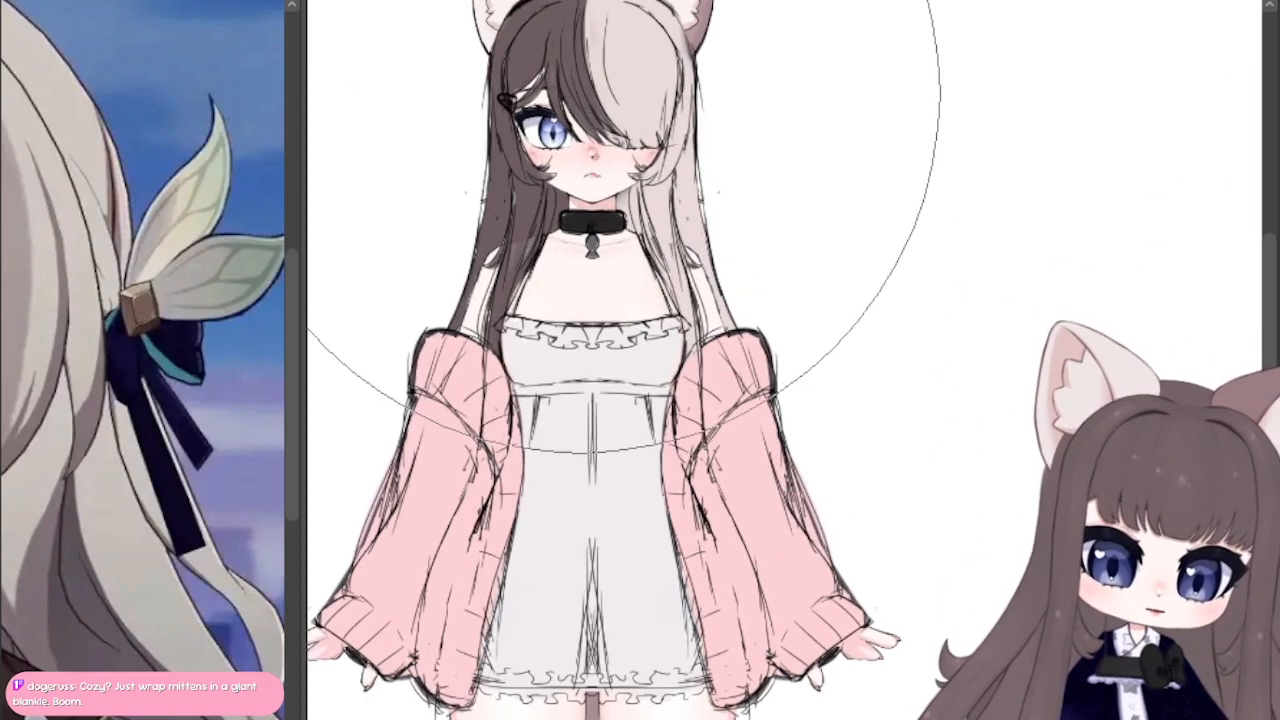
scroll(546, 75, up, 2)
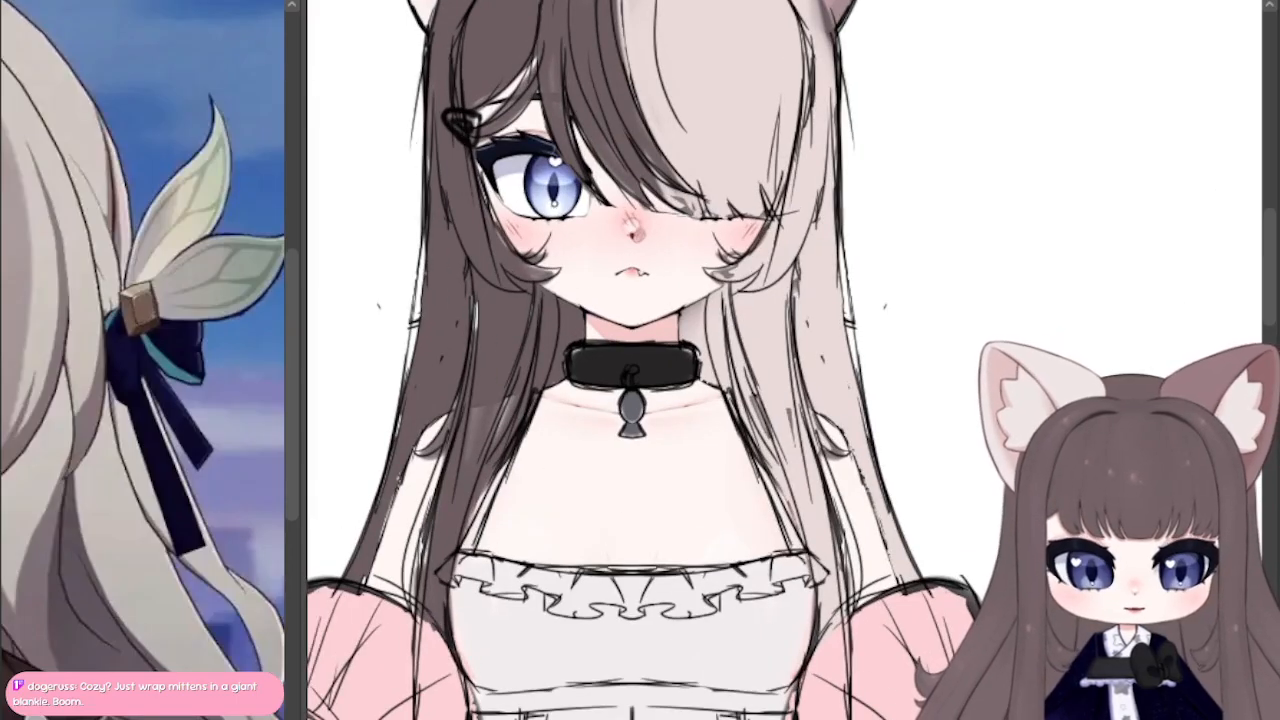
drag(640, 230, 759, 515)
scroll(763, 391, up, 2)
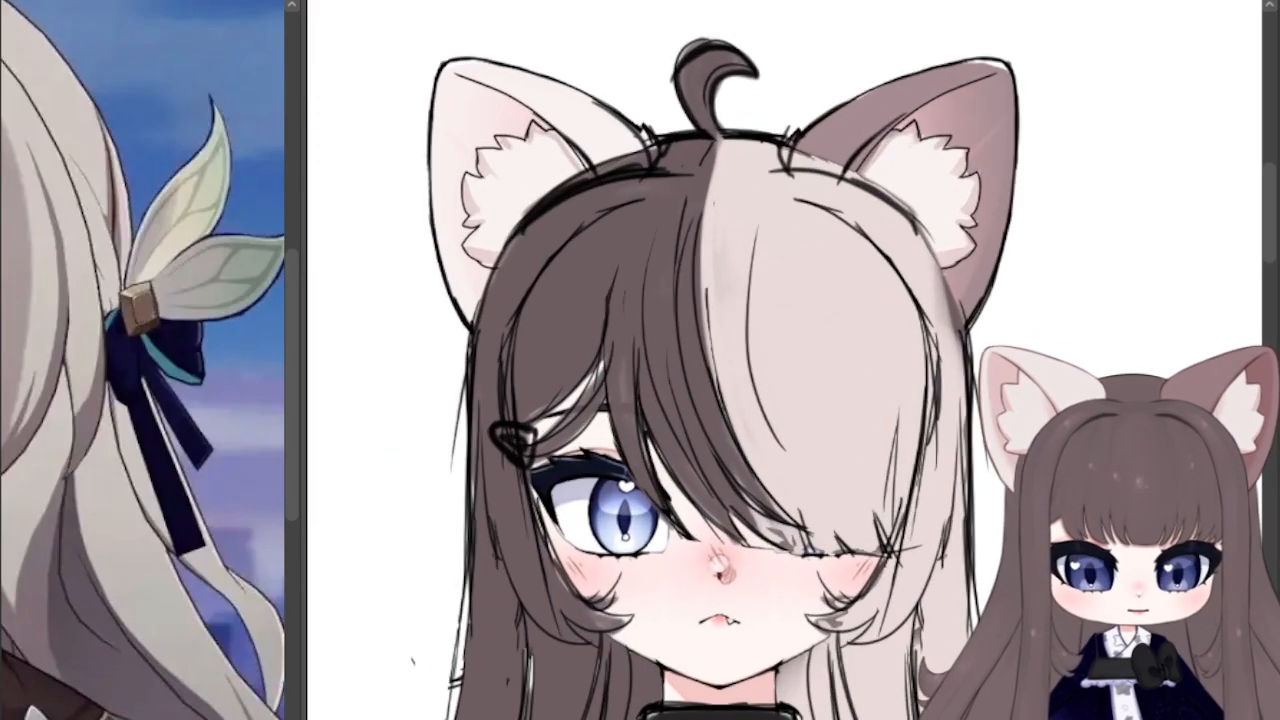
scroll(860, 370, down, 3)
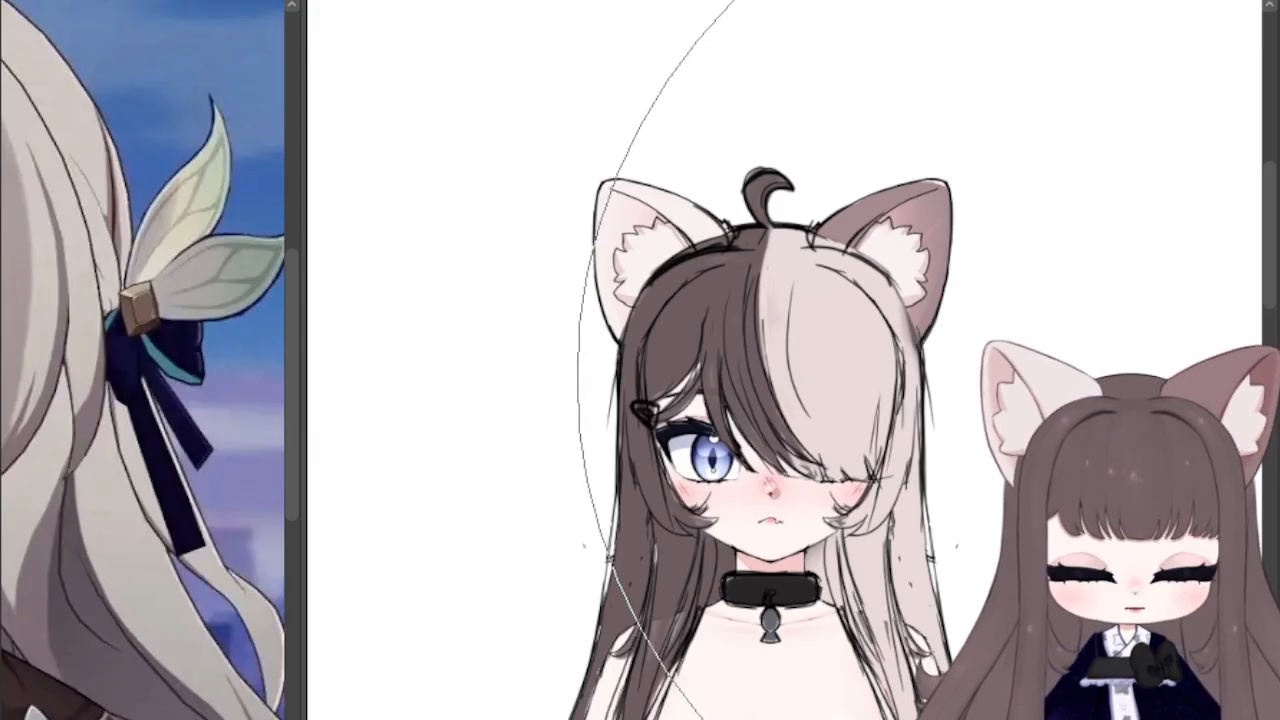
scroll(785, 393, down, 1)
mouse_move(785, 450)
mouse_down()
mouse_move(760, 114)
mouse_move(742, 215)
mouse_move(668, 171)
mouse_move(673, 228)
mouse_move(673, 216)
mouse_move(642, 258)
mouse_up()
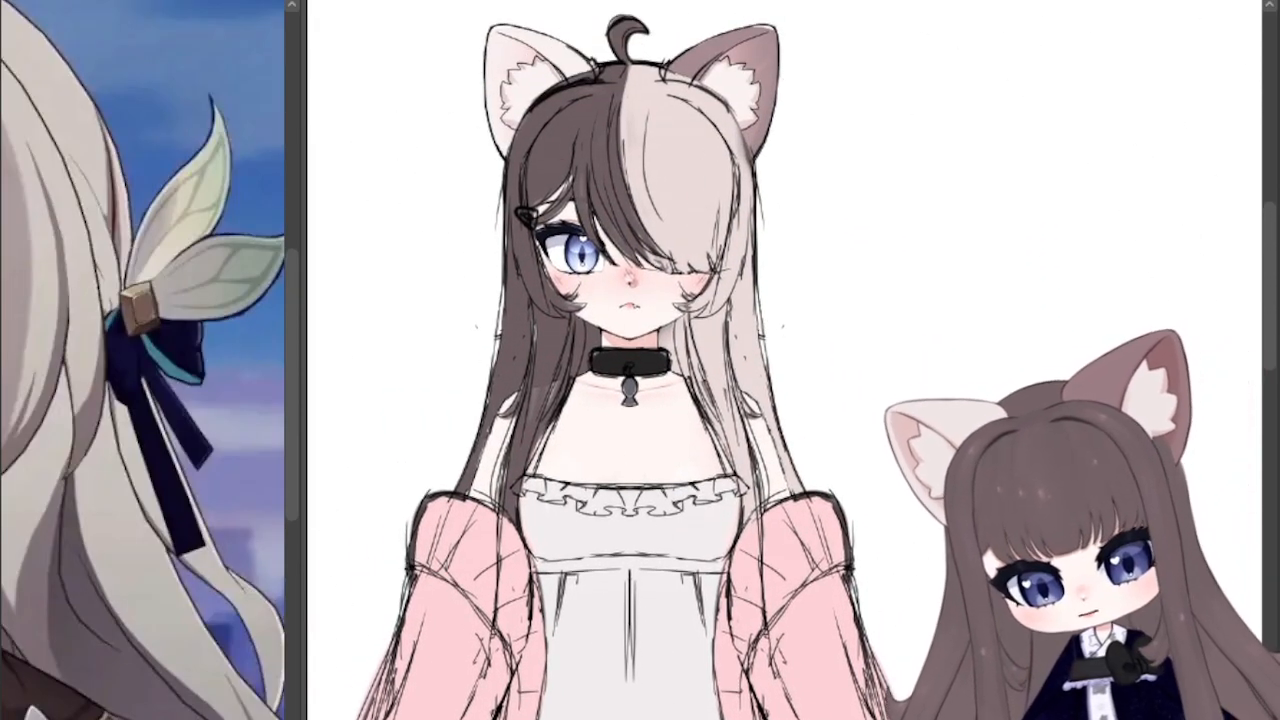
mouse_move(869, 212)
mouse_down()
mouse_move(1103, 99)
mouse_move(940, 140)
mouse_move(900, 241)
mouse_move(886, 313)
mouse_move(900, 327)
mouse_up()
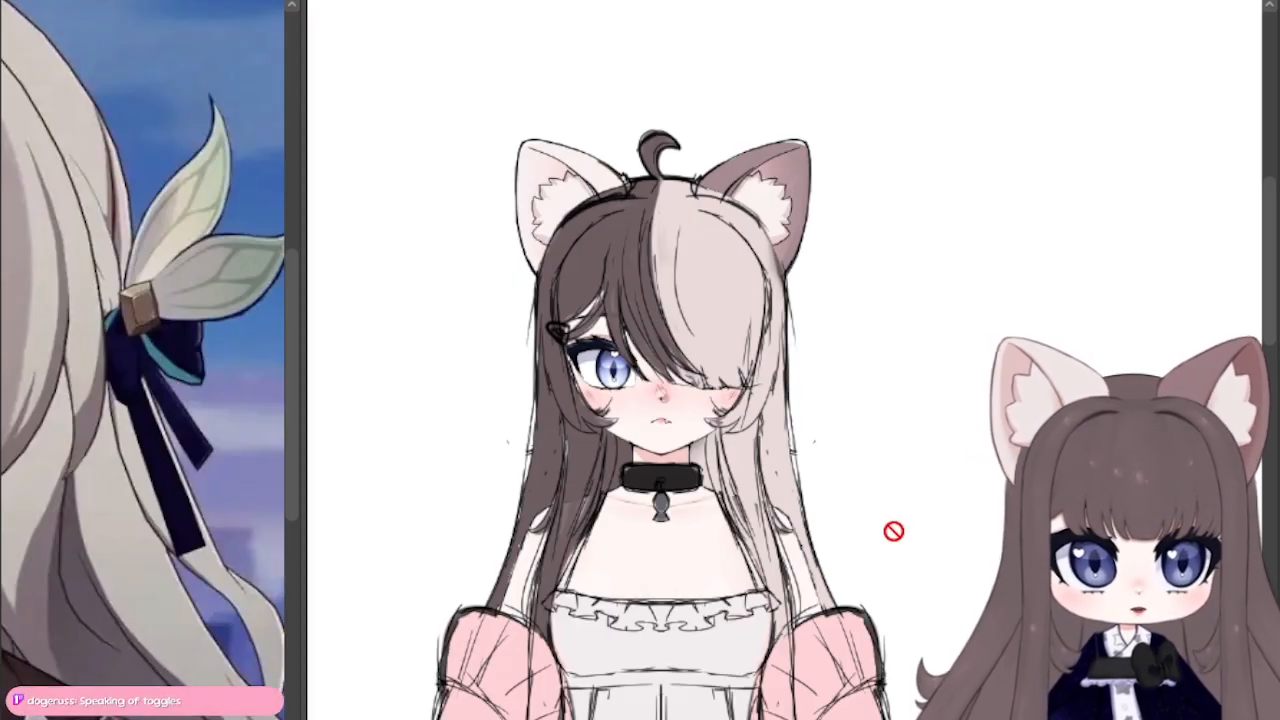
scroll(623, 469, up, 3)
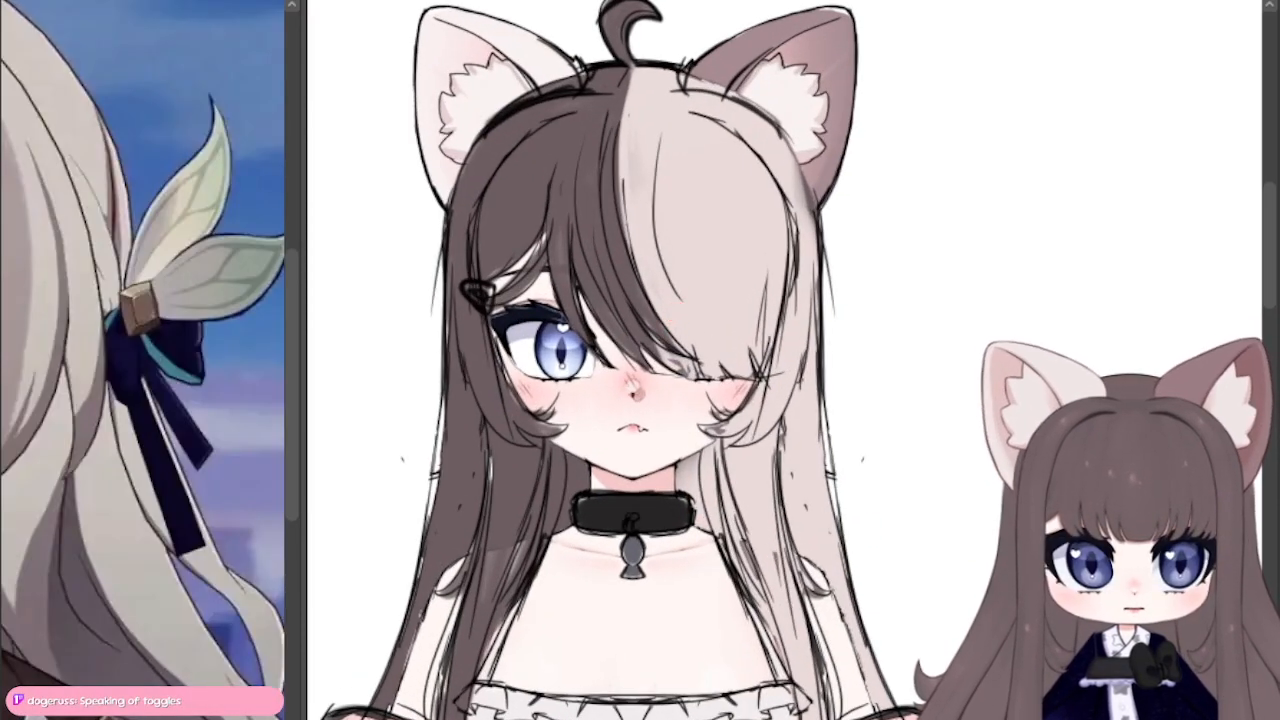
drag(640, 330, 795, 508)
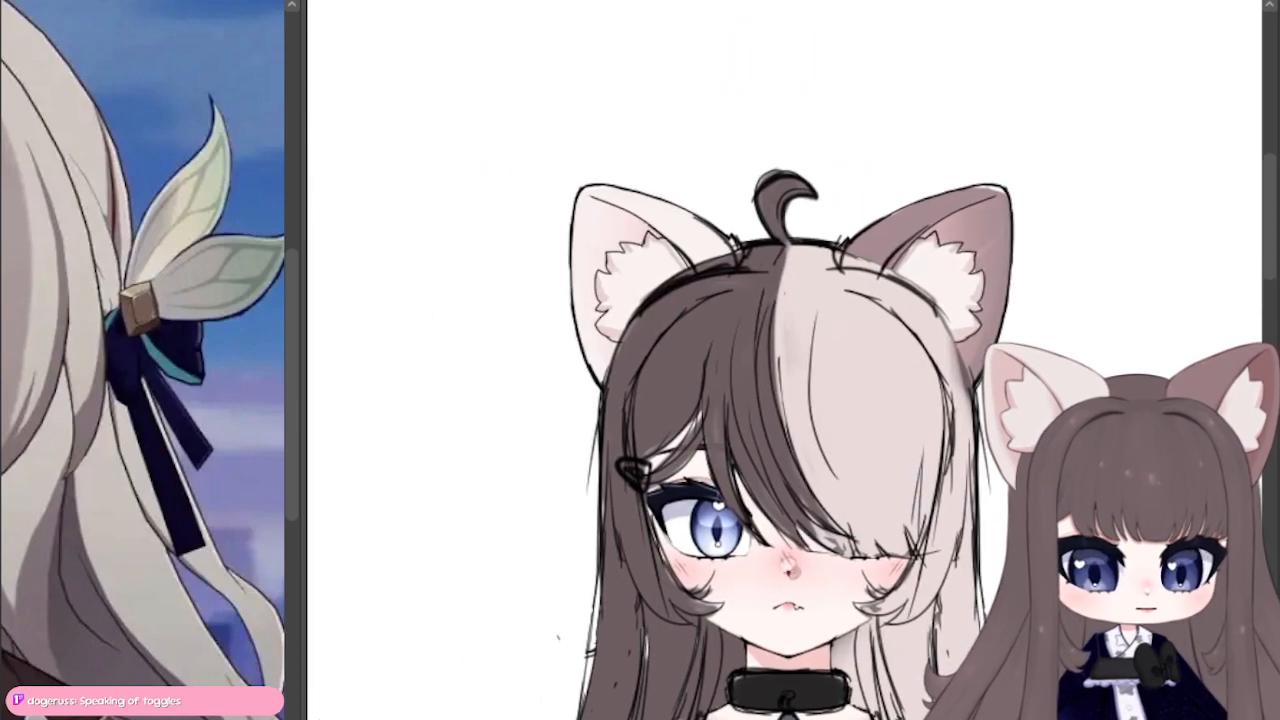
drag(1032, 617, 836, 279)
scroll(781, 281, down, 1)
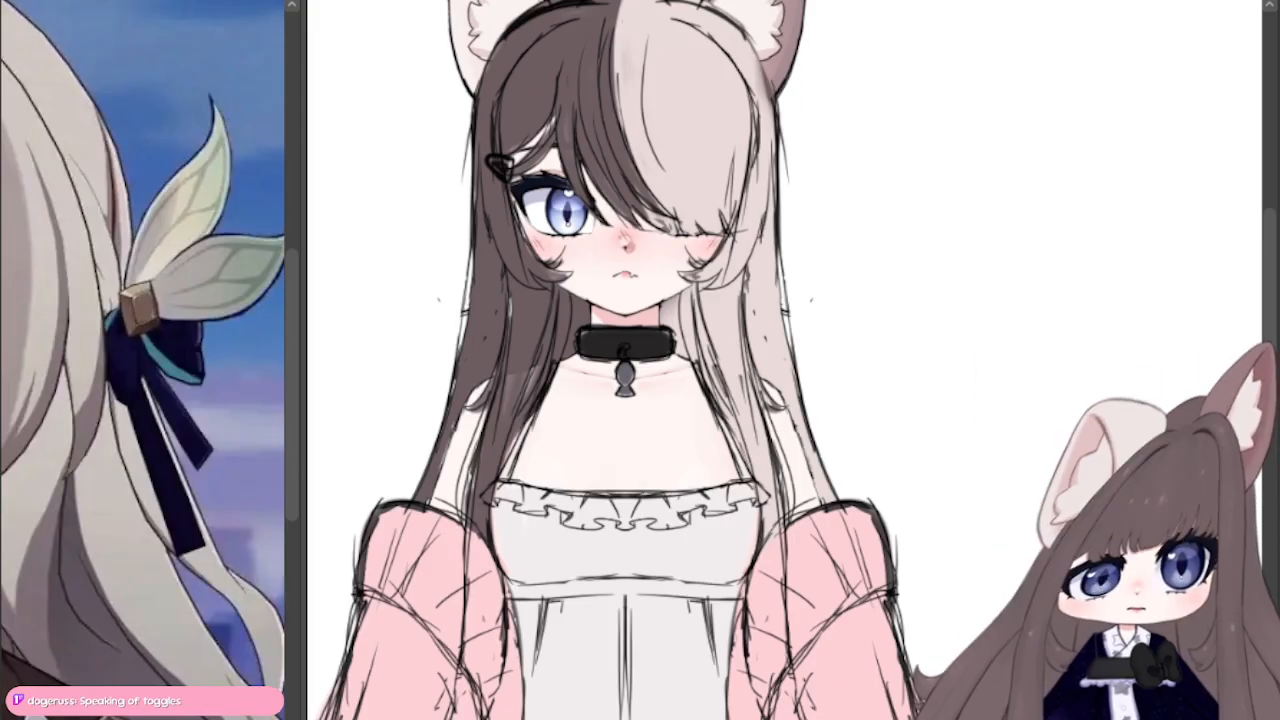
drag(640, 360, 768, 380)
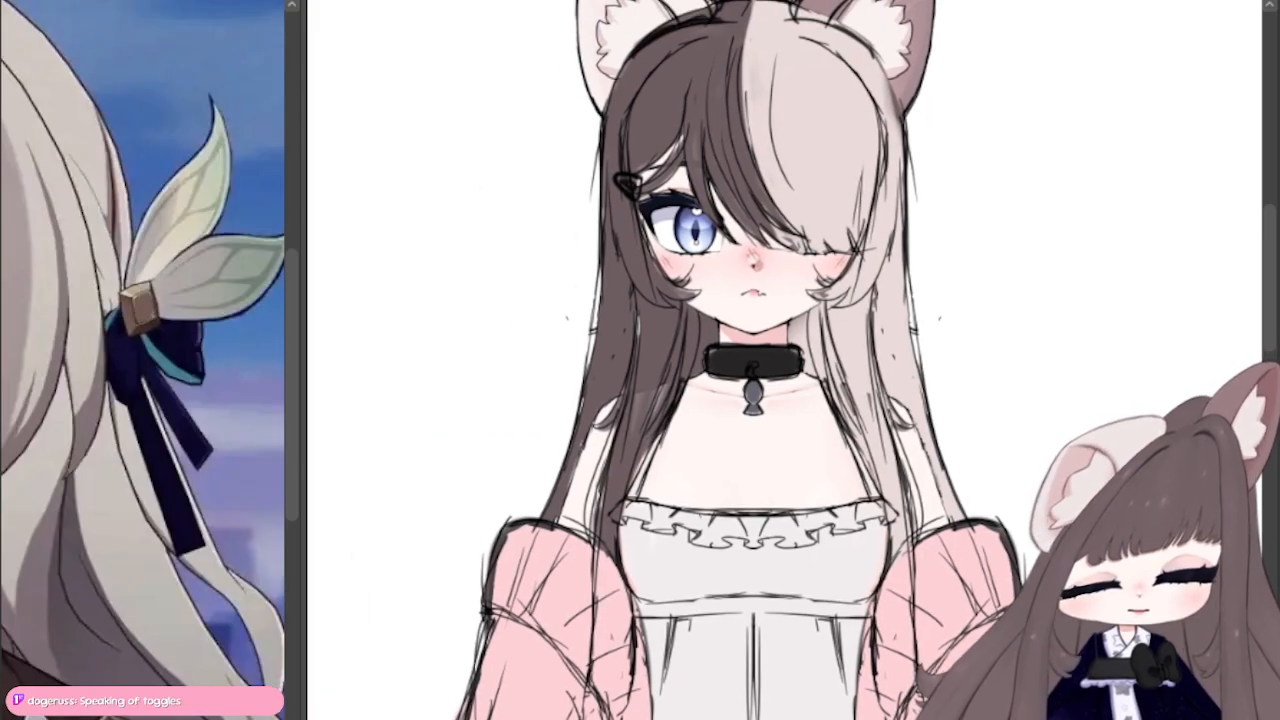
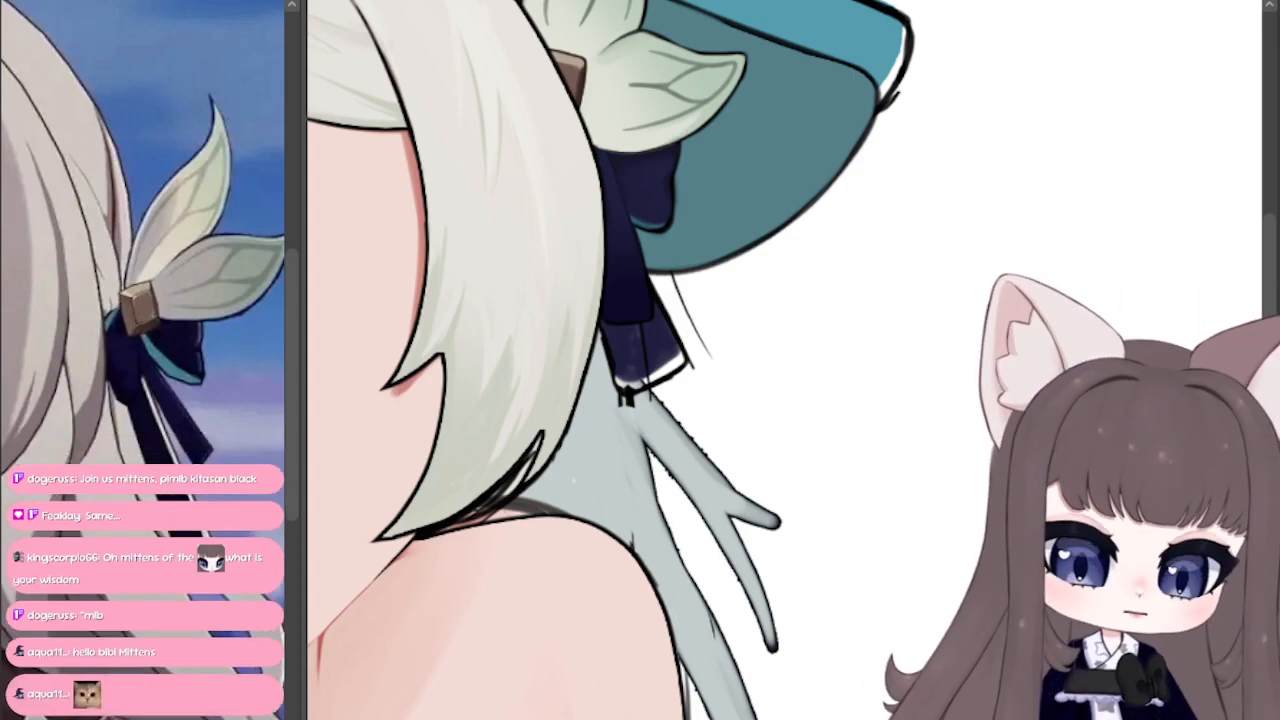
Step: Examine the hair, leaf ornament, hat brim and teal outfit across the whole character at different magnifications
drag(600, 310, 980, 611)
drag(900, 400, 439, 398)
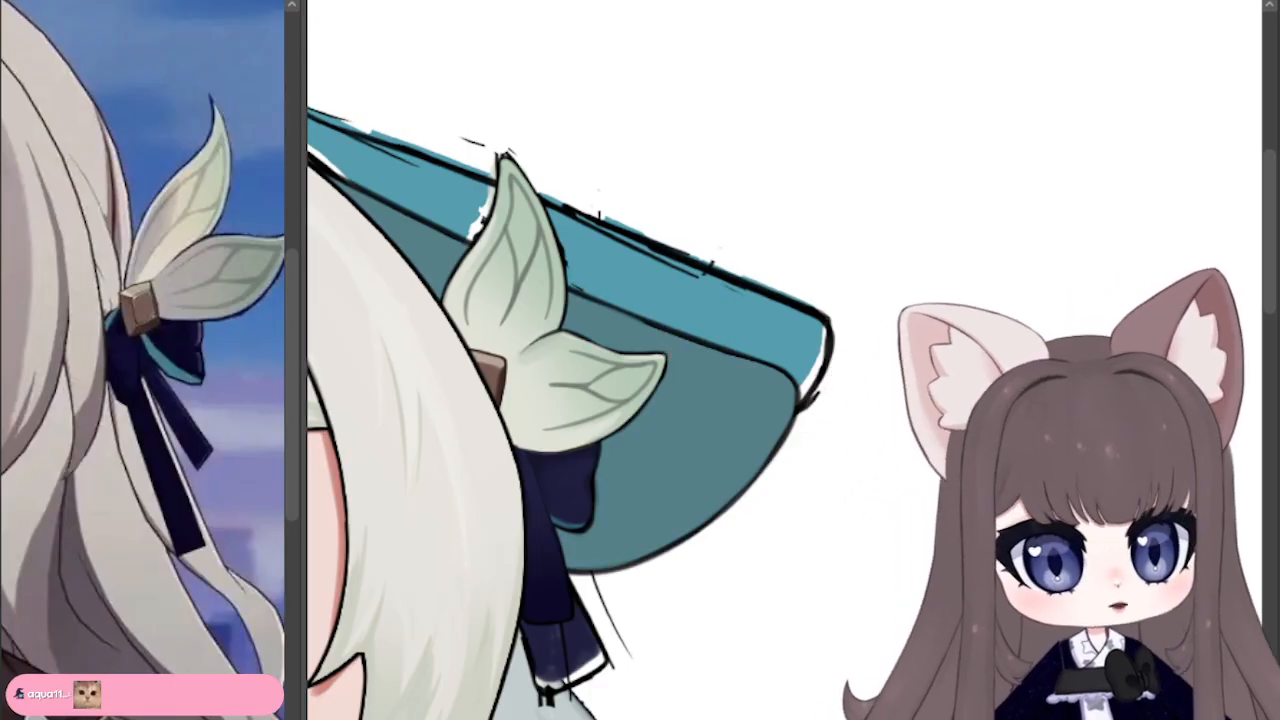
mouse_move(500, 300)
mouse_down()
mouse_move(966, 428)
mouse_move(1026, 262)
mouse_move(986, 338)
mouse_move(866, 316)
mouse_move(884, 322)
mouse_up()
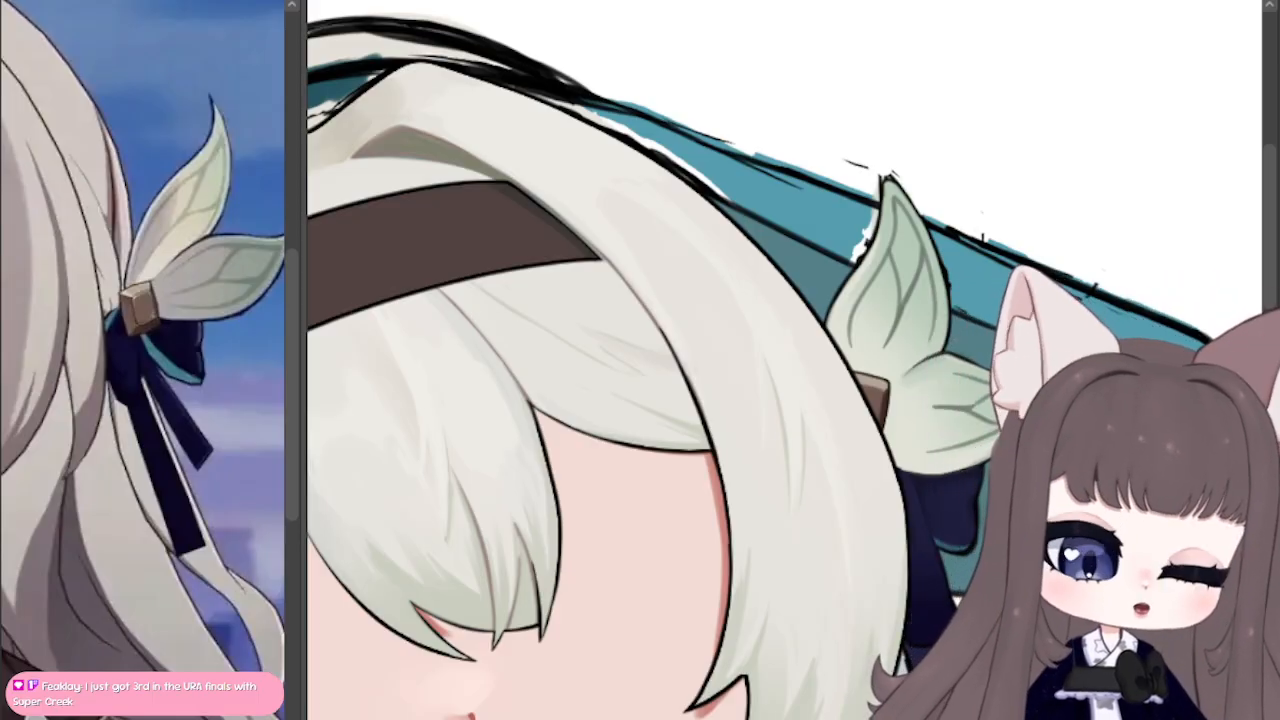
mouse_move(640, 300)
mouse_down()
mouse_move(963, 399)
mouse_move(795, 356)
mouse_move(606, 260)
mouse_move(542, 260)
mouse_move(563, 260)
mouse_up()
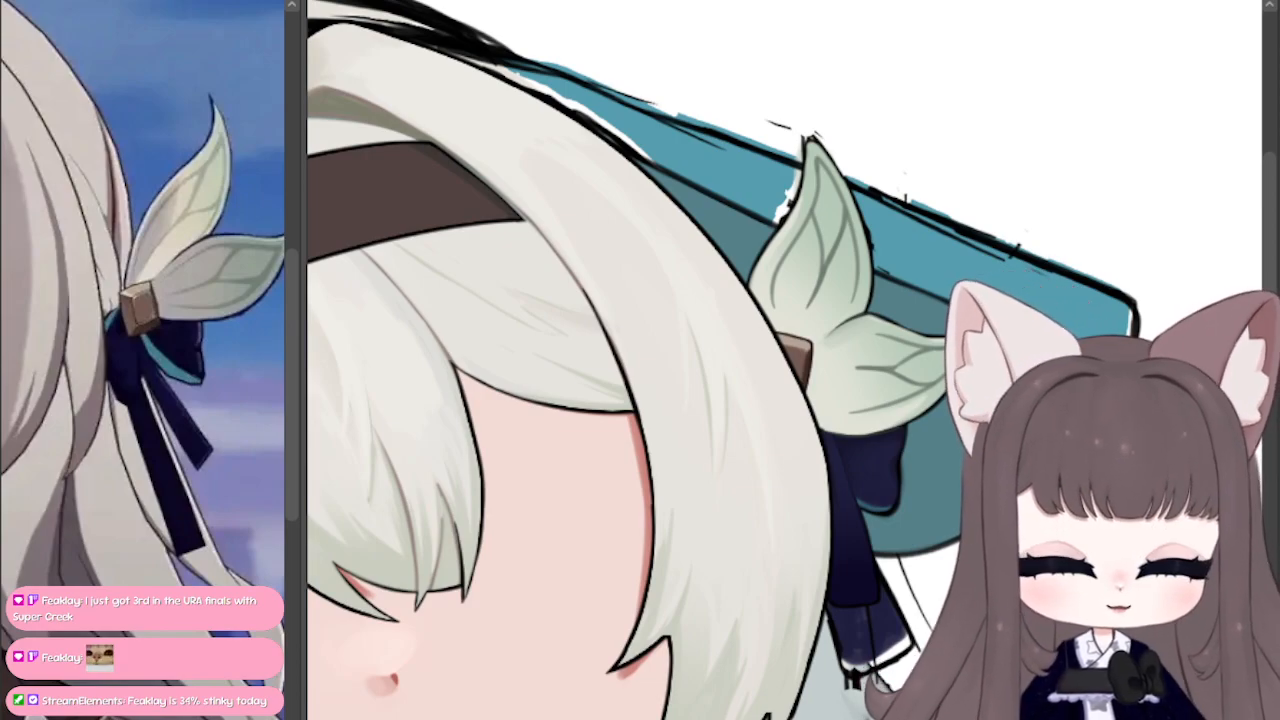
scroll(800, 385, down, 3)
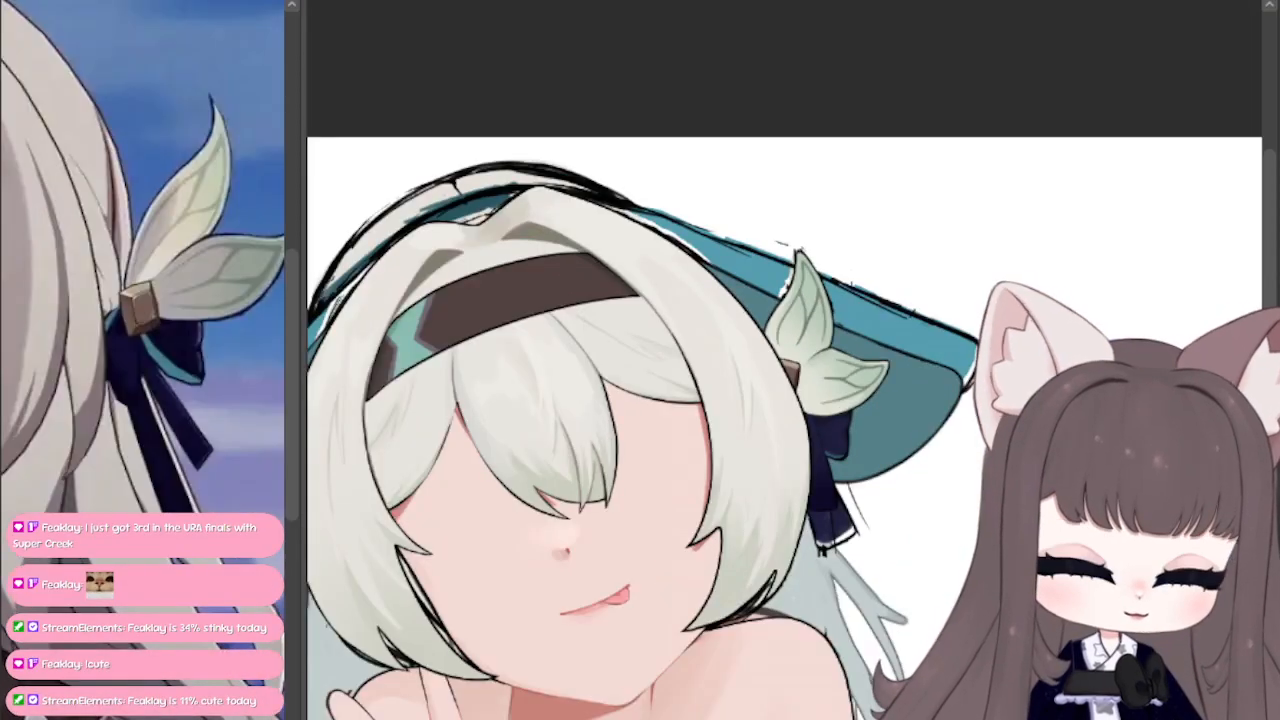
mouse_move(640, 400)
mouse_down()
mouse_move(868, 271)
mouse_move(931, 185)
mouse_move(920, 189)
mouse_up()
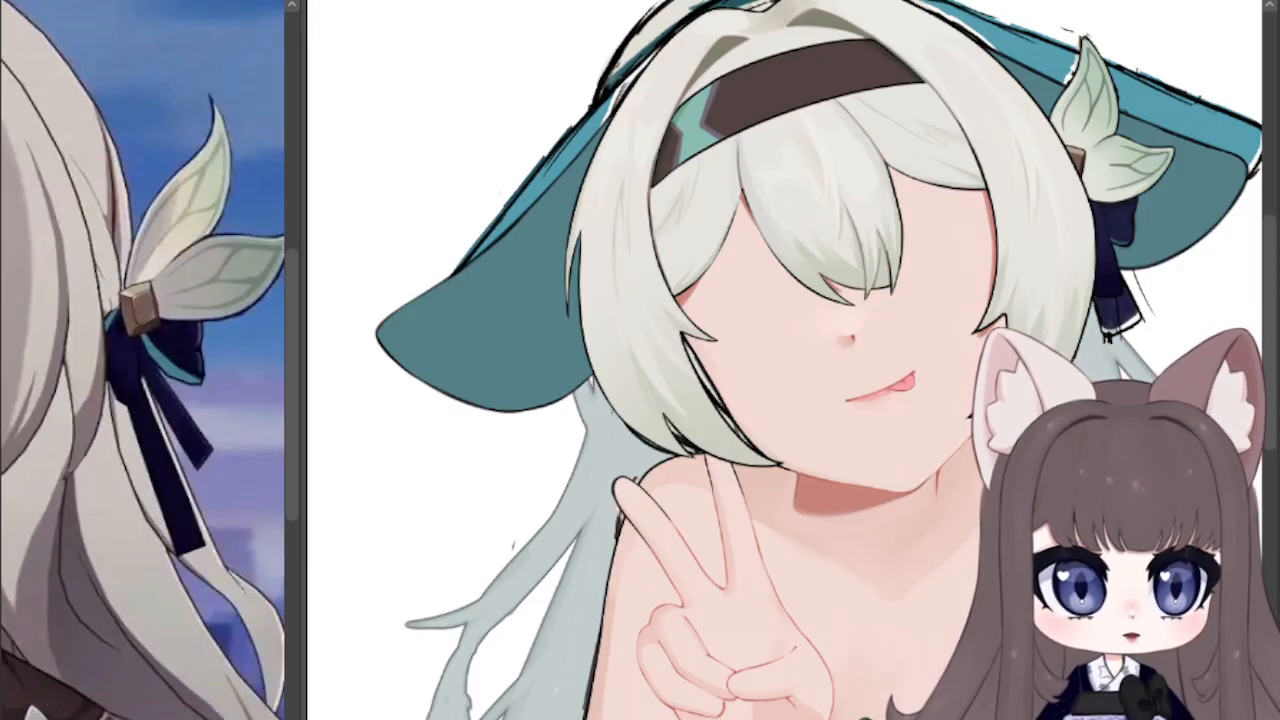
drag(740, 400, 541, 259)
drag(640, 560, 487, 236)
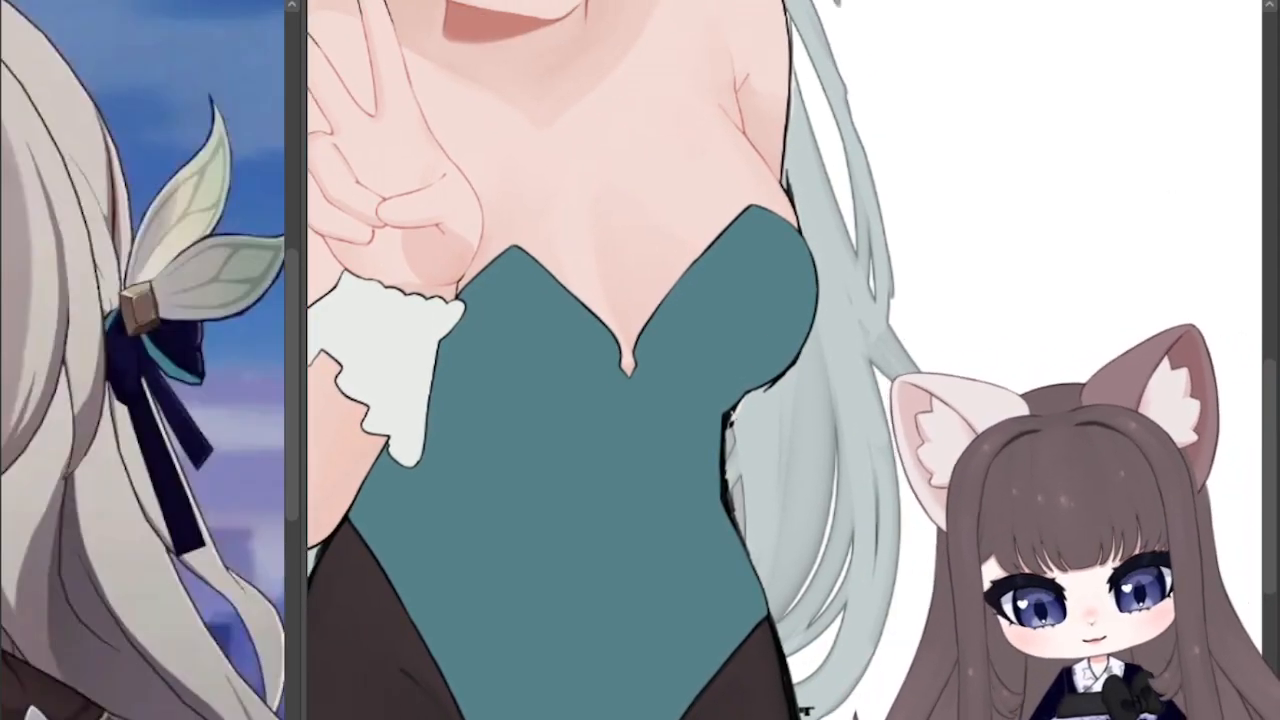
drag(560, 100, 575, 581)
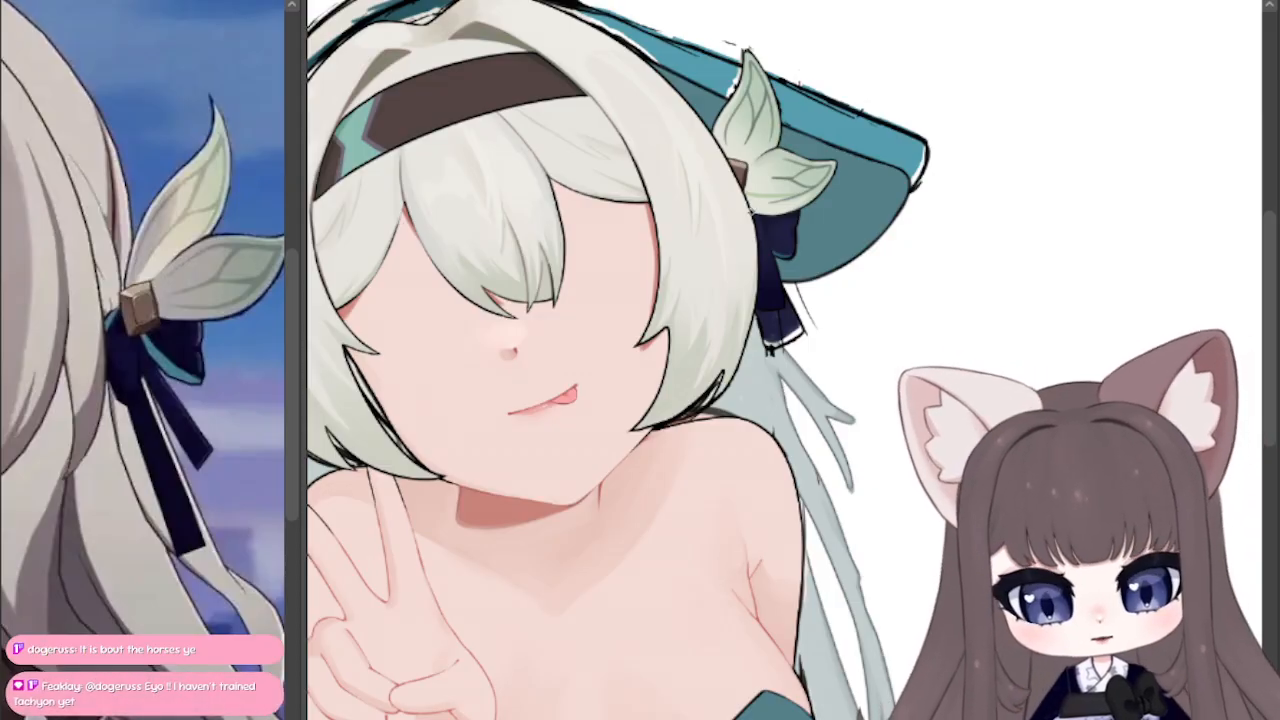
Step: Tint the lower leaf of the hair ornament a yellower green and compare it with the previous colouring
drag(747, 197, 799, 197)
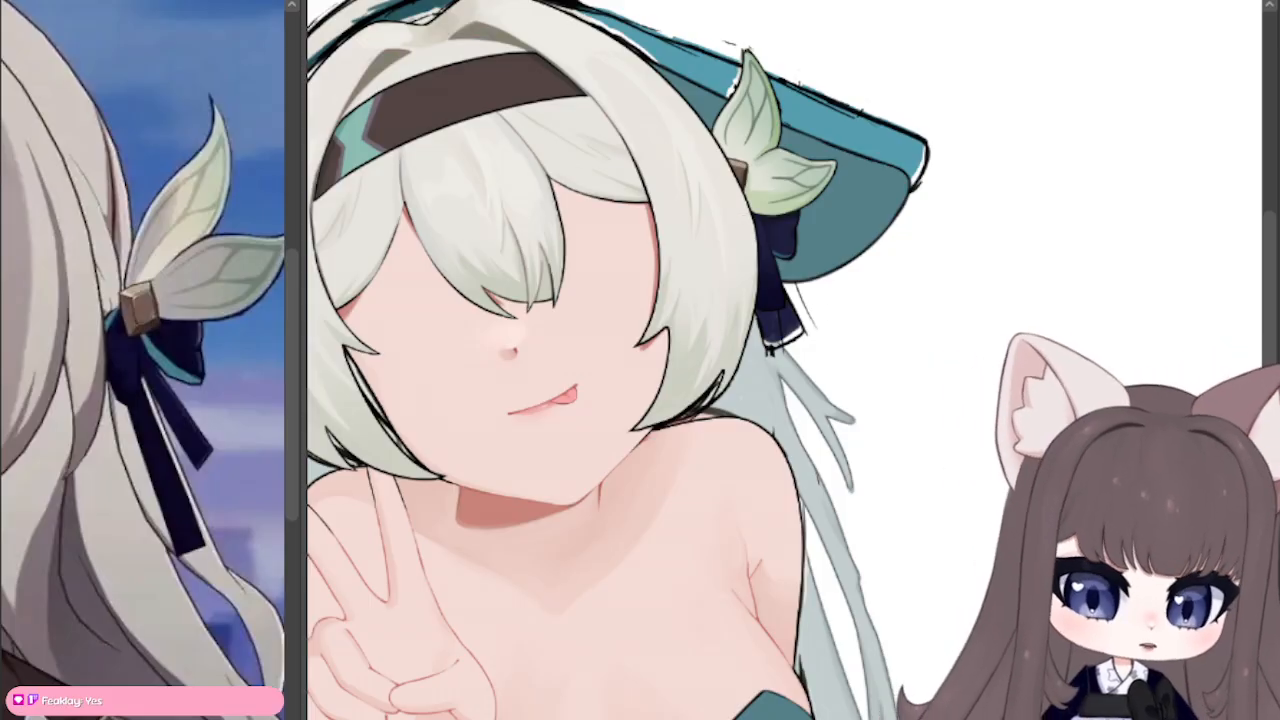
drag(780, 320, 601, 275)
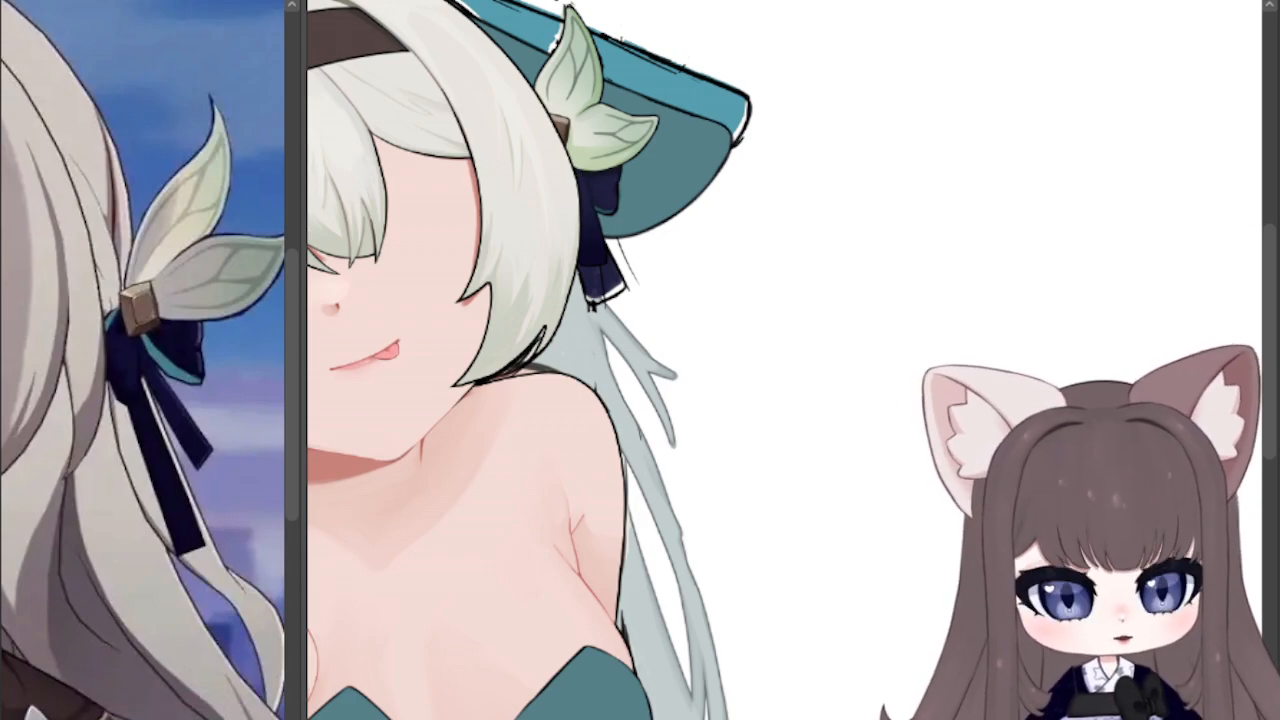
drag(650, 260, 758, 356)
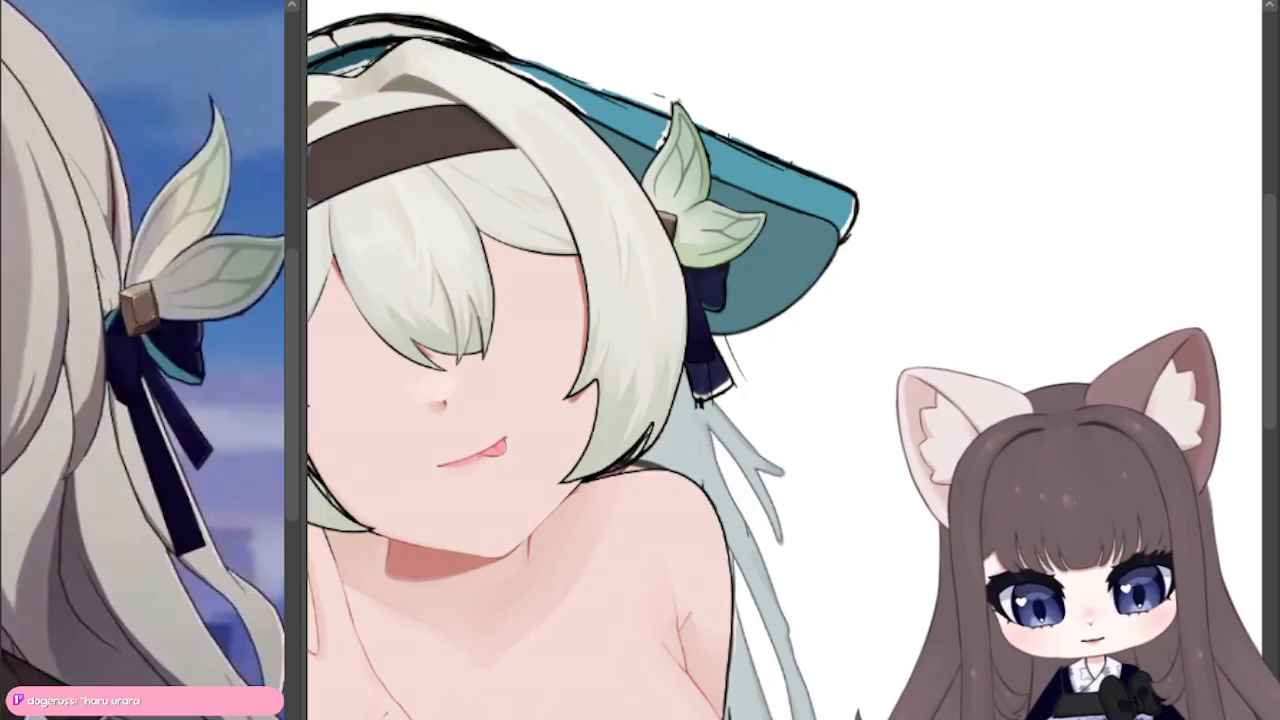
key(ctrl+z)
key(ctrl+y)
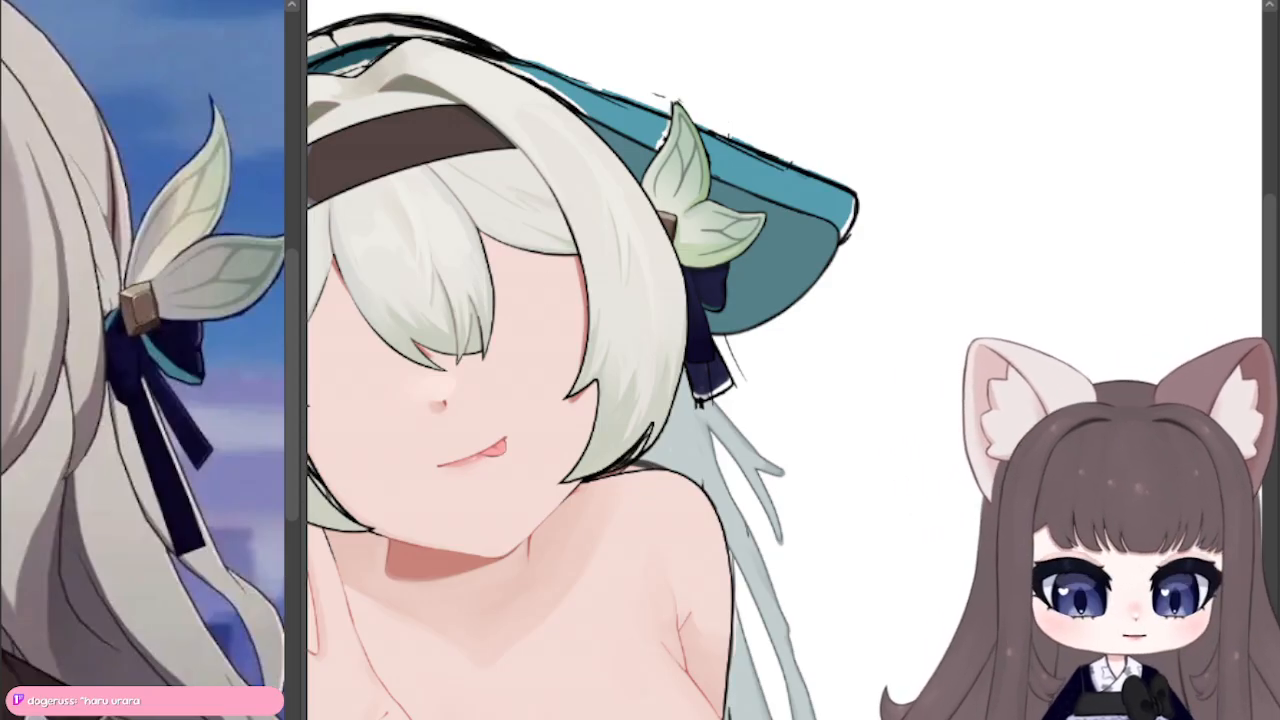
Step: Trace the red lines of the V-shaped gap between the two raised fingers of the peace sign in black
scroll(785, 360, up, 2)
drag(620, 660, 1185, 40)
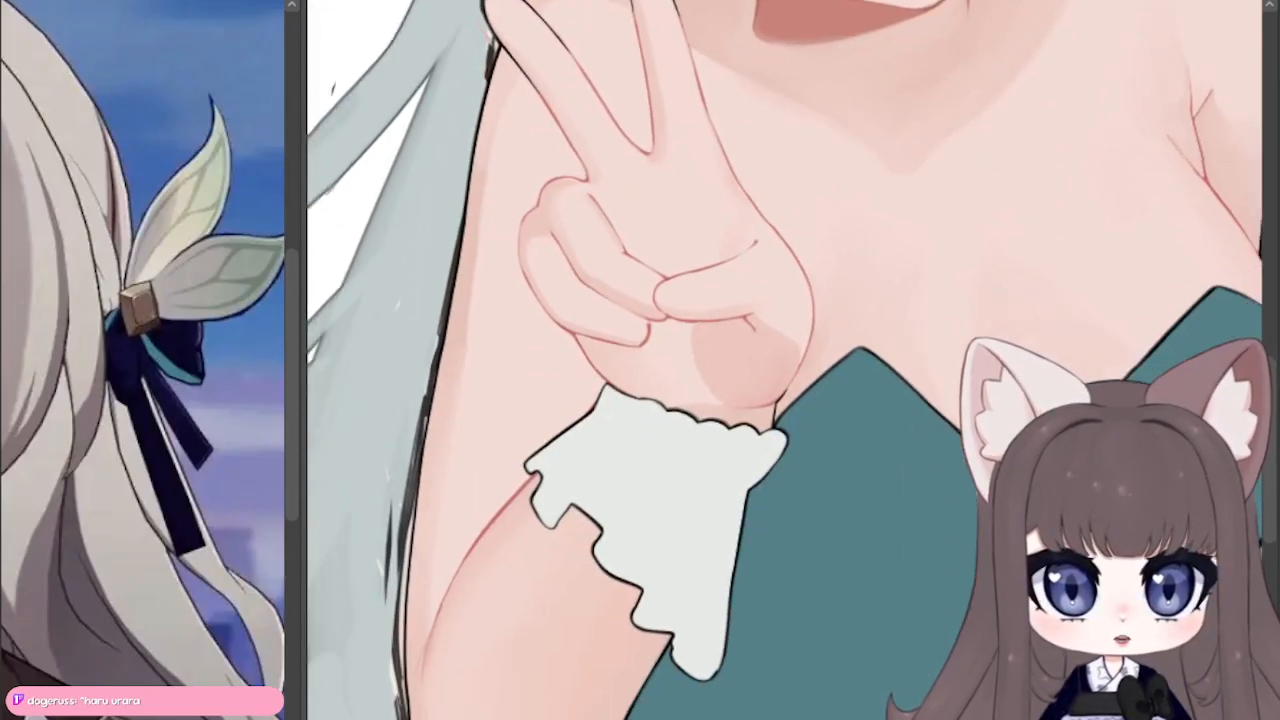
drag(785, 360, 803, 323)
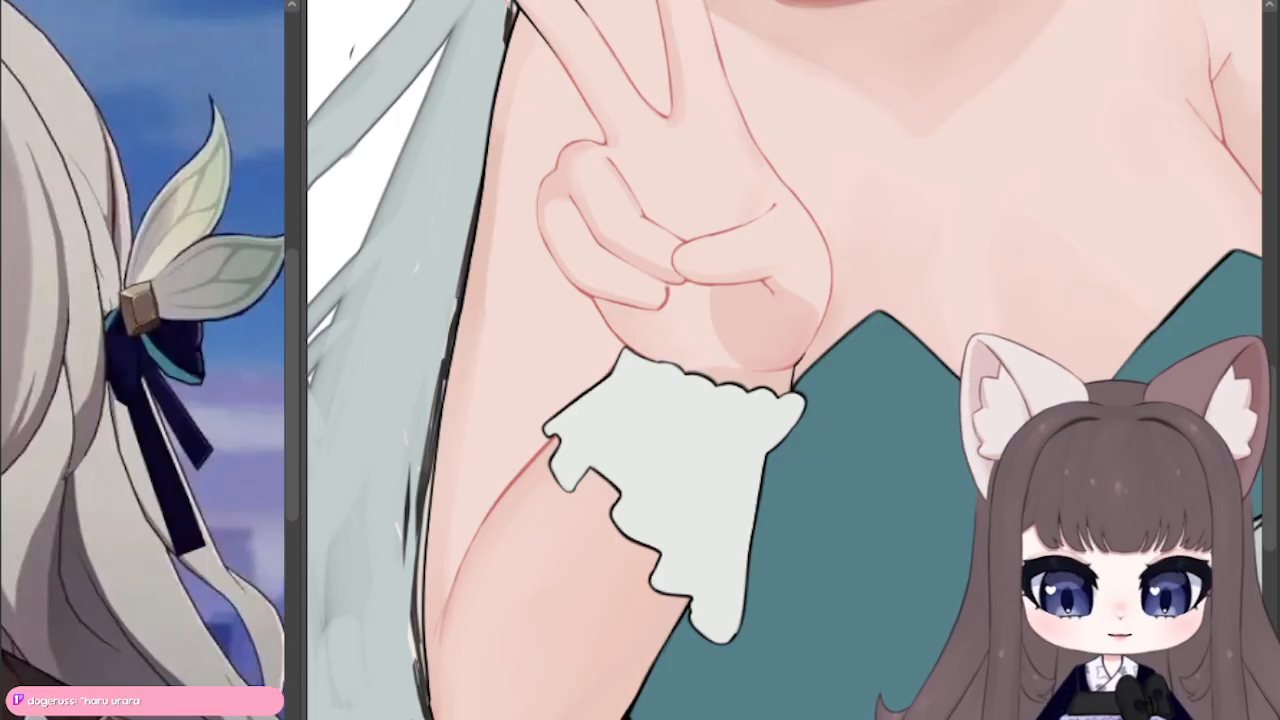
scroll(716, 110, up, 2)
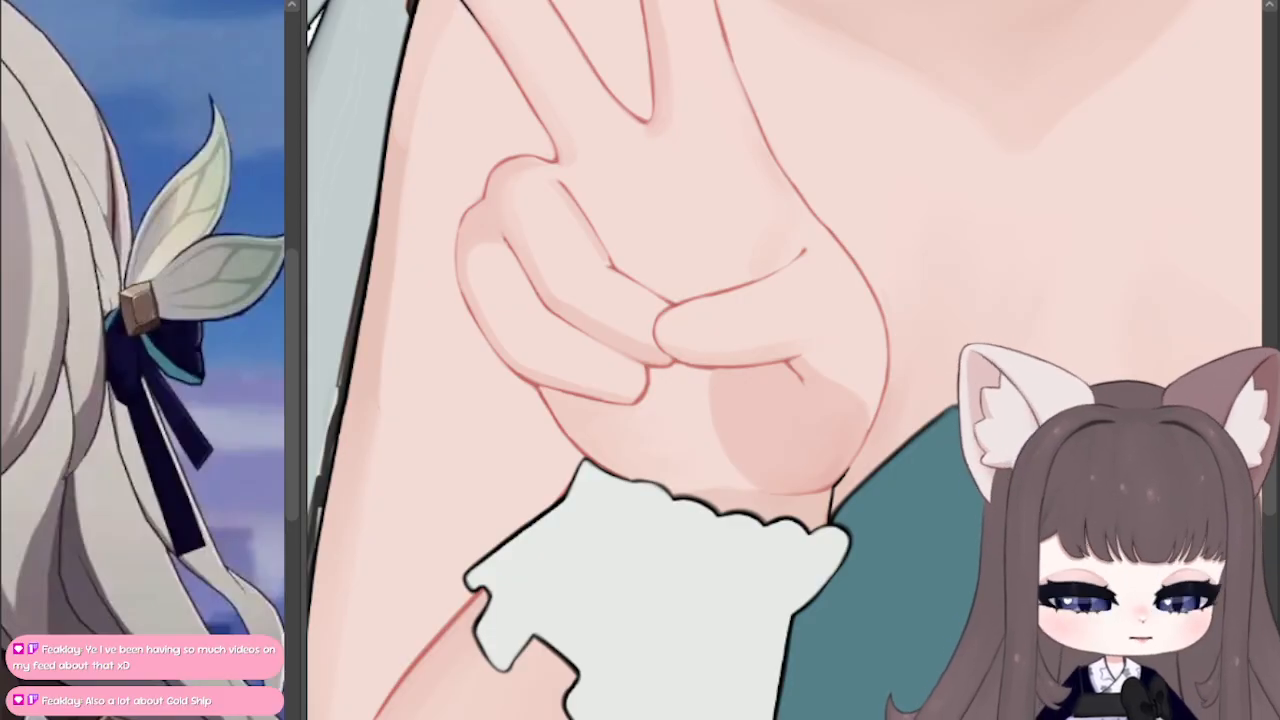
mouse_move(850, 200)
mouse_down()
mouse_move(505, 580)
mouse_move(690, 540)
mouse_move(768, 438)
mouse_up()
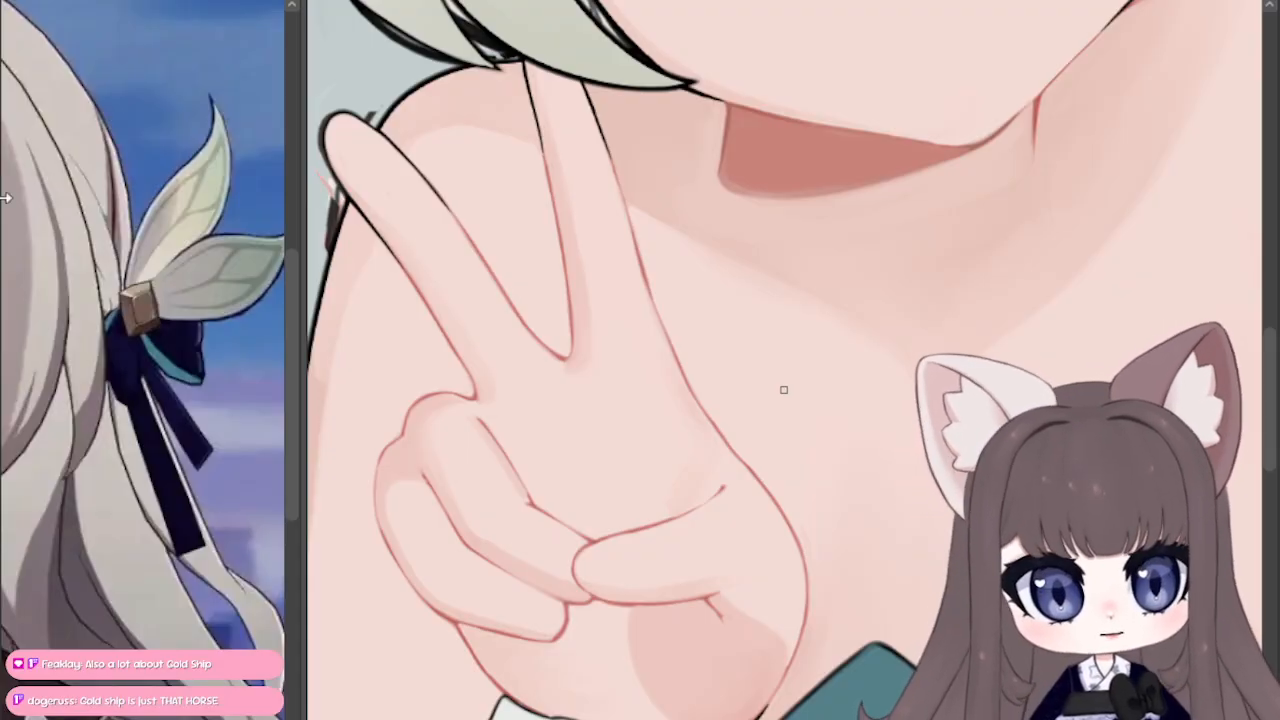
scroll(547, 309, up, 2)
scroll(547, 309, up, 2)
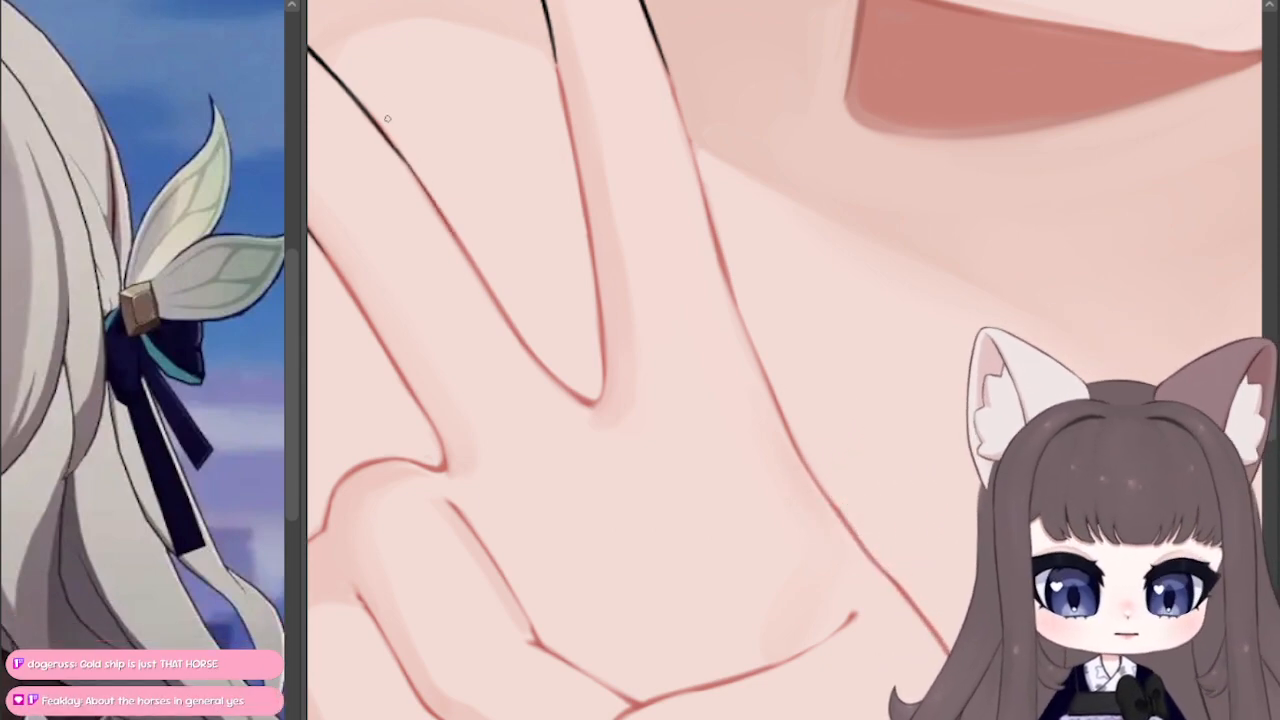
drag(403, 156, 452, 234)
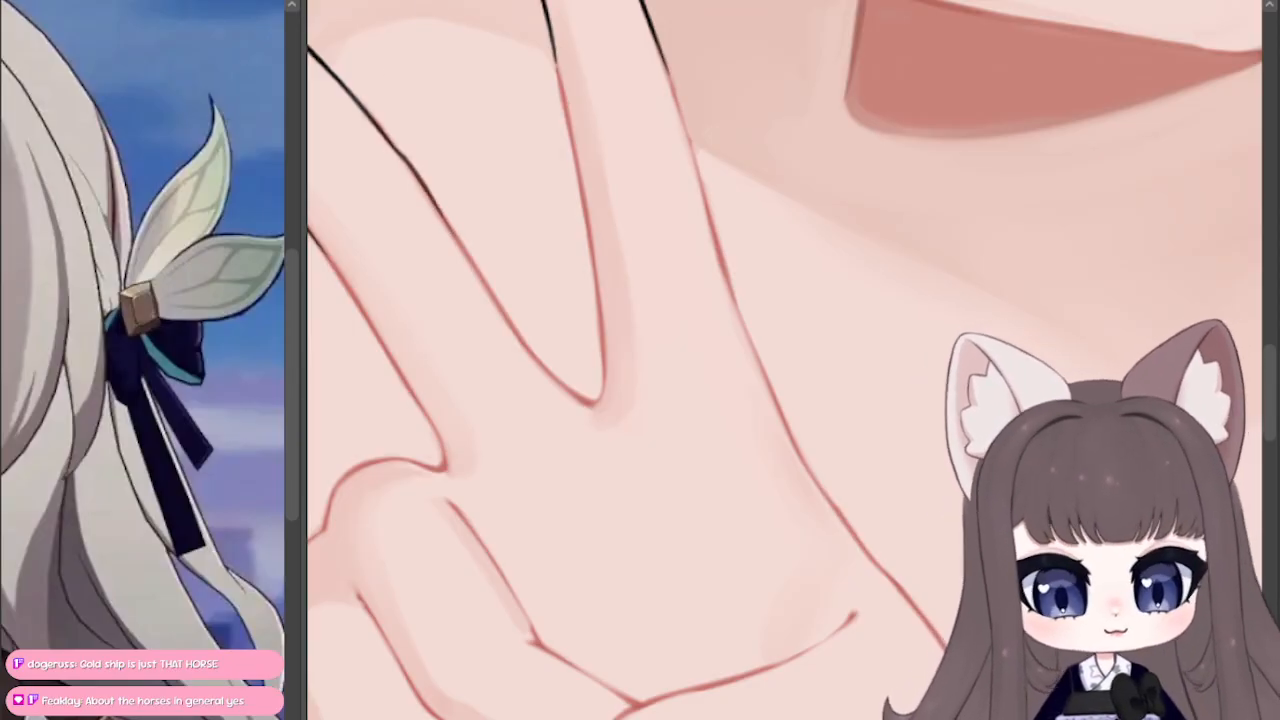
key(ctrl+z)
drag(401, 156, 461, 242)
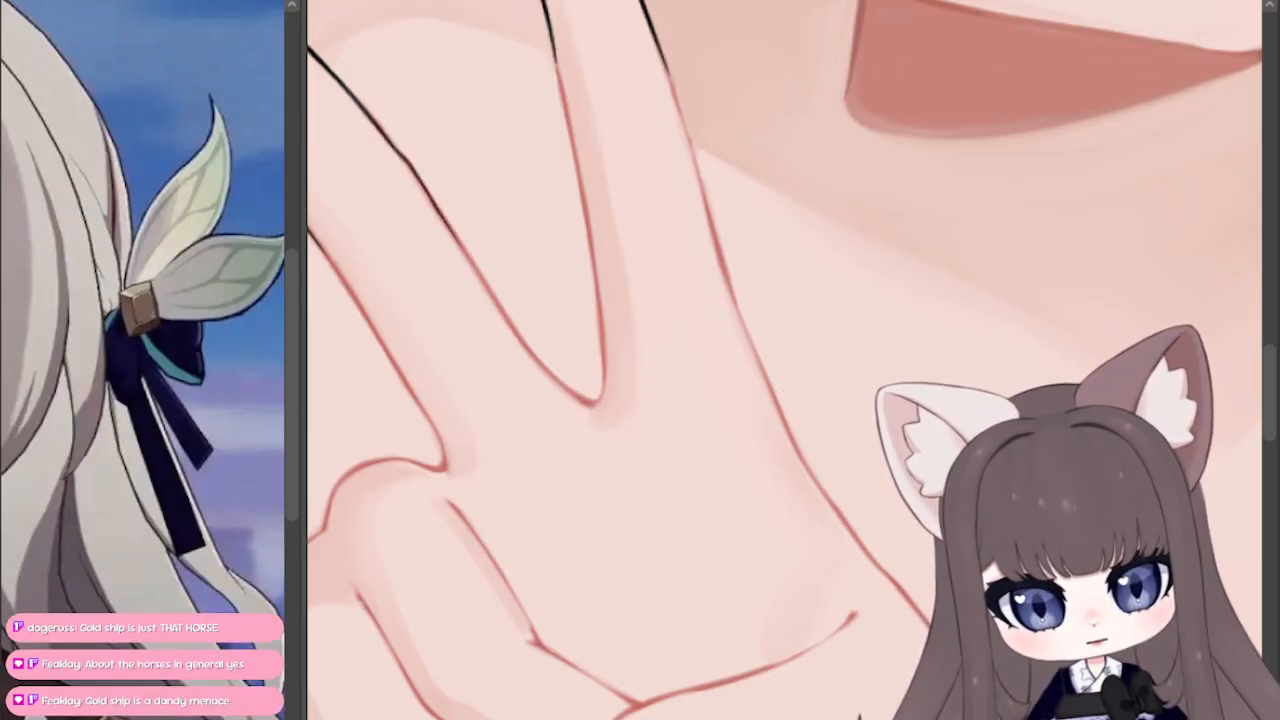
key(ctrl+z)
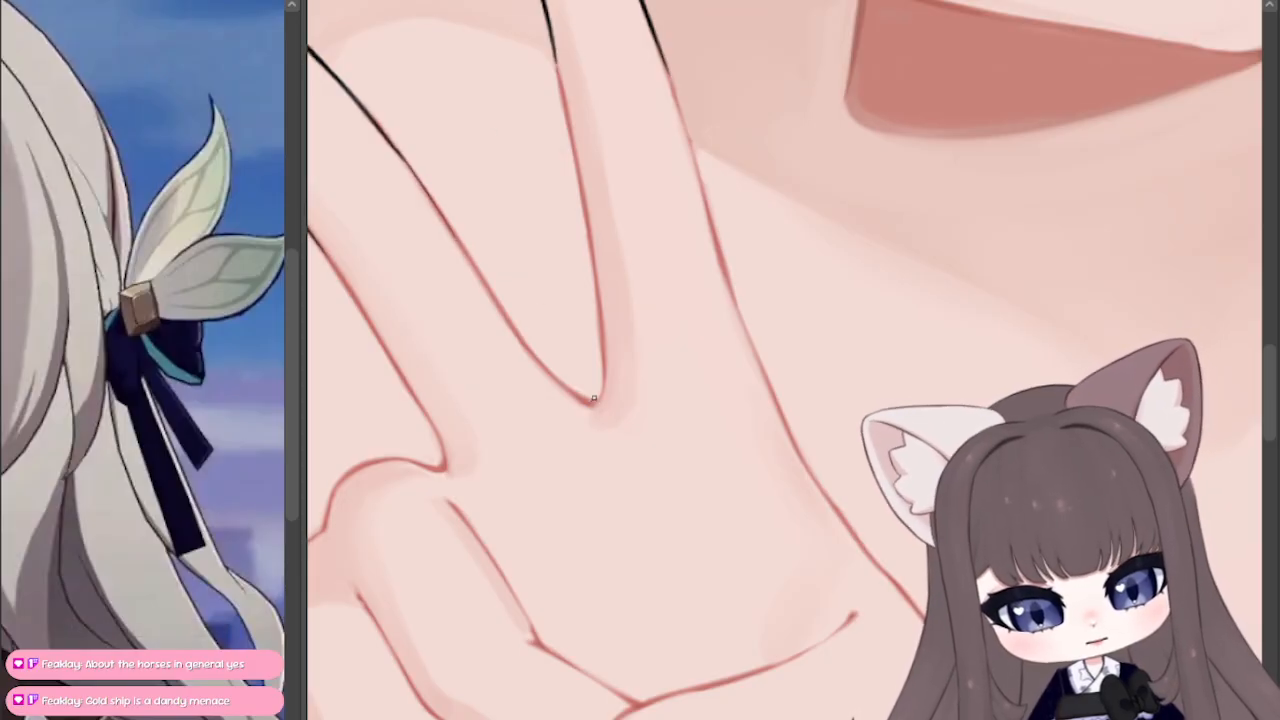
mouse_move(593, 399)
mouse_down()
mouse_move(555, 374)
mouse_move(430, 202)
mouse_up()
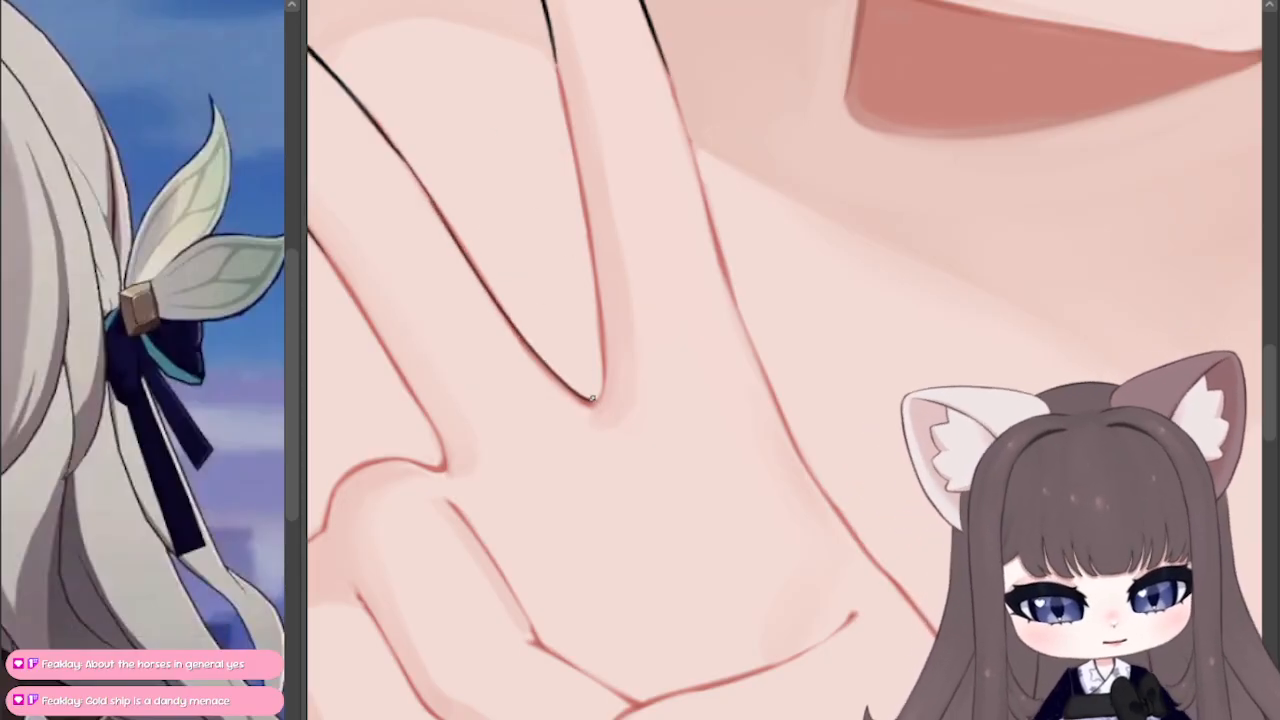
mouse_move(587, 399)
mouse_down()
mouse_move(604, 388)
mouse_move(554, 42)
mouse_up()
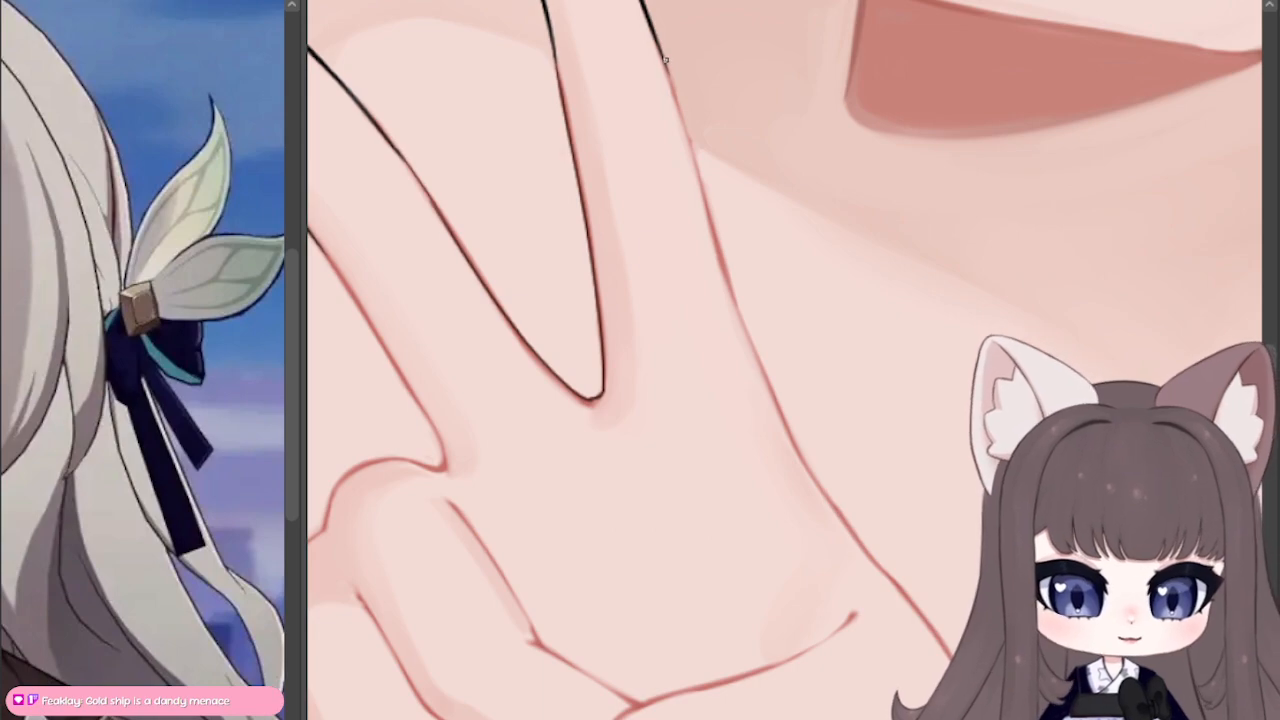
Step: Trace the raised finger's outer edge beside the neck in black, down toward the palm, redoing uneven strokes
drag(665, 60, 725, 278)
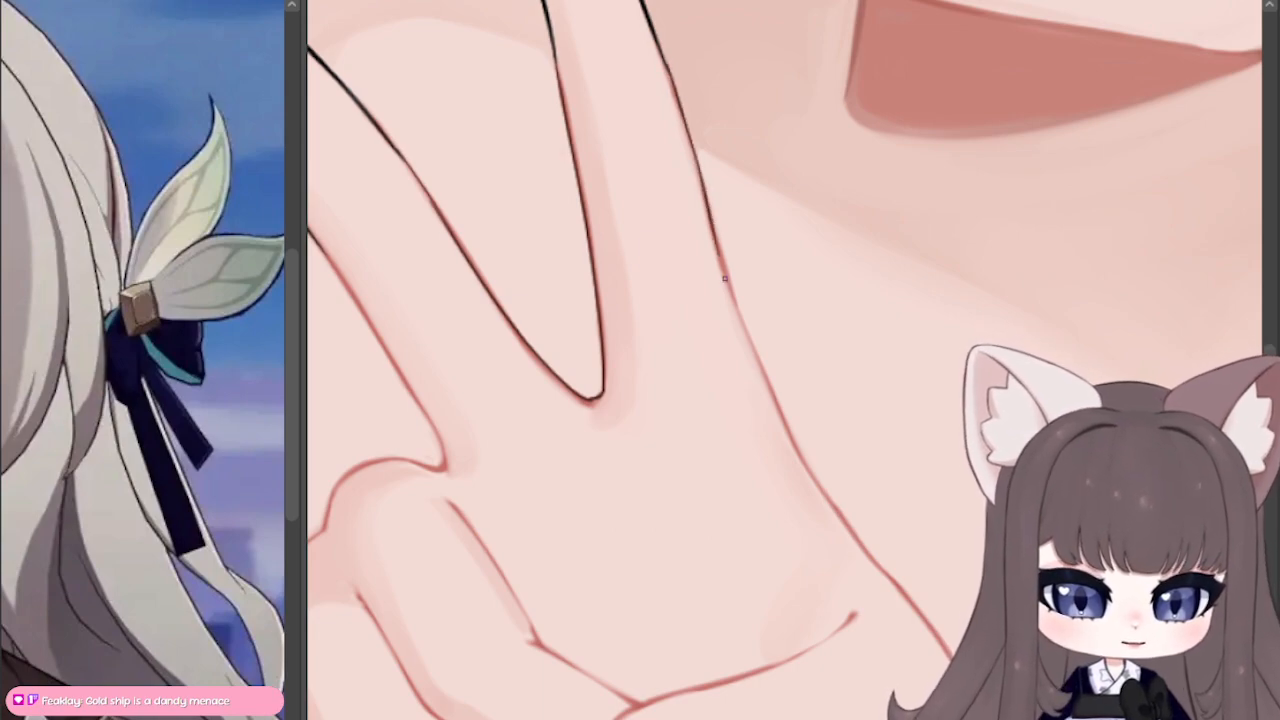
drag(706, 193, 750, 342)
drag(711, 218, 736, 296)
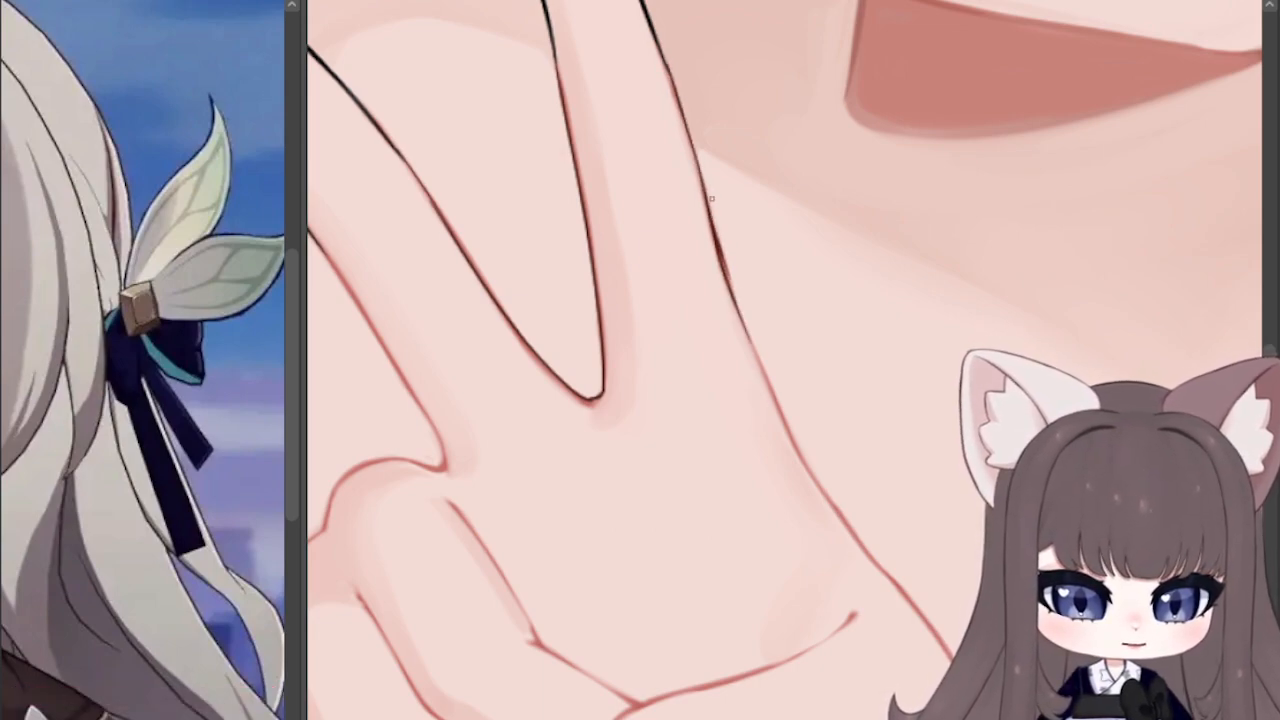
key(ctrl+z)
key(ctrl+z)
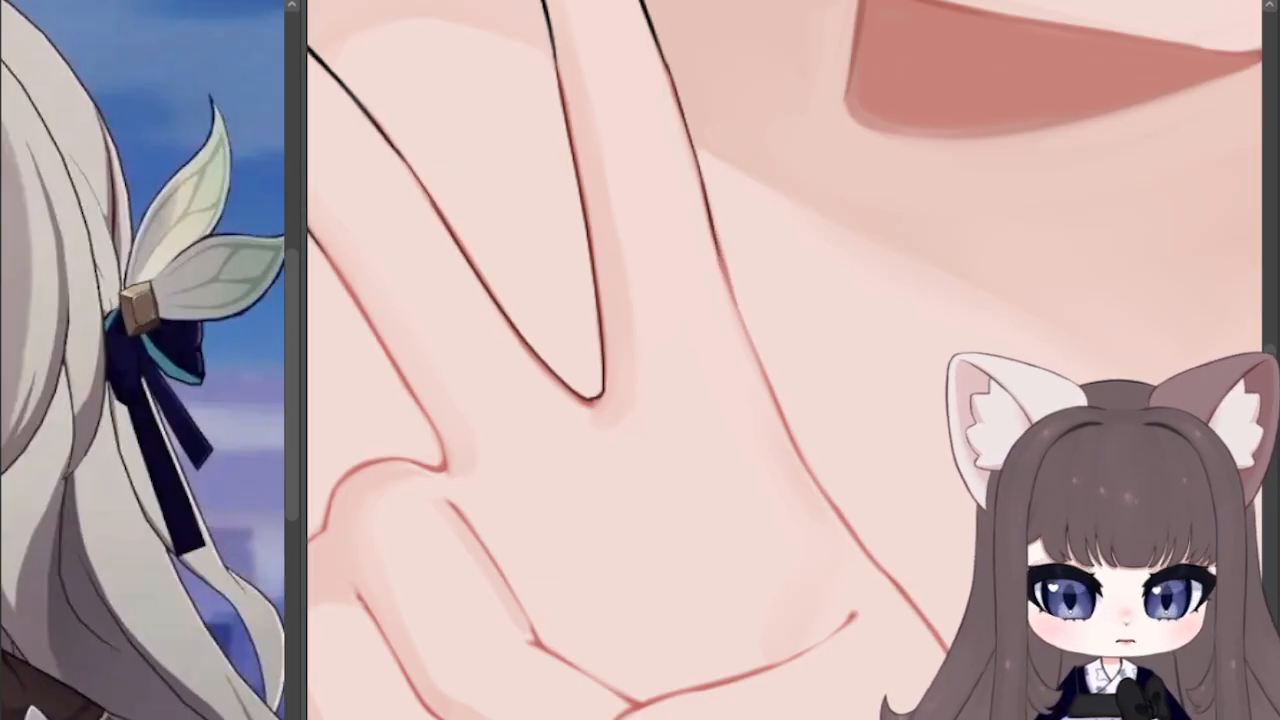
key(ctrl+z)
drag(692, 154, 726, 270)
drag(712, 218, 752, 356)
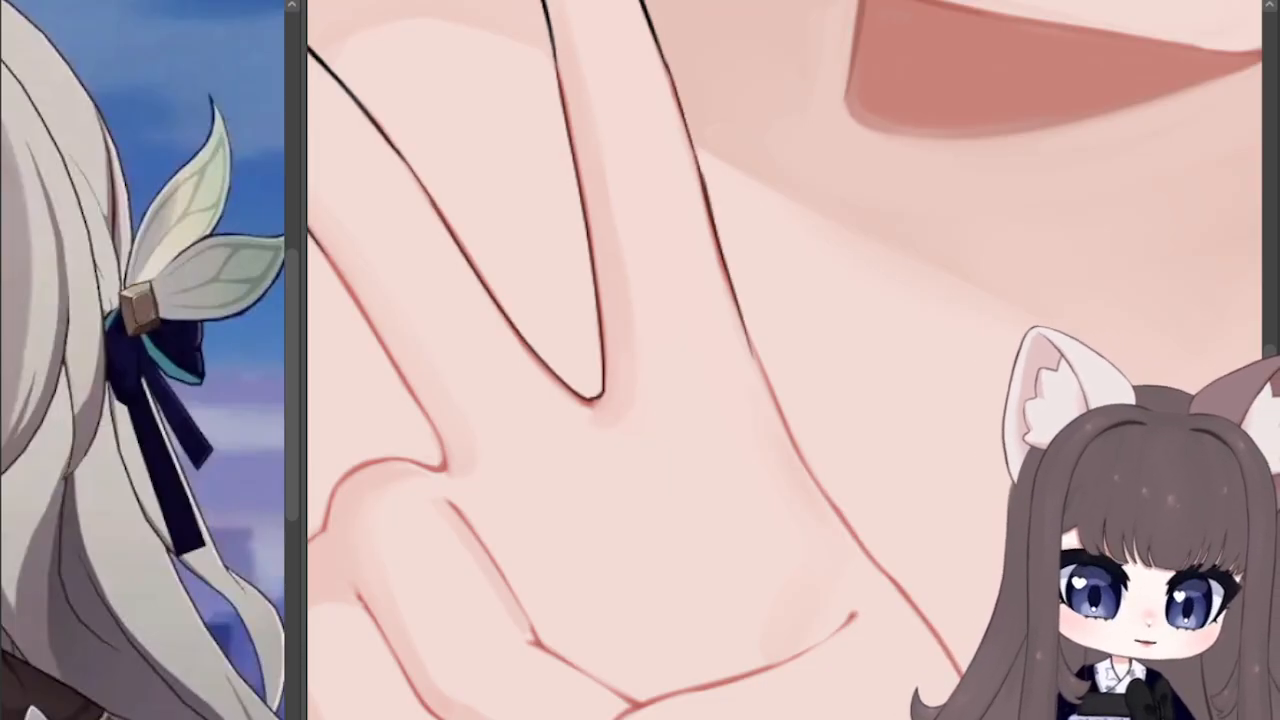
Step: Extend the black outline along the thumb side of the hand, joining the wrist to the raised finger's outer edge
drag(860, 520, 640, 302)
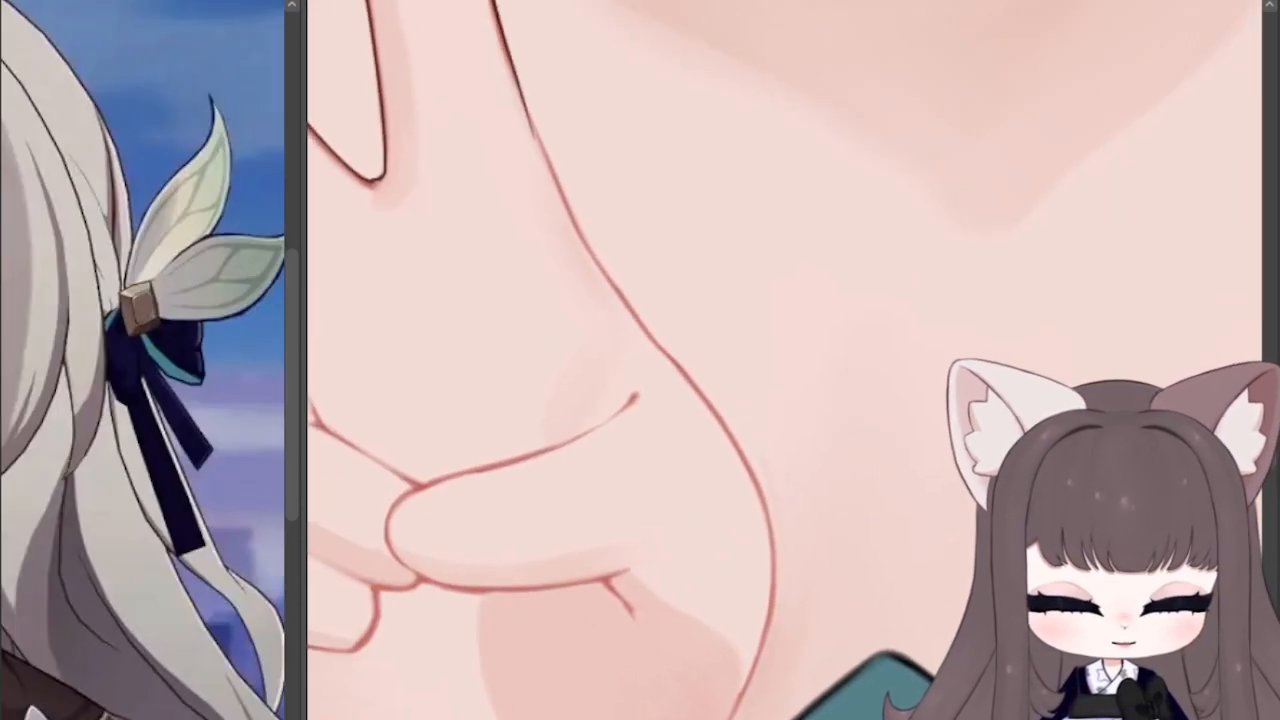
mouse_move(730, 717)
mouse_down()
mouse_move(763, 634)
mouse_move(768, 502)
mouse_move(753, 470)
mouse_up()
key(ctrl+z)
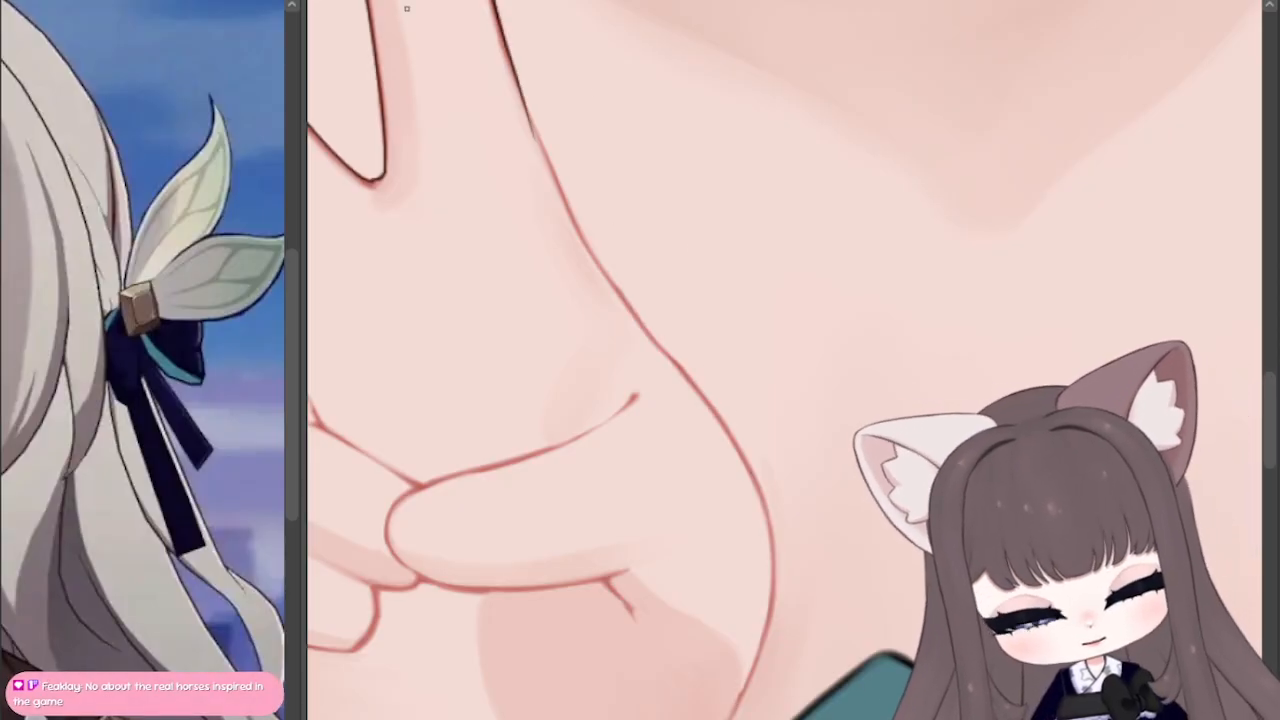
drag(725, 718, 738, 687)
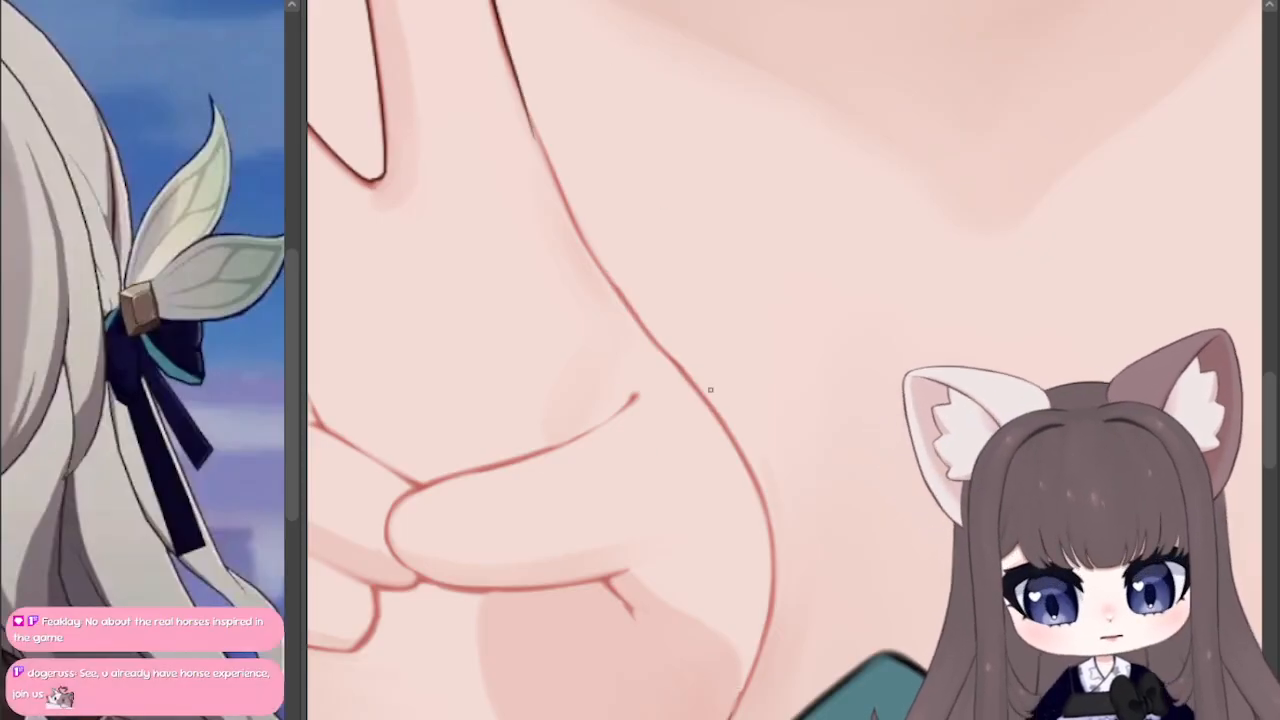
mouse_move(732, 718)
mouse_down()
mouse_move(764, 638)
mouse_move(772, 562)
mouse_move(752, 472)
mouse_move(588, 254)
mouse_move(540, 158)
mouse_up()
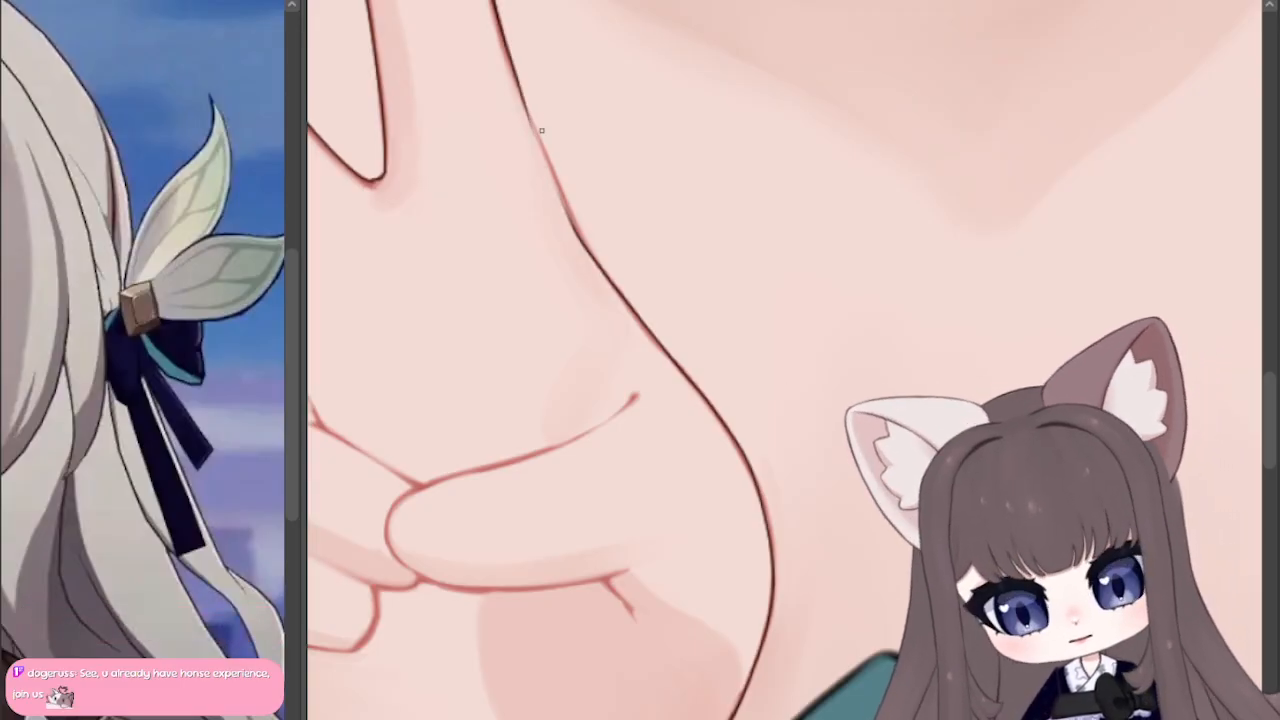
drag(528, 110, 608, 276)
drag(575, 228, 617, 293)
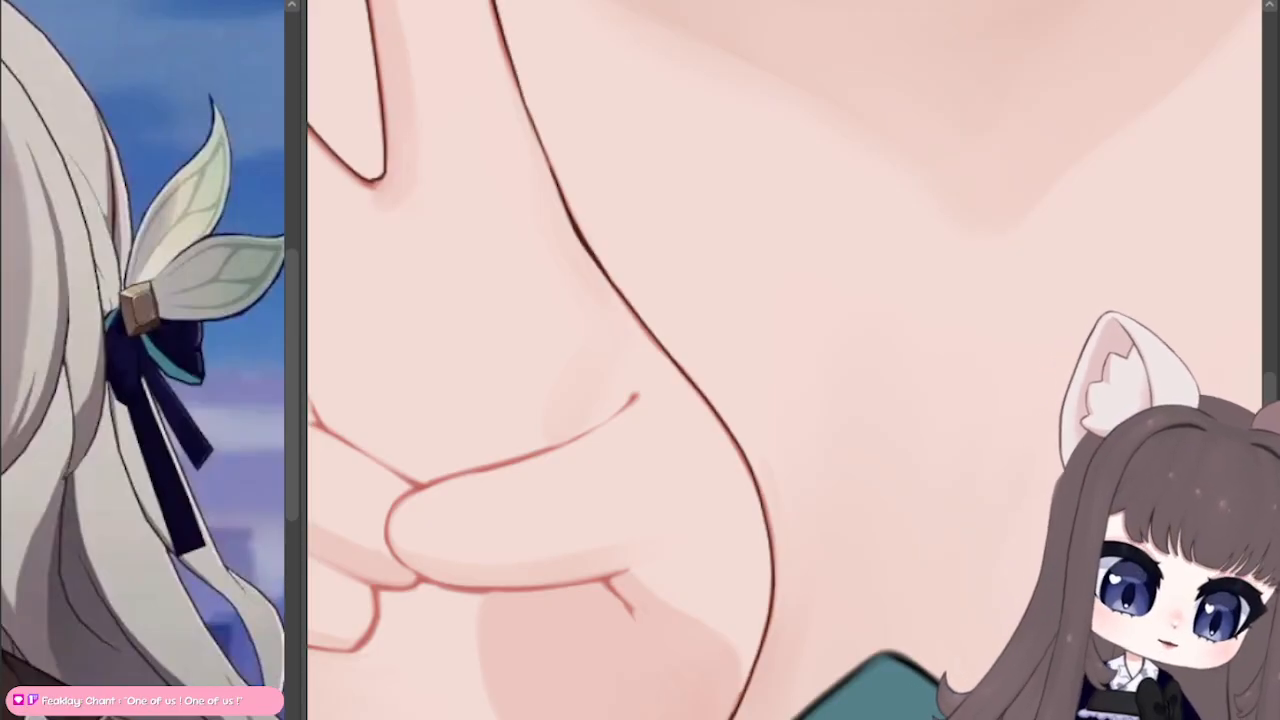
Step: Trace the palm's outer edge in black from the white cuff up to the curled little finger, redoing uneven strokes
drag(500, 450, 934, 233)
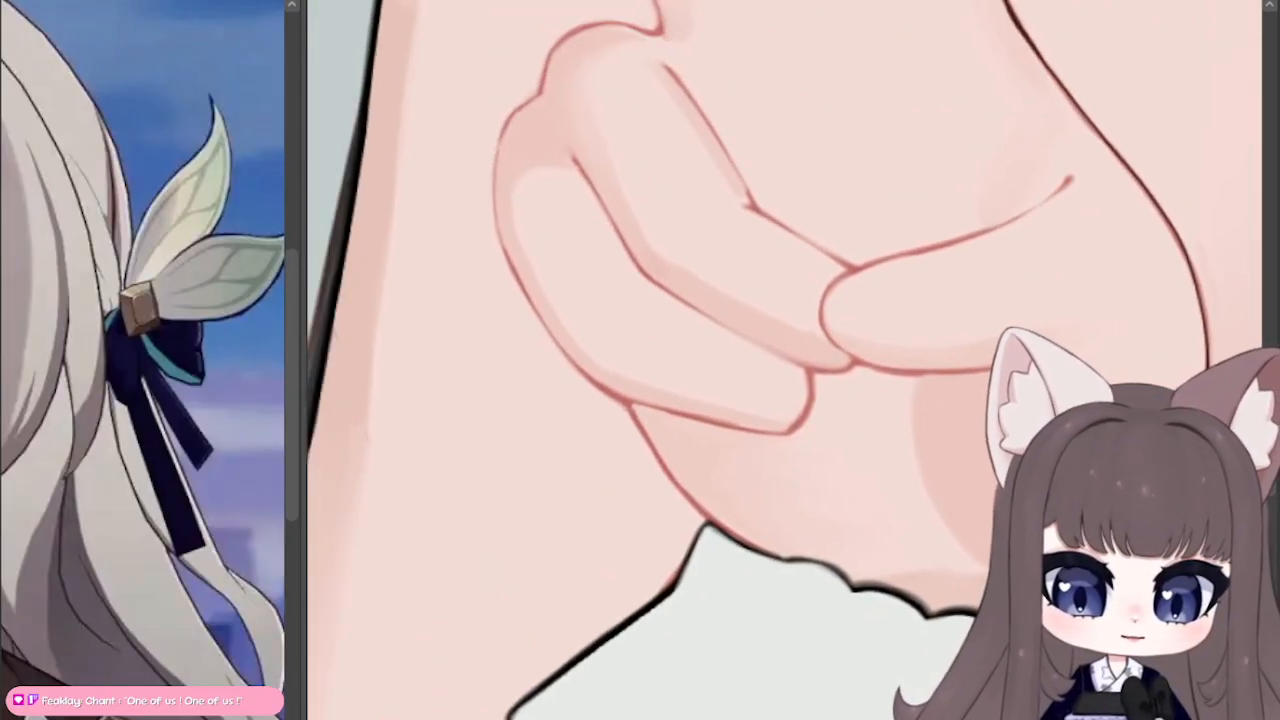
drag(710, 524, 658, 453)
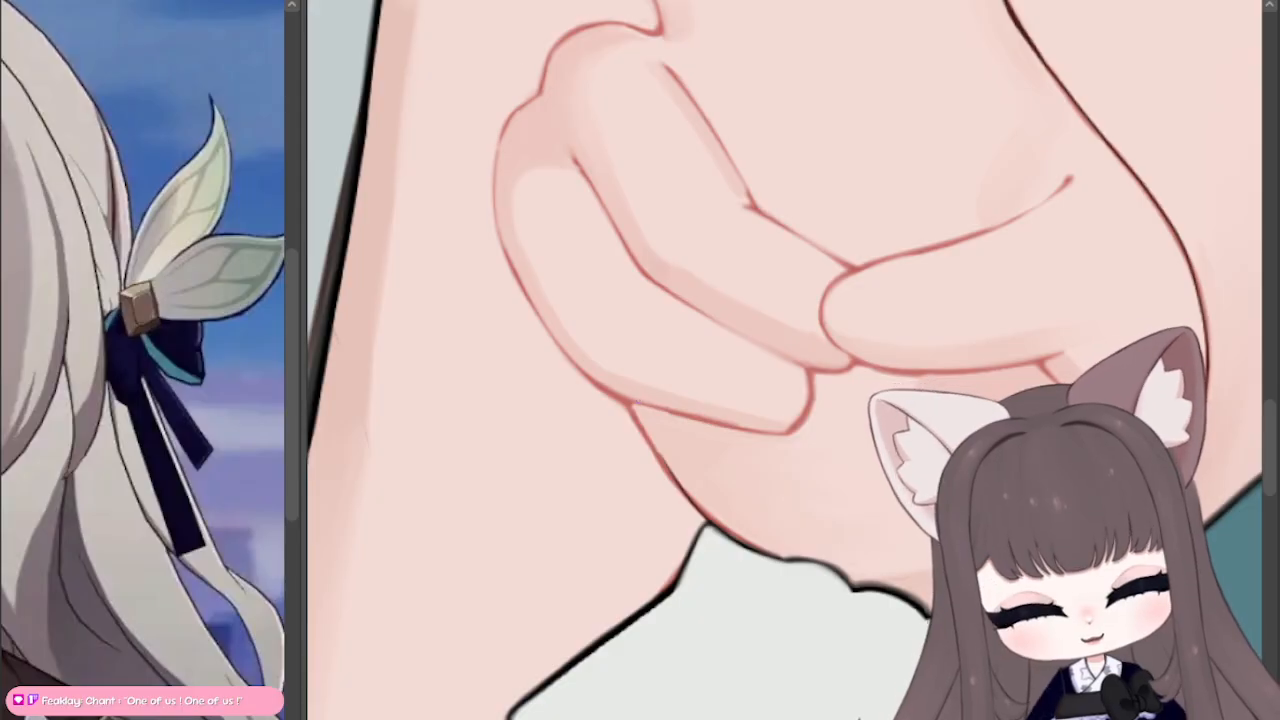
key(ctrl+z)
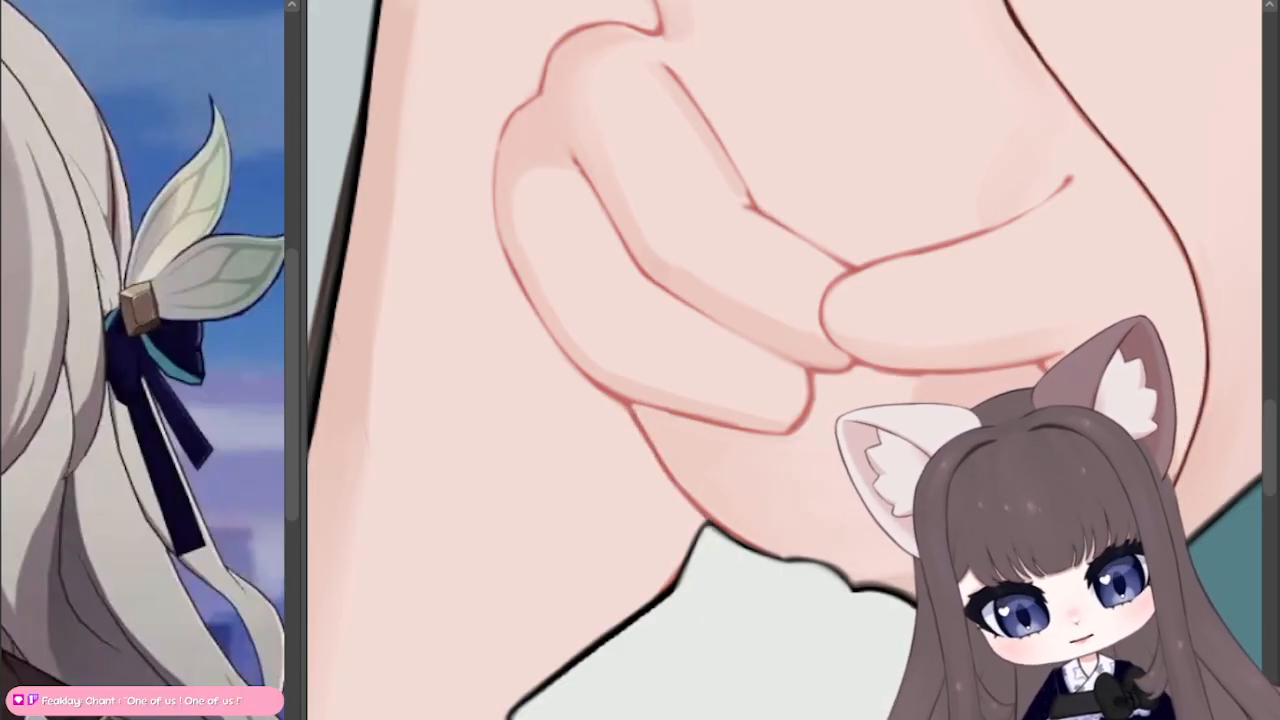
mouse_move(634, 408)
mouse_down()
mouse_move(685, 498)
mouse_move(647, 439)
mouse_up()
key(ctrl+z)
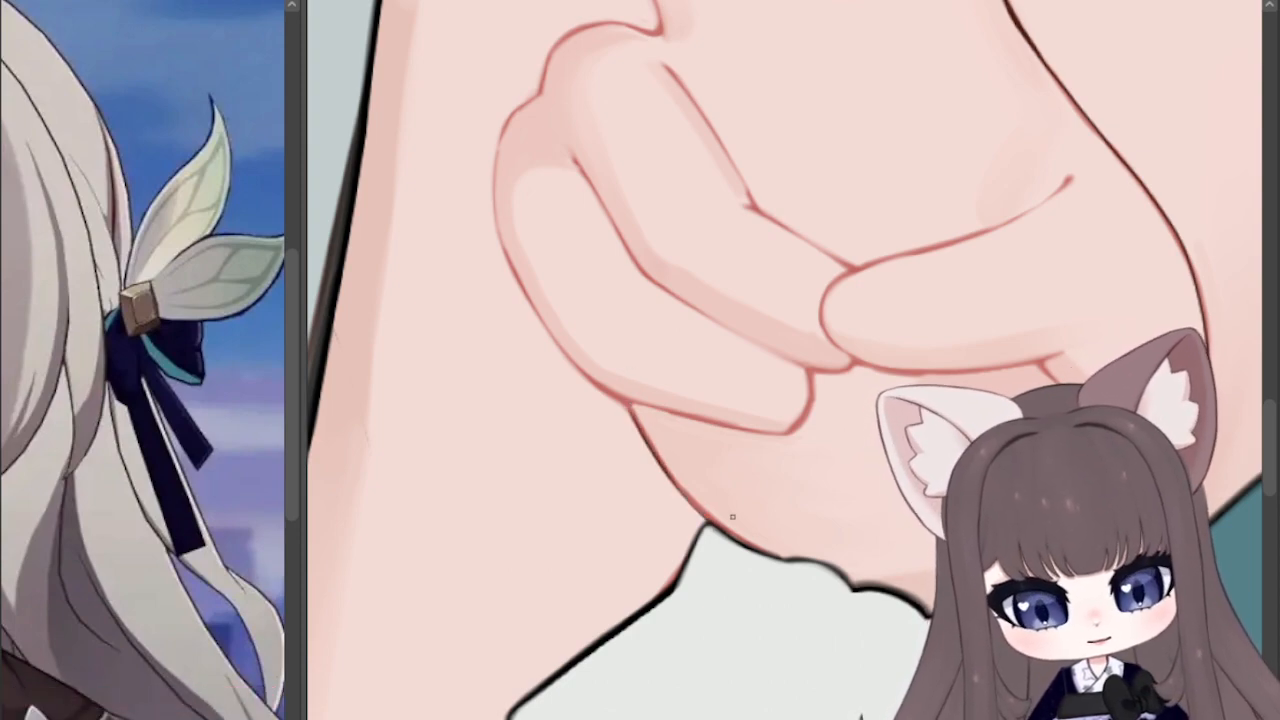
drag(710, 523, 541, 300)
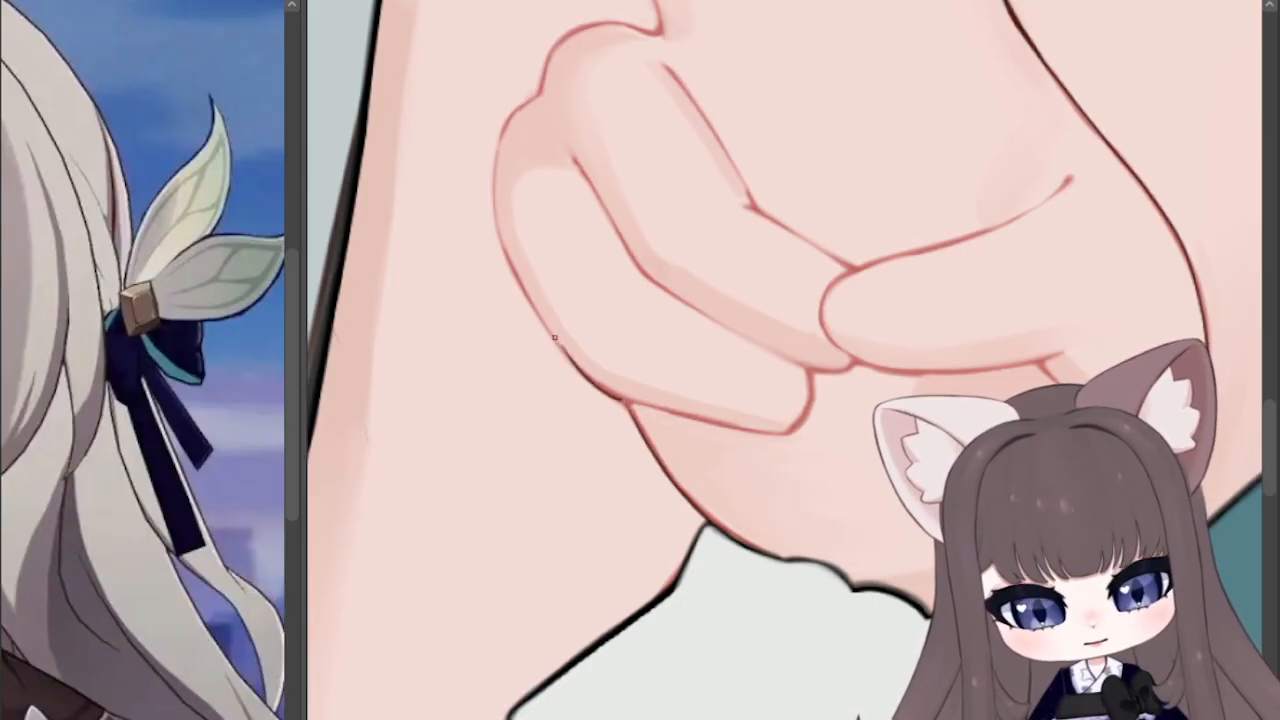
Step: Ink the curled little finger's outer edge in black from the palm up to the knuckle, redoing uneven strokes
key(ctrl+z)
mouse_move(626, 403)
mouse_down()
mouse_move(561, 351)
mouse_move(513, 273)
mouse_move(495, 132)
mouse_up()
key(ctrl+z)
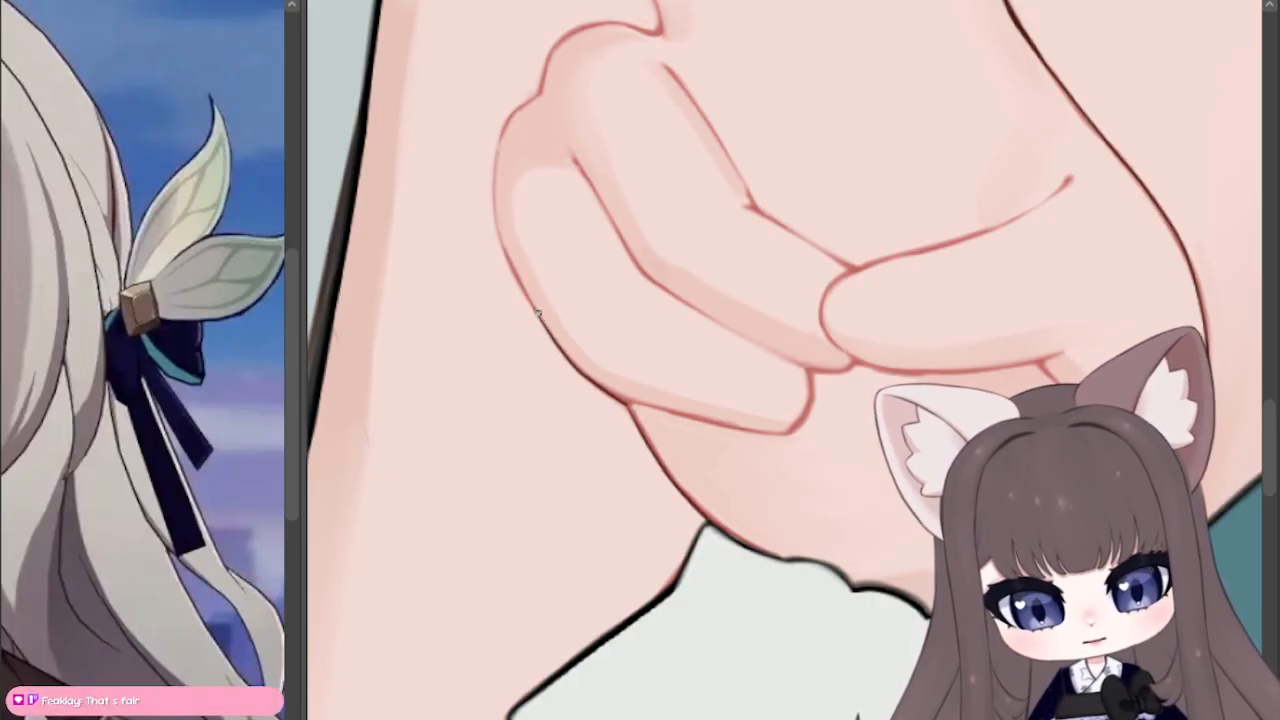
mouse_move(540, 320)
mouse_down()
mouse_move(498, 228)
mouse_move(505, 110)
mouse_move(546, 103)
mouse_up()
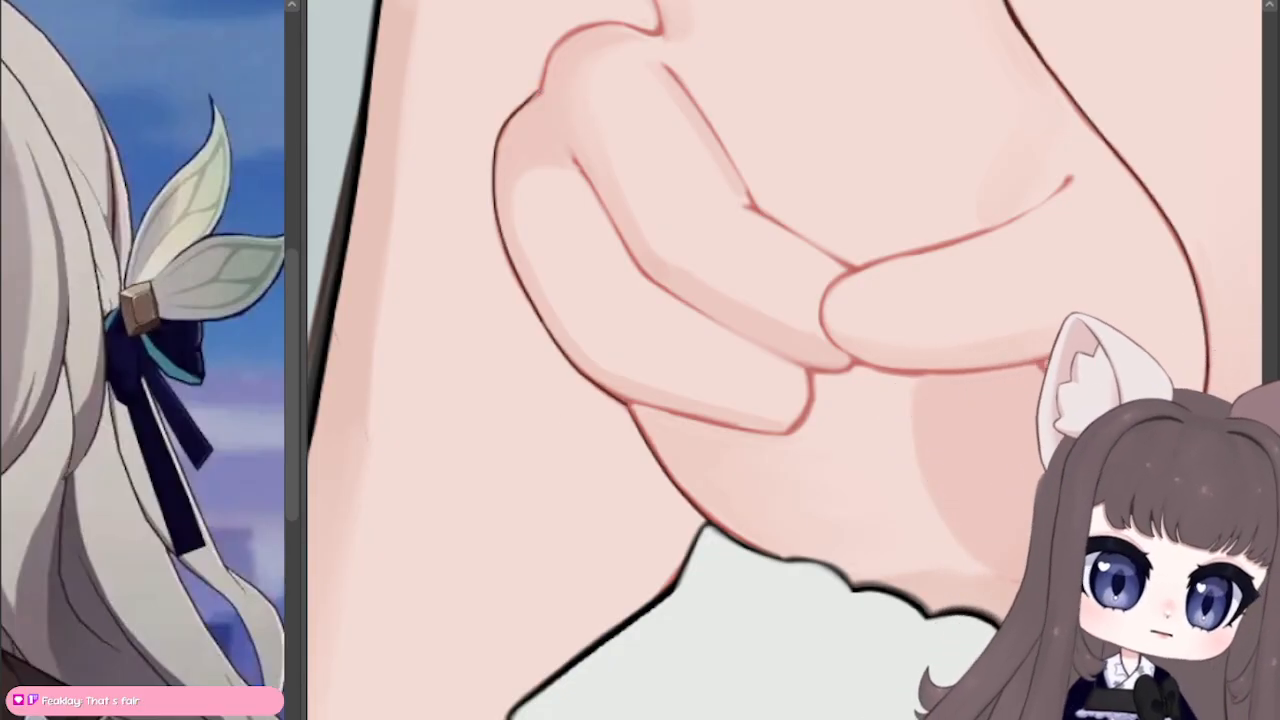
Step: Ink the ring finger's knuckle in black and continue the line up the adjoining edge of the raised finger
drag(545, 96, 633, 358)
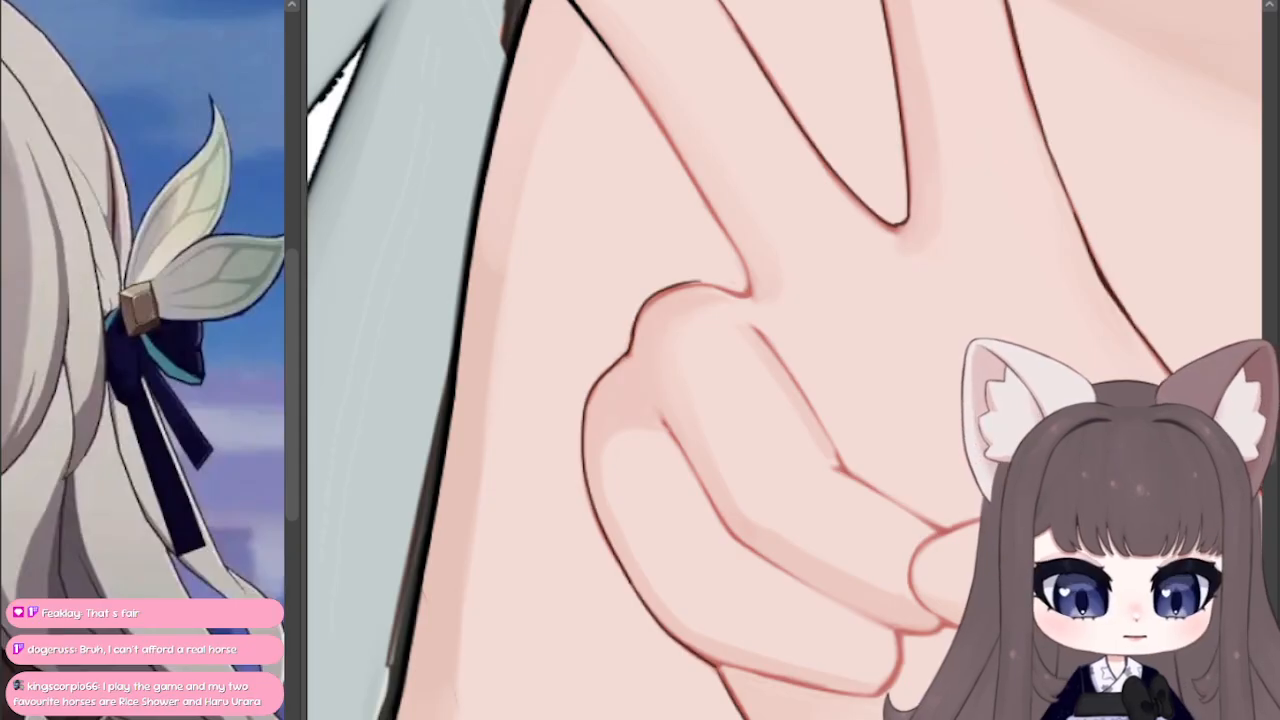
key(r)
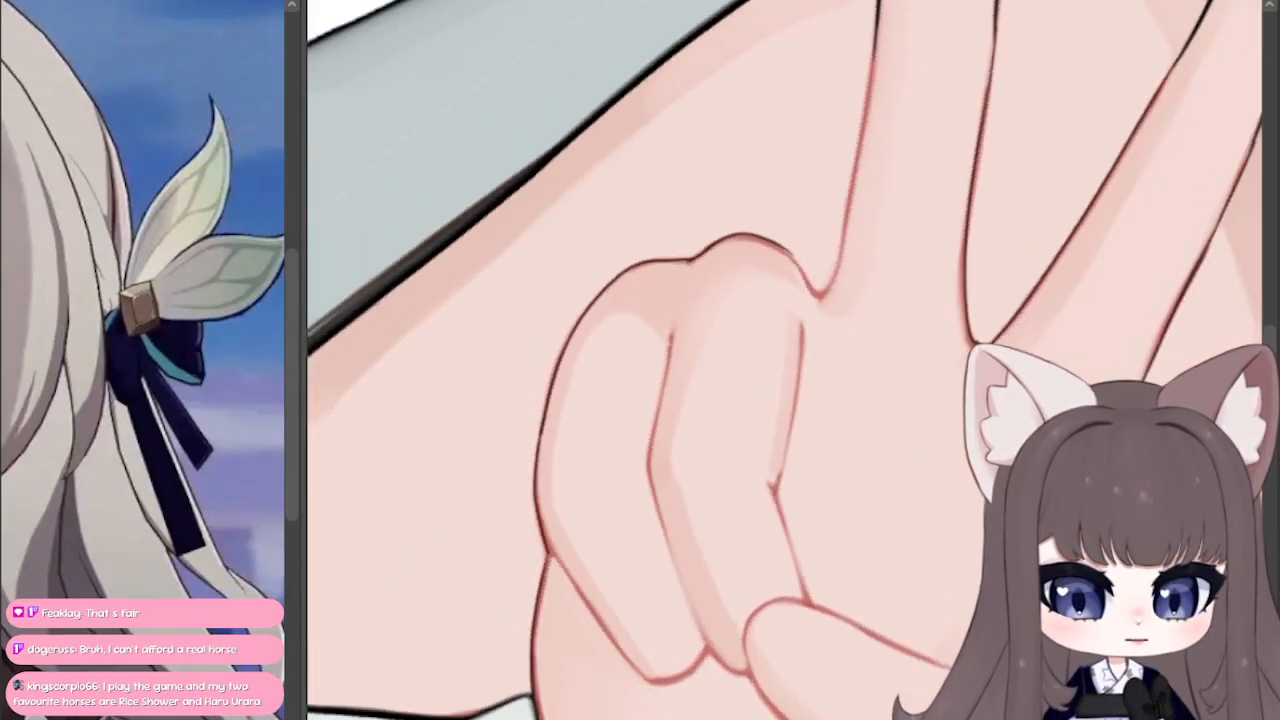
drag(880, 440, 635, 483)
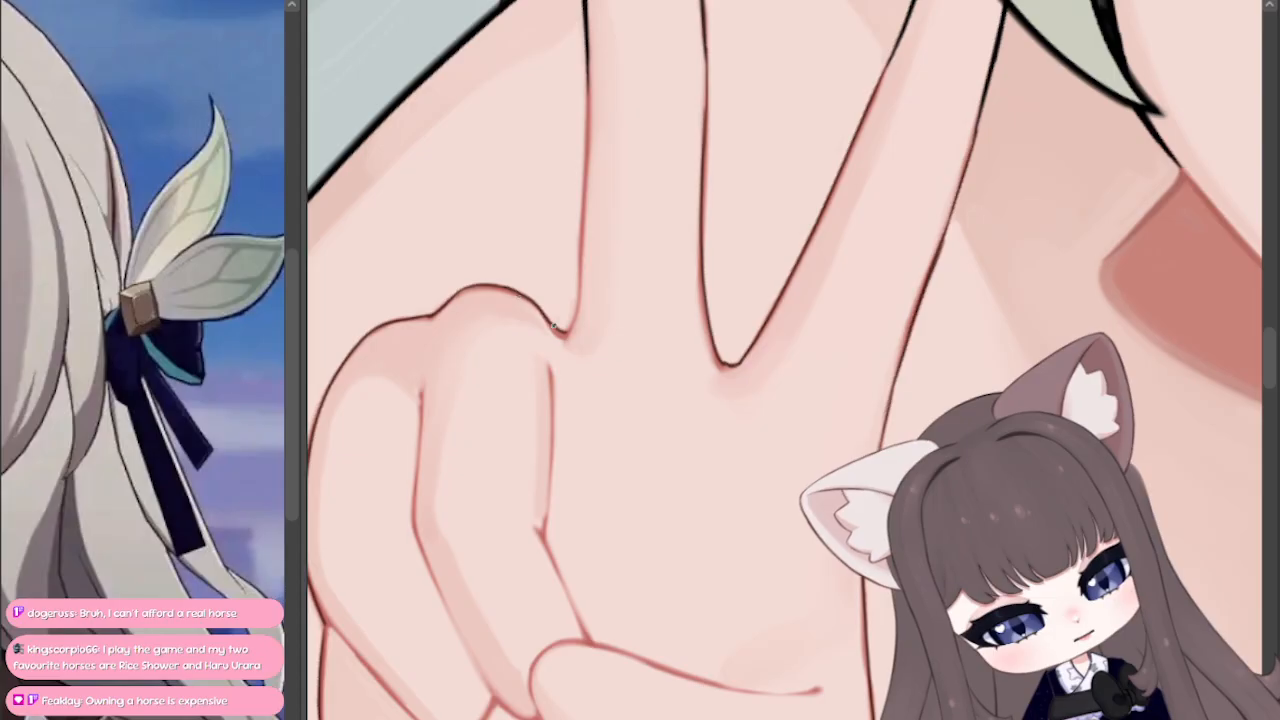
mouse_move(557, 327)
mouse_down()
mouse_move(578, 310)
mouse_move(586, 138)
mouse_up()
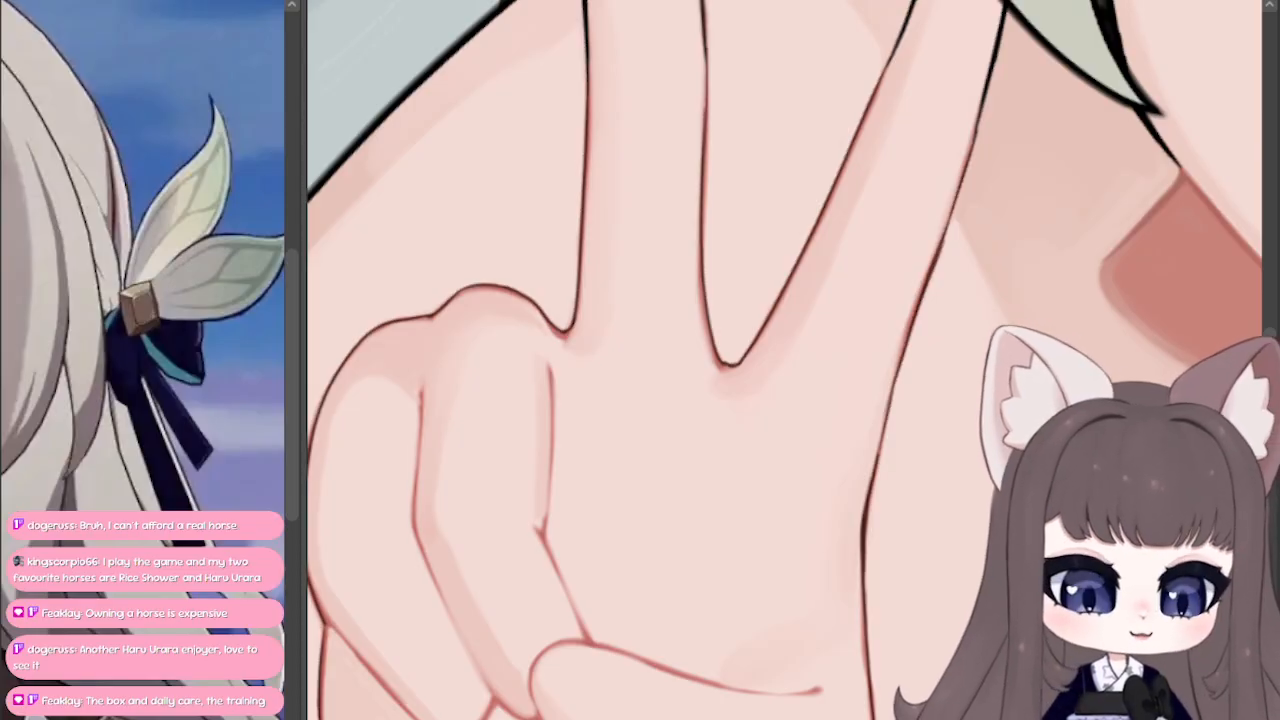
Step: Trace the curled ring finger's tip and the rounded tip of the thumb in black
mouse_move(340, 700)
mouse_down()
mouse_move(1210, 410)
mouse_move(505, 15)
mouse_move(390, 252)
mouse_up()
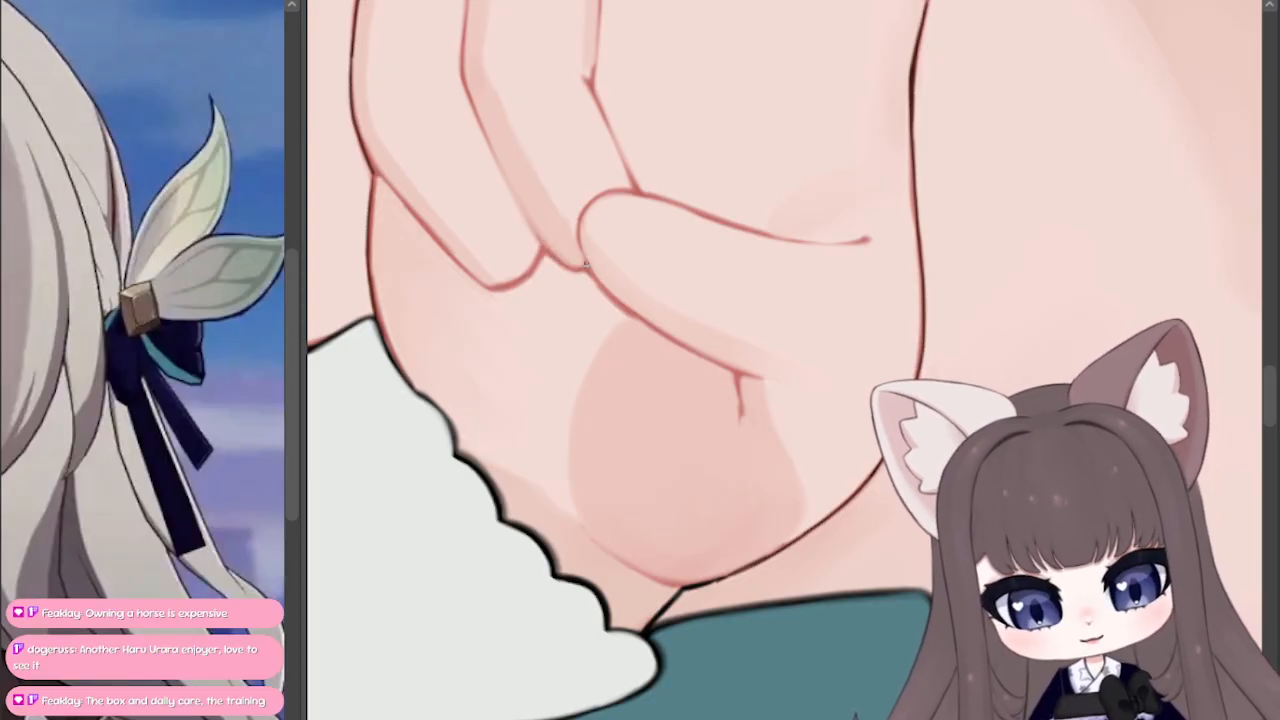
drag(553, 258, 513, 183)
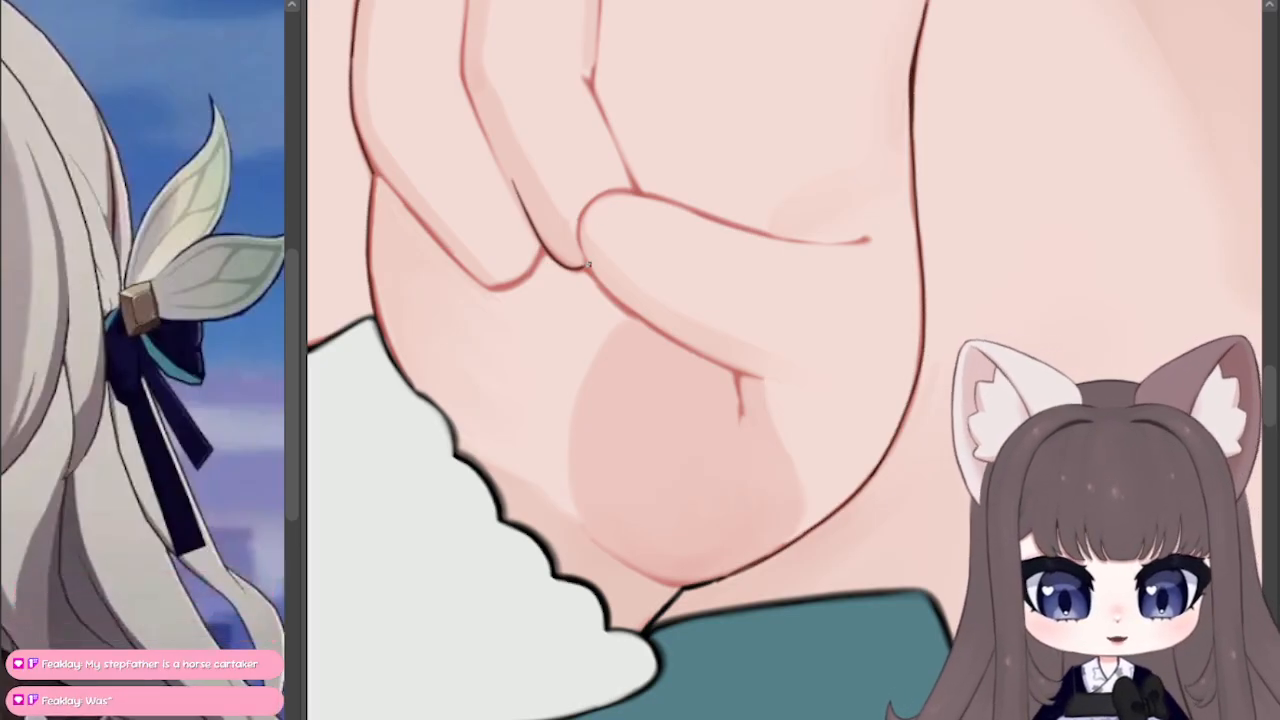
mouse_move(586, 267)
mouse_down()
mouse_move(580, 226)
mouse_move(644, 200)
mouse_up()
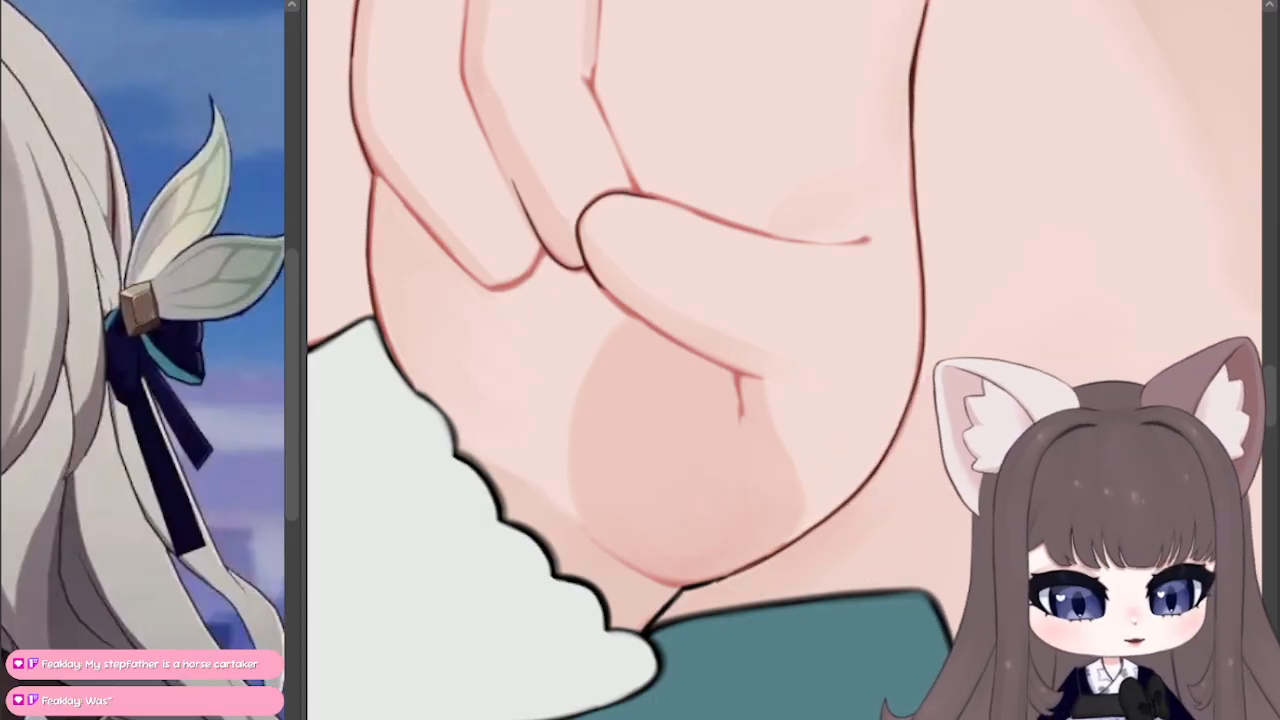
Step: Extend the black line along the thumb's upper edge from its tip toward the palm
drag(971, 645, 1036, 197)
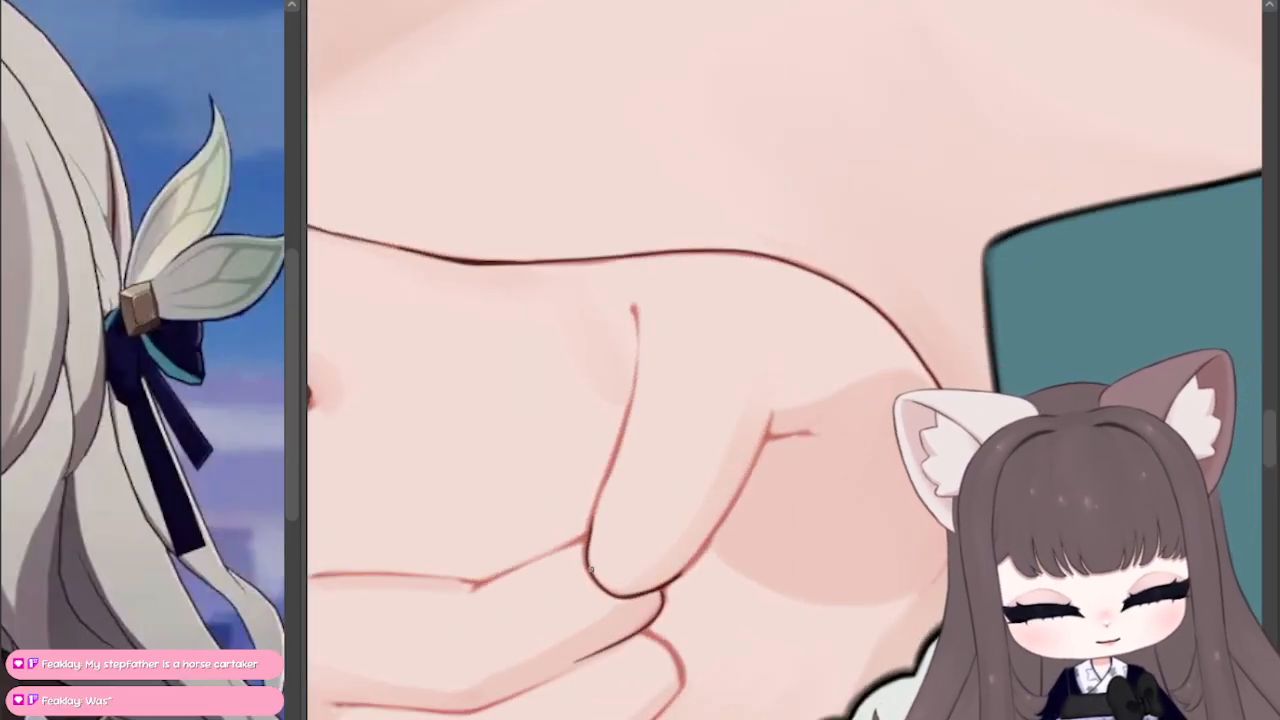
drag(591, 569, 613, 466)
drag(590, 528, 612, 472)
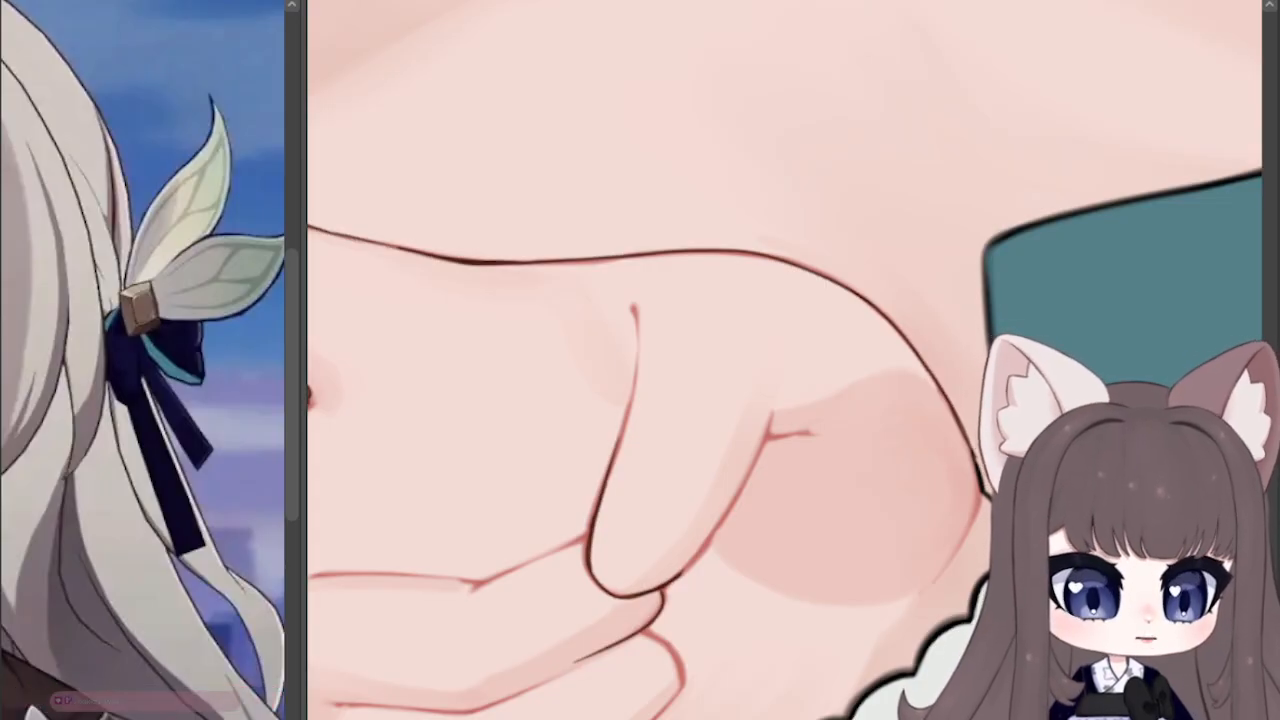
drag(612, 472, 622, 292)
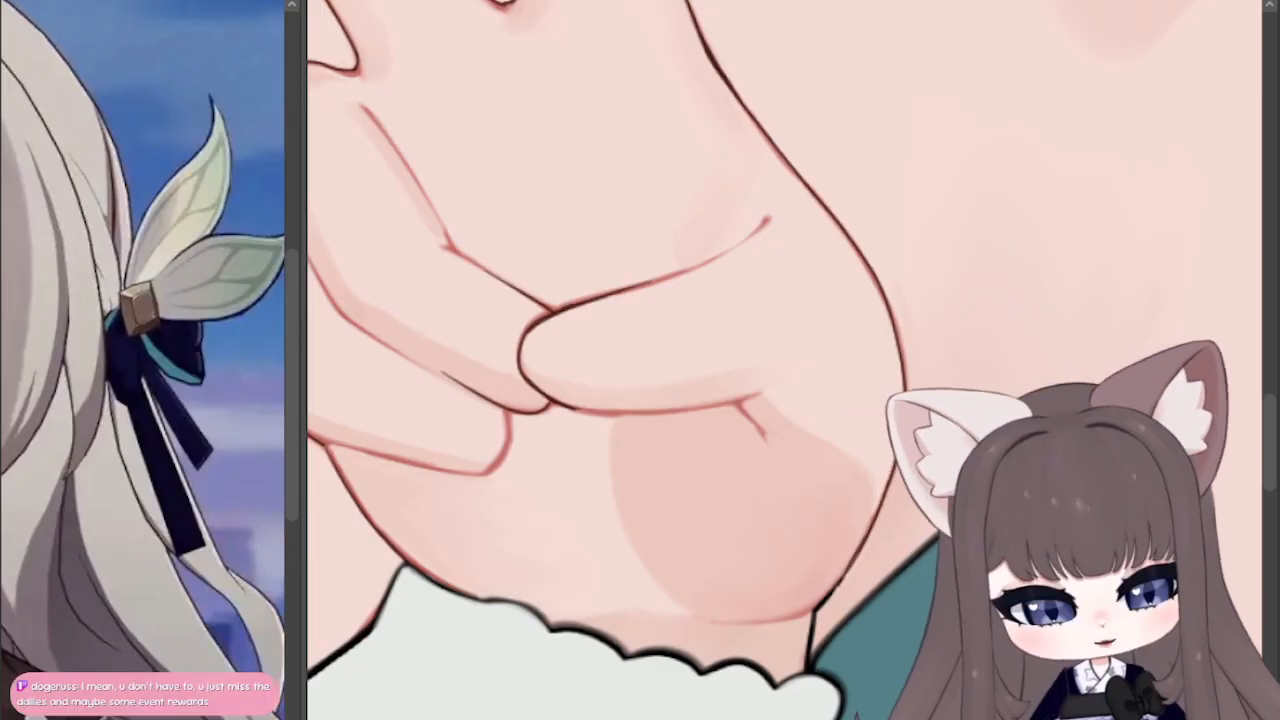
Step: Trace the curled little finger's tip and lower edge in black back to the palm outline, replacing the uneven strokes
drag(900, 630, 1027, 624)
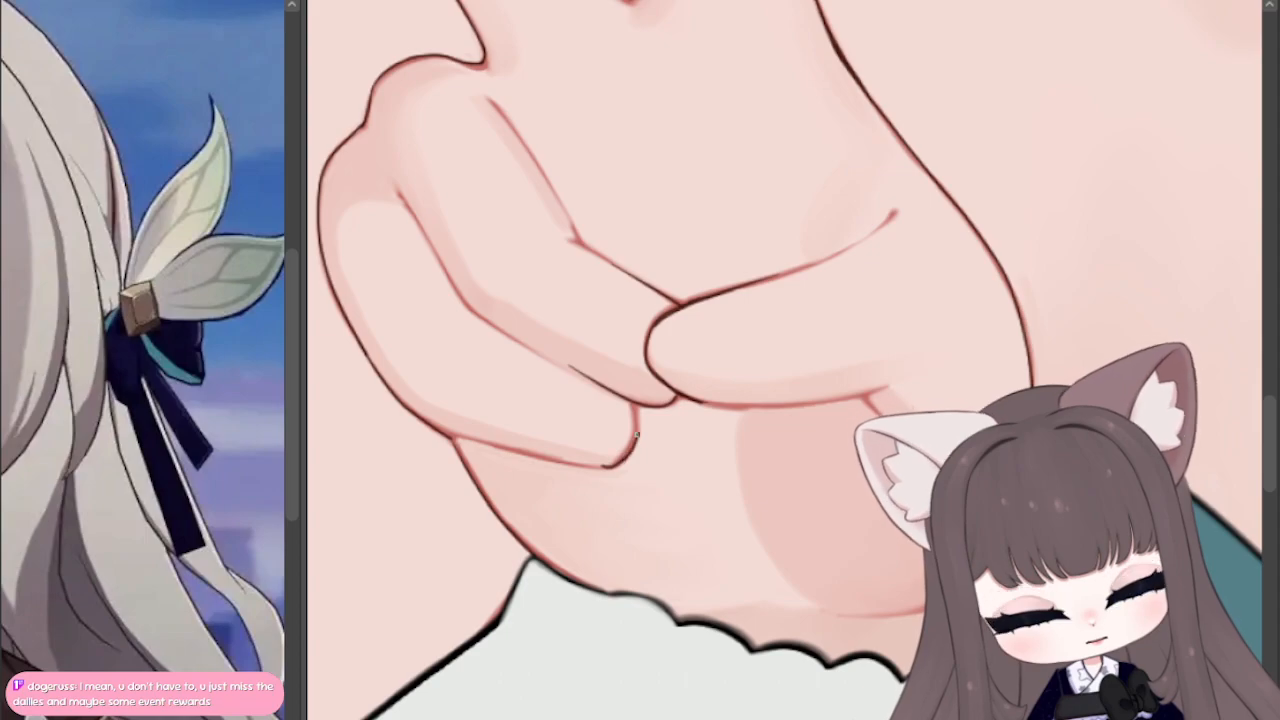
mouse_move(900, 215)
mouse_down()
mouse_move(775, 175)
mouse_move(950, 444)
mouse_move(958, 424)
mouse_up()
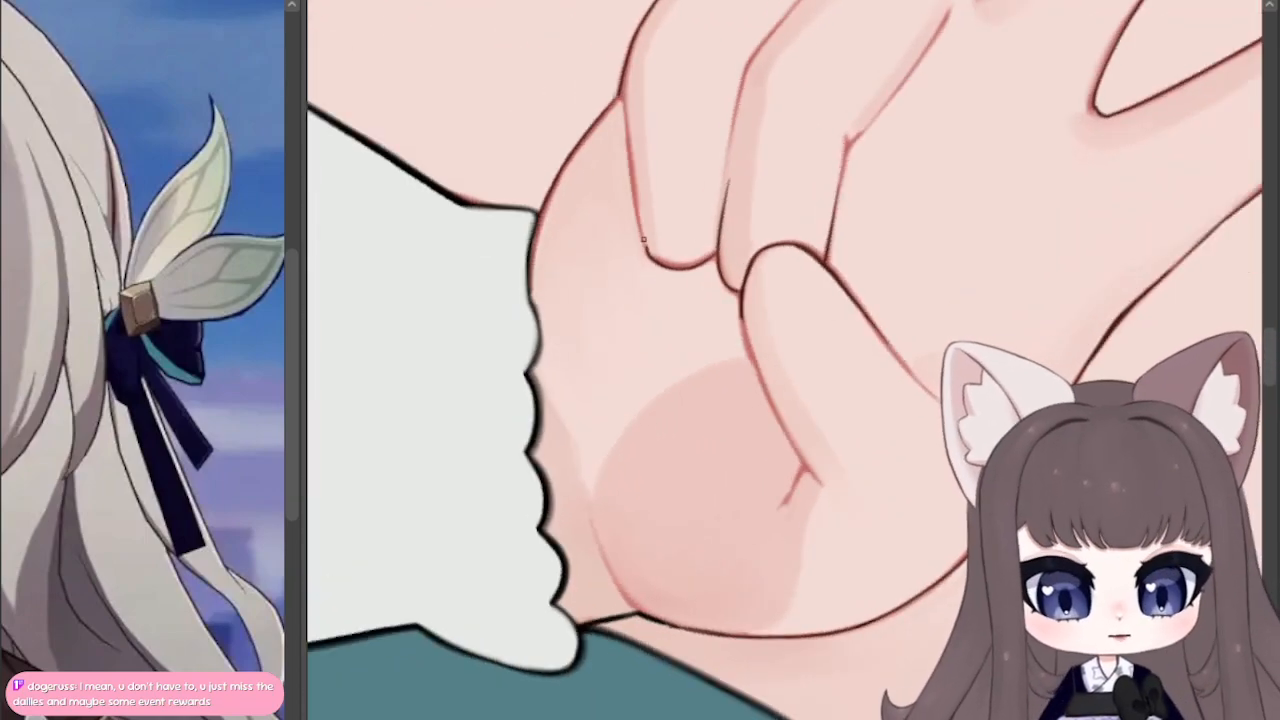
mouse_move(636, 209)
mouse_down()
mouse_move(644, 240)
mouse_move(637, 180)
mouse_up()
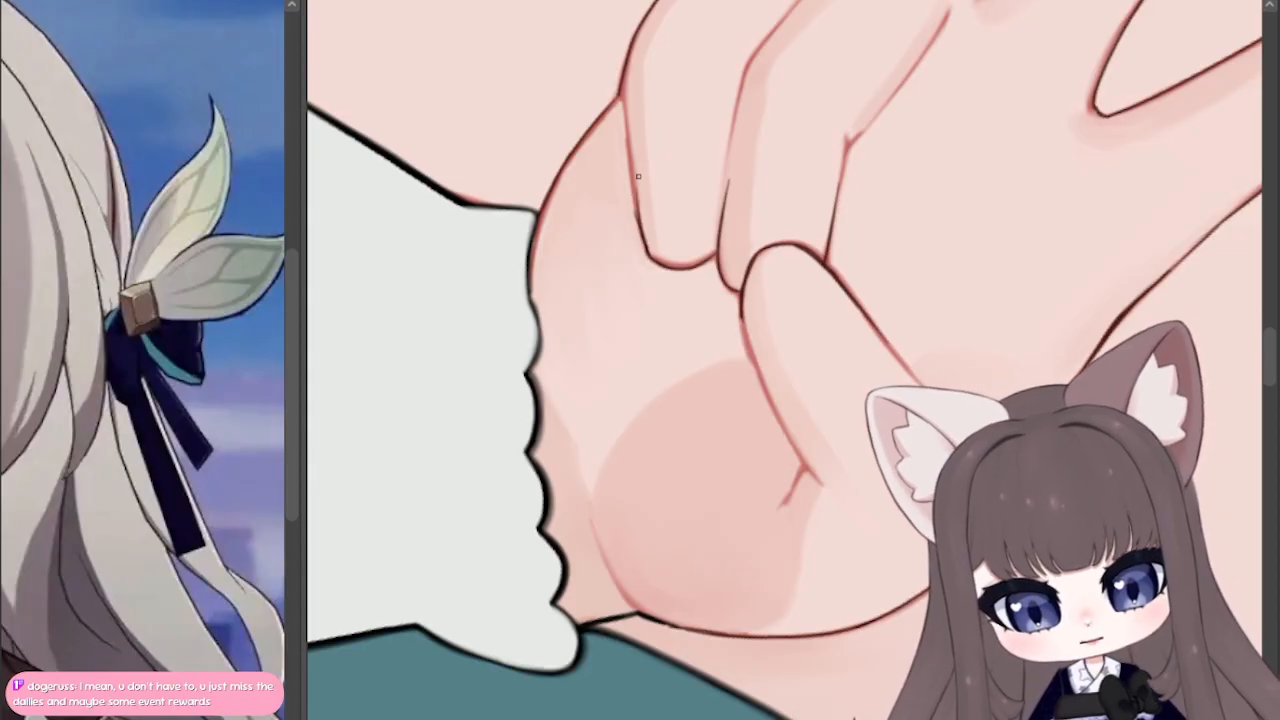
key(ctrl+z)
key(ctrl+z)
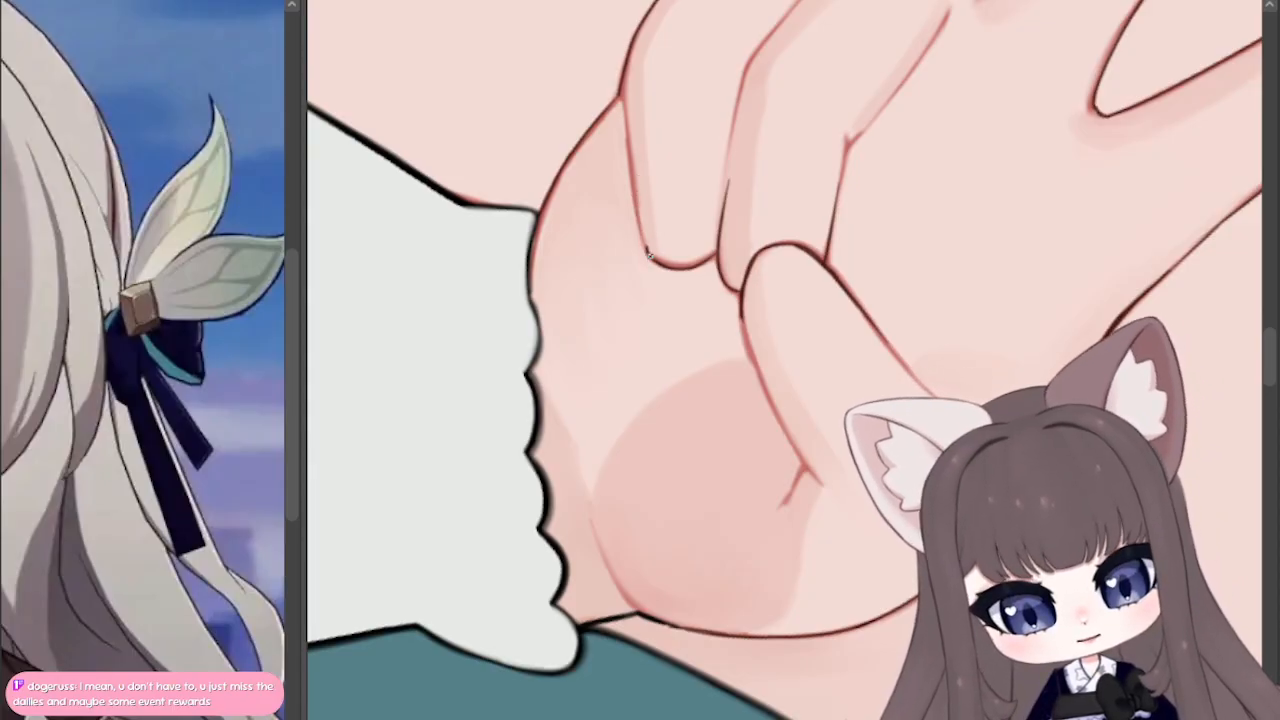
drag(648, 252, 632, 168)
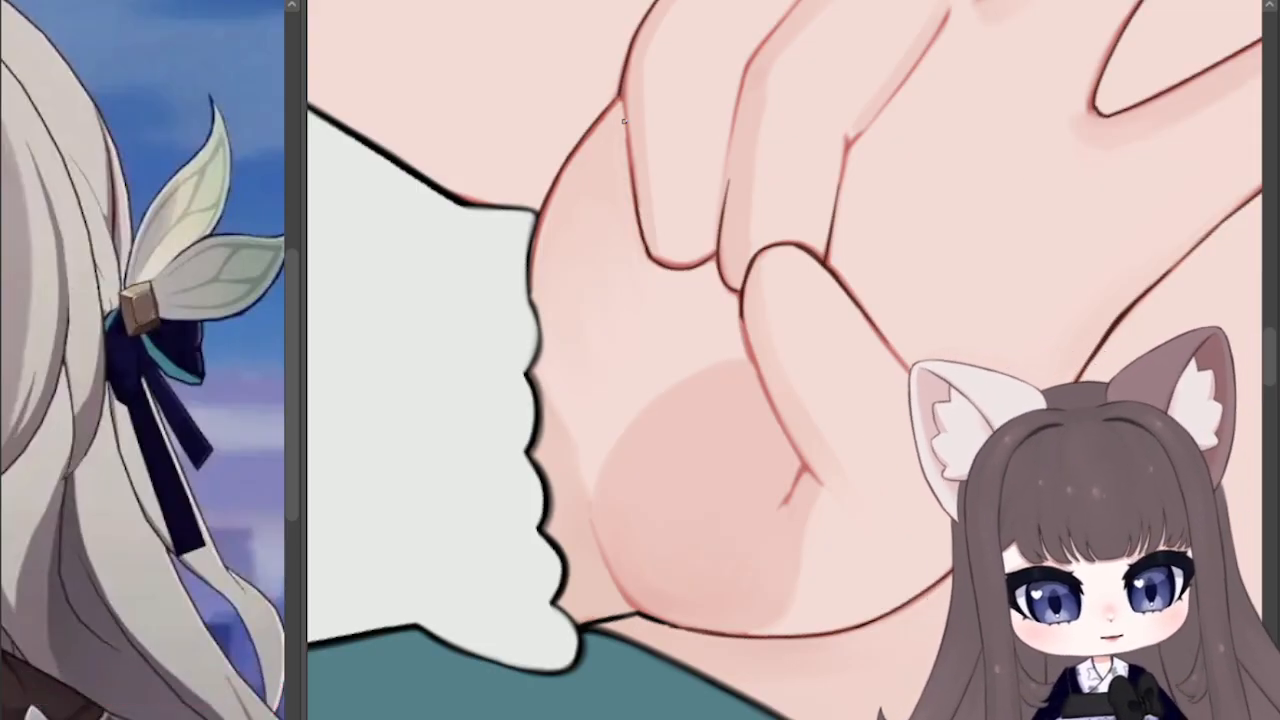
drag(623, 83, 628, 144)
drag(623, 80, 623, 106)
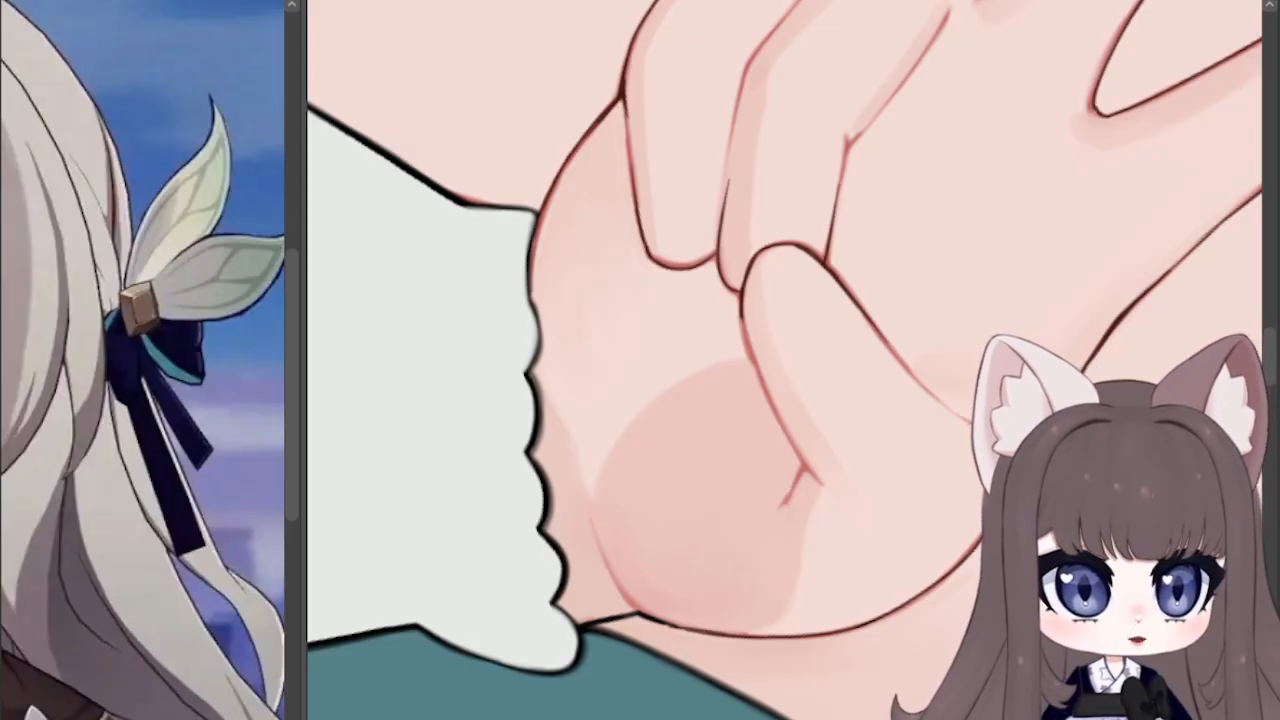
Step: Trace the red forearm fold in black from the cuff's edge down toward the elbow, replacing the first stroke
key(minus)
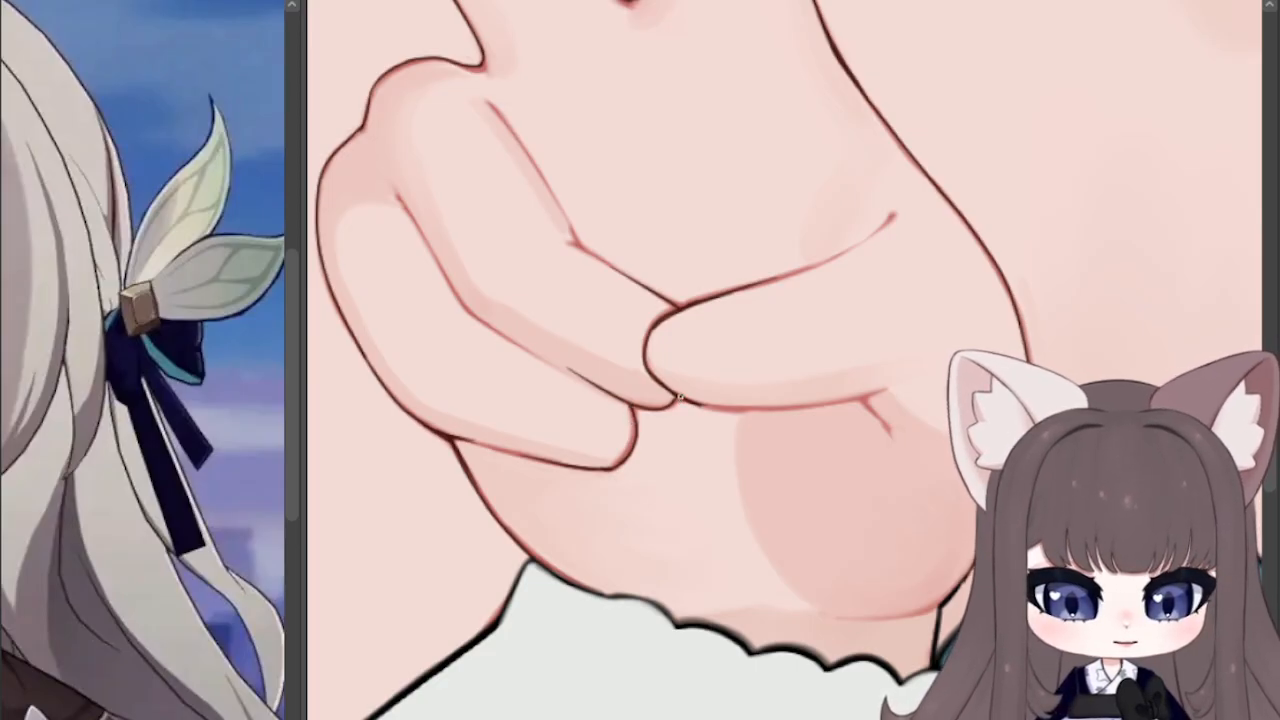
key(ctrl+minus)
key(ctrl+minus)
key(ctrl+minus)
key(ctrl+minus)
key(ctrl+minus)
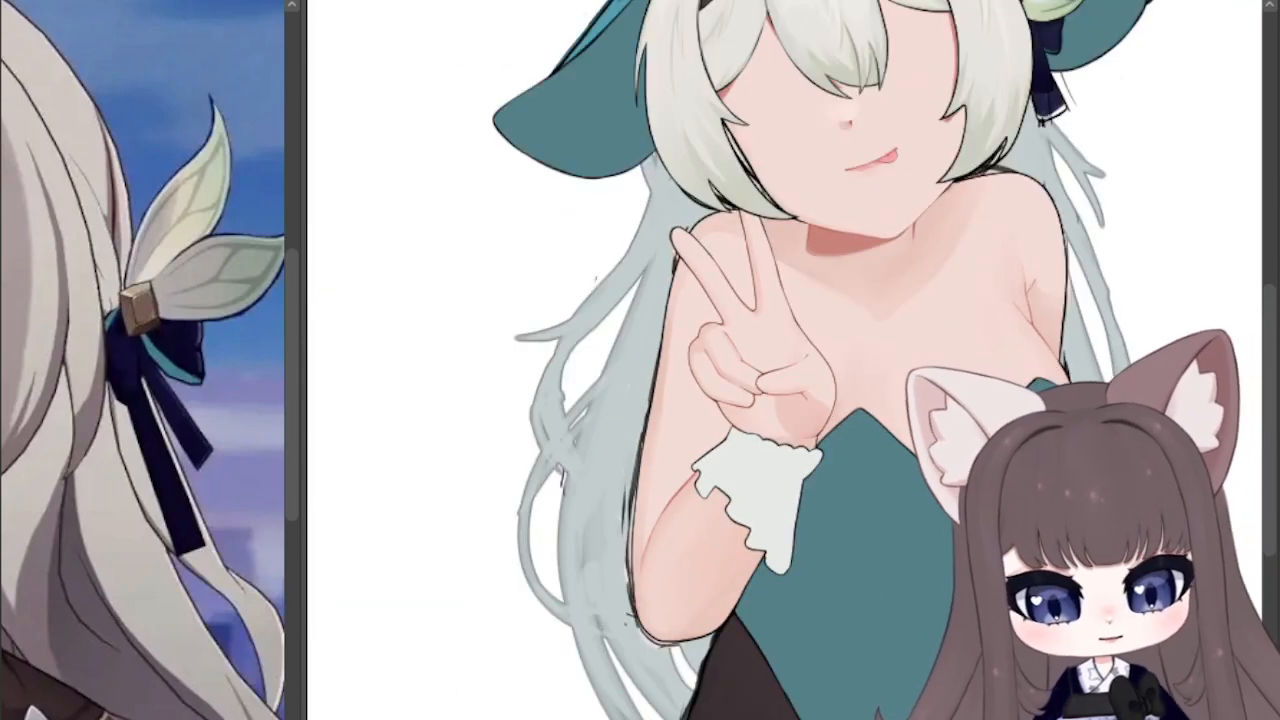
scroll(578, 592, up, 3)
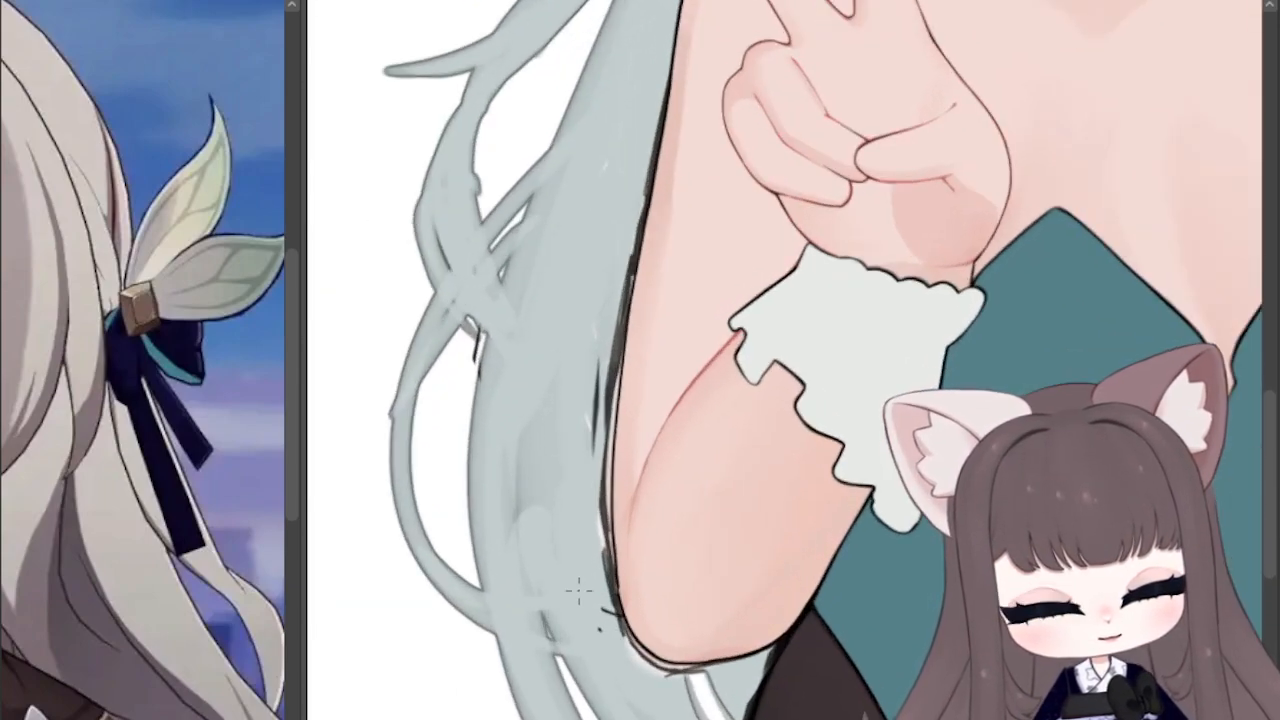
scroll(760, 488, up, 3)
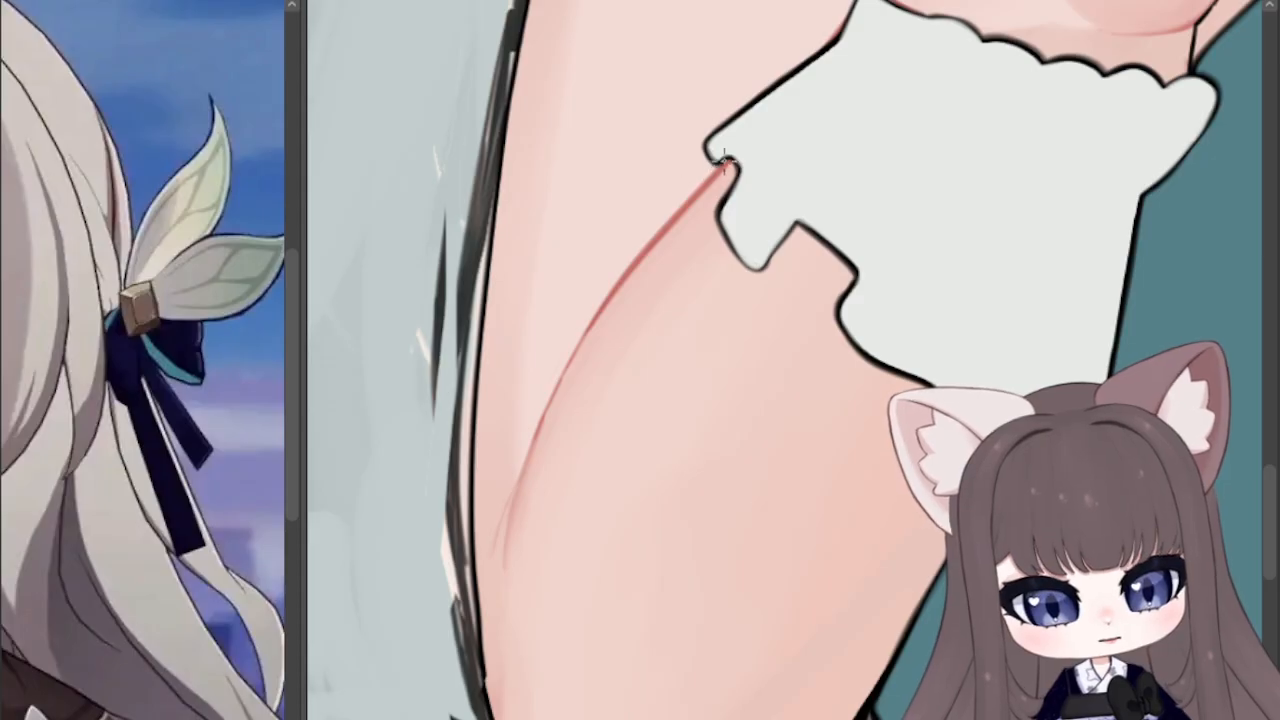
drag(728, 163, 644, 240)
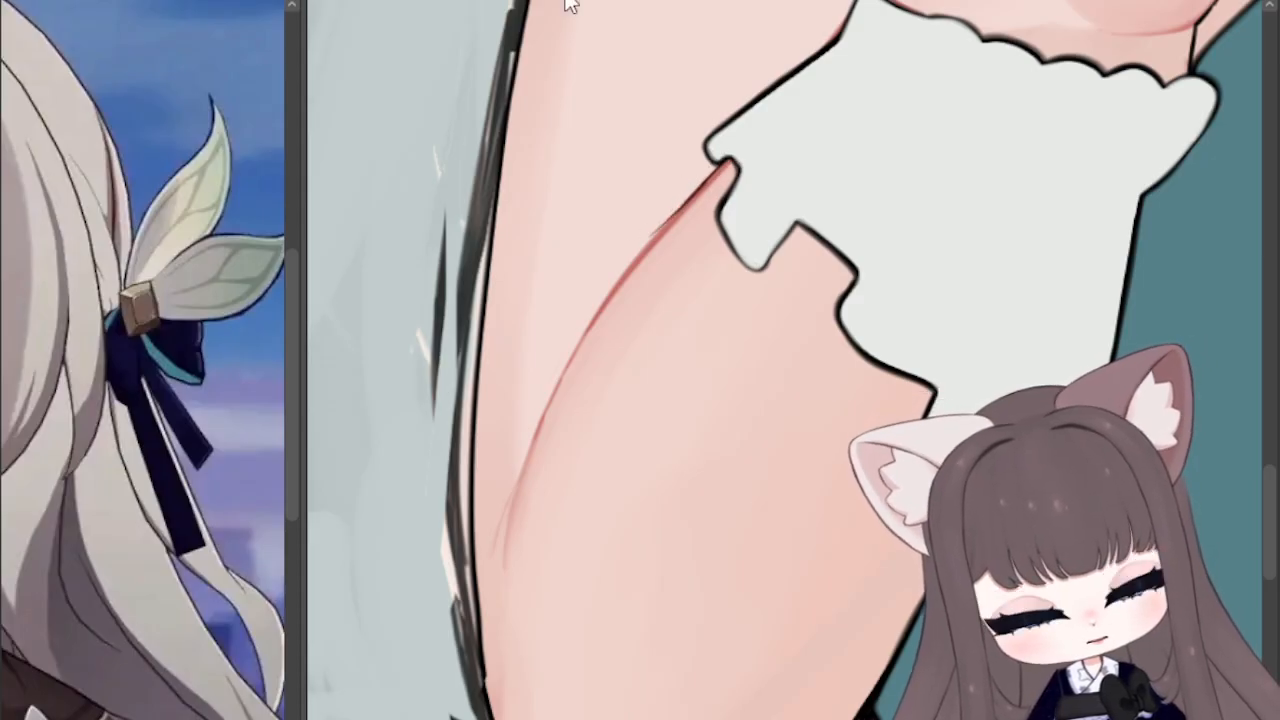
key(ctrl+z)
drag(727, 161, 603, 312)
drag(656, 236, 571, 349)
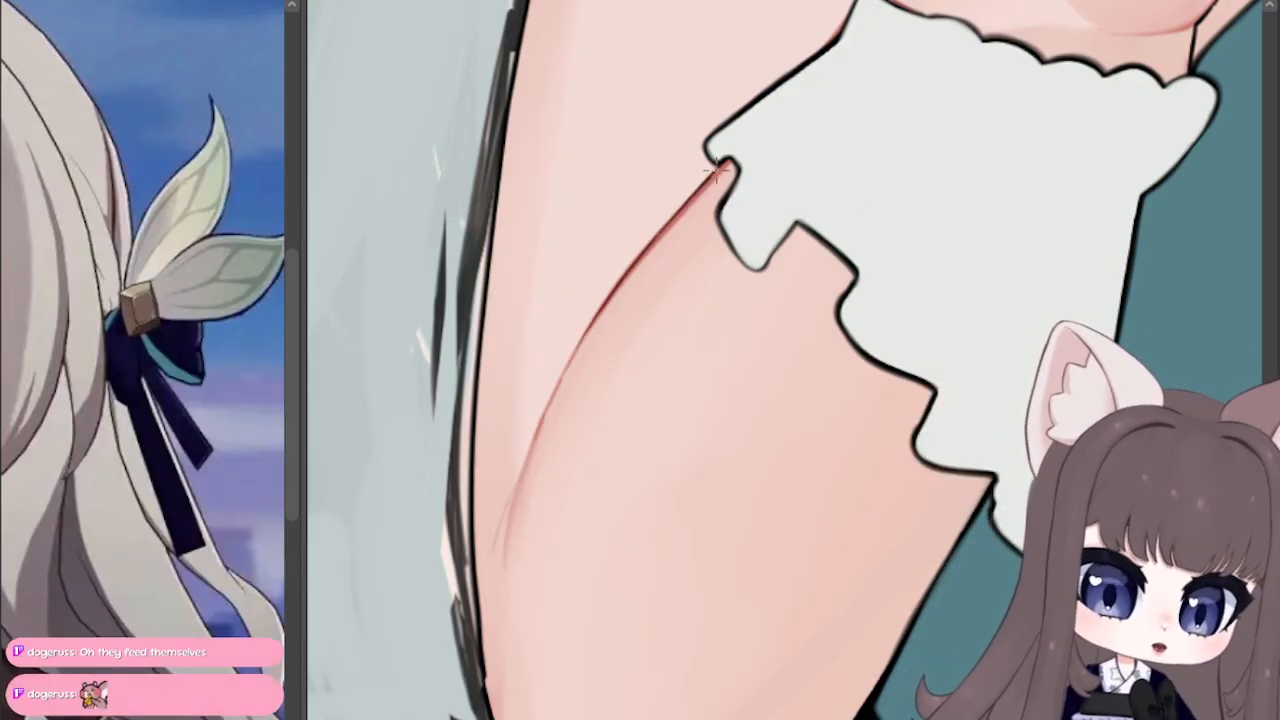
drag(726, 162, 669, 222)
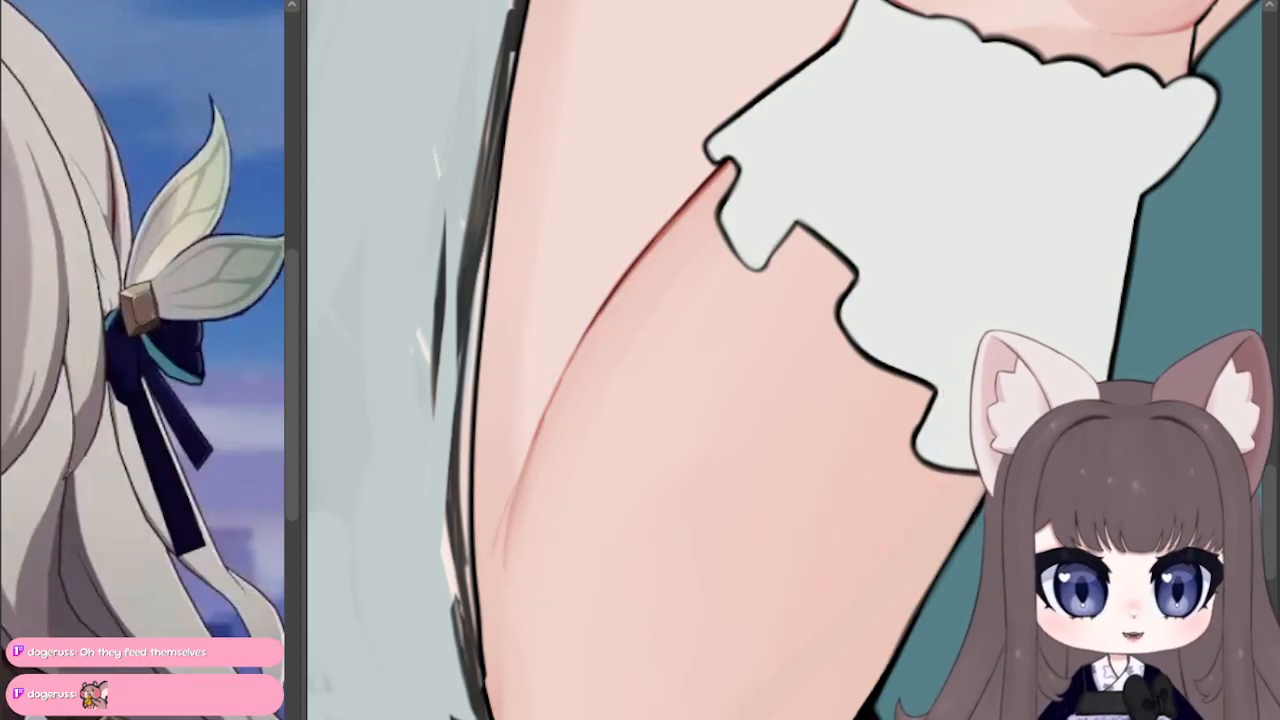
Step: Darken the lower end of the armpit crease and ink the jawline from the neck fold up to the hair in black
mouse_move(1120, 330)
mouse_down()
mouse_move(400, 200)
mouse_move(540, 560)
mouse_move(950, 410)
mouse_move(770, 415)
mouse_move(702, 350)
mouse_up()
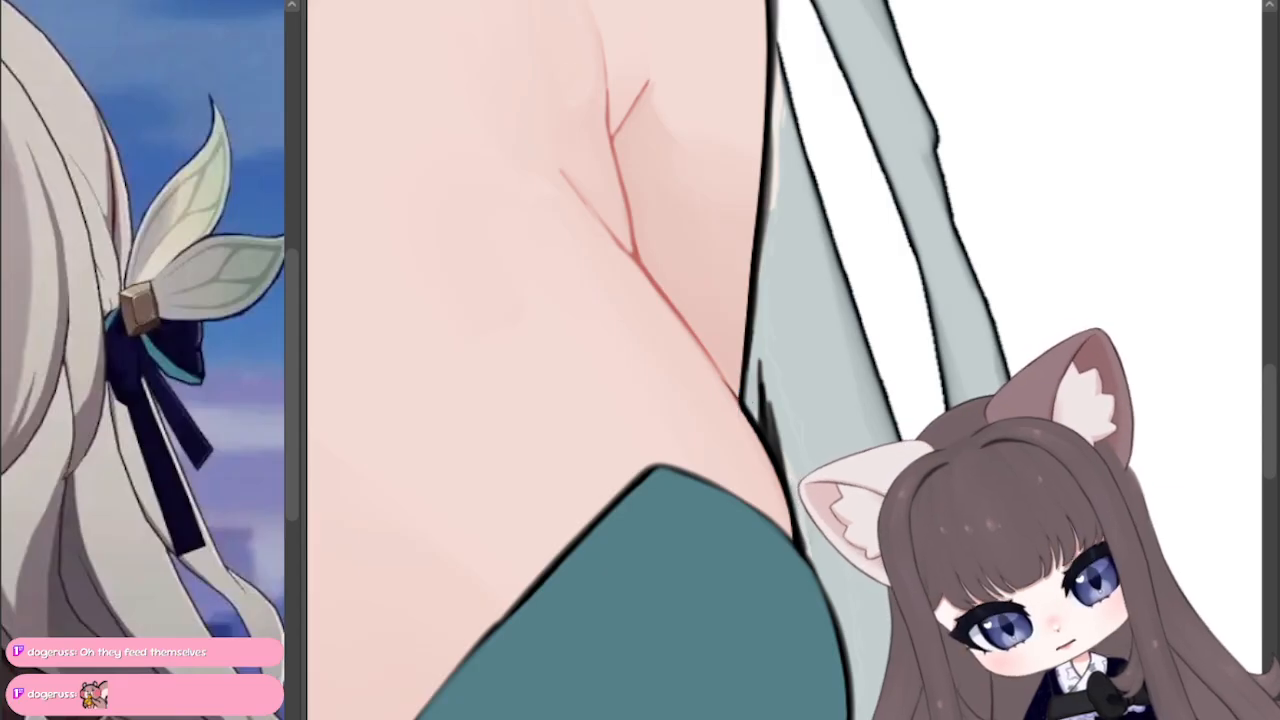
drag(739, 400, 707, 350)
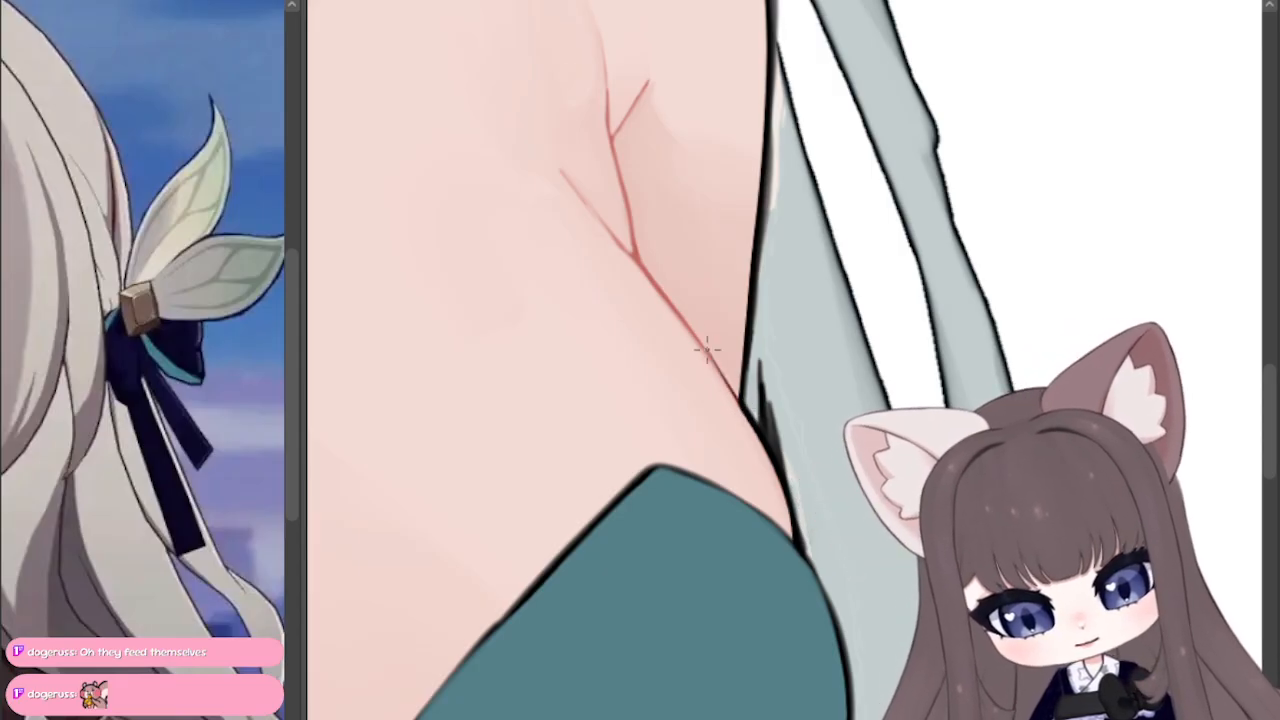
drag(580, 100, 1092, 556)
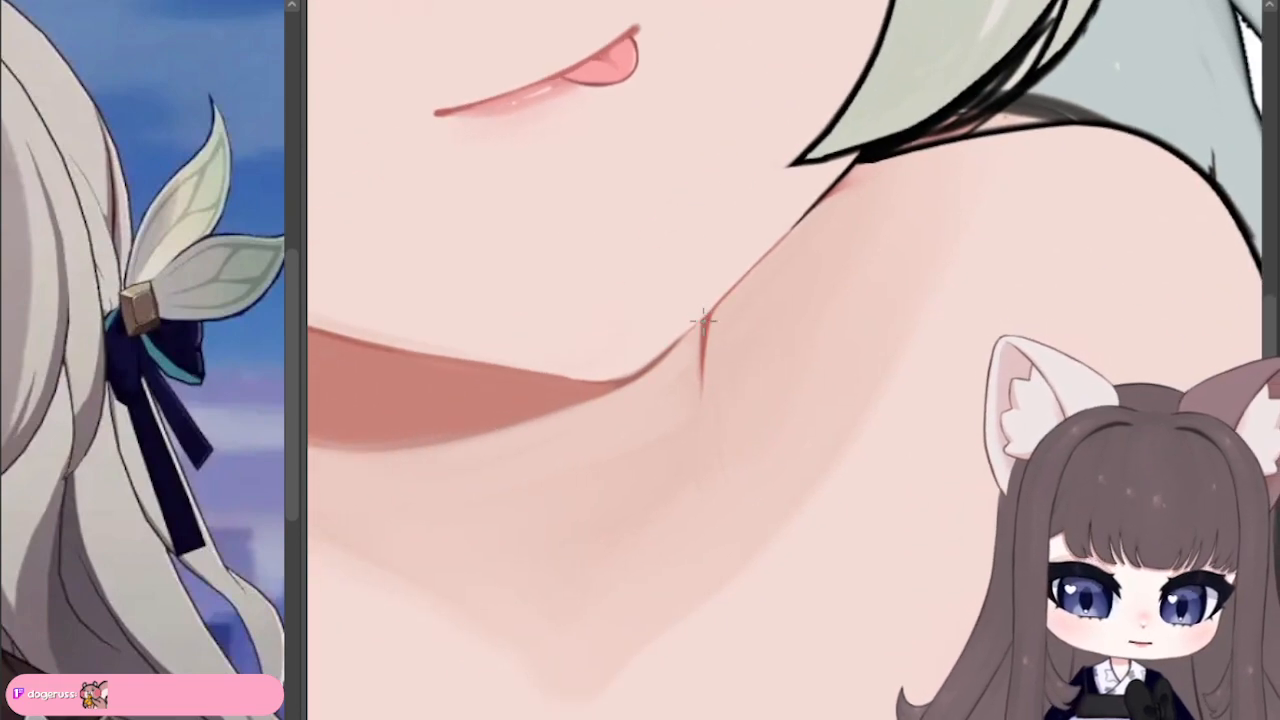
drag(704, 320, 840, 182)
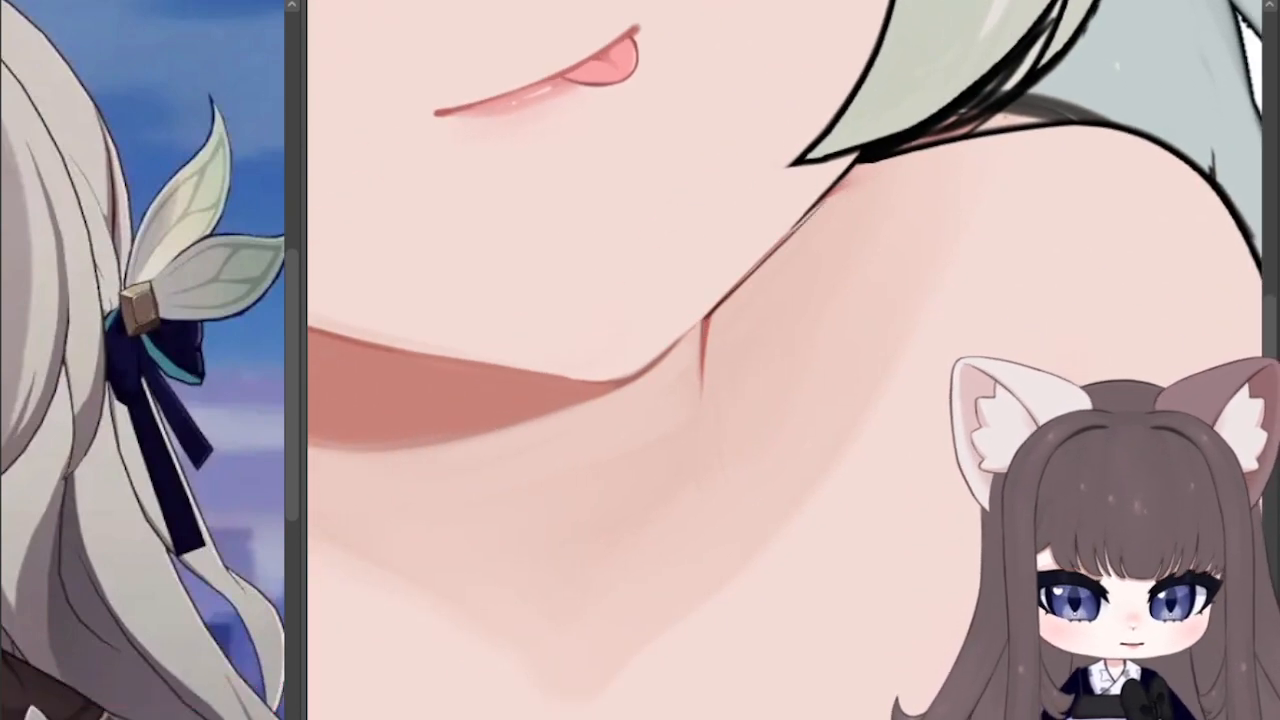
drag(704, 318, 814, 206)
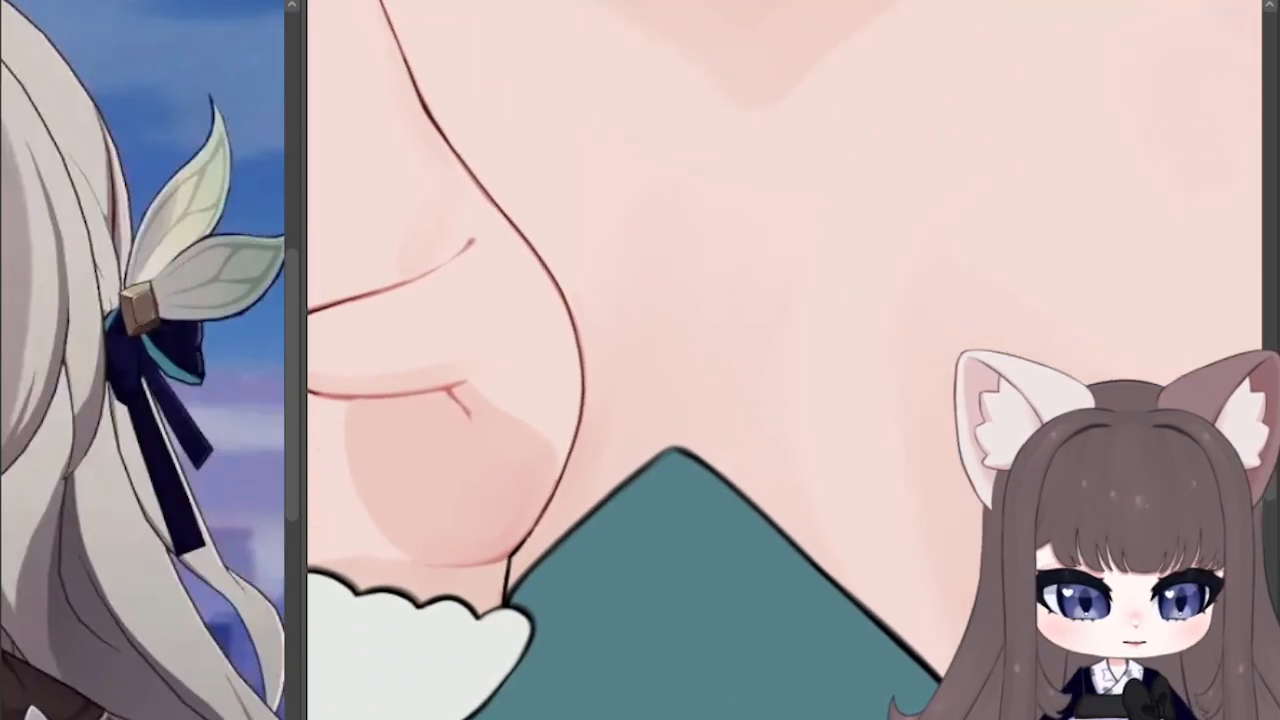
Step: Trace the red lower jaw edge in black from the hair tip along the neck shadow toward the chin, replacing the first strokes
scroll(784, 360, down, 3)
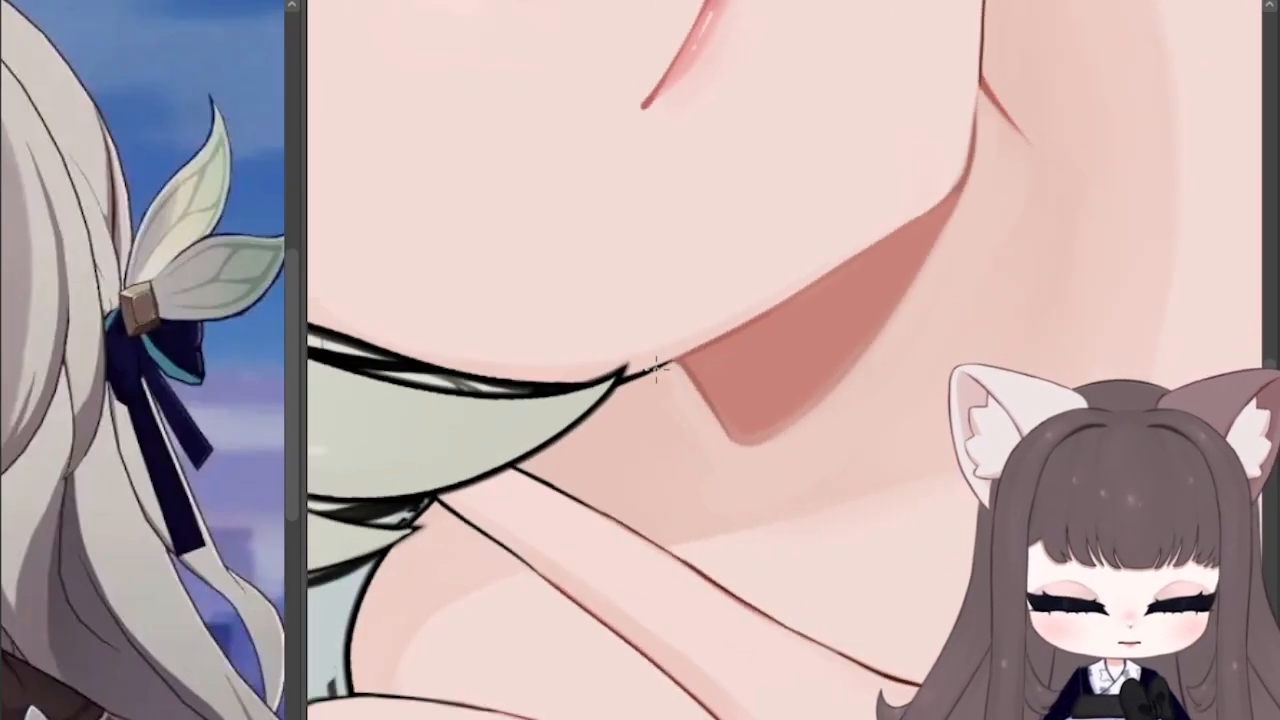
drag(660, 366, 830, 266)
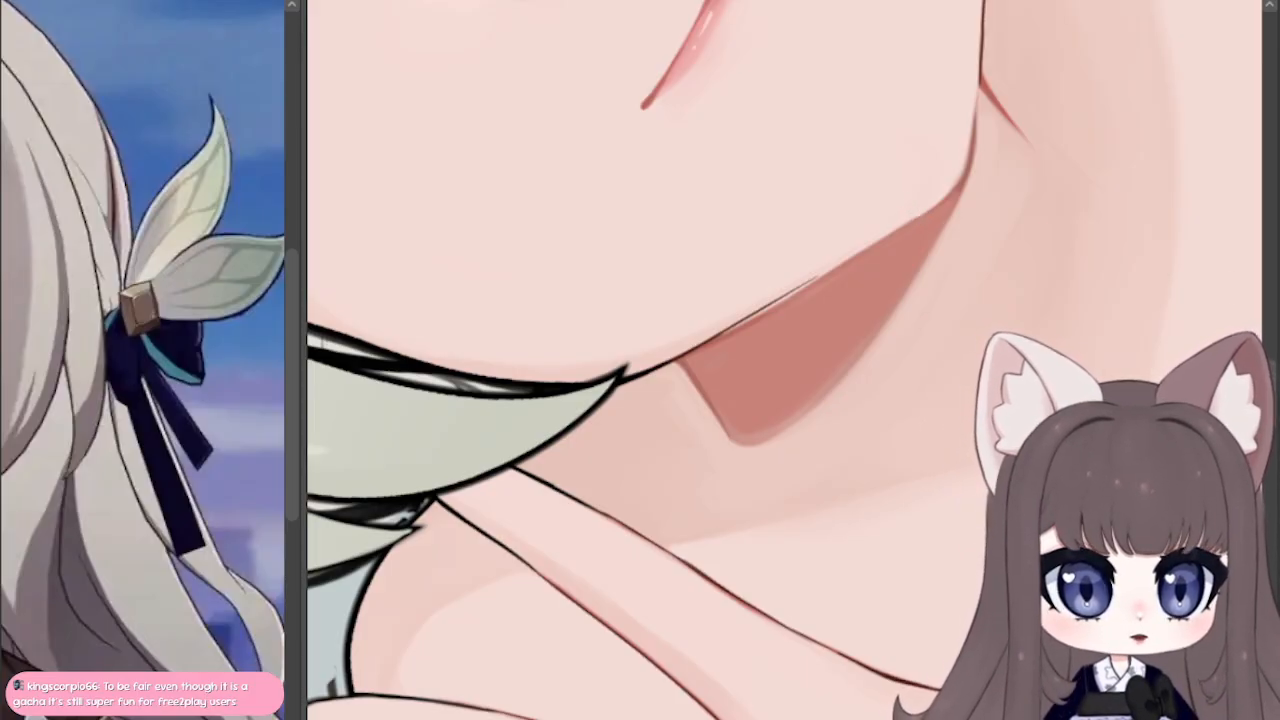
key(ctrl+z)
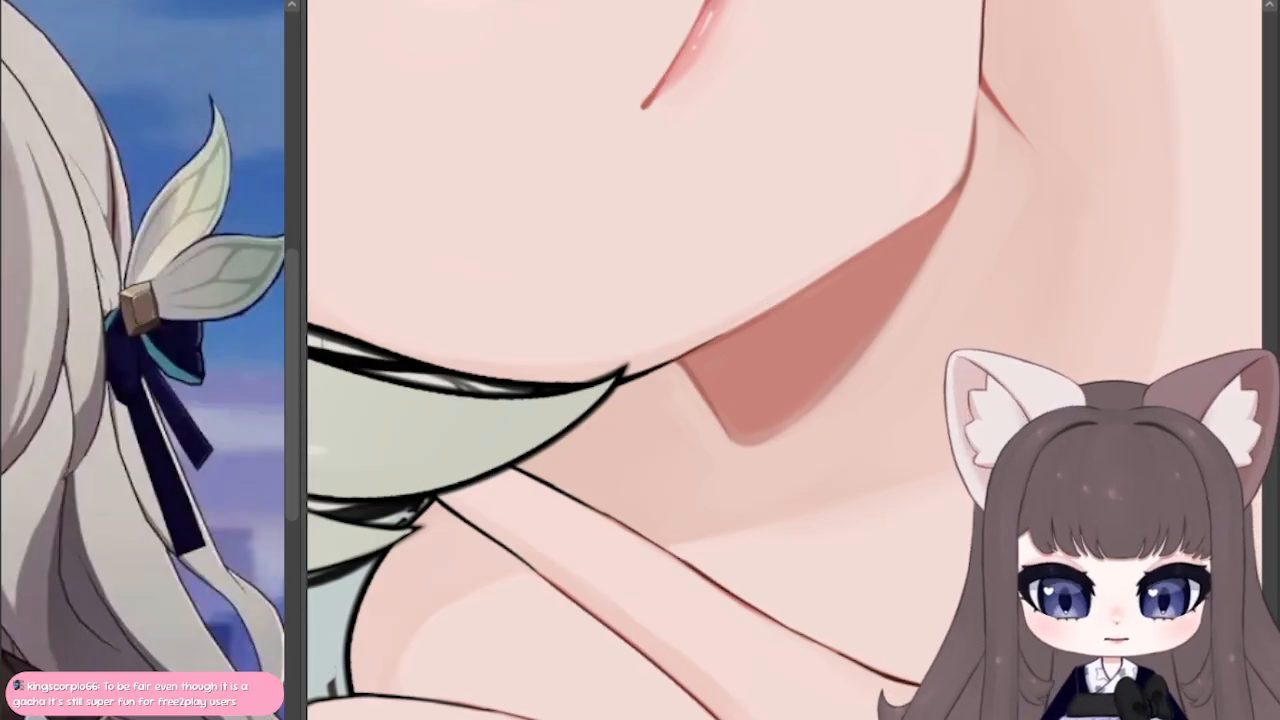
mouse_move(725, 405)
mouse_down()
mouse_move(765, 427)
mouse_move(751, 423)
mouse_up()
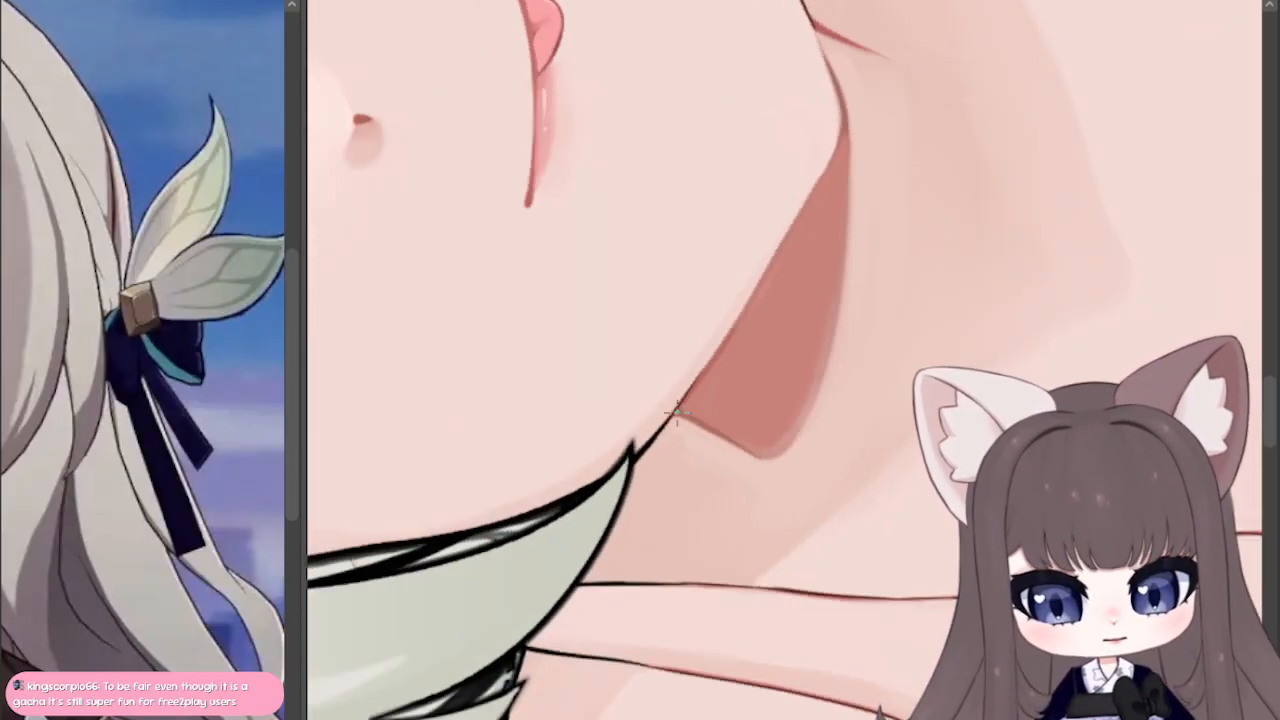
drag(671, 422, 730, 332)
key(ctrl+z)
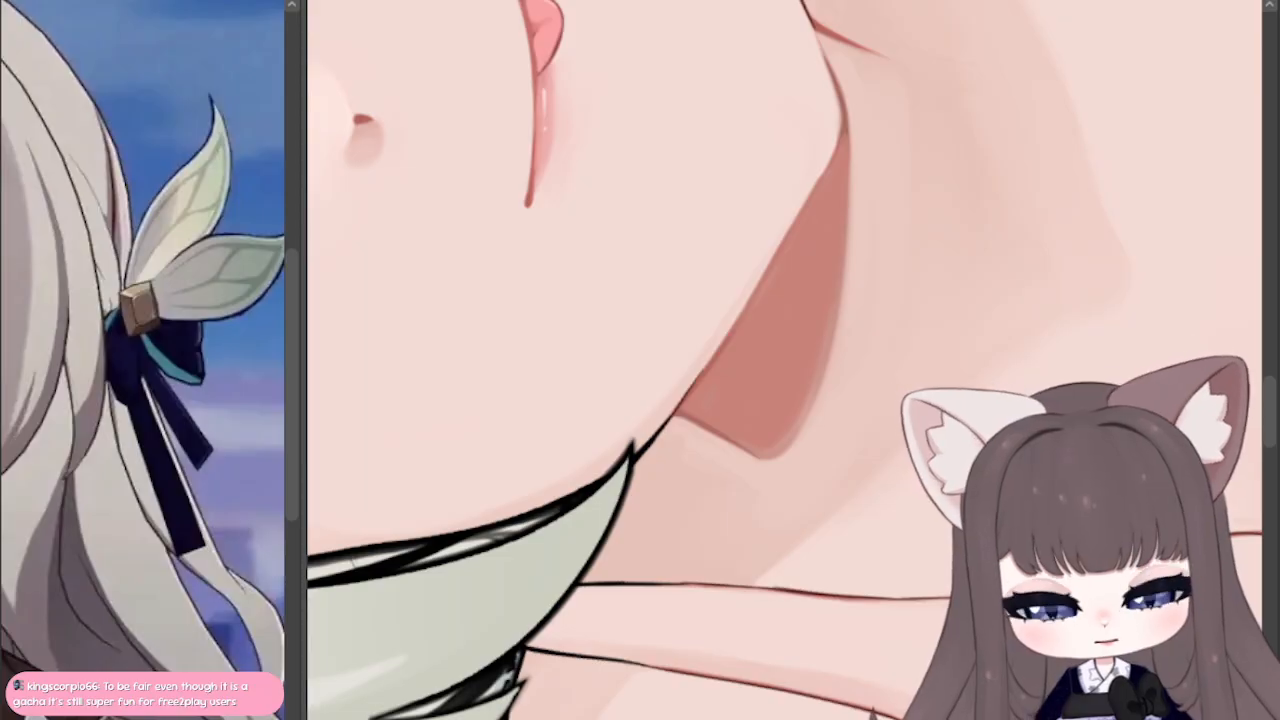
drag(672, 418, 786, 226)
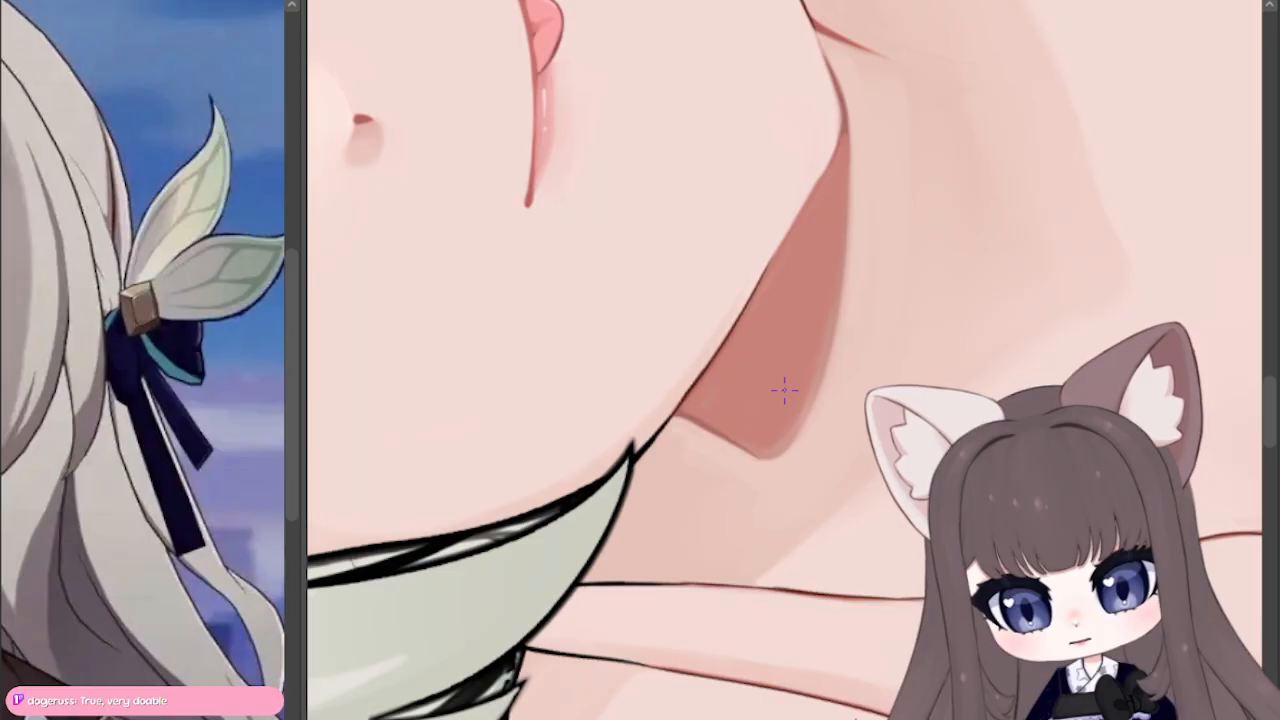
Step: Ink the tip of the chin in black, joining the lower jaw edge to the jawline
drag(835, 145, 819, 175)
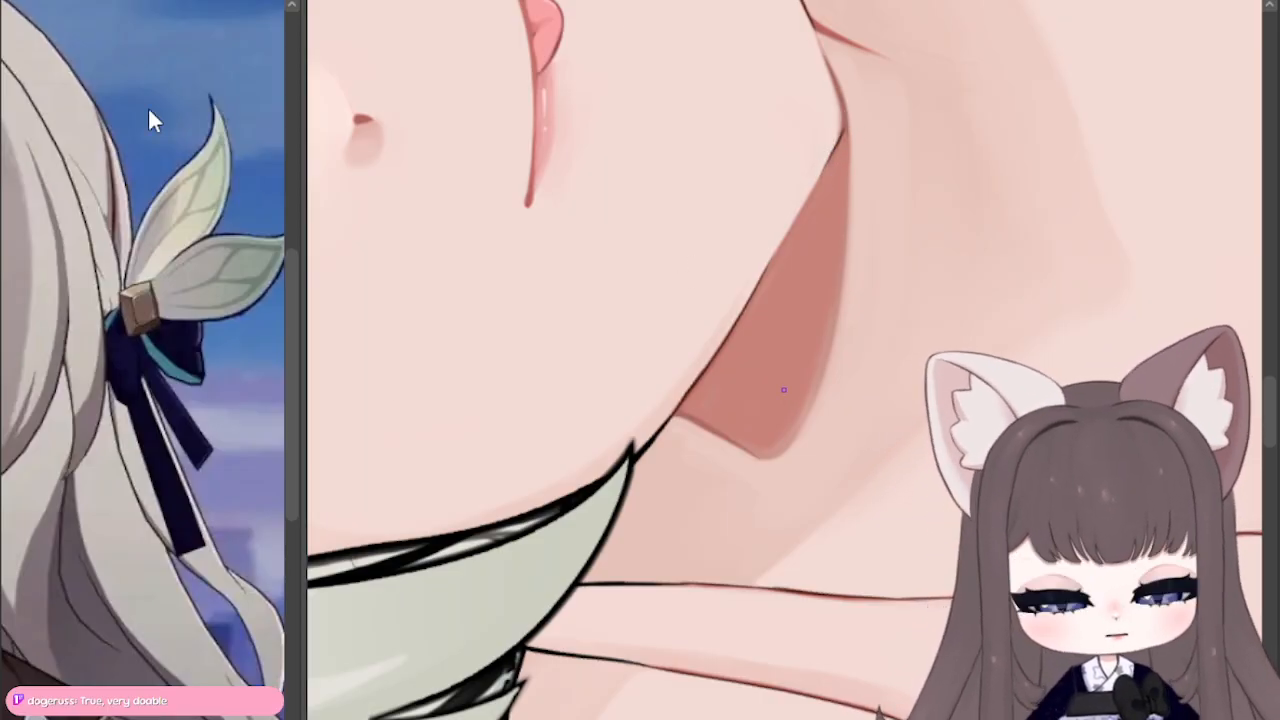
key(ctrl+z)
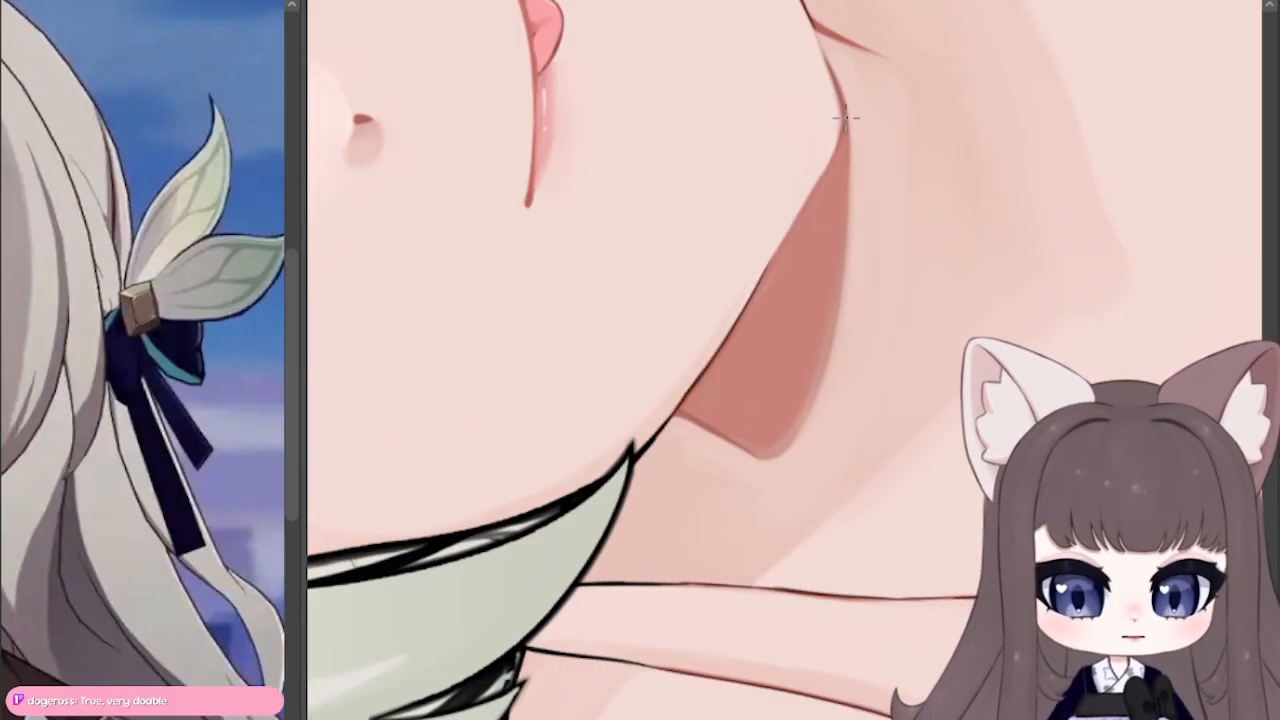
drag(845, 117, 811, 189)
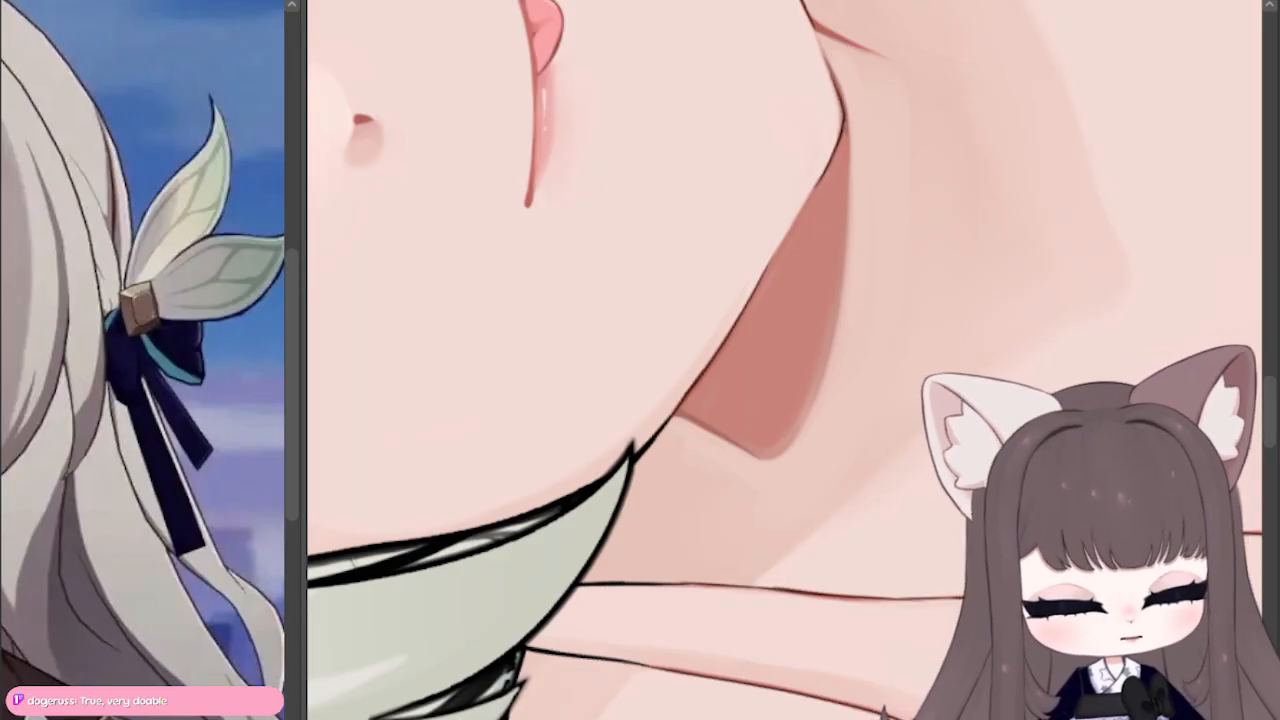
Step: Darken the side edge of the neck shadow under the hair tip and ink the short neck fold below the jaw in black
key(r)
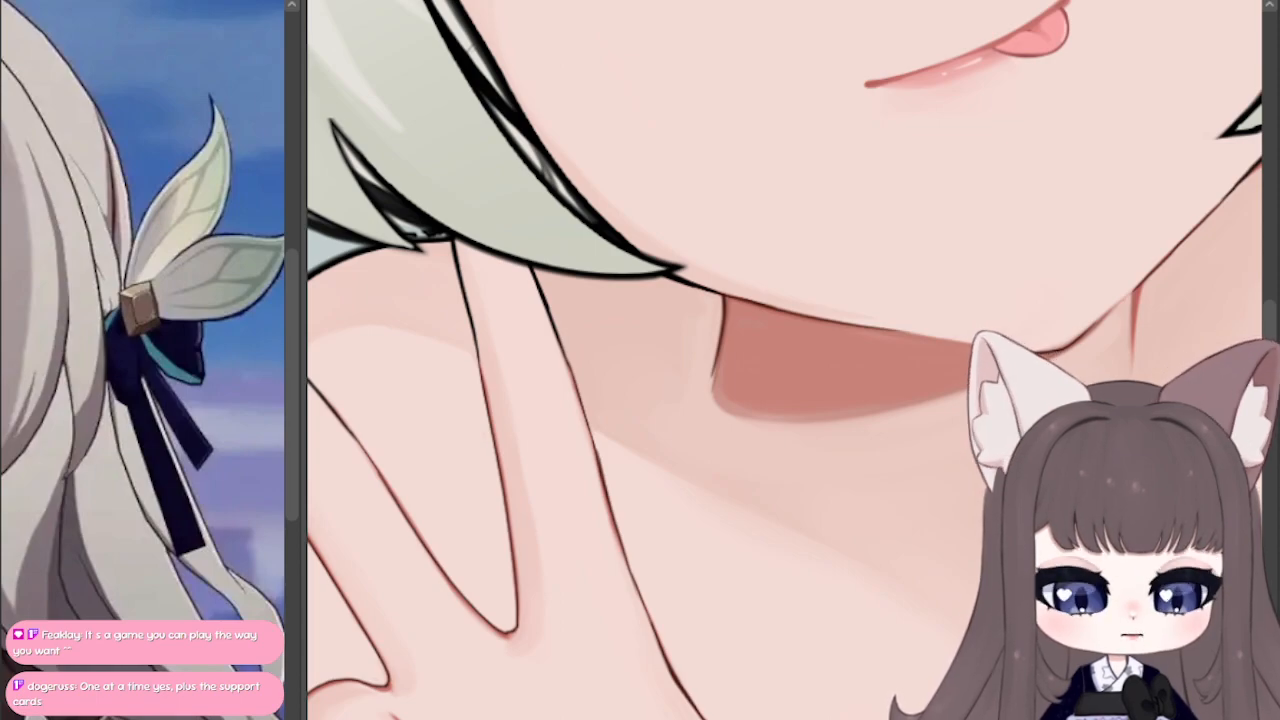
mouse_move(1177, 337)
mouse_down()
mouse_move(662, 195)
mouse_move(692, 160)
mouse_up()
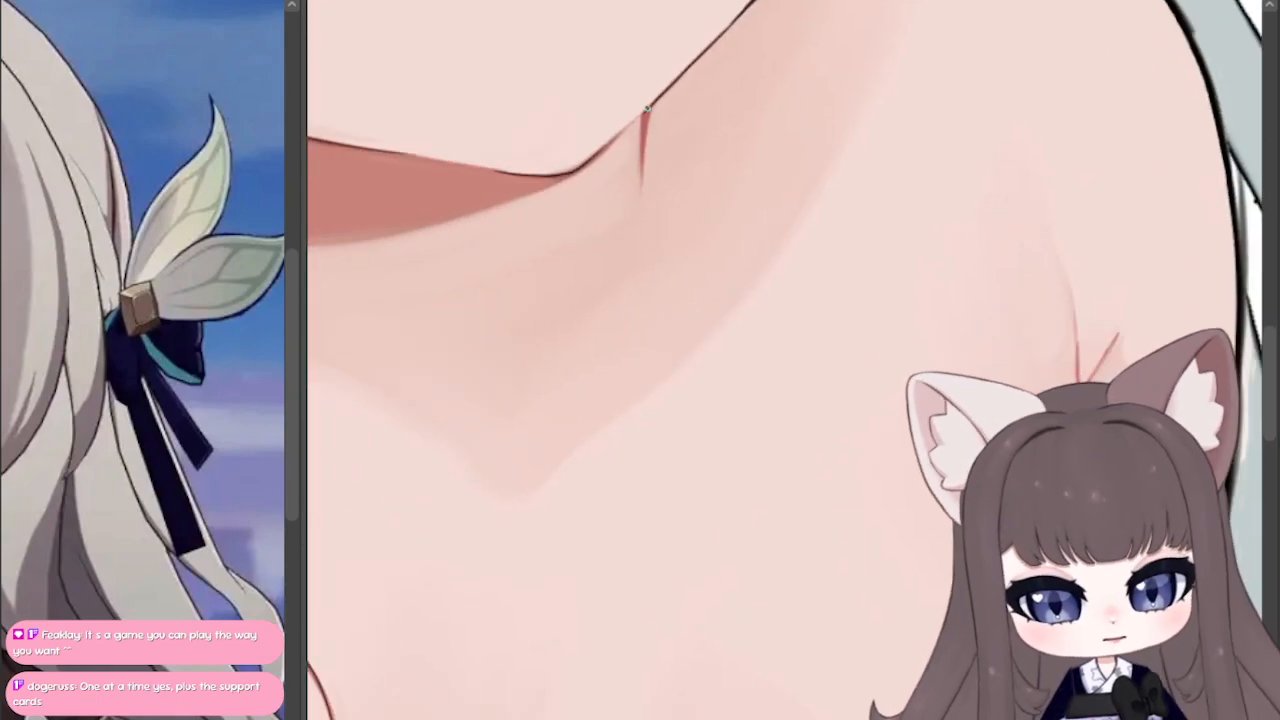
drag(648, 110, 645, 166)
mouse_move(649, 112)
mouse_down()
mouse_move(643, 144)
mouse_move(656, 100)
mouse_up()
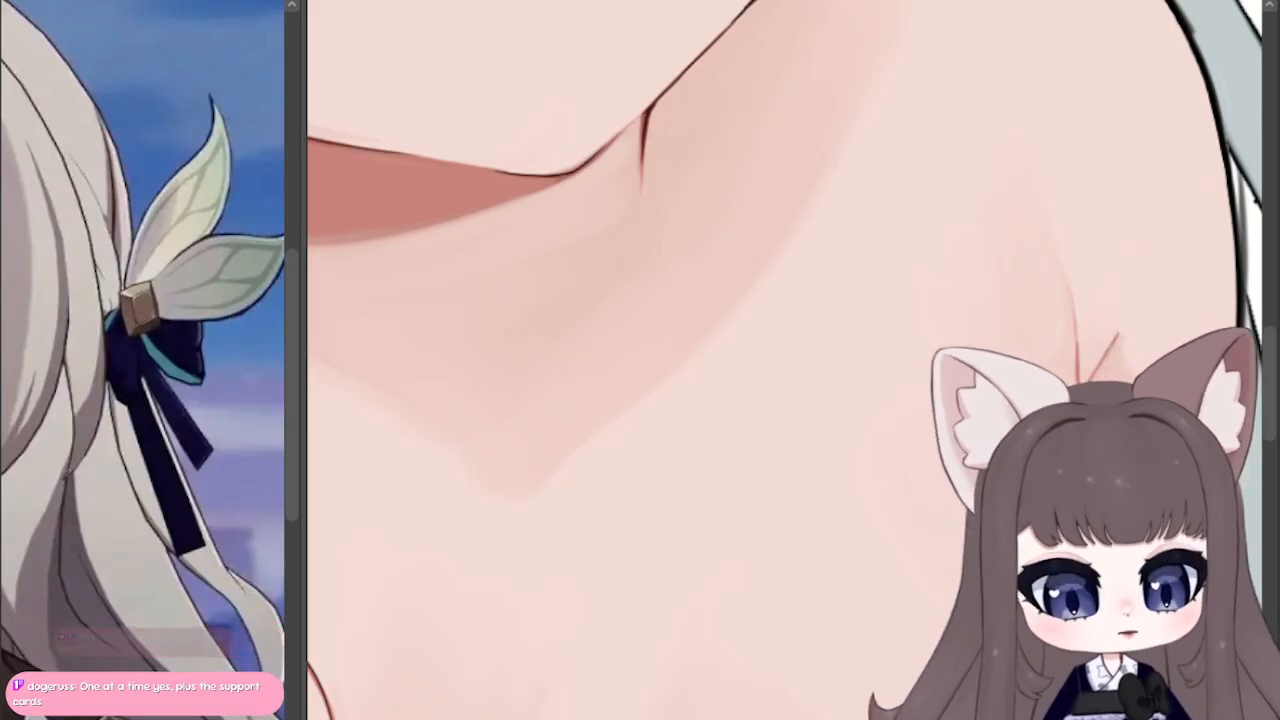
Step: Darken the armpit crease where its lines branch, redoing the stroke that runs up toward the shoulder
scroll(780, 391, down, 8)
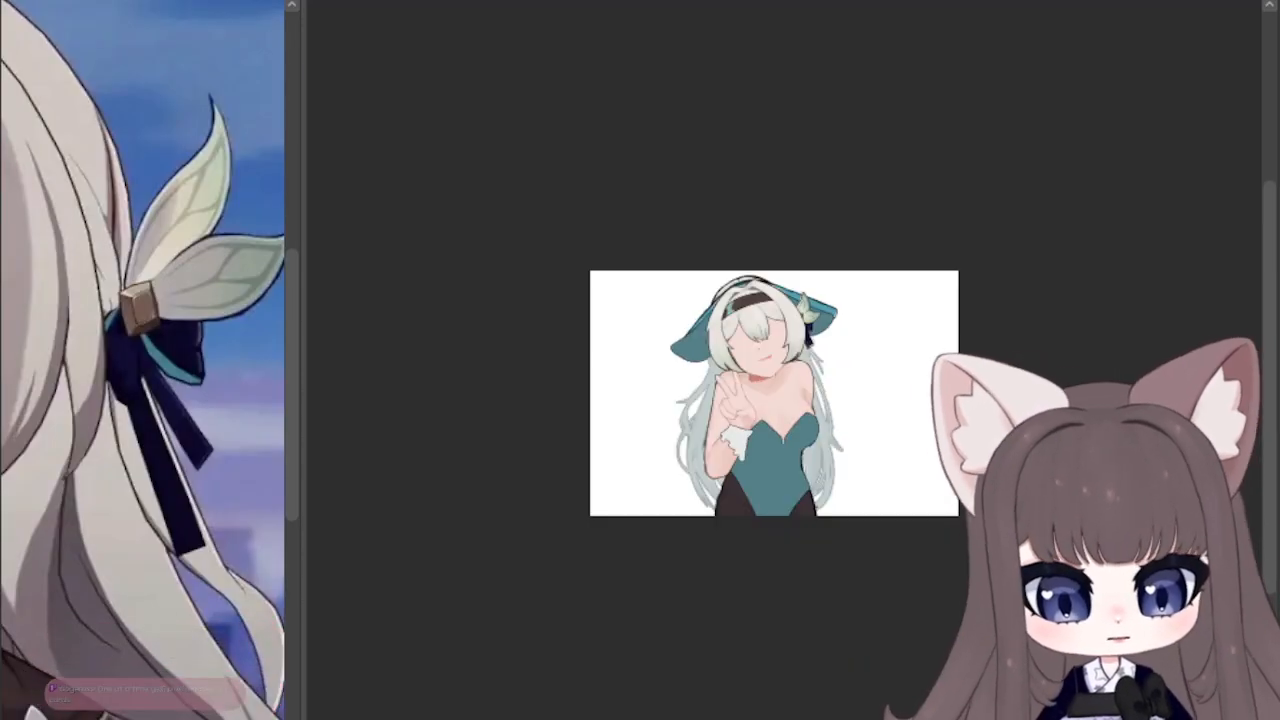
scroll(762, 396, up, 3)
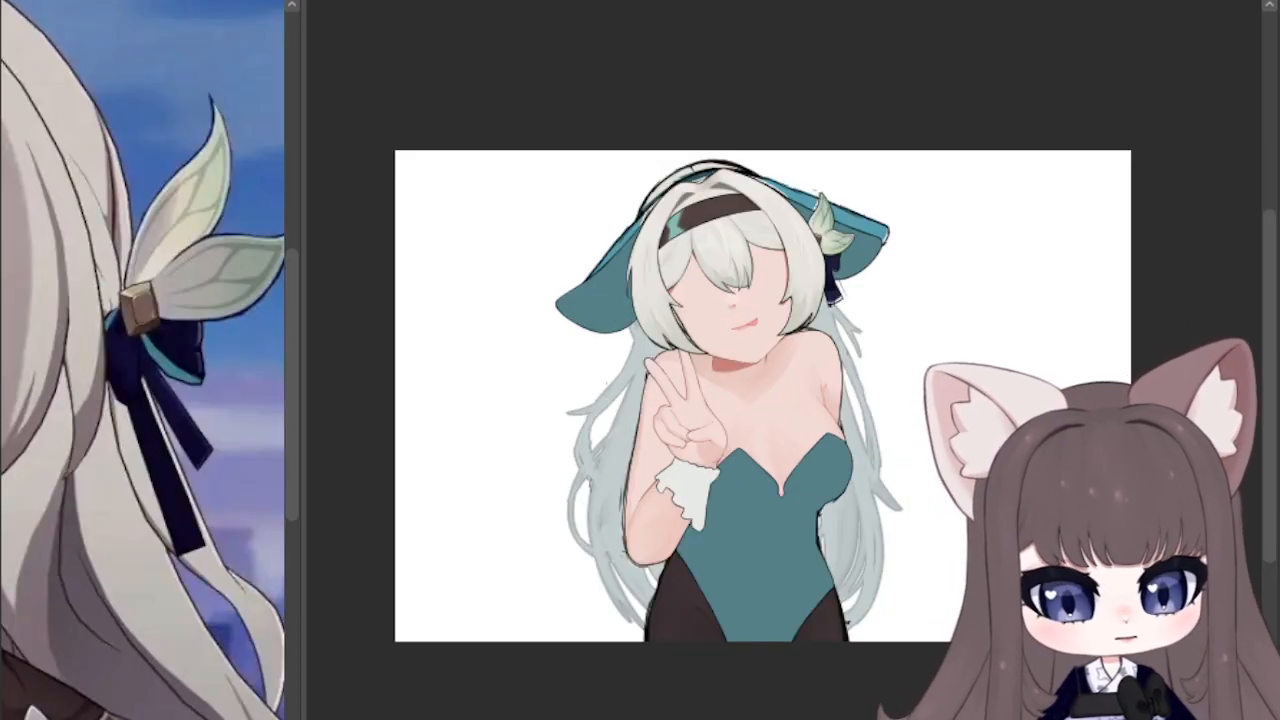
scroll(682, 416, up, 1)
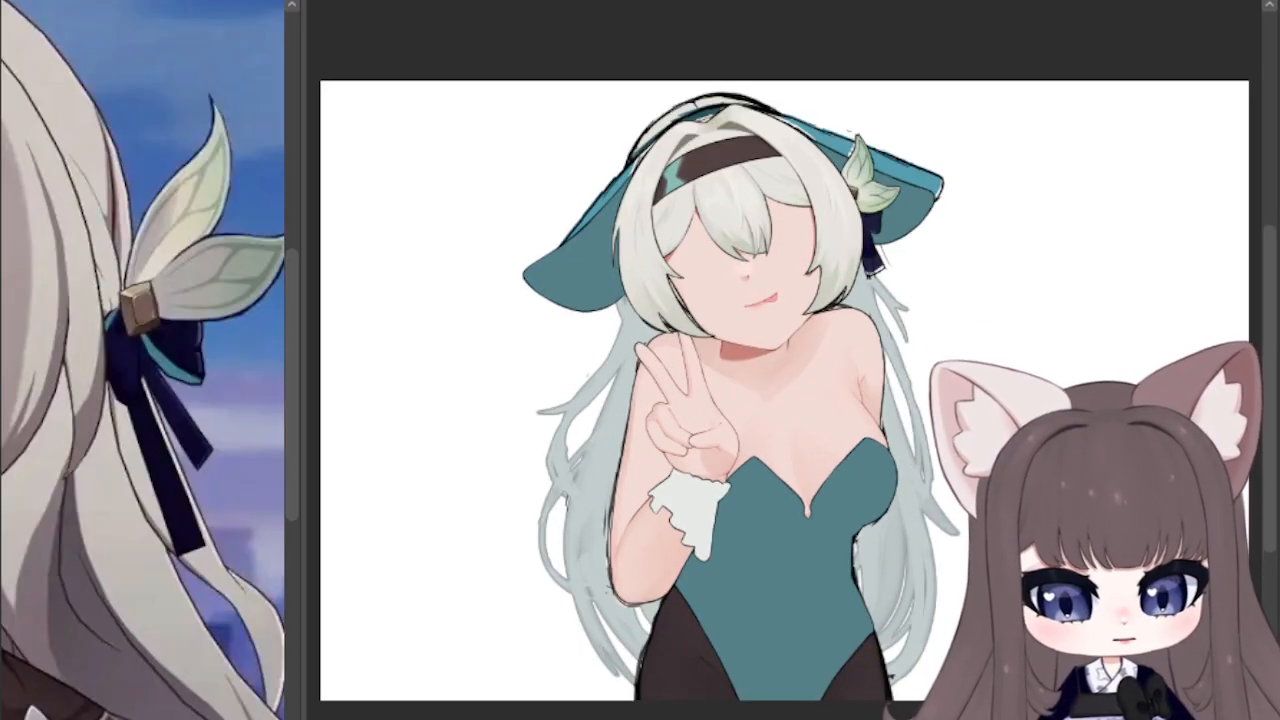
scroll(793, 391, up, 6)
drag(1000, 690, 643, 719)
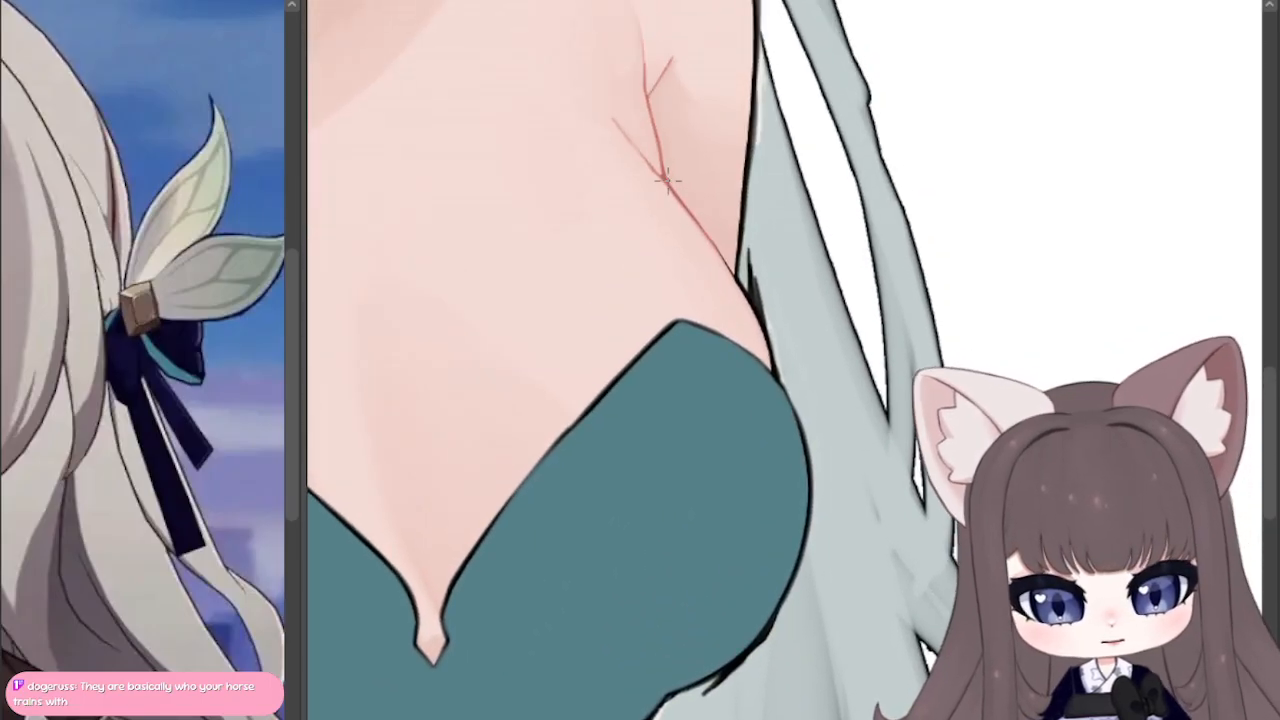
drag(664, 179, 660, 134)
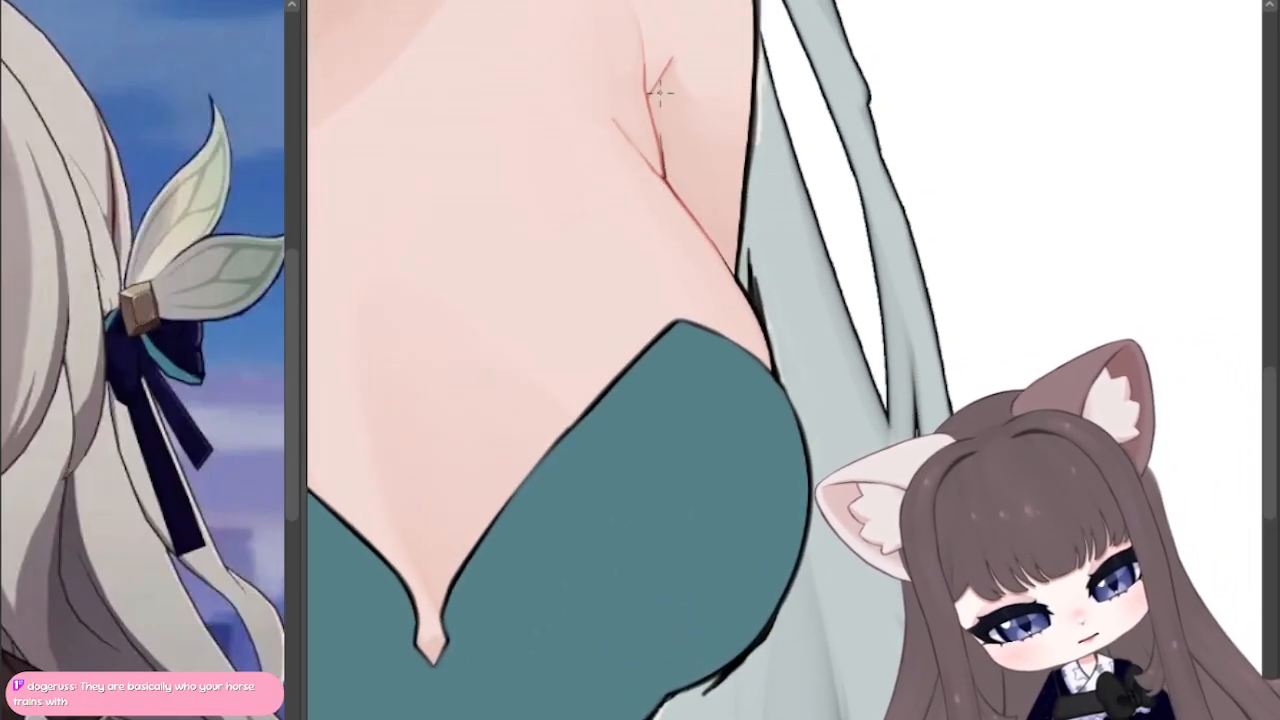
key(ctrl+z)
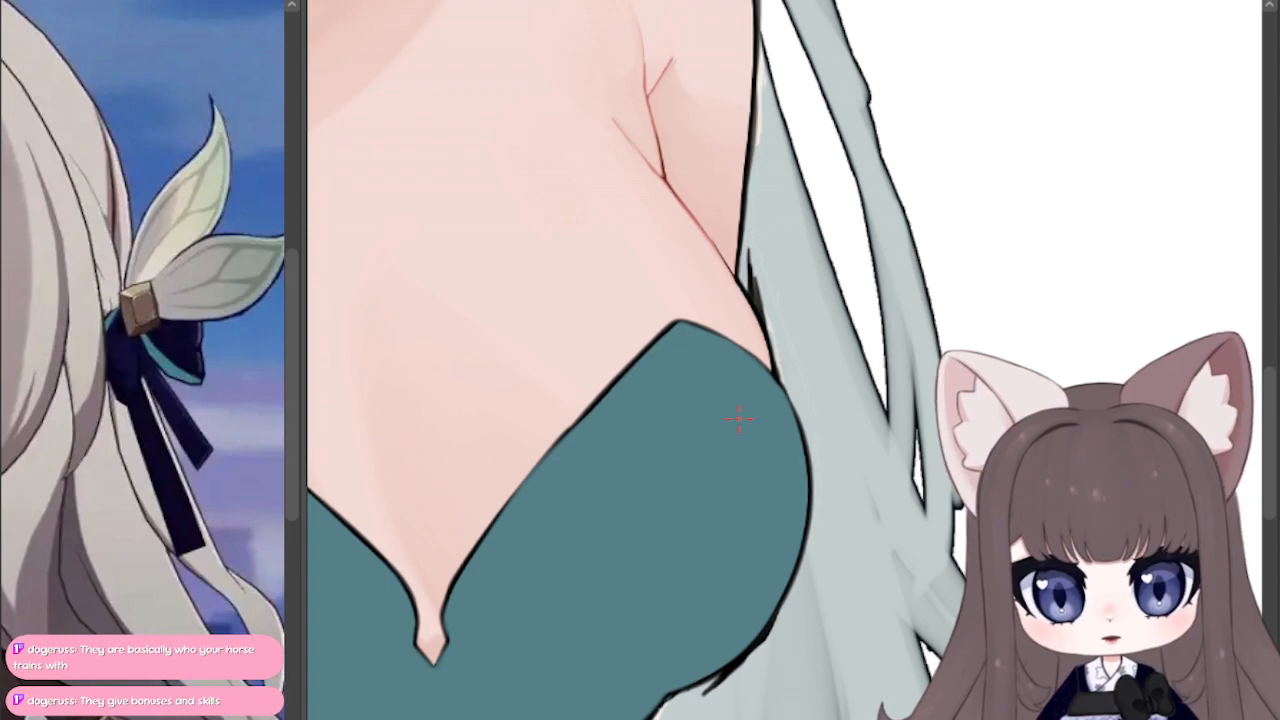
Step: Check the line work on the cuff, the peace-sign hand and the face for remaining red lines
drag(420, 400, 1092, 308)
scroll(700, 360, down, 3)
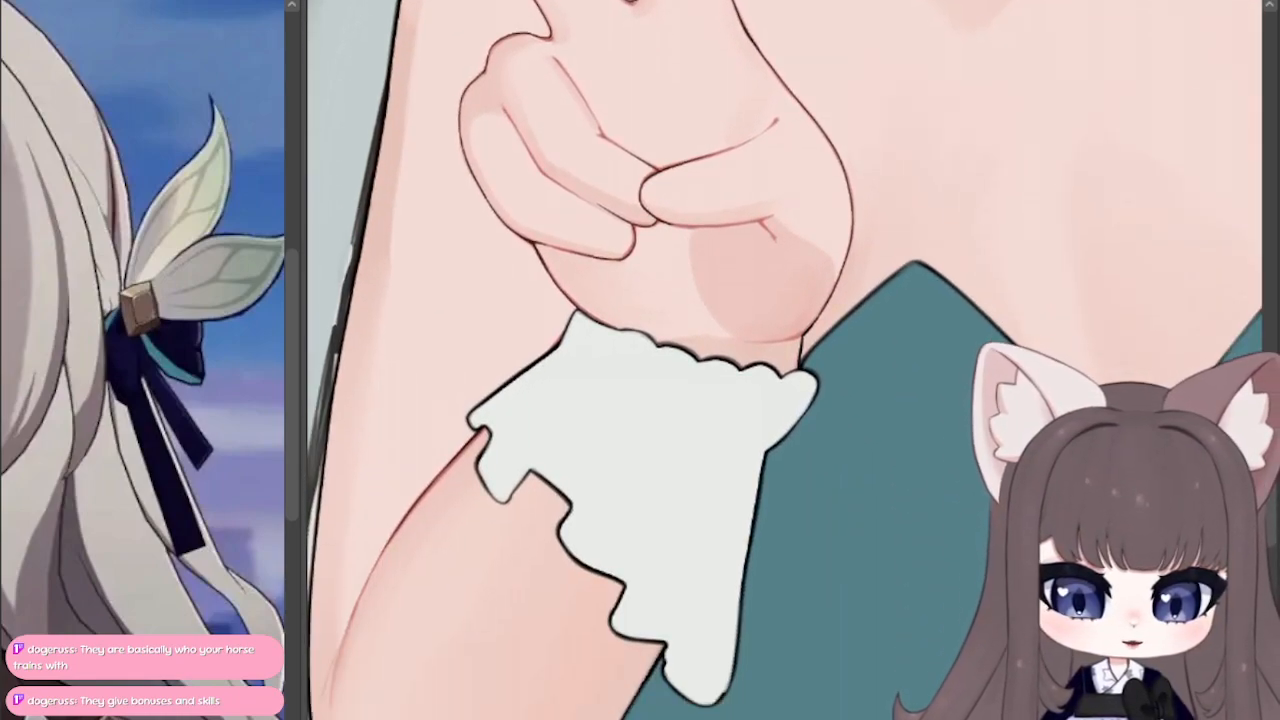
mouse_move(700, 400)
mouse_down()
mouse_move(700, 376)
mouse_move(724, 352)
mouse_up()
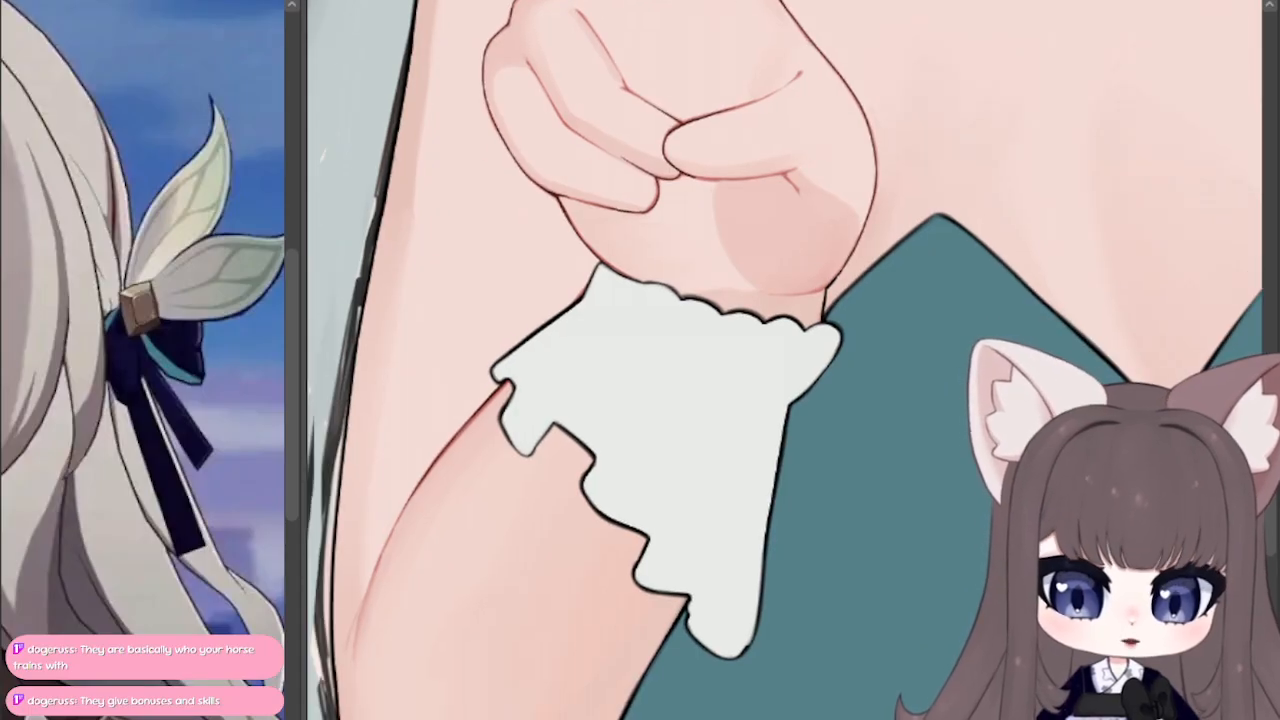
drag(700, 400, 700, 330)
mouse_move(660, 160)
mouse_down()
mouse_move(697, 582)
mouse_move(748, 586)
mouse_move(730, 608)
mouse_up()
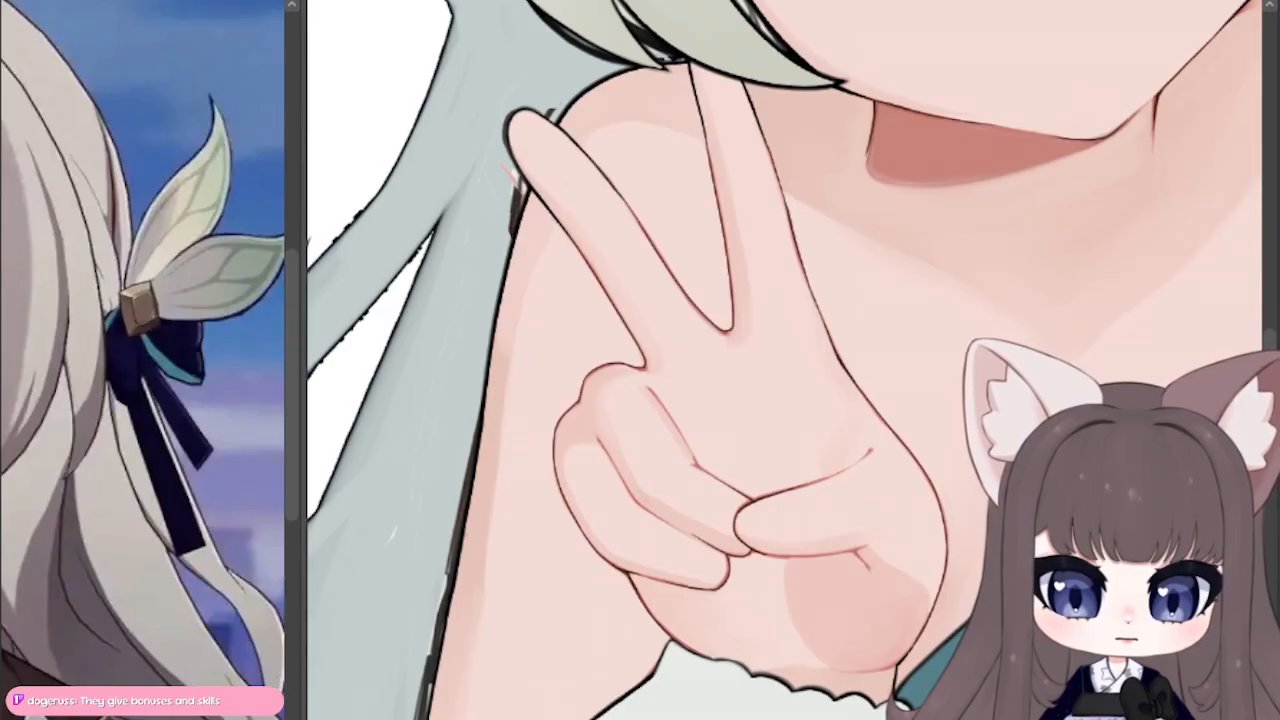
mouse_move(770, 60)
mouse_down()
mouse_move(673, 333)
mouse_move(655, 425)
mouse_move(700, 510)
mouse_move(605, 674)
mouse_up()
drag(1024, 415, 952, 270)
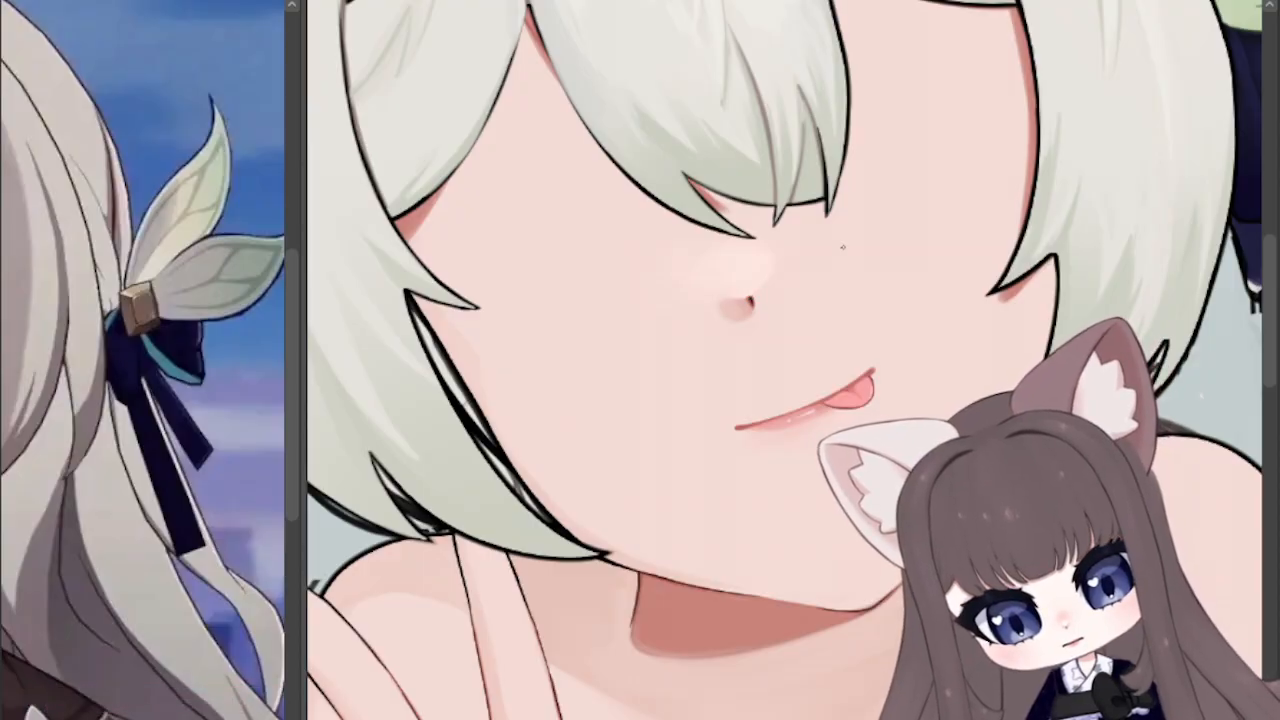
Step: Trace the mouth line in dark strokes from its outer corner up to the tongue, replacing the uneven stroke
scroll(942, 564, up, 4)
scroll(990, 540, up, 2)
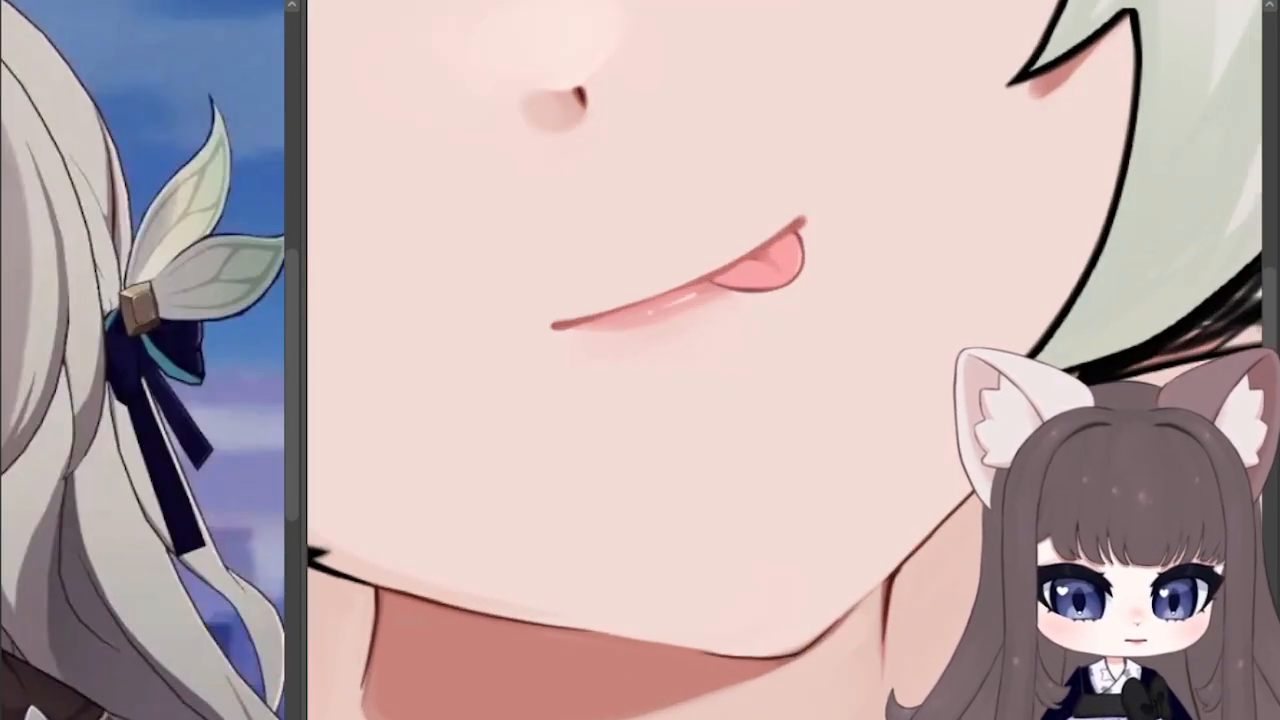
drag(571, 304, 576, 497)
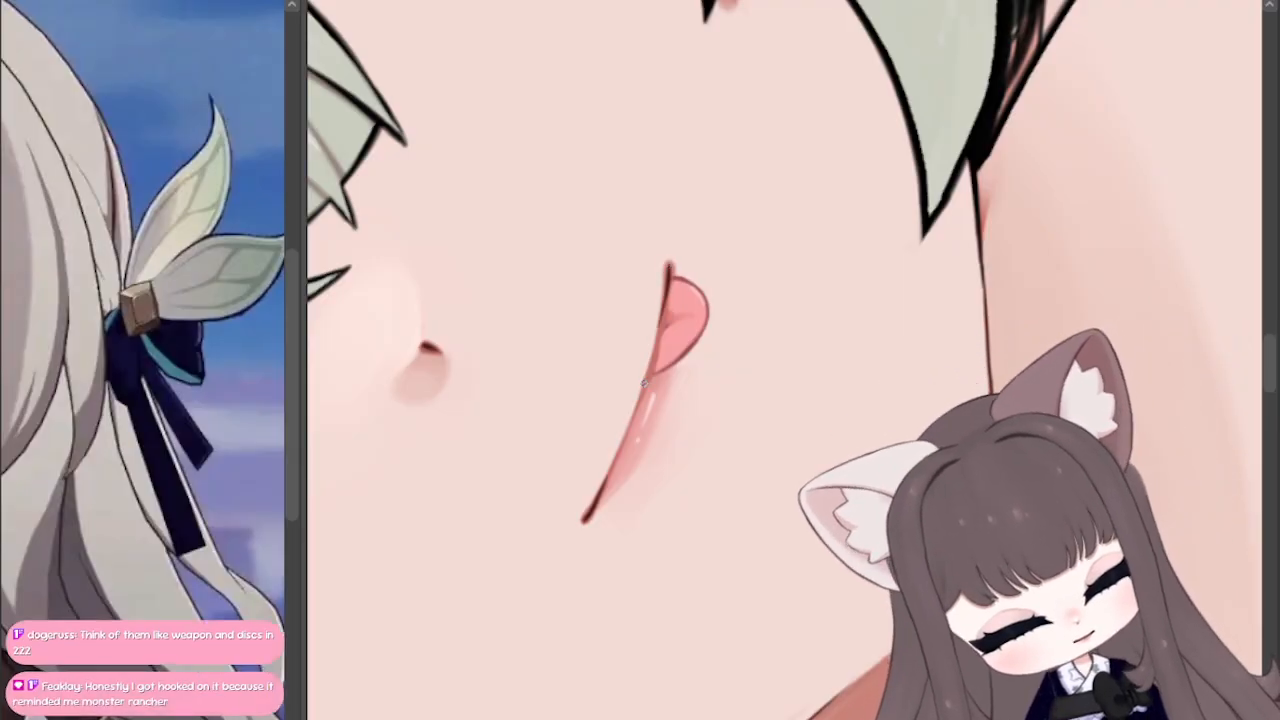
key(ctrl+z)
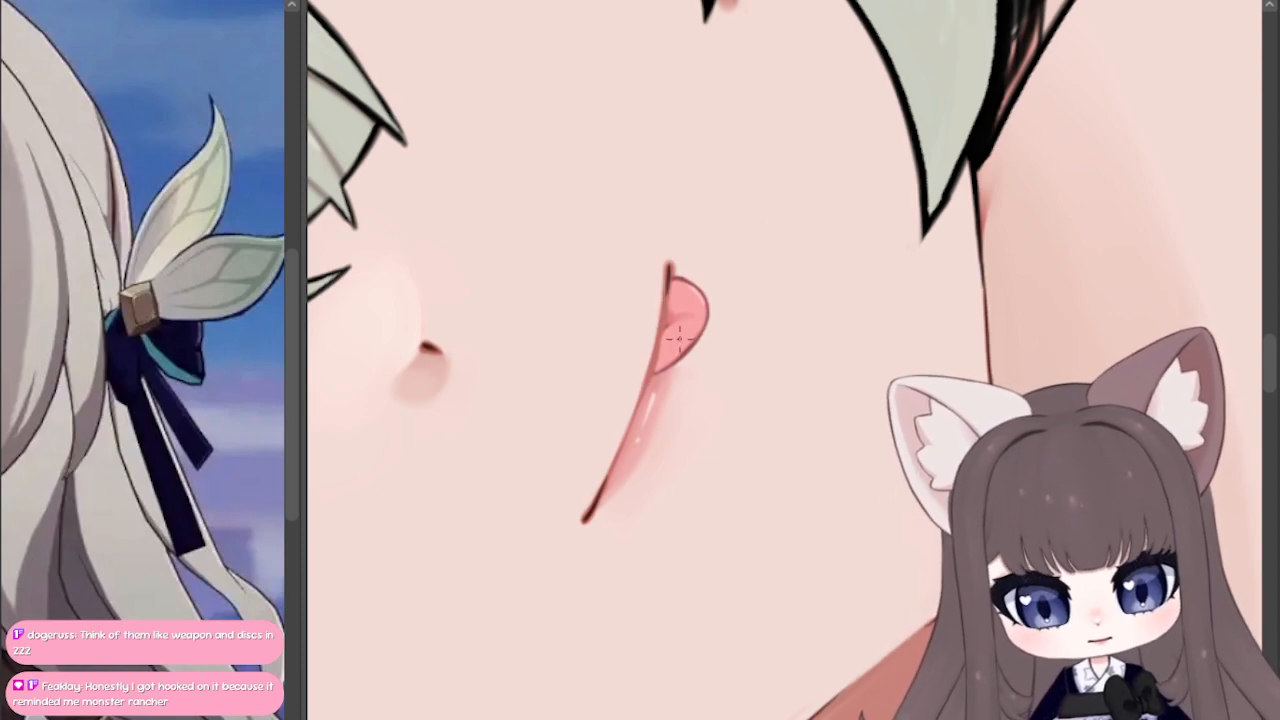
drag(605, 487, 632, 413)
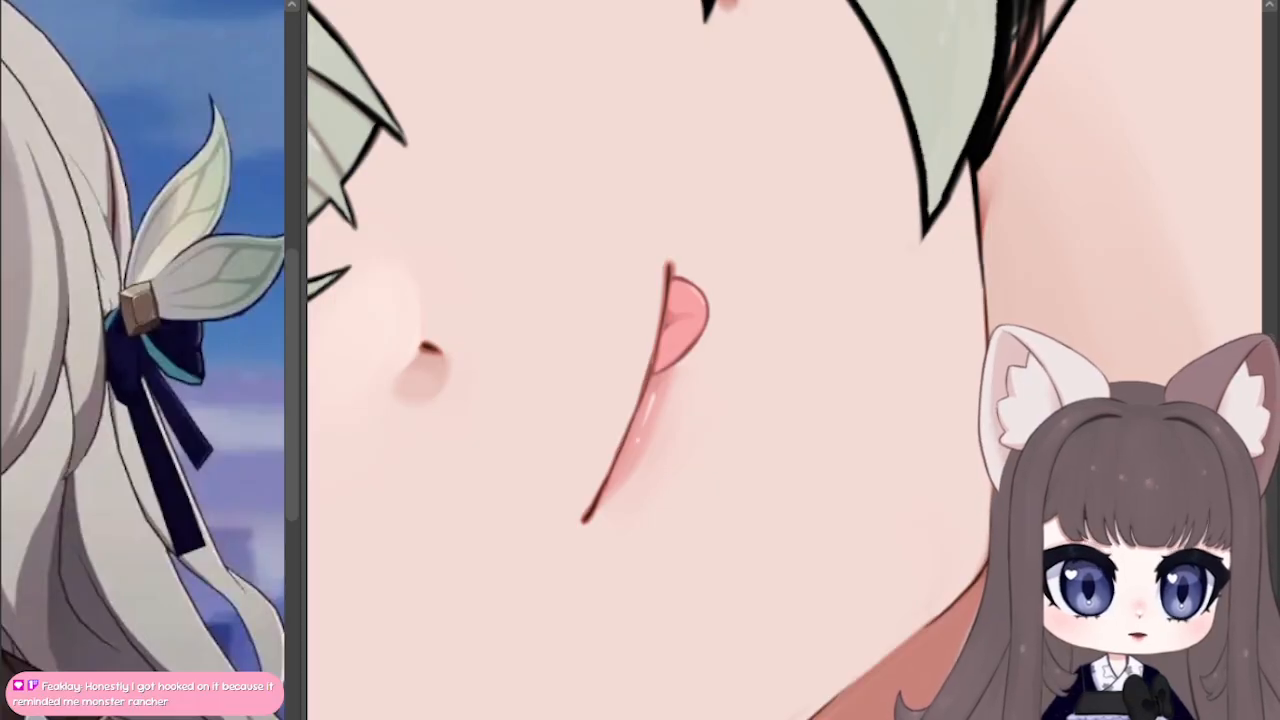
key(ctrl+at)
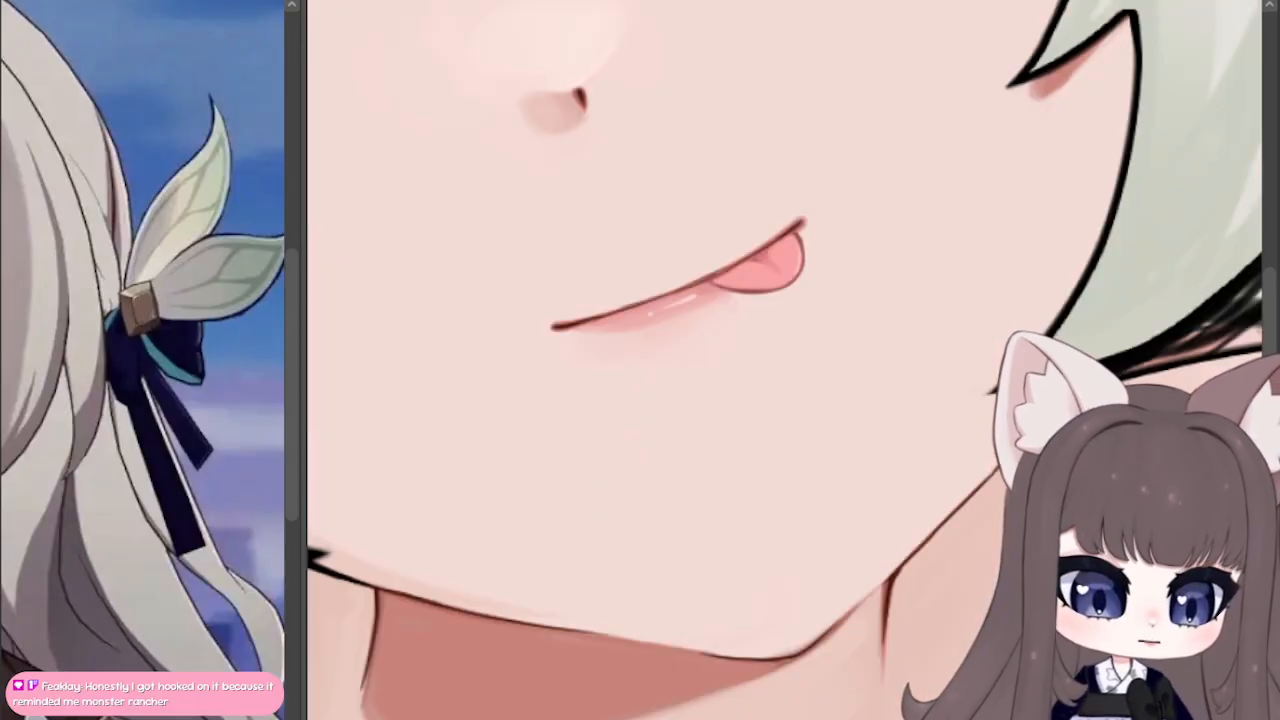
Step: Examine the whole figure, the forearm and cuff, and the bodysuit and hip outlines
key(ctrl+minus)
key(ctrl+minus)
key(ctrl+minus)
key(ctrl+minus)
key(ctrl+minus)
key(ctrl+minus)
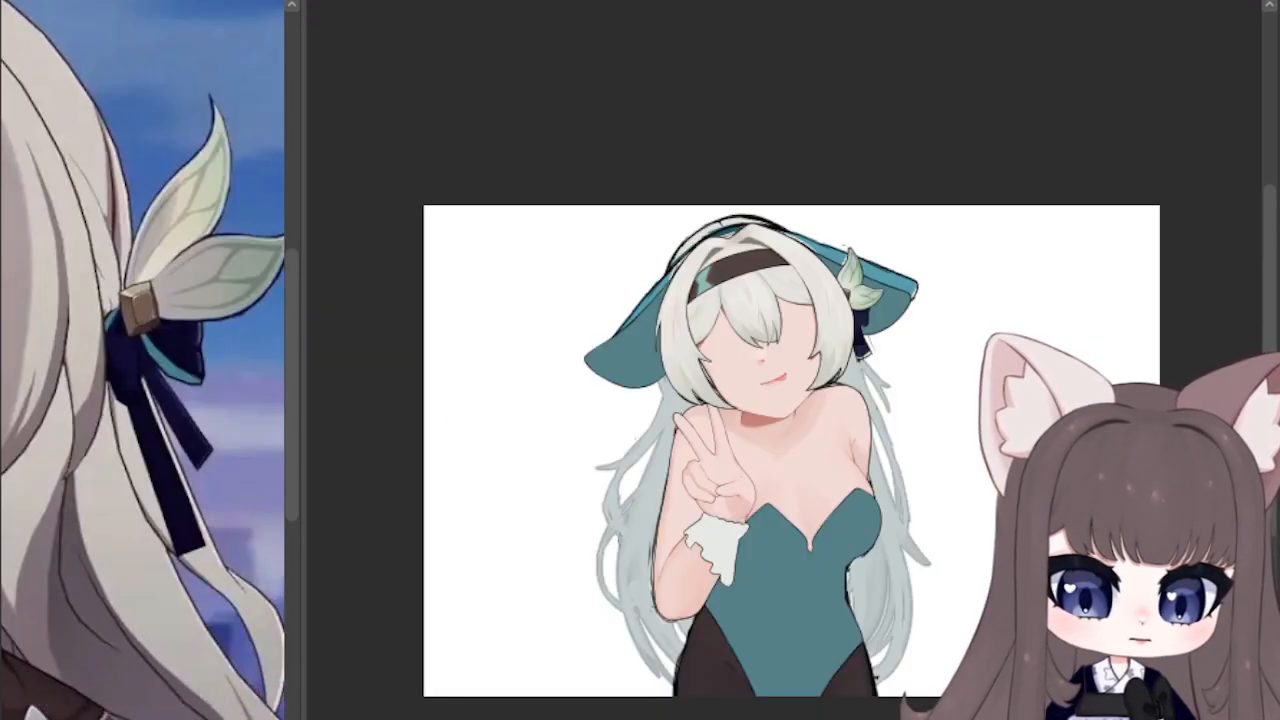
drag(780, 450, 713, 328)
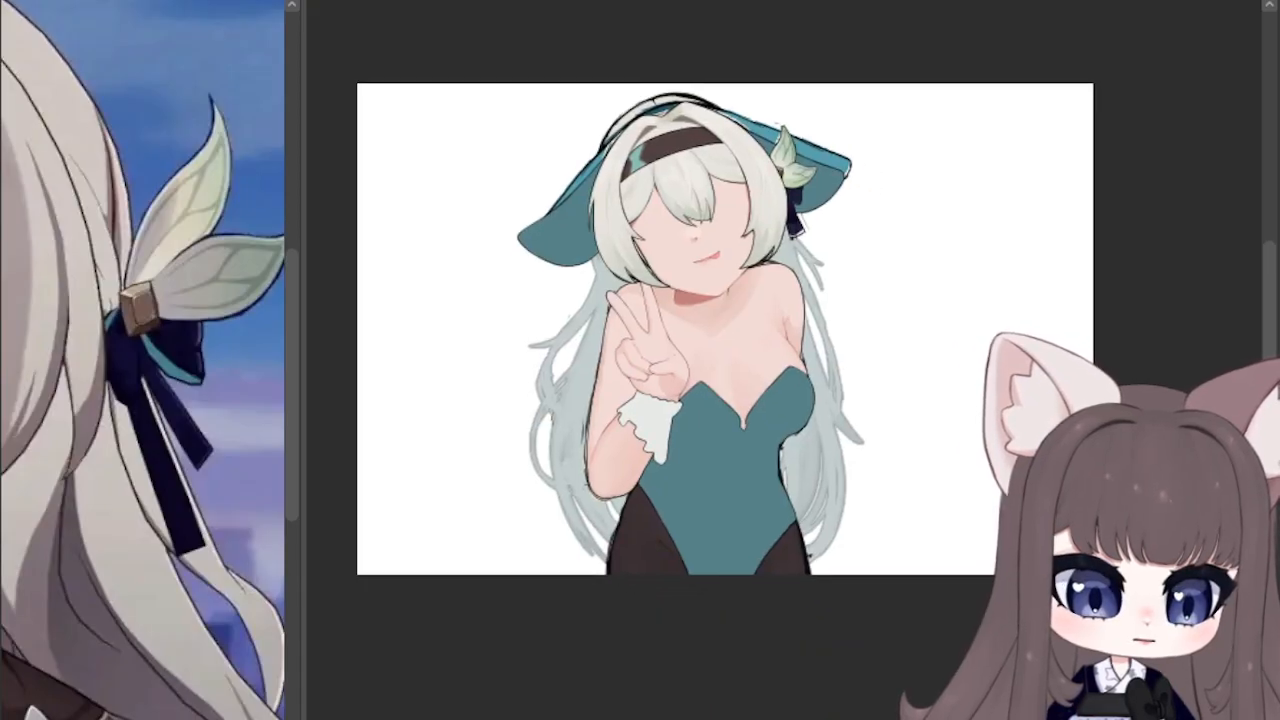
key(ctrl+plus)
key(ctrl+plus)
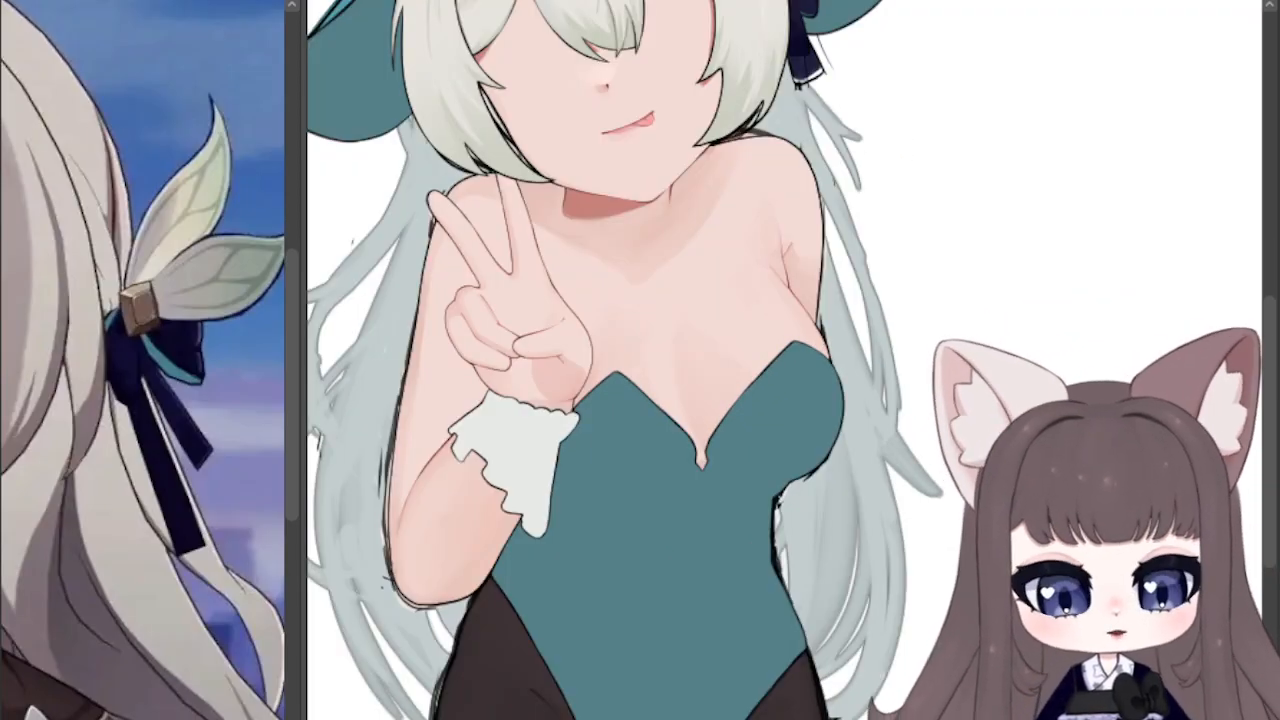
key(ctrl+plus)
key(ctrl+plus)
drag(560, 450, 1048, 232)
scroll(1060, 34, up, 3)
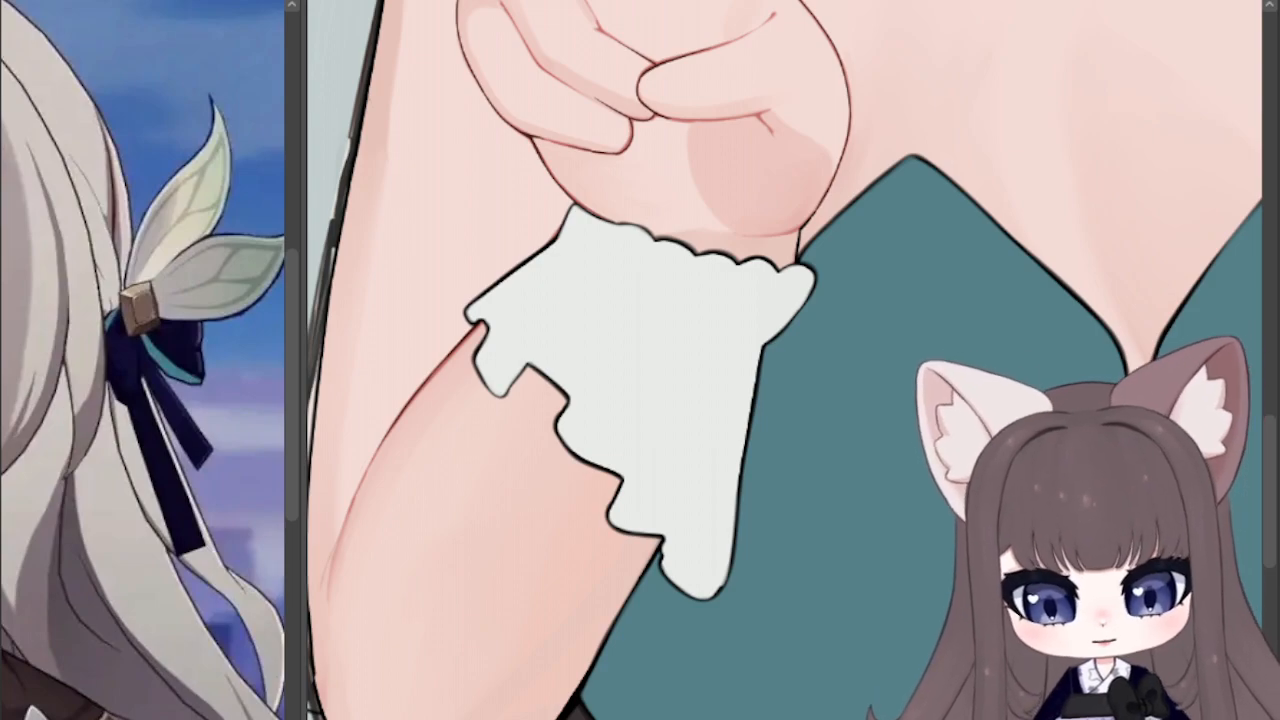
scroll(500, 430, down, 4)
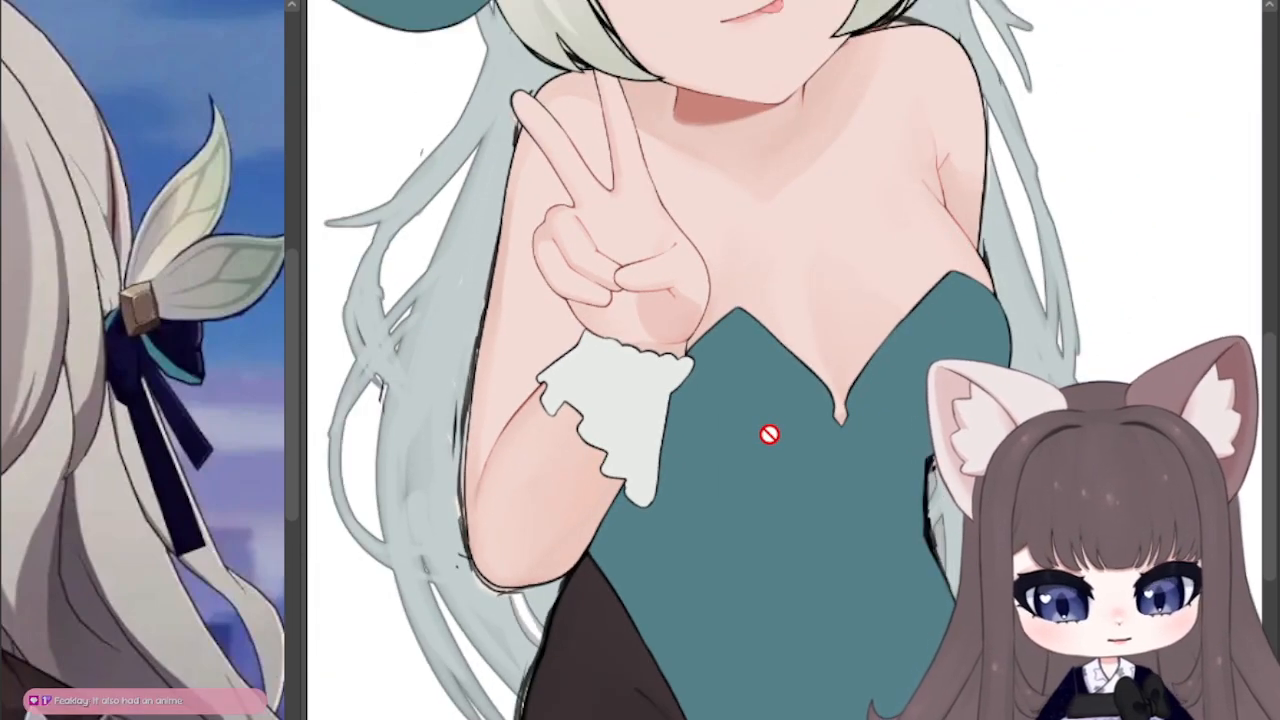
scroll(768, 433, up, 1)
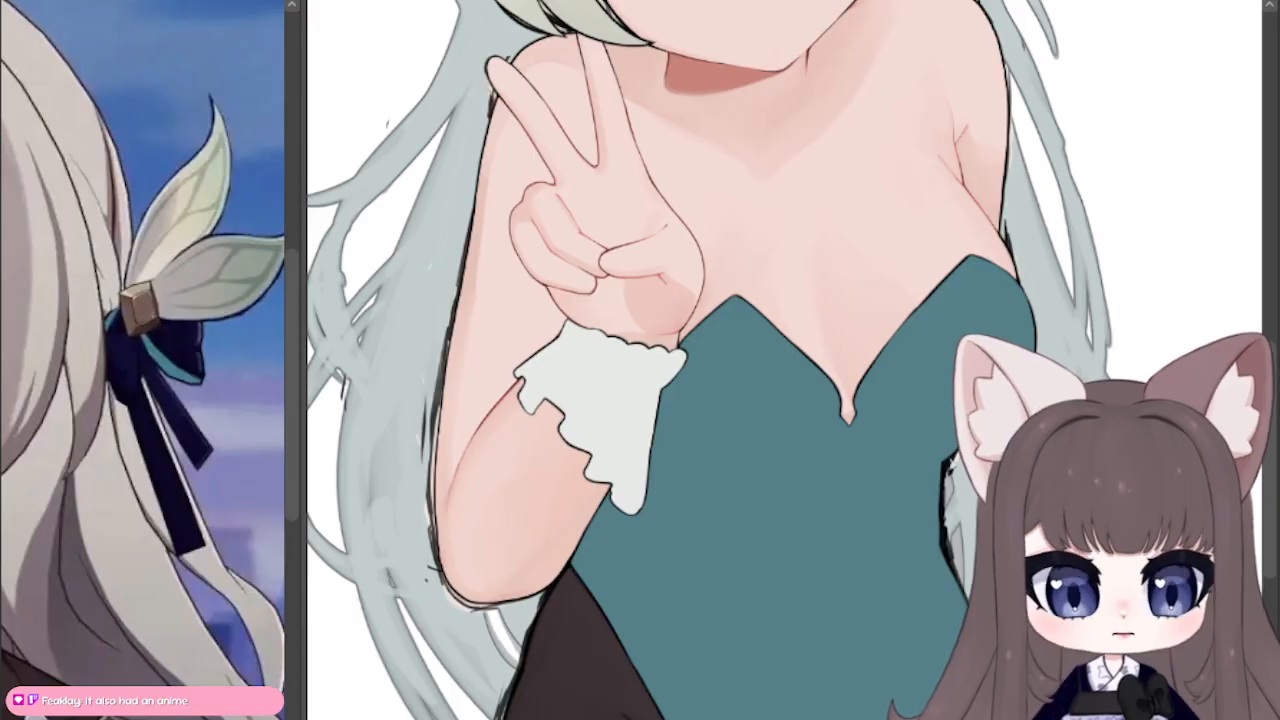
drag(740, 430, 646, 122)
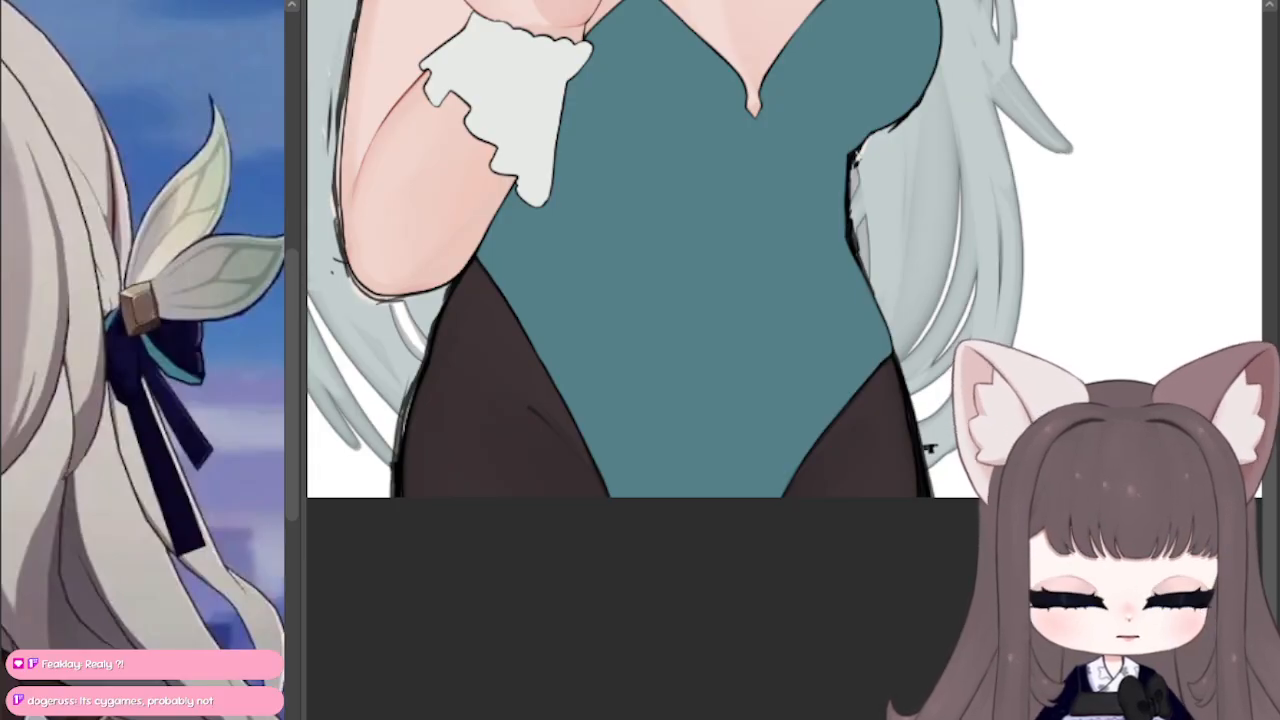
mouse_move(720, 250)
mouse_down()
mouse_move(659, 470)
mouse_move(649, 369)
mouse_up()
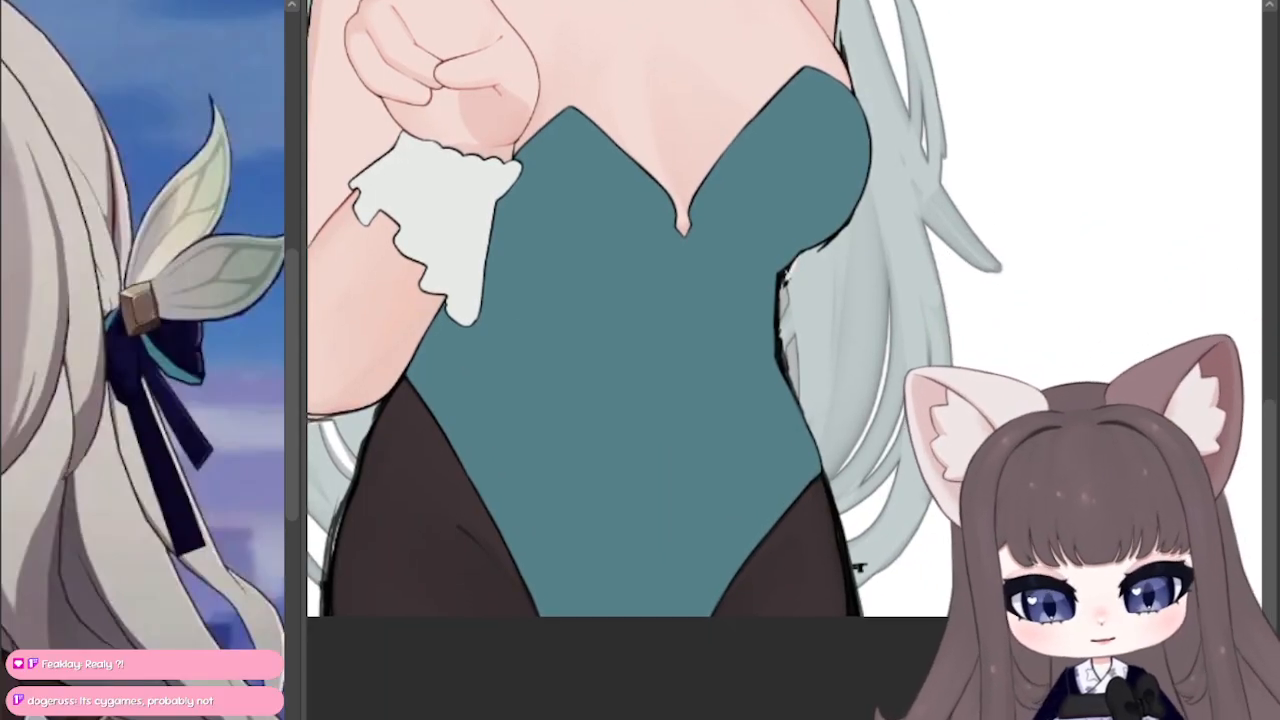
Step: Sketch a darker teal contour on the bodysuit cup beside the cuff, replacing the flat underside curve with a lower, rounder one
drag(668, 200, 630, 255)
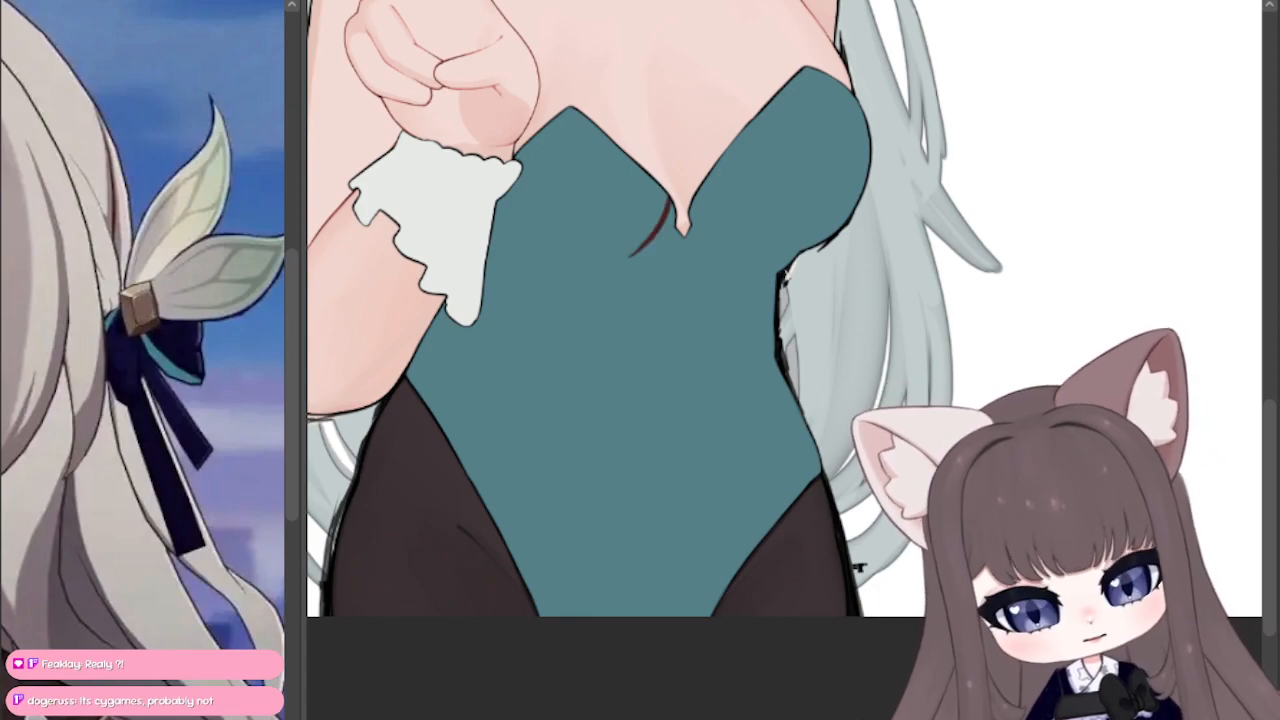
key(ctrl+z)
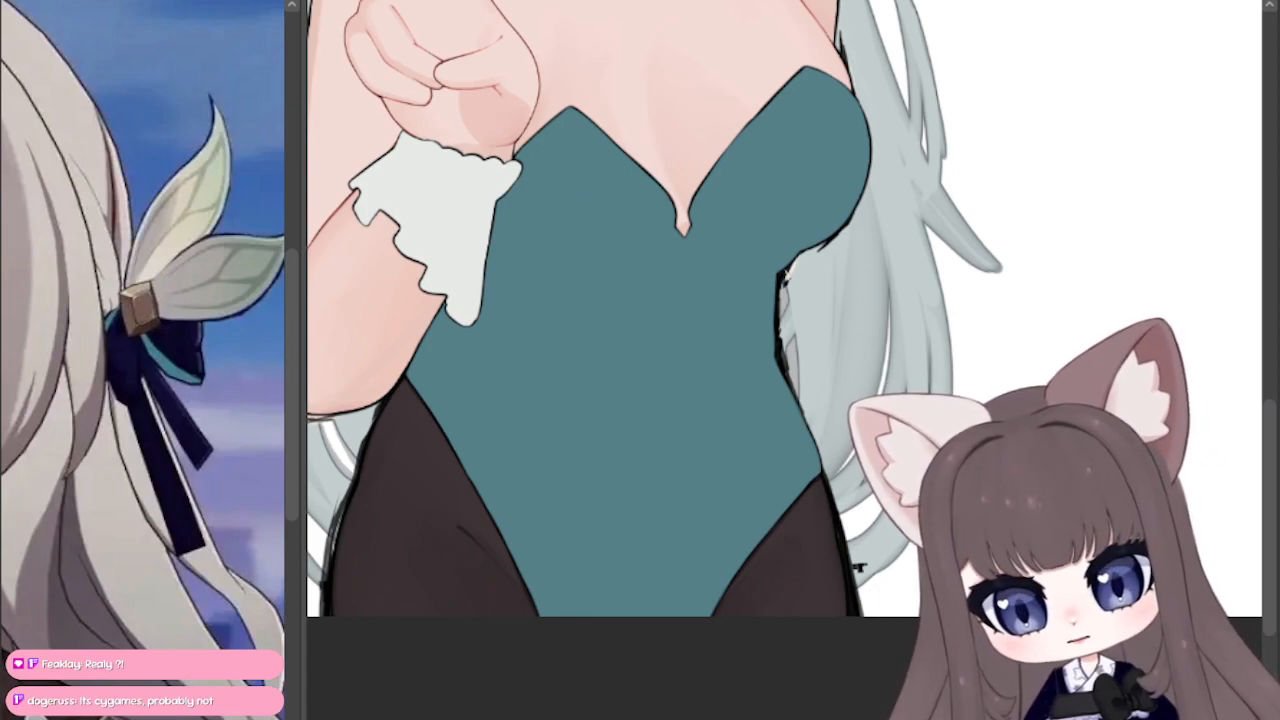
mouse_move(568, 112)
mouse_down()
mouse_move(541, 183)
mouse_move(612, 223)
mouse_move(660, 215)
mouse_up()
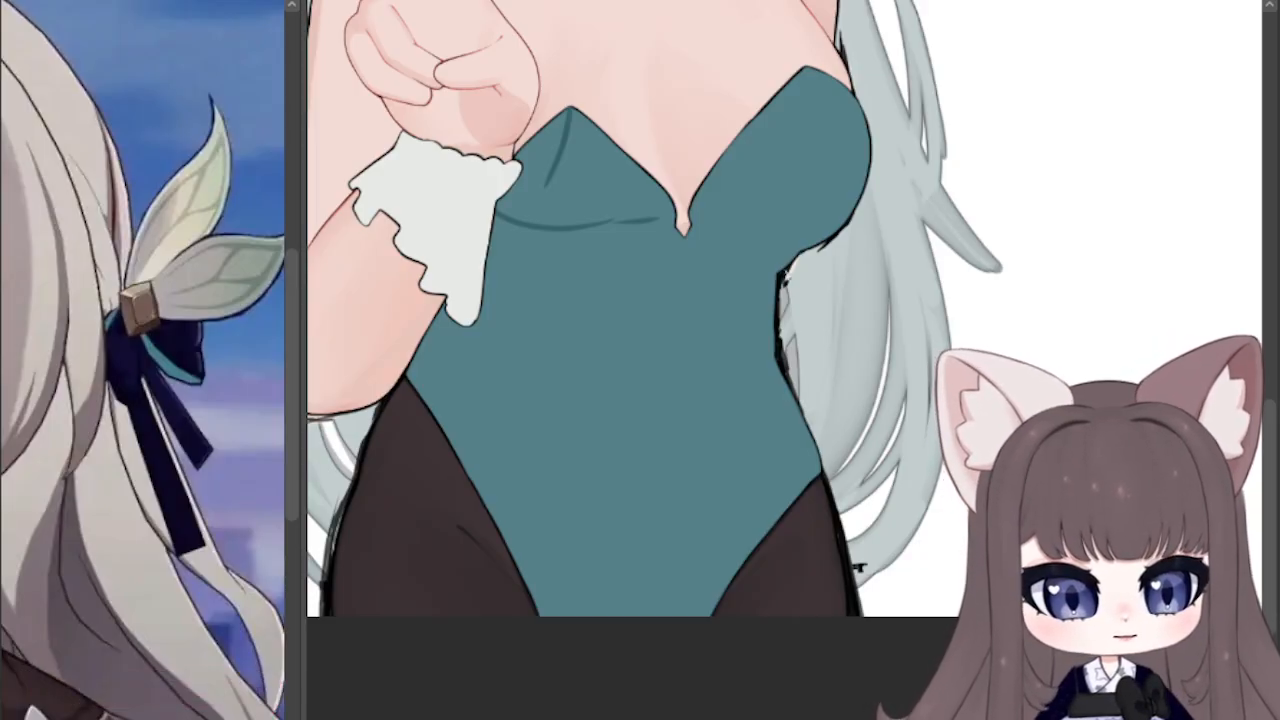
scroll(685, 218, up, 1)
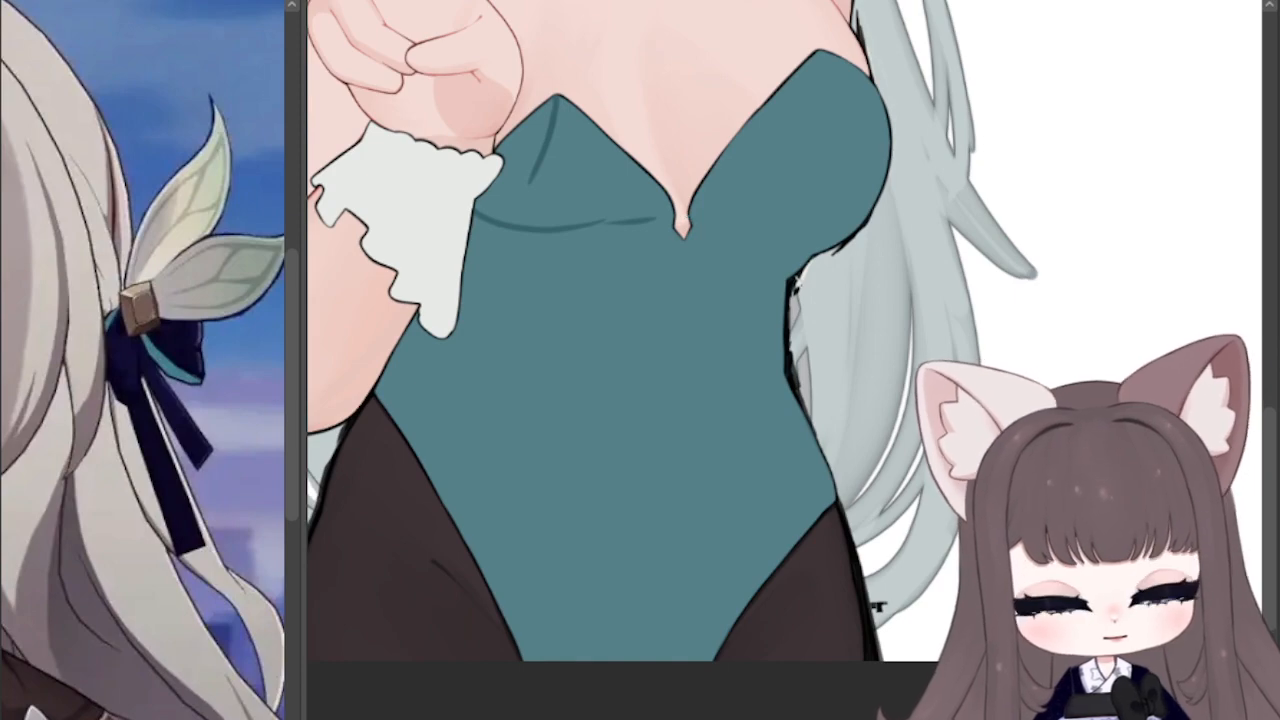
key(ctrl+z)
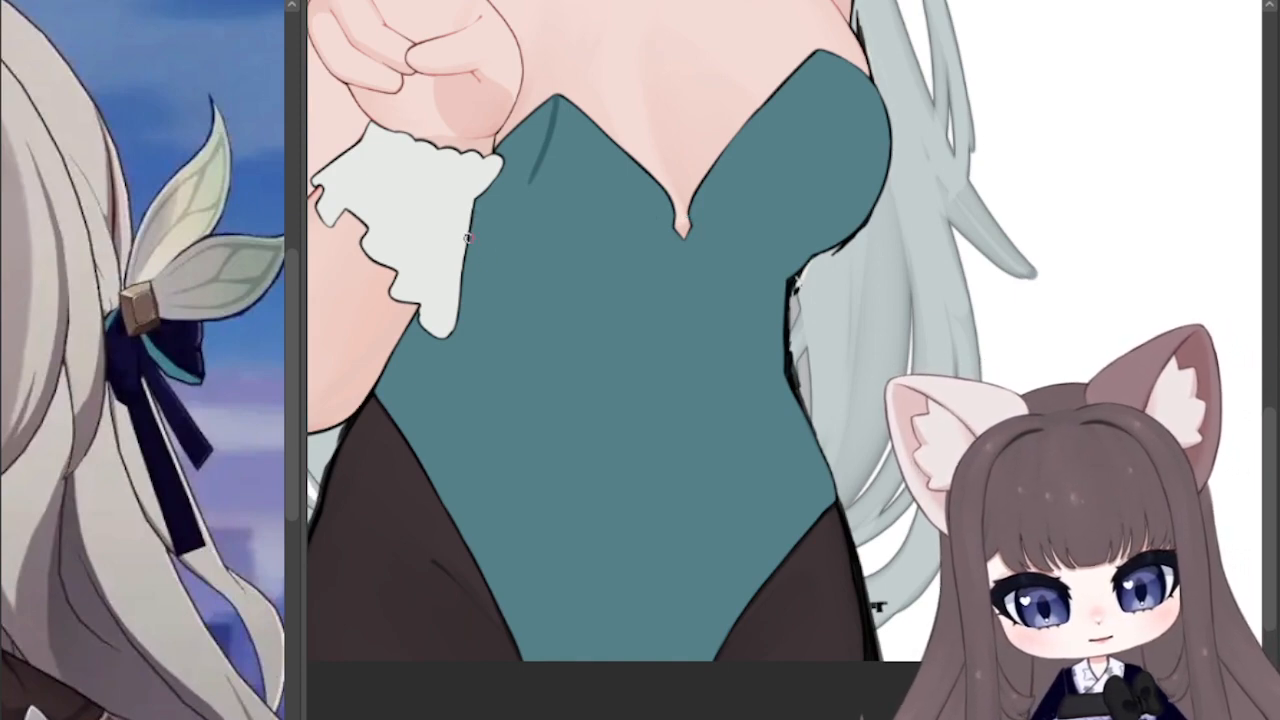
drag(467, 237, 619, 218)
drag(512, 257, 615, 231)
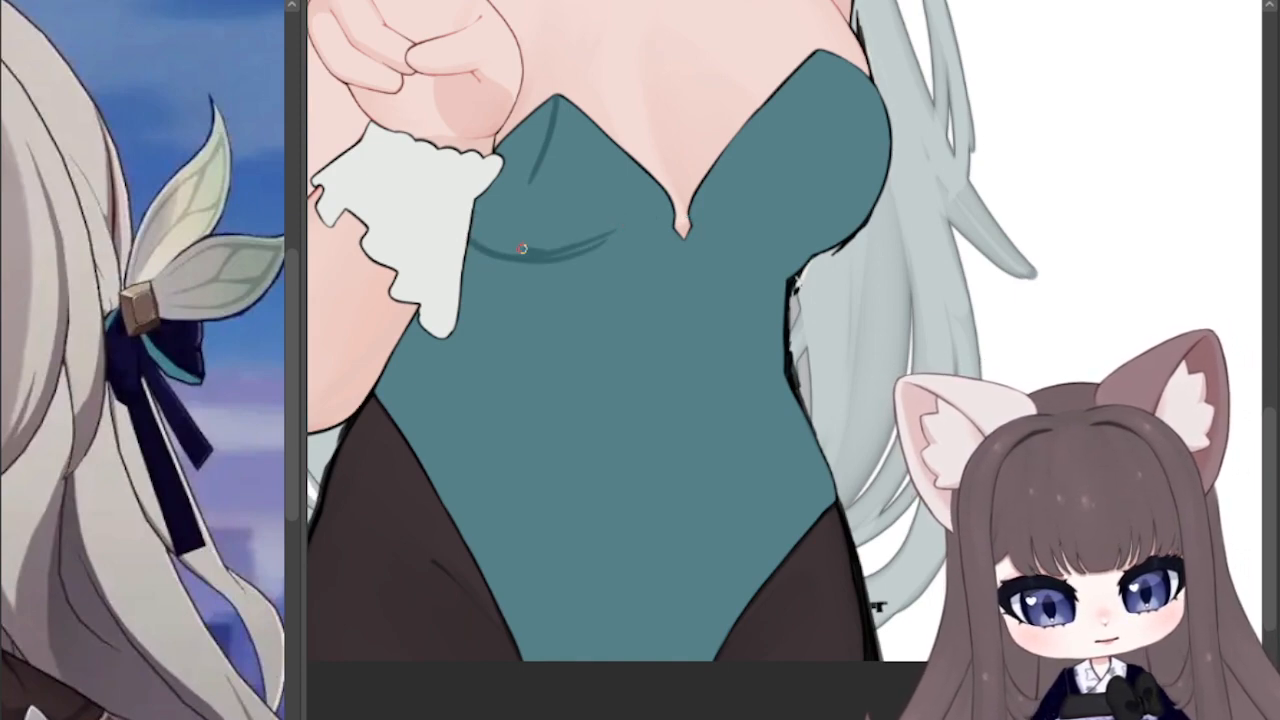
Step: Shade the cup beside the cuff with darker teal hatching and a curved underside shadow, and blend it smoothly into the fabric
drag(526, 250, 506, 170)
drag(545, 208, 522, 136)
mouse_move(524, 134)
mouse_down()
mouse_move(553, 105)
mouse_move(496, 200)
mouse_up()
drag(480, 198, 496, 248)
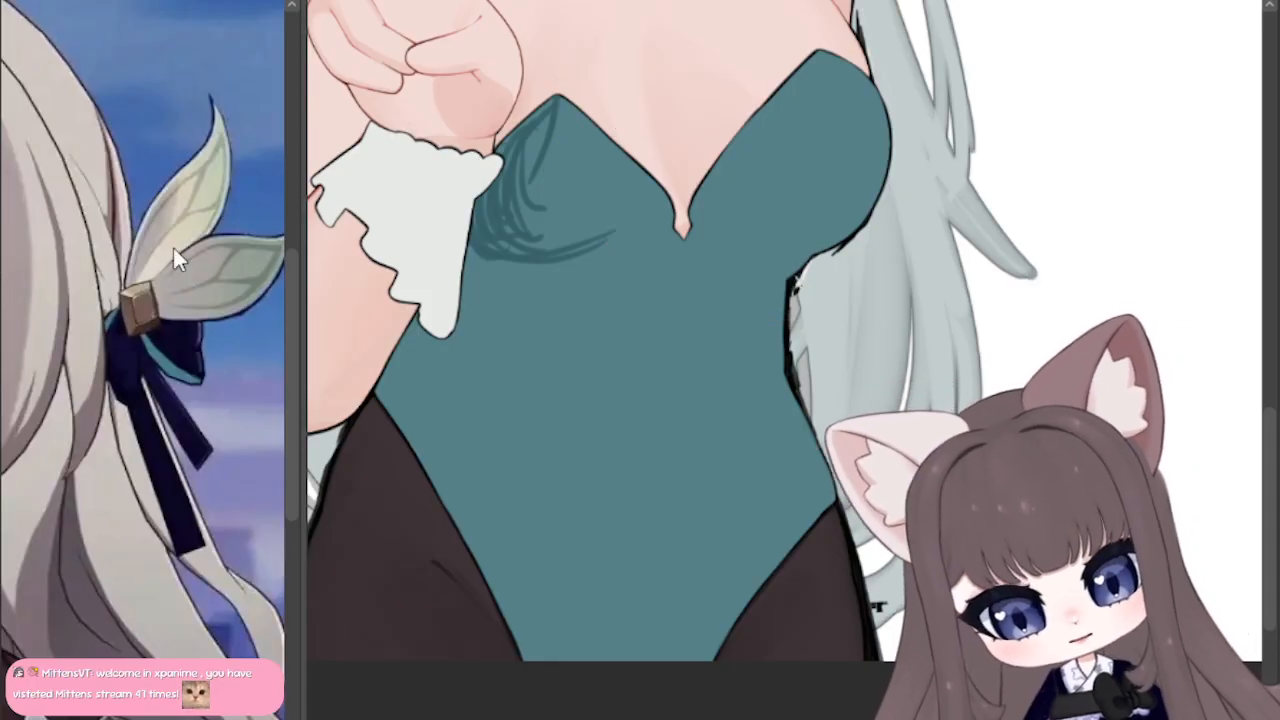
mouse_move(577, 220)
mouse_down()
mouse_move(503, 237)
mouse_move(560, 149)
mouse_move(542, 224)
mouse_move(481, 229)
mouse_up()
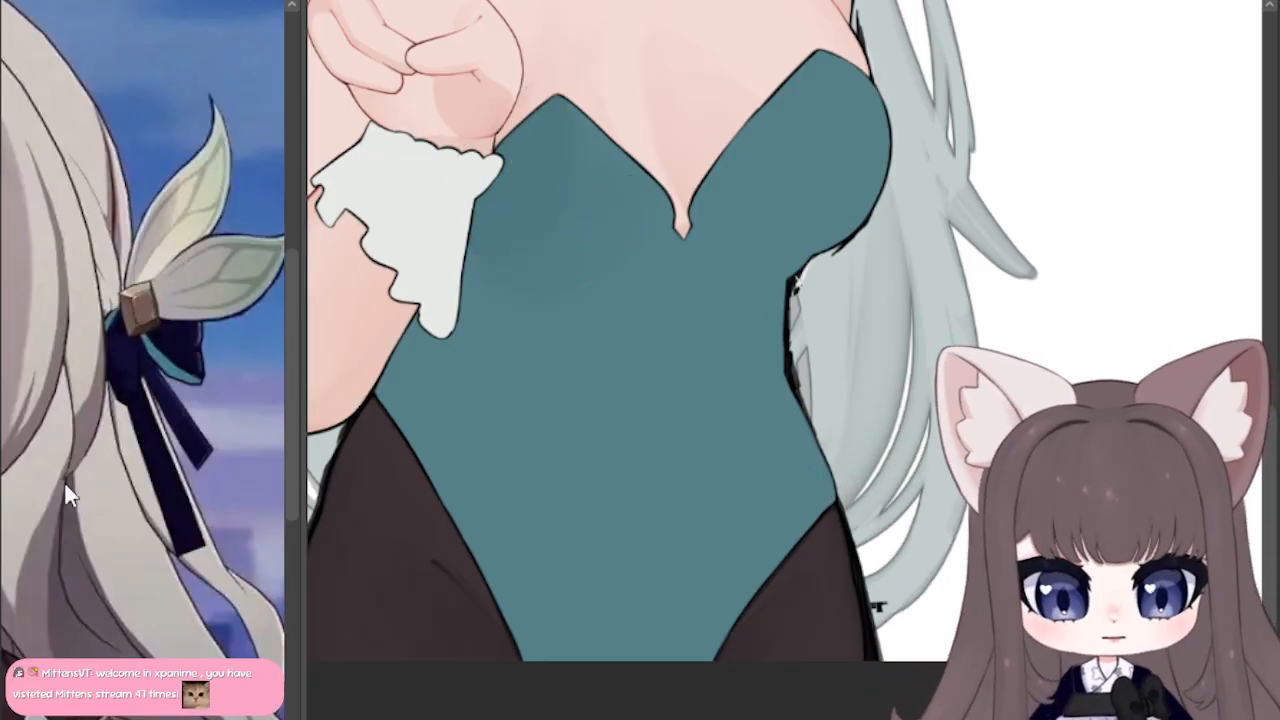
mouse_move(692, 208)
mouse_down()
mouse_move(760, 238)
mouse_move(609, 246)
mouse_move(662, 222)
mouse_move(594, 267)
mouse_move(492, 261)
mouse_move(534, 281)
mouse_move(672, 216)
mouse_move(502, 264)
mouse_up()
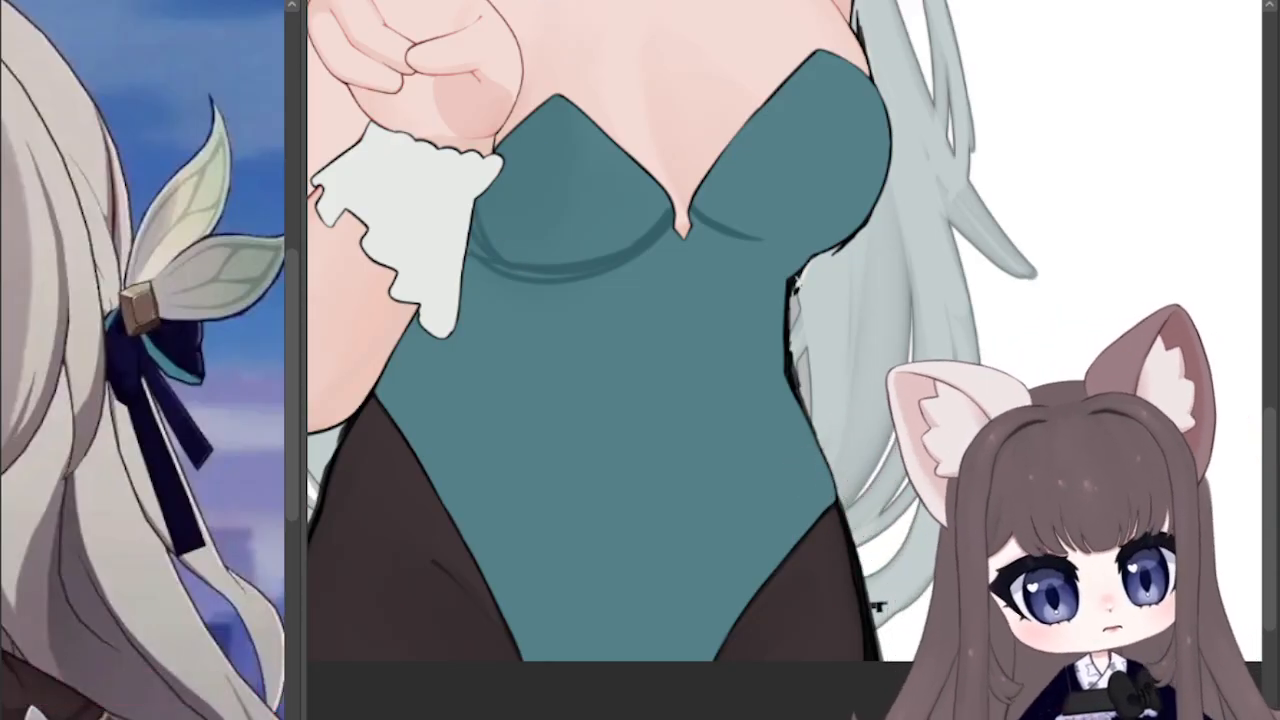
mouse_move(660, 206)
mouse_down()
mouse_move(497, 240)
mouse_move(574, 266)
mouse_move(666, 222)
mouse_up()
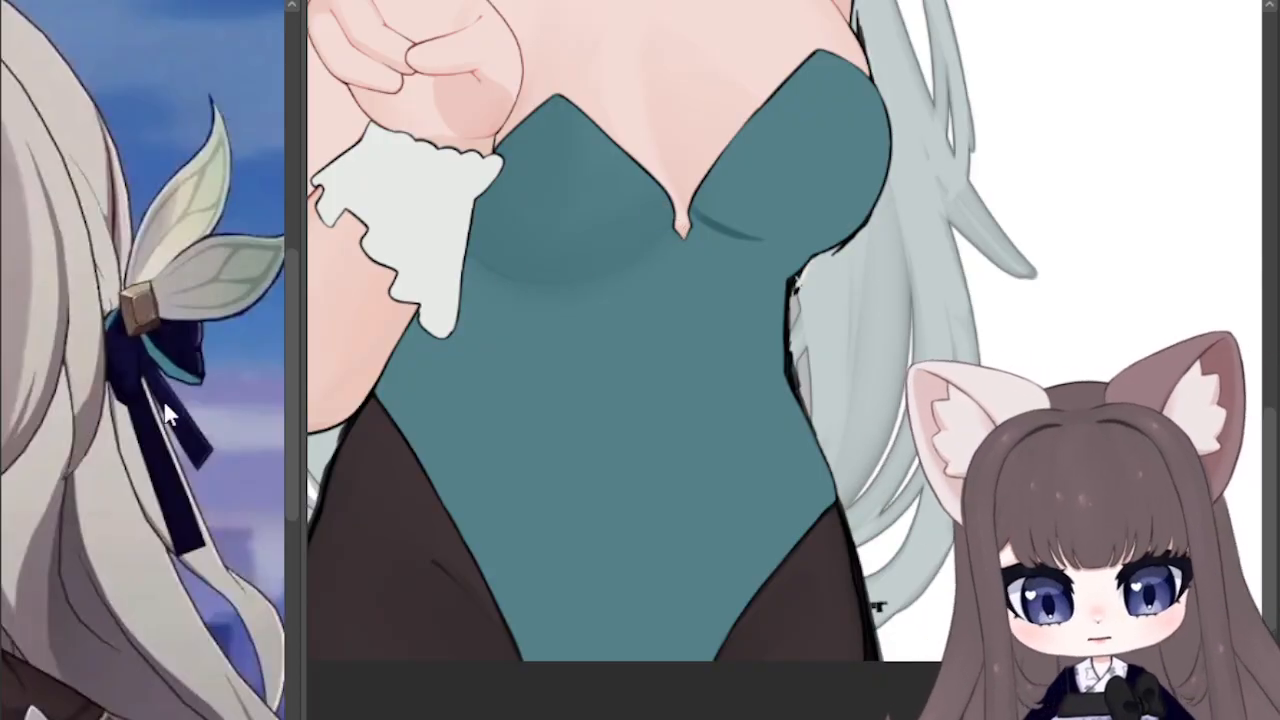
Step: Hatch darker teal shading across the cup farther from the cuff, from its peak to its underside, and blend it smooth
mouse_move(691, 208)
mouse_down()
mouse_move(771, 236)
mouse_move(782, 92)
mouse_up()
drag(780, 96, 748, 162)
mouse_move(756, 126)
mouse_down()
mouse_move(719, 181)
mouse_move(716, 216)
mouse_move(700, 208)
mouse_move(720, 158)
mouse_move(750, 215)
mouse_move(803, 200)
mouse_move(815, 66)
mouse_up()
drag(798, 112, 790, 184)
drag(800, 70, 764, 196)
mouse_move(770, 145)
mouse_down()
mouse_move(740, 175)
mouse_move(731, 220)
mouse_move(811, 234)
mouse_move(726, 211)
mouse_move(777, 206)
mouse_up()
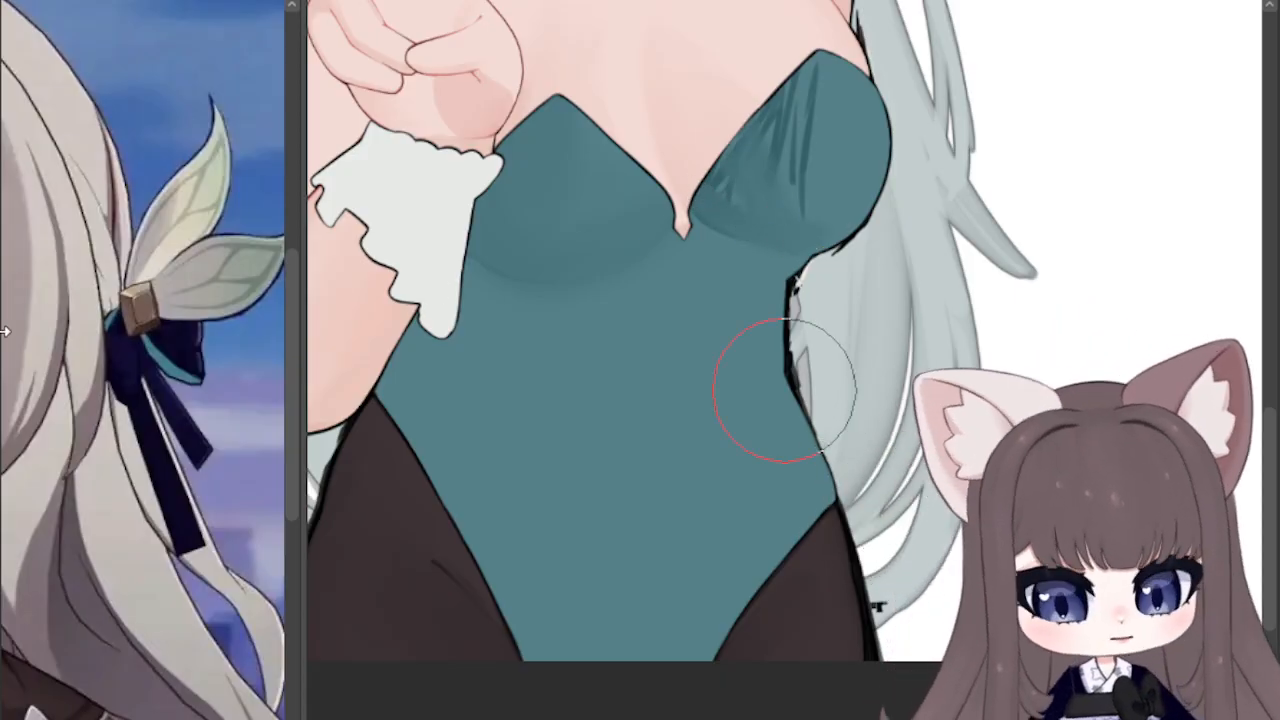
drag(810, 46, 787, 110)
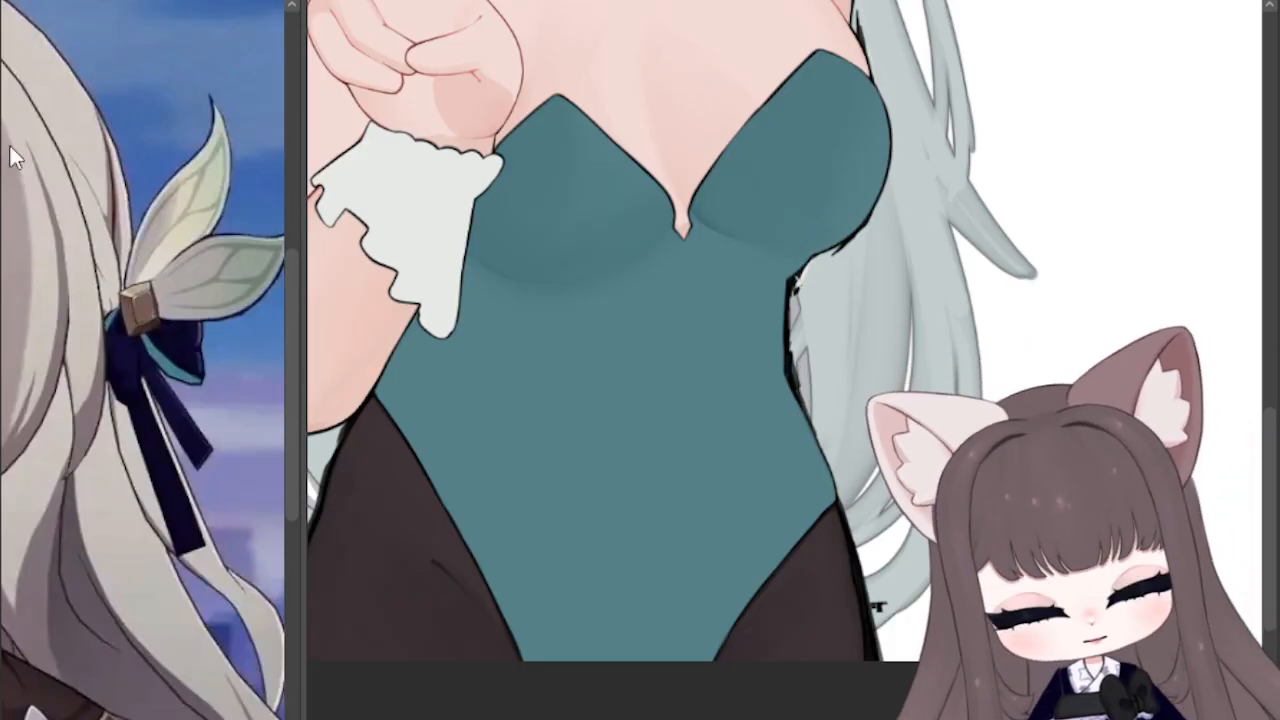
Step: Draw a curved darker teal seam from the outer cup's peak to its lower edge, replacing the straighter first stroke
drag(950, 150, 792, 374)
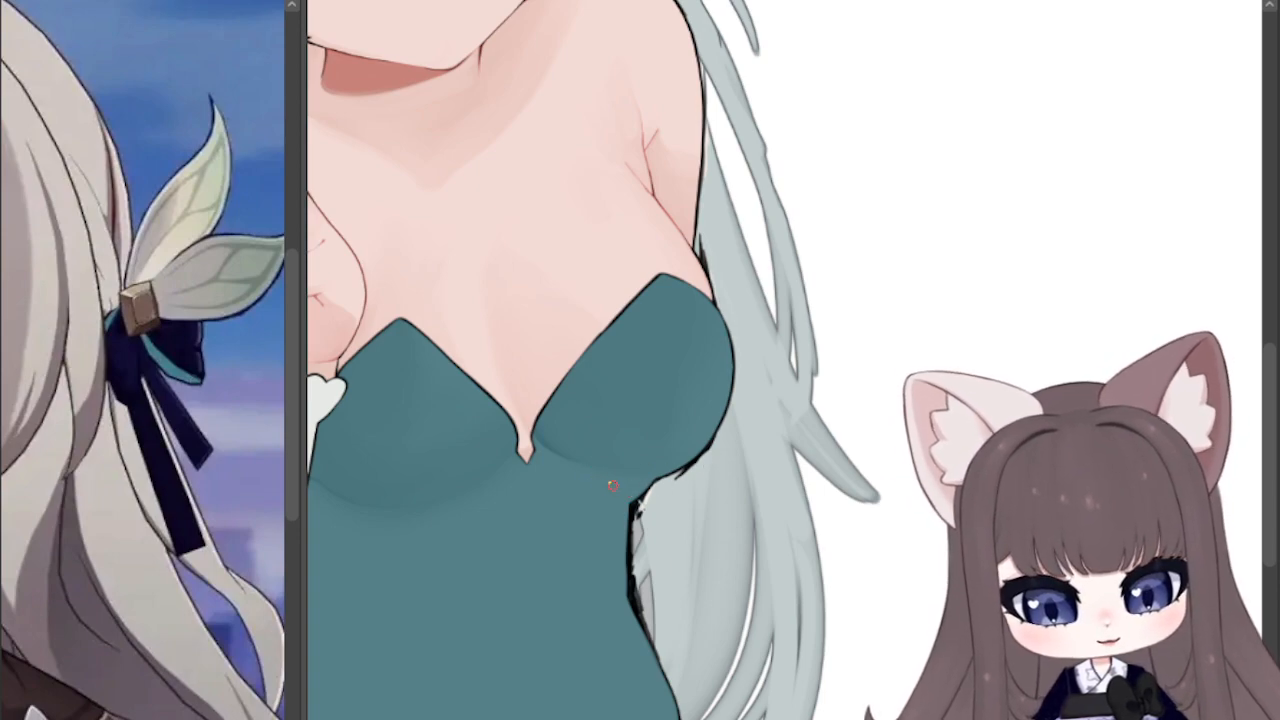
click(6, 349)
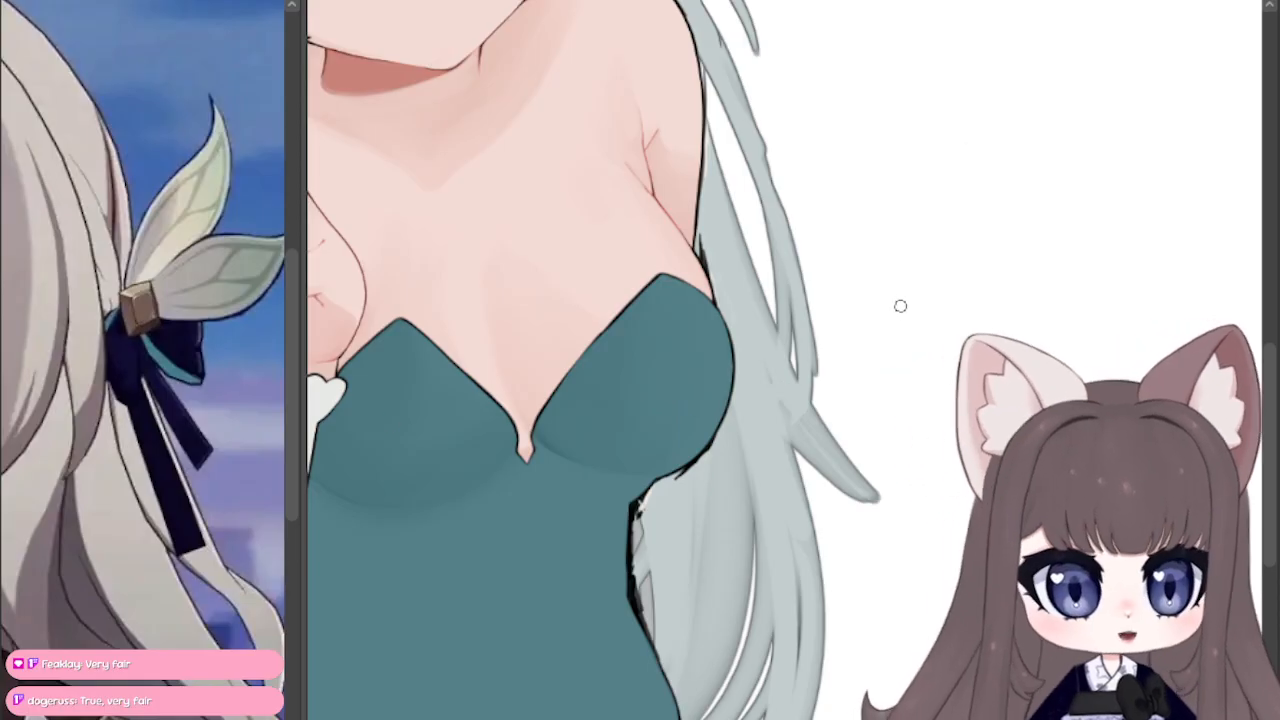
drag(664, 274, 690, 438)
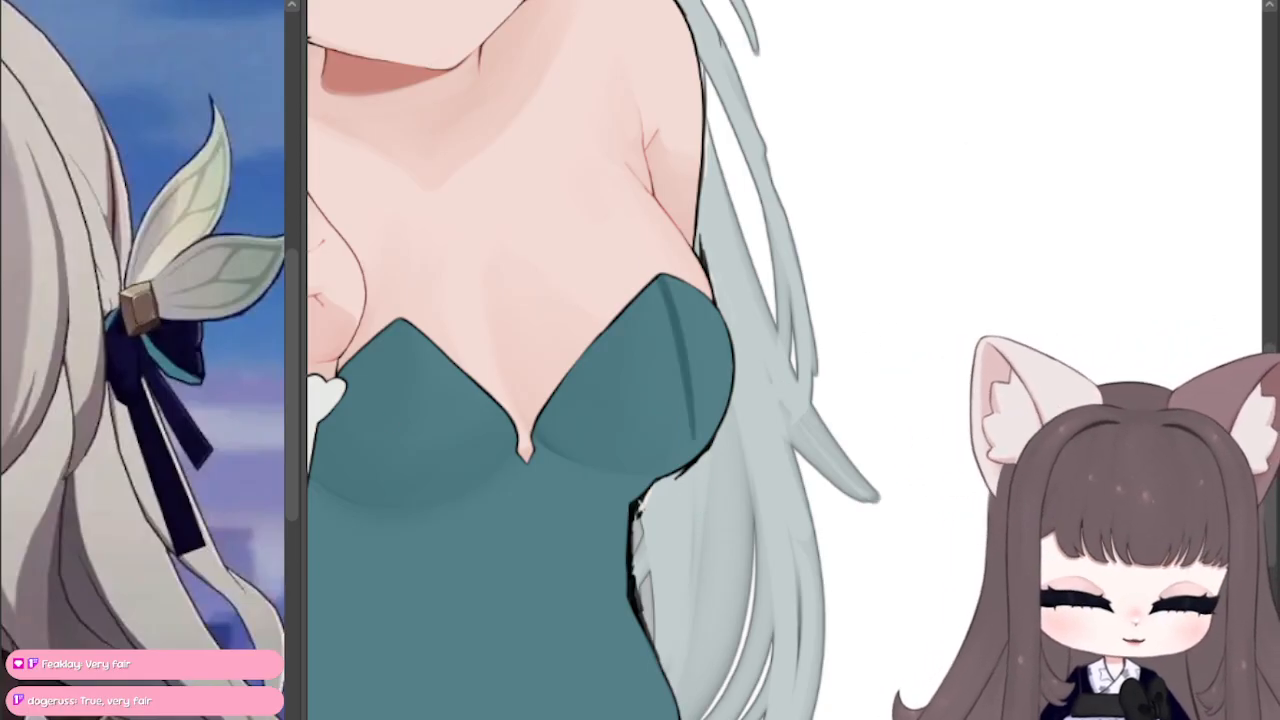
scroll(914, 346, up, 1)
scroll(794, 395, up, 1)
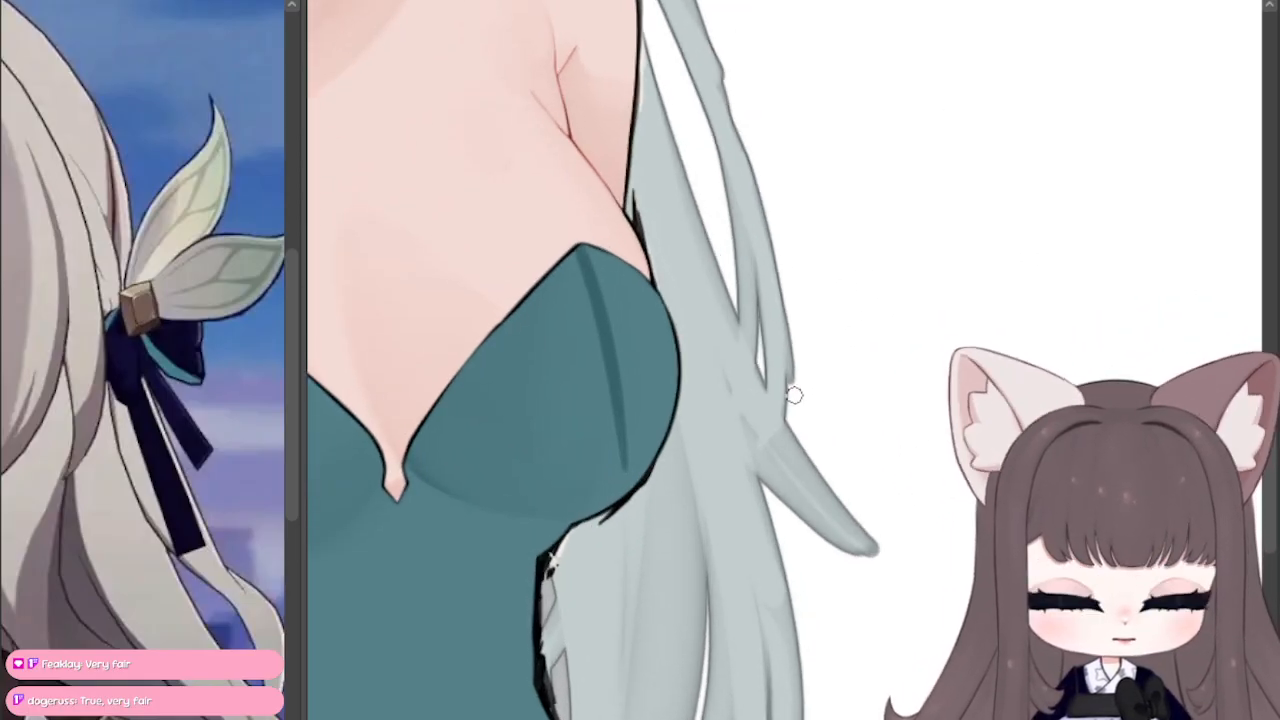
key(ctrl+z)
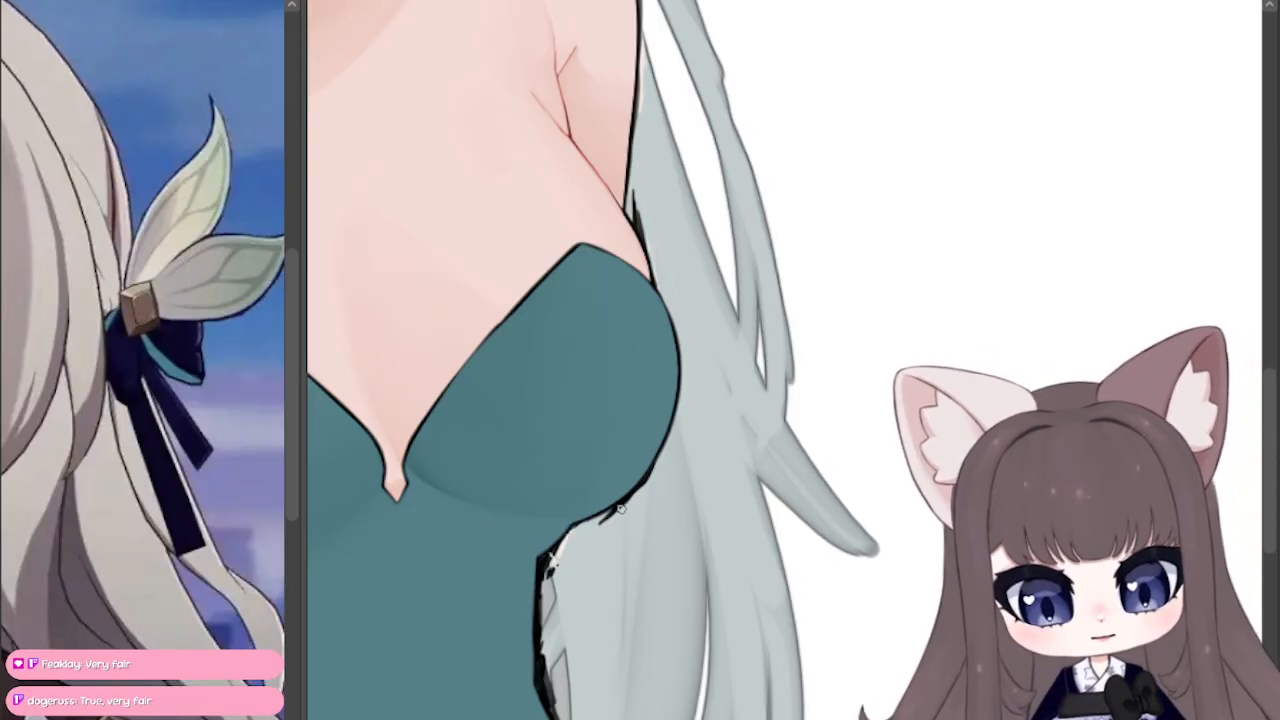
drag(620, 510, 580, 236)
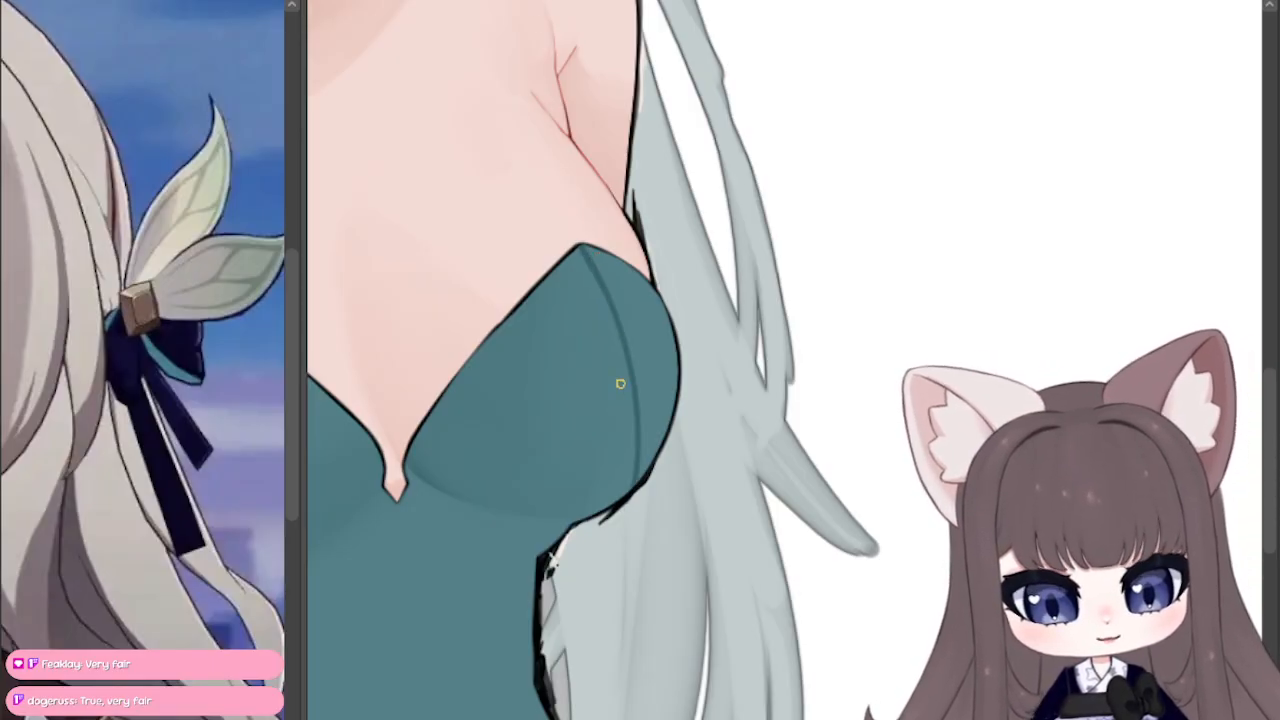
Step: Refine the outer cup's seam into two thin, parallel curved lines running from its peak to its lower edge
scroll(657, 479, up, 2)
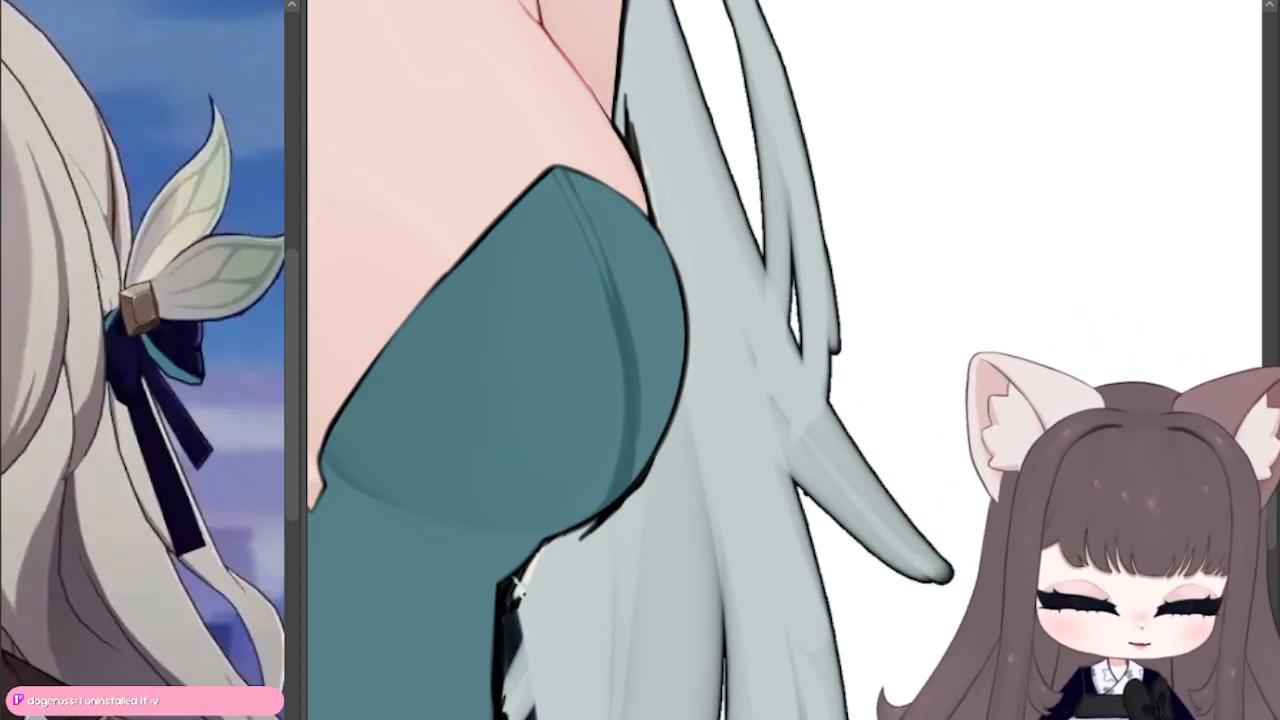
drag(703, 310, 858, 478)
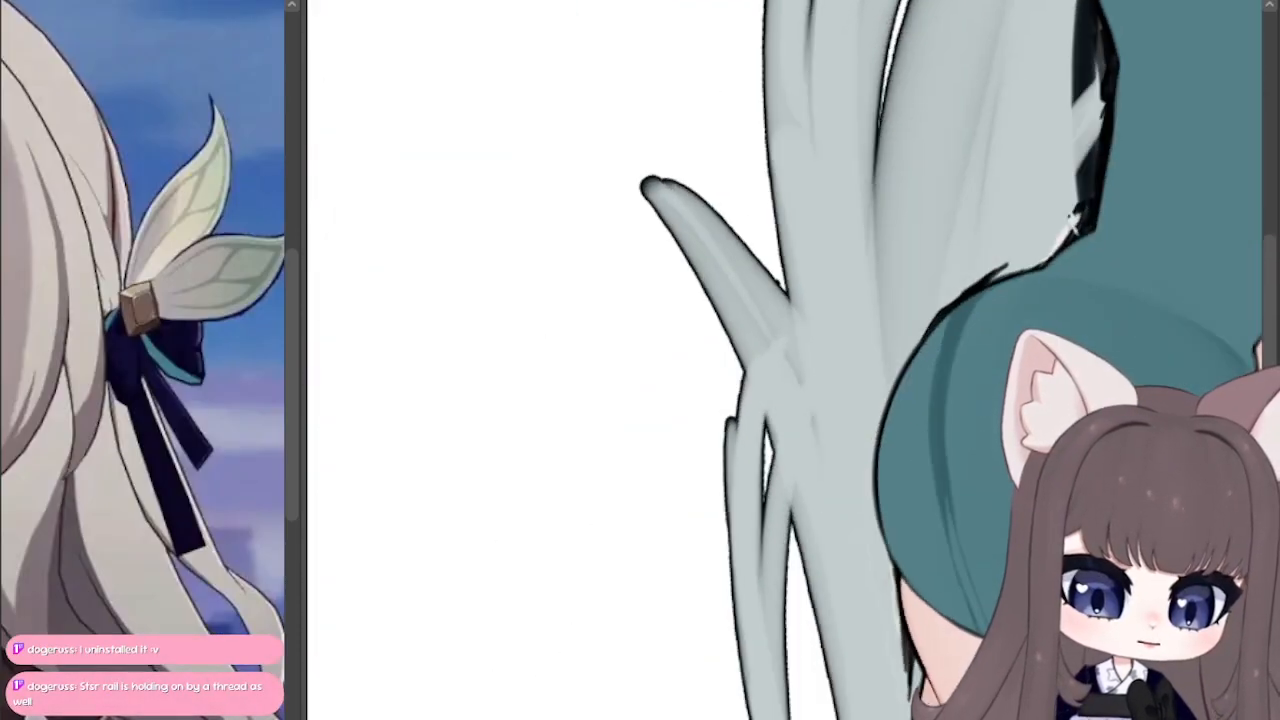
mouse_move(640, 440)
mouse_down()
mouse_move(1250, 350)
mouse_move(533, 402)
mouse_move(247, 144)
mouse_move(193, 435)
mouse_move(171, 409)
mouse_up()
drag(482, 507, 471, 358)
mouse_move(470, 414)
mouse_down()
mouse_move(474, 327)
mouse_move(519, 250)
mouse_up()
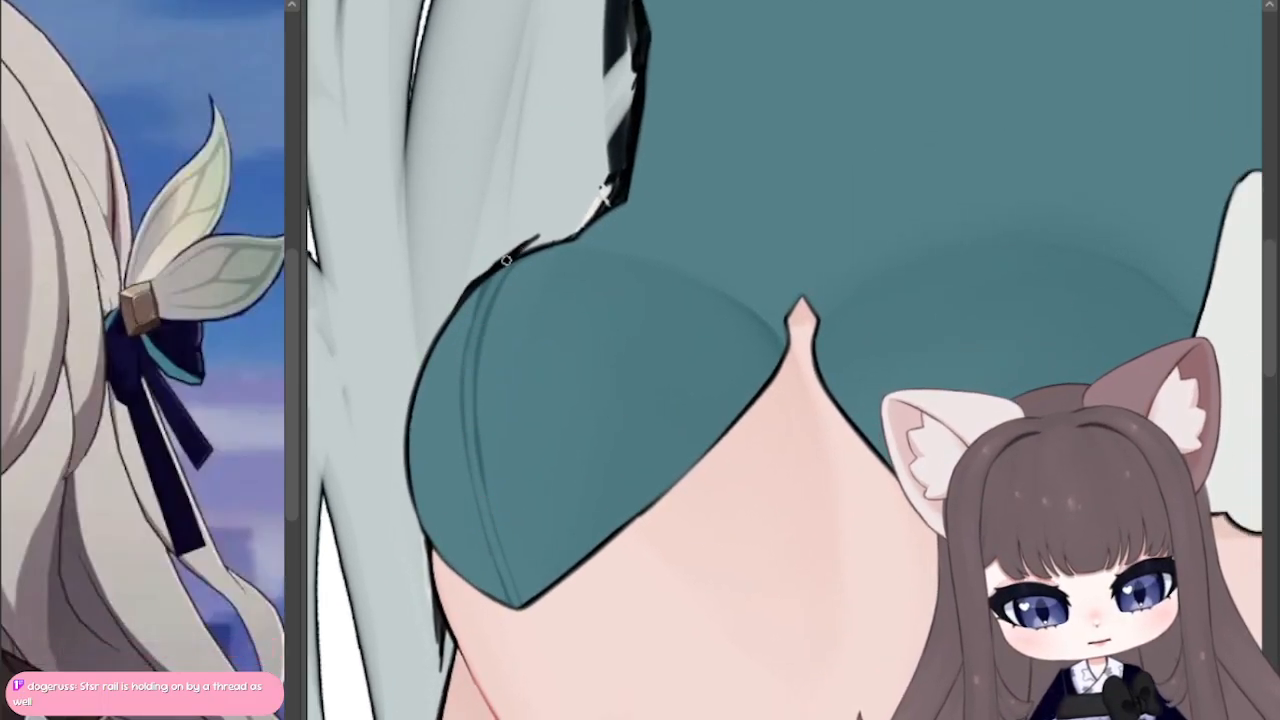
drag(480, 478, 478, 402)
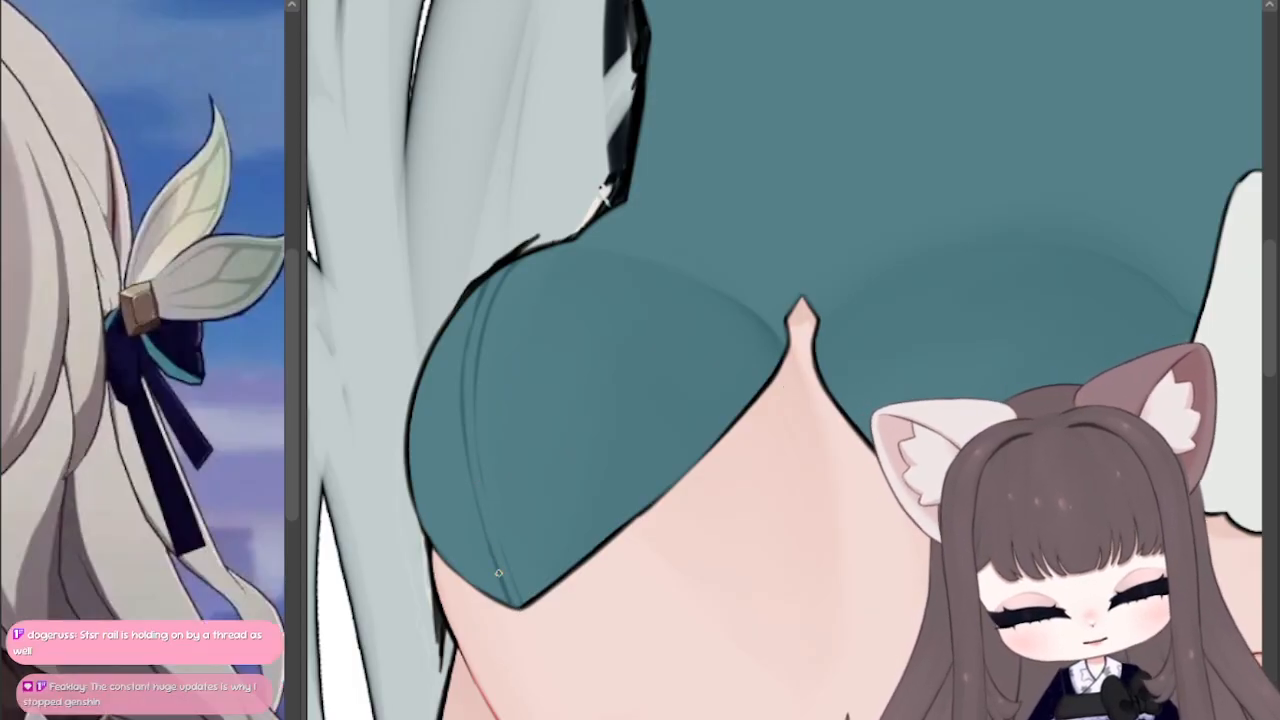
drag(494, 560, 470, 466)
drag(463, 378, 510, 265)
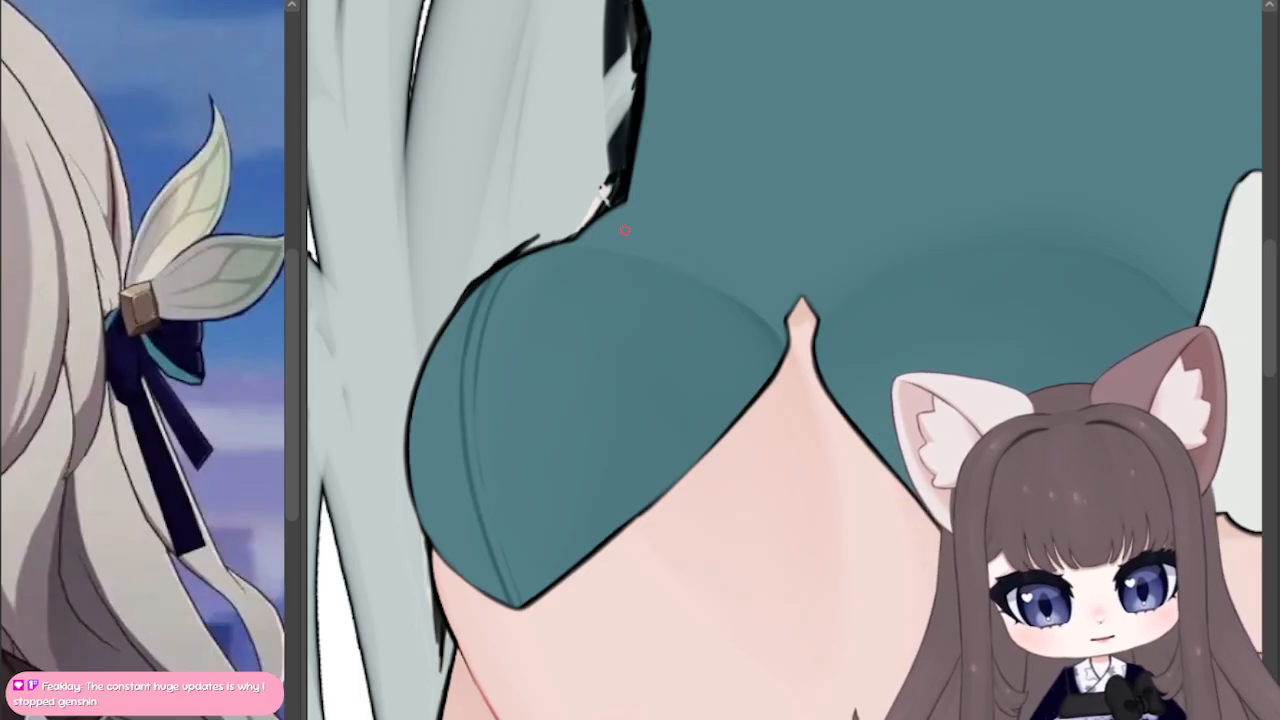
Step: Draw a darker teal seam down the bodysuit's side, following the waist curve from under the cup to the leg opening
drag(630, 205, 677, 115)
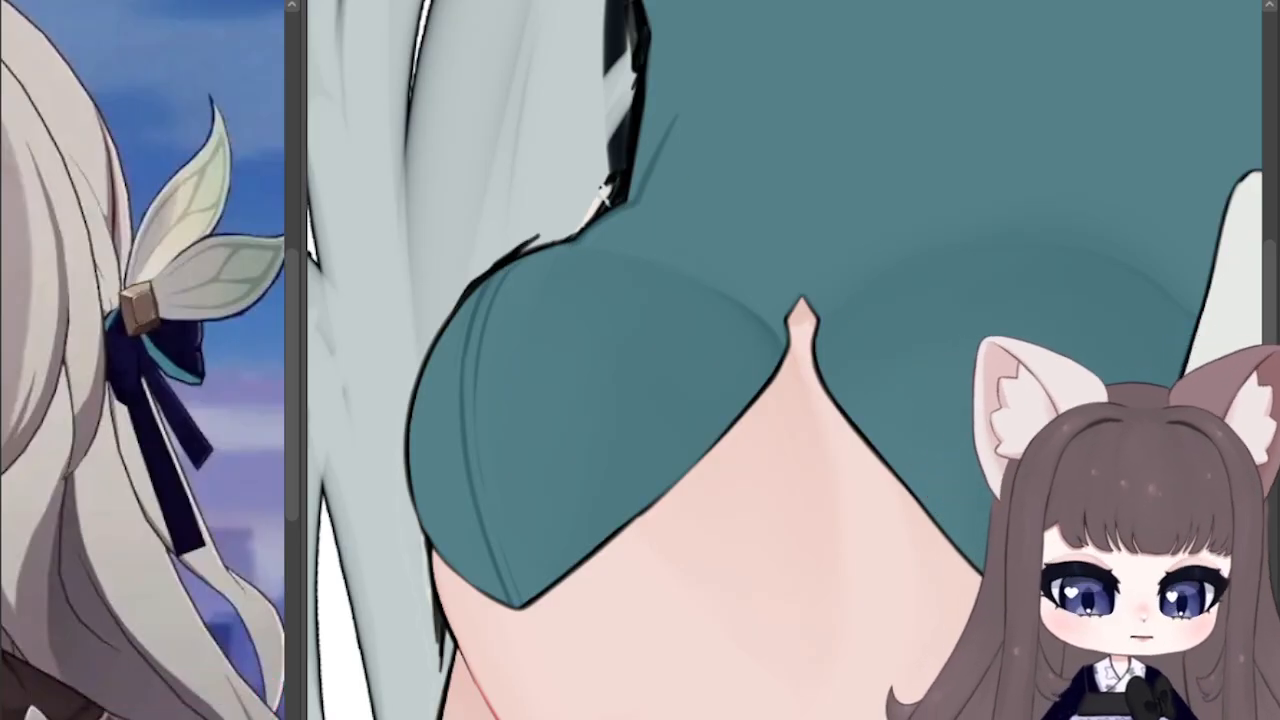
key(ctrl+@)
drag(880, 600, 592, 93)
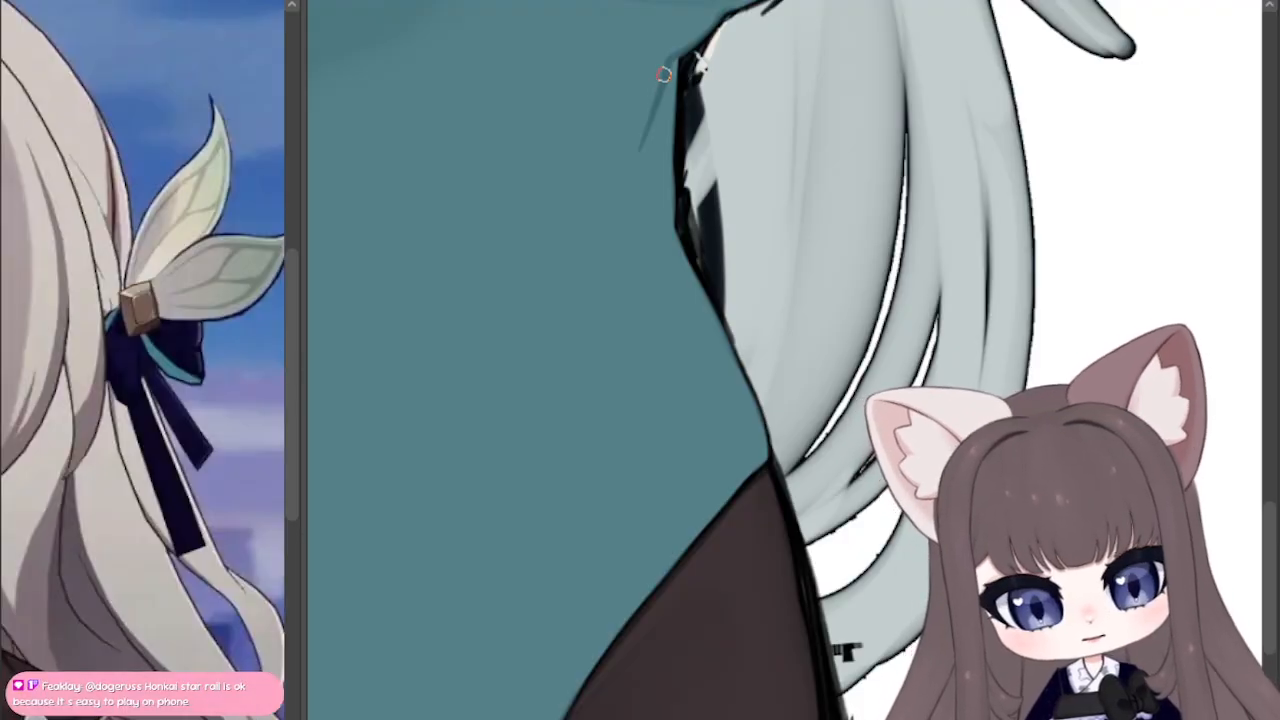
mouse_move(668, 62)
mouse_down()
mouse_move(651, 143)
mouse_move(660, 272)
mouse_move(724, 512)
mouse_move(655, 240)
mouse_up()
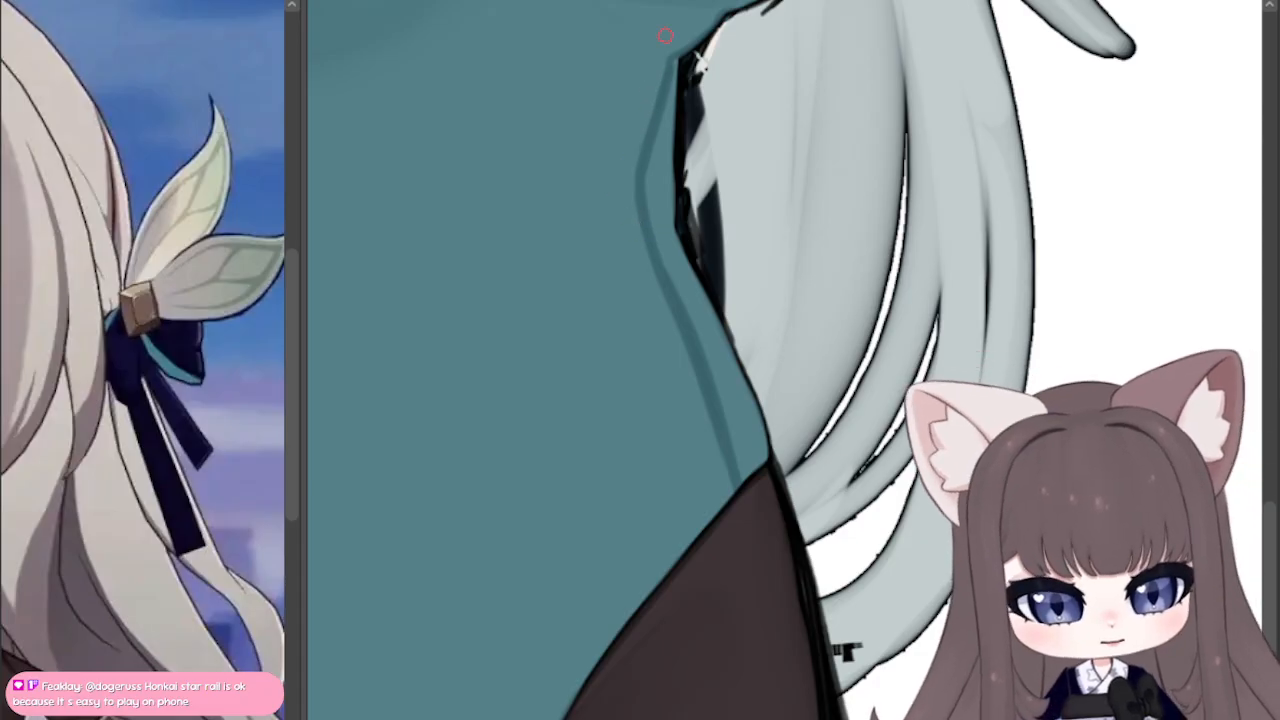
Step: Thin the waist seam and split it into fine parallel lines from the leg opening up to the underside of the cup
drag(626, 188, 725, 494)
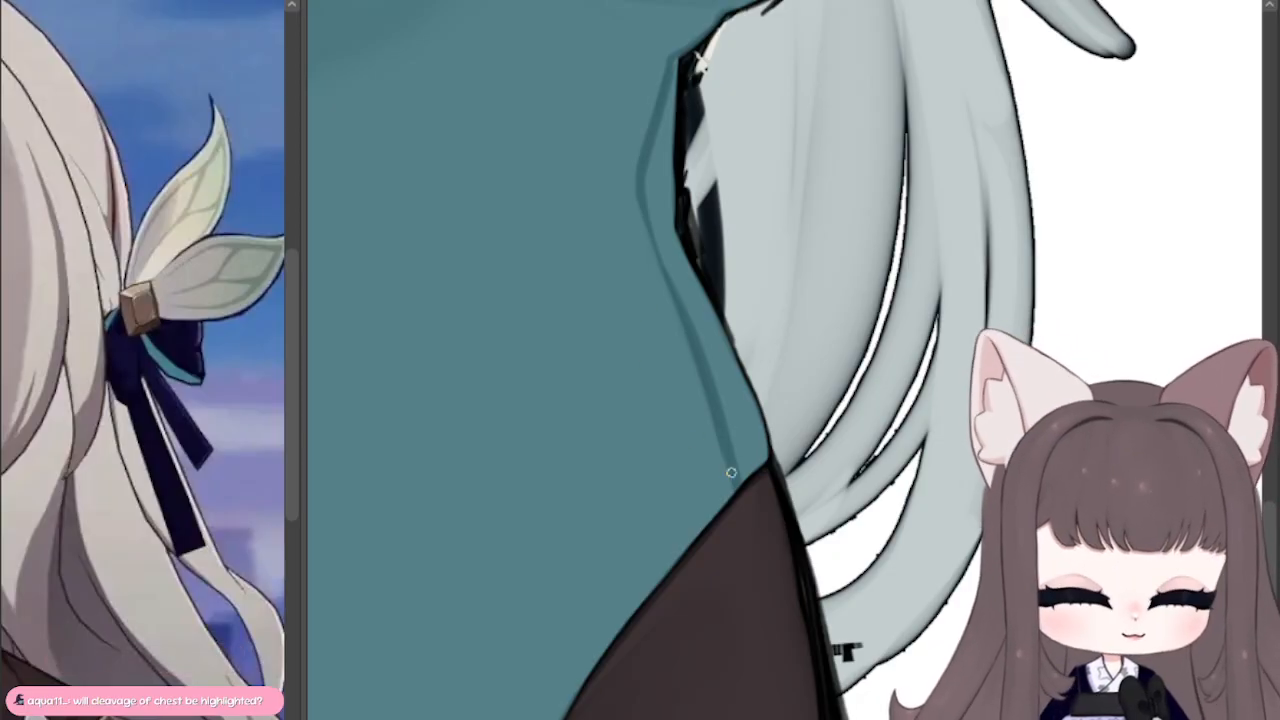
drag(733, 474, 676, 283)
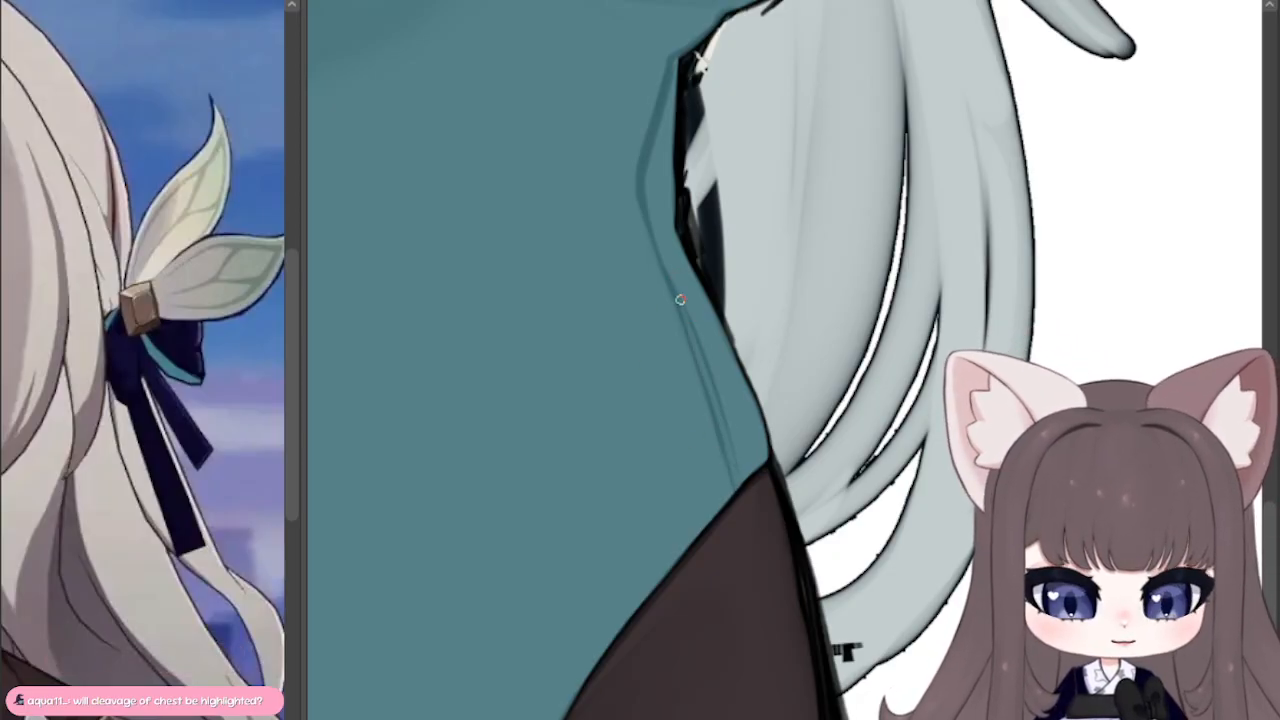
drag(701, 356, 663, 263)
mouse_move(692, 328)
mouse_down()
mouse_move(646, 228)
mouse_move(640, 150)
mouse_up()
drag(640, 202, 670, 62)
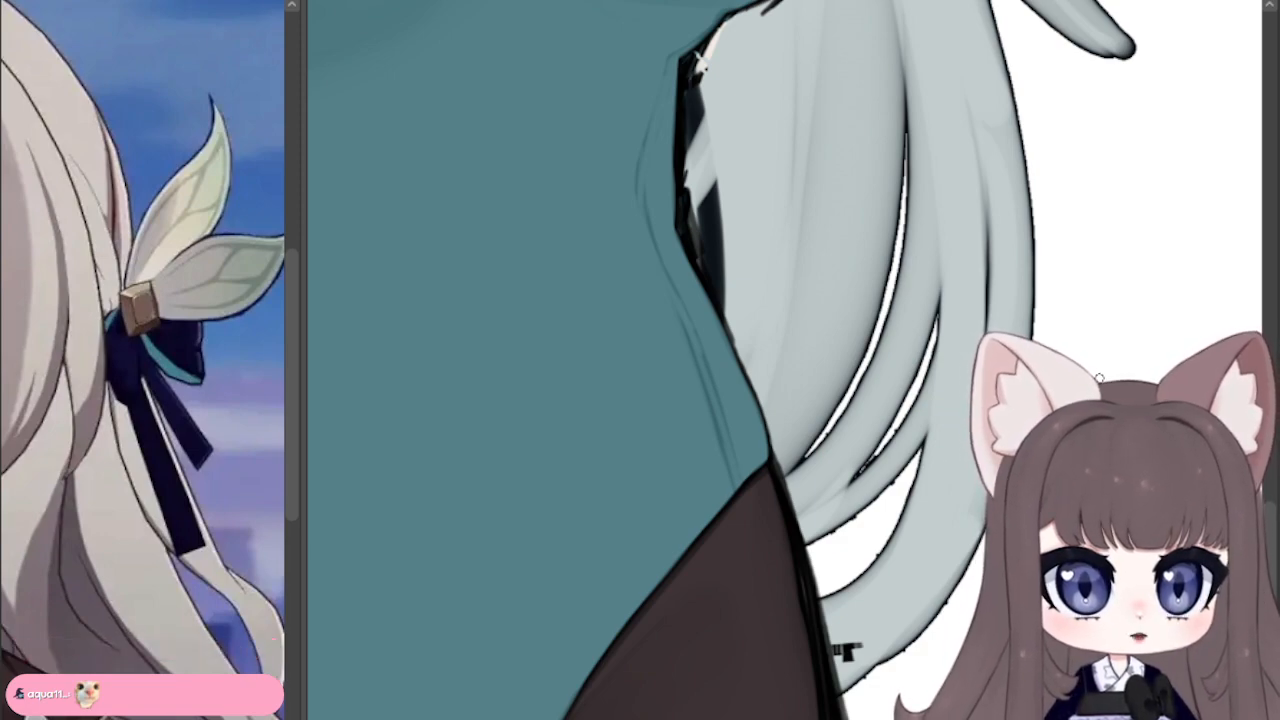
Step: Add a darker teal hem line along the bodysuit's leg opening beside the waist seam
drag(760, 640, 880, 385)
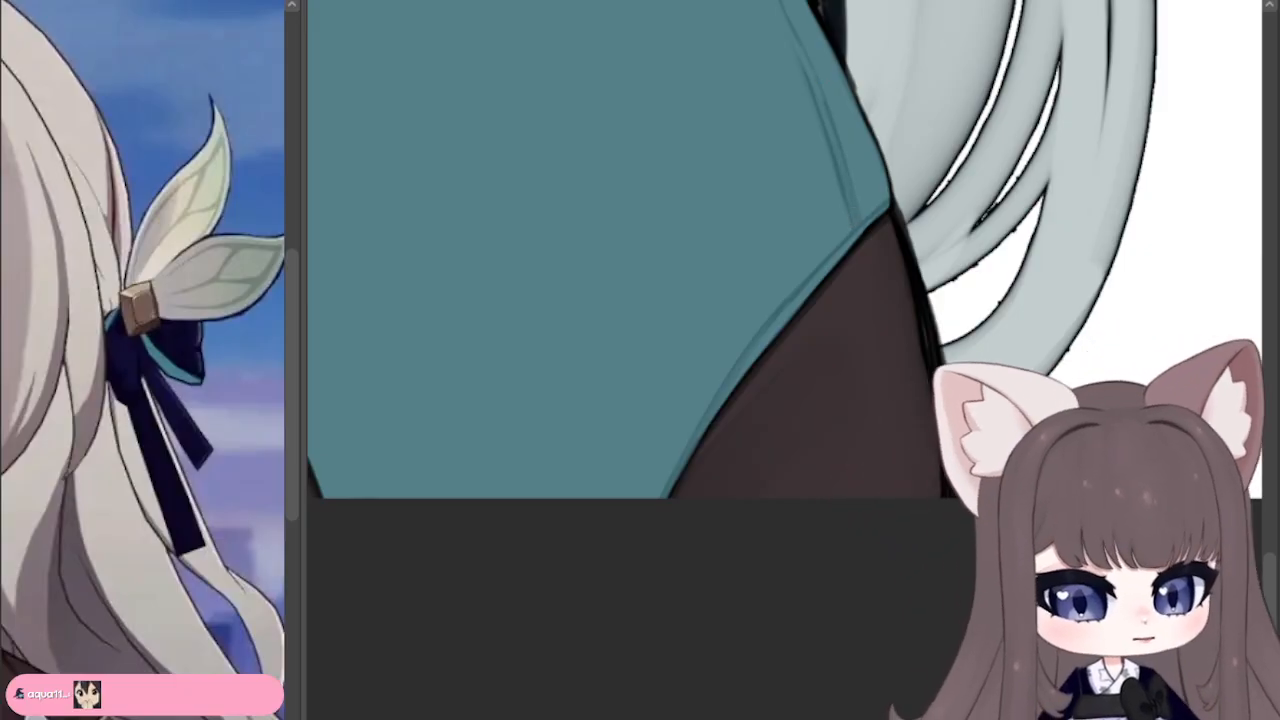
scroll(790, 388, down, 5)
drag(790, 388, 786, 645)
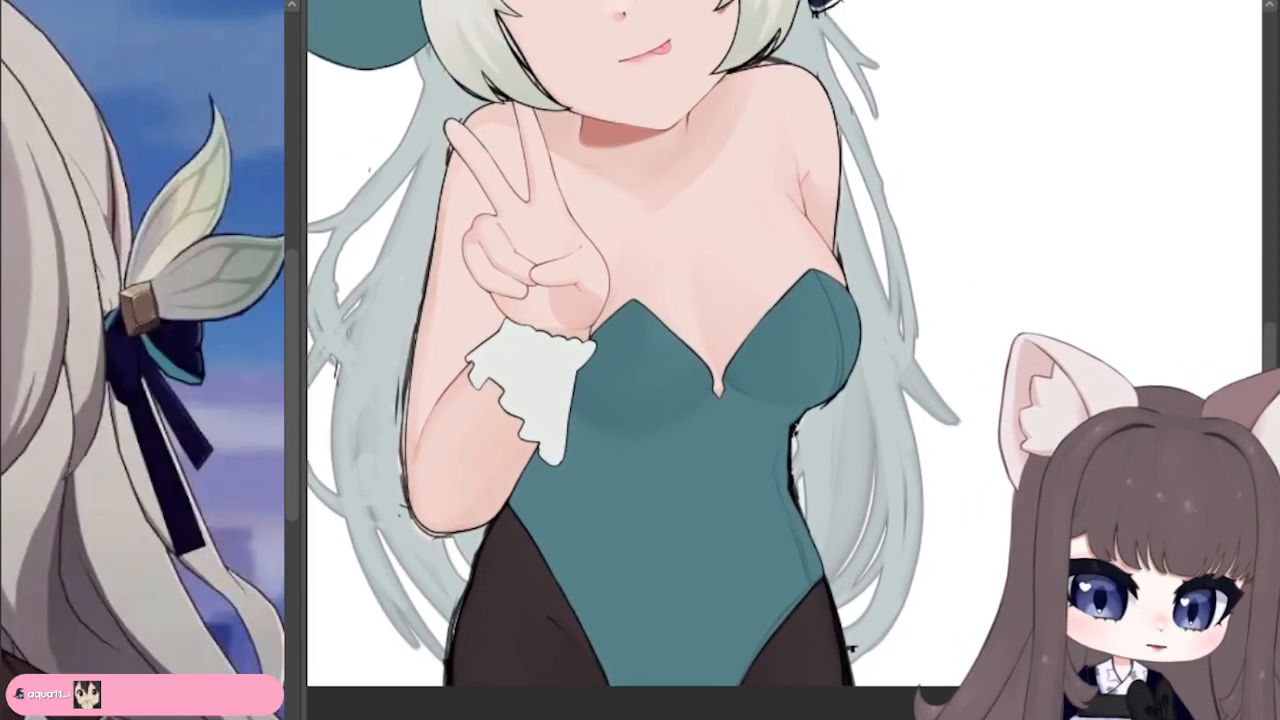
drag(815, 578, 760, 541)
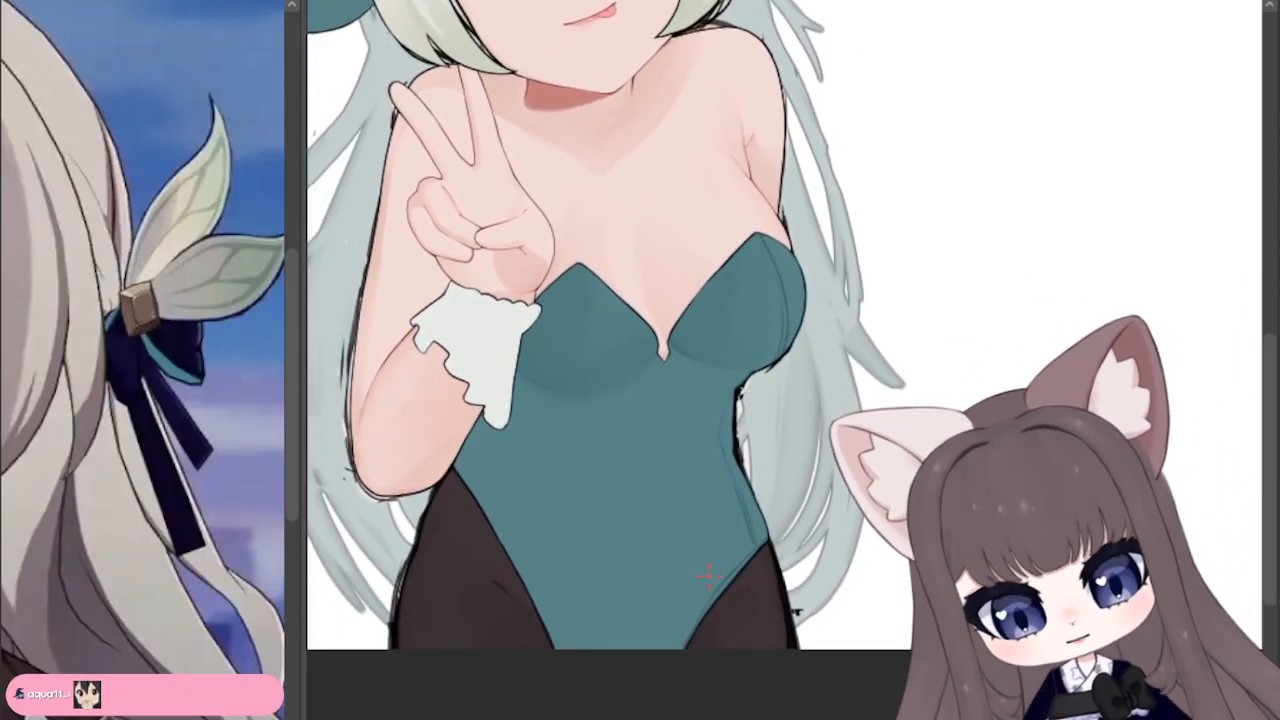
Step: Mesh-transform the bodysuit to narrow its crotch, shifting the lower end of the leg opening on the raised-hand side inward
scroll(708, 577, down, 5)
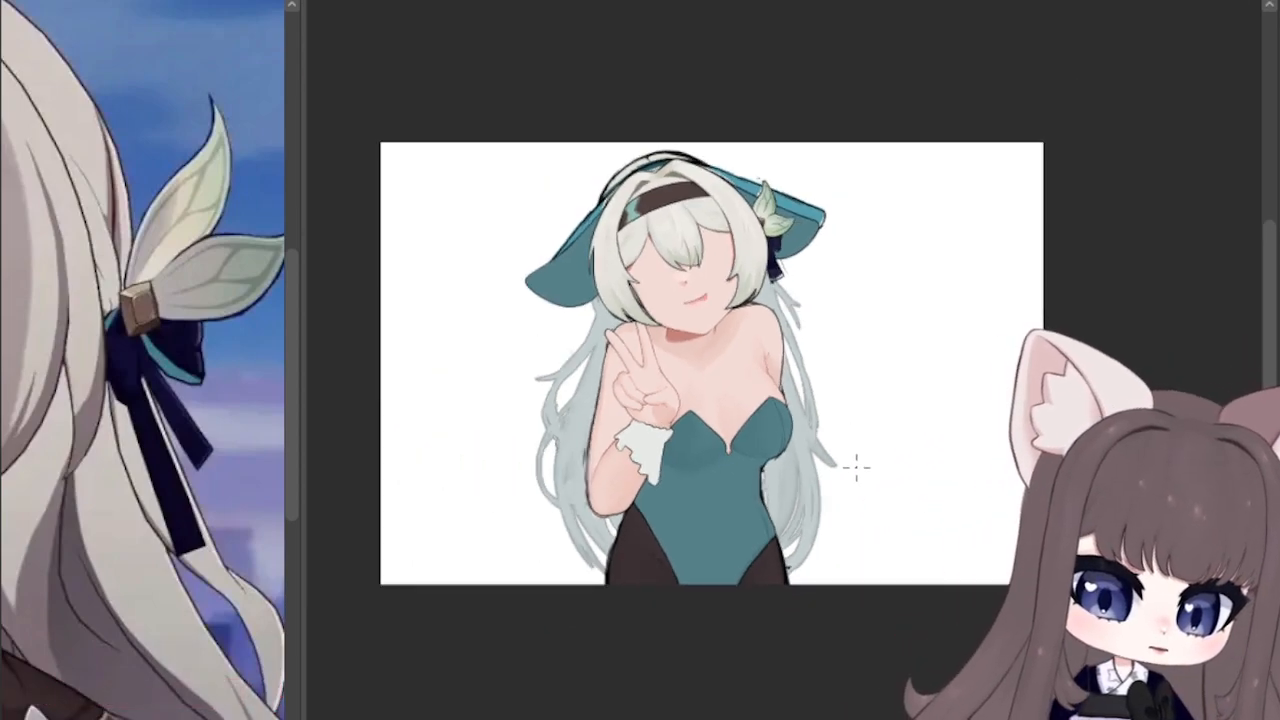
scroll(856, 466, up, 1)
scroll(808, 579, up, 5)
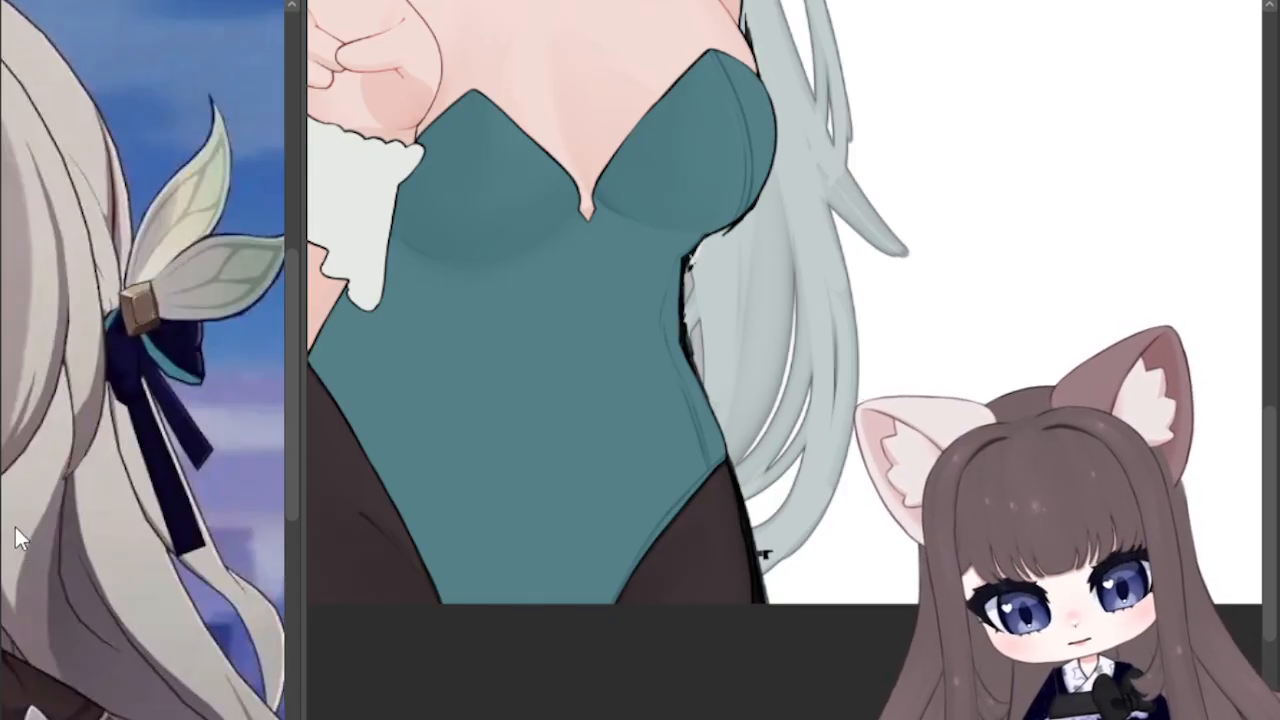
click(379, 453)
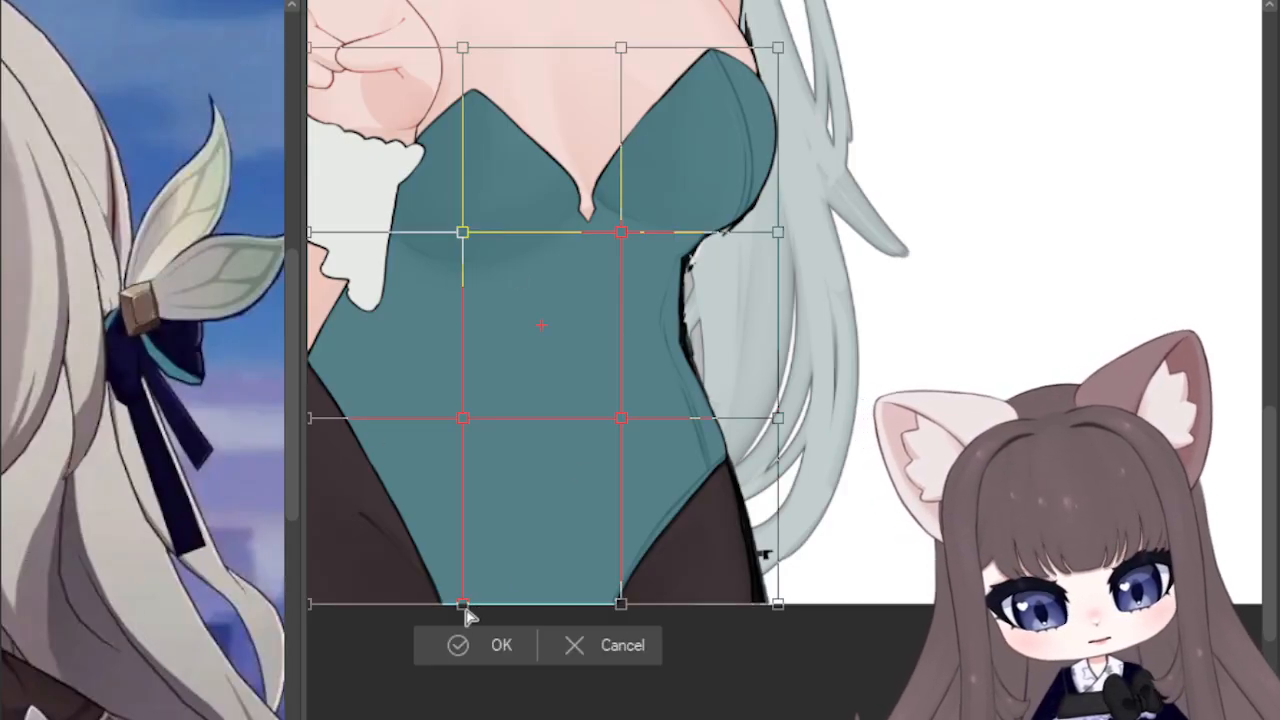
drag(464, 605, 485, 614)
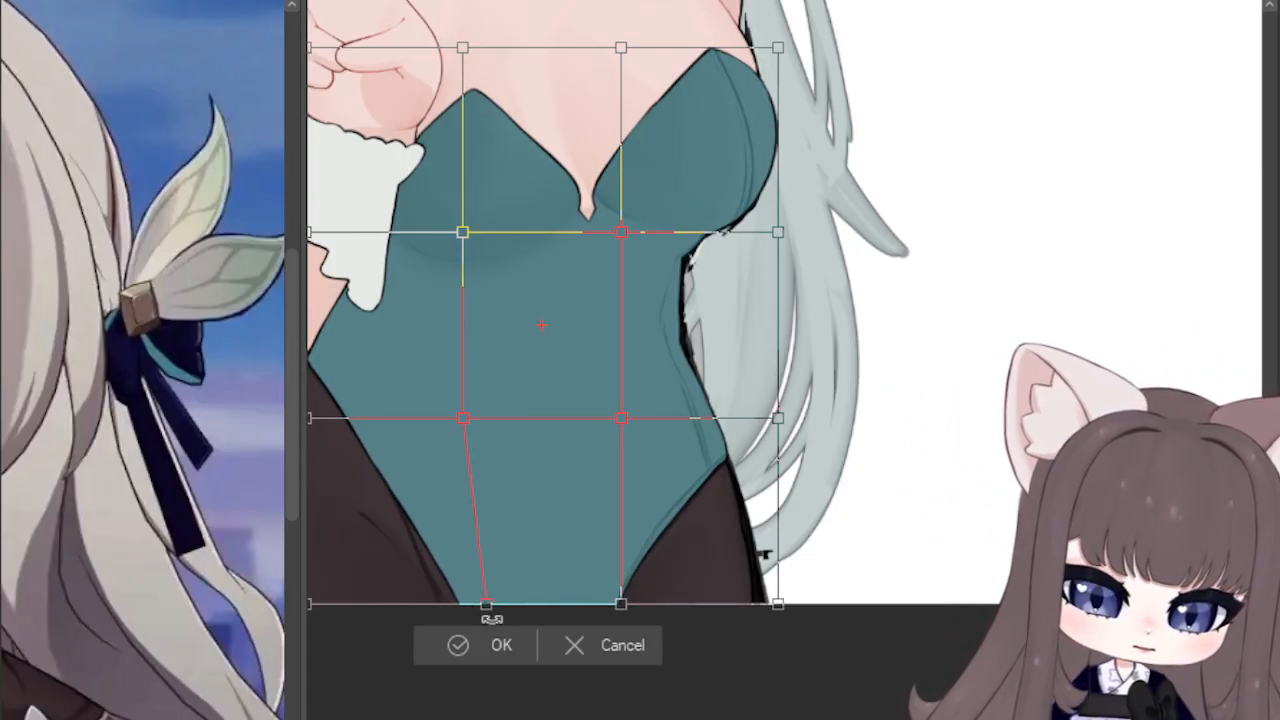
click(476, 647)
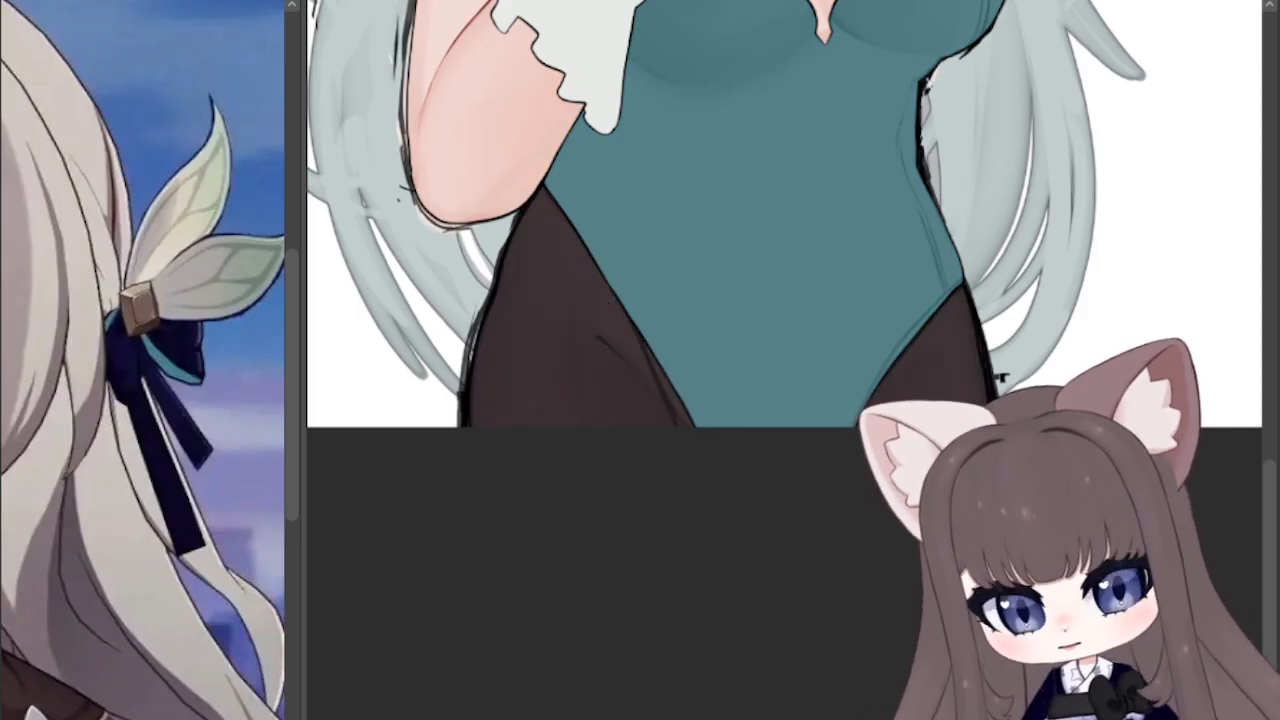
Step: Mesh-transform the dark stocking on the raised-hand side so its inner shading line follows the shifted leg opening
click(381, 451)
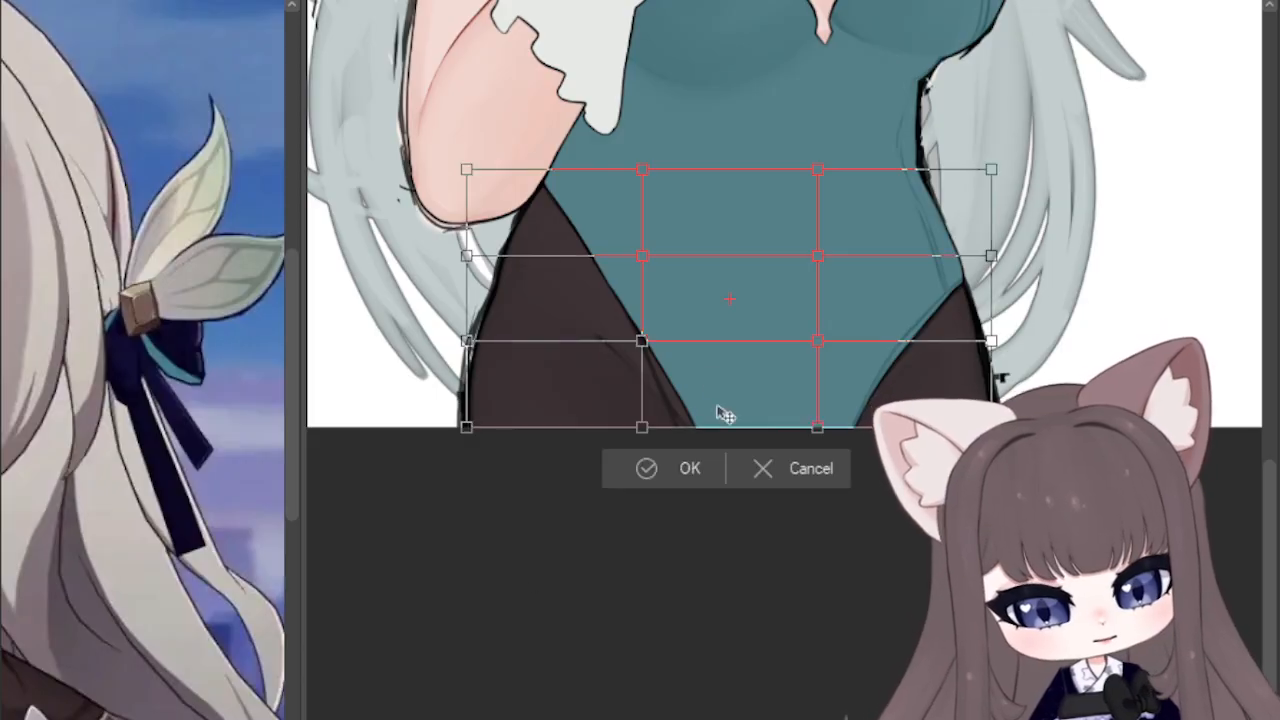
drag(643, 340, 680, 340)
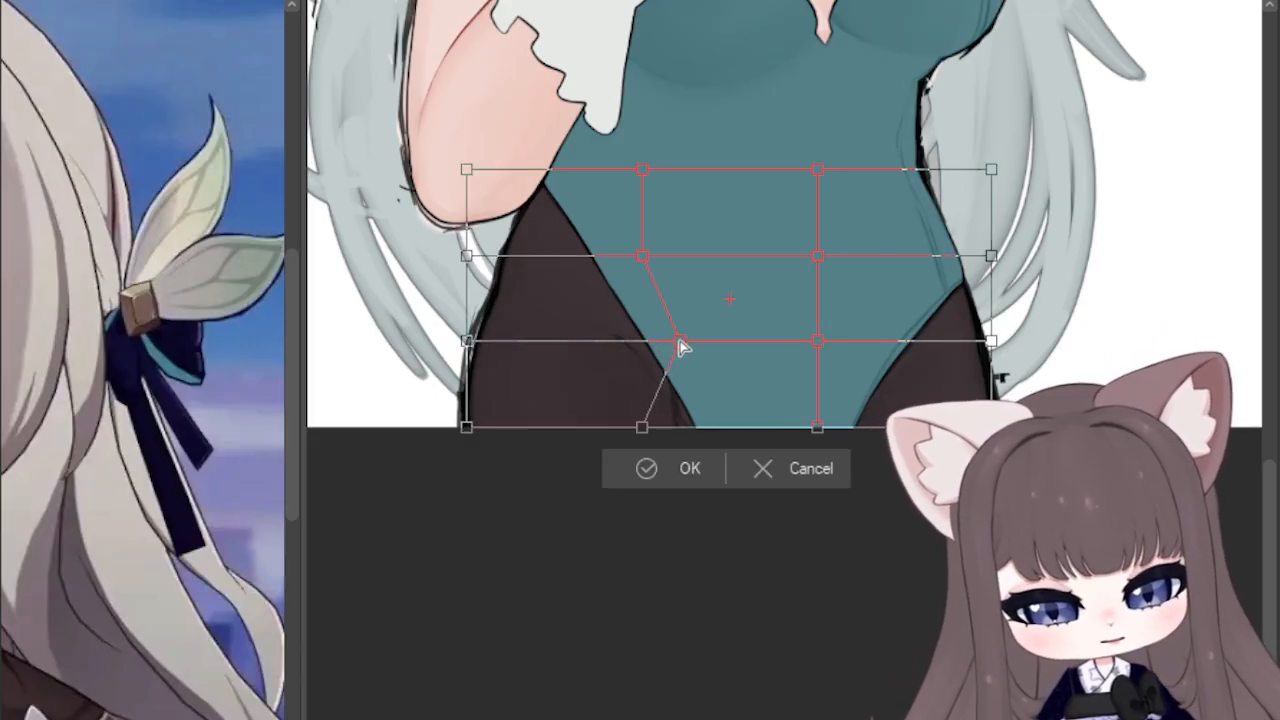
drag(643, 429, 673, 430)
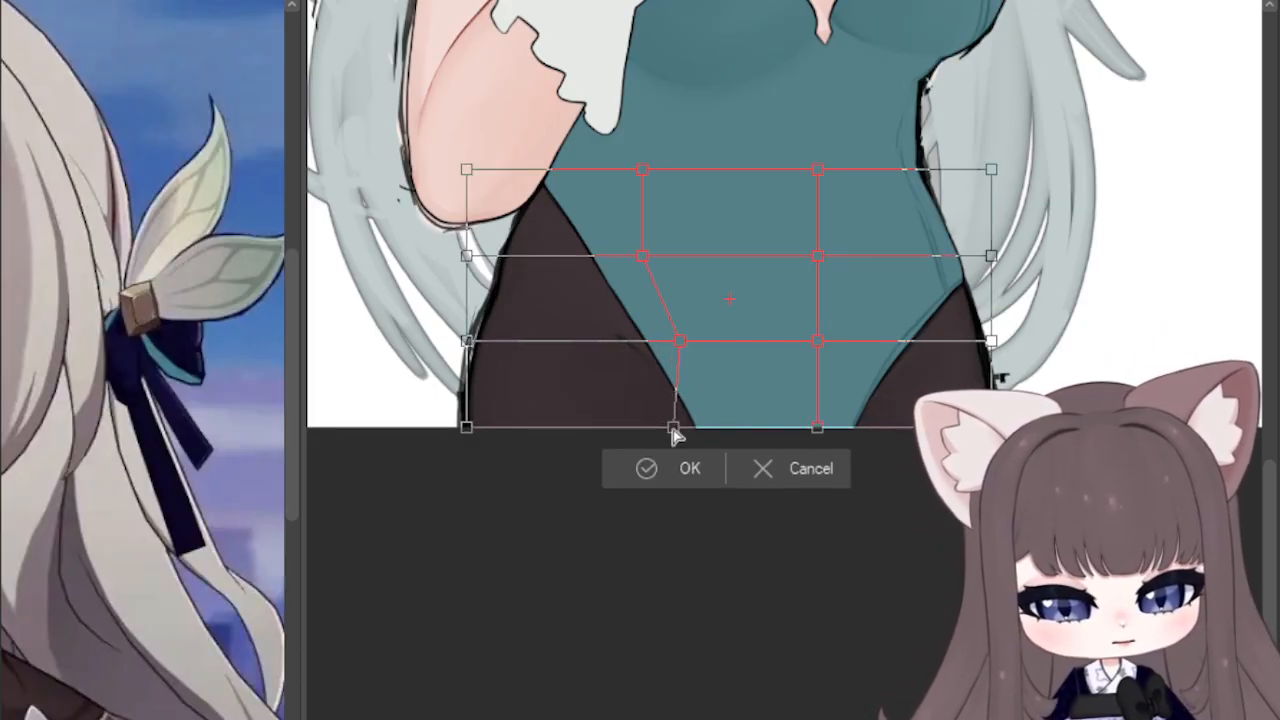
click(630, 466)
scroll(906, 291, down, 3)
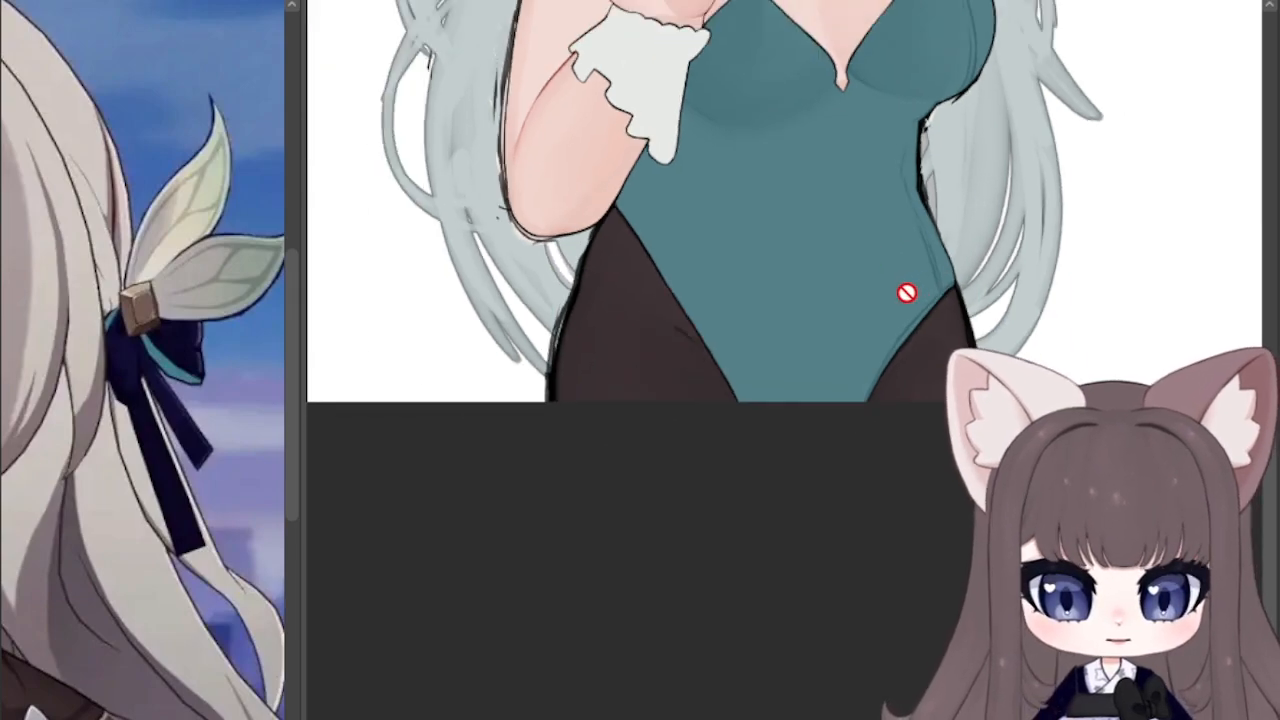
scroll(941, 523, down, 4)
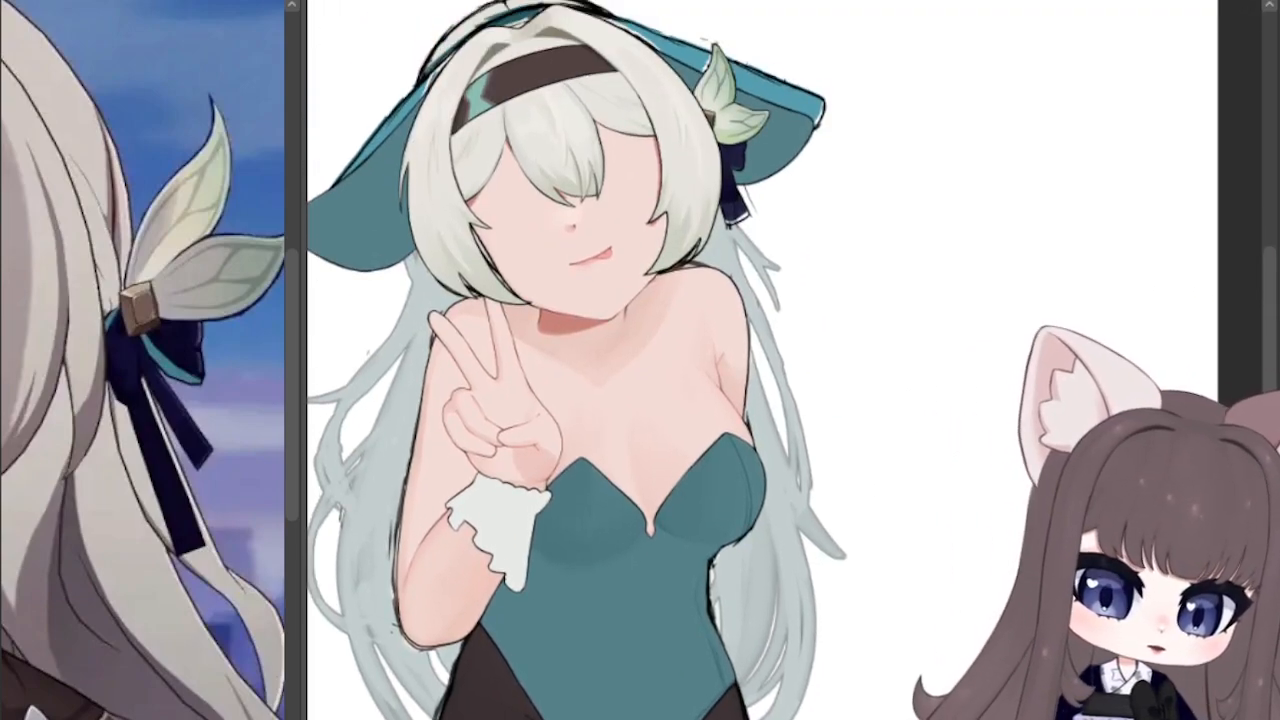
scroll(941, 523, up, 1)
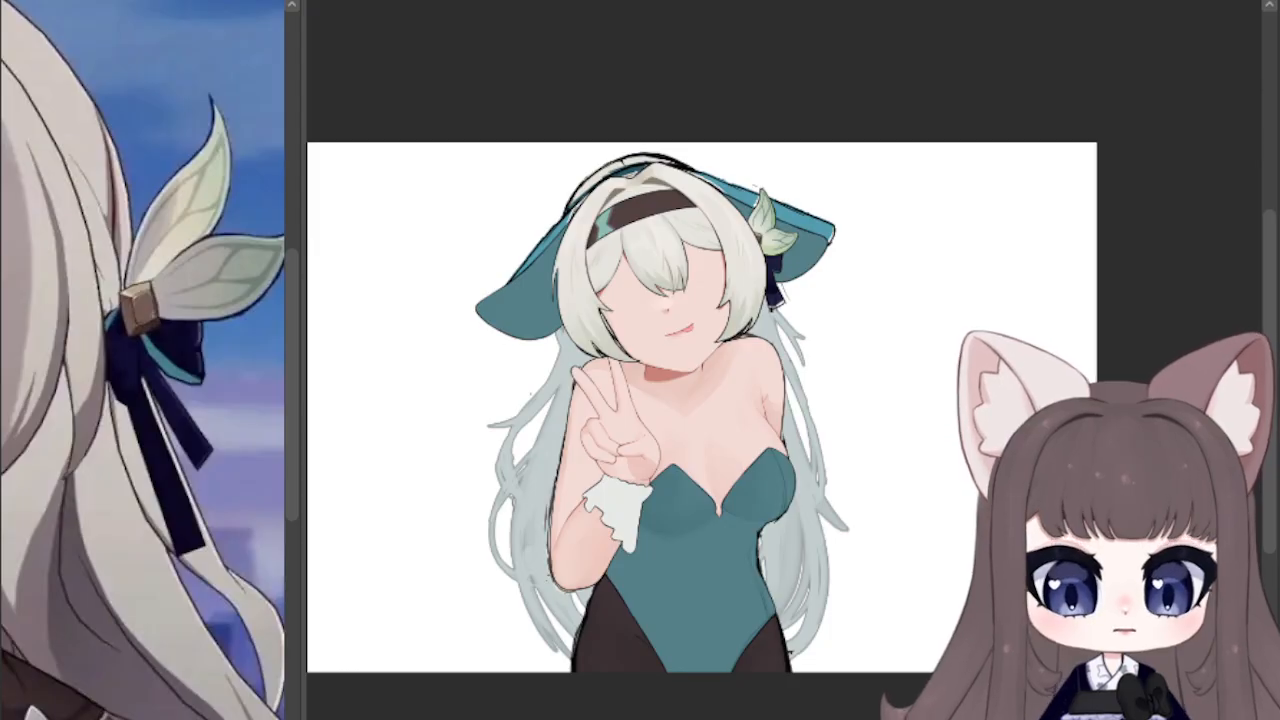
scroll(715, 586, up, 10)
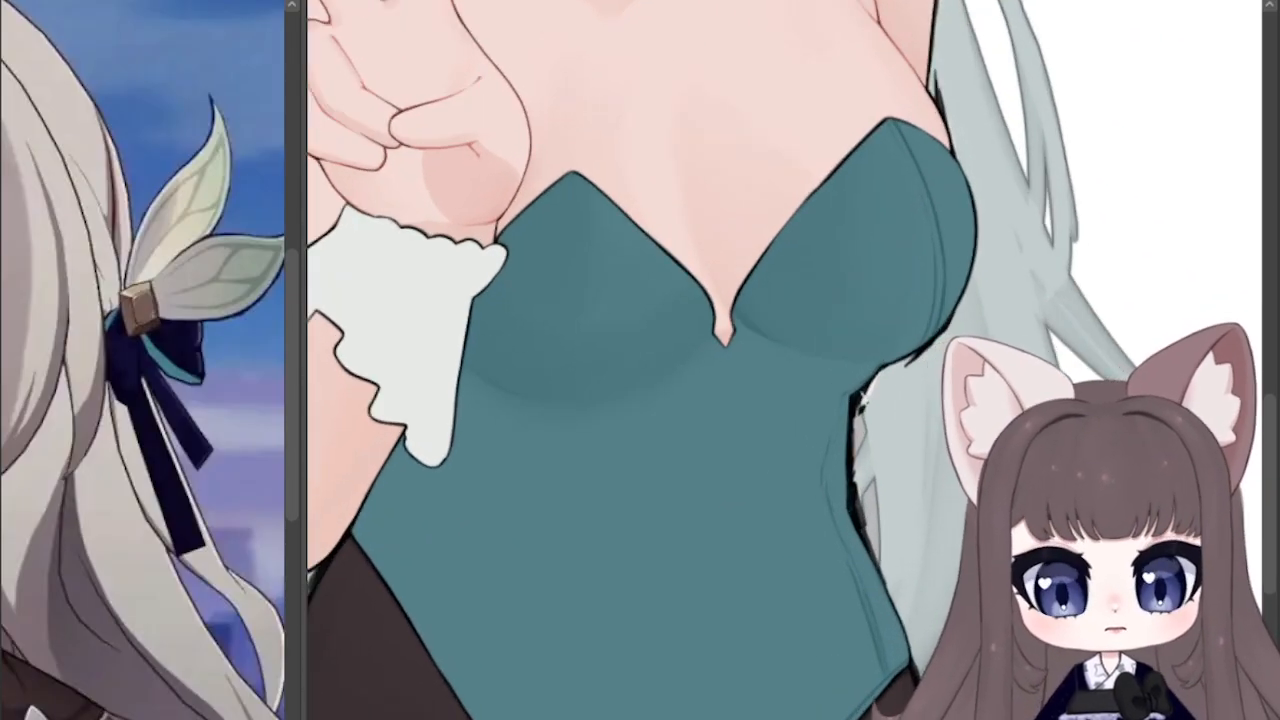
drag(700, 620, 637, 443)
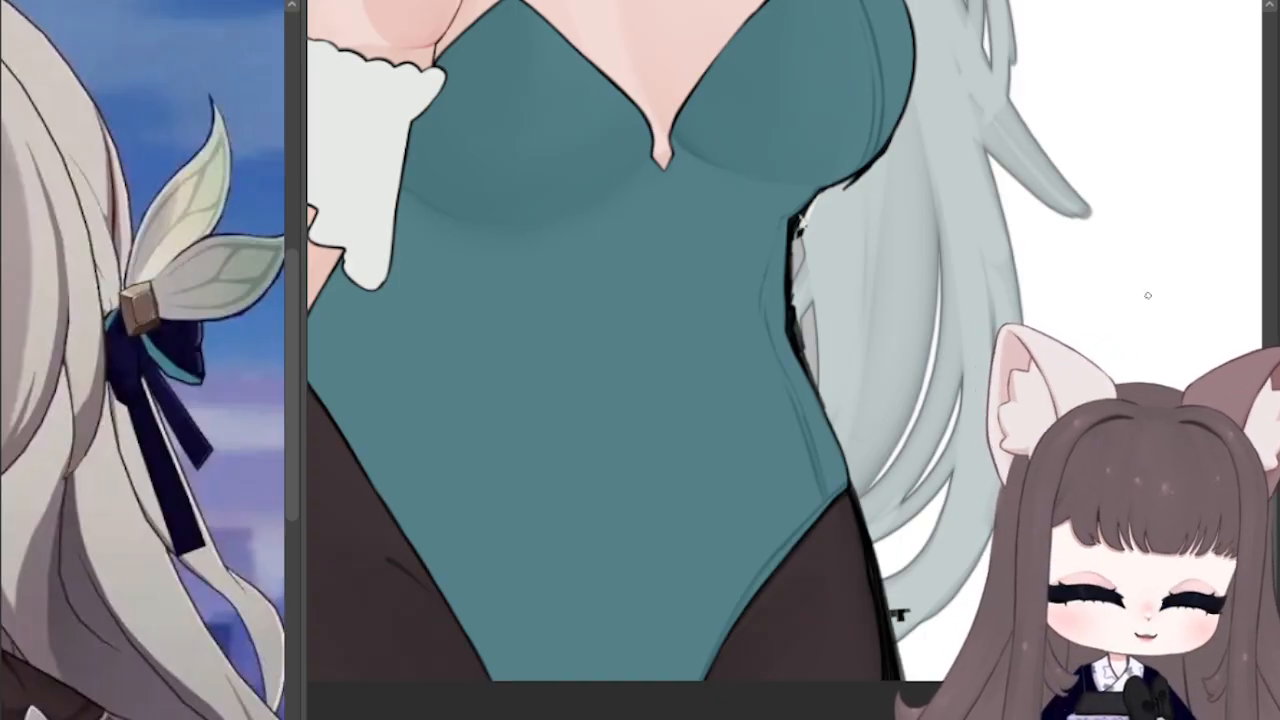
drag(900, 380, 948, 587)
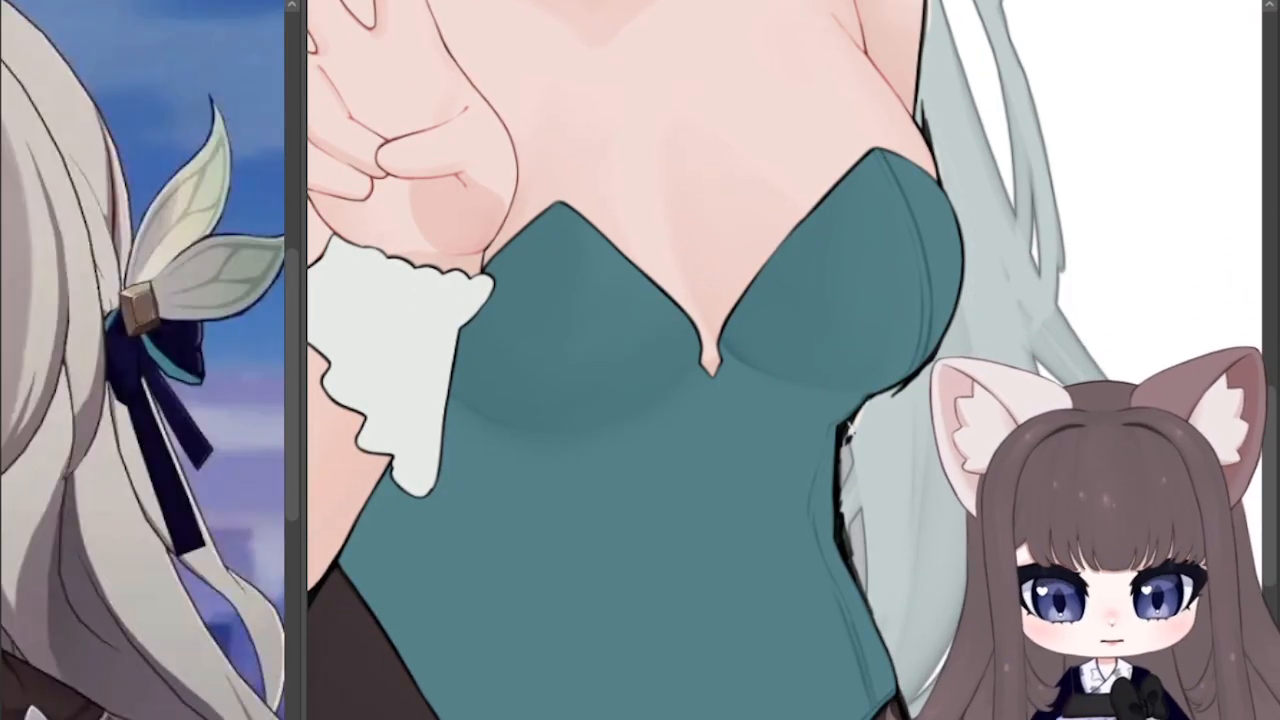
drag(548, 432, 570, 168)
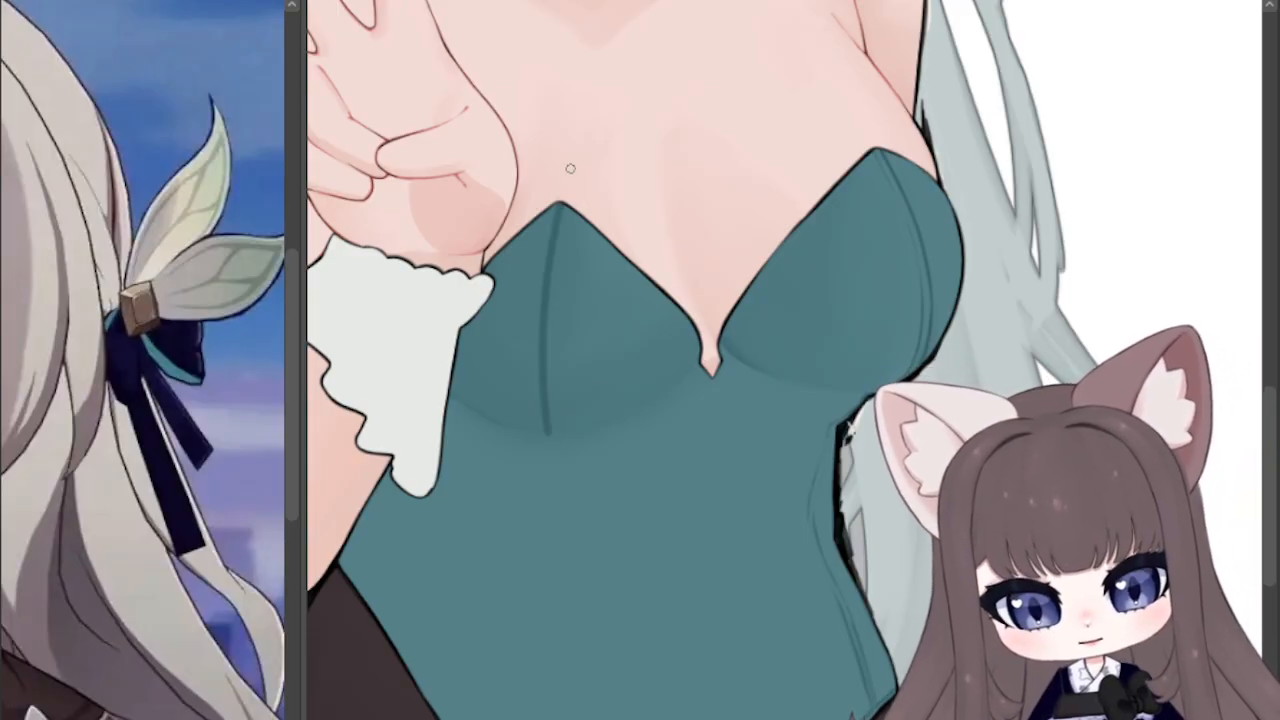
drag(700, 420, 703, 212)
key(ctrl+z)
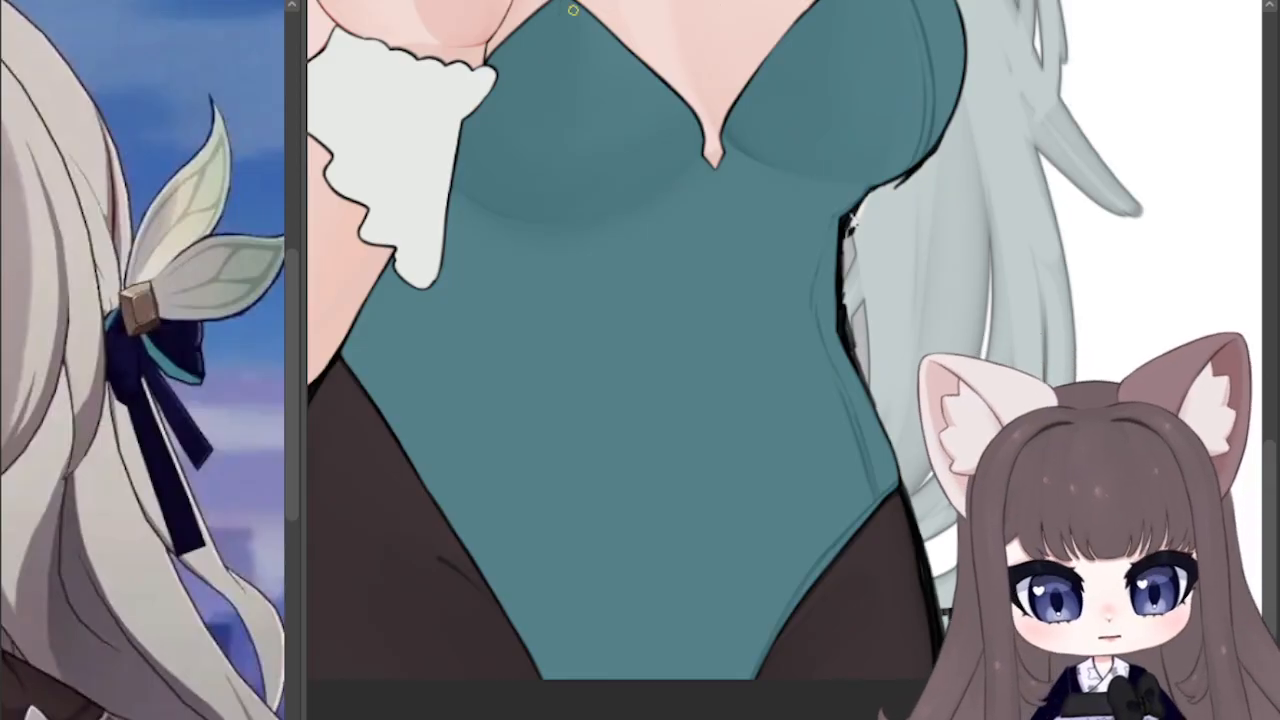
Step: Draw a dark teal seam from the peak of the cup beside the raised hand down the torso to the leg opening
mouse_move(565, 2)
mouse_down()
mouse_move(554, 212)
mouse_move(556, 108)
mouse_up()
drag(549, 220, 496, 553)
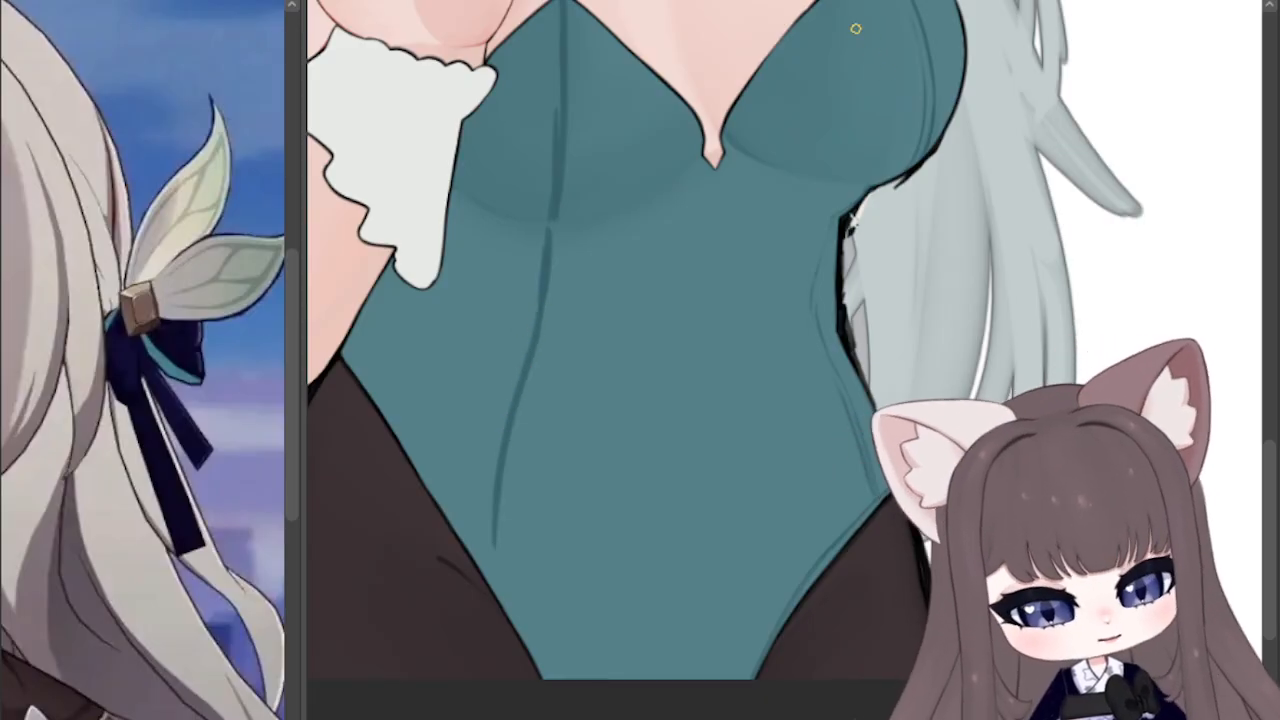
key(ctrl+z)
mouse_move(537, 307)
mouse_down()
mouse_move(534, 434)
mouse_move(494, 578)
mouse_up()
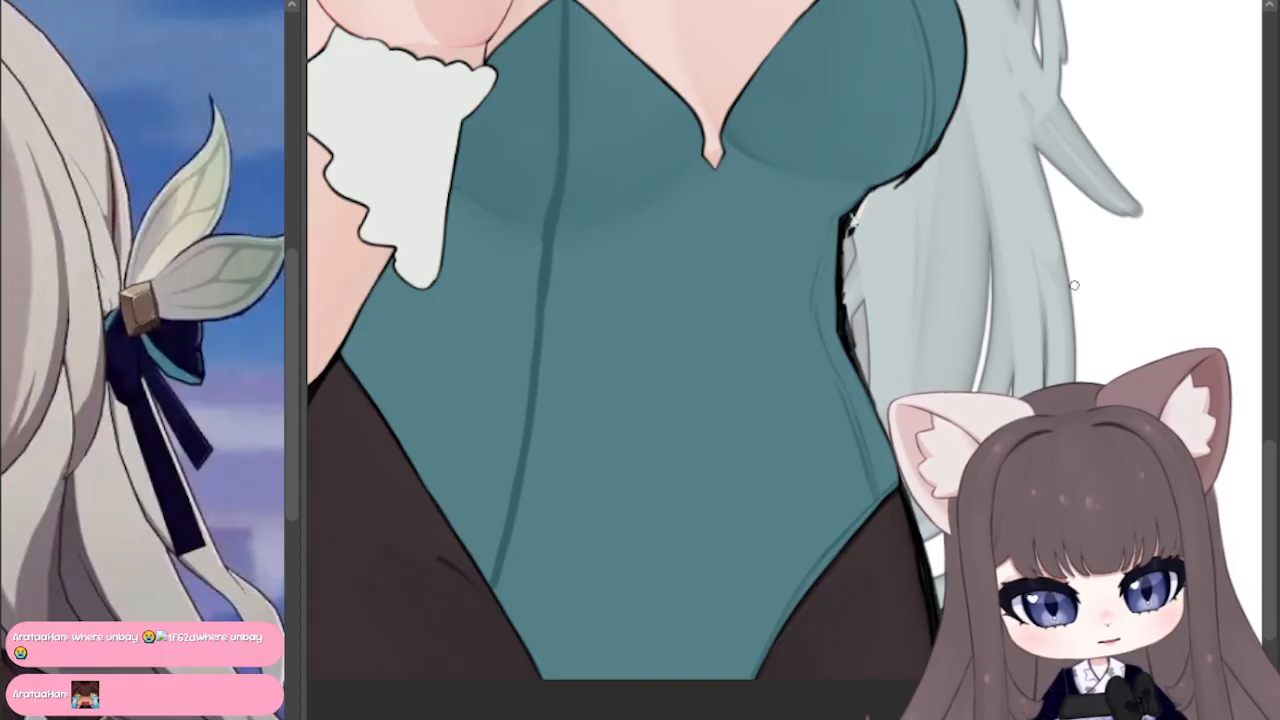
Step: Refine the new seam's bend under the cup and add faint soft shading to the midriff beside it
drag(1074, 285, 981, 514)
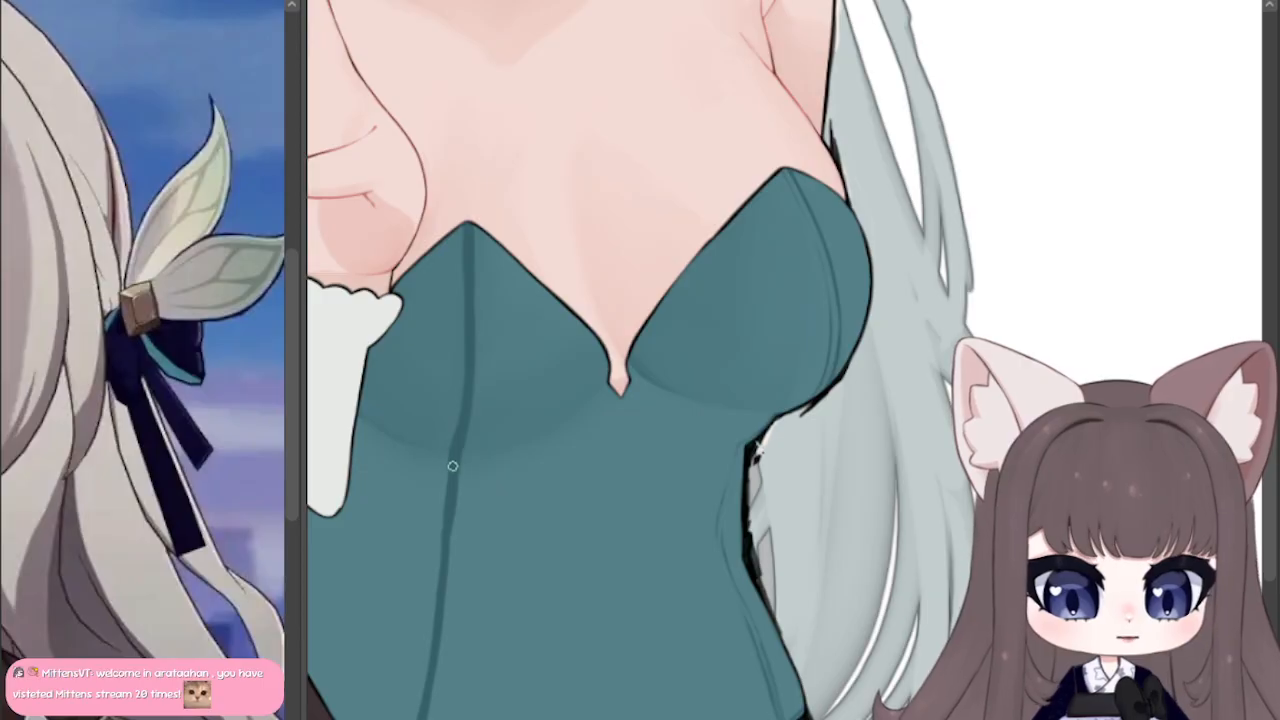
drag(453, 465, 444, 648)
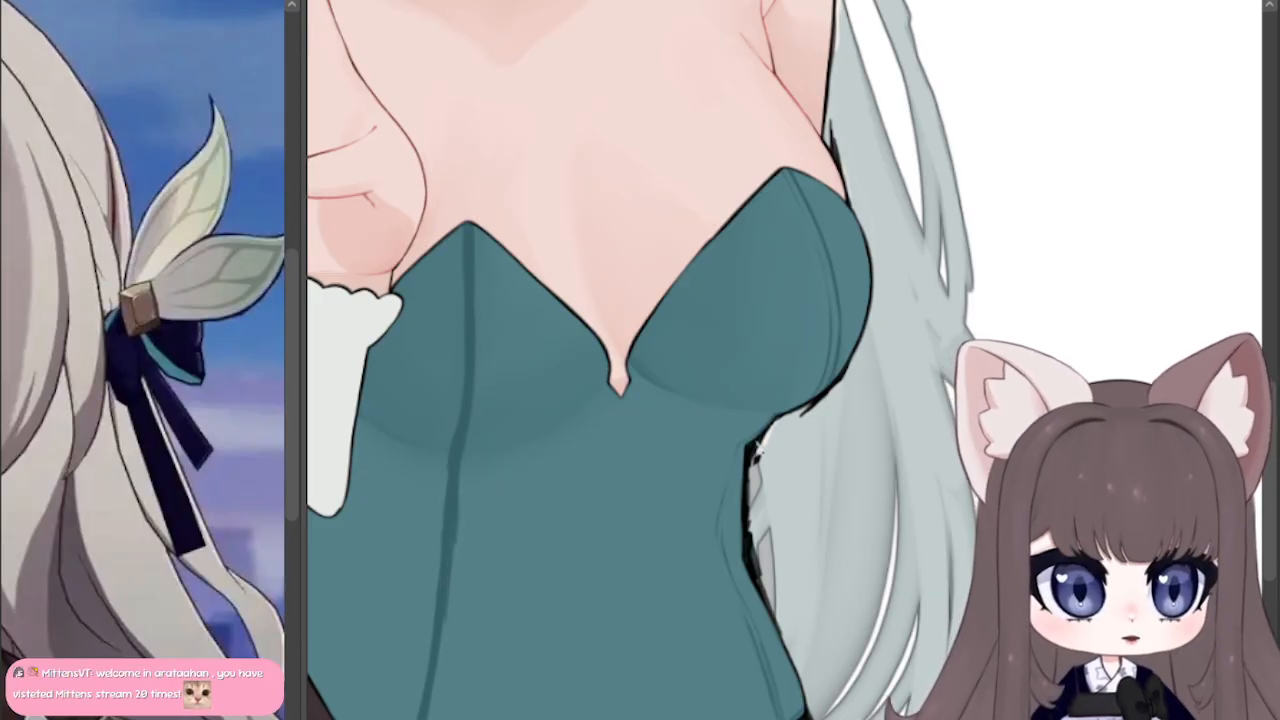
drag(470, 545, 583, 352)
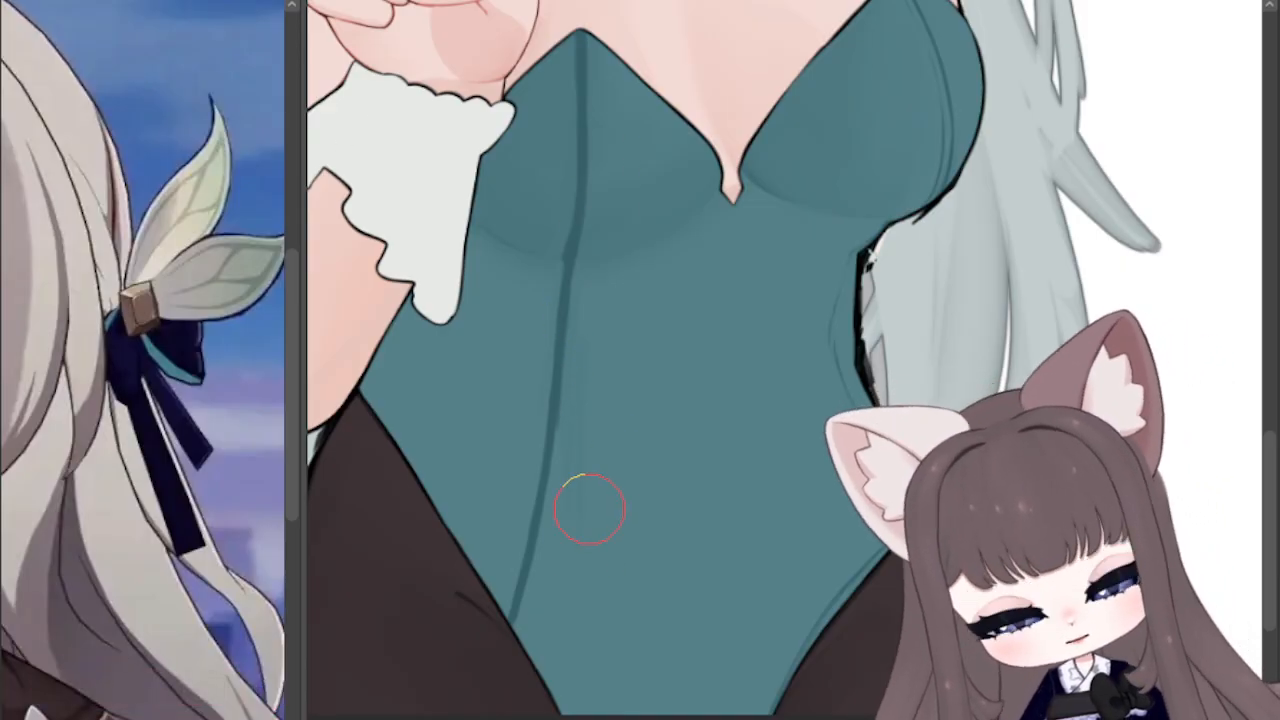
drag(588, 508, 614, 374)
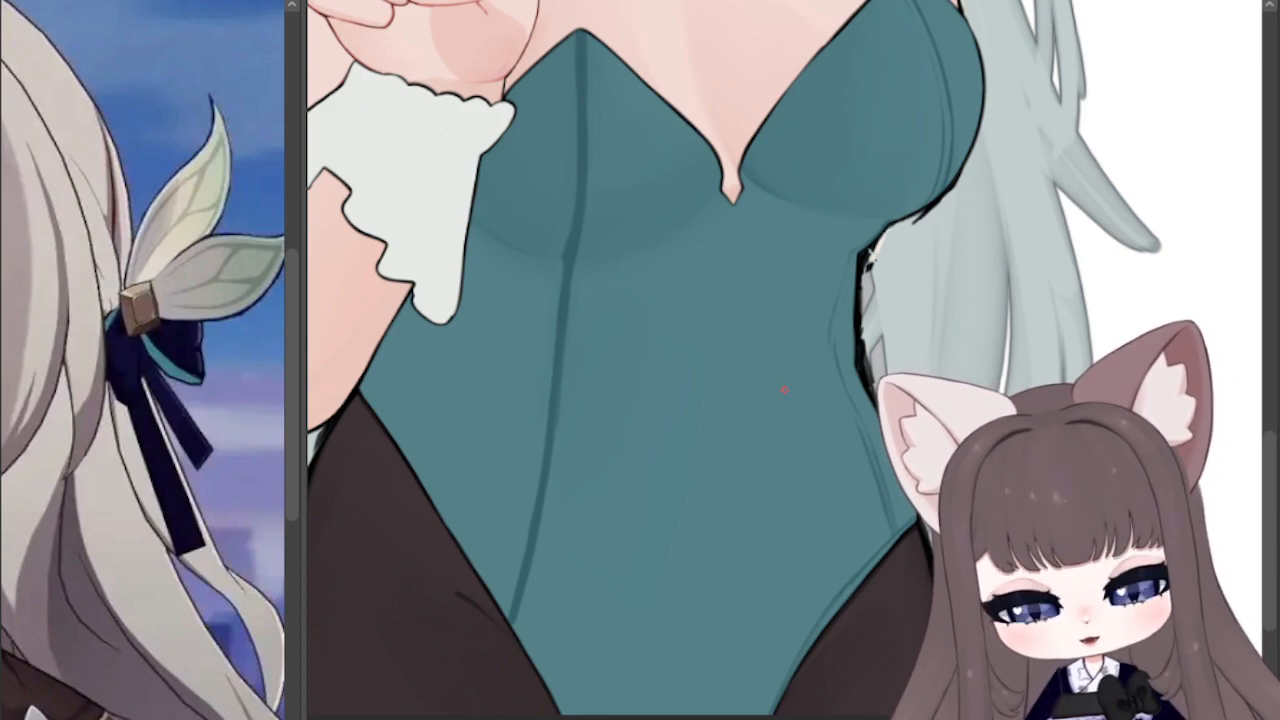
Step: Paint lighter teal inside the seam on the cup beside the raised hand, leaving thin dark edges from peak to underside
drag(580, 36, 582, 148)
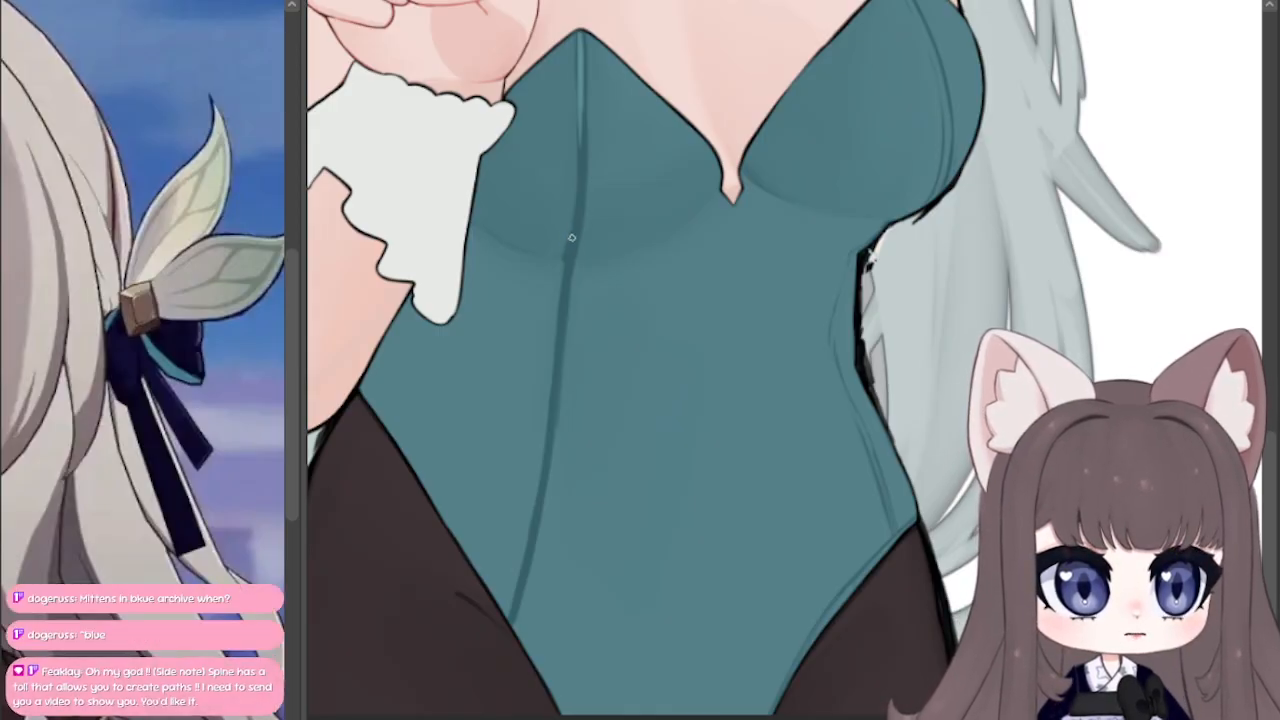
drag(569, 254, 584, 94)
drag(582, 34, 581, 196)
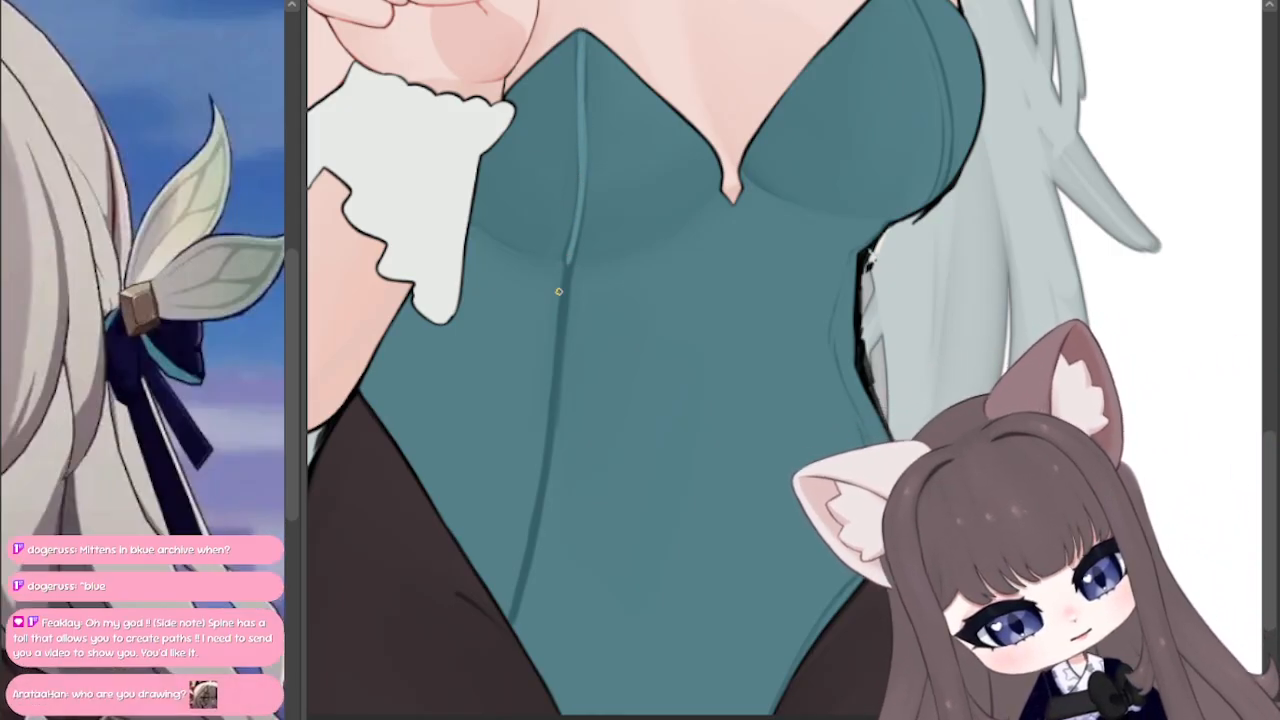
Step: Continue the lighter teal centre down the torso seam to the leg opening and even out its thin dark edges
drag(510, 623, 566, 283)
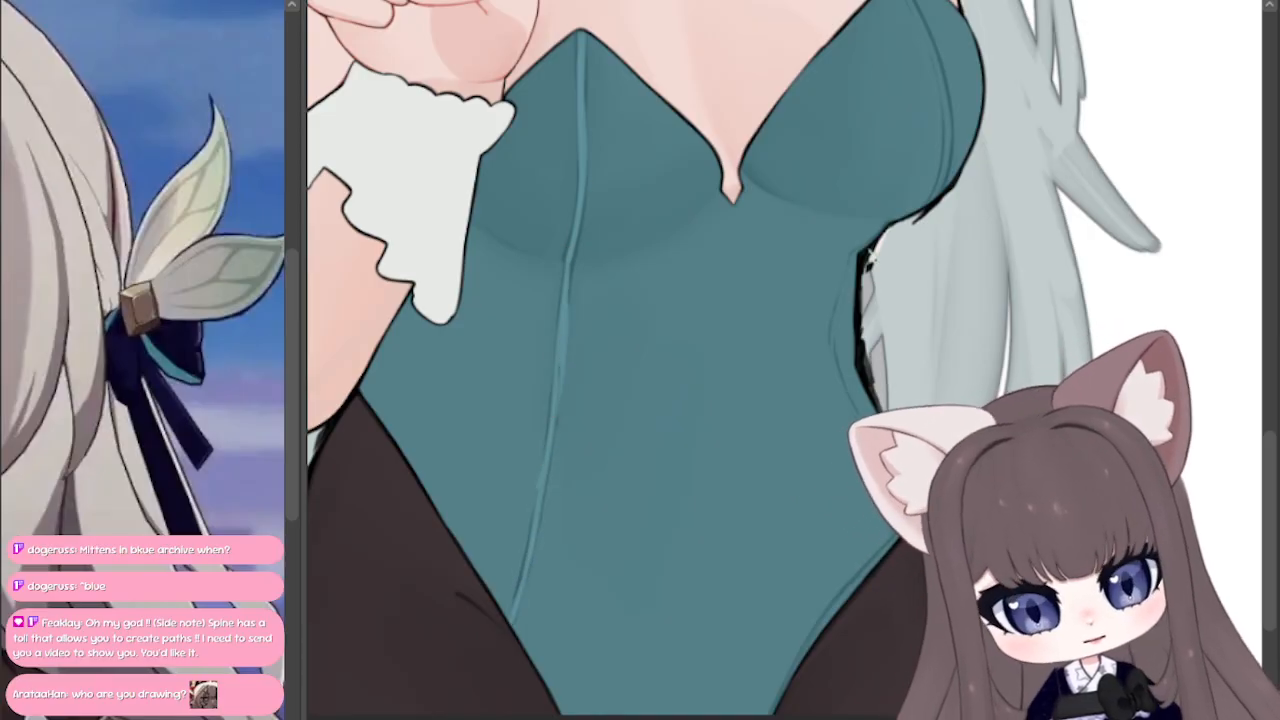
drag(559, 414, 568, 264)
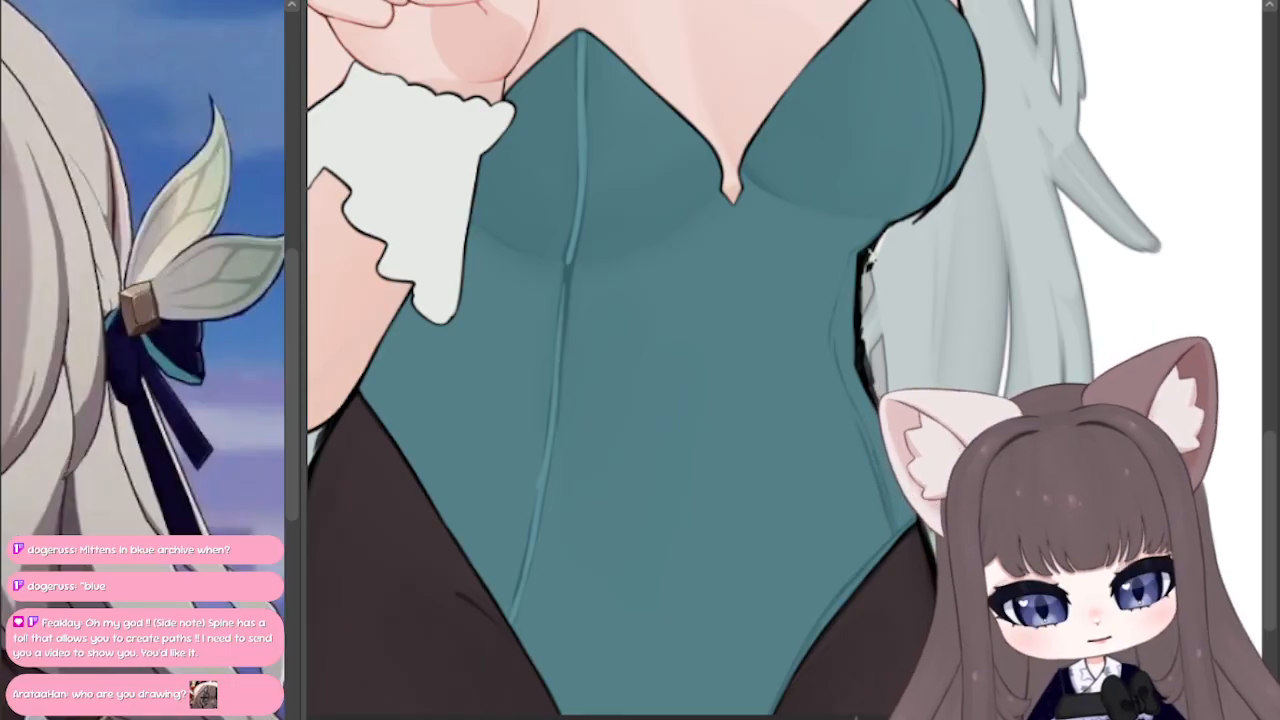
mouse_move(540, 487)
mouse_down()
mouse_move(569, 264)
mouse_move(557, 355)
mouse_up()
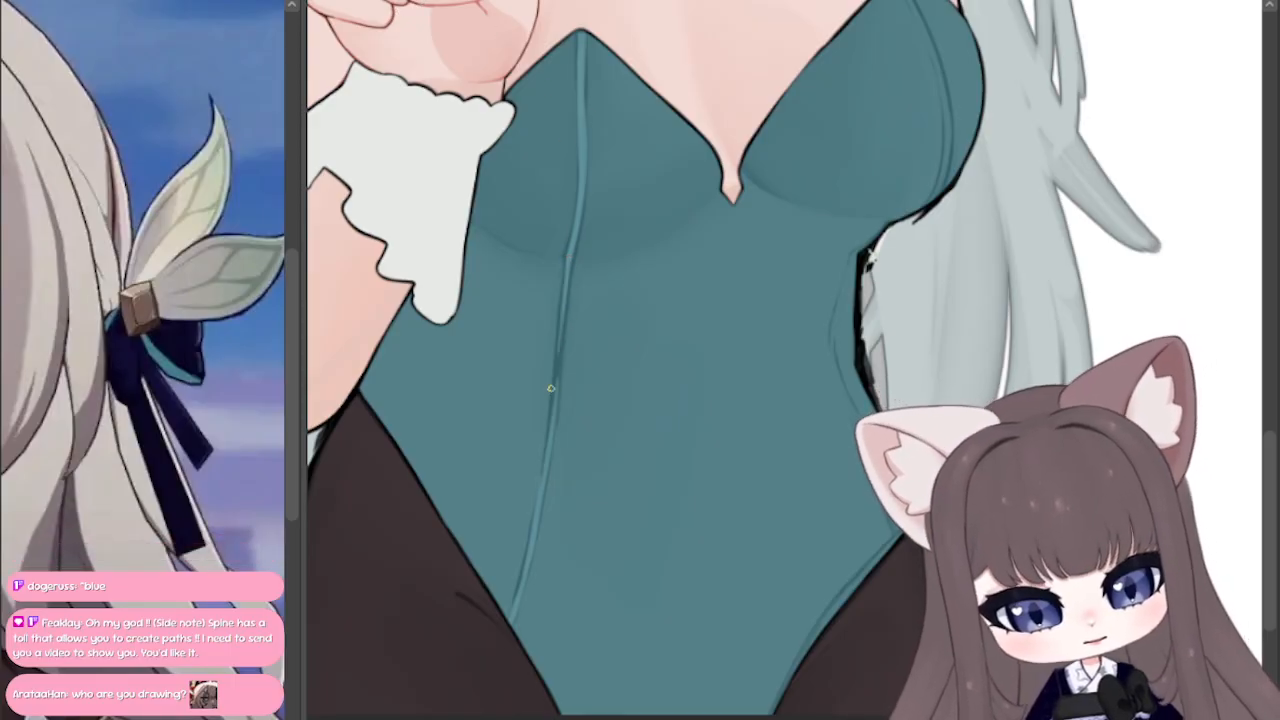
drag(564, 306, 555, 386)
drag(560, 340, 556, 394)
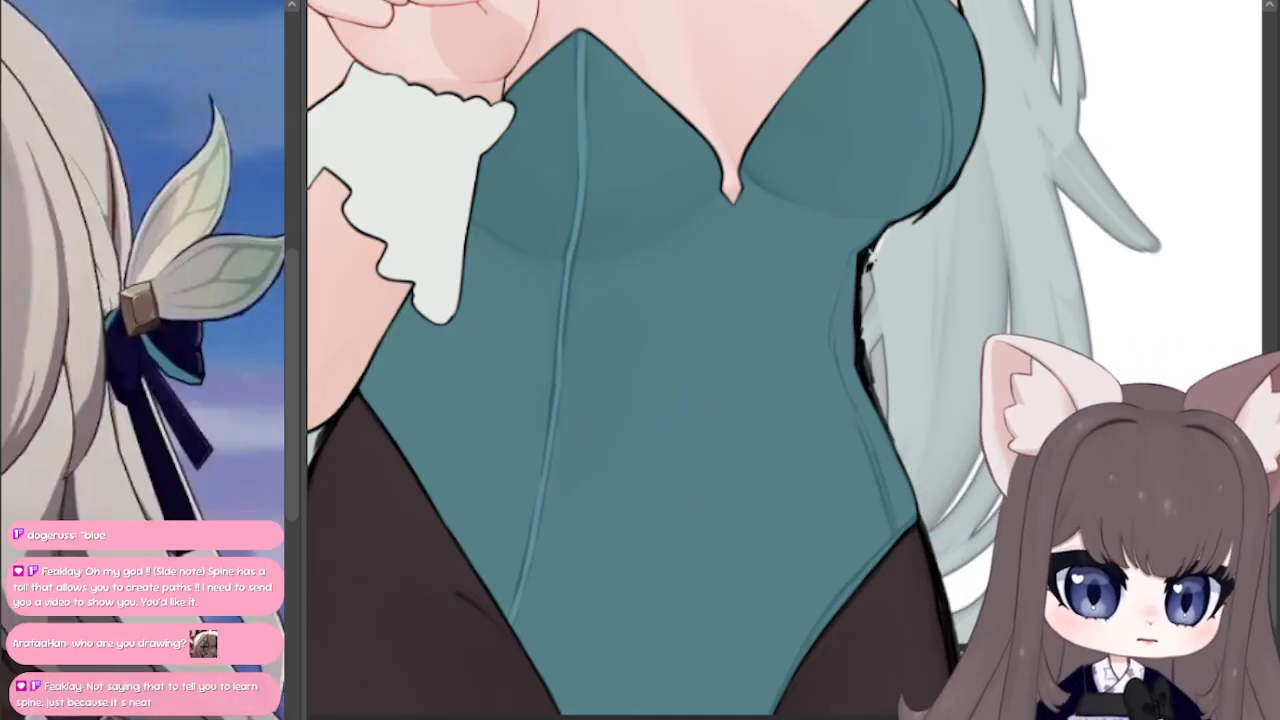
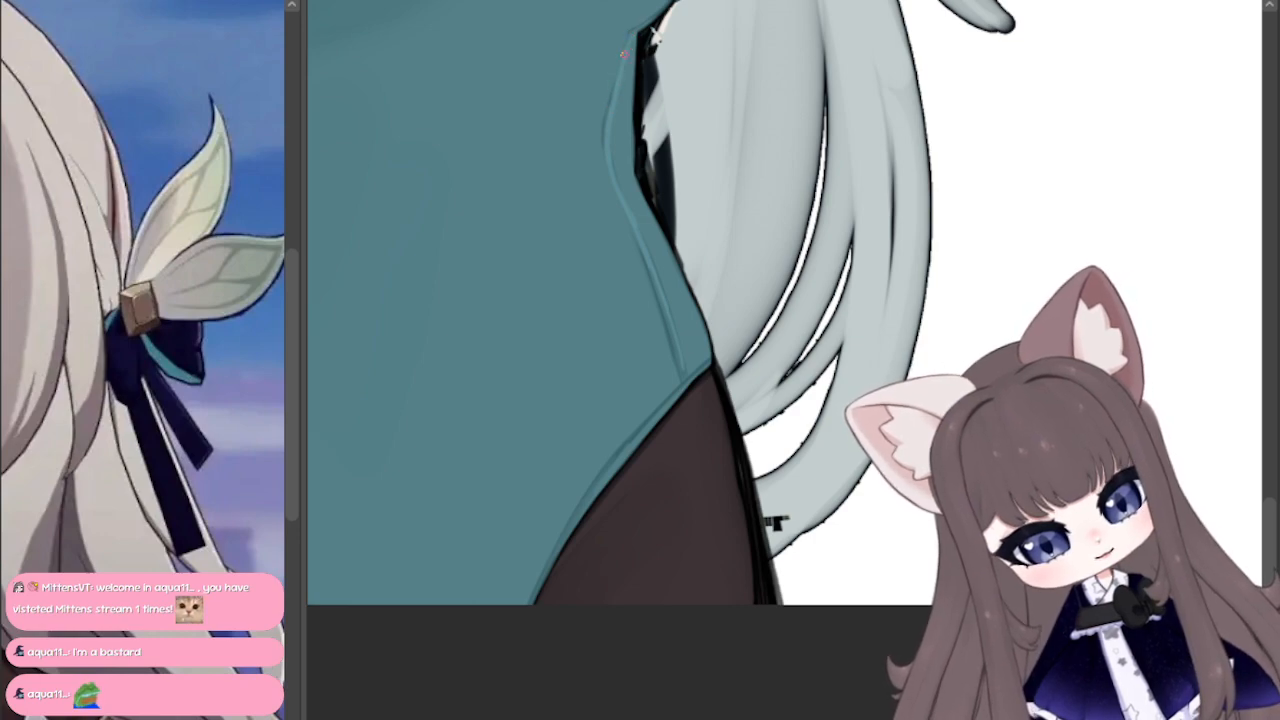
Step: Paint lighter teal inside the seam on the cup beside the long hair, starting at the cup's peak and keeping its edges dark
mouse_move(674, 320)
mouse_down()
mouse_move(360, 656)
mouse_move(594, 694)
mouse_move(594, 674)
mouse_up()
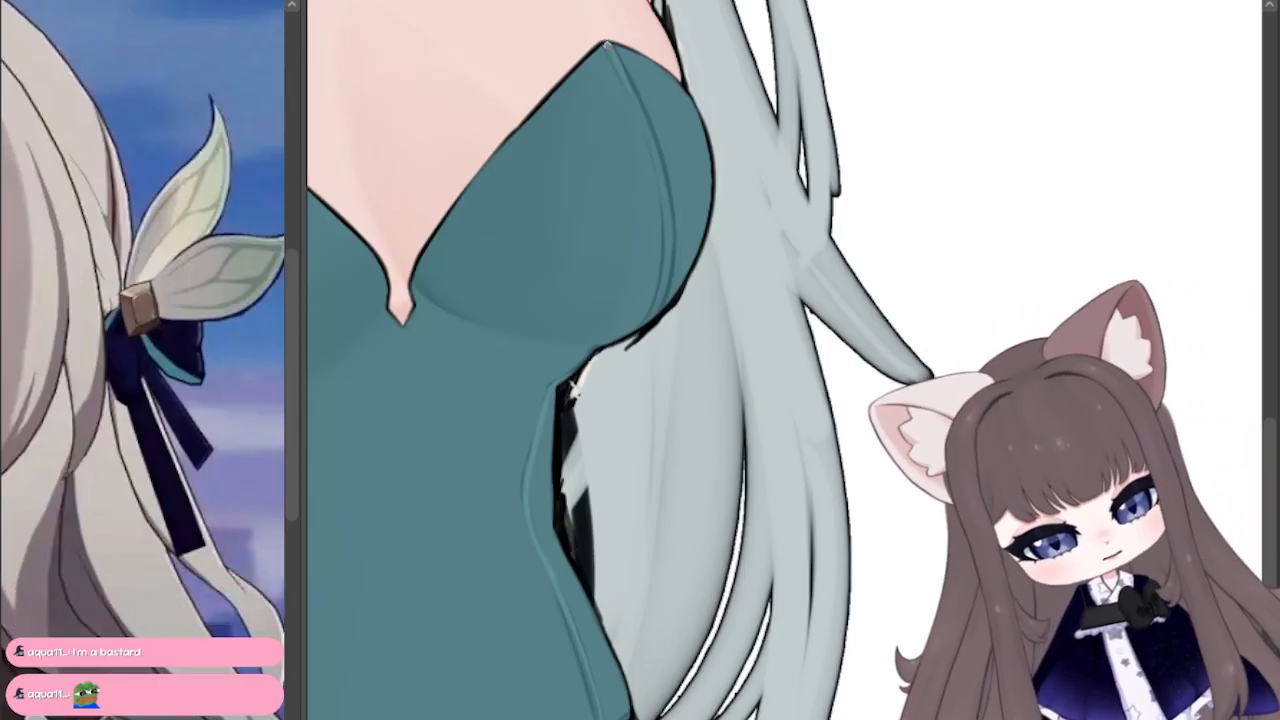
drag(627, 72, 650, 138)
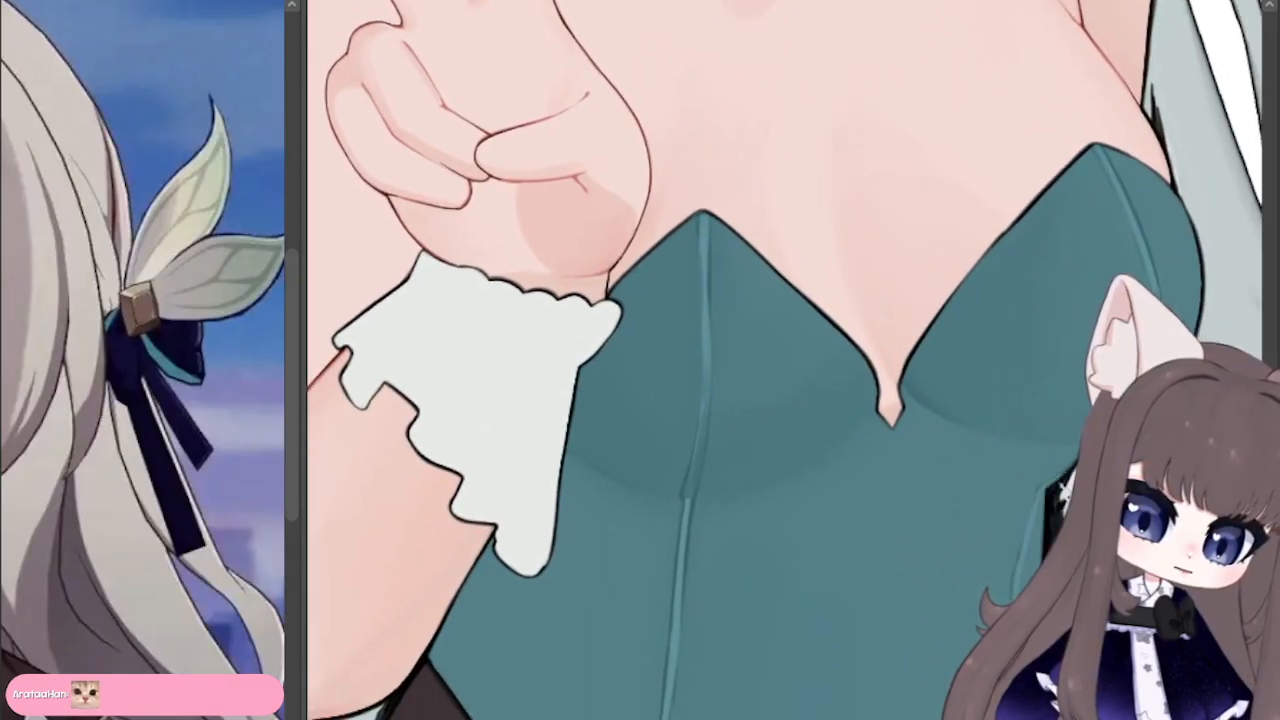
drag(850, 610, 795, 118)
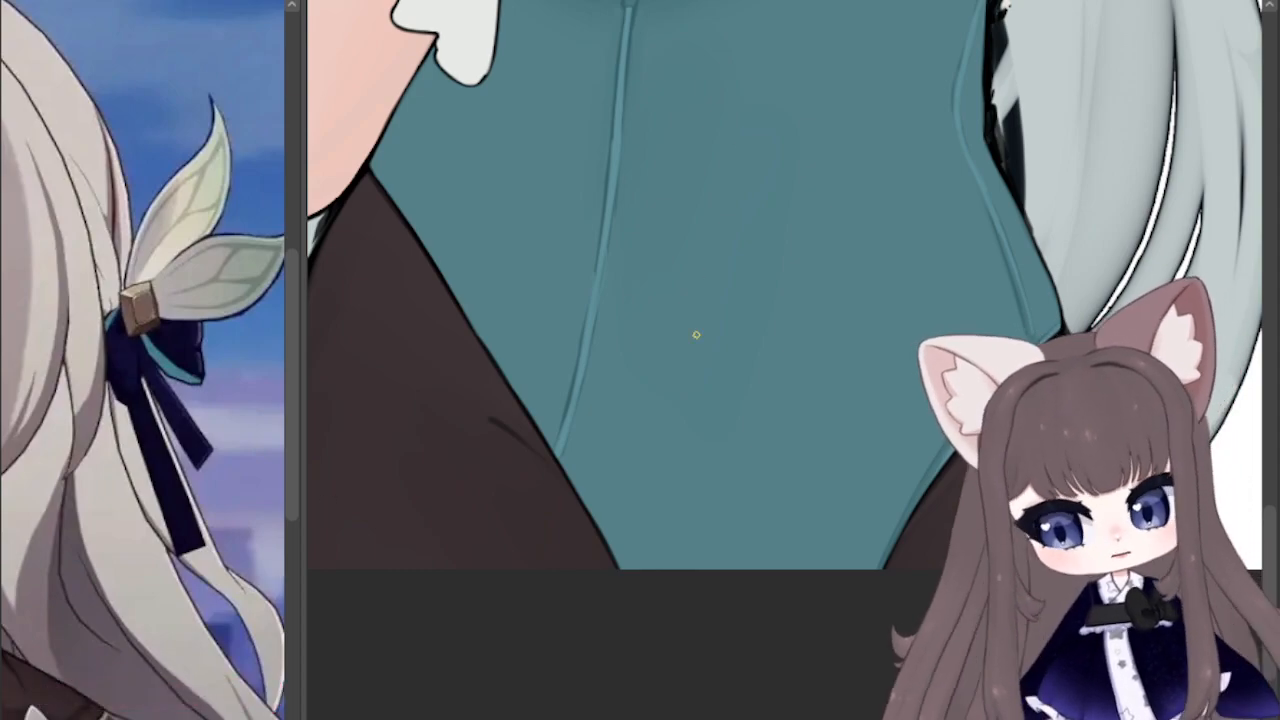
Step: Add a thin teal trim with a darker edge along the bodysuit's leg opening, from the raised arm's elbow to the canvas edge
scroll(785, 360, up, 10)
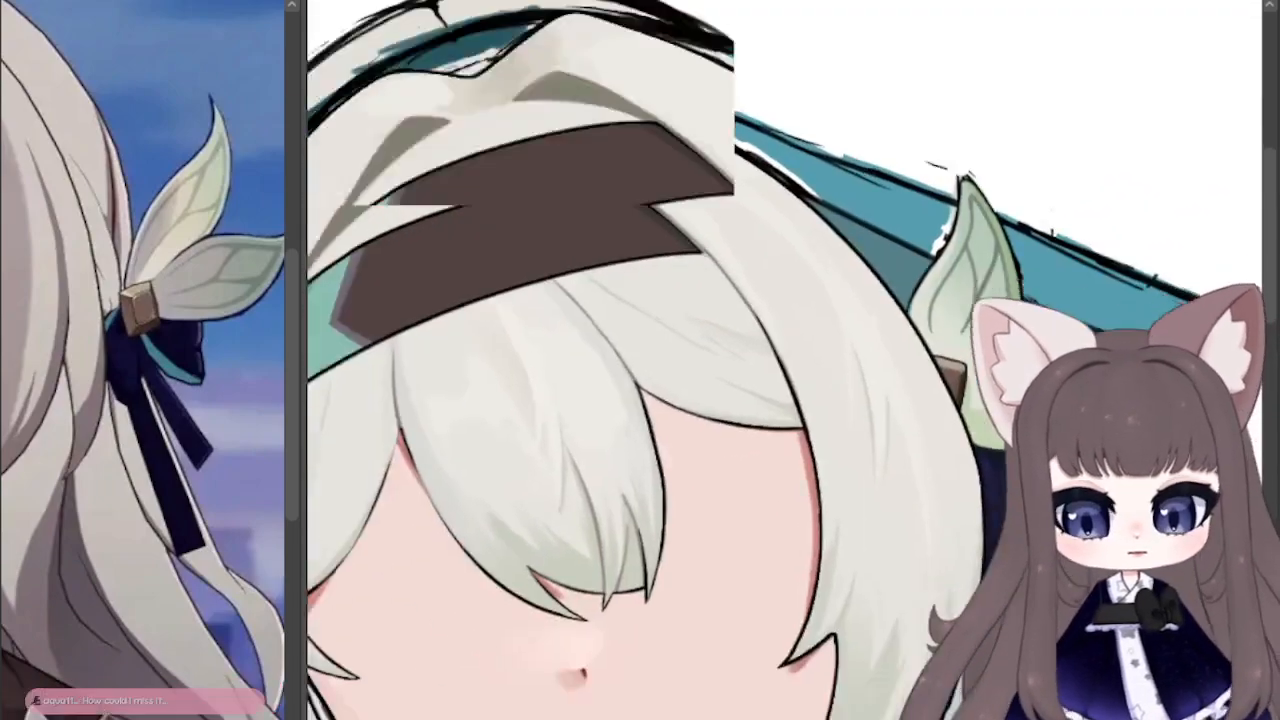
scroll(785, 360, down, 8)
drag(631, 363, 651, 363)
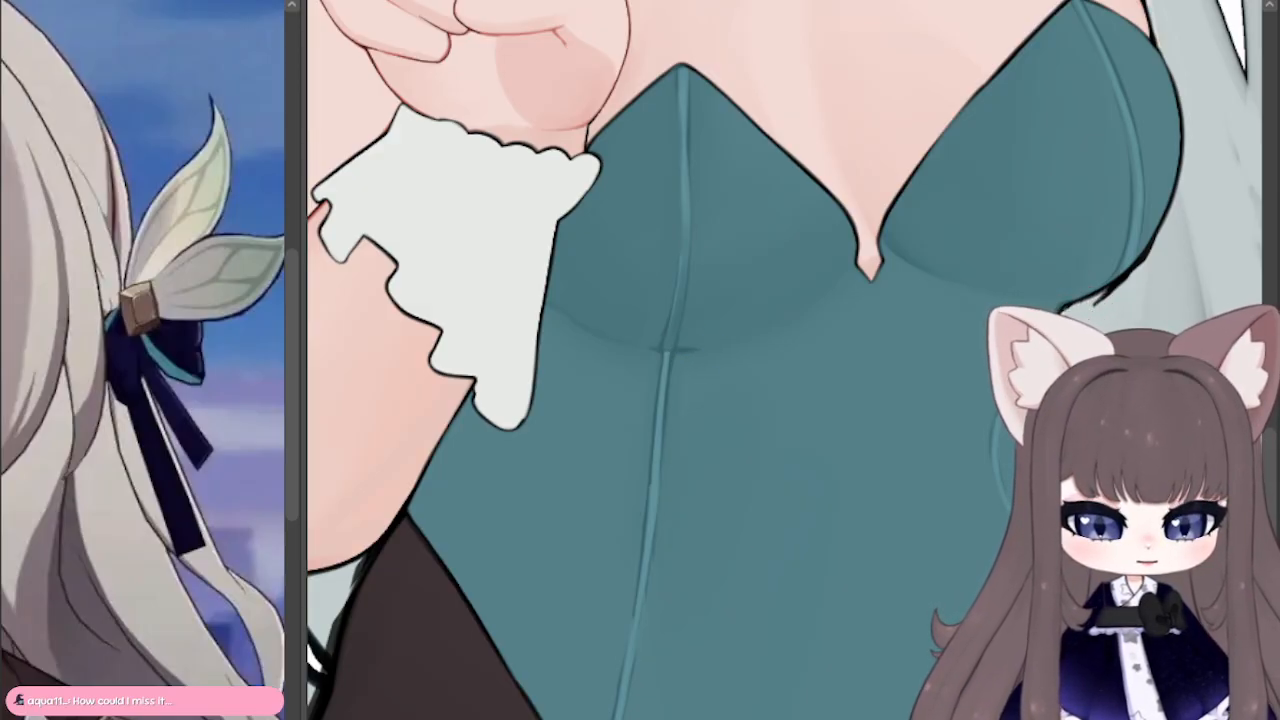
drag(640, 490, 719, 115)
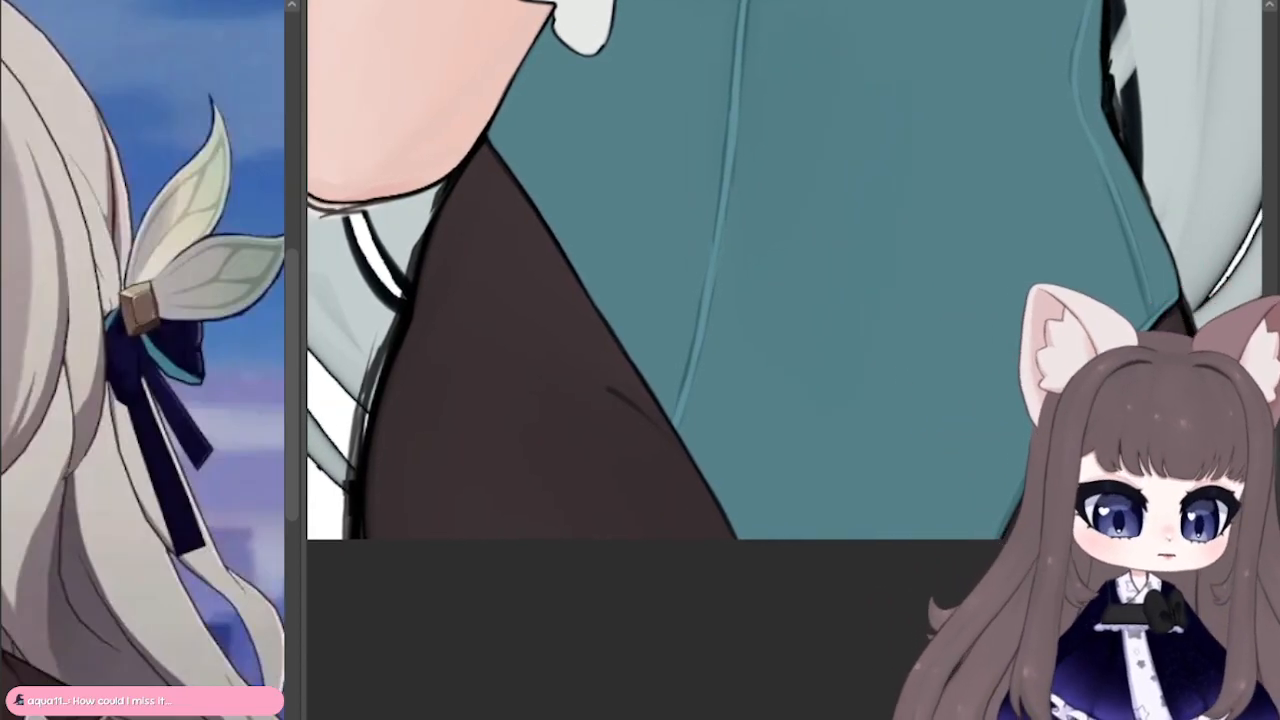
drag(1174, 304, 590, 2)
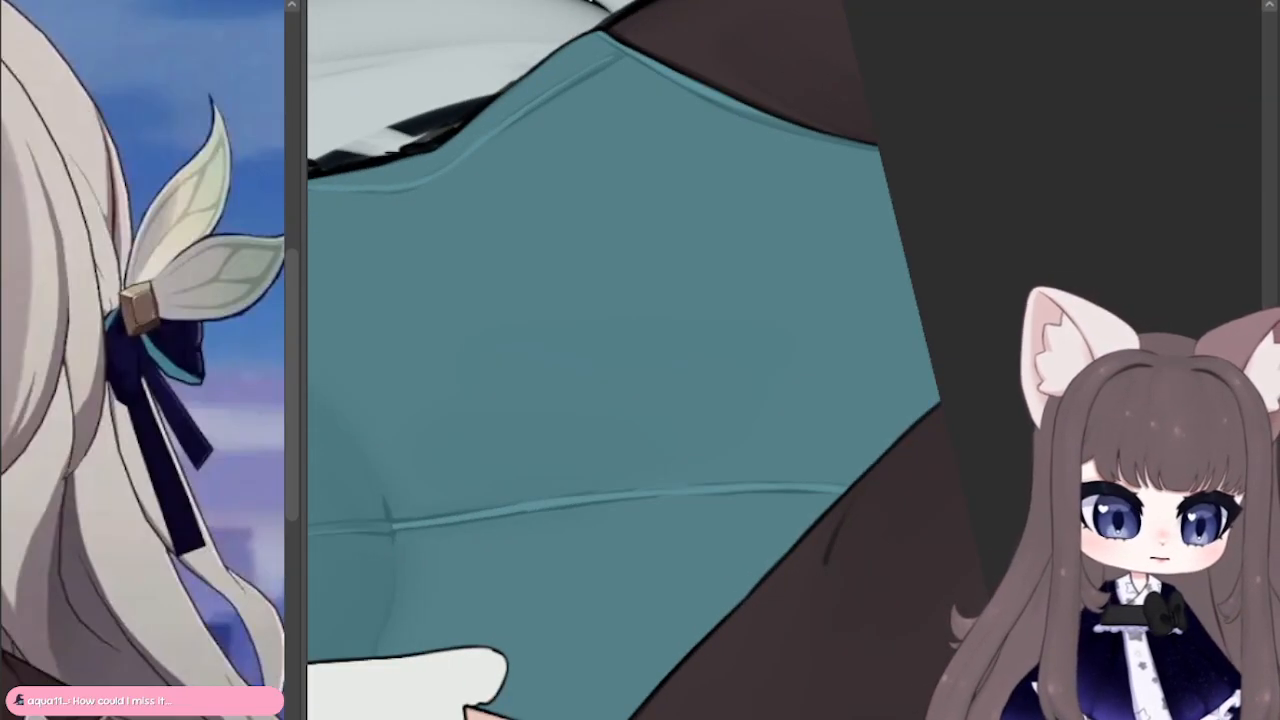
mouse_move(677, 460)
mouse_down()
mouse_move(346, 196)
mouse_move(429, 678)
mouse_move(725, 198)
mouse_move(705, 206)
mouse_up()
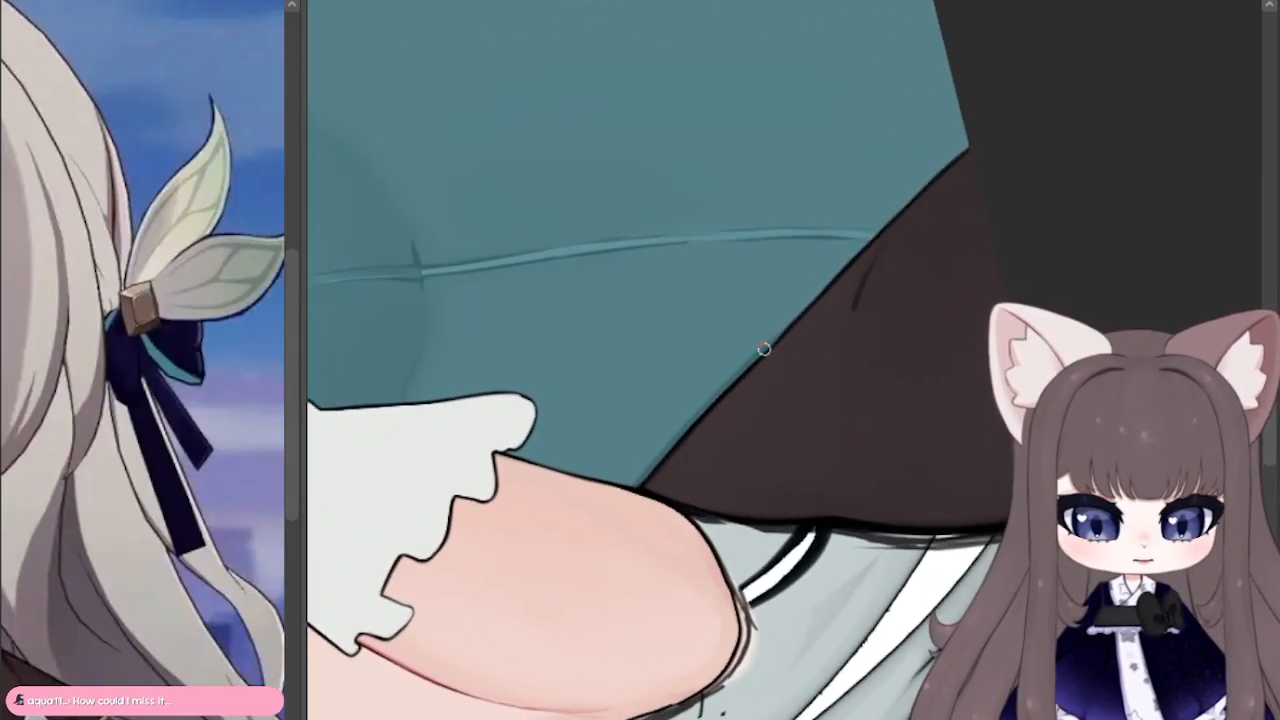
drag(764, 349, 984, 134)
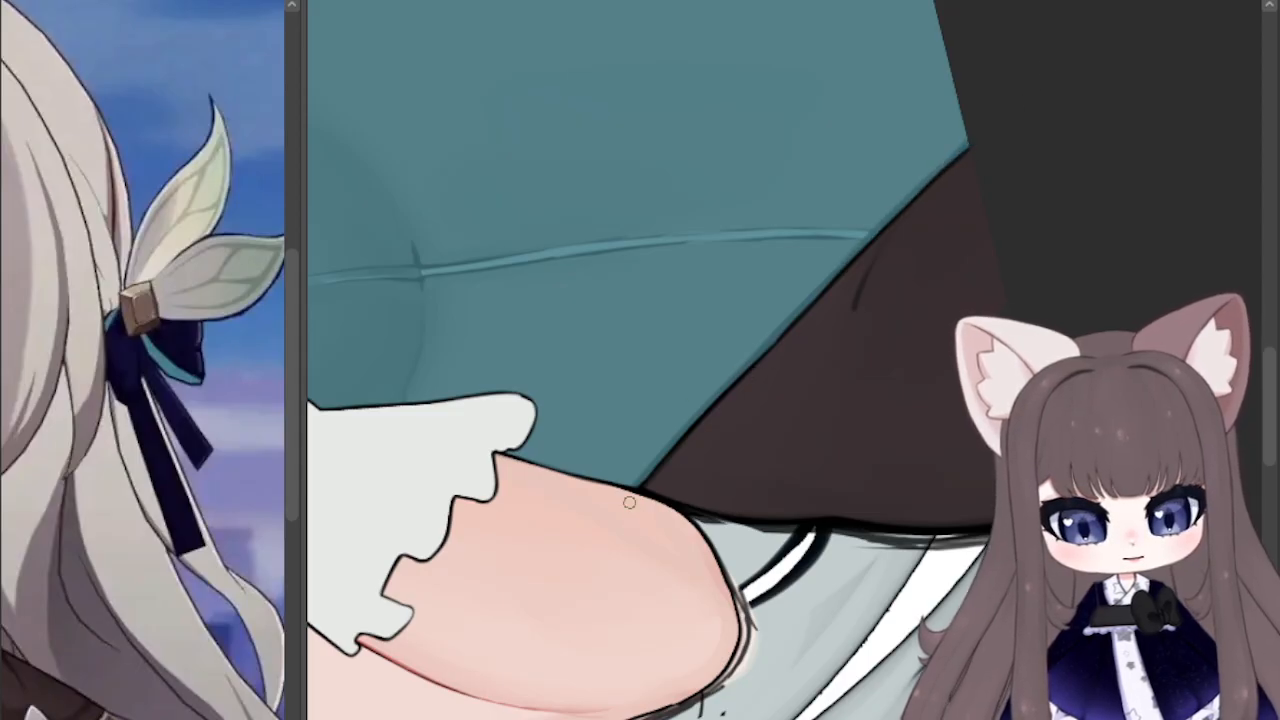
drag(806, 298, 980, 123)
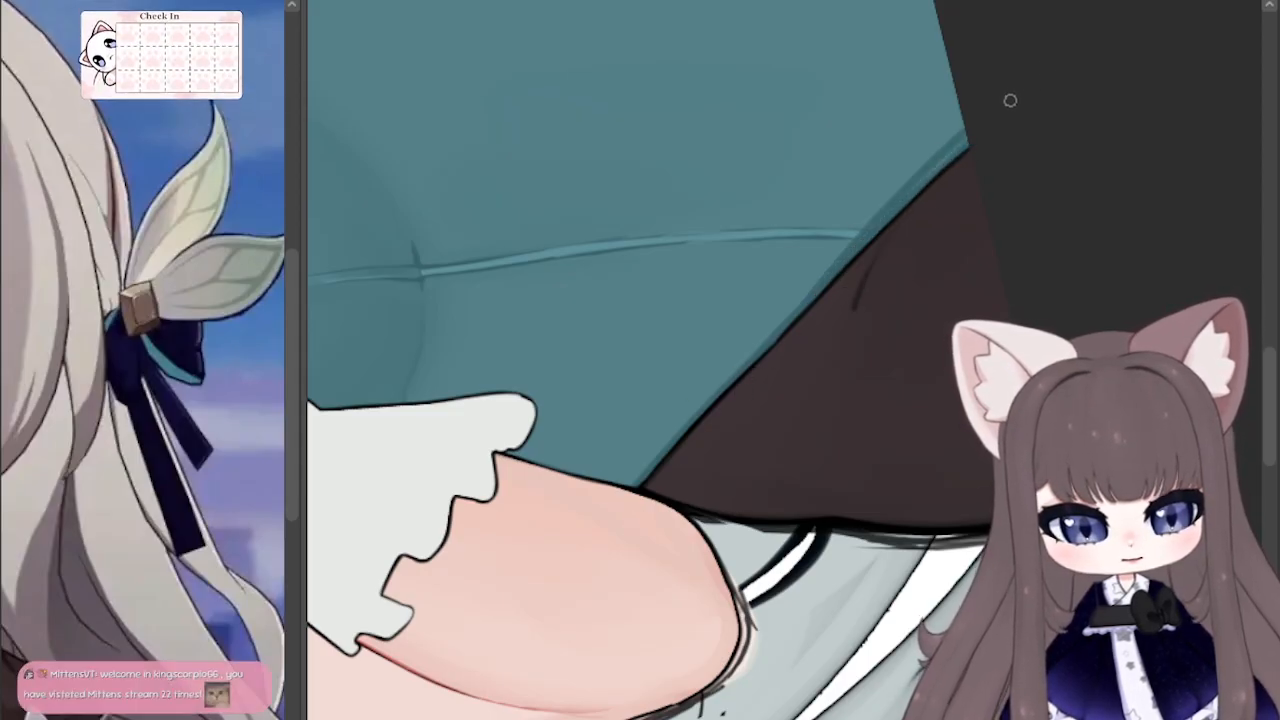
key(ctrl+z)
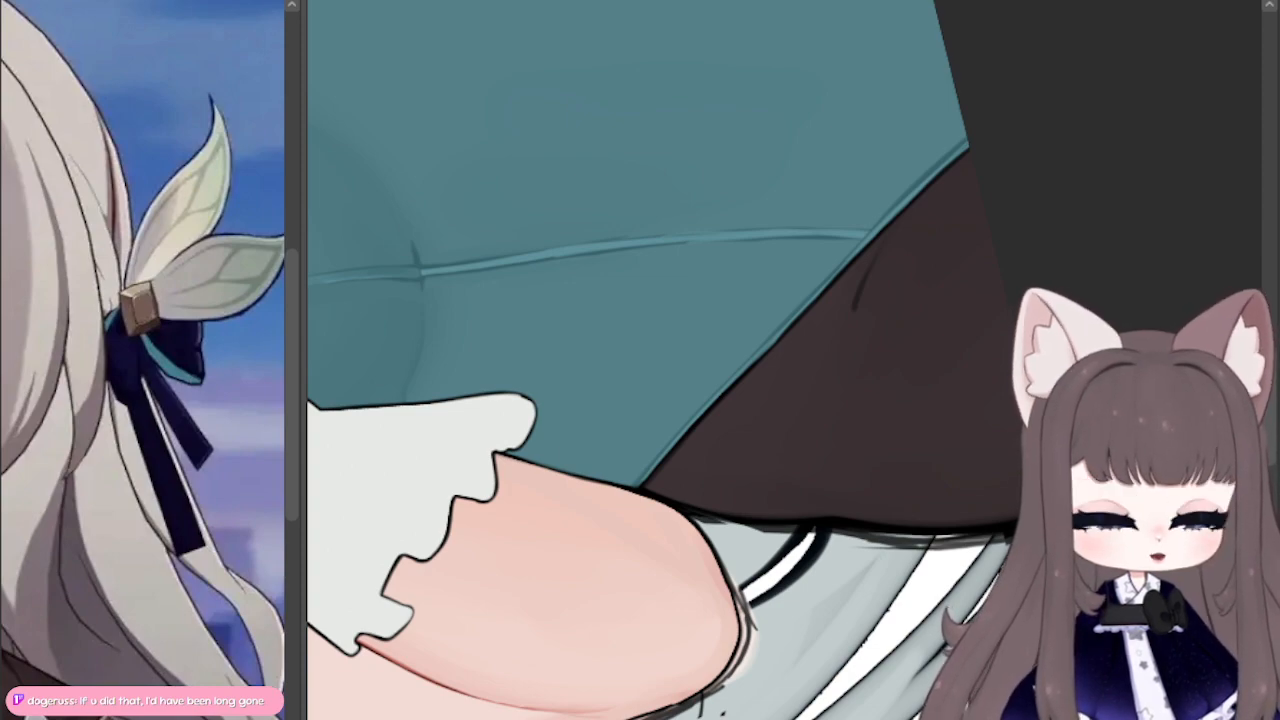
key(Escape)
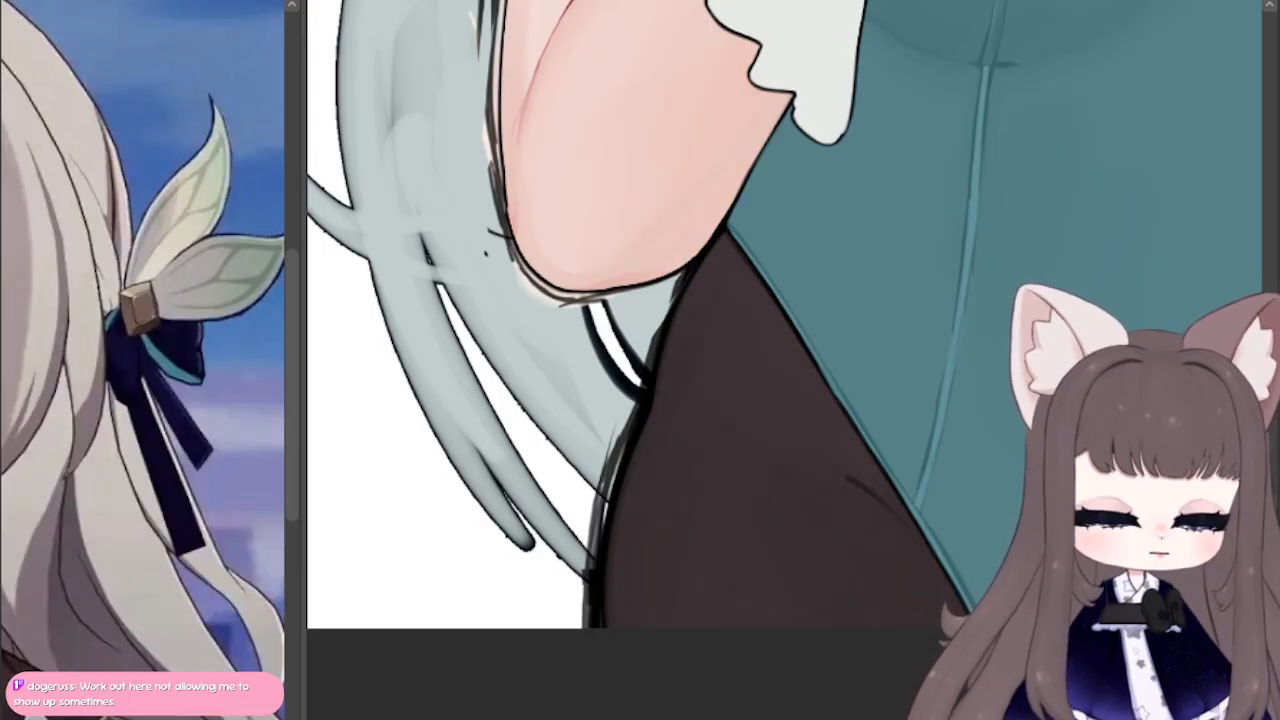
drag(960, 320, 469, 574)
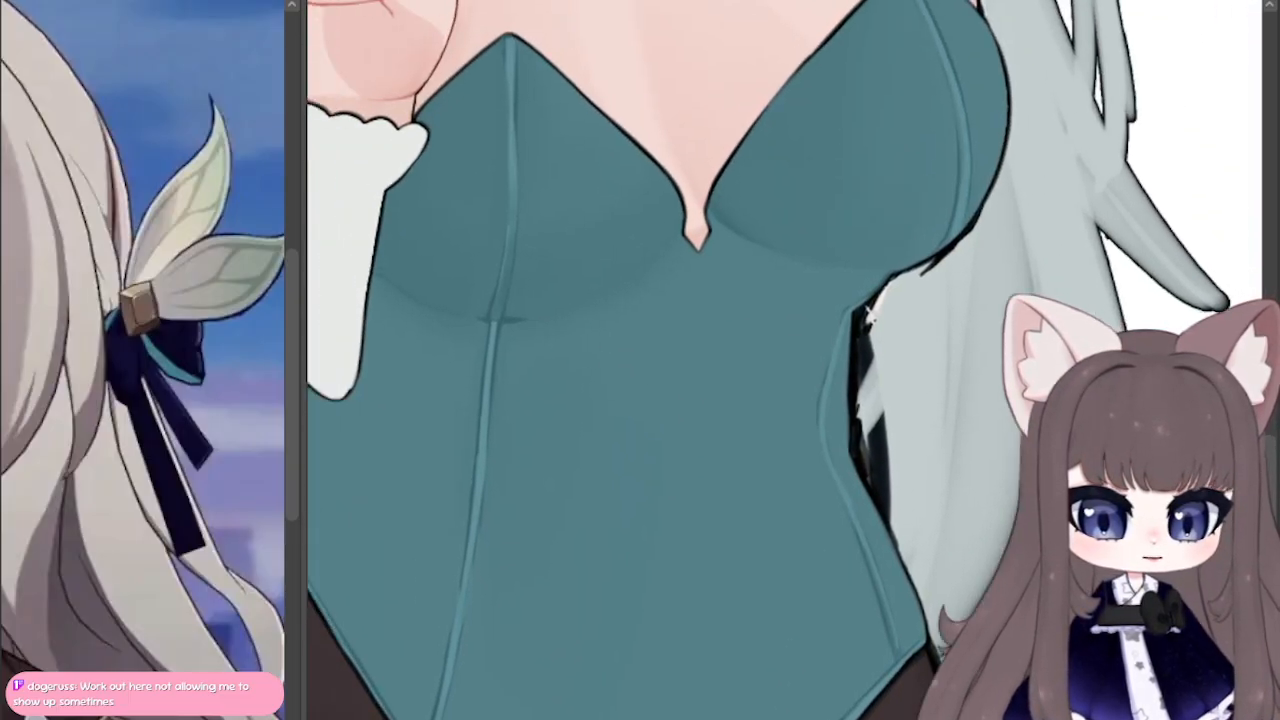
drag(677, 246, 677, 206)
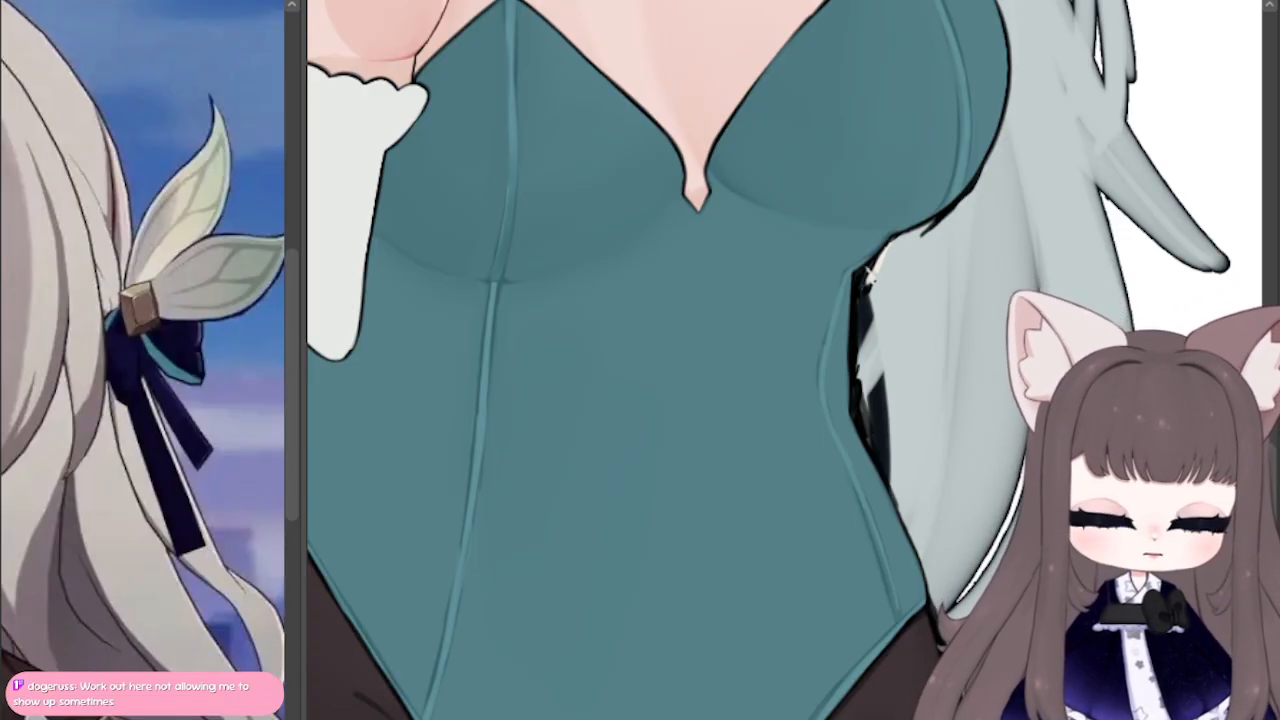
drag(660, 330, 504, 352)
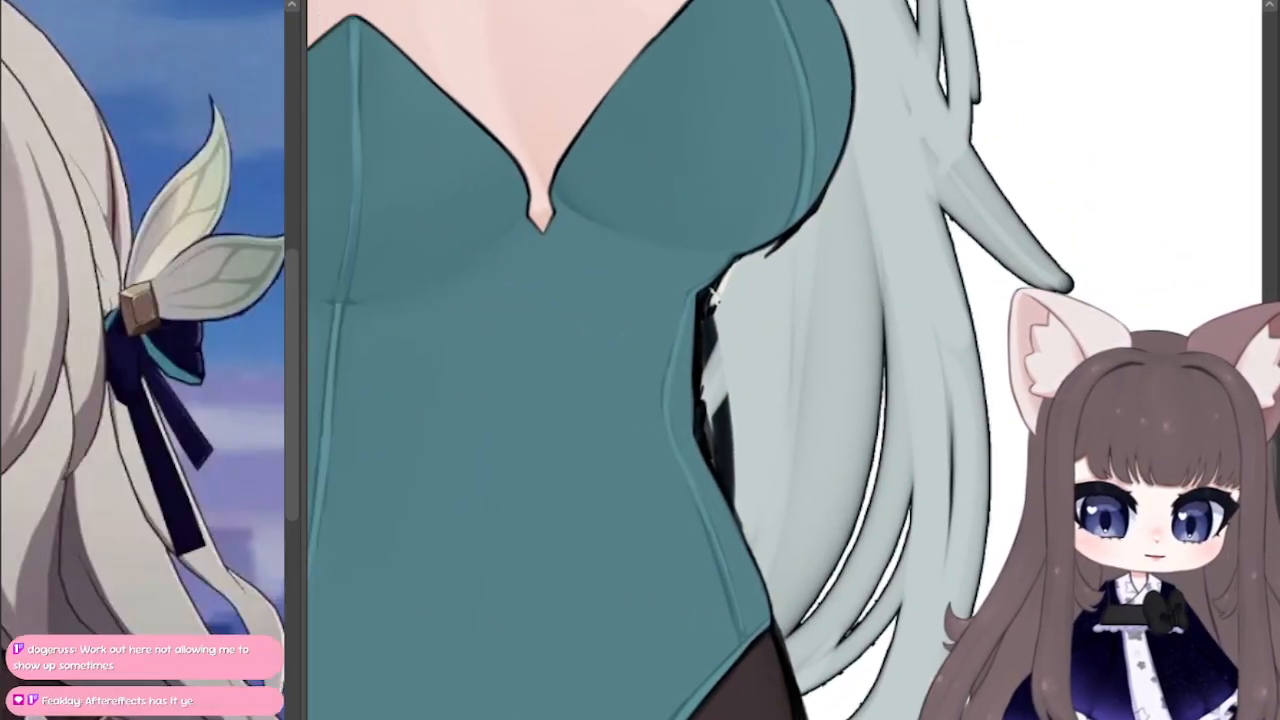
mouse_move(1120, 276)
mouse_down()
mouse_move(1161, 271)
mouse_move(1160, 256)
mouse_up()
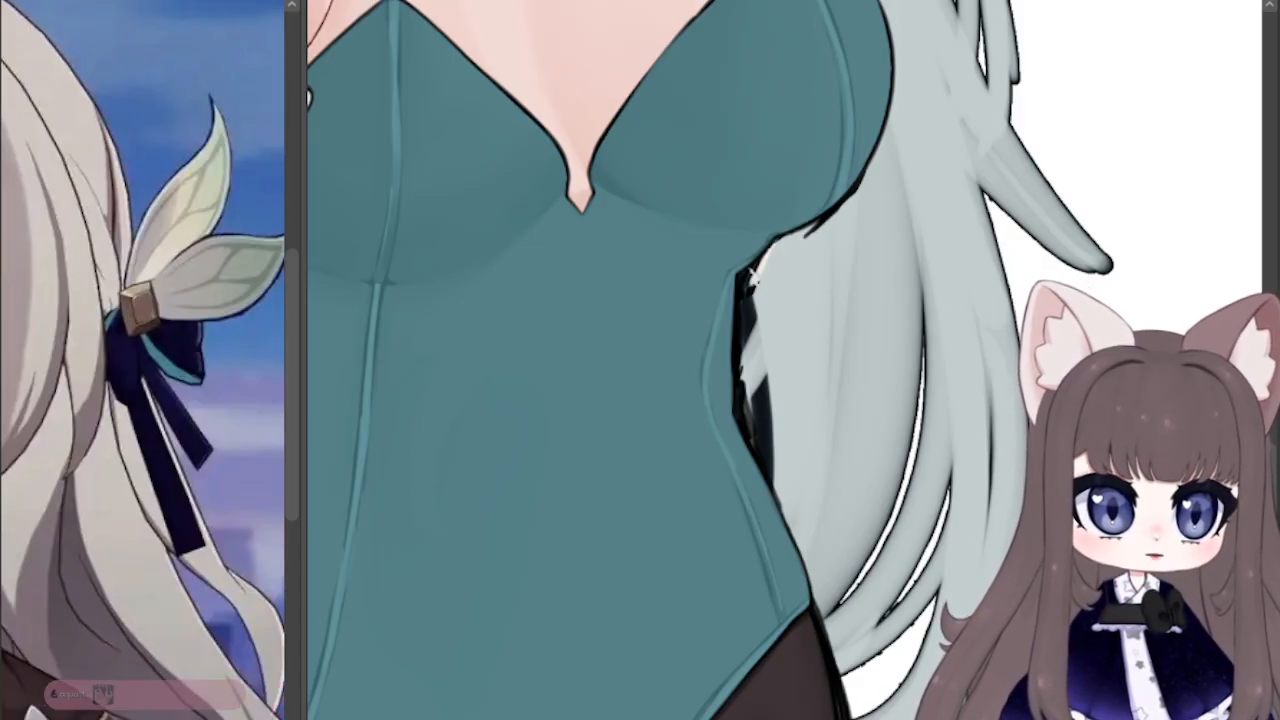
drag(620, 330, 681, 449)
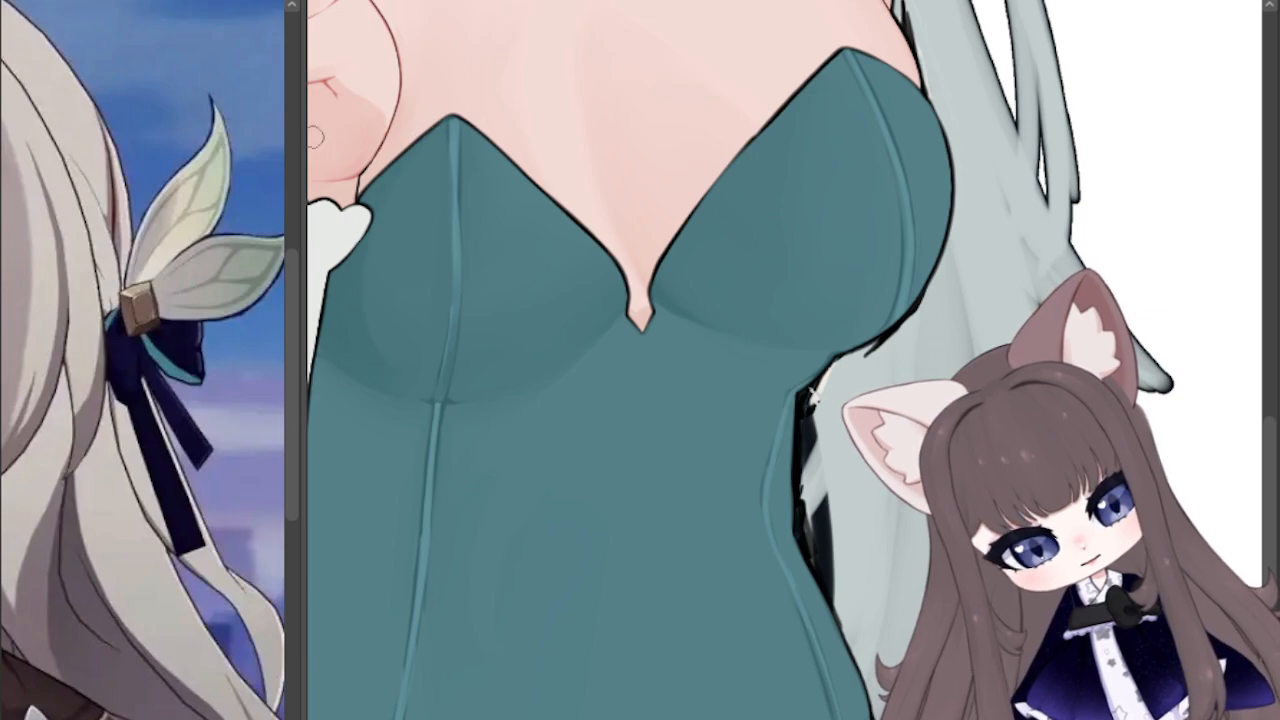
Step: Narrow the reference image area to give the canvas more room, with the whole torso in view
drag(304, 376, 232, 371)
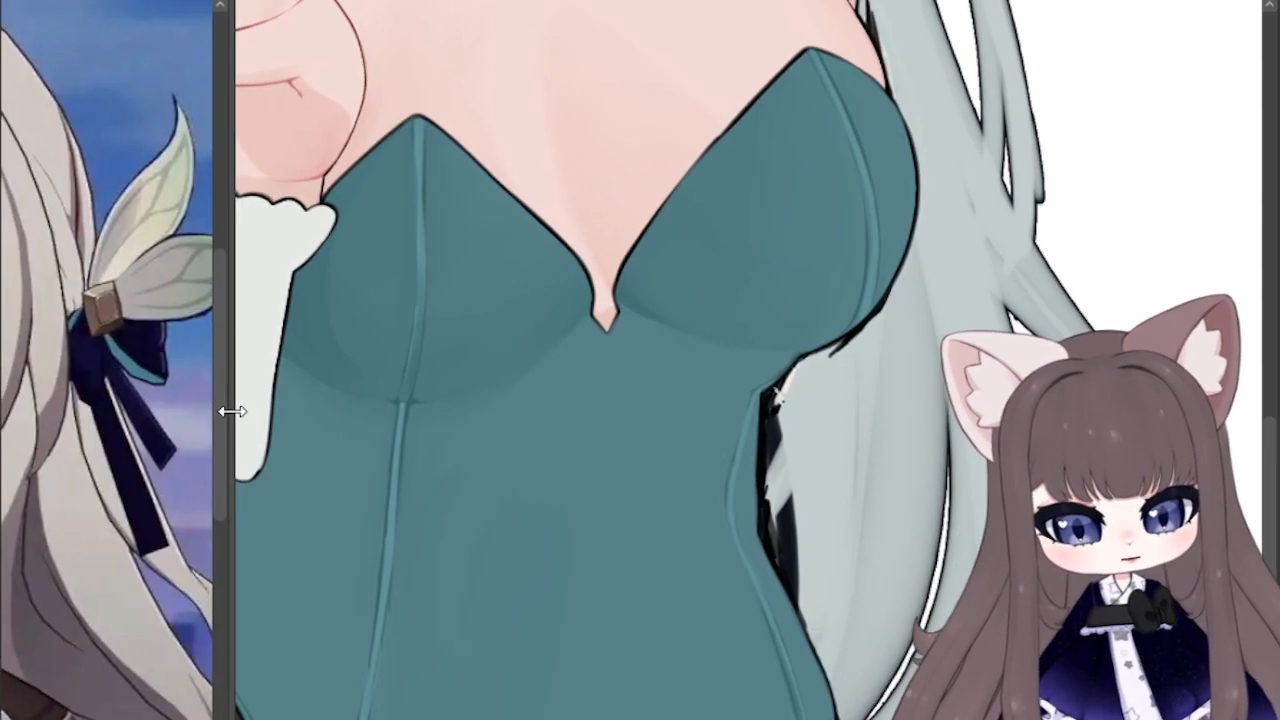
drag(500, 330, 658, 249)
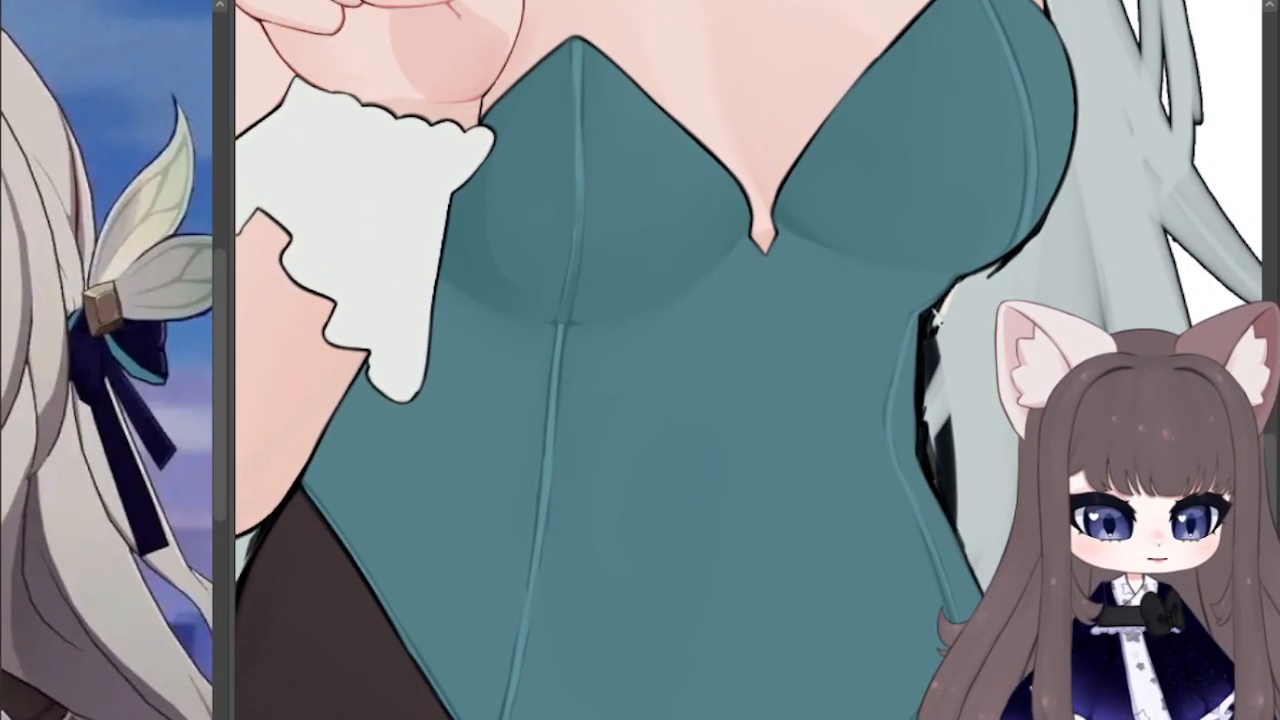
scroll(763, 341, down, 4)
mouse_move(763, 341)
mouse_down()
mouse_move(614, 239)
mouse_move(534, 211)
mouse_move(578, 263)
mouse_up()
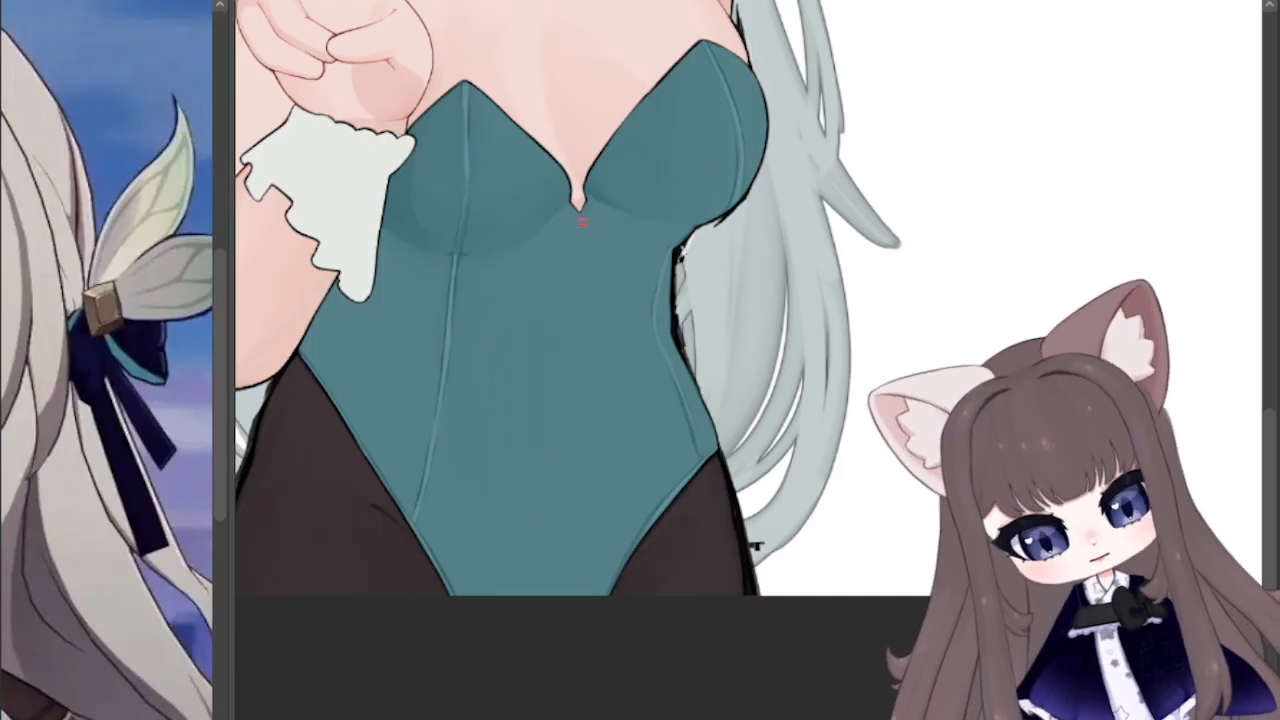
Step: Draw a dark teal centre line from the neckline notch down the midriff and a small oval navel mark below it
drag(583, 221, 565, 256)
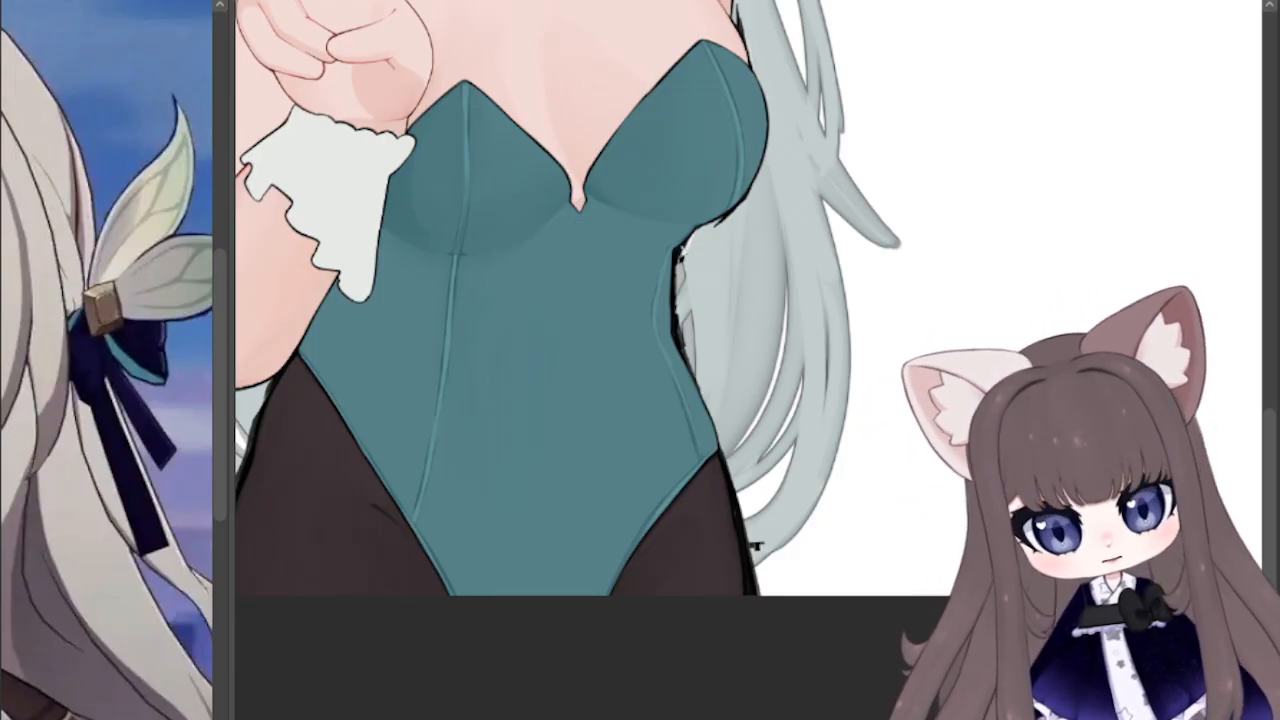
mouse_move(578, 212)
mouse_down()
mouse_move(580, 300)
mouse_move(557, 420)
mouse_up()
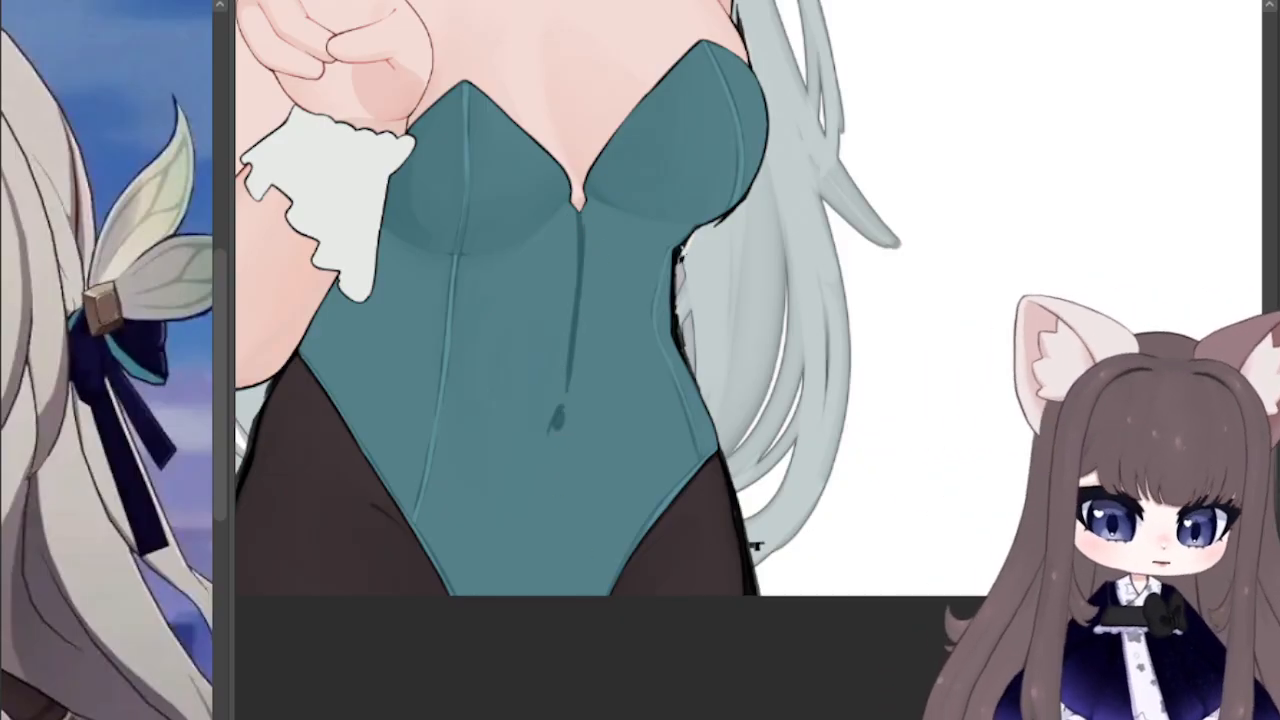
mouse_move(999, 324)
mouse_down()
mouse_move(1268, 542)
mouse_move(1118, 444)
mouse_move(1084, 396)
mouse_move(952, 326)
mouse_up()
key(ctrl+z)
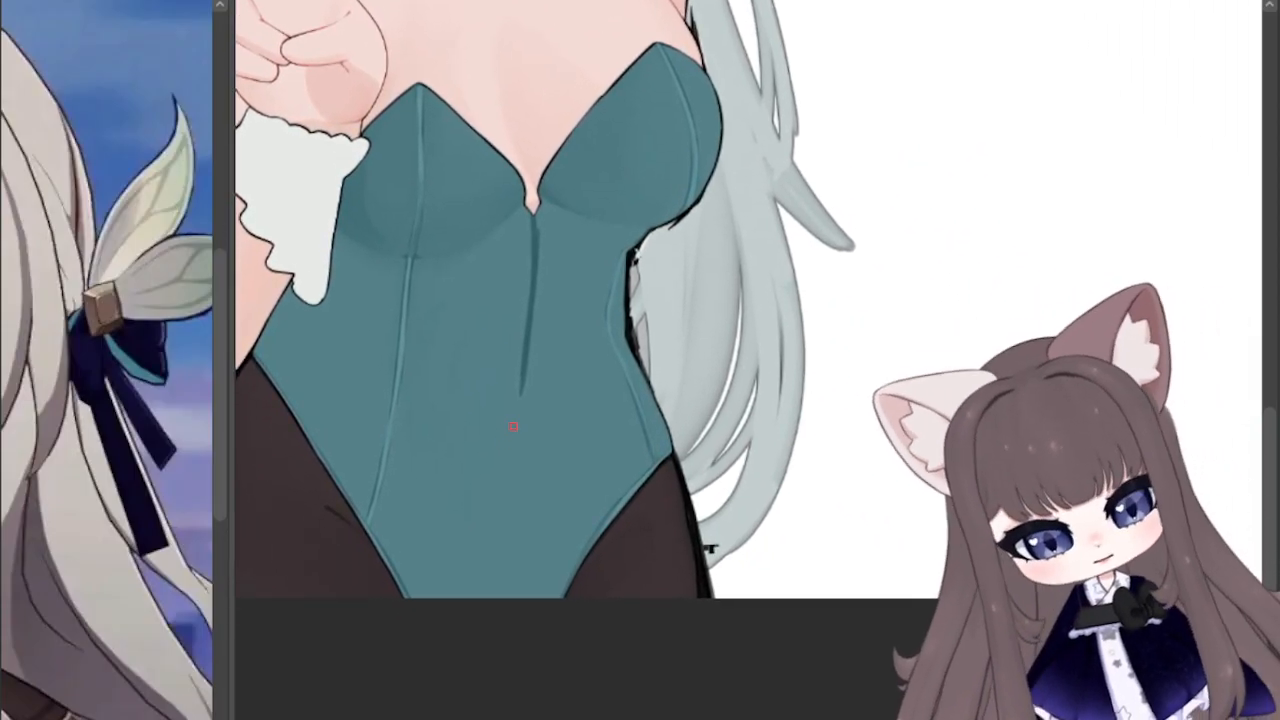
drag(513, 426, 511, 441)
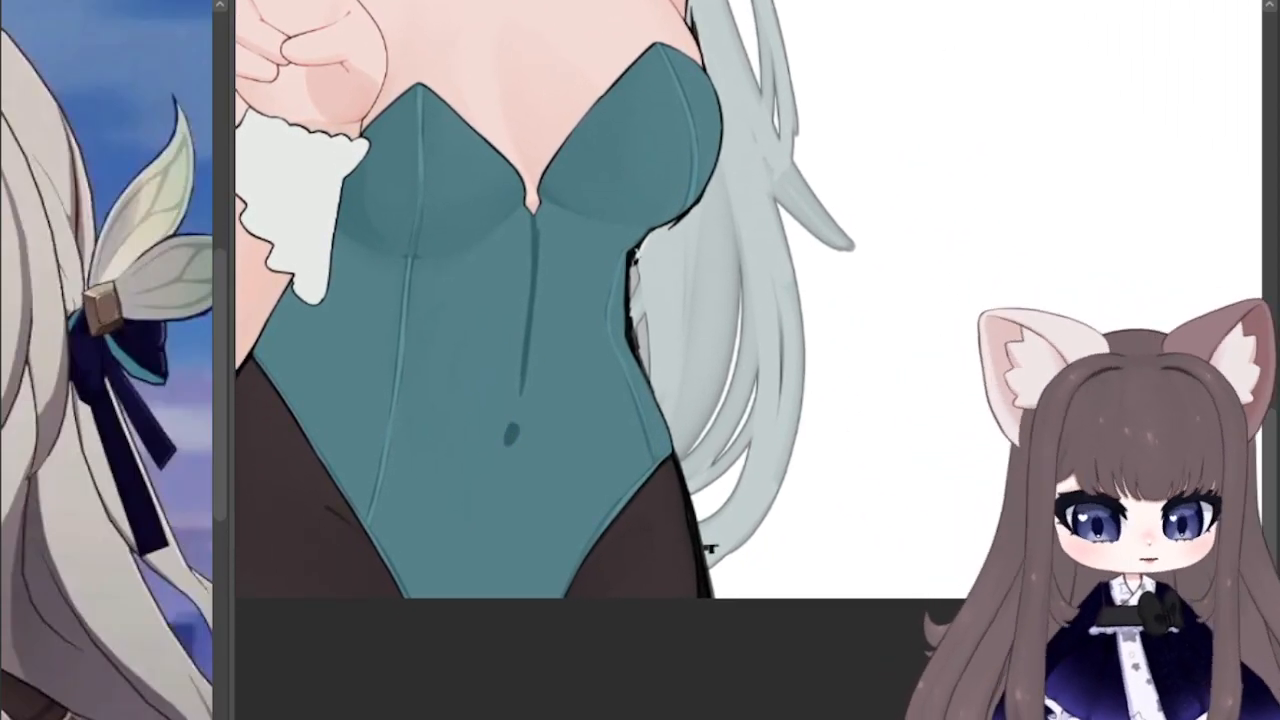
Step: Thicken the midriff's centre line and blend it into soft shading towards the waist beside the long hair
drag(531, 240, 519, 397)
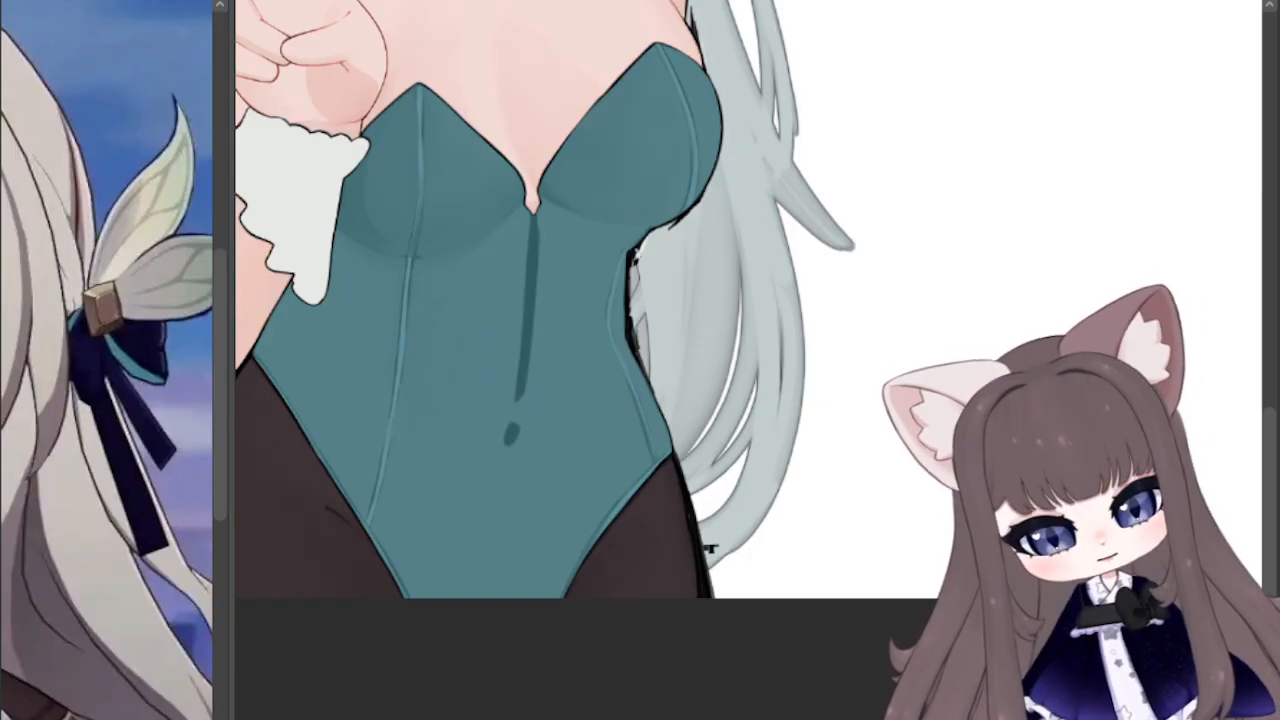
drag(536, 218, 527, 404)
drag(548, 260, 547, 345)
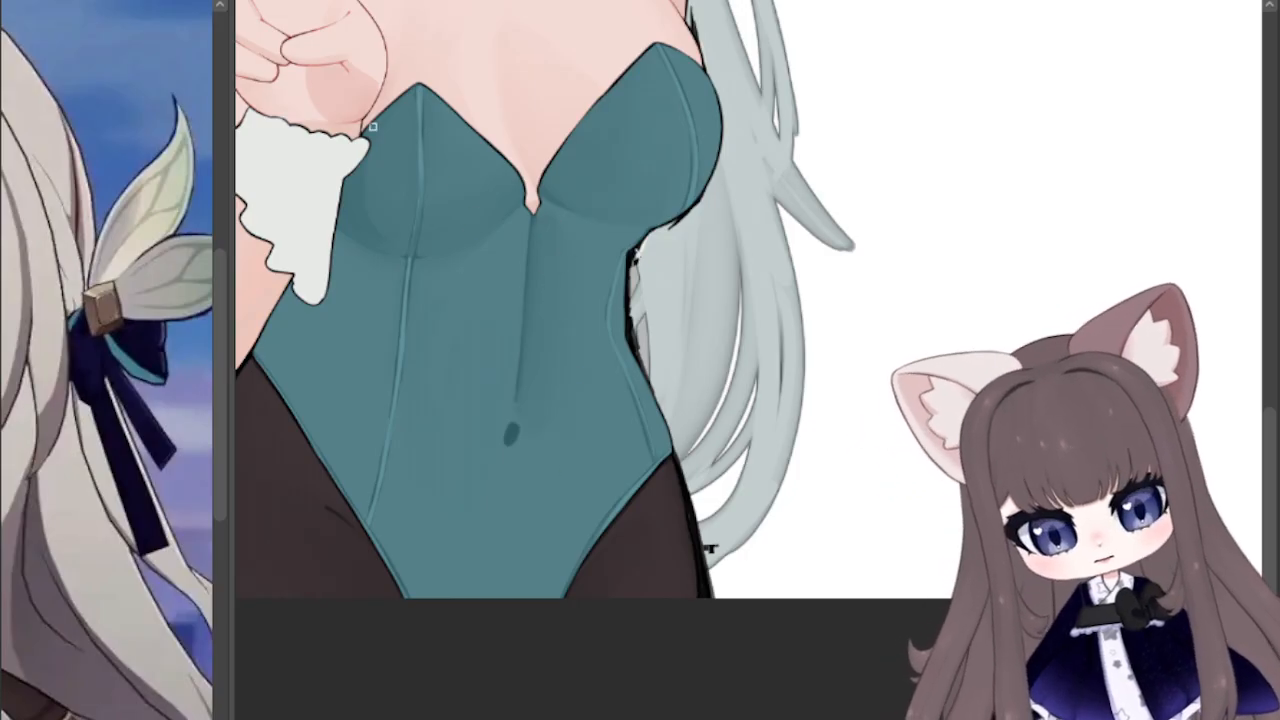
drag(515, 404, 522, 289)
drag(530, 211, 518, 336)
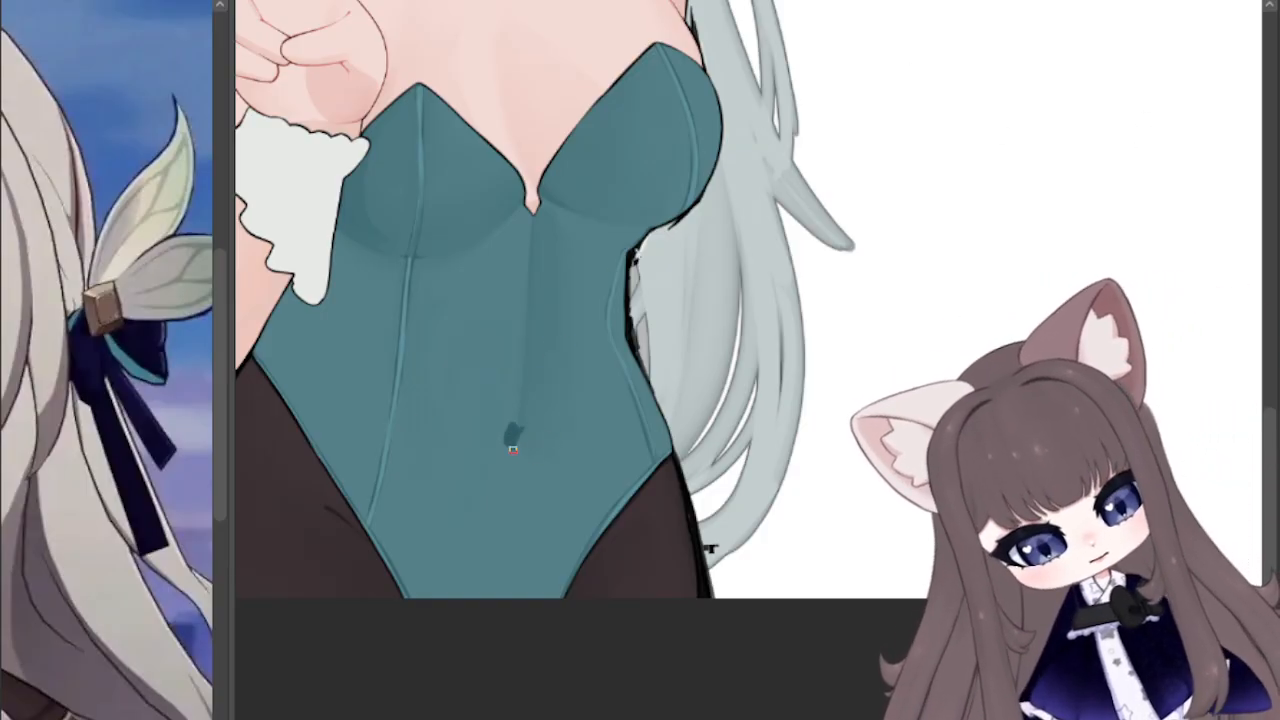
Step: Reshape the navel mark into a narrow dark teal hollow and soften its edges into the midriff shading
drag(512, 450, 524, 433)
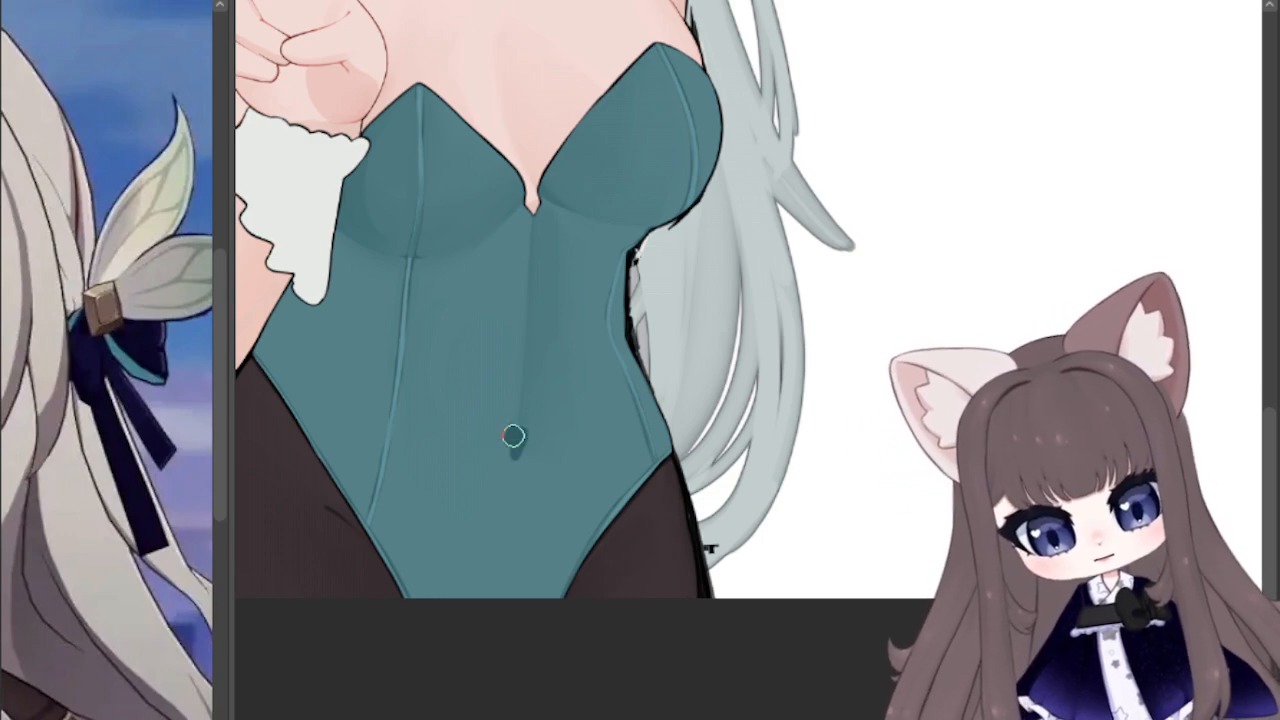
mouse_move(514, 436)
mouse_down()
mouse_move(526, 445)
mouse_move(505, 434)
mouse_move(515, 445)
mouse_up()
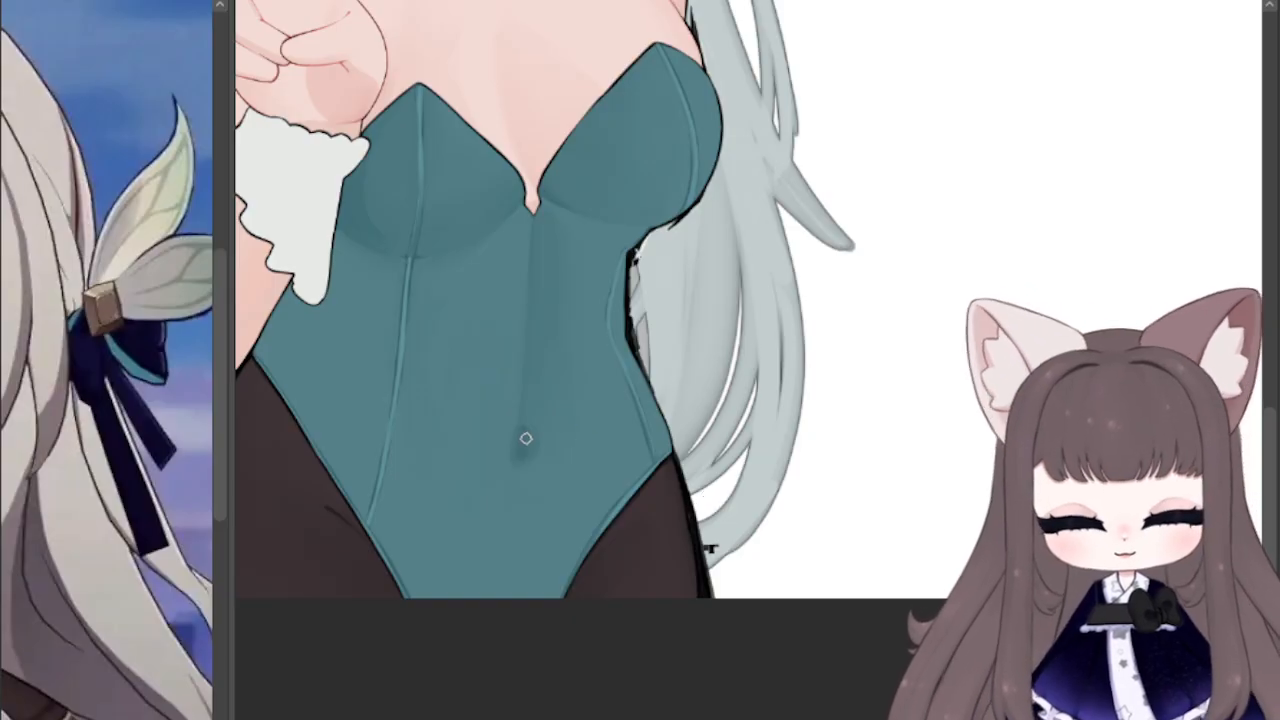
drag(520, 460, 531, 503)
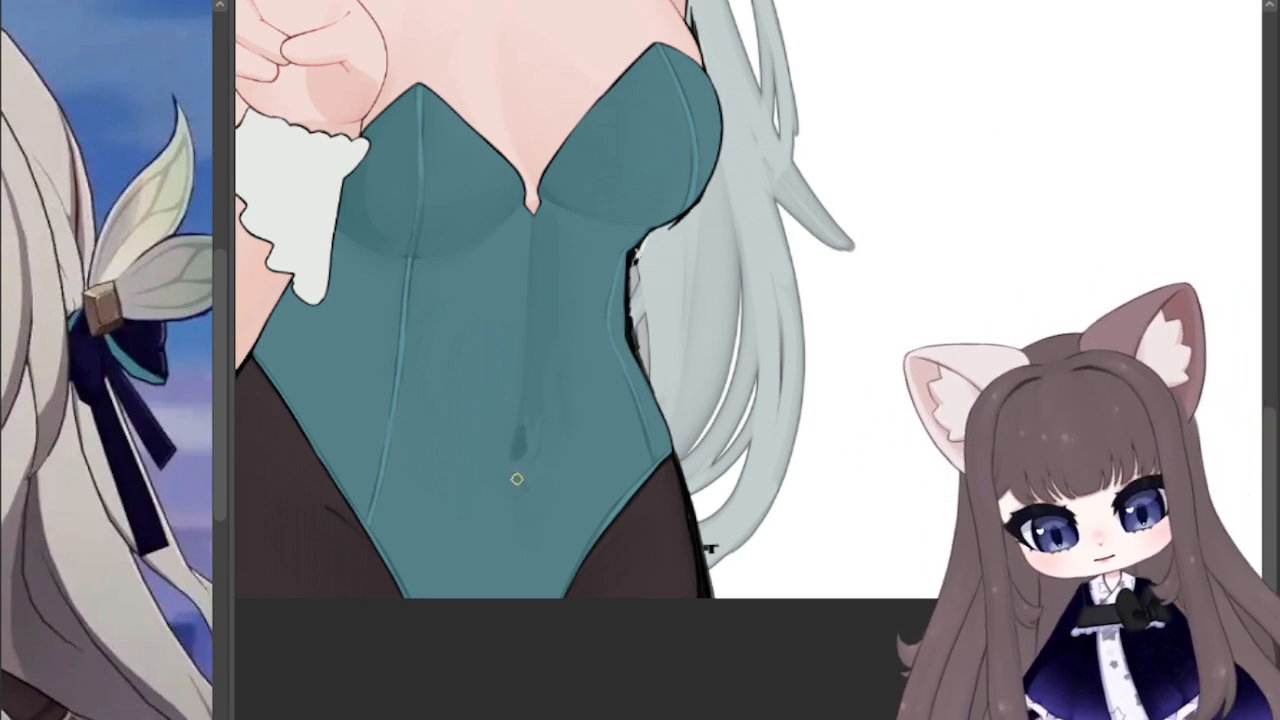
drag(502, 471, 512, 276)
key(ctrl+z)
key(ctrl+z)
key(ctrl+z)
key(ctrl+z)
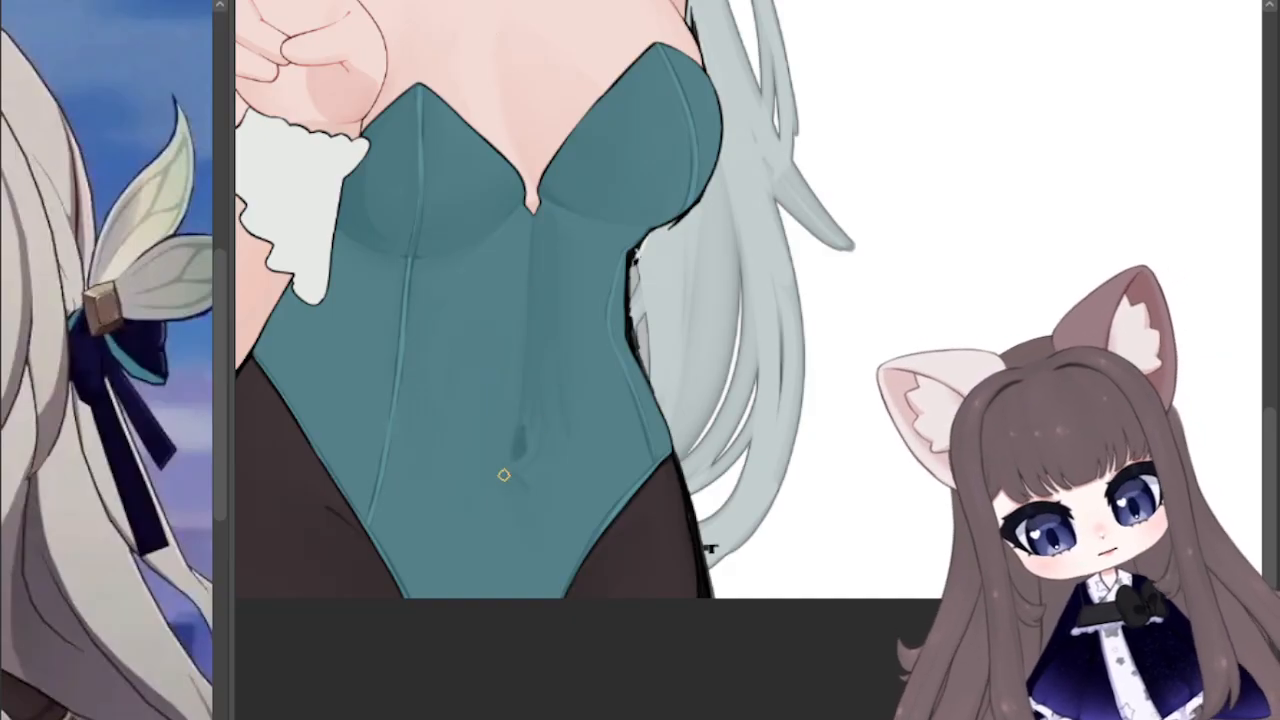
Step: Paint light blue highlights beside the centre line and below the navel, and blend them softly into the teal fabric
mouse_move(504, 475)
mouse_down()
mouse_move(527, 510)
mouse_move(565, 443)
mouse_move(511, 372)
mouse_move(512, 263)
mouse_up()
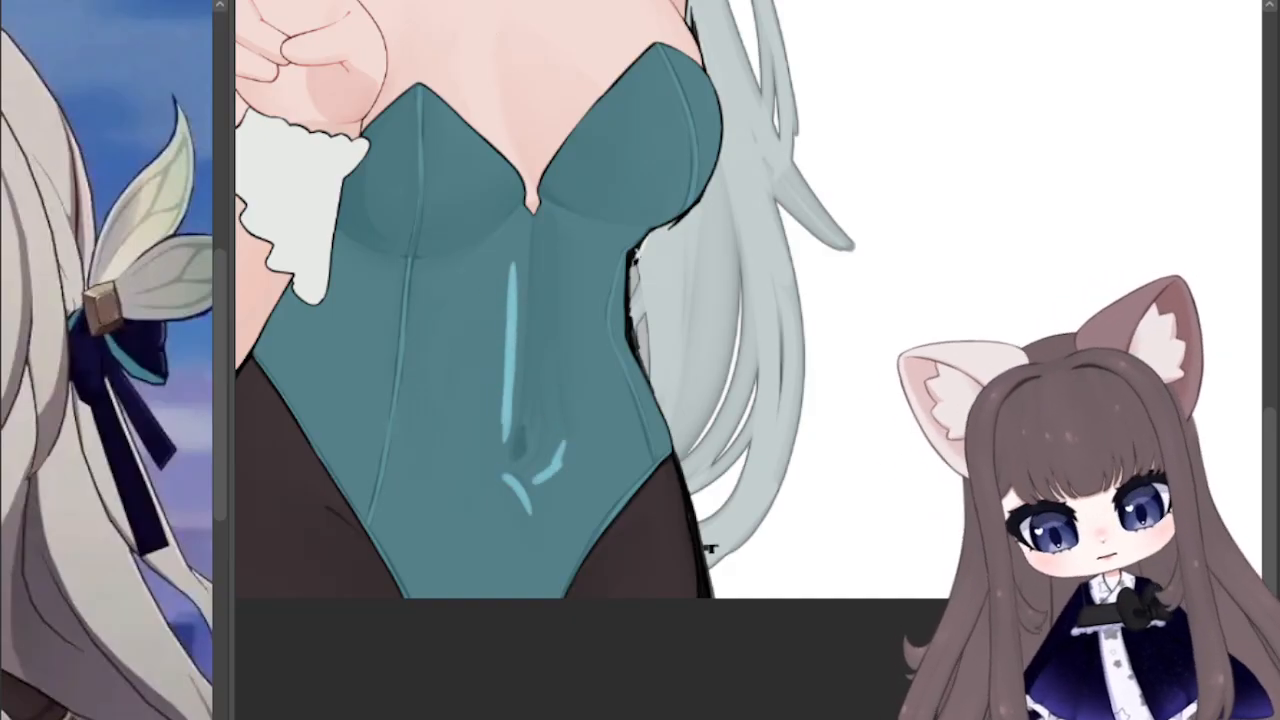
drag(494, 445, 513, 249)
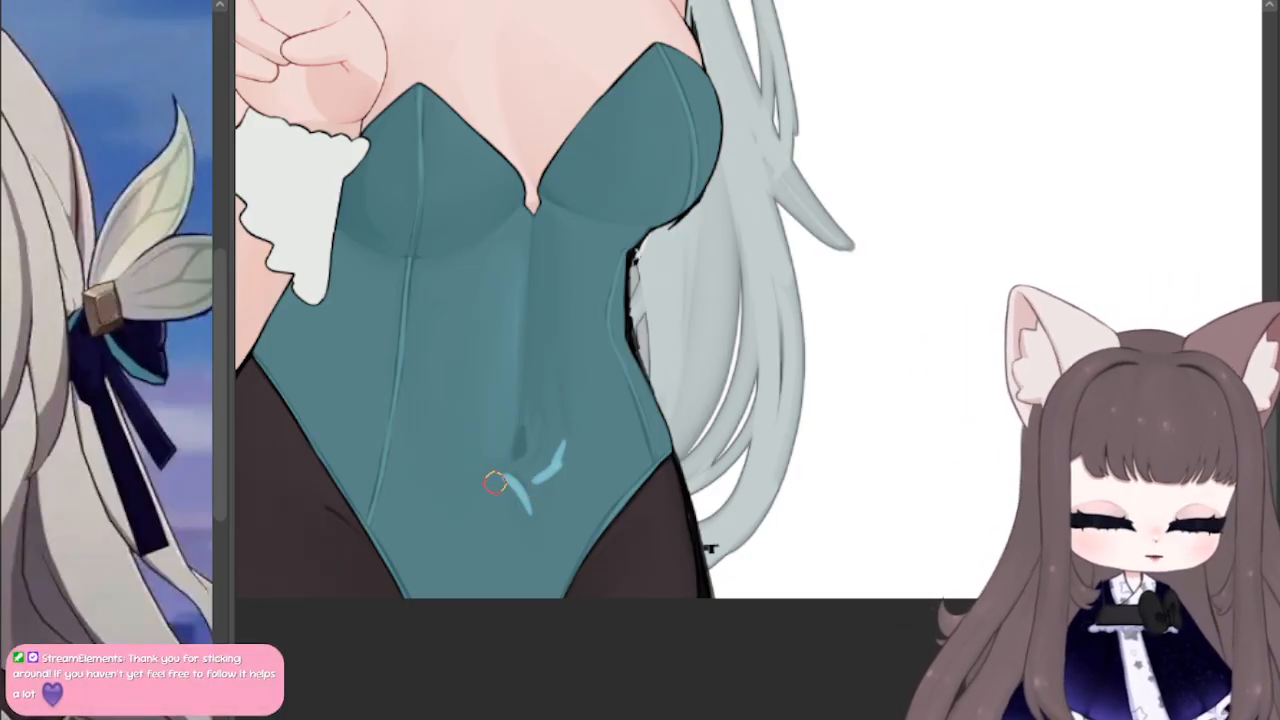
drag(500, 478, 535, 522)
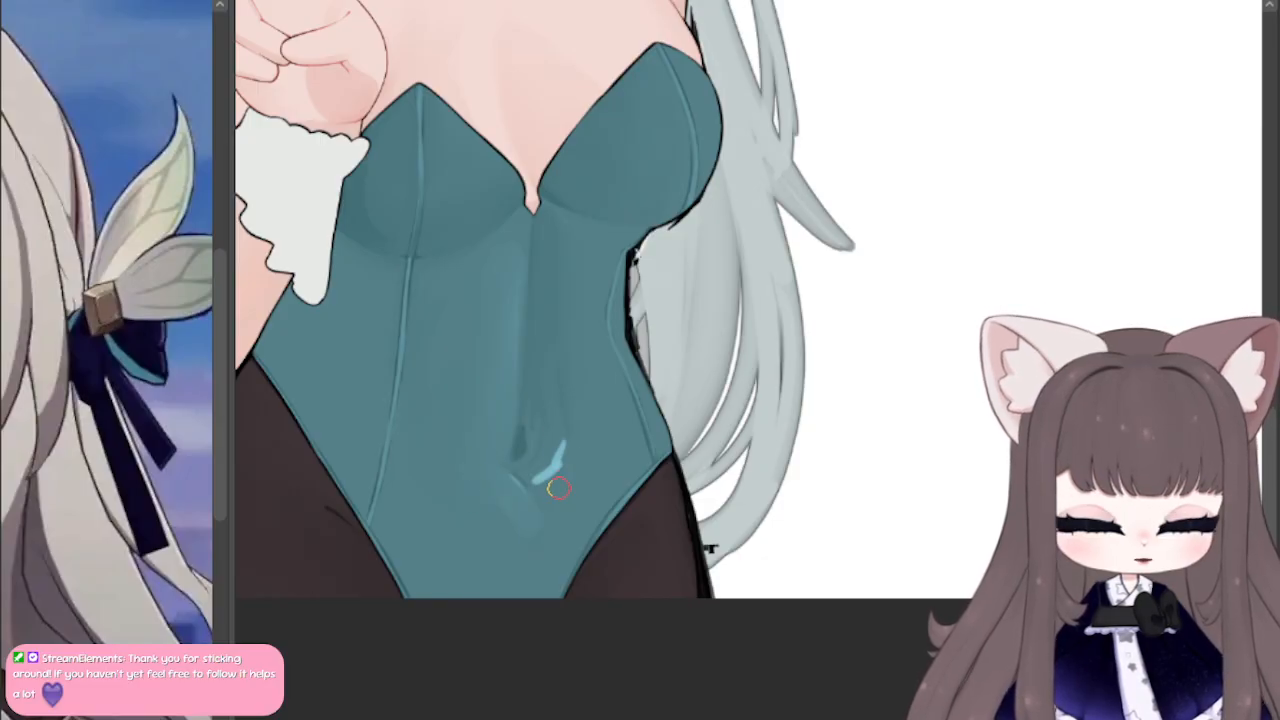
drag(558, 487, 557, 471)
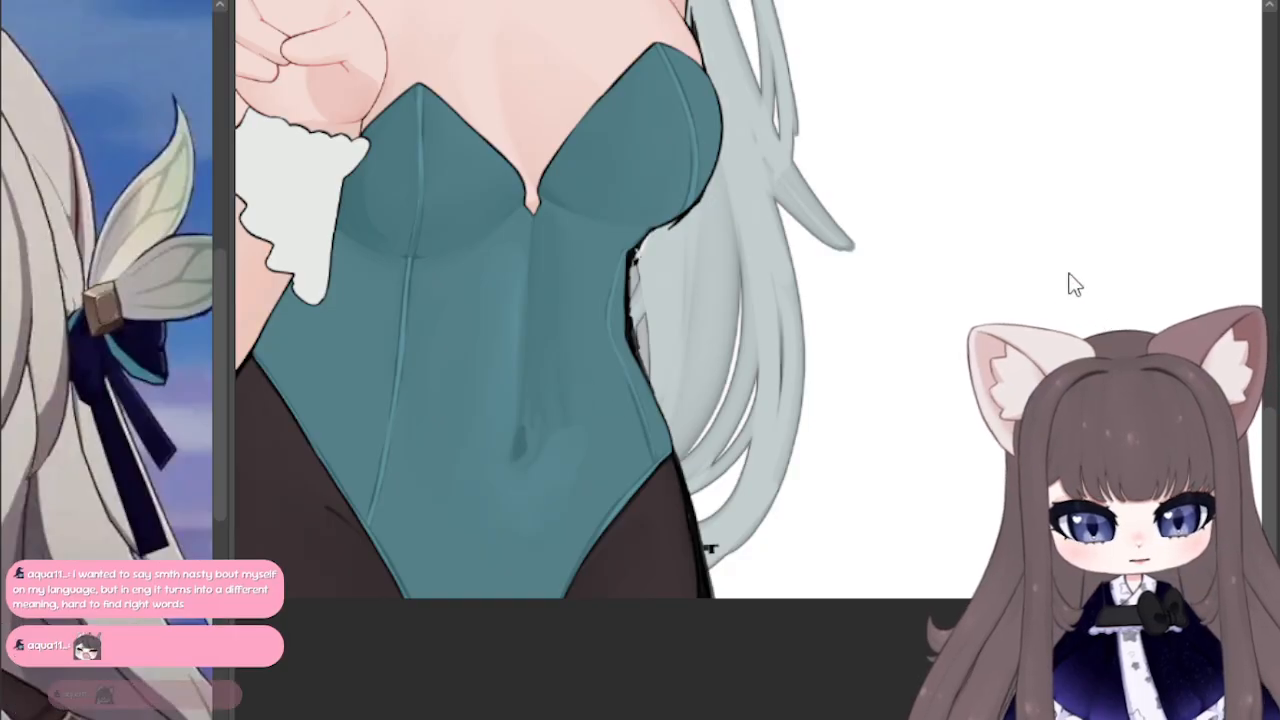
Step: Examine the midriff highlights and folds on the black bodysuit in the brown-haired character's illustration, and return to the teal bodysuit drawing
key(ctrl+Tab)
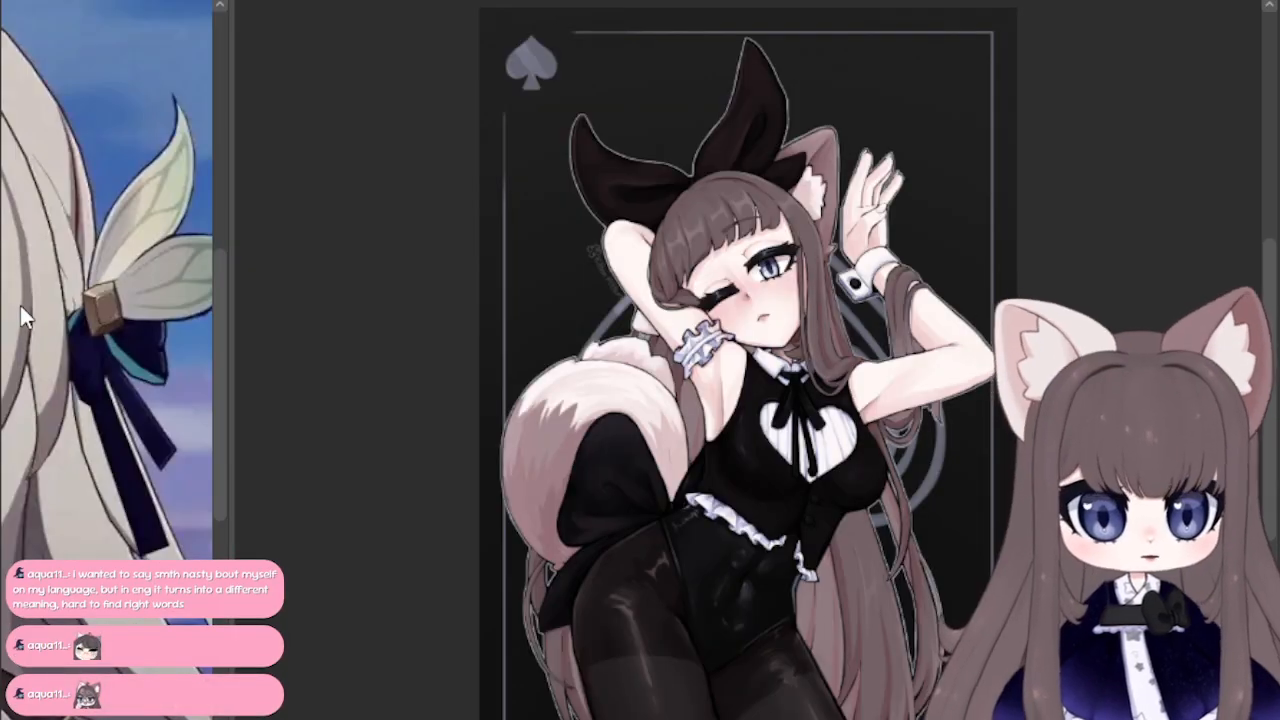
scroll(882, 364, up, 3)
scroll(882, 364, up, 3)
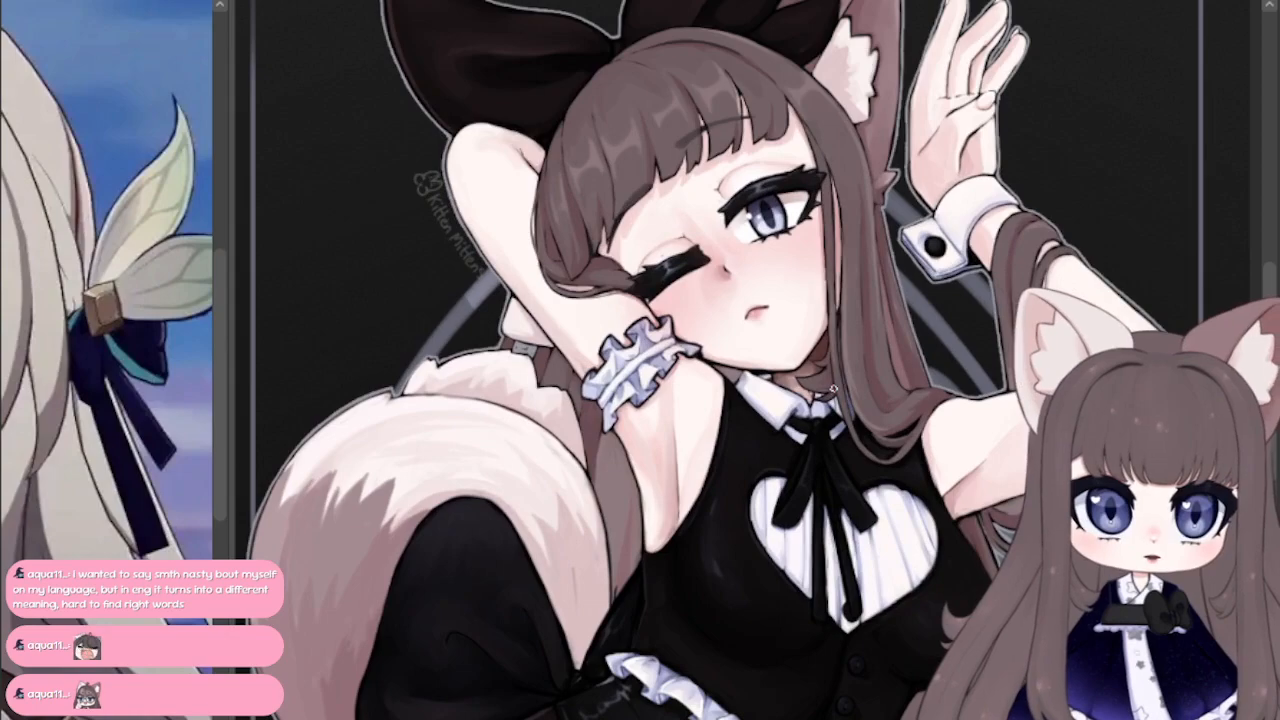
scroll(806, 620, up, 1)
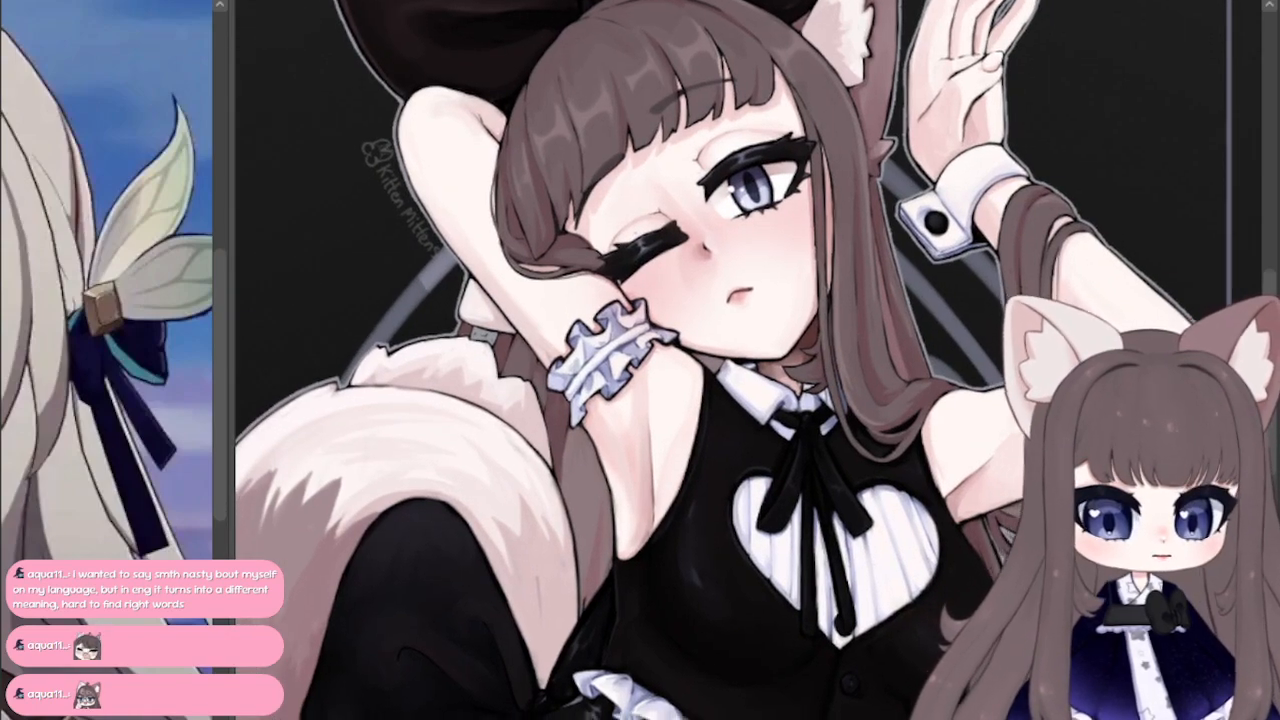
drag(800, 620, 781, 230)
scroll(636, 628, up, 1)
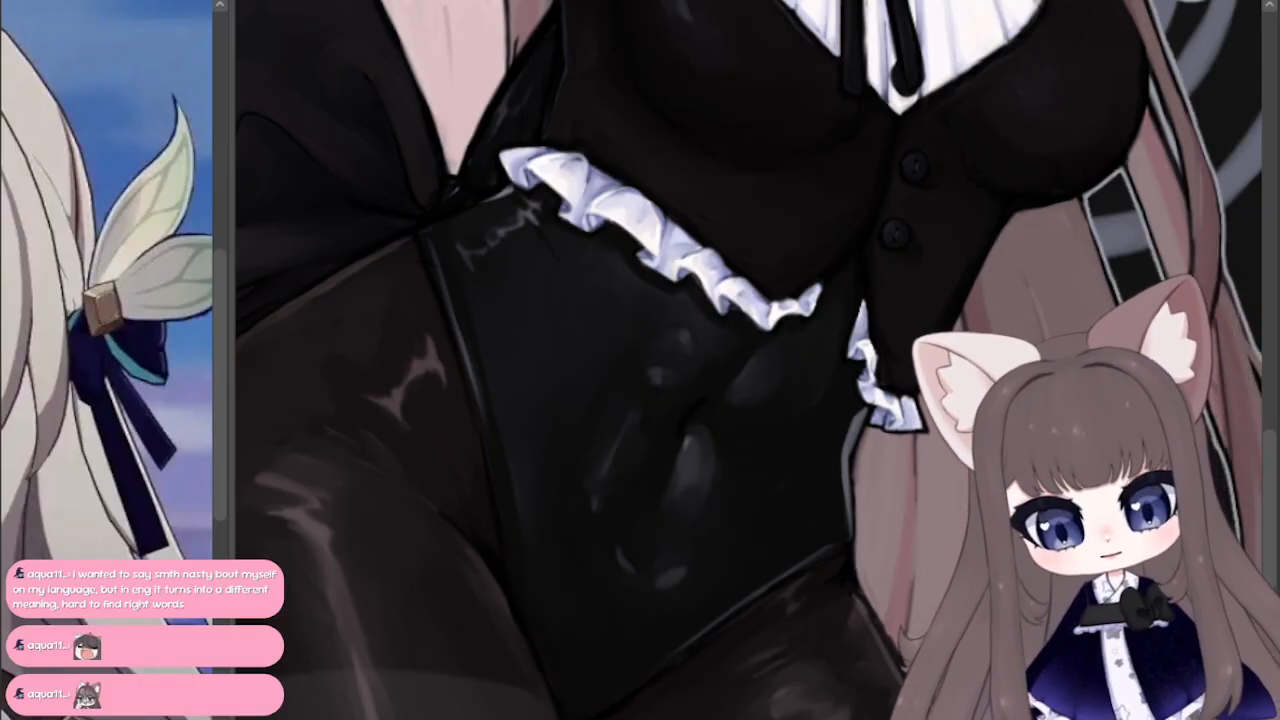
click(316, 1)
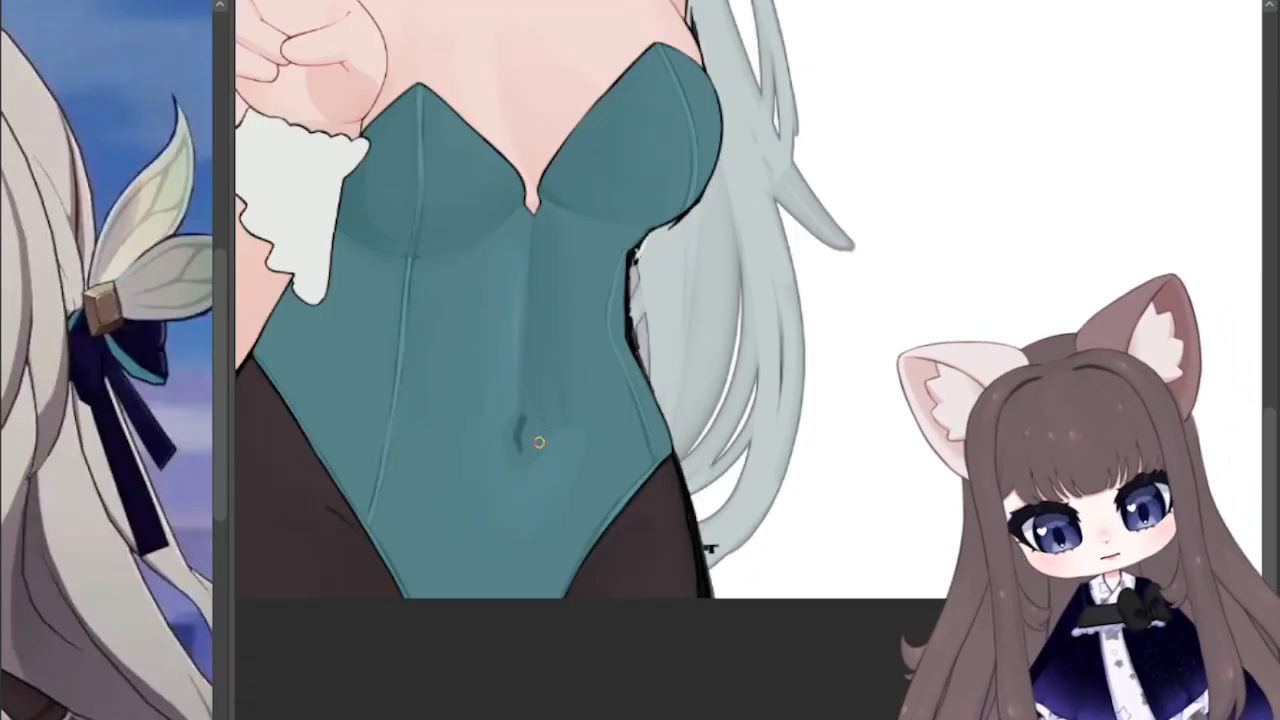
Step: Paint light blue highlights beside the navel, curving around the lower belly and beside the upper centre line, and blend them softly into the fabric
mouse_move(532, 442)
mouse_down()
mouse_move(530, 465)
mouse_move(545, 472)
mouse_move(535, 442)
mouse_move(527, 462)
mouse_move(555, 465)
mouse_move(531, 480)
mouse_up()
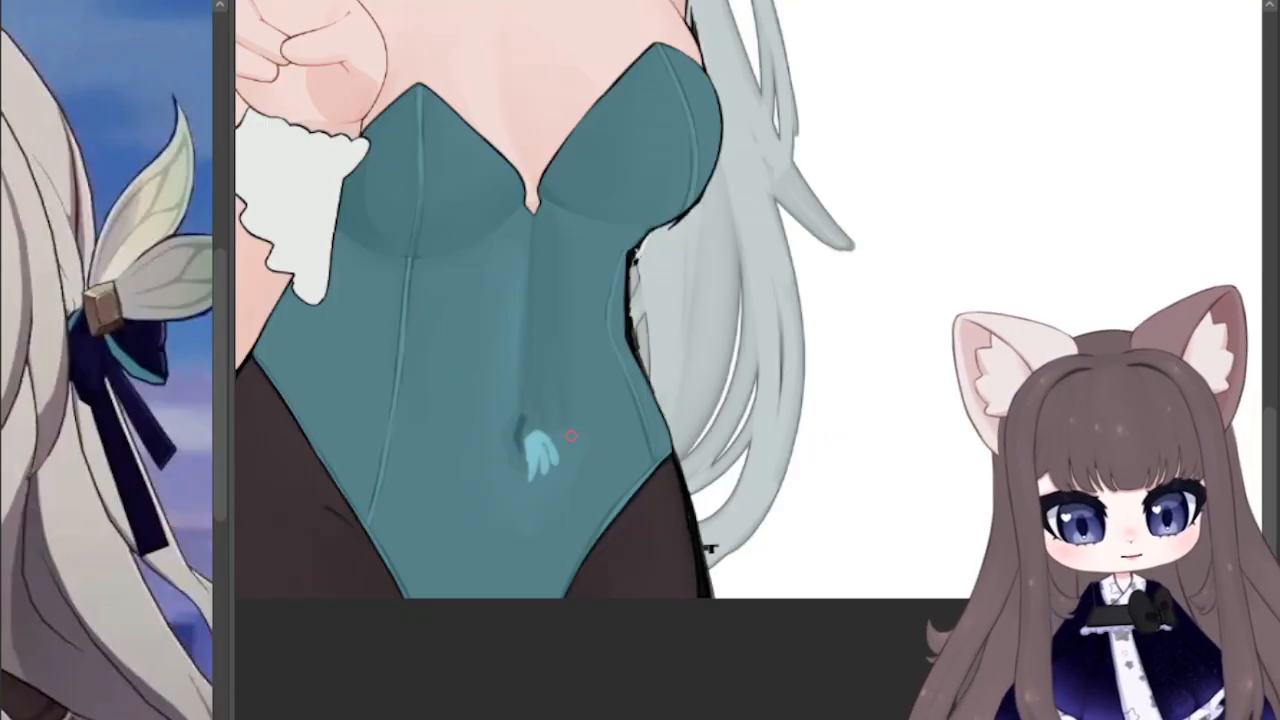
mouse_move(551, 508)
mouse_down()
mouse_move(487, 395)
mouse_move(509, 321)
mouse_move(569, 651)
mouse_move(487, 414)
mouse_move(405, 428)
mouse_move(417, 440)
mouse_up()
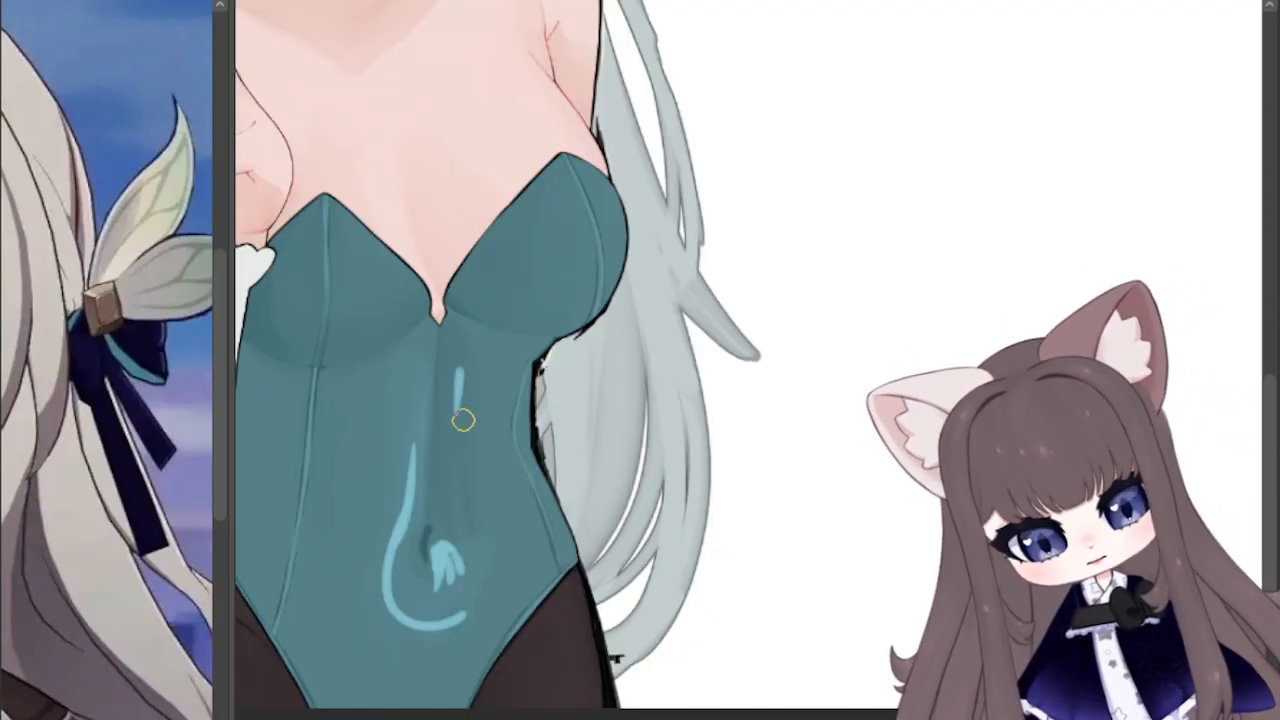
drag(461, 360, 458, 436)
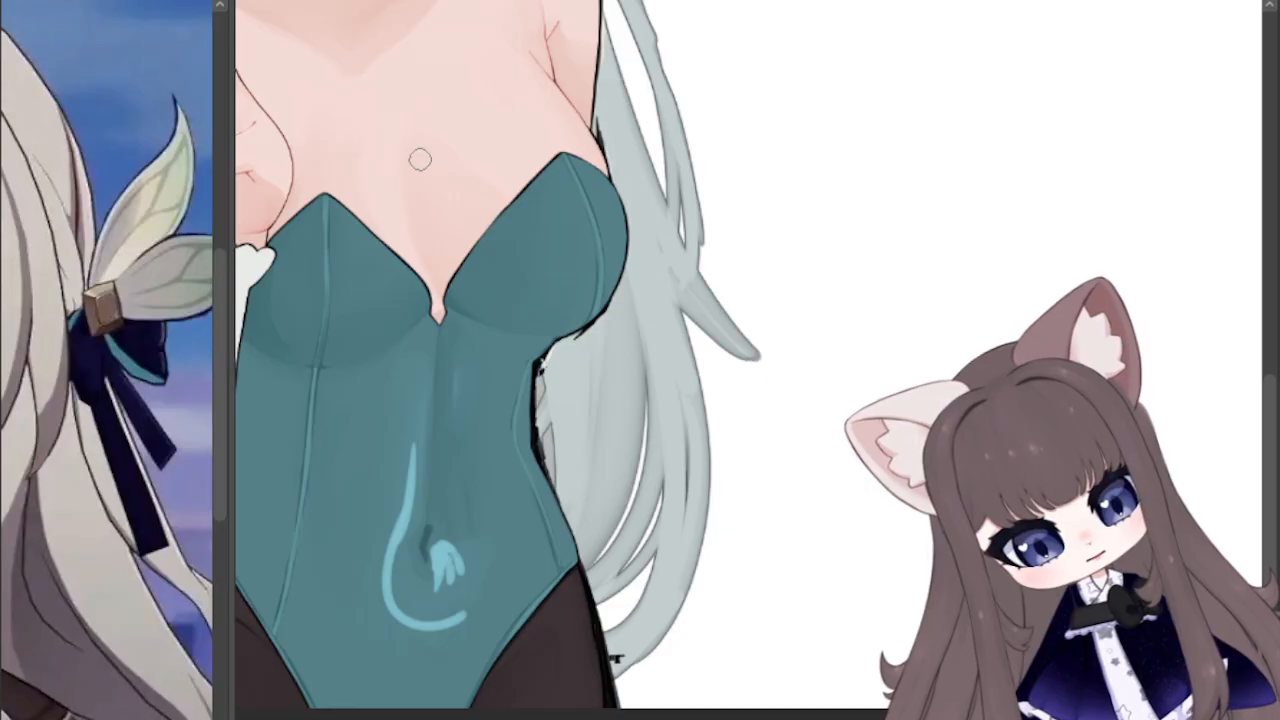
drag(455, 607, 393, 566)
mouse_move(469, 612)
mouse_down()
mouse_move(388, 562)
mouse_move(404, 518)
mouse_up()
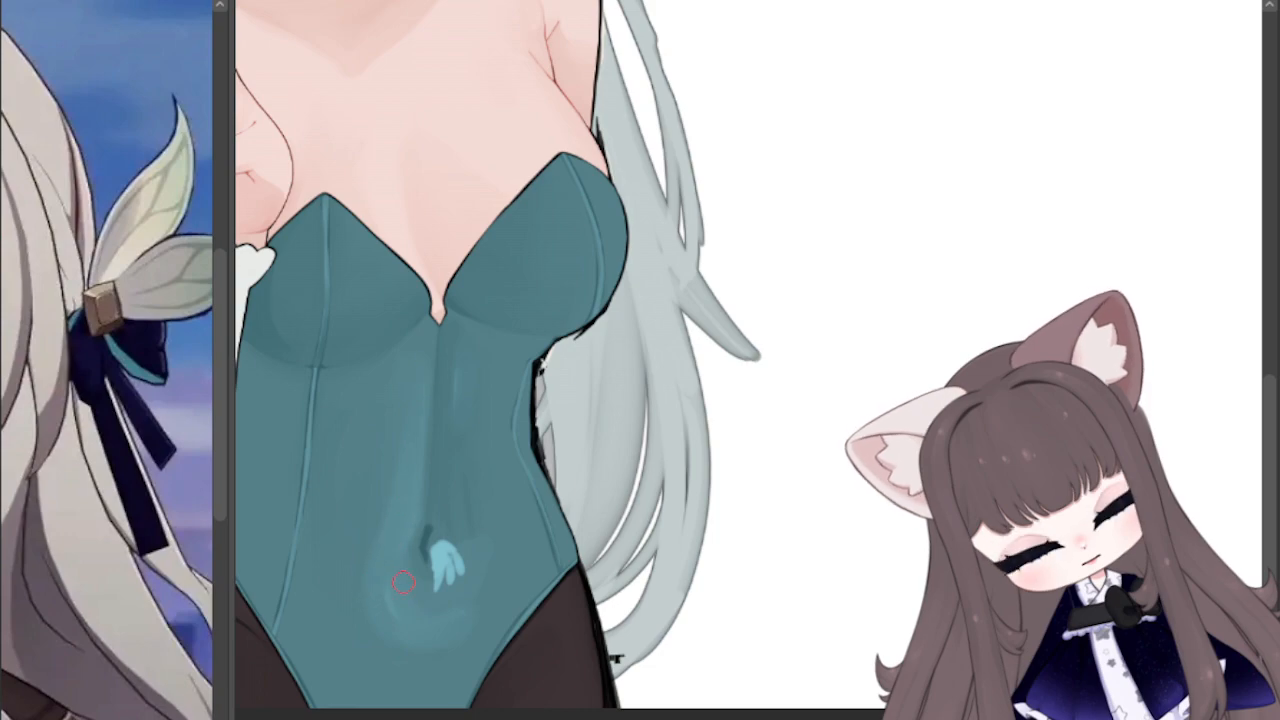
mouse_move(452, 575)
mouse_down()
mouse_move(445, 555)
mouse_move(436, 590)
mouse_up()
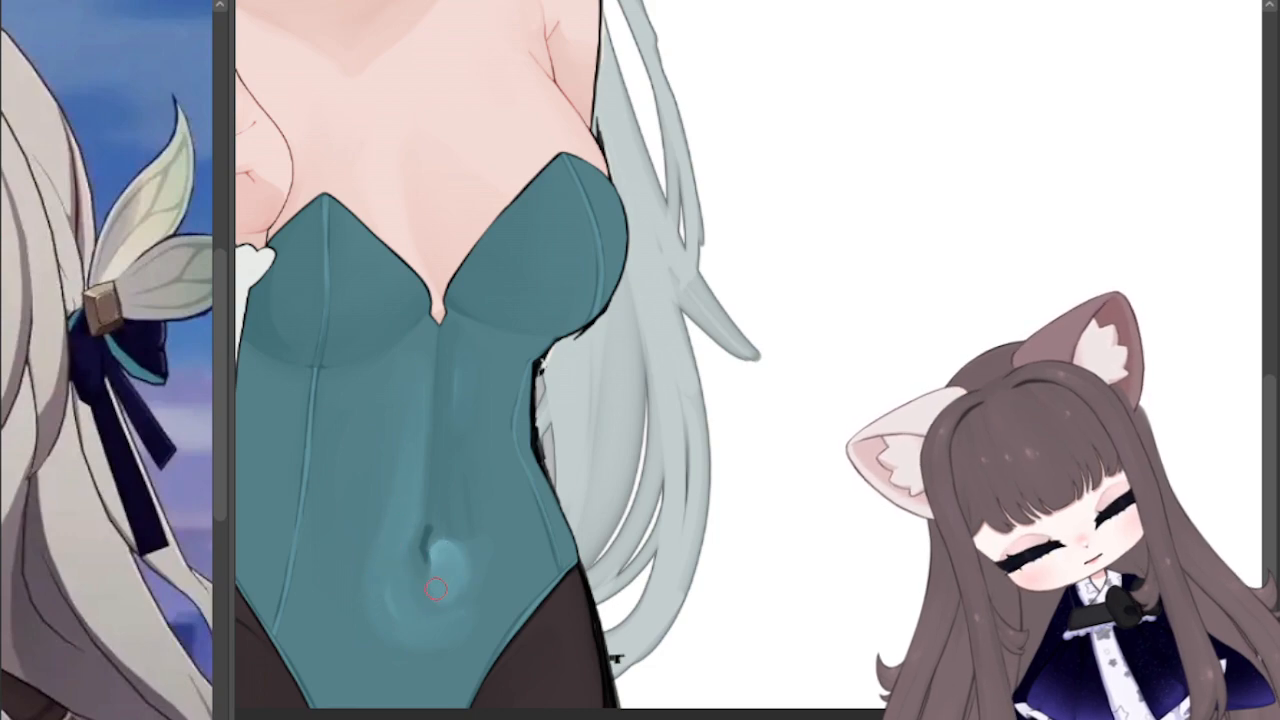
Step: Brighten the bodysuit's cup seams, neckline trim and waist-side trim with thin light blue highlights
mouse_move(865, 321)
mouse_down()
mouse_move(993, 402)
mouse_move(1113, 364)
mouse_move(1090, 330)
mouse_move(1020, 311)
mouse_up()
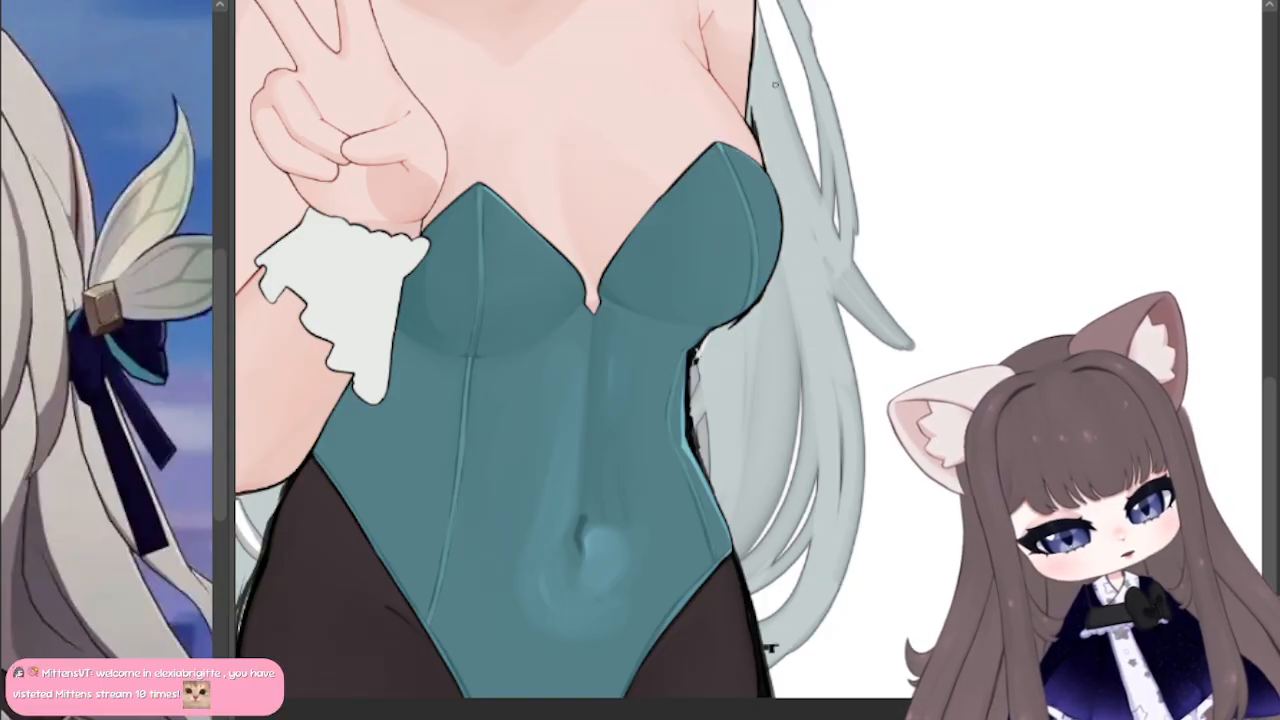
click(440, 2)
drag(640, 250, 627, 443)
click(304, 3)
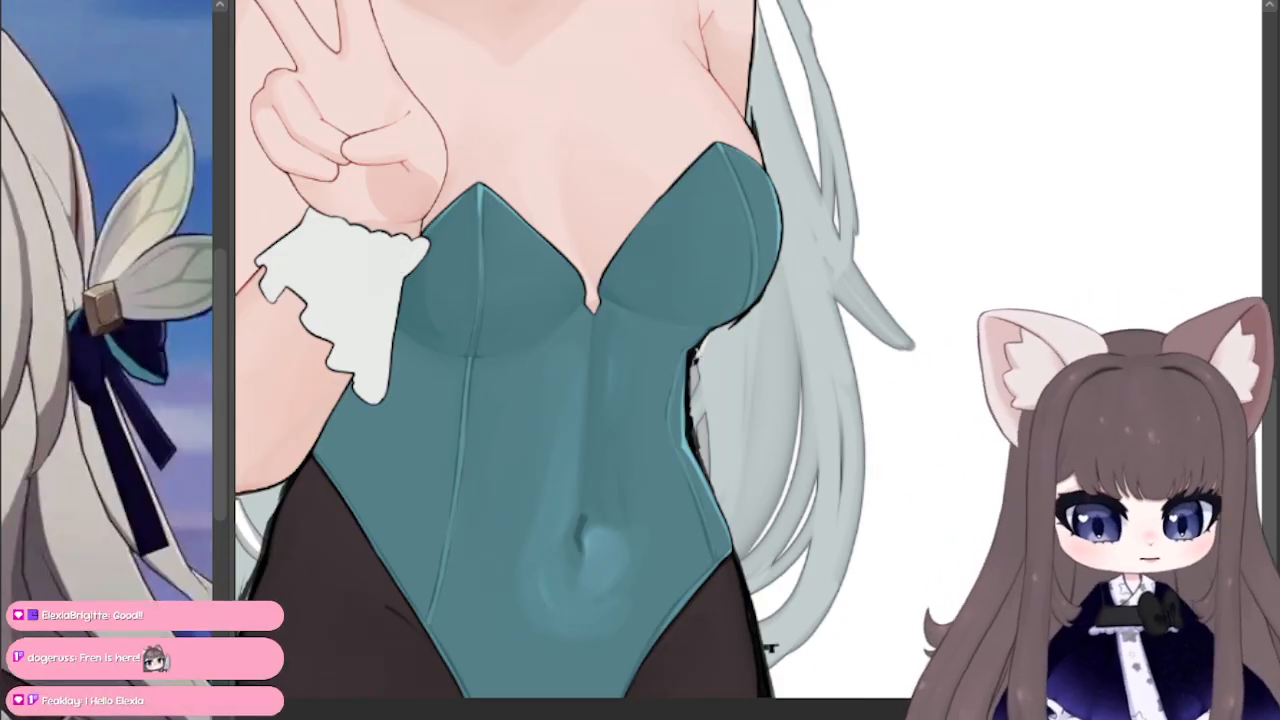
drag(600, 260, 638, 274)
mouse_move(590, 466)
mouse_down()
mouse_move(604, 446)
mouse_move(602, 395)
mouse_up()
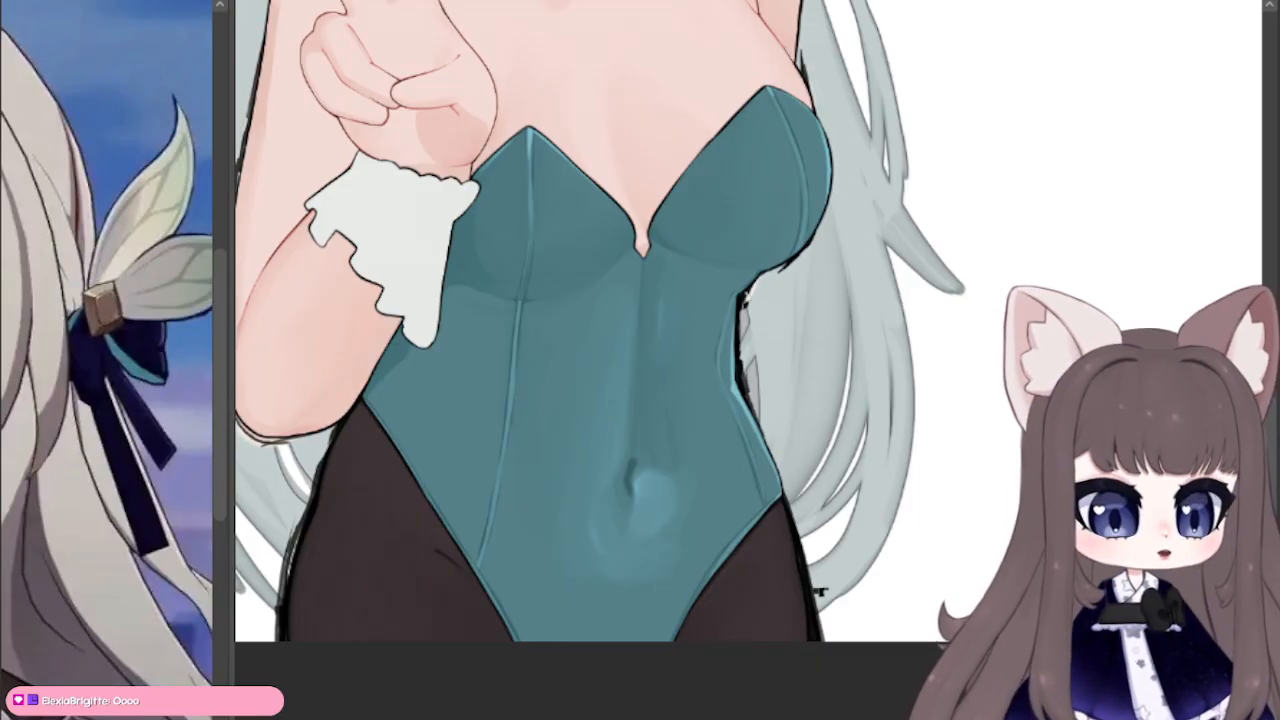
Step: Review the shaded bodysuit together with the raised hand, shoulders, face and hair
key(ctrl+minus)
drag(669, 280, 604, 387)
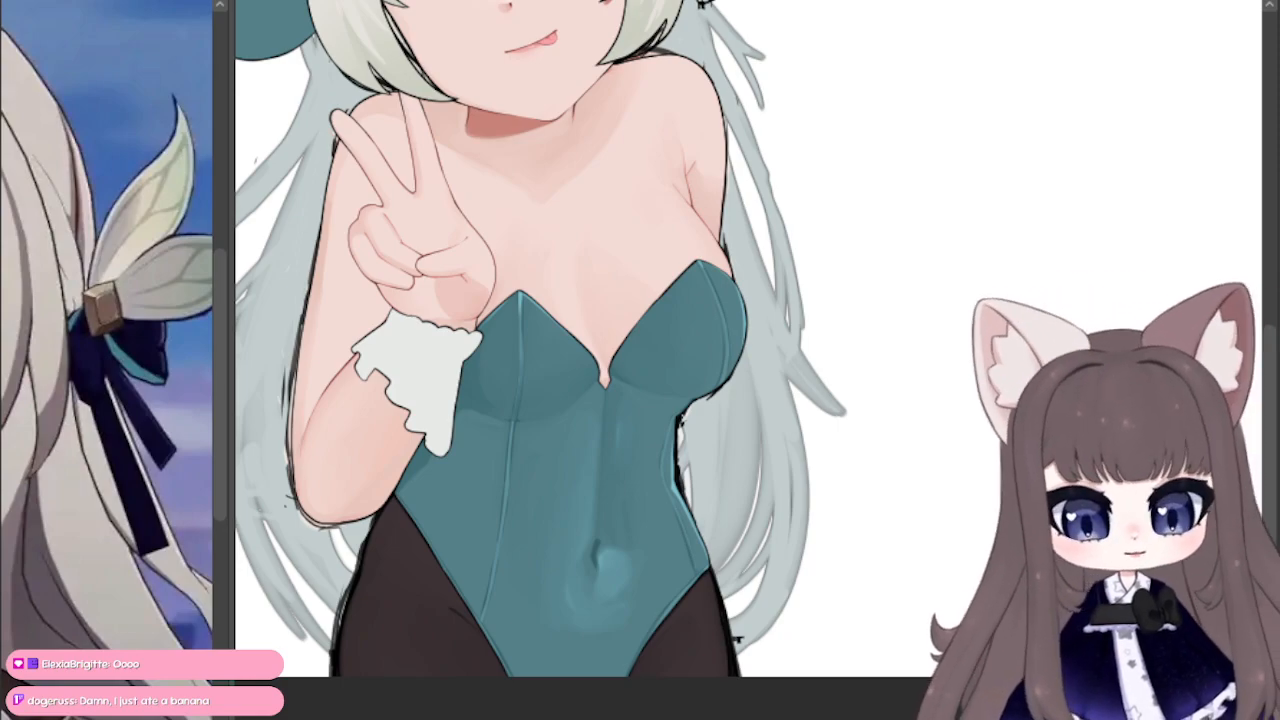
drag(600, 360, 609, 394)
scroll(614, 366, up, 3)
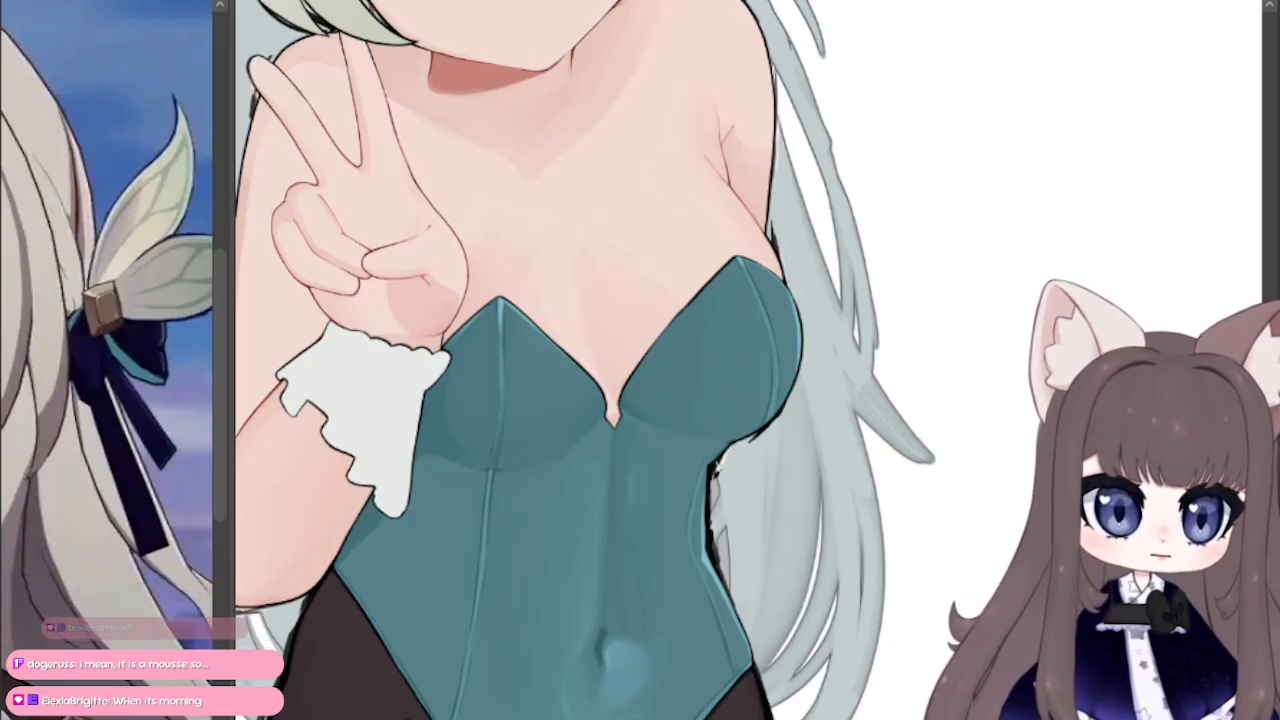
mouse_move(718, 467)
mouse_down()
mouse_move(992, 590)
mouse_move(956, 622)
mouse_move(968, 646)
mouse_up()
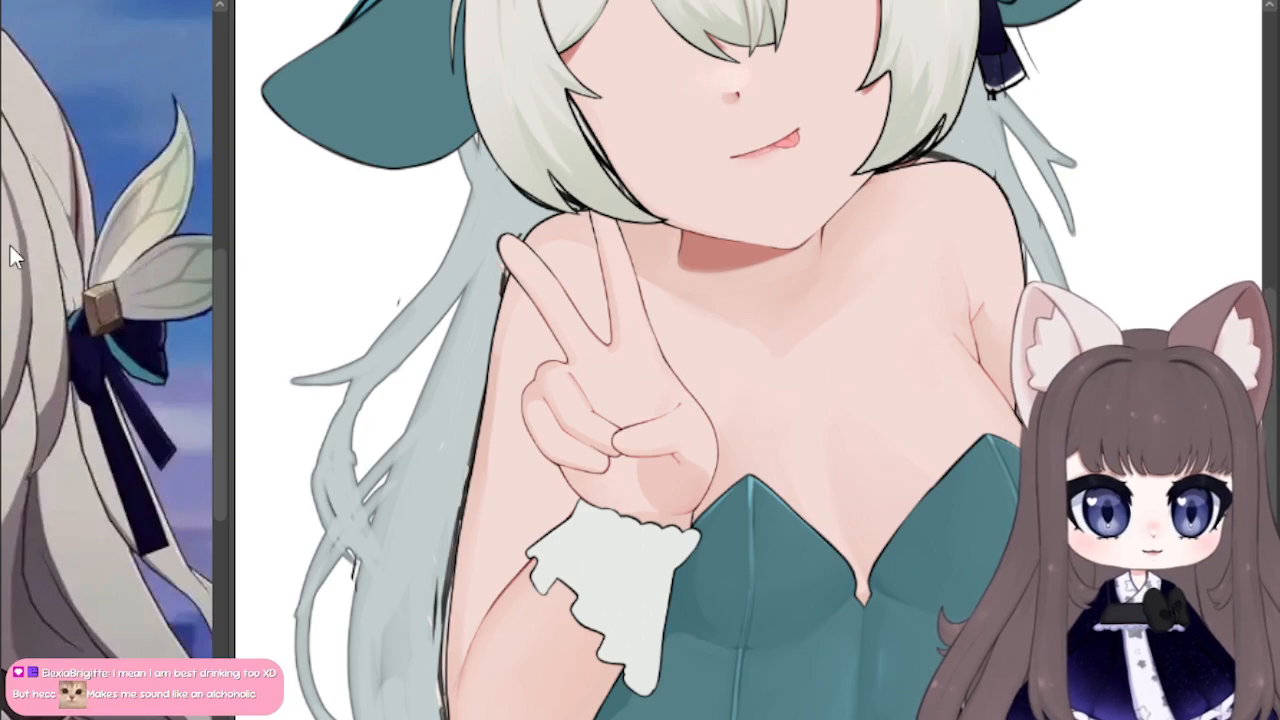
mouse_move(700, 480)
mouse_down()
mouse_move(629, 240)
mouse_move(641, 300)
mouse_up()
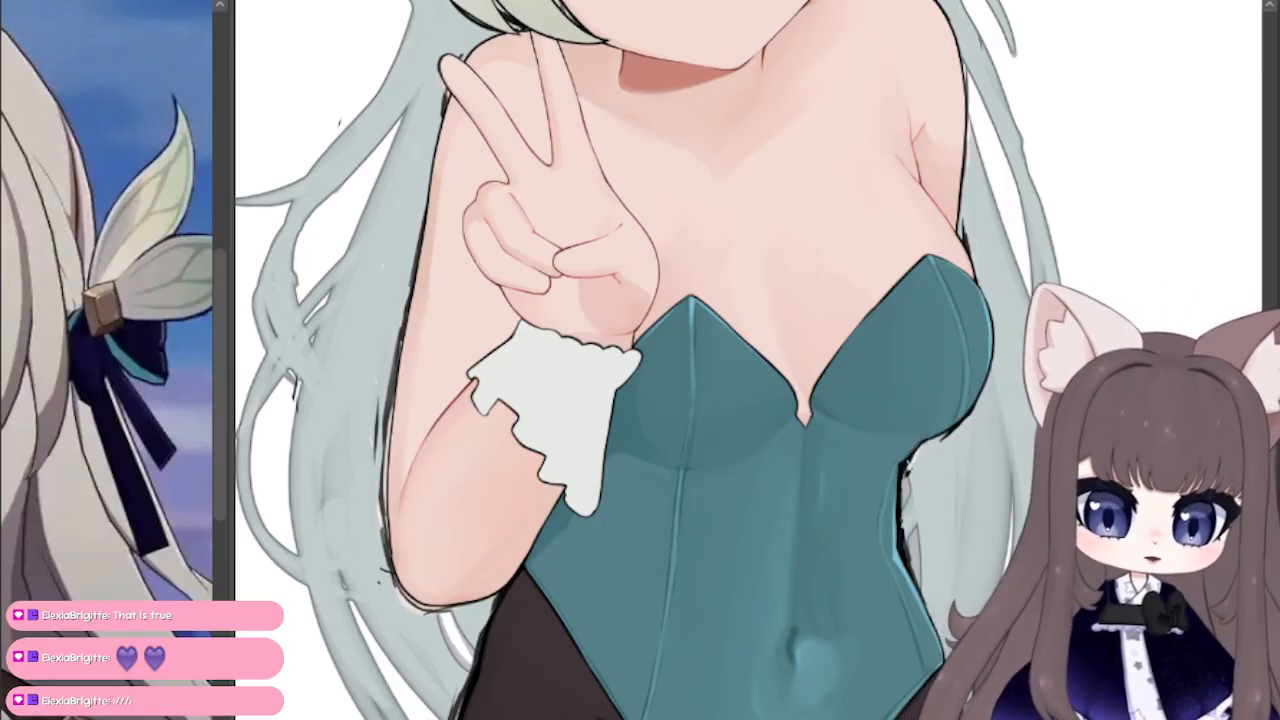
mouse_move(609, 106)
mouse_down()
mouse_move(767, 263)
mouse_move(779, 227)
mouse_move(717, 225)
mouse_up()
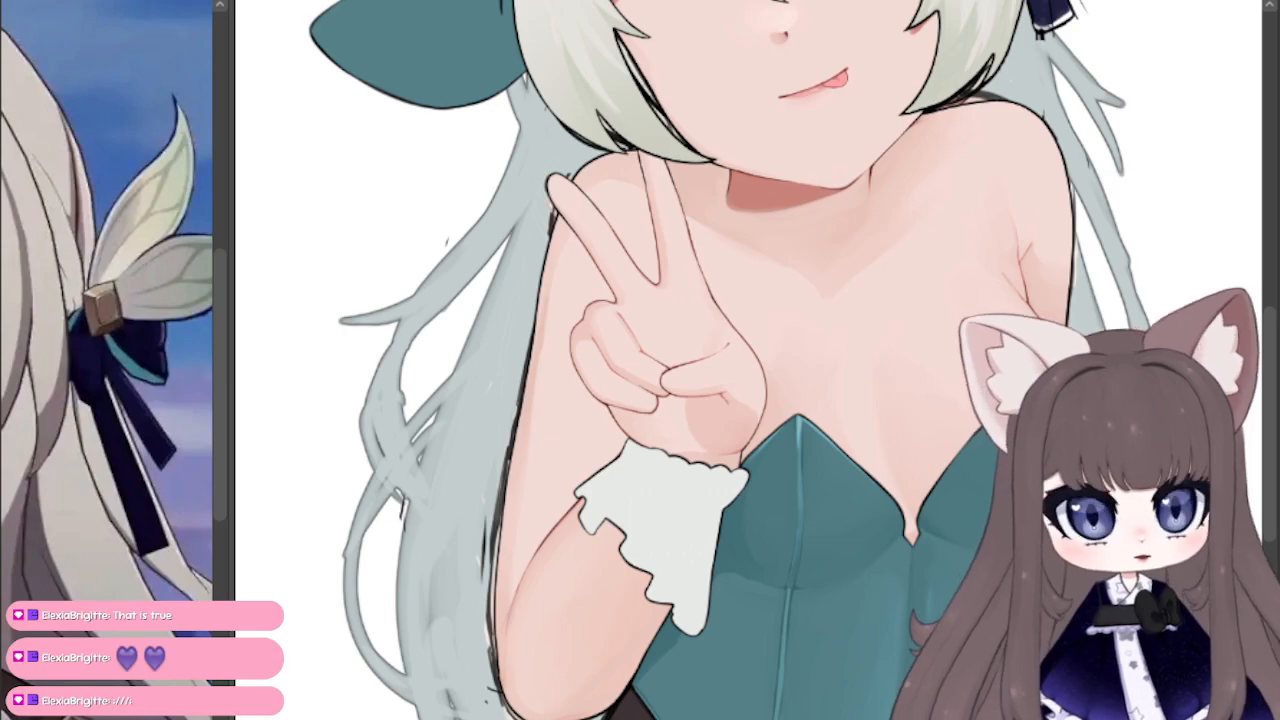
mouse_move(1220, 620)
mouse_down()
mouse_move(700, 15)
mouse_move(886, 233)
mouse_move(1038, 353)
mouse_move(1026, 318)
mouse_up()
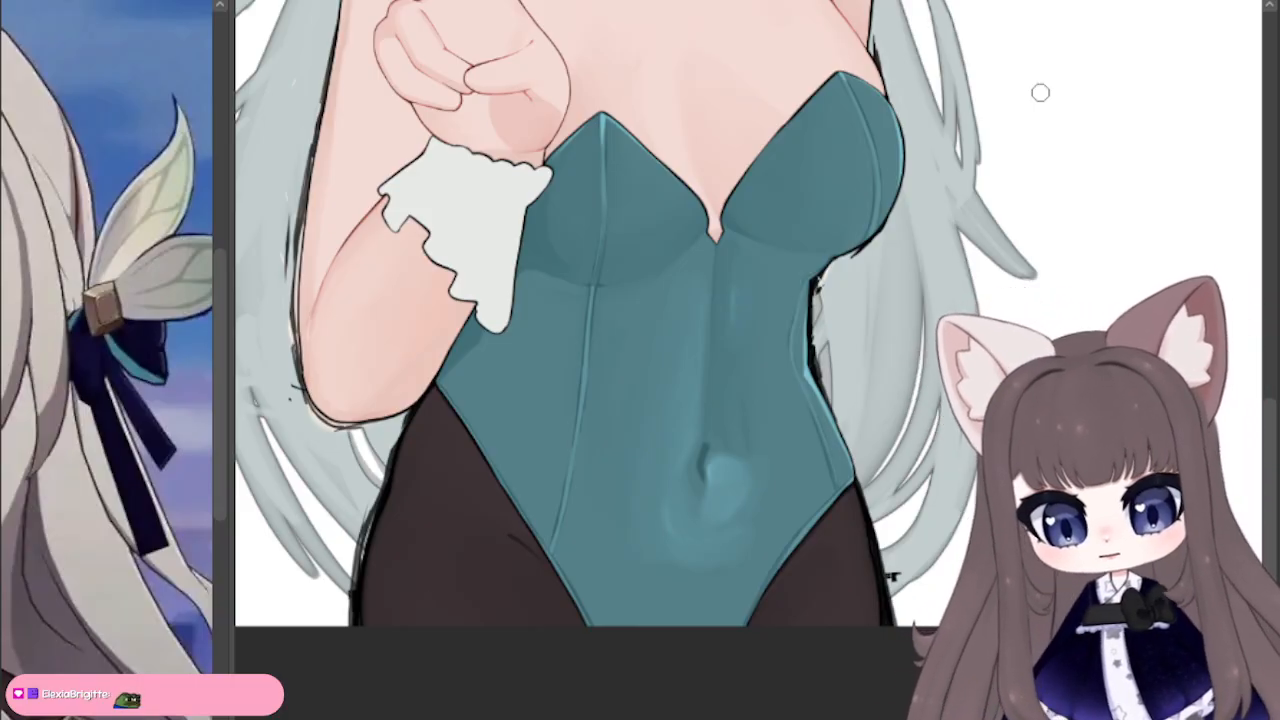
mouse_move(1040, 92)
mouse_down()
mouse_move(1025, 639)
mouse_move(1163, 719)
mouse_move(983, 347)
mouse_move(1005, 301)
mouse_up()
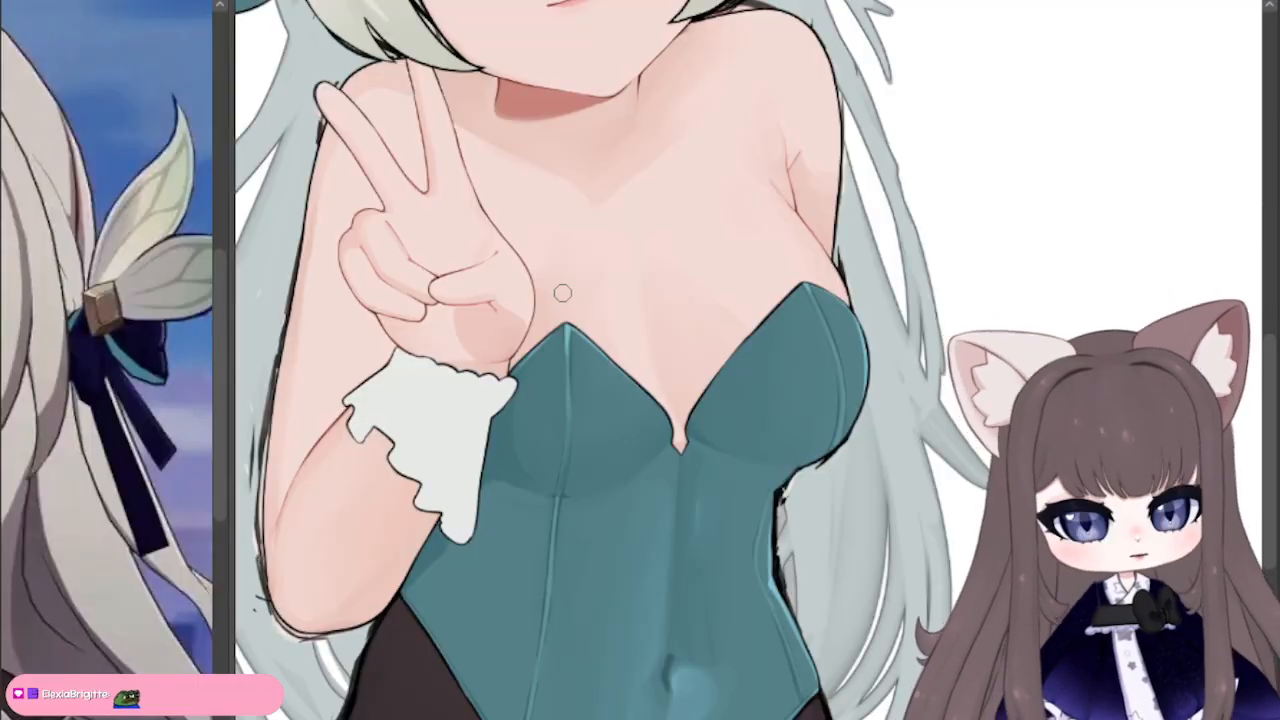
scroll(563, 293, up, 1)
mouse_move(1163, 245)
mouse_down()
mouse_move(1163, 467)
mouse_move(1021, 510)
mouse_move(1135, 453)
mouse_move(980, 324)
mouse_move(992, 310)
mouse_move(1237, 417)
mouse_move(1106, 506)
mouse_move(1190, 652)
mouse_move(1229, 651)
mouse_up()
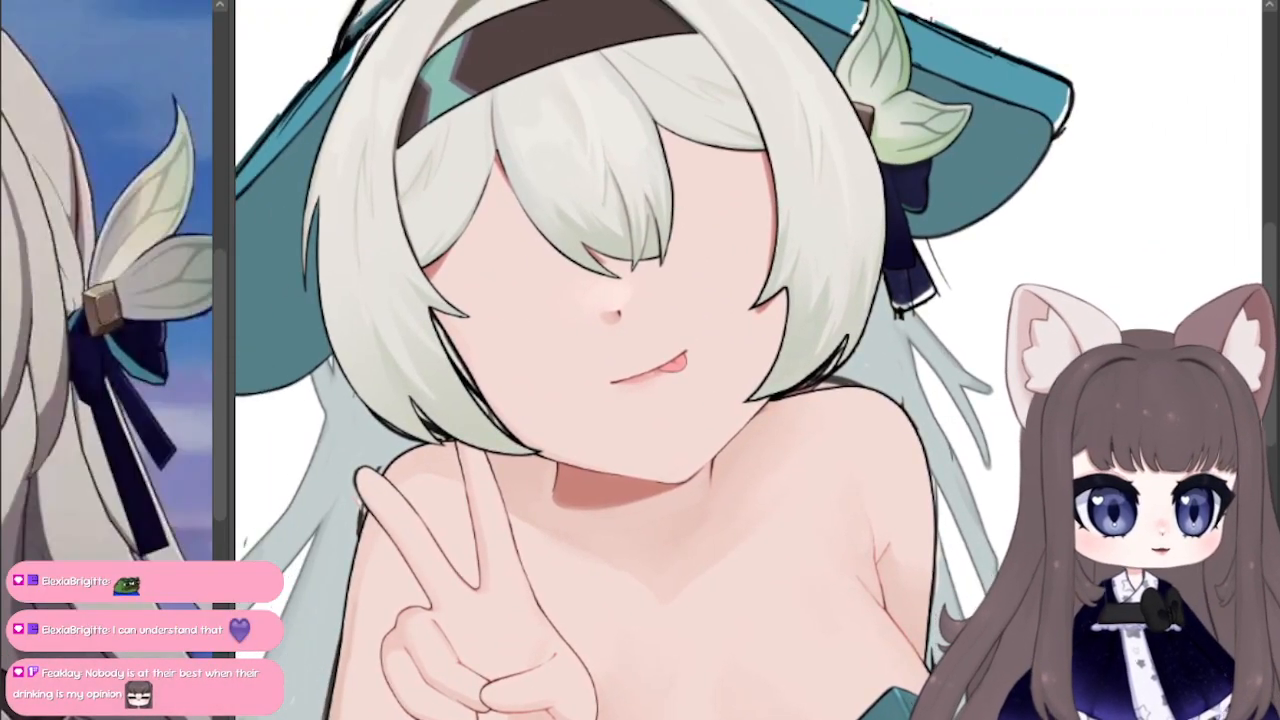
scroll(706, 371, up, 3)
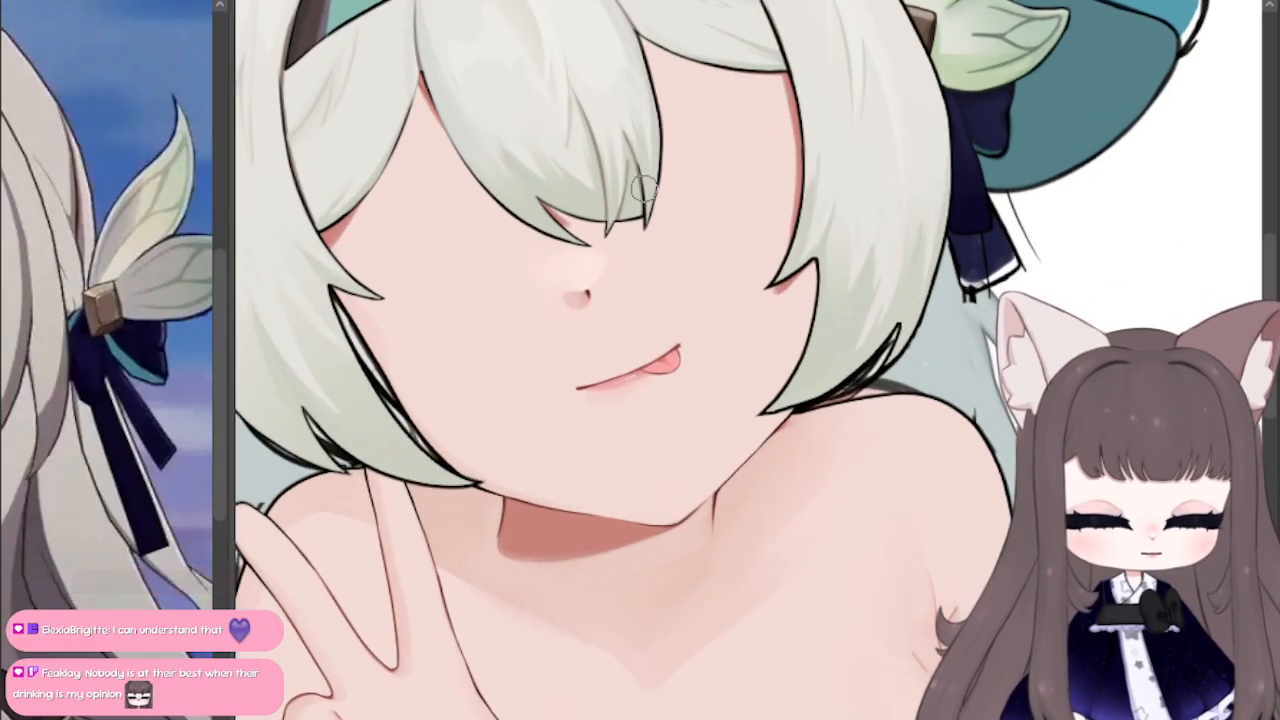
Step: Sketch a thin pink line down from the top of the bare shoulder beside the long hair, undoing the extra strokes next to it
mouse_move(648, 188)
mouse_down()
mouse_move(1233, 228)
mouse_move(671, 0)
mouse_move(208, 0)
mouse_move(313, 149)
mouse_move(313, 223)
mouse_up()
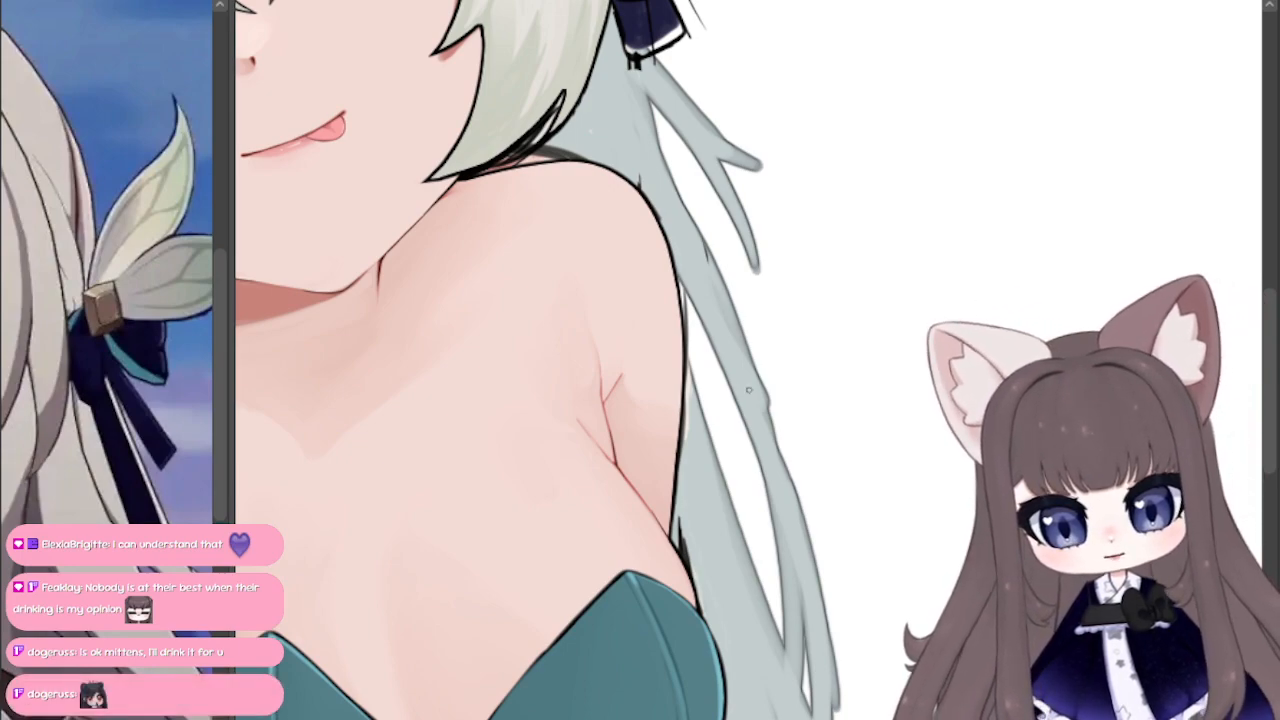
drag(600, 168, 604, 222)
mouse_move(610, 170)
mouse_down()
mouse_move(613, 218)
mouse_move(630, 220)
mouse_move(606, 166)
mouse_up()
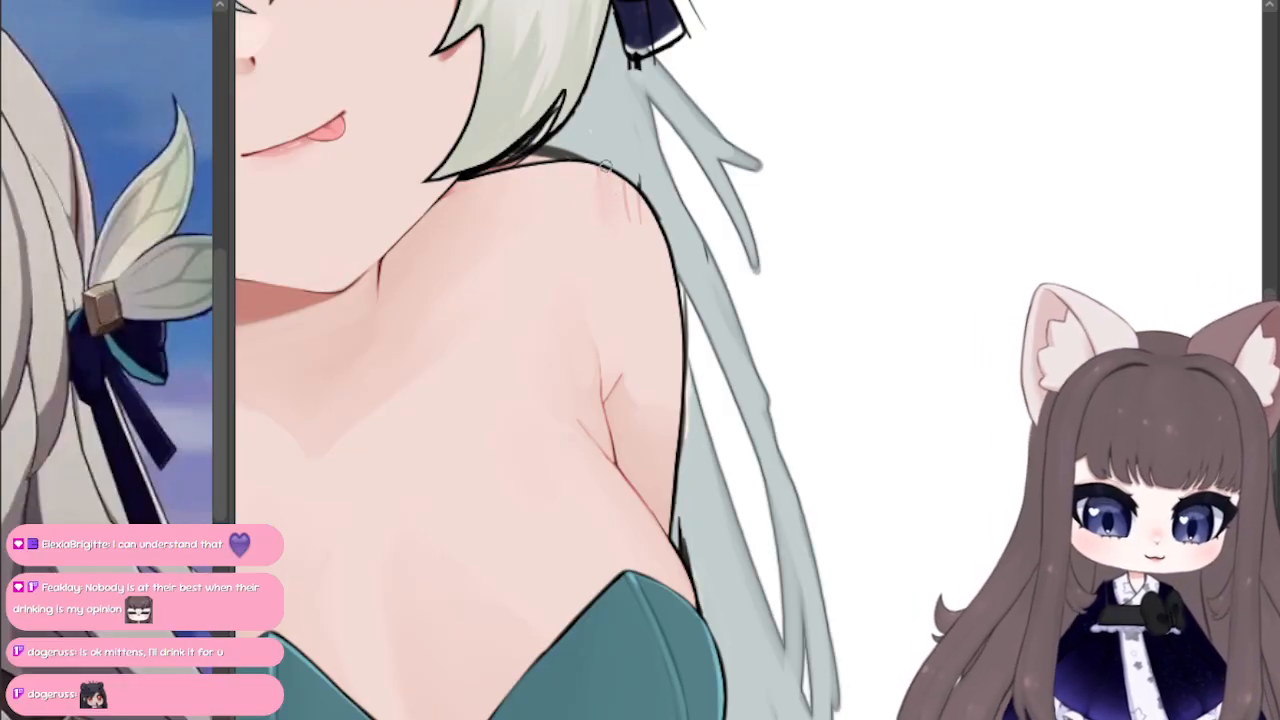
key(ctrl+z)
key(ctrl+z)
key(ctrl+z)
key(ctrl+z)
key(ctrl+z)
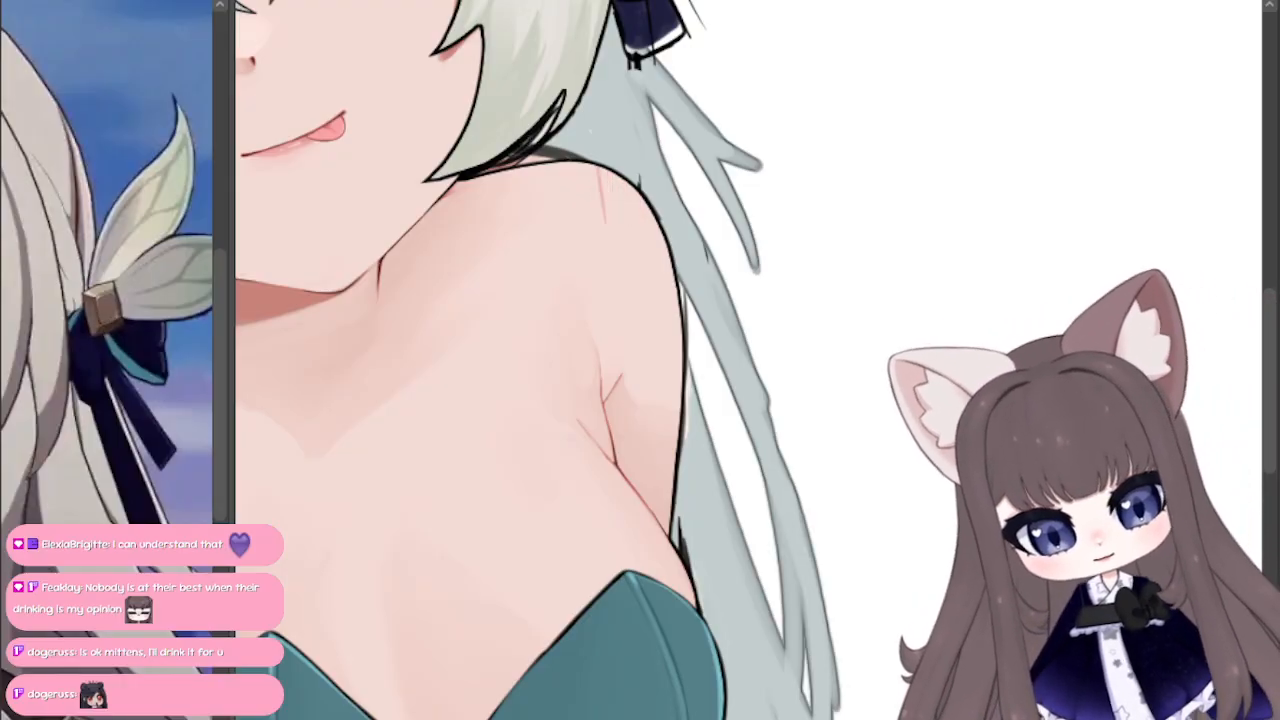
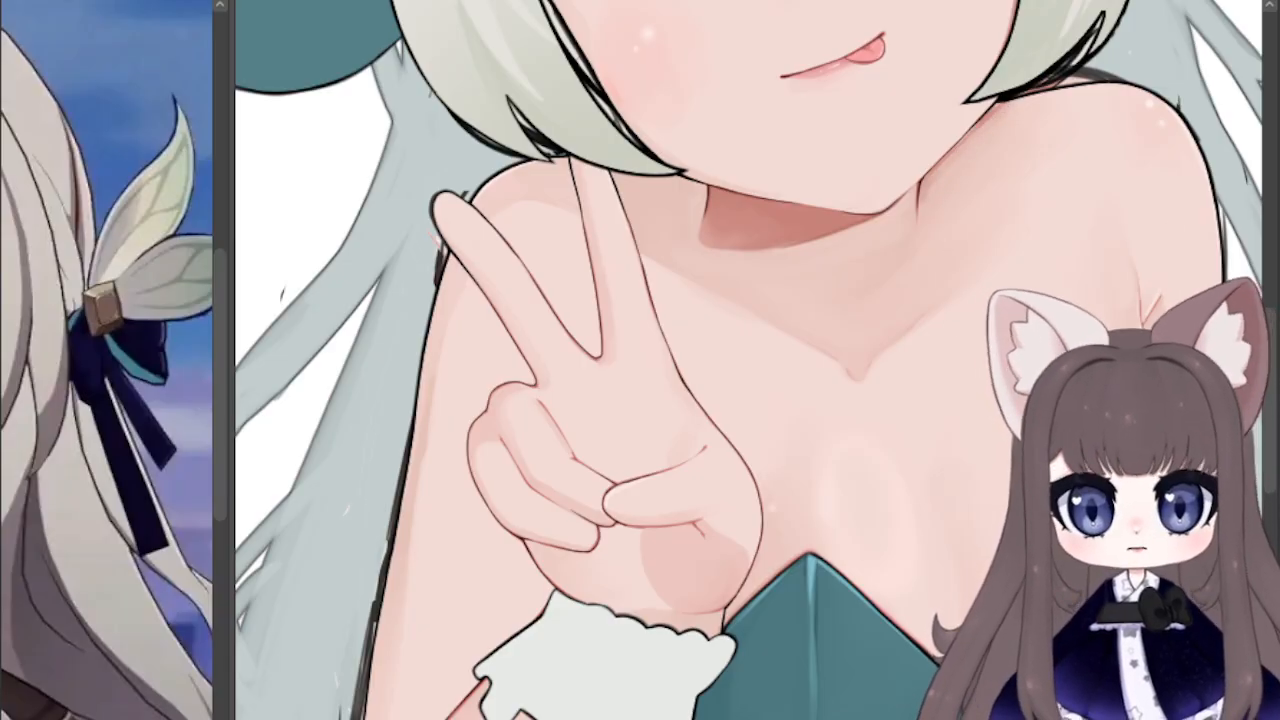
Step: Erase the hair lock where it covers the raised fingertip below the chin-length hair, bringing the finger in front of the hair
drag(560, 250, 720, 336)
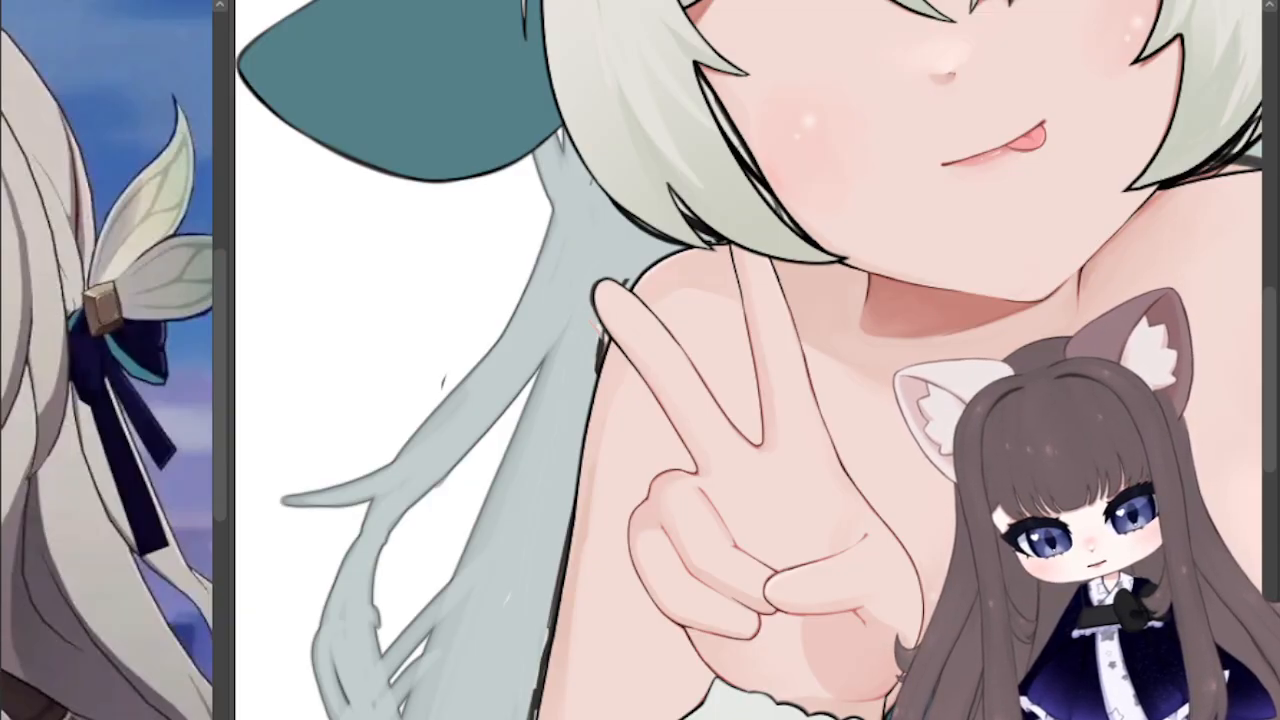
scroll(788, 296, up, 3)
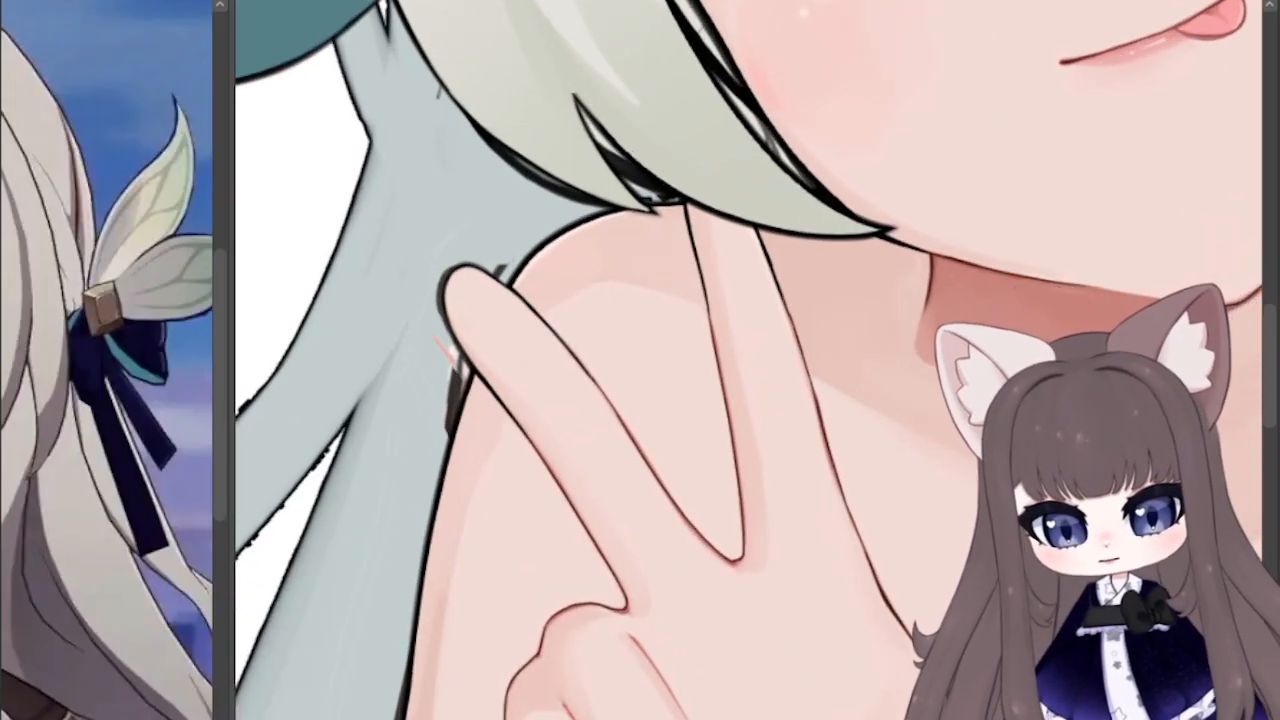
scroll(781, 222, up, 2)
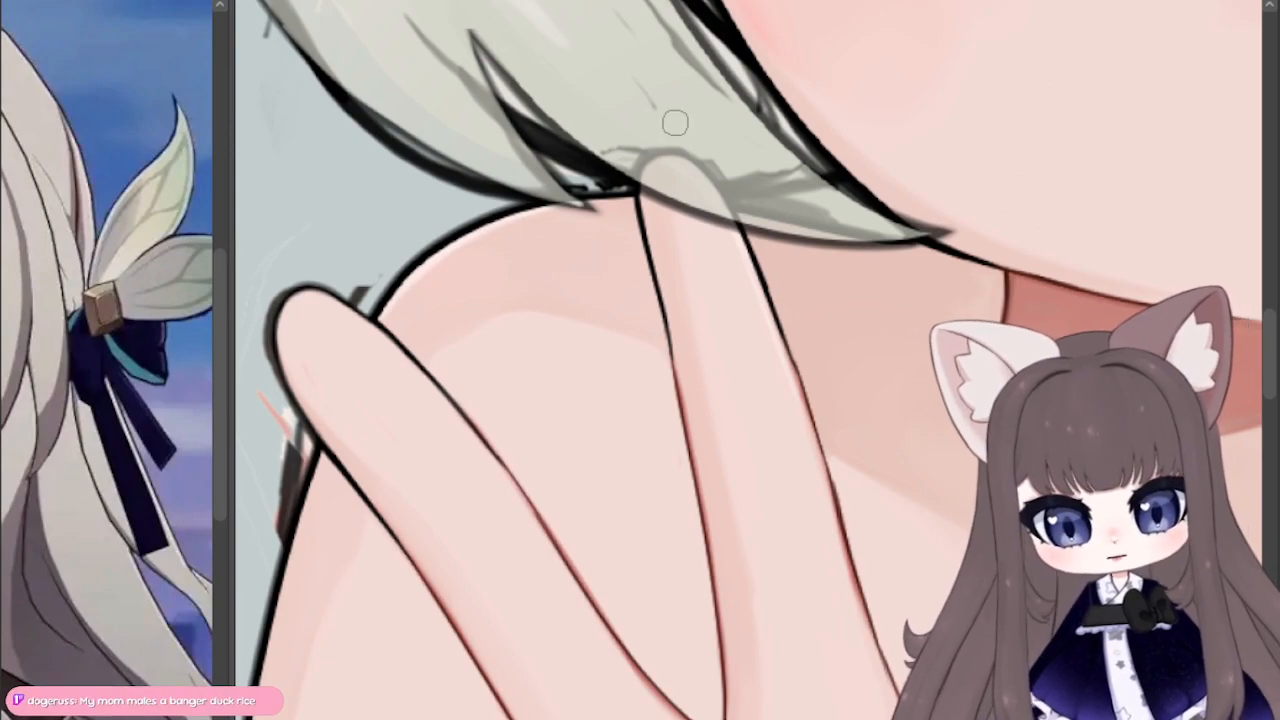
drag(678, 211, 660, 203)
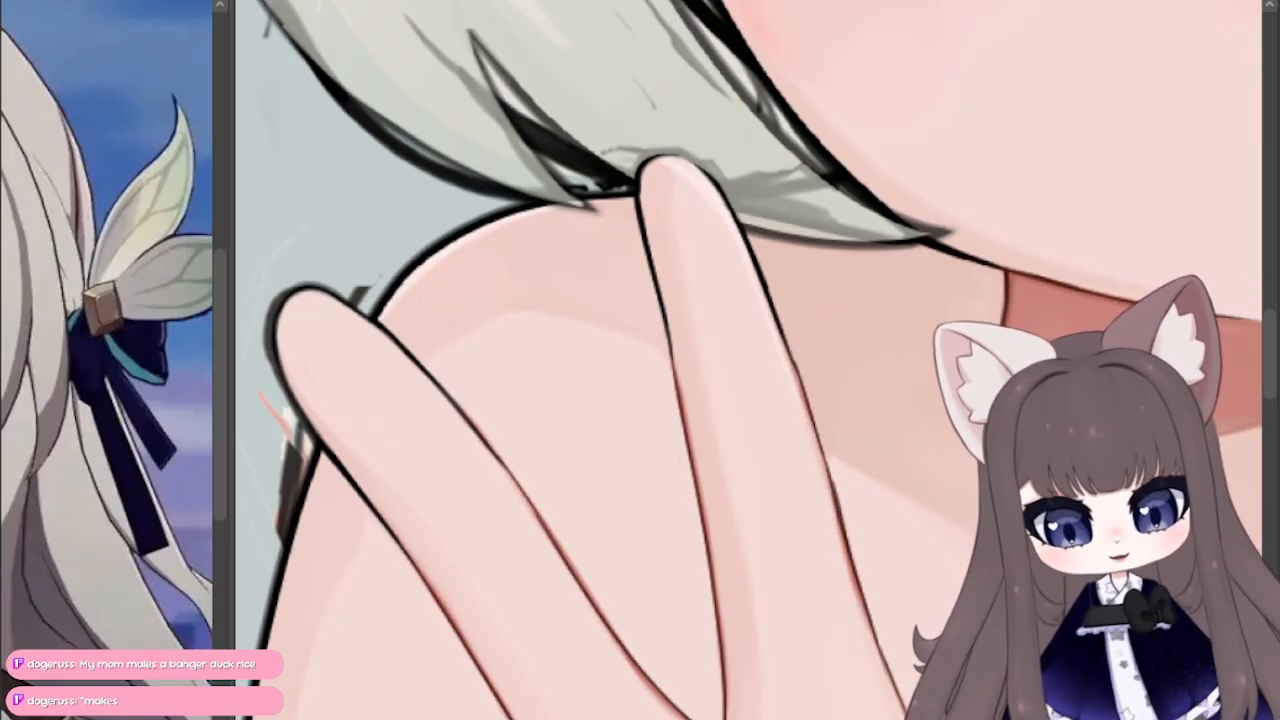
key(ctrl+z)
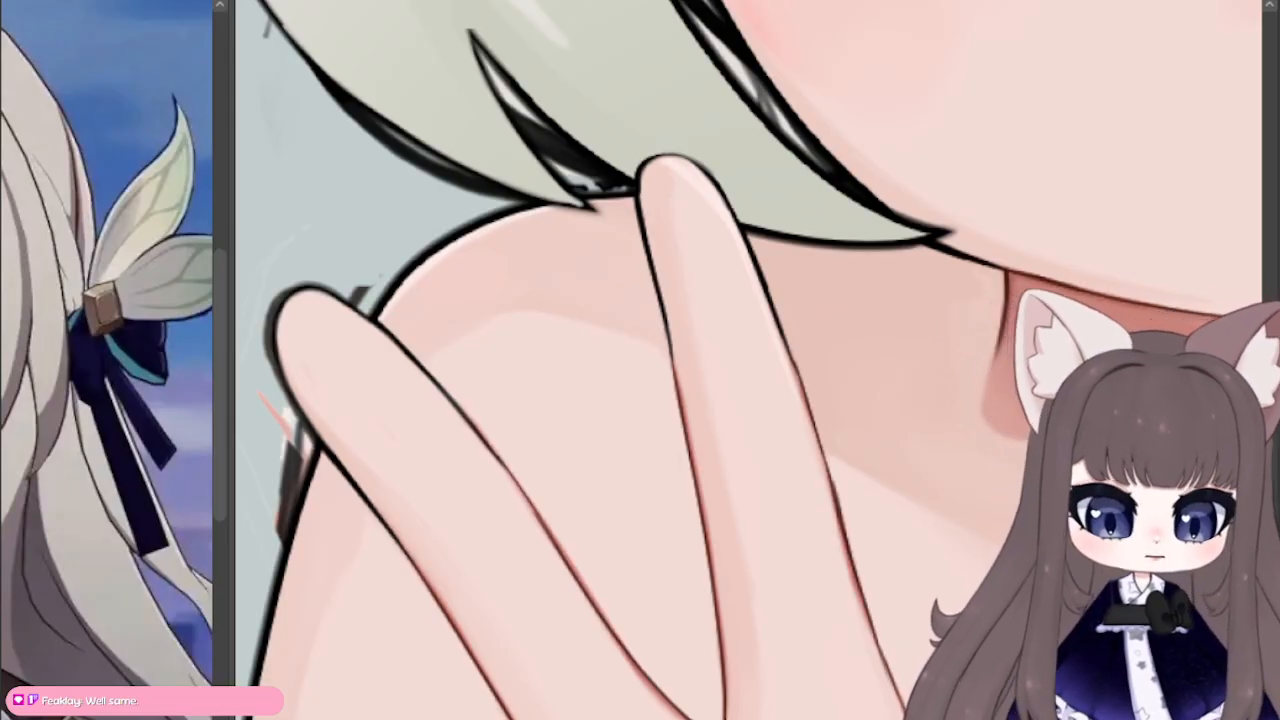
Step: Examine the face, fringe, headband and side hair locks up close from several angles
key(ctrl+minus)
key(ctrl+minus)
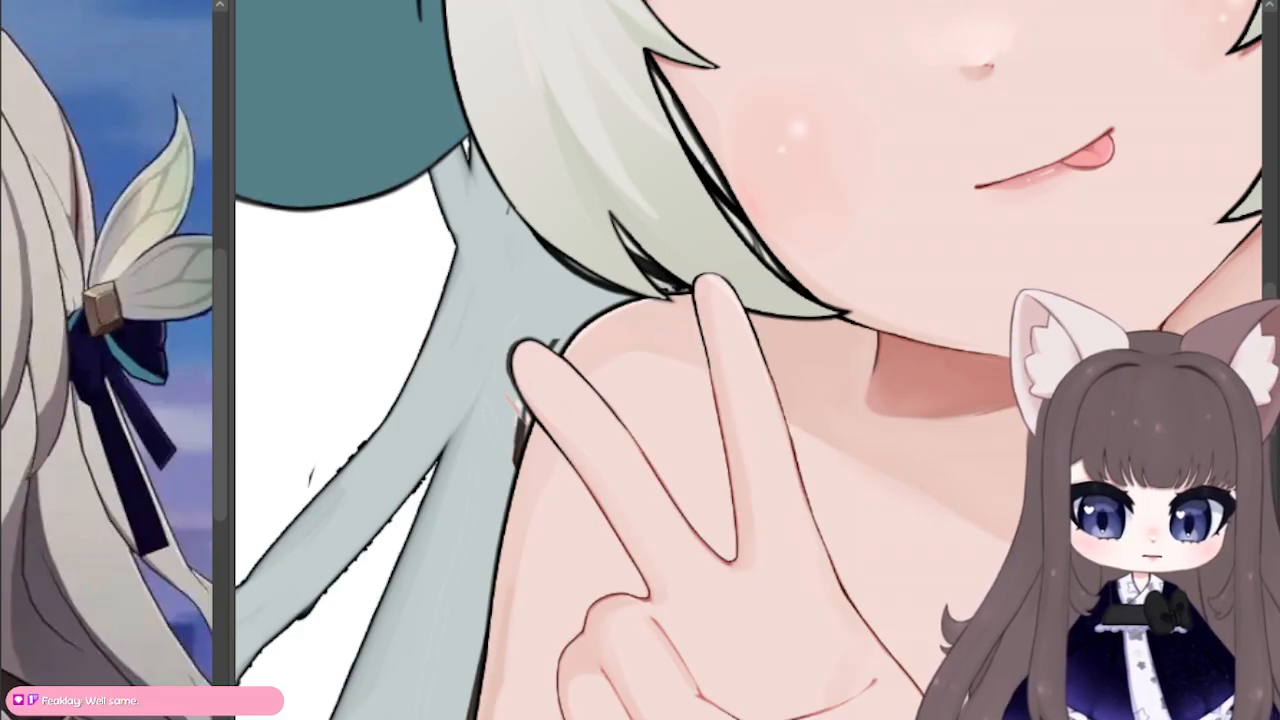
drag(700, 200, 534, 278)
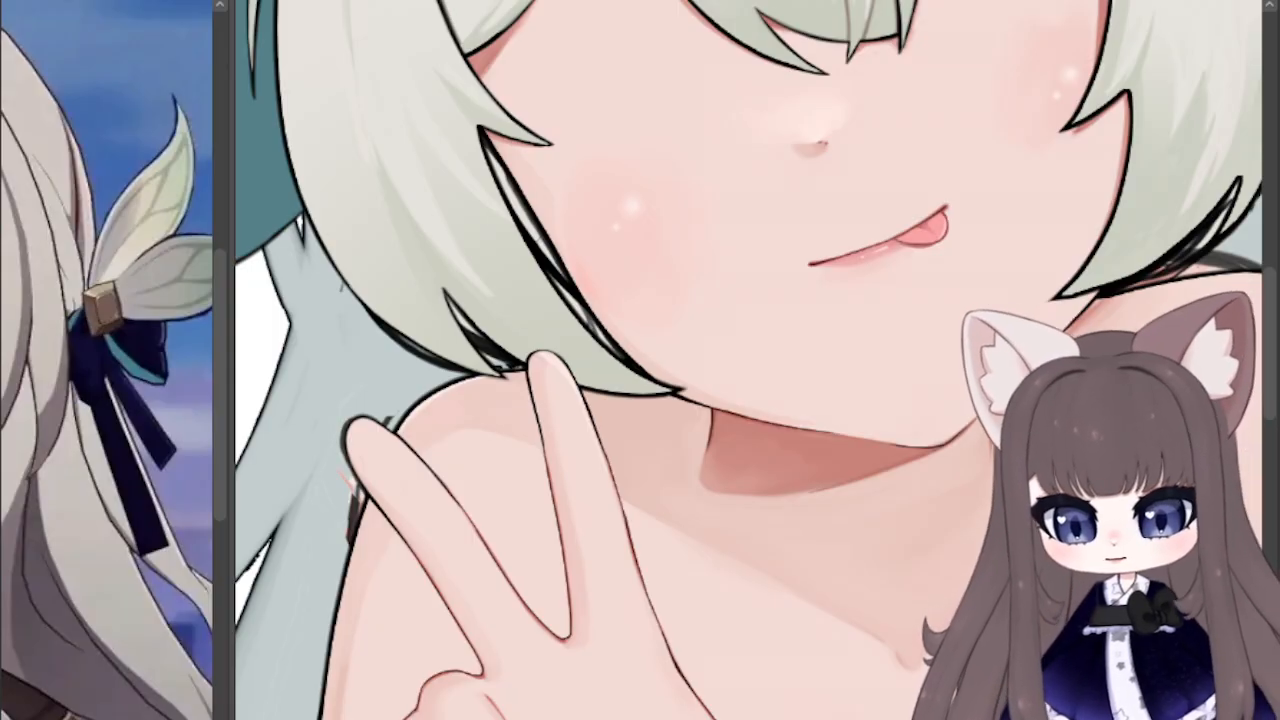
drag(840, 120, 672, 574)
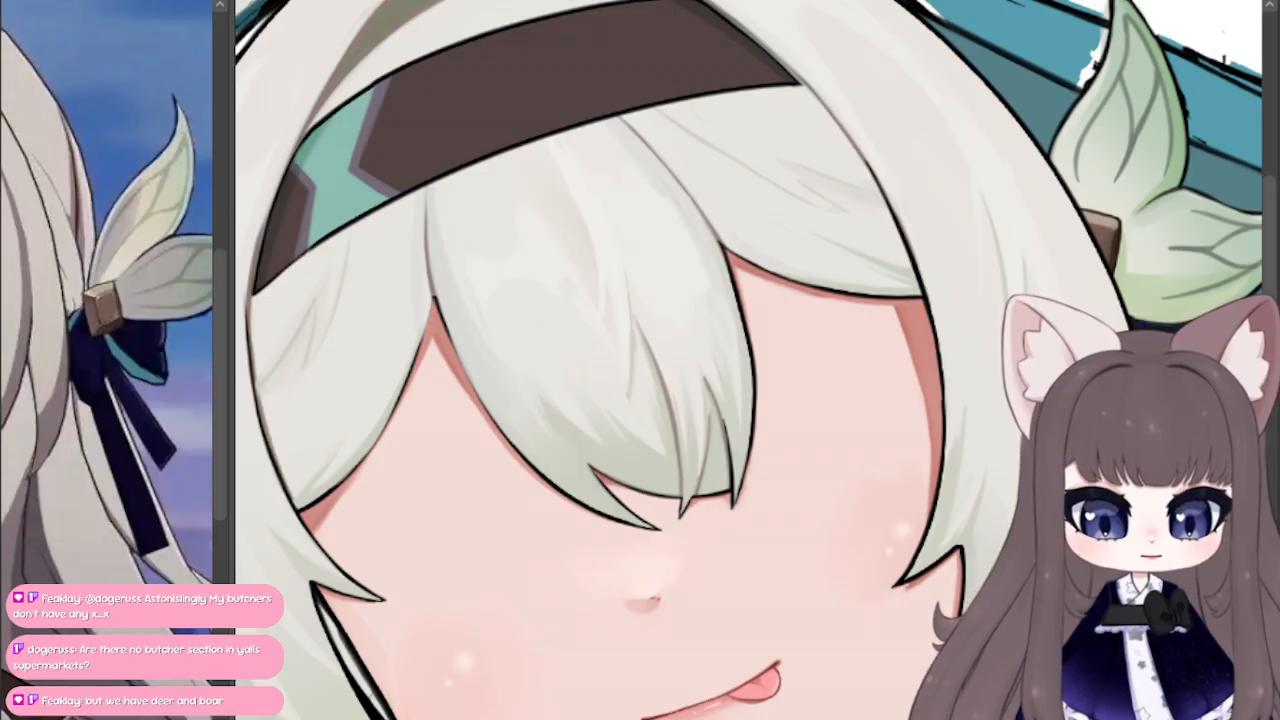
drag(900, 250, 937, 325)
drag(692, 393, 1265, 222)
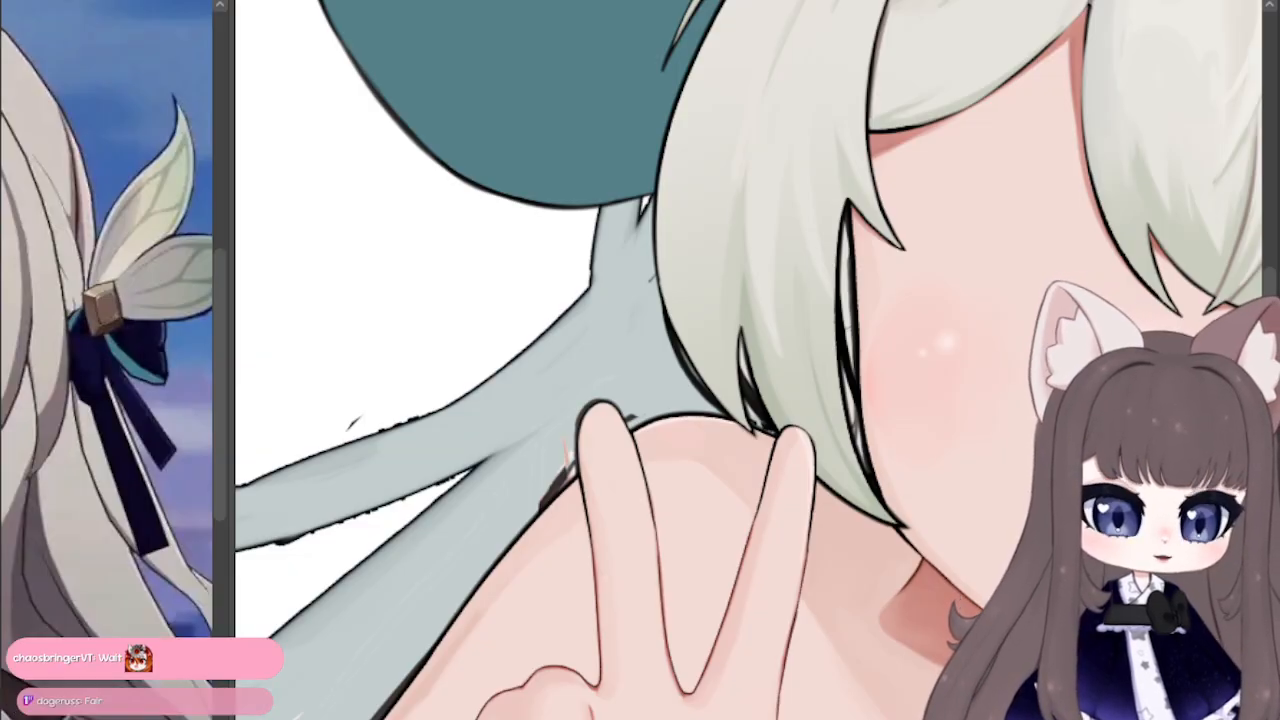
drag(950, 480, 721, 648)
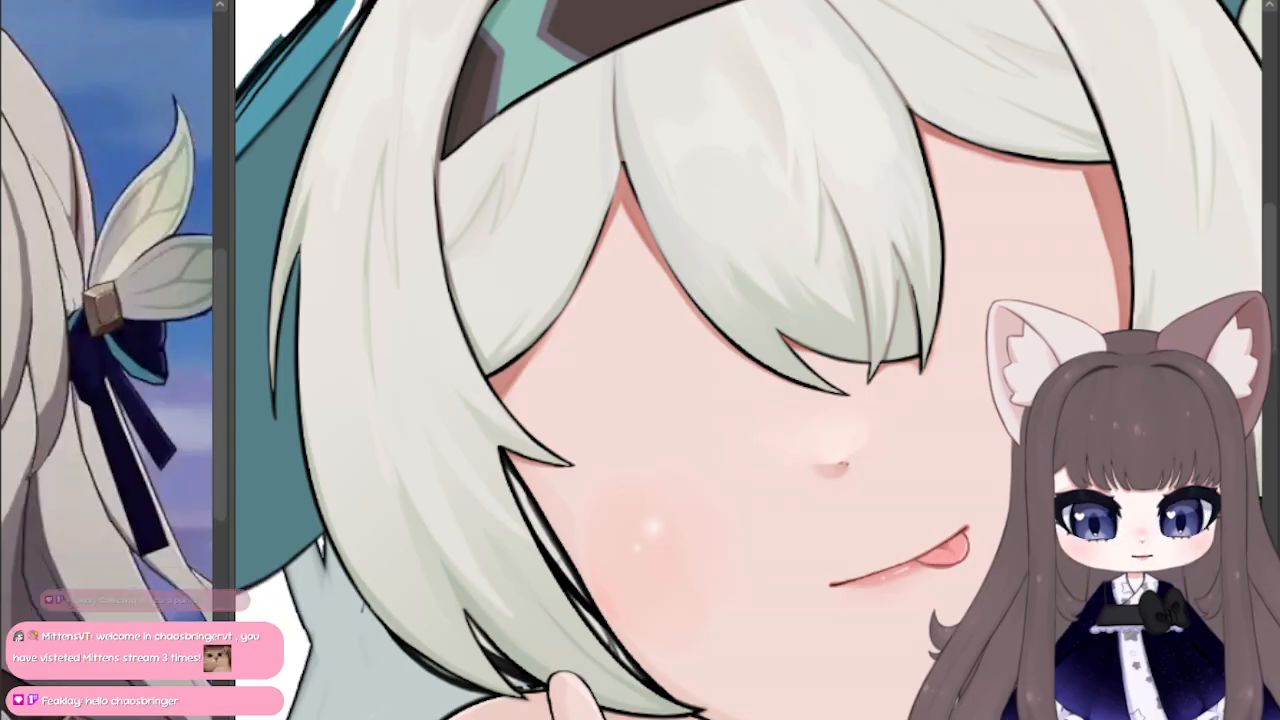
mouse_move(560, 260)
mouse_down()
mouse_move(872, 567)
mouse_move(753, 549)
mouse_move(828, 528)
mouse_up()
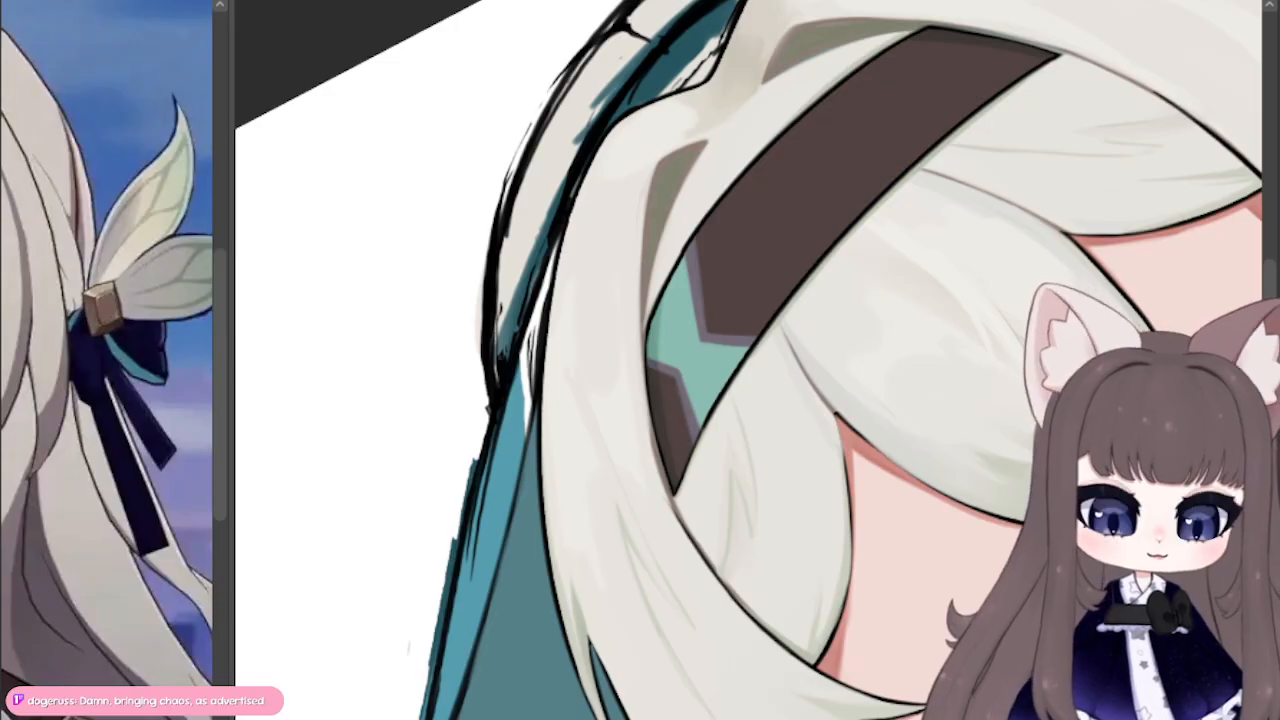
key(ctrl+at)
drag(800, 640, 747, 491)
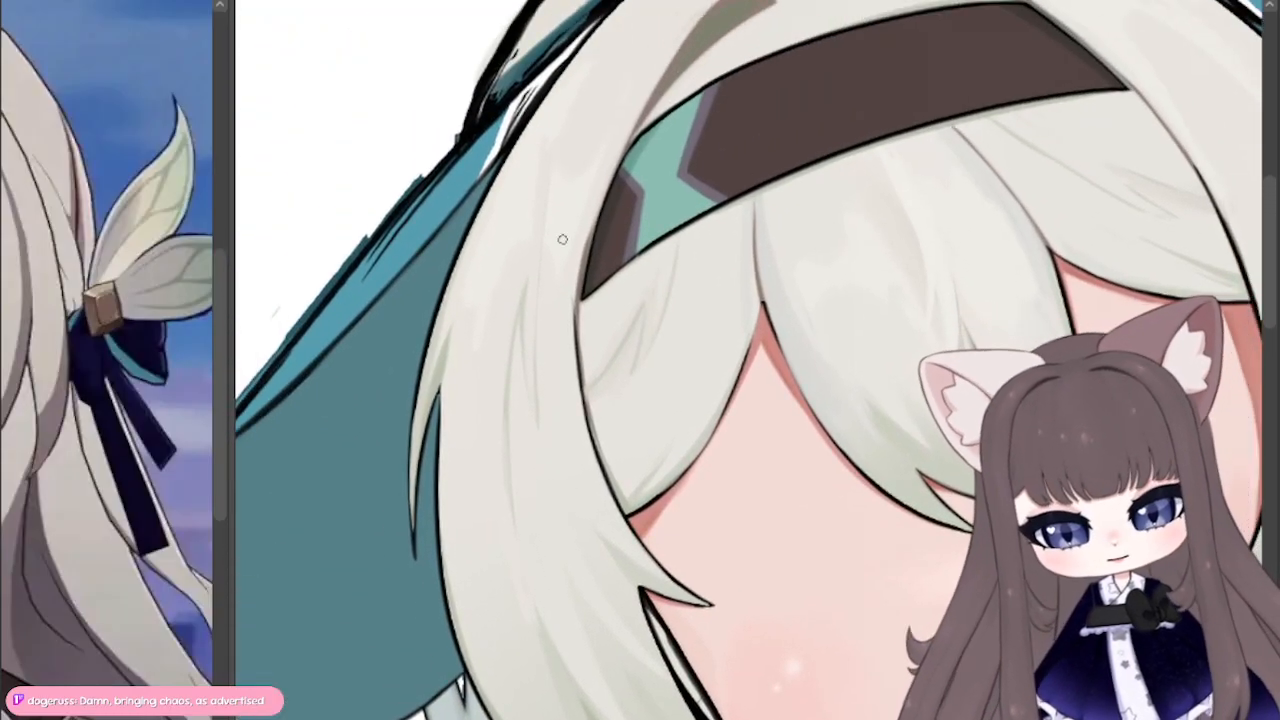
Step: Review the whole head with the hat, raised hand, bare shoulders and bodysuit at a smaller scale
key(ctrl+minus)
key(ctrl+minus)
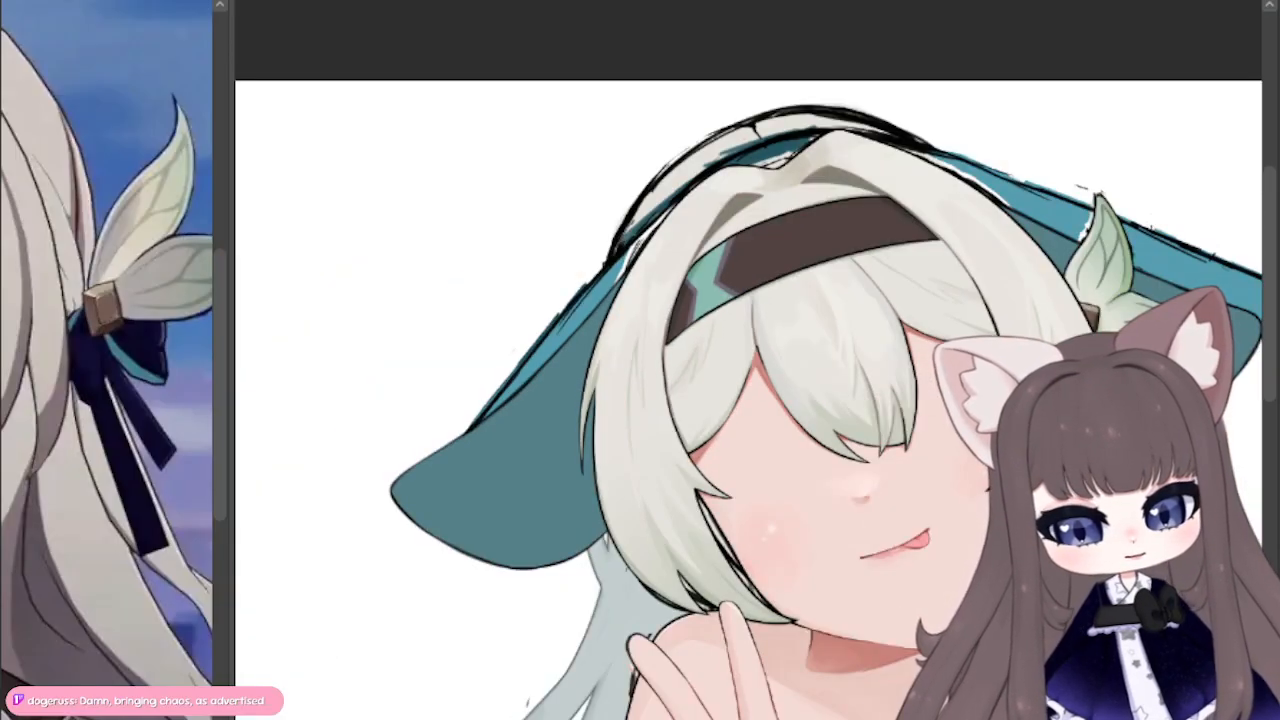
drag(750, 420, 665, 348)
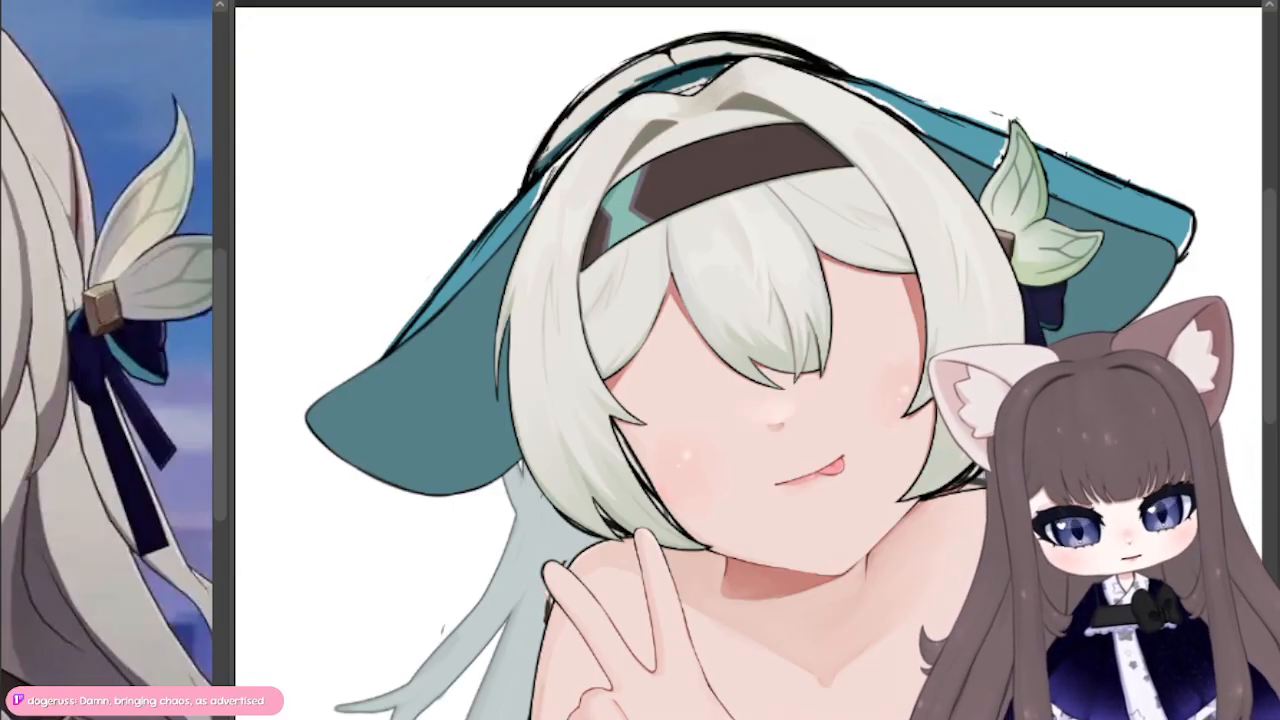
drag(750, 450, 762, 330)
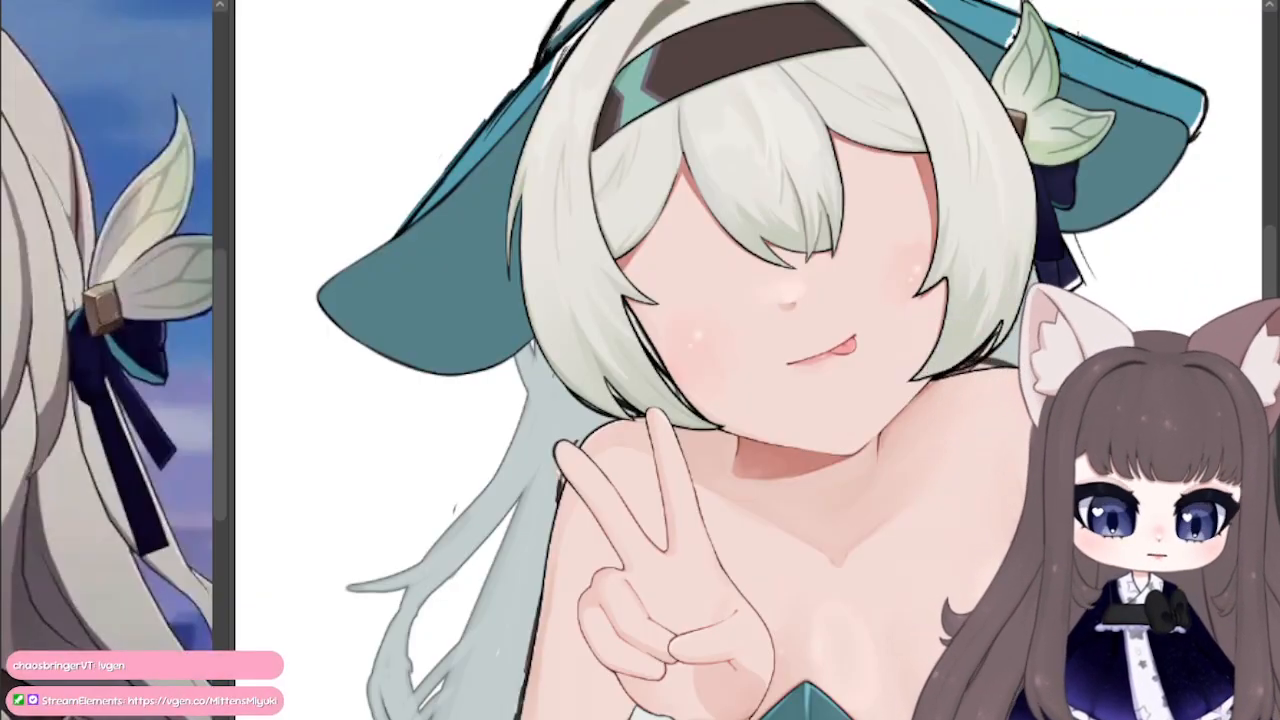
drag(750, 360, 777, 396)
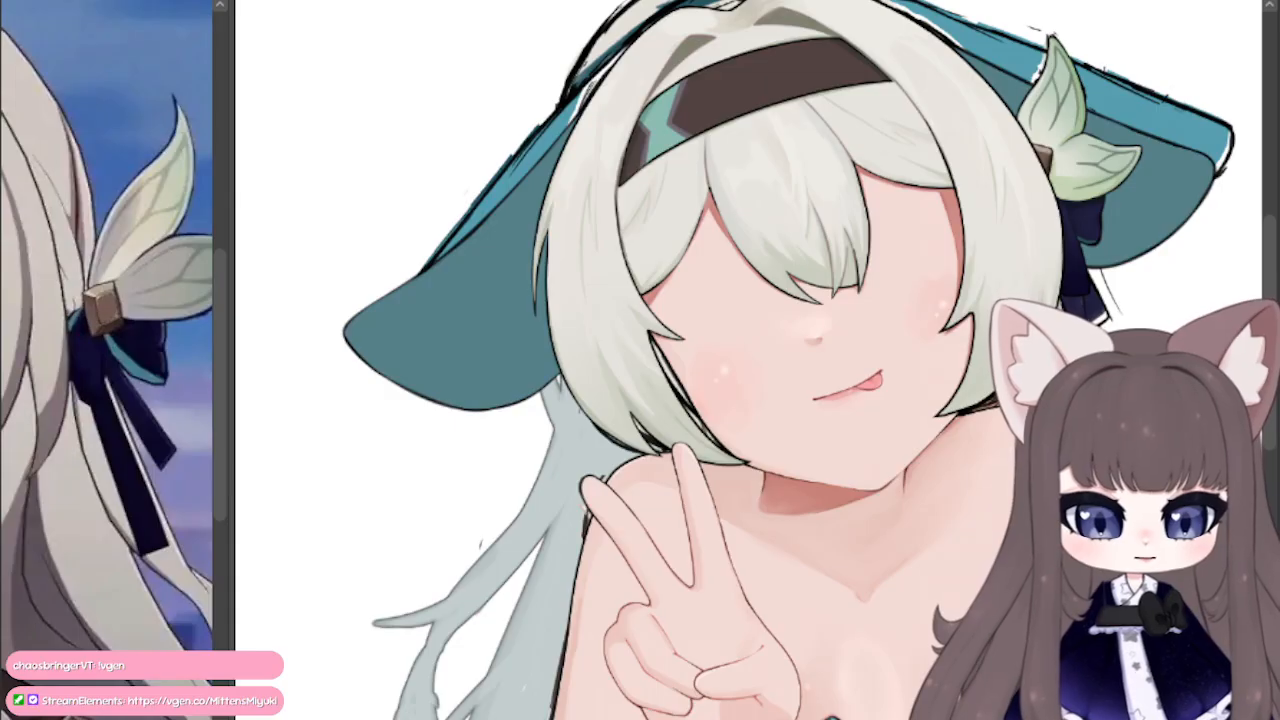
scroll(1110, 280, up, 4)
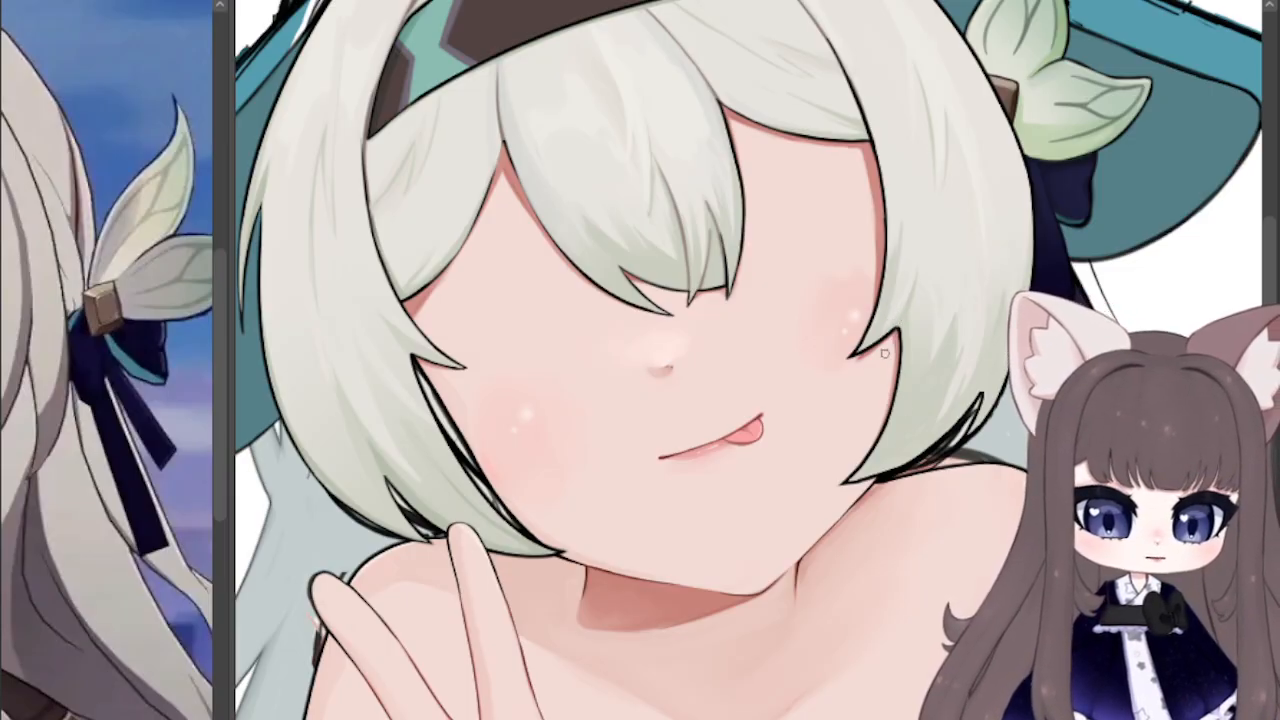
key(ctrl+minus)
mouse_move(700, 500)
mouse_down()
mouse_move(744, 362)
mouse_move(690, 279)
mouse_move(657, 160)
mouse_move(667, 145)
mouse_move(605, 96)
mouse_move(597, 40)
mouse_up()
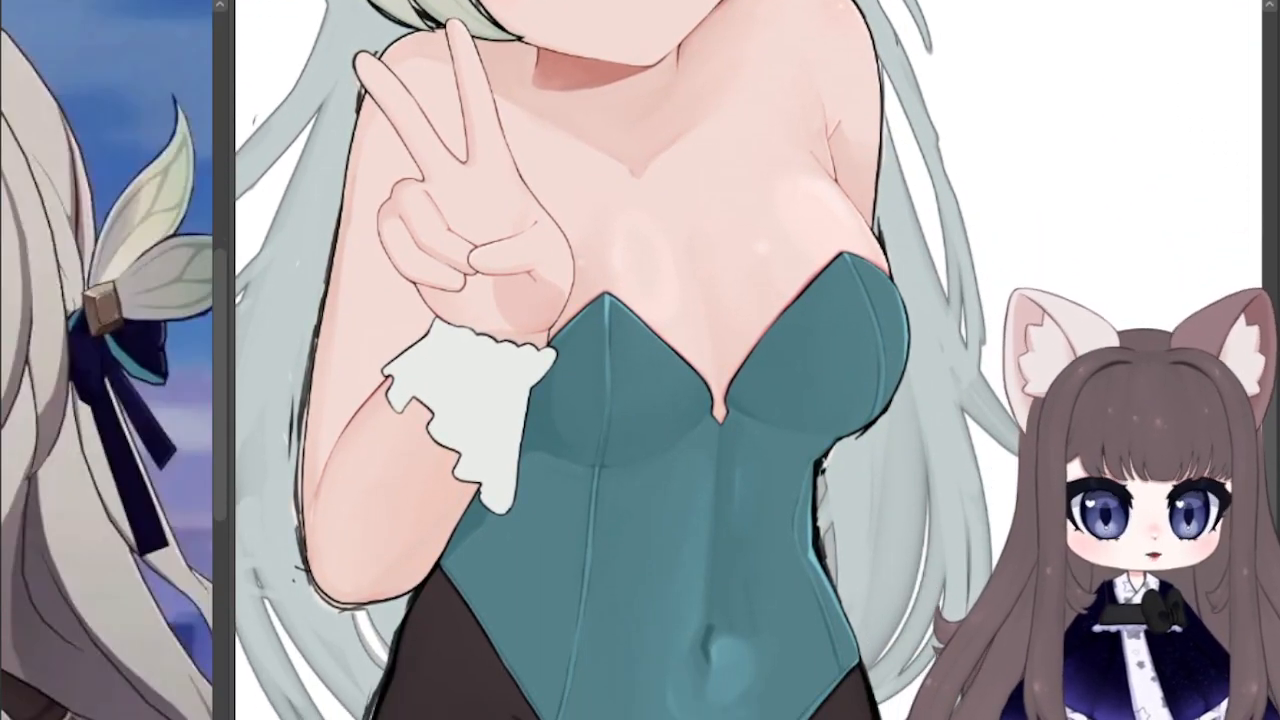
key(ctrl+minus)
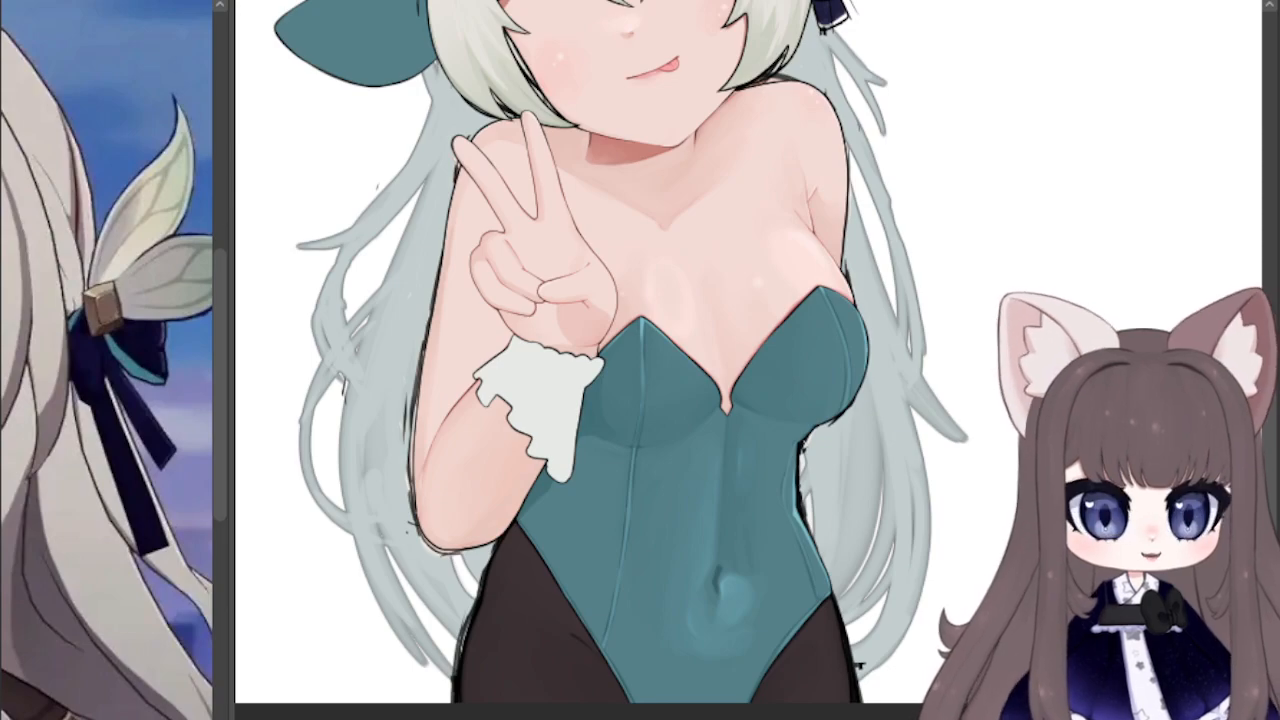
key(ctrl+plus)
drag(690, 470, 728, 710)
mouse_move(690, 400)
mouse_down()
mouse_move(725, 482)
mouse_move(749, 482)
mouse_up()
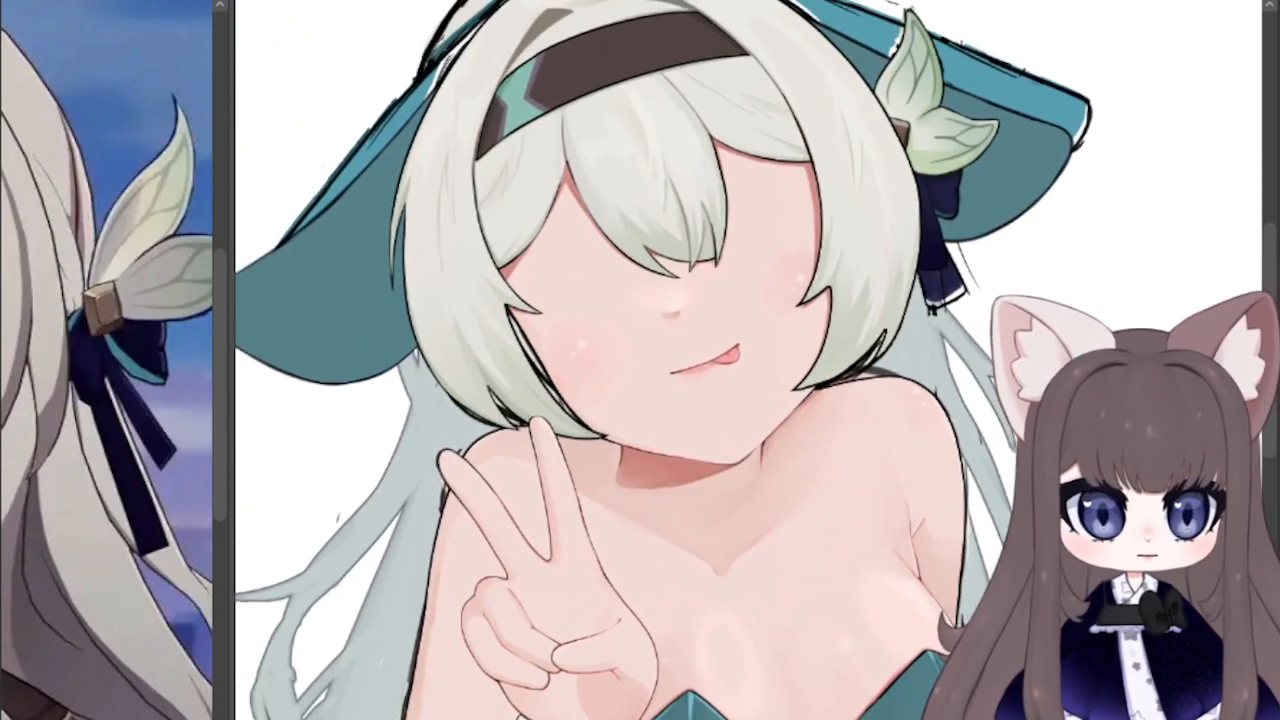
mouse_move(690, 400)
mouse_down()
mouse_move(832, 460)
mouse_move(808, 484)
mouse_up()
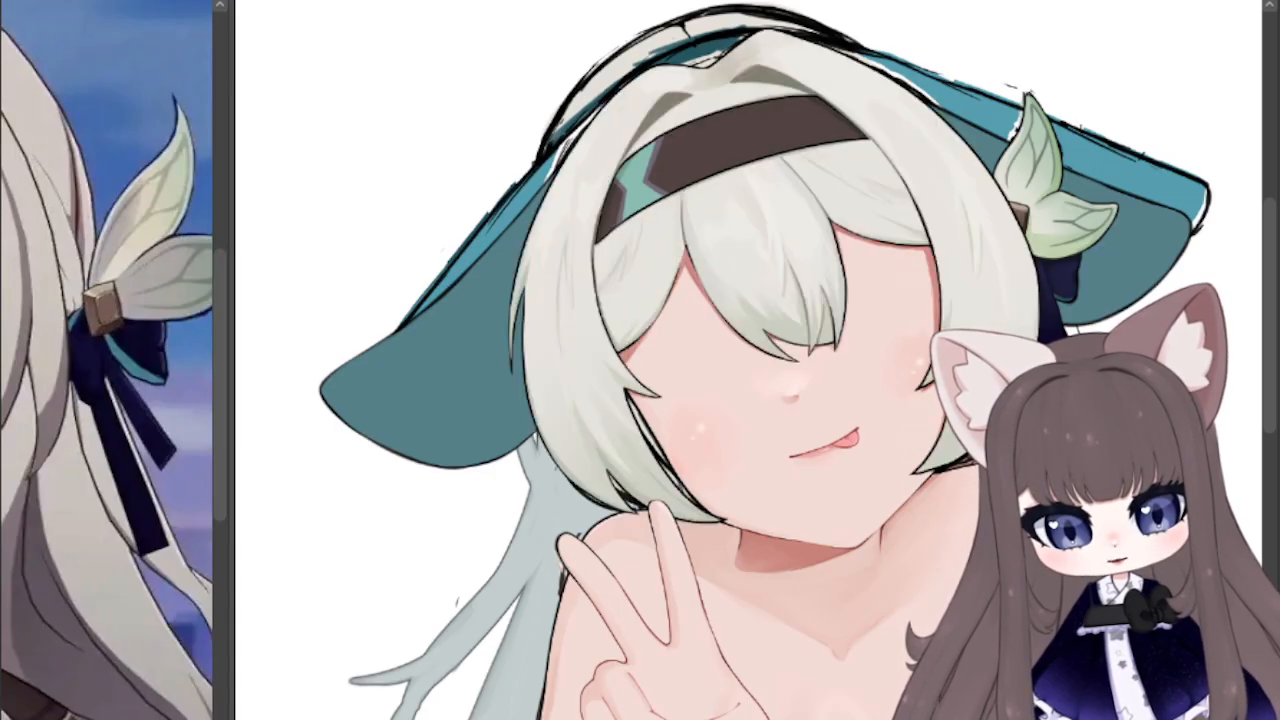
mouse_move(740, 400)
mouse_down()
mouse_move(762, 222)
mouse_move(697, 313)
mouse_move(731, 390)
mouse_move(694, 385)
mouse_up()
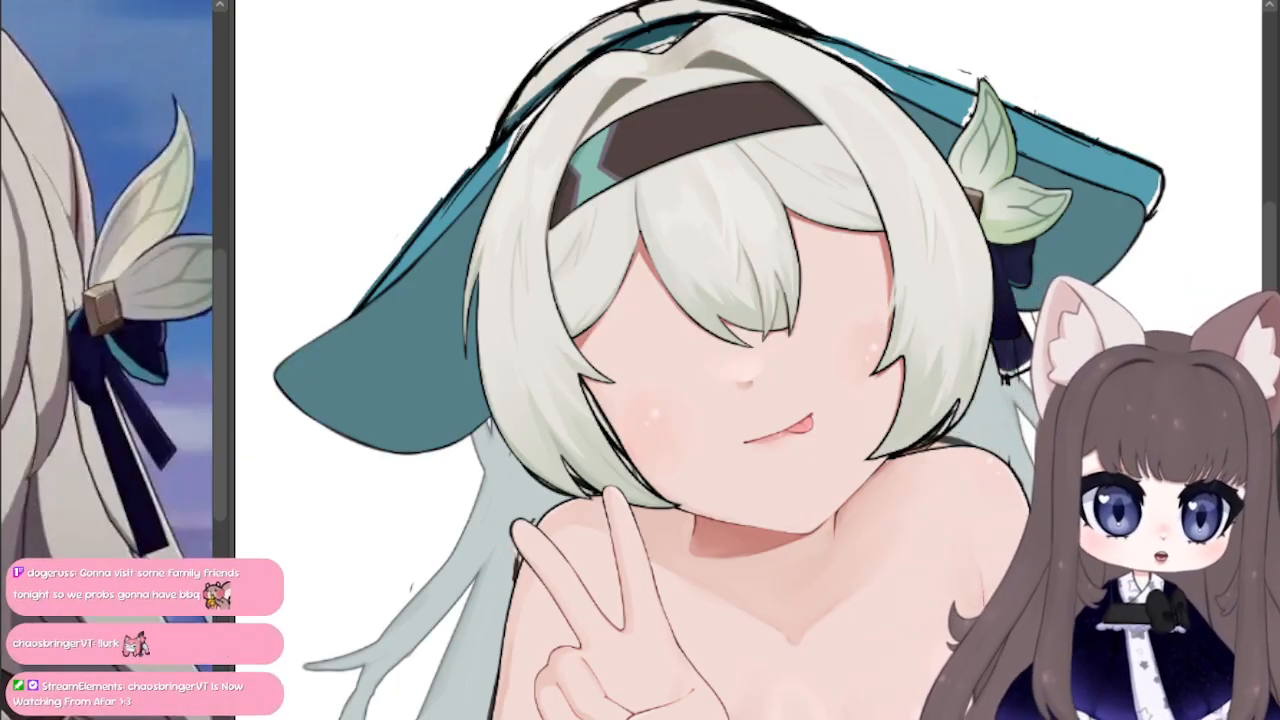
Step: Paint light strand tips over the outline along the inner edge of the hair lock framing the cheek nearest the leaf ornament
scroll(1072, 421, up, 4)
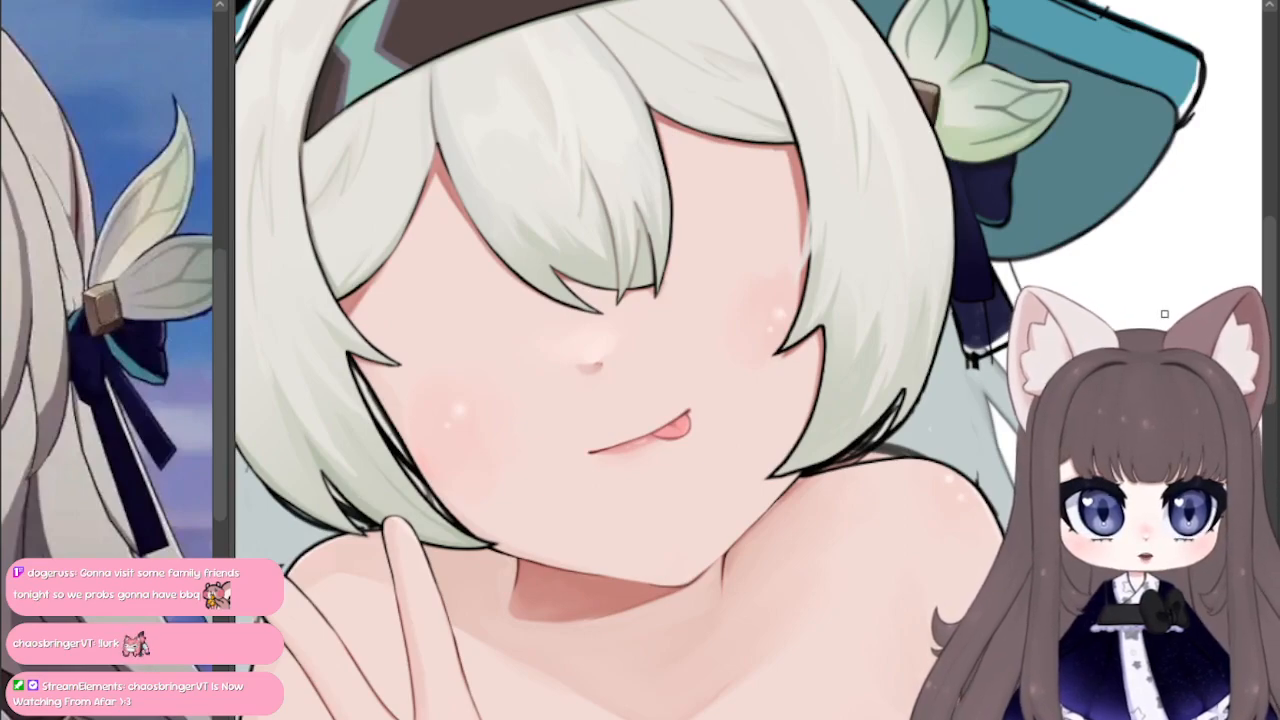
scroll(1164, 314, up, 2)
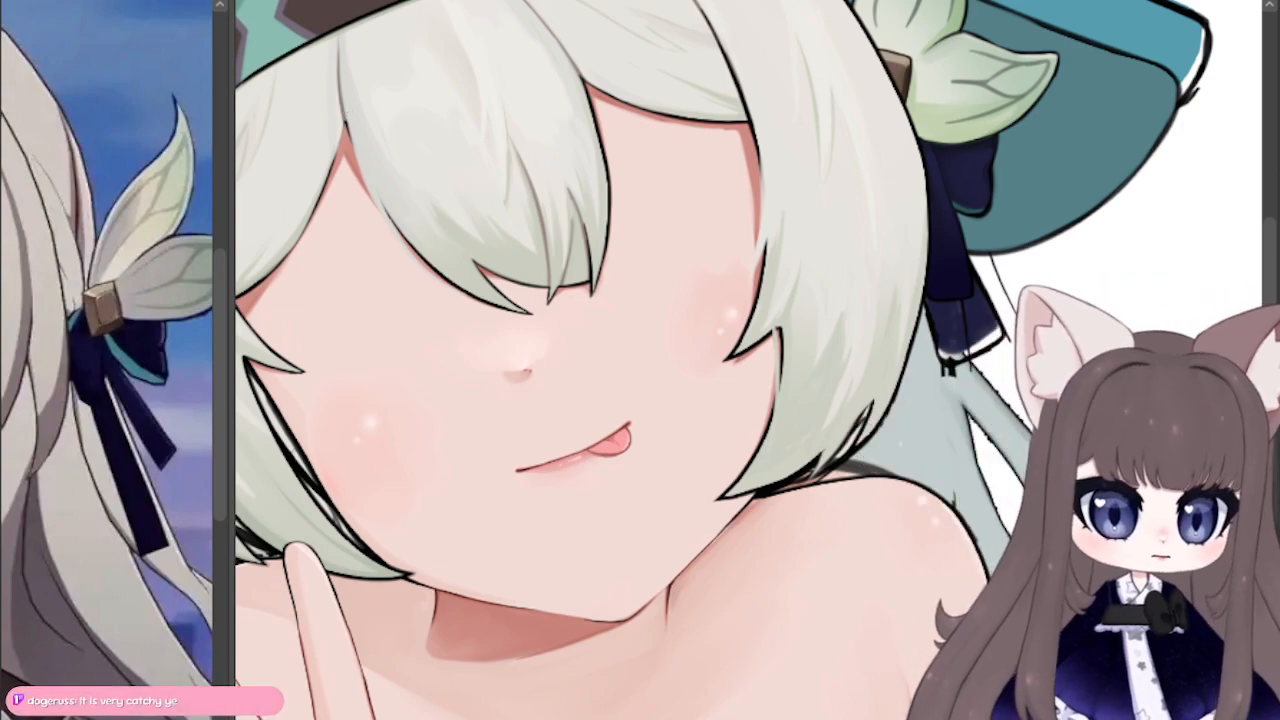
drag(560, 430, 837, 490)
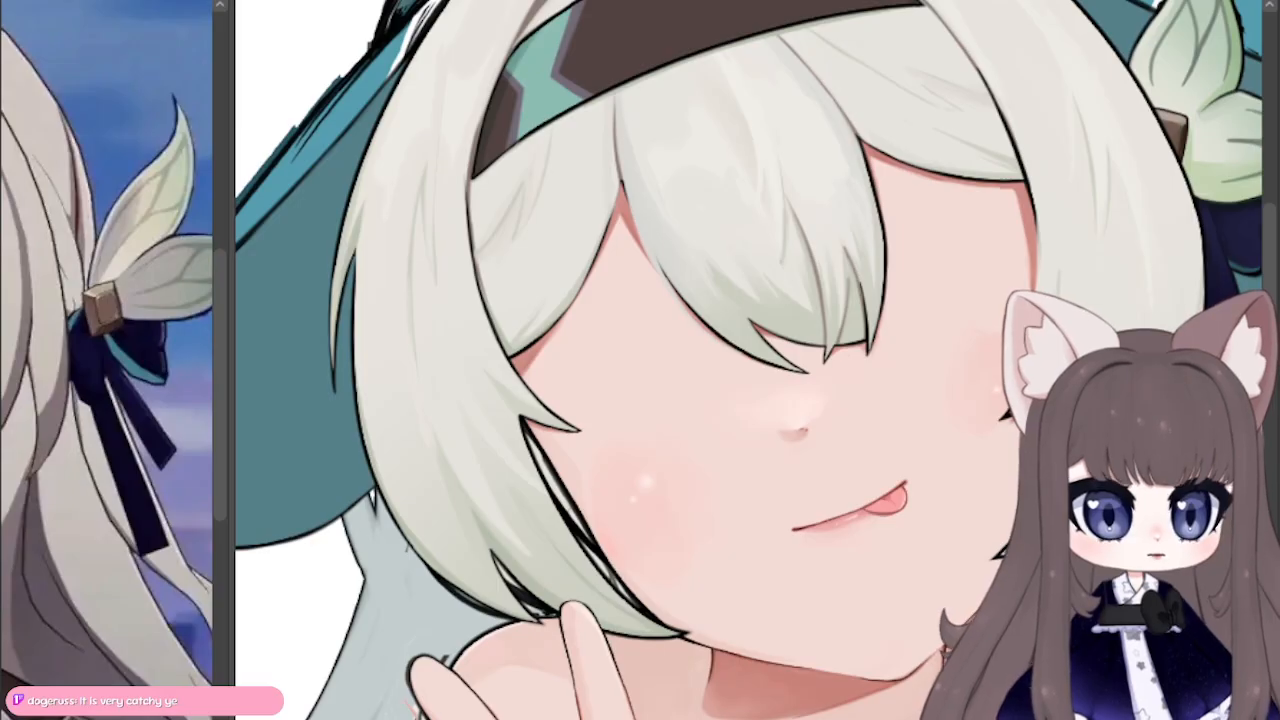
drag(934, 504, 1034, 266)
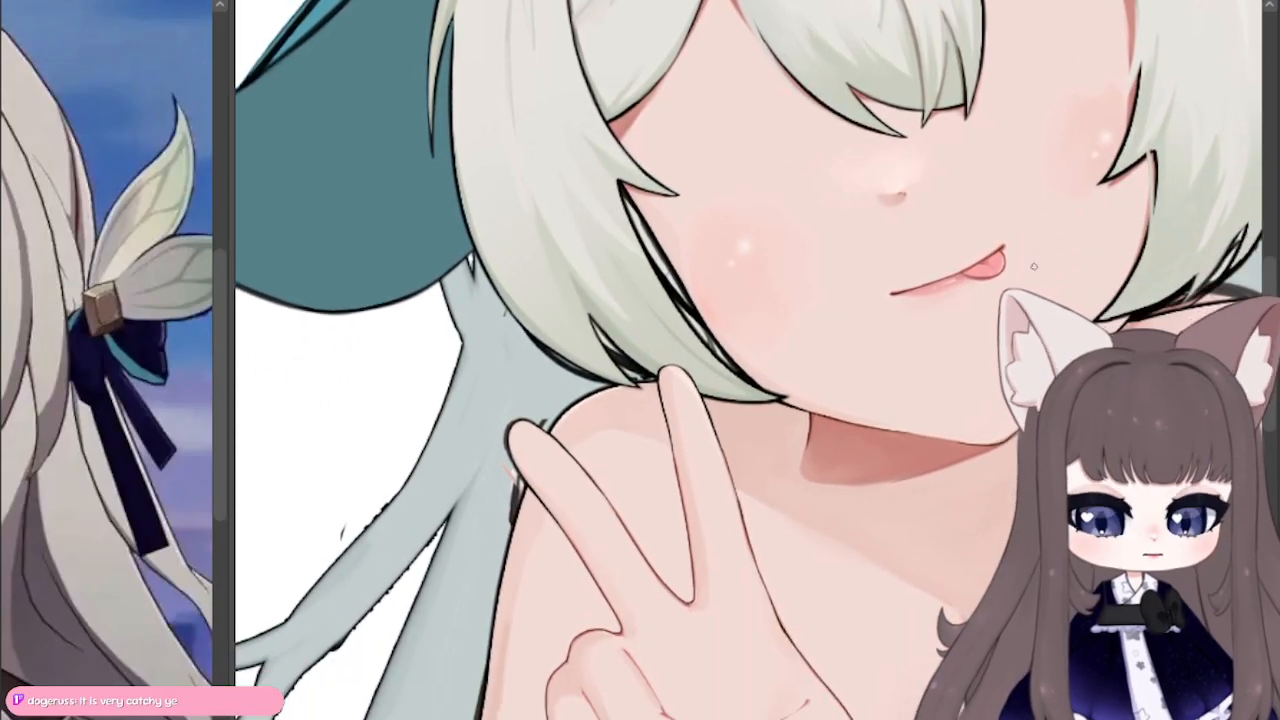
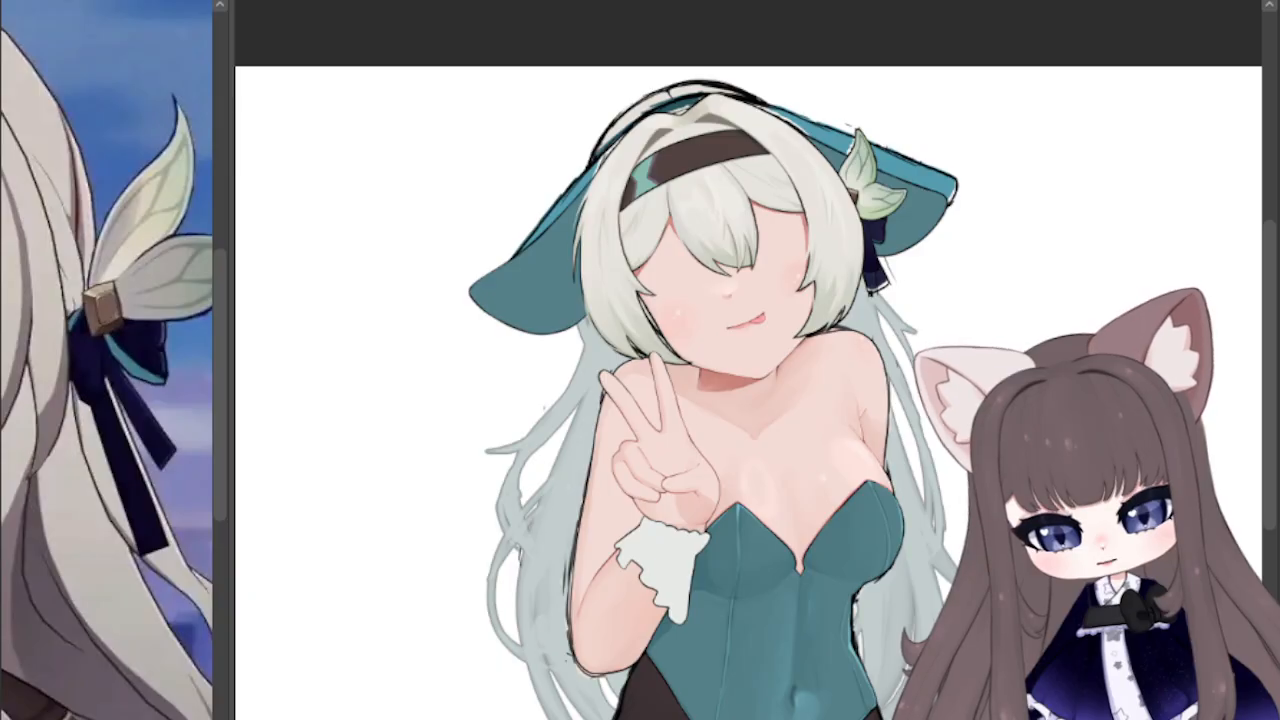
Step: Paint a white highlight along the upper edge of the dark headband and soften it into a faint sheen
scroll(857, 77, up, 7)
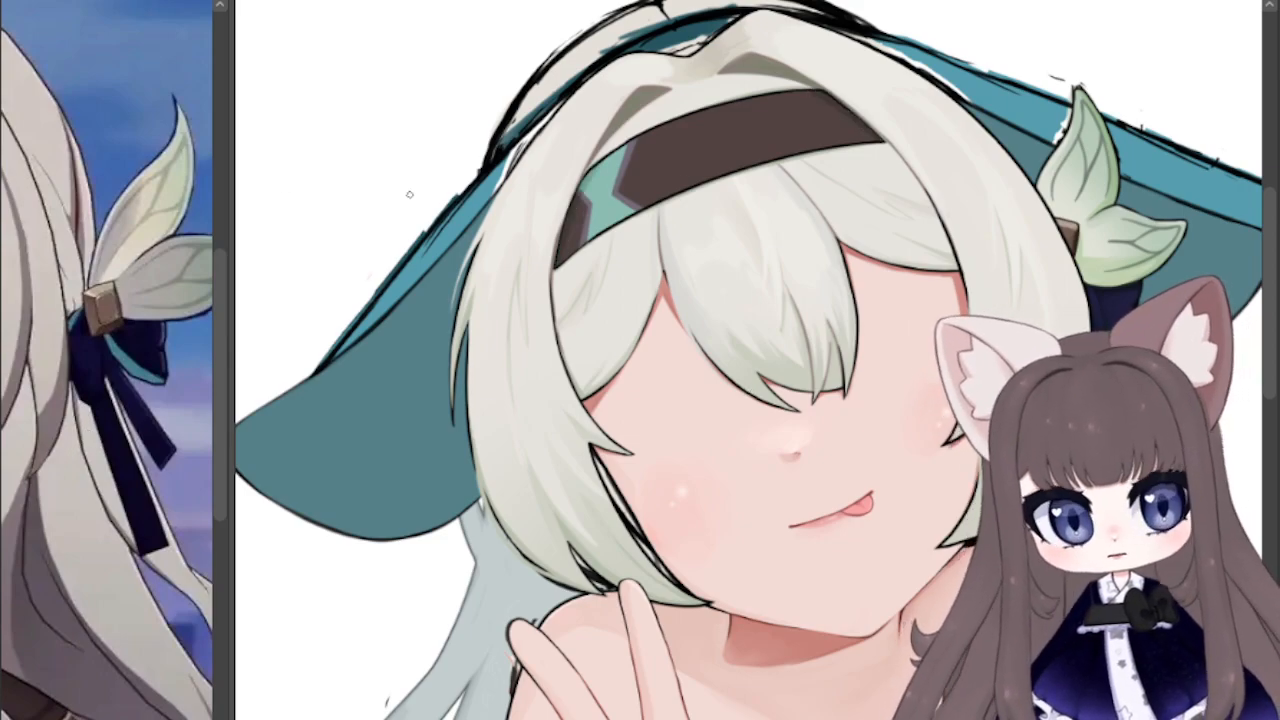
drag(600, 250, 556, 321)
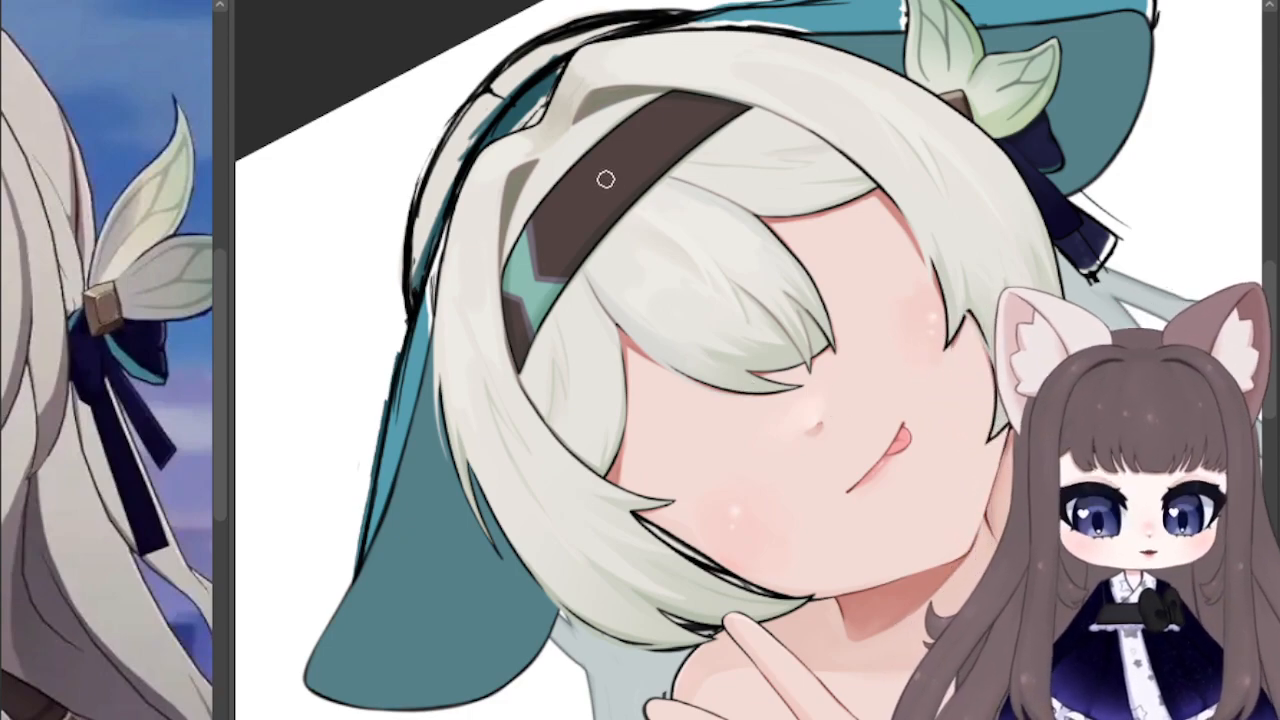
drag(609, 147, 526, 254)
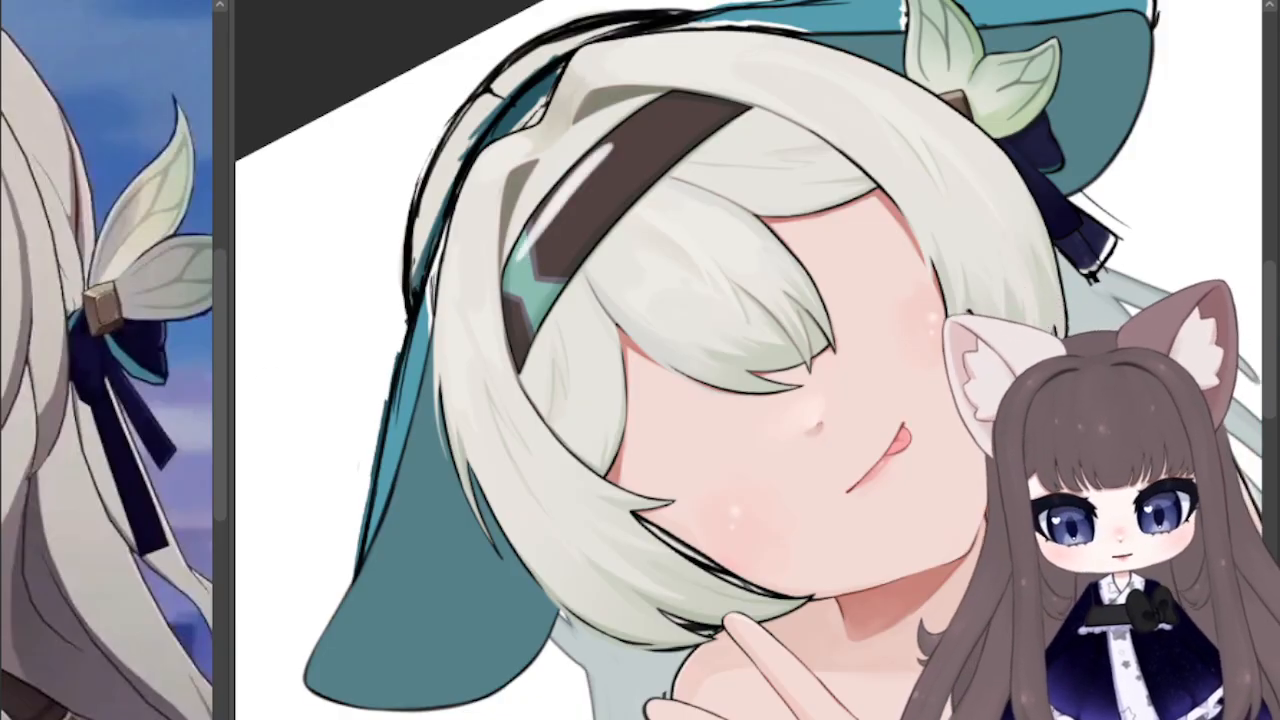
drag(534, 229, 650, 112)
mouse_move(569, 185)
mouse_down()
mouse_move(669, 103)
mouse_move(602, 161)
mouse_up()
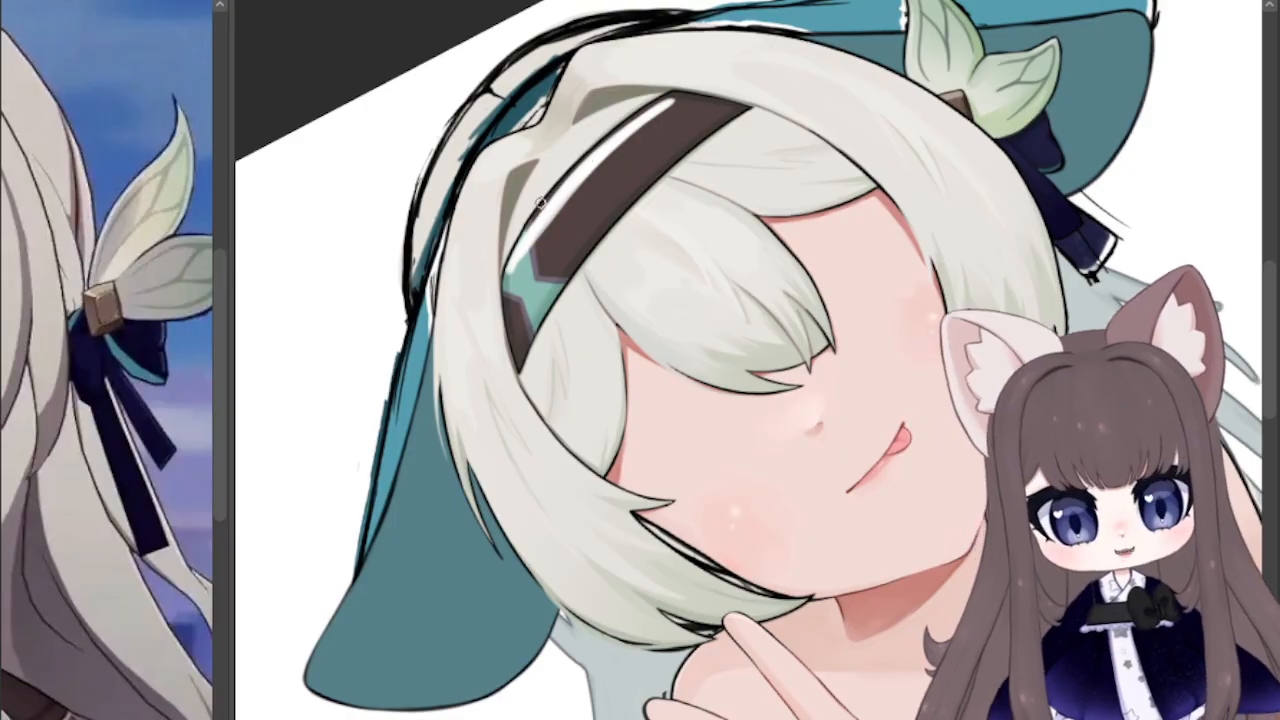
drag(552, 203, 517, 250)
mouse_move(606, 158)
mouse_down()
mouse_move(573, 190)
mouse_move(665, 108)
mouse_up()
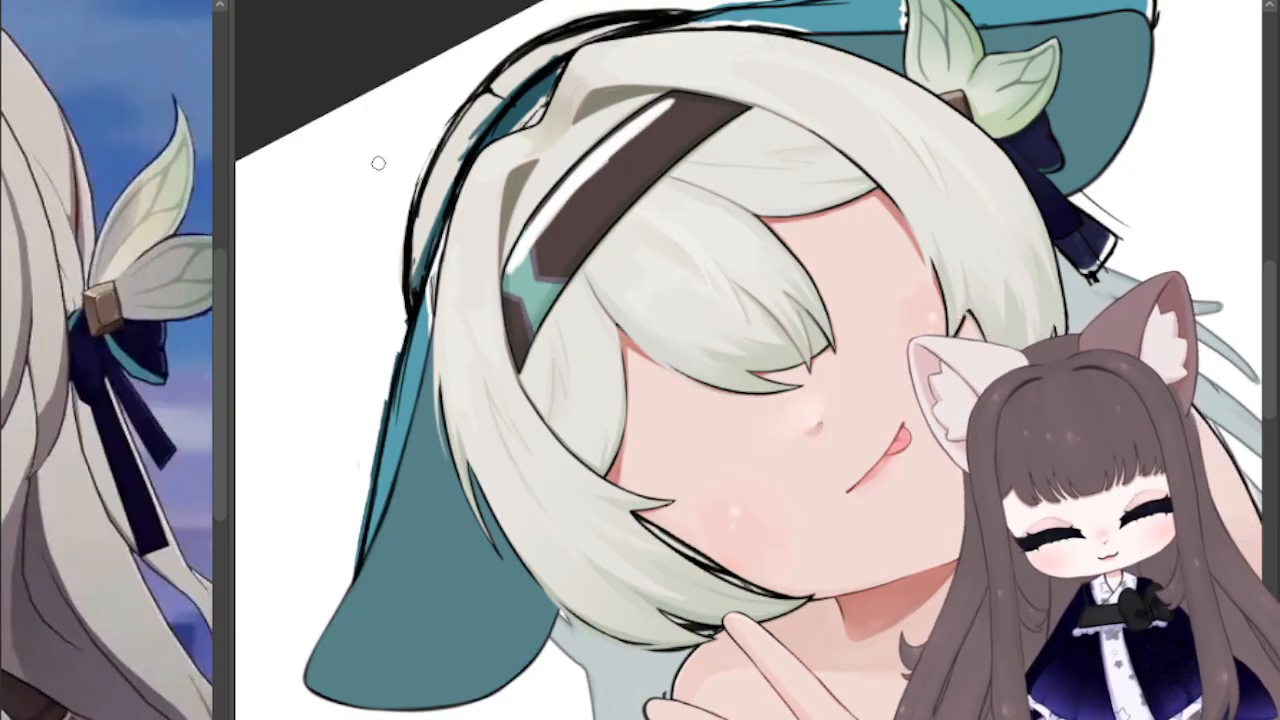
mouse_move(502, 277)
mouse_down()
mouse_move(561, 192)
mouse_move(516, 278)
mouse_move(640, 135)
mouse_move(536, 250)
mouse_move(709, 113)
mouse_up()
drag(625, 198, 588, 166)
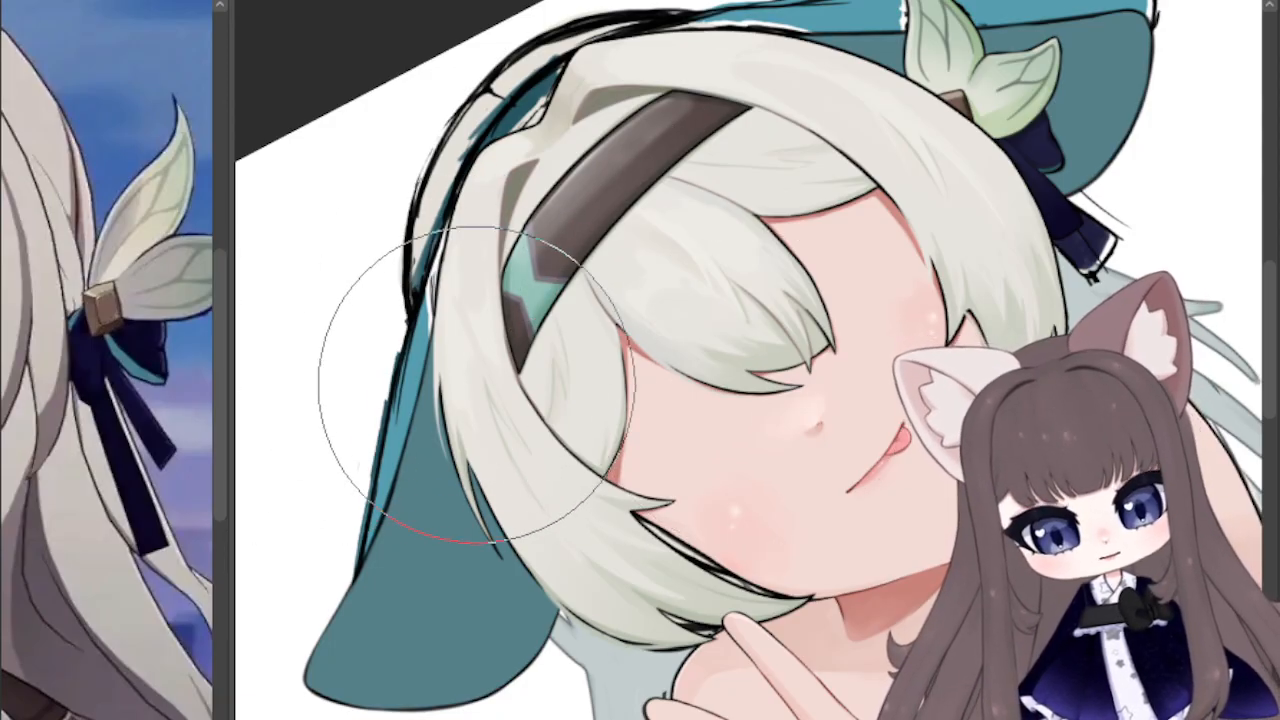
click(3, 353)
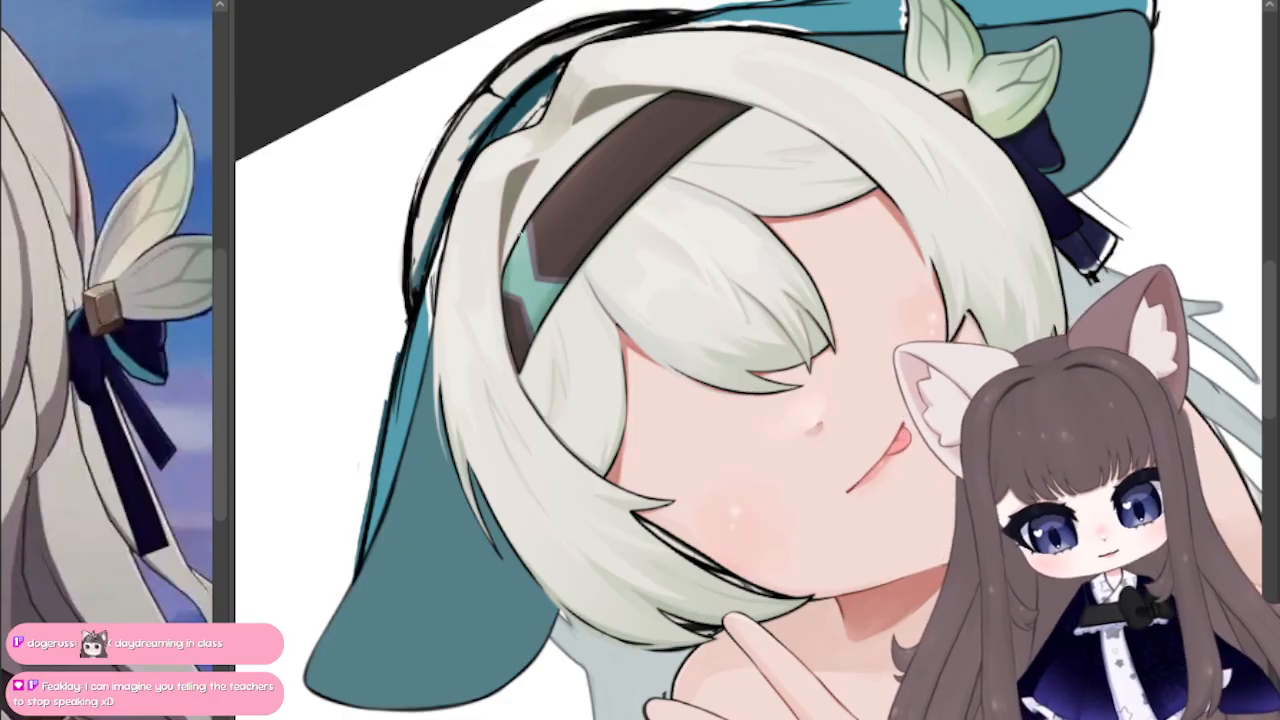
Step: Examine the headband's edge shading and teal section against the hair, both up close and at whole-head scale
scroll(520, 232, up, 3)
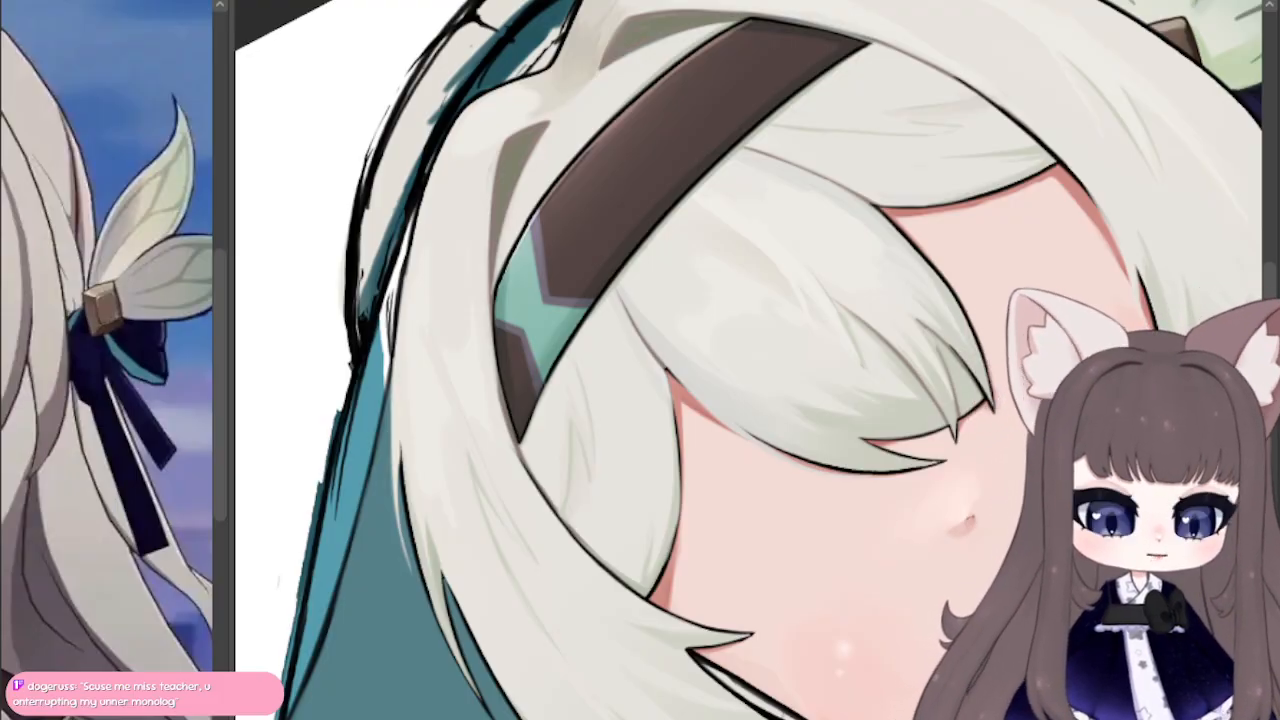
key(ctrl+at)
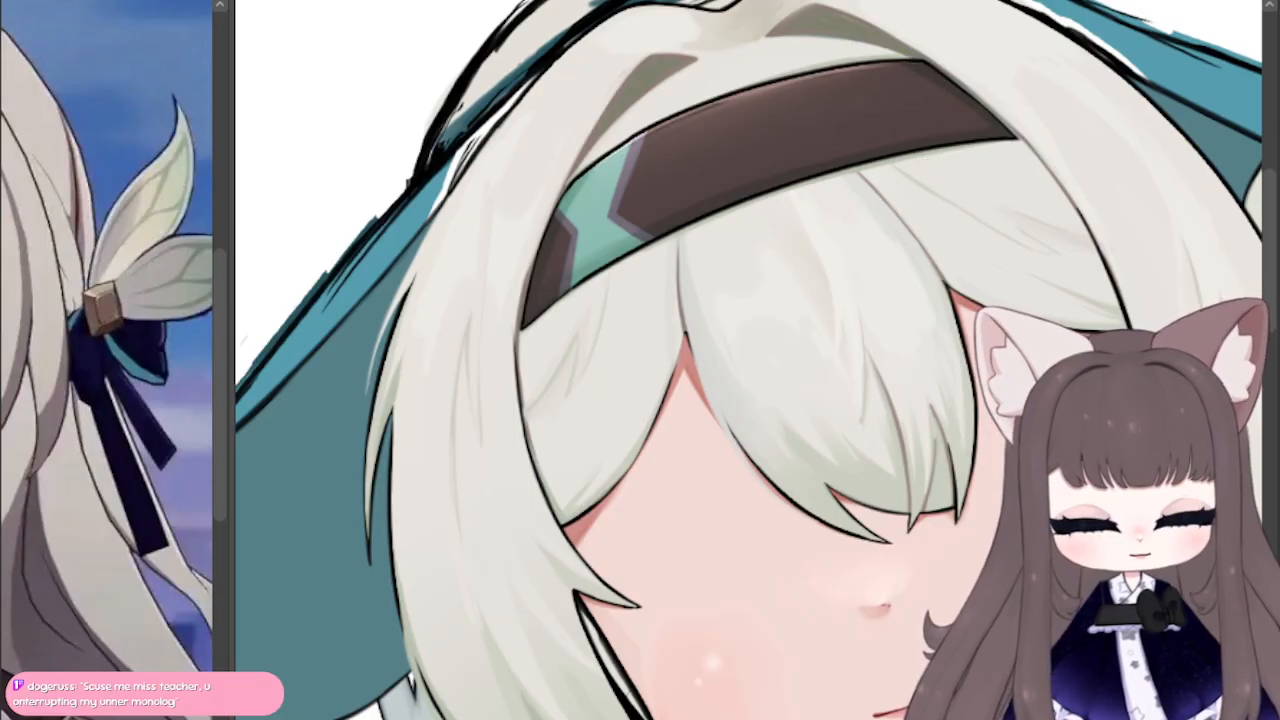
key(ctrl+minus)
key(ctrl+minus)
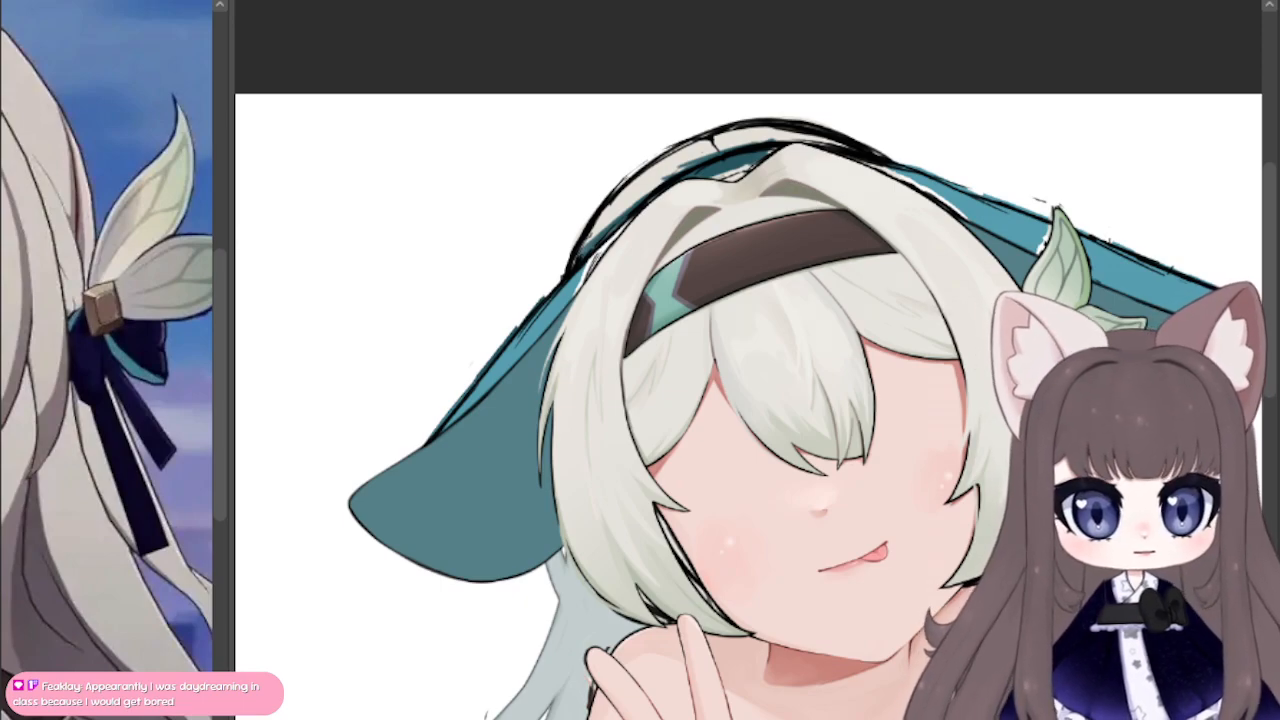
scroll(690, 320, up, 4)
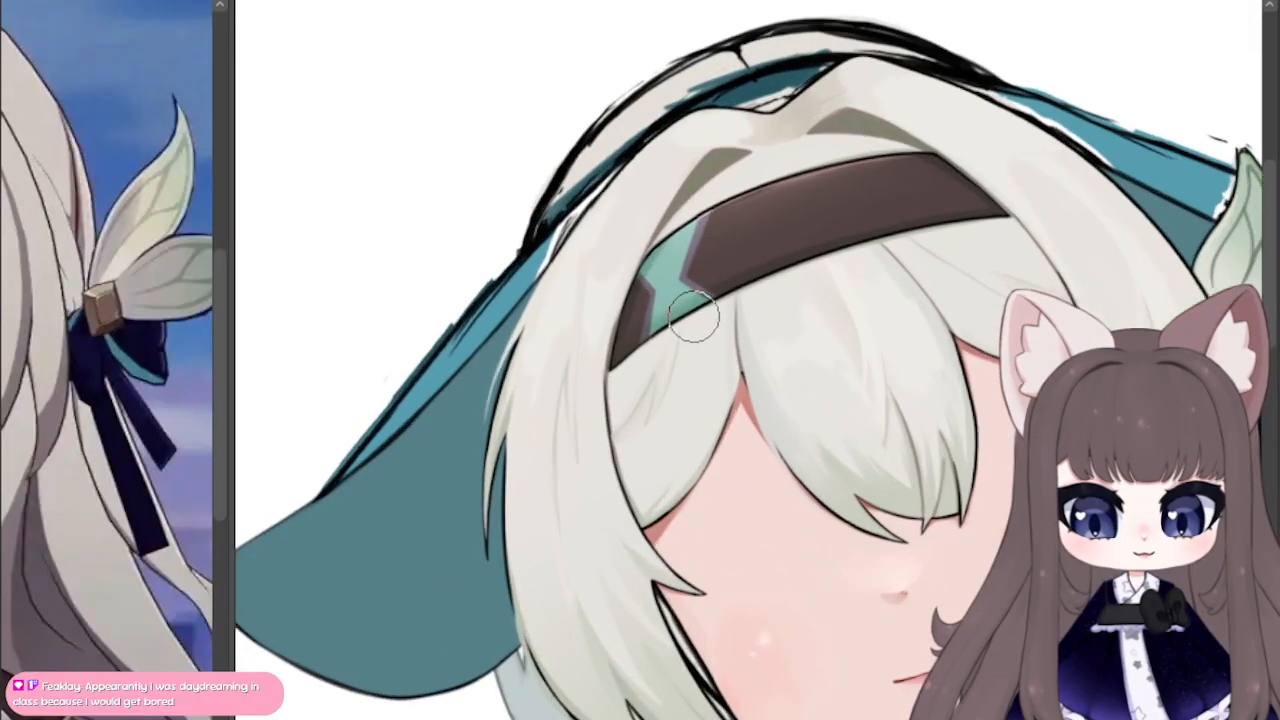
scroll(694, 318, up, 2)
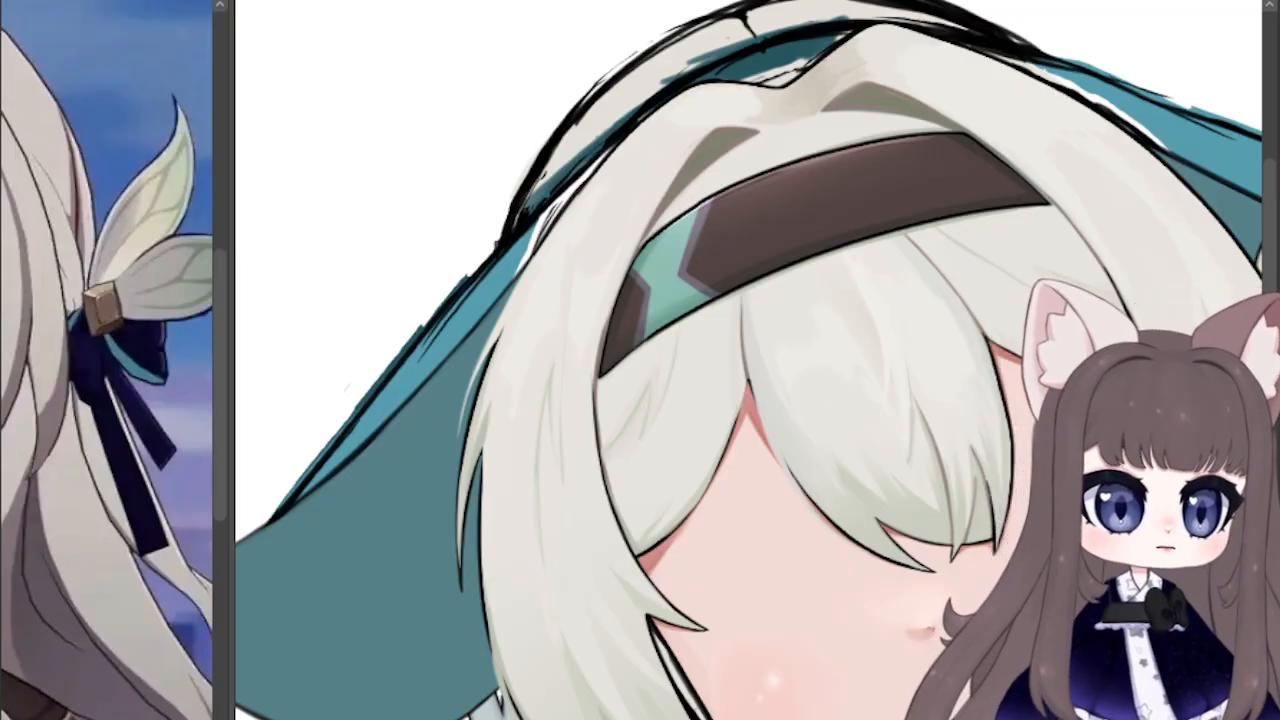
scroll(917, 627, up, 1)
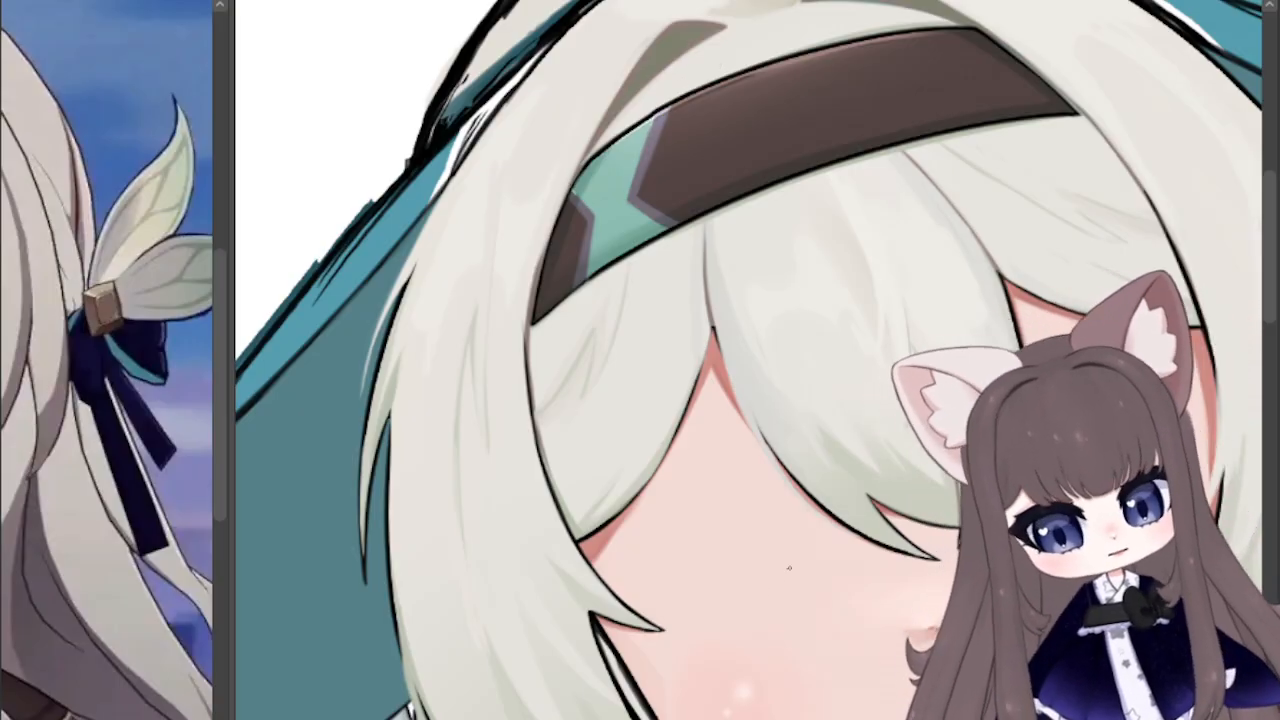
scroll(626, 612, down, 4)
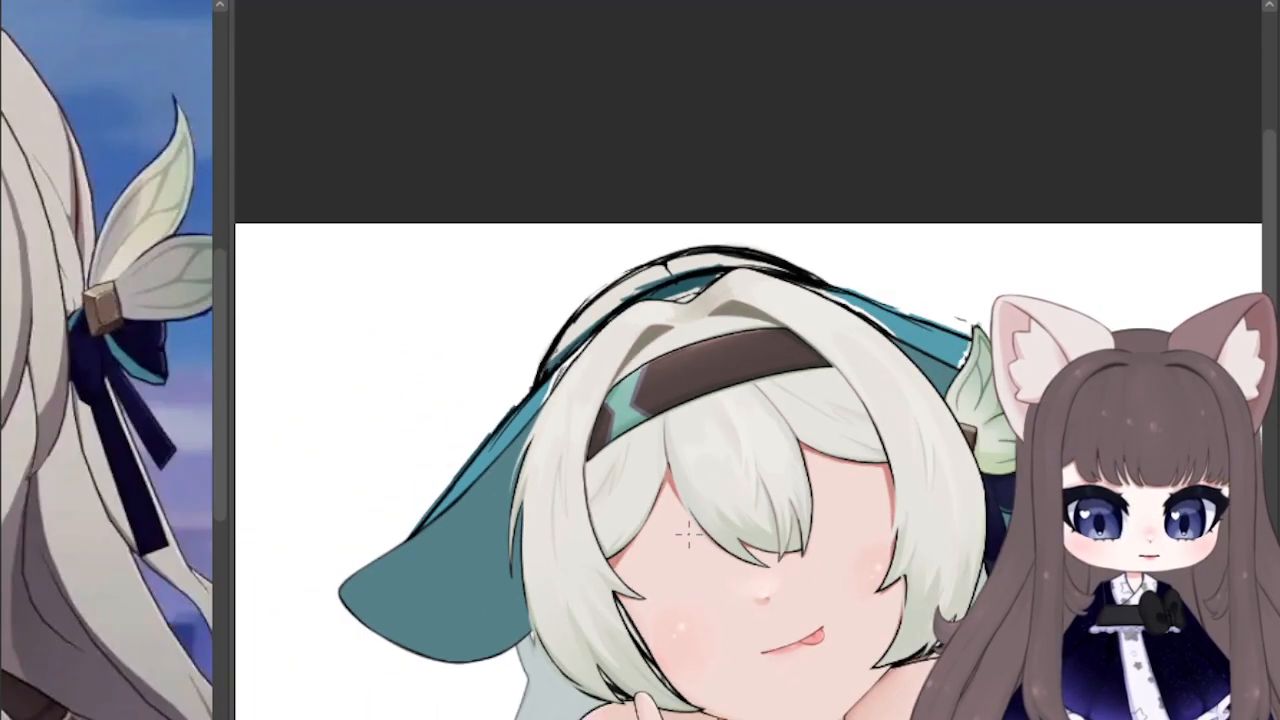
scroll(699, 567, down, 1)
drag(699, 567, 627, 375)
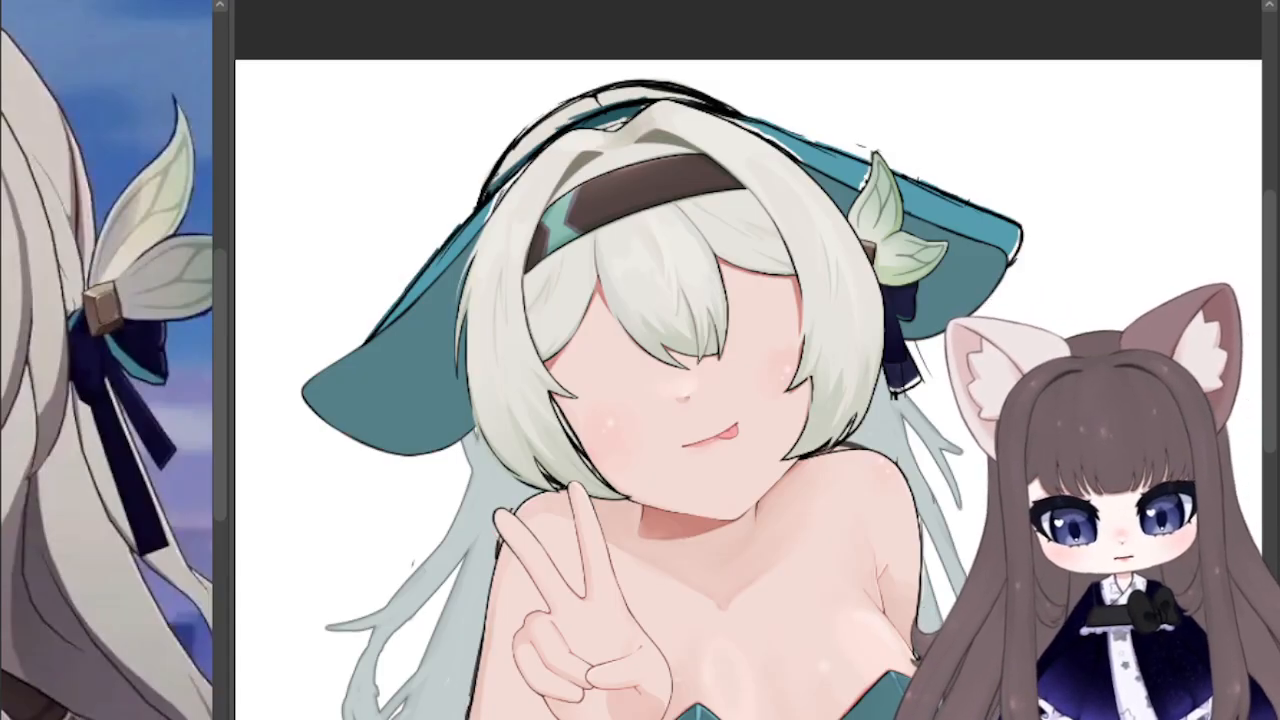
scroll(575, 140, up, 5)
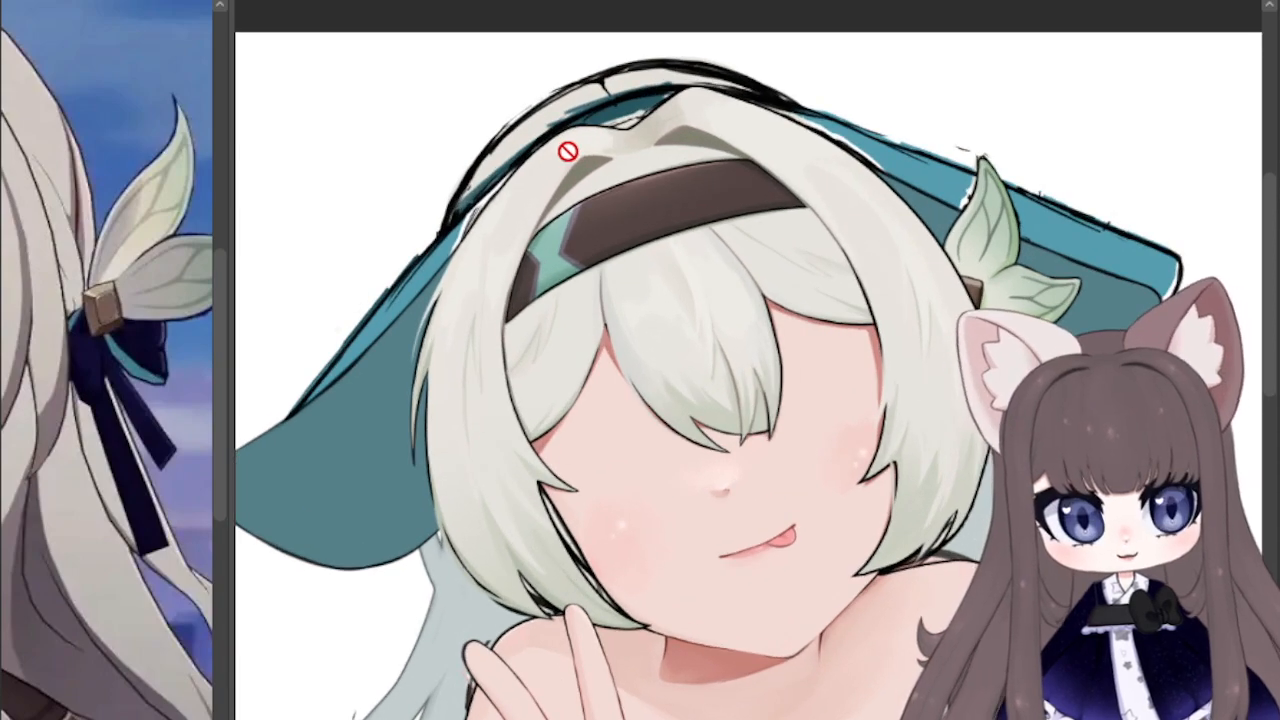
scroll(567, 152, up, 5)
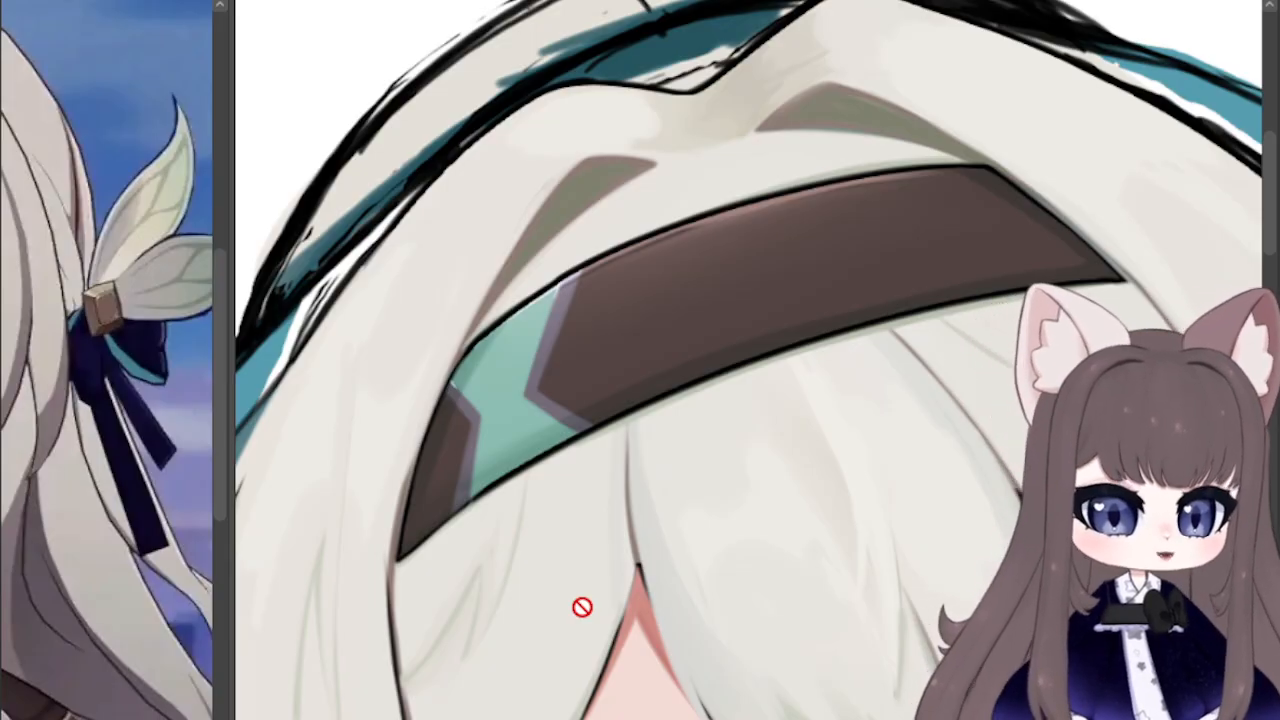
scroll(500, 451, down, 1)
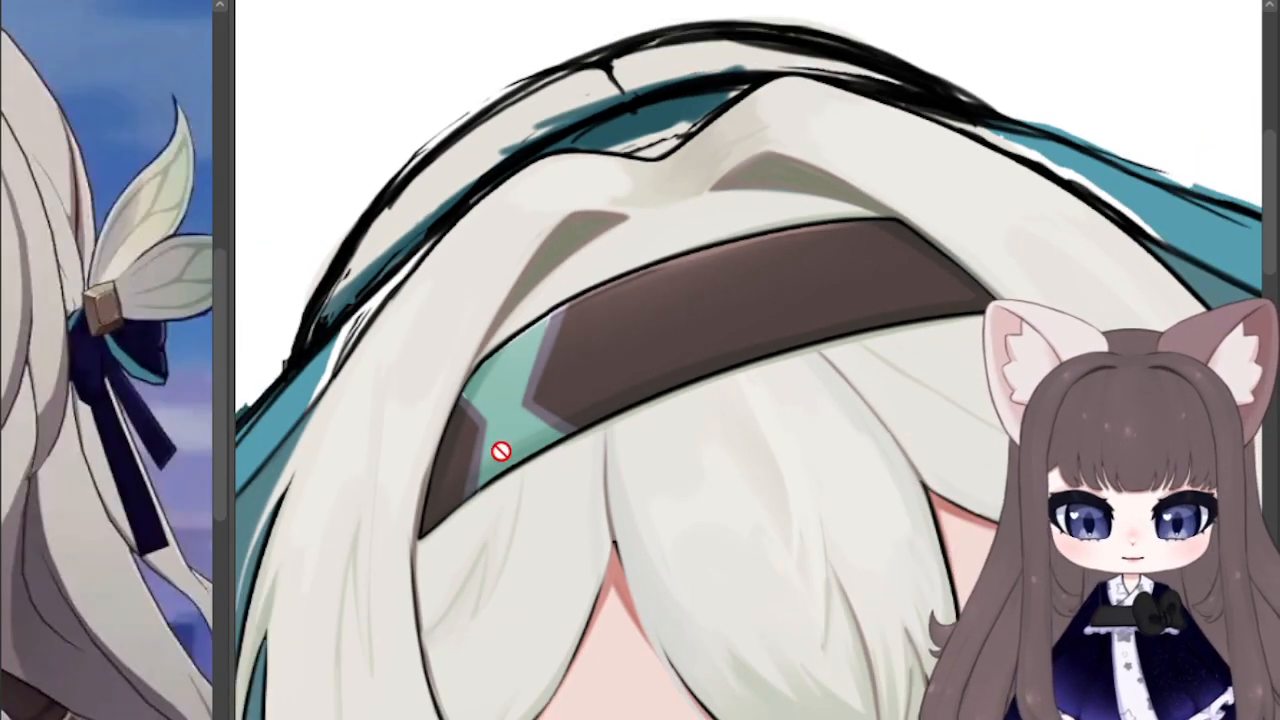
scroll(500, 451, down, 3)
Step: Review the hat brim, raised hand and bodysuit, and check the separate illustration of the purple-haired character with bunny ears
drag(780, 470, 424, 270)
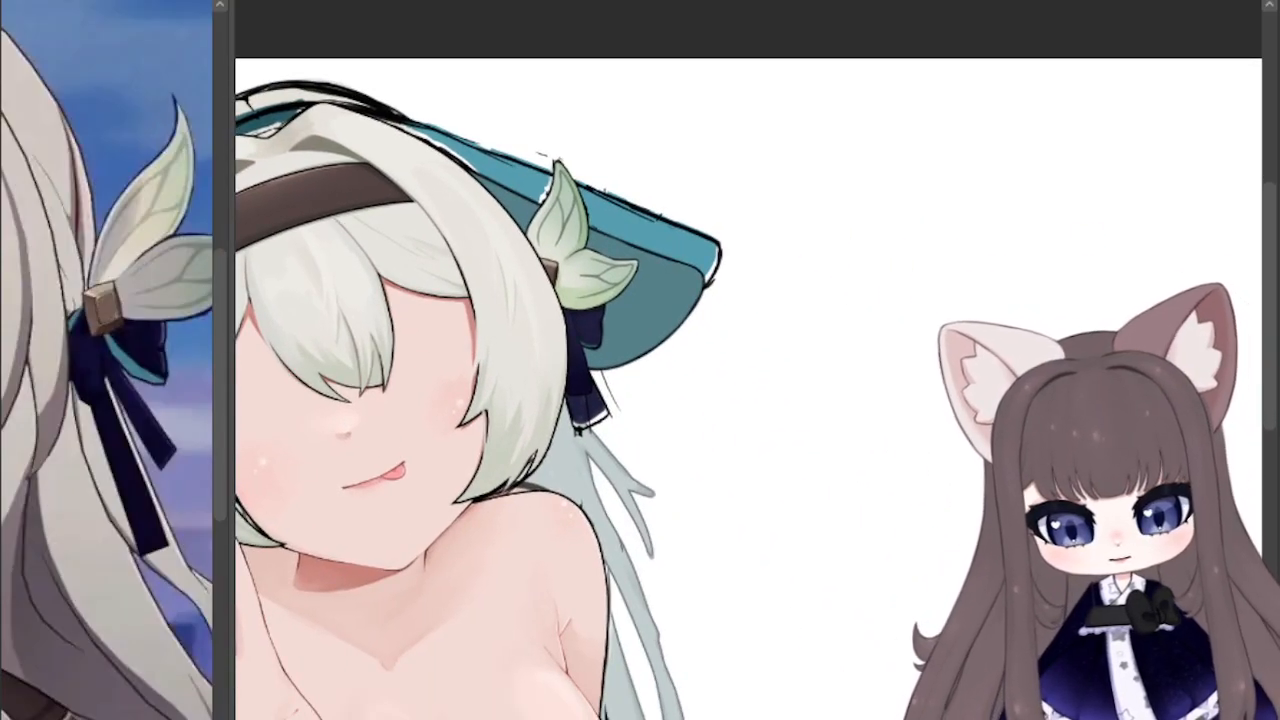
drag(540, 400, 916, 328)
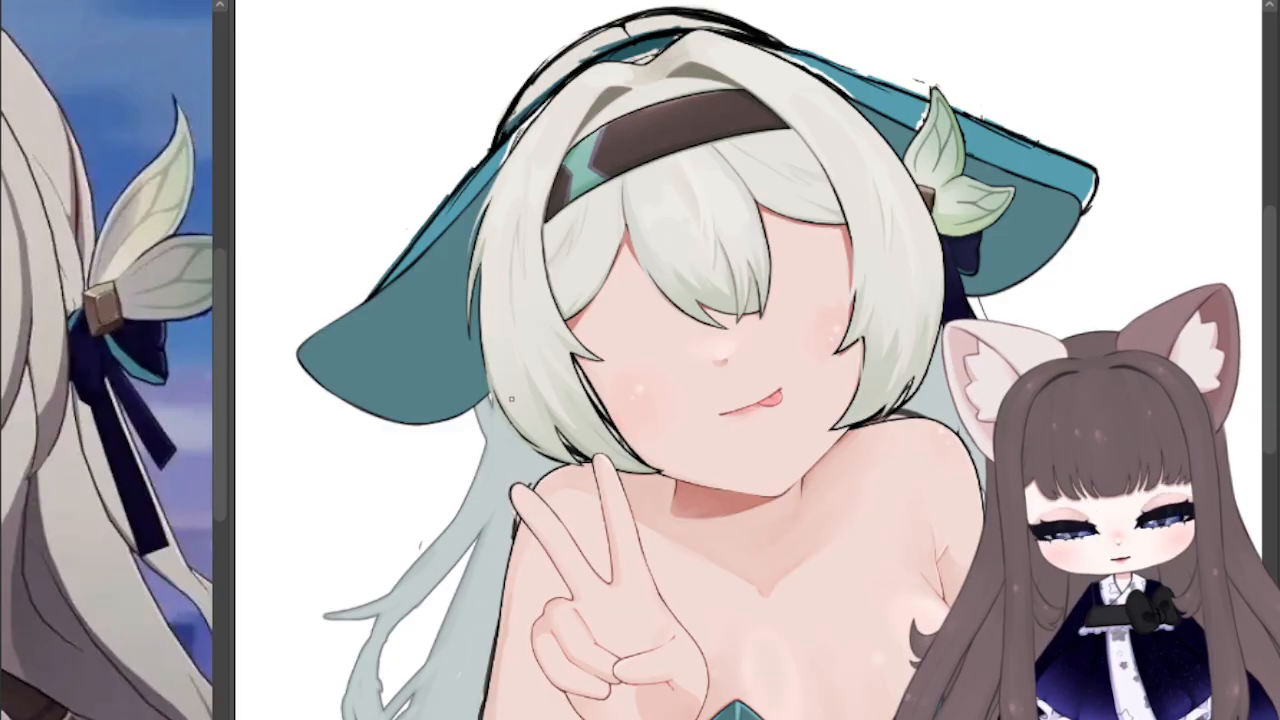
drag(700, 630, 713, 83)
drag(838, 466, 855, 451)
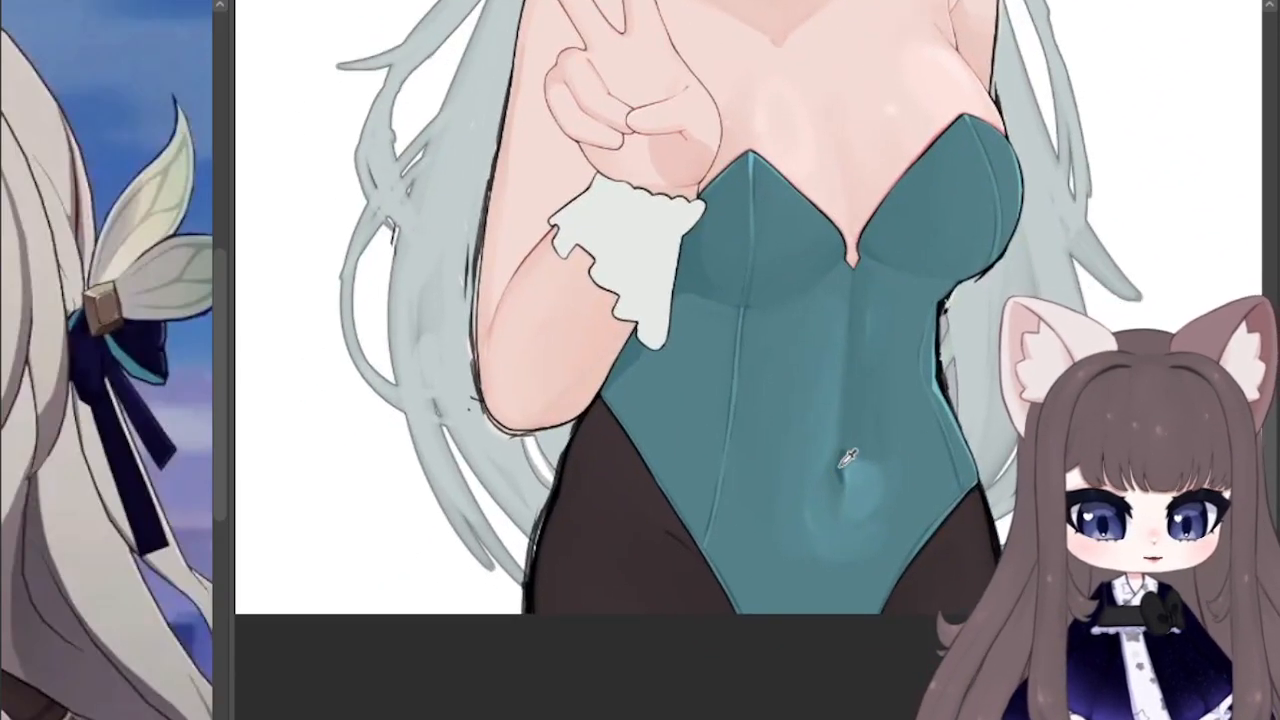
key(ctrl+z)
mouse_move(744, 205)
mouse_down()
mouse_move(713, 514)
mouse_move(751, 607)
mouse_move(765, 609)
mouse_up()
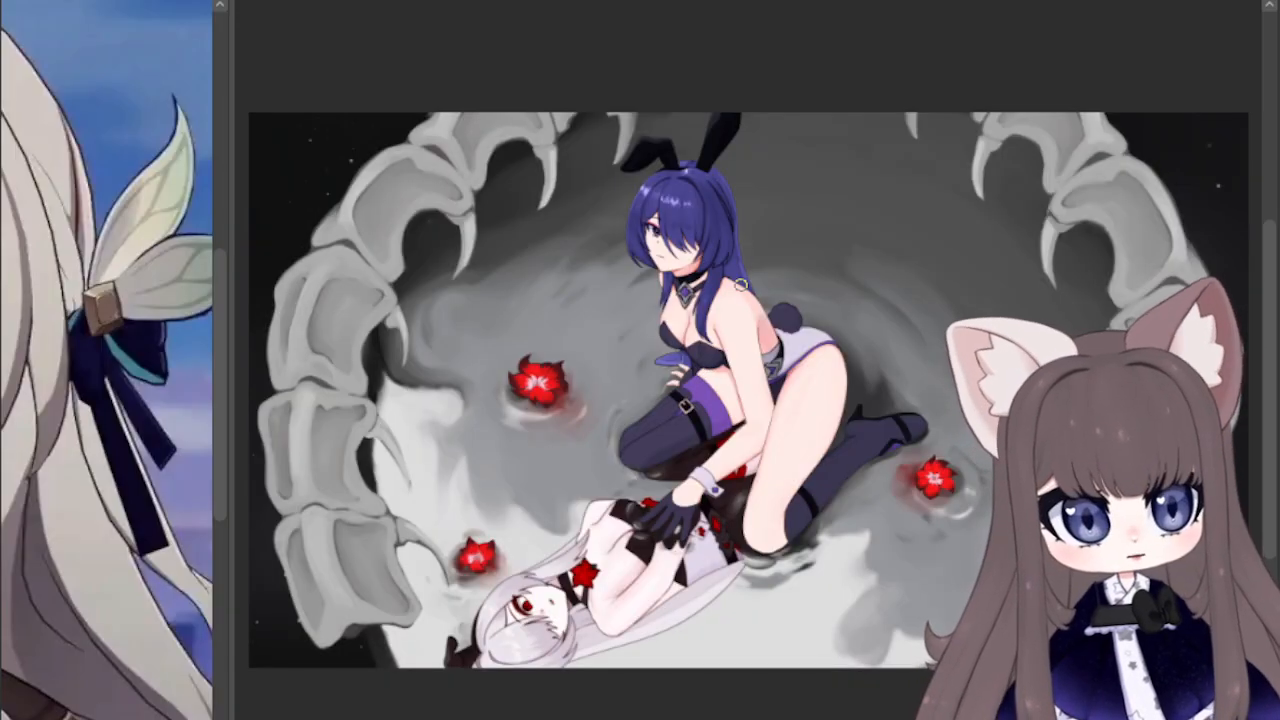
Step: Paint a darker teal shadow along the lower edge of the hat brim on the raised-hand side, where it meets the hair
scroll(660, 45, up, 6)
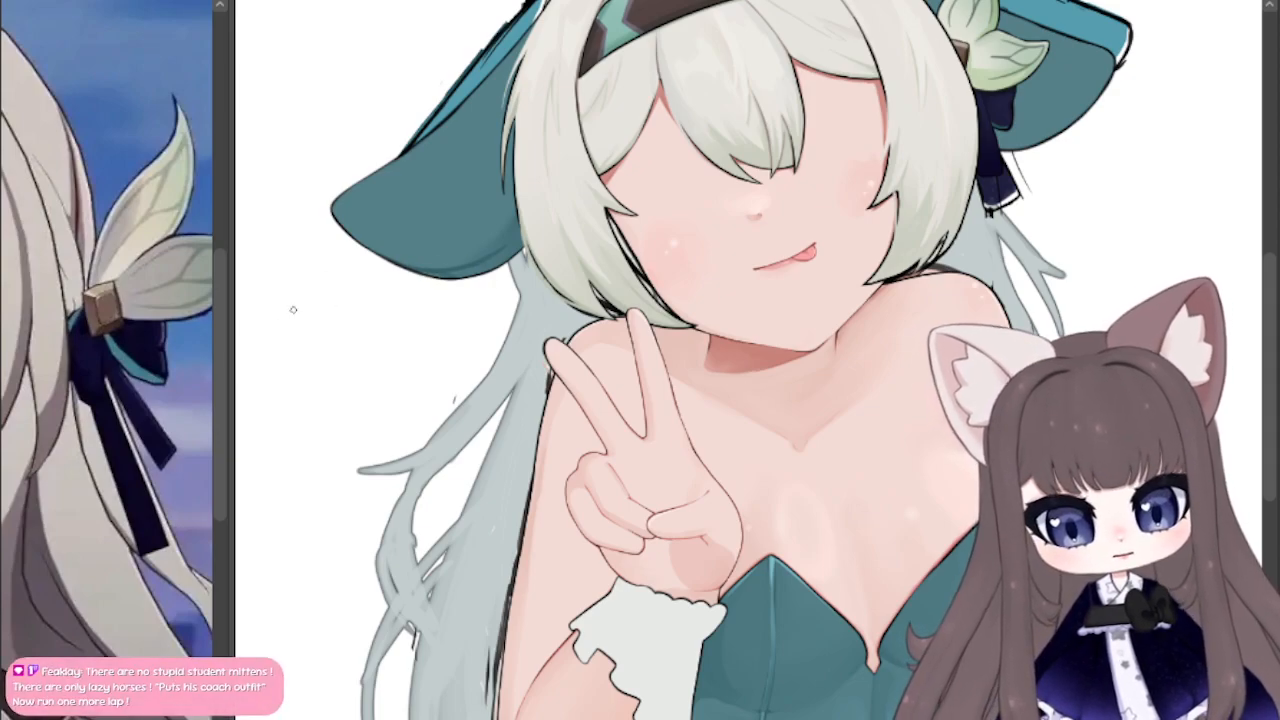
drag(469, 272, 515, 237)
drag(517, 190, 517, 115)
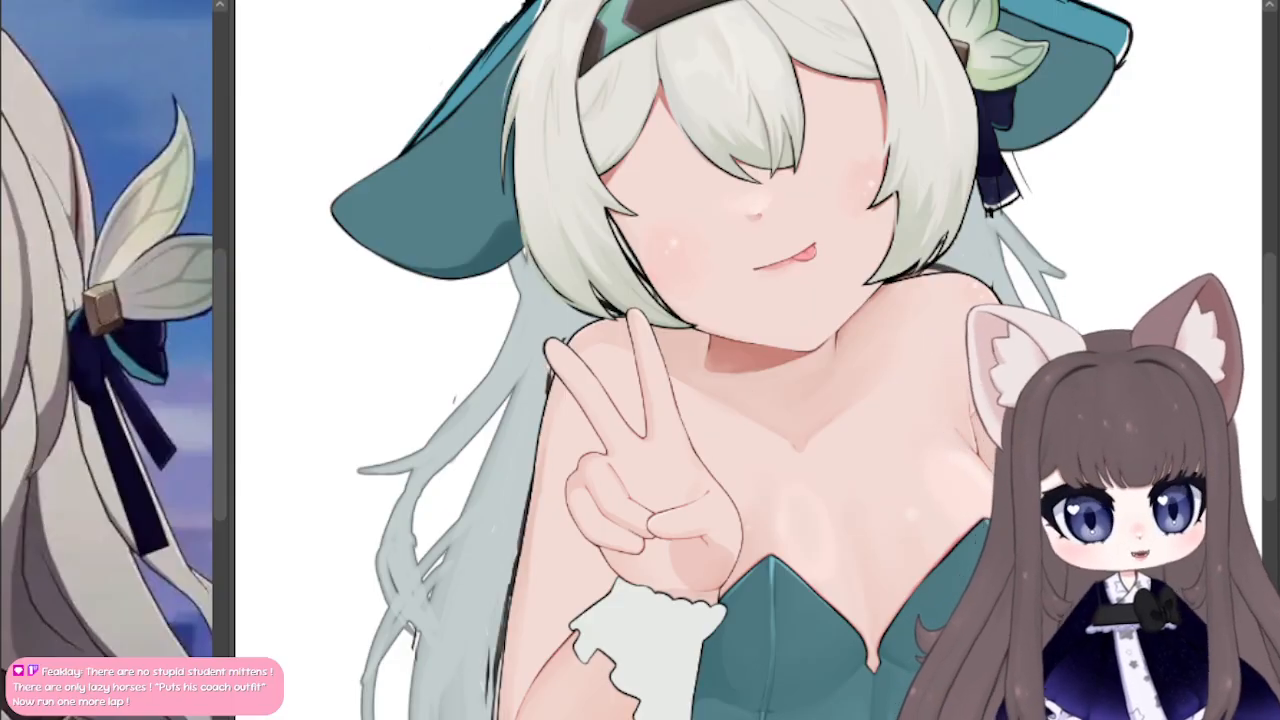
mouse_move(740, 230)
mouse_down()
mouse_move(718, 402)
mouse_move(729, 423)
mouse_up()
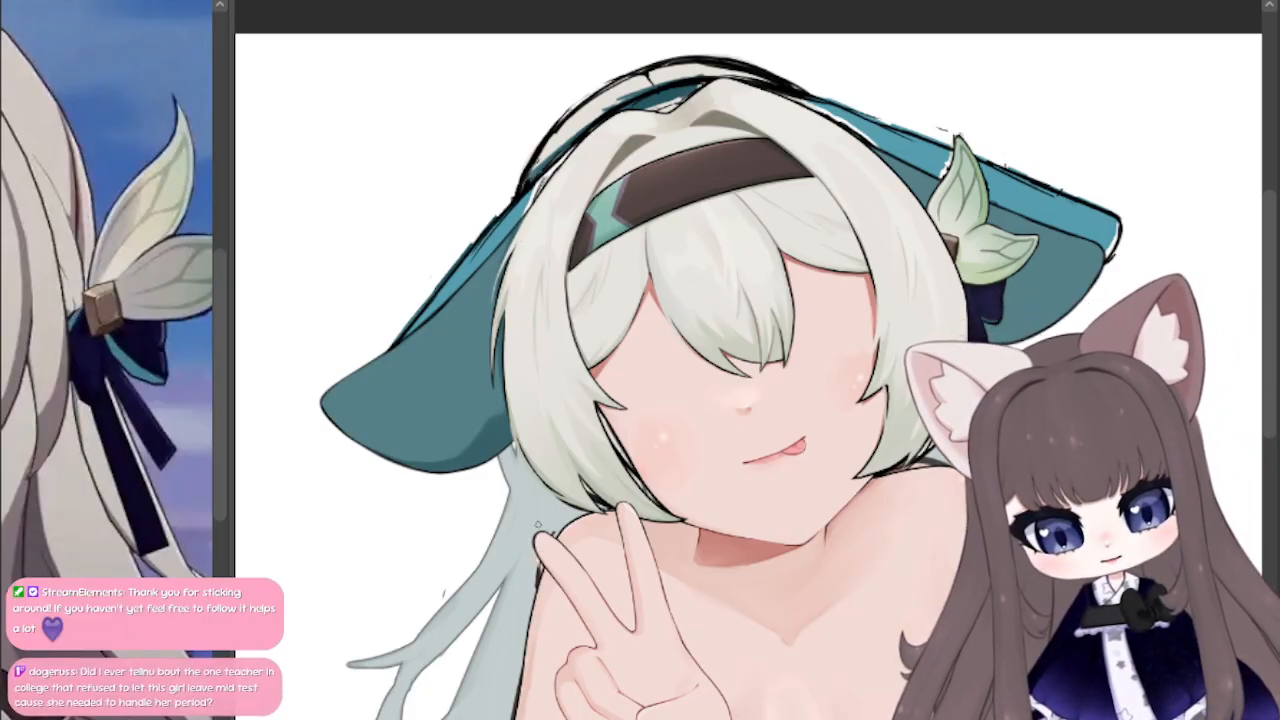
mouse_move(750, 380)
mouse_down()
mouse_move(530, 400)
mouse_move(613, 370)
mouse_move(716, 244)
mouse_up()
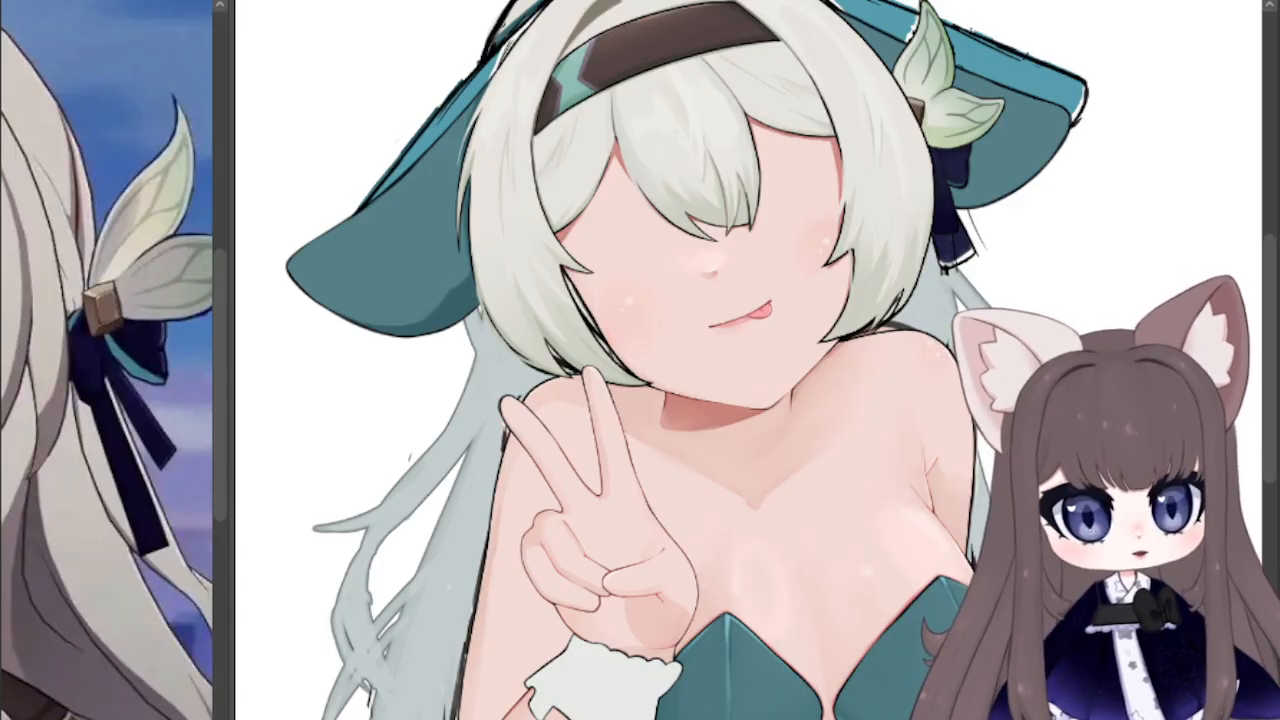
Step: Shade the brim's lower edge beneath the leaf ornament, and the upper part of its underside beside the hair on the raised-hand side
mouse_move(720, 250)
mouse_down()
mouse_move(581, 551)
mouse_move(518, 540)
mouse_move(449, 414)
mouse_move(498, 392)
mouse_up()
drag(715, 174, 725, 184)
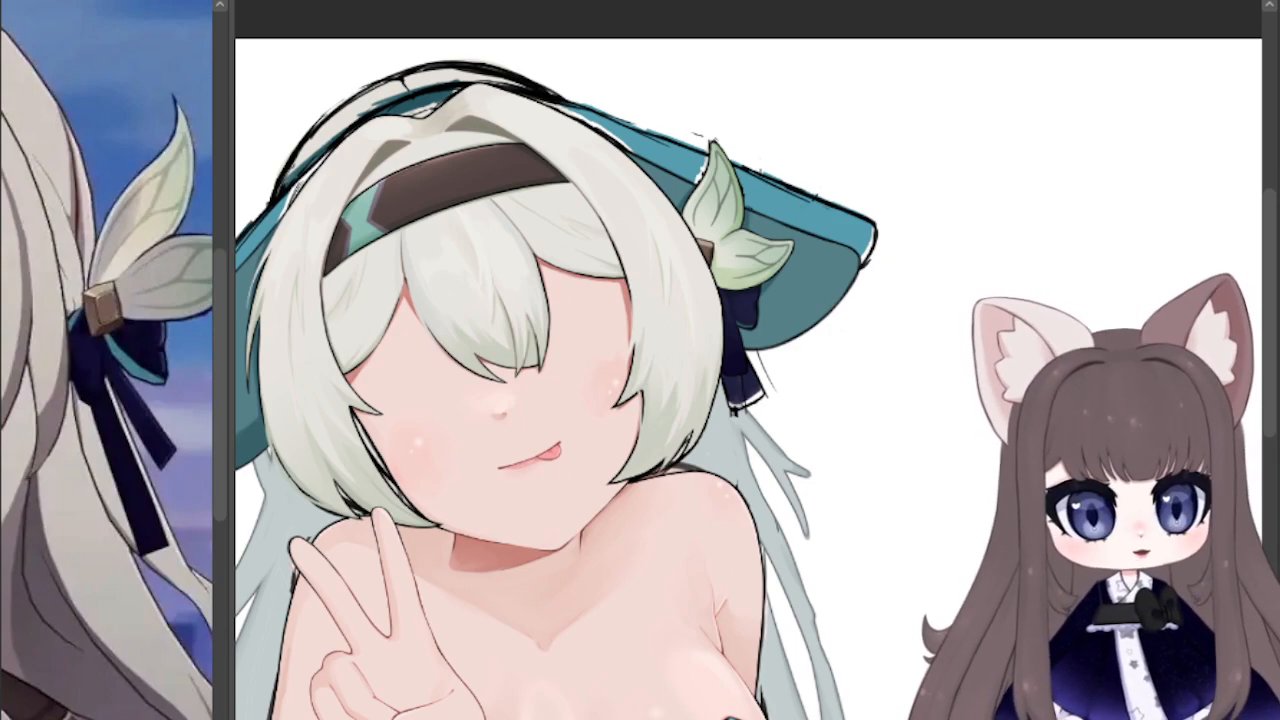
mouse_move(906, 193)
mouse_down()
mouse_move(981, 41)
mouse_move(929, 103)
mouse_move(930, 210)
mouse_up()
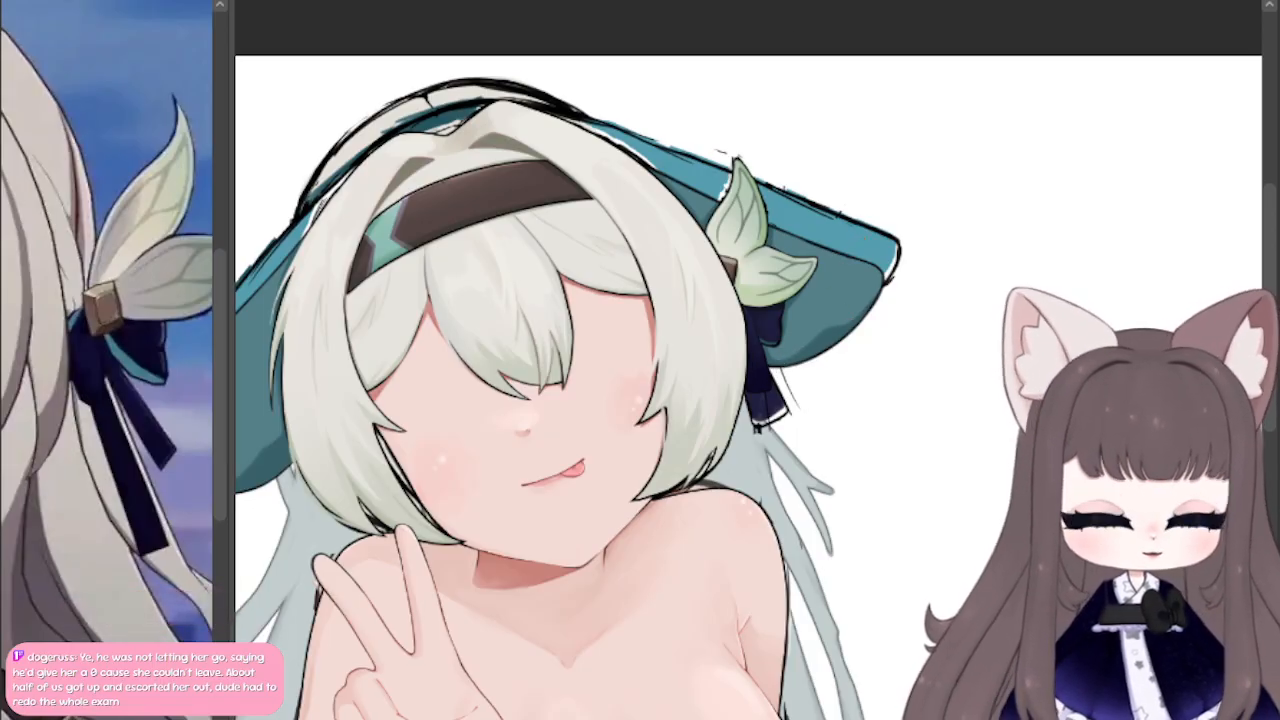
drag(600, 420, 928, 314)
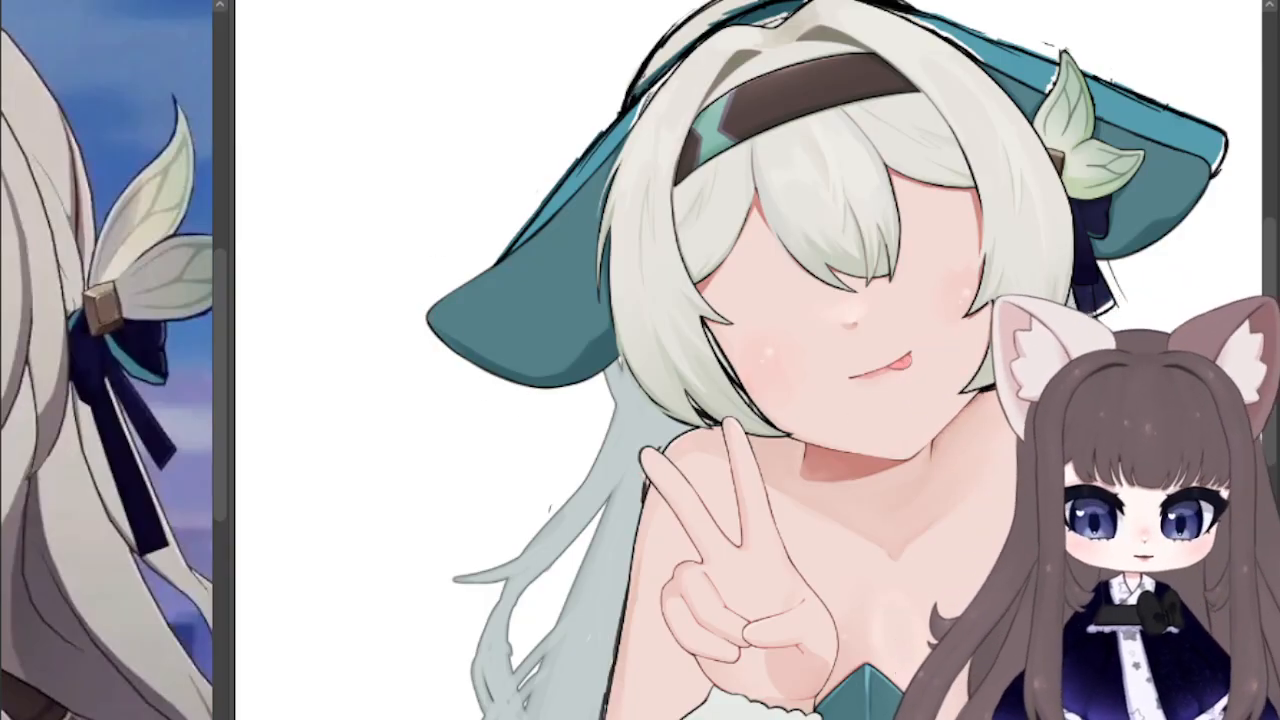
mouse_move(529, 231)
mouse_down()
mouse_move(574, 221)
mouse_move(581, 190)
mouse_move(572, 216)
mouse_up()
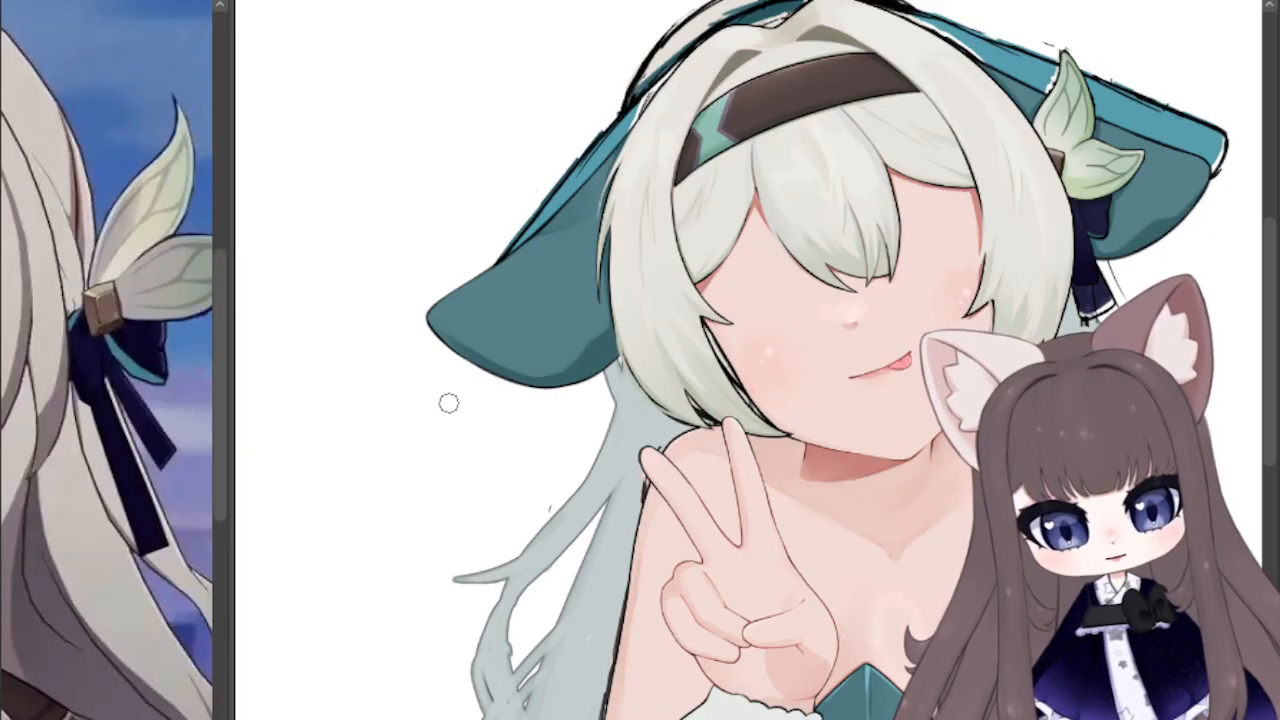
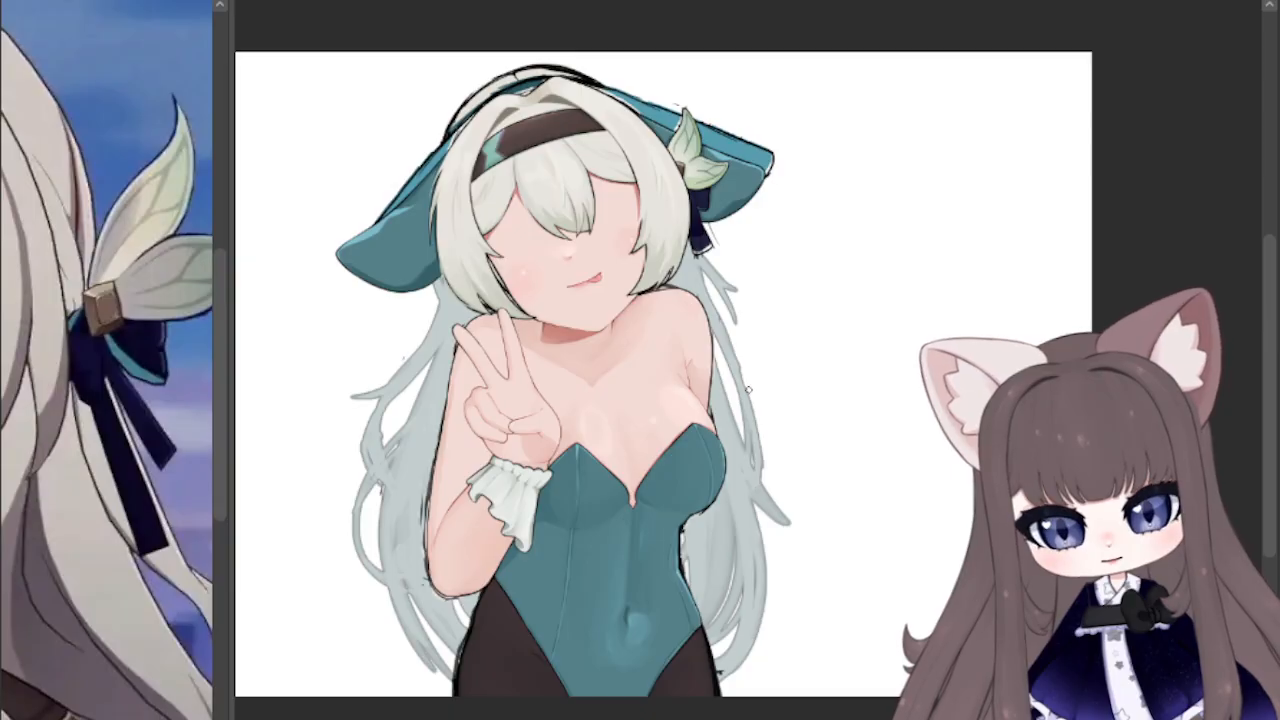
Step: Draw the first curved black strands in the long hair beside the hip, opposite the raised hand, sweeping up from the bodysuit's leg opening
scroll(410, 665, up, 5)
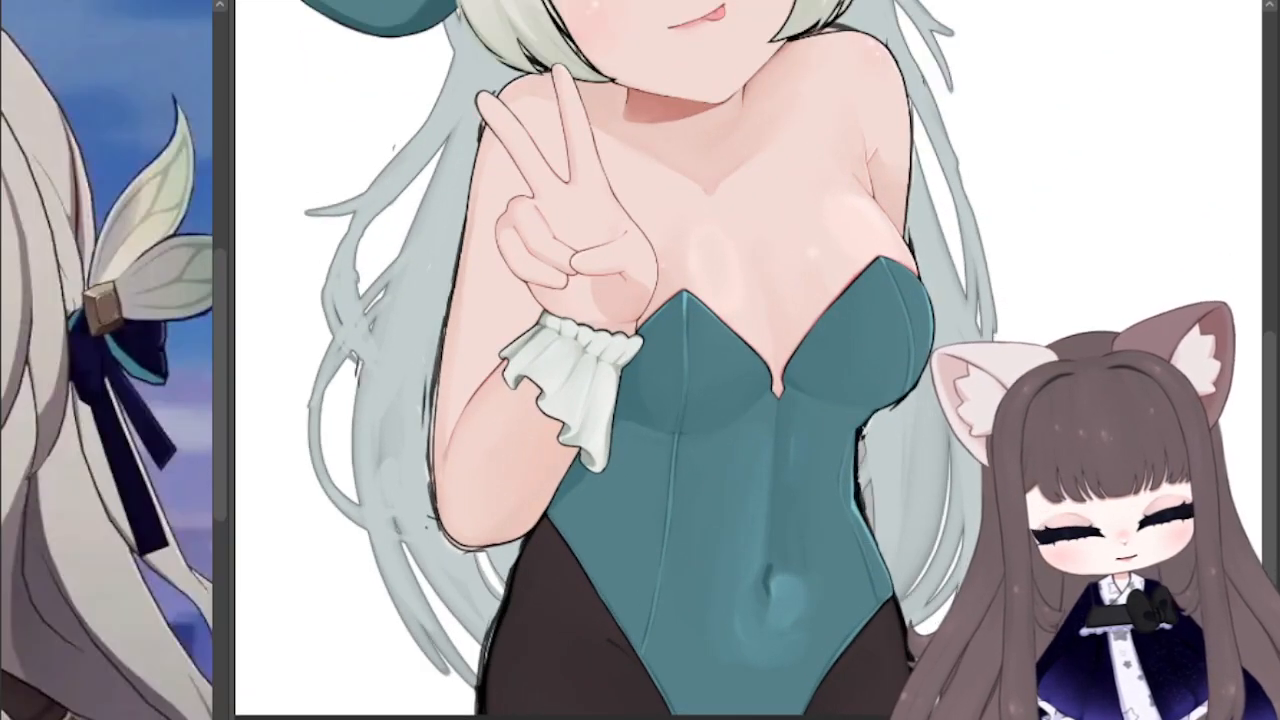
mouse_move(484, 650)
mouse_down()
mouse_move(387, 466)
mouse_move(486, 651)
mouse_move(468, 516)
mouse_move(504, 582)
mouse_move(547, 616)
mouse_up()
mouse_move(547, 616)
mouse_down()
mouse_move(495, 565)
mouse_move(475, 449)
mouse_up()
drag(468, 506, 558, 657)
mouse_move(900, 200)
mouse_down()
mouse_move(428, 590)
mouse_move(534, 90)
mouse_up()
drag(538, 516, 622, 404)
mouse_move(622, 404)
mouse_down()
mouse_move(578, 482)
mouse_move(538, 517)
mouse_up()
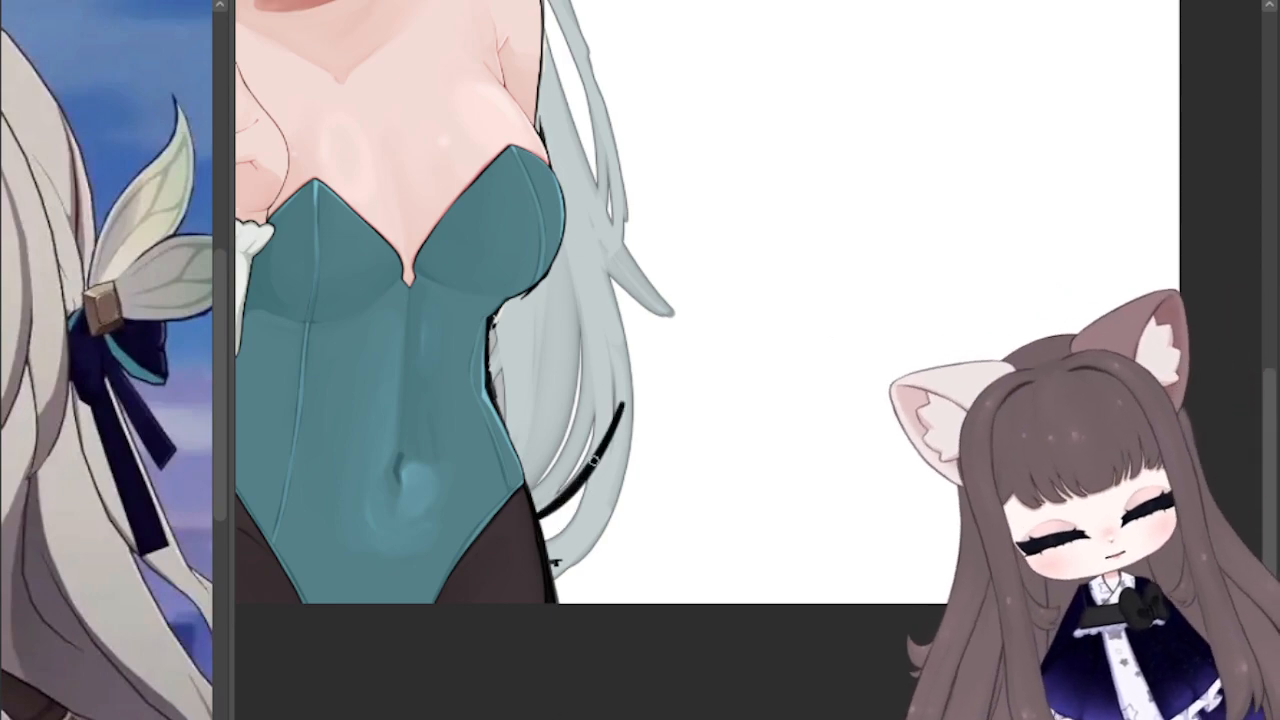
mouse_move(566, 496)
mouse_down()
mouse_move(600, 402)
mouse_move(574, 478)
mouse_move(547, 506)
mouse_move(600, 372)
mouse_up()
drag(600, 372, 575, 472)
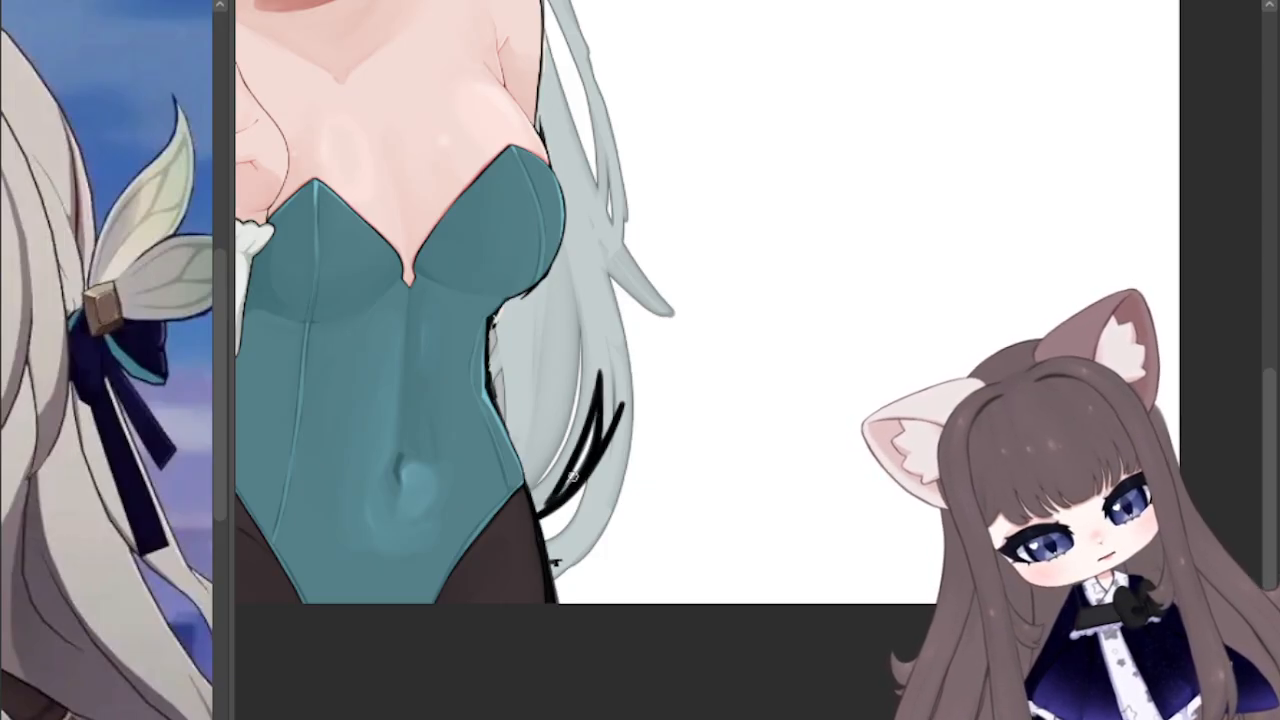
Step: Add more tapered black strands closer to the waist, fanning up from the hip through the back hair
drag(534, 515, 596, 370)
drag(554, 472, 582, 392)
drag(566, 402, 576, 302)
drag(550, 446, 578, 324)
drag(526, 486, 591, 381)
key(ctrl+z)
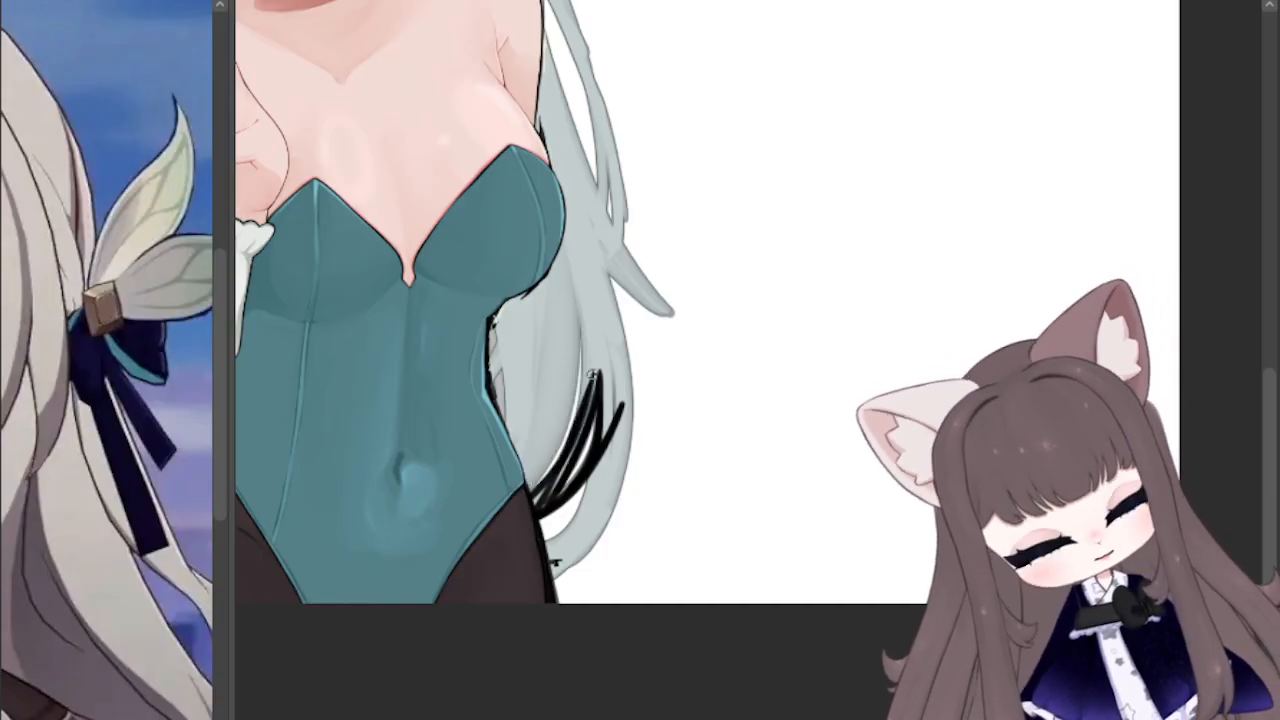
Step: Extend the fan with taller black strands beside the waist and a long curved strand from the hip up to bust height
drag(570, 442, 577, 302)
mouse_move(534, 491)
mouse_down()
mouse_move(576, 306)
mouse_move(547, 460)
mouse_up()
mouse_move(568, 394)
mouse_down()
mouse_move(536, 492)
mouse_move(566, 326)
mouse_up()
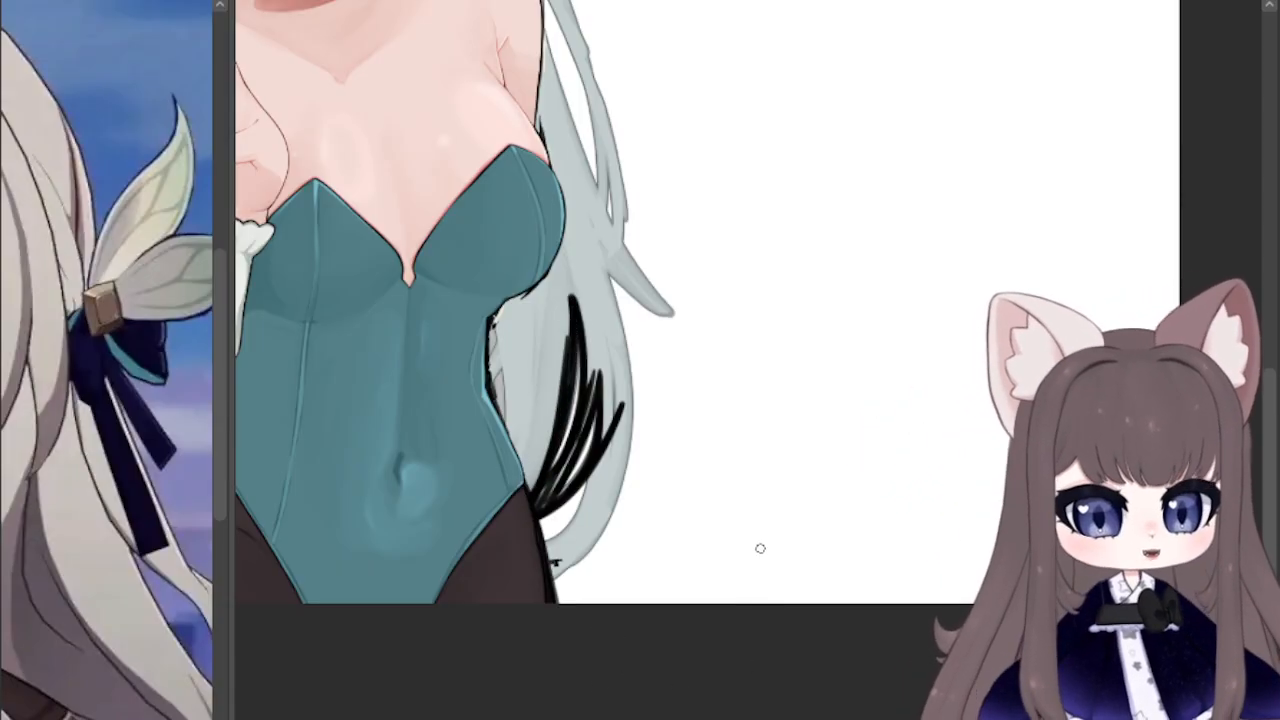
mouse_move(545, 556)
mouse_down()
mouse_move(606, 442)
mouse_move(548, 558)
mouse_move(615, 340)
mouse_move(567, 188)
mouse_up()
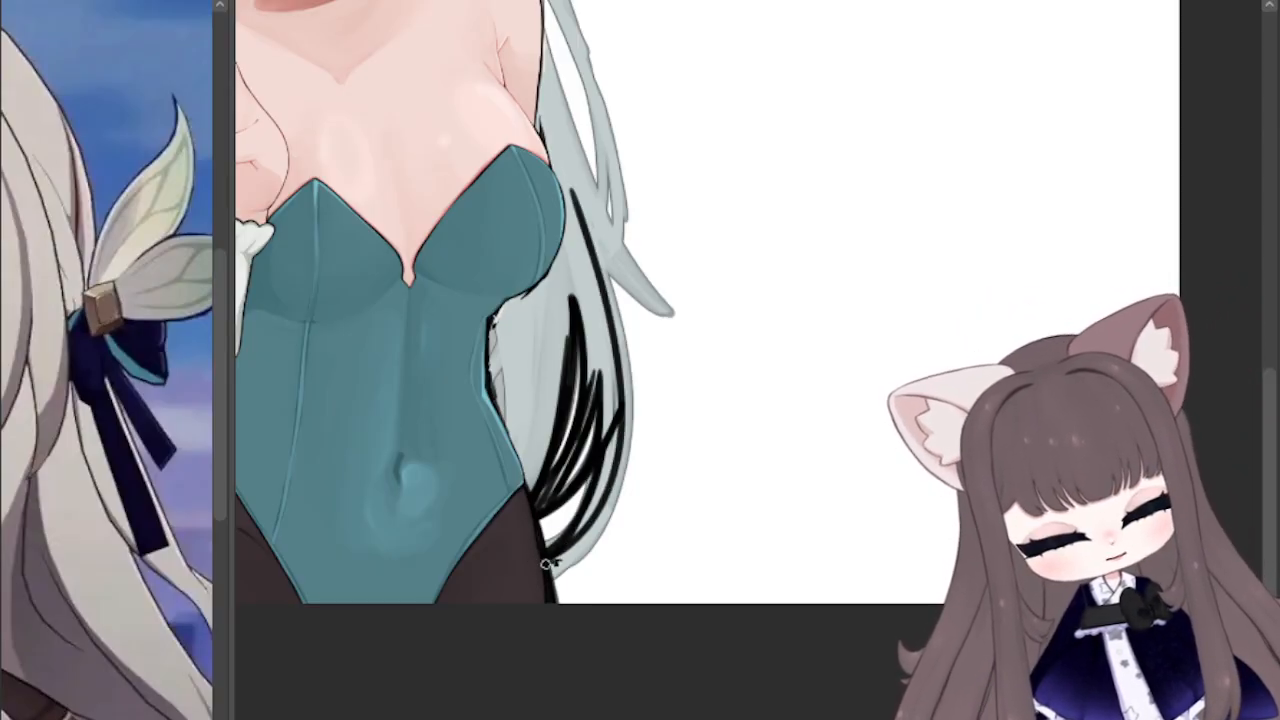
drag(553, 552, 610, 478)
mouse_move(572, 532)
mouse_down()
mouse_move(604, 300)
mouse_move(542, 70)
mouse_up()
drag(574, 212, 664, 302)
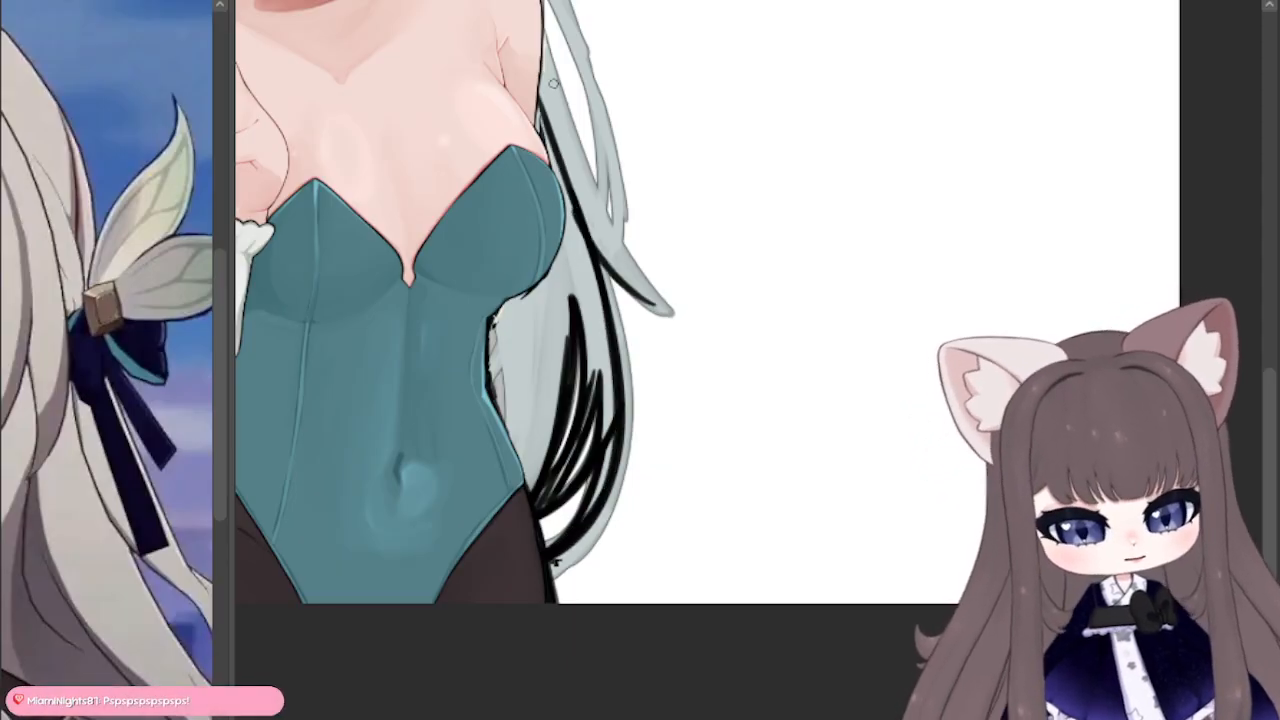
drag(541, 48, 638, 278)
key(ctrl+z)
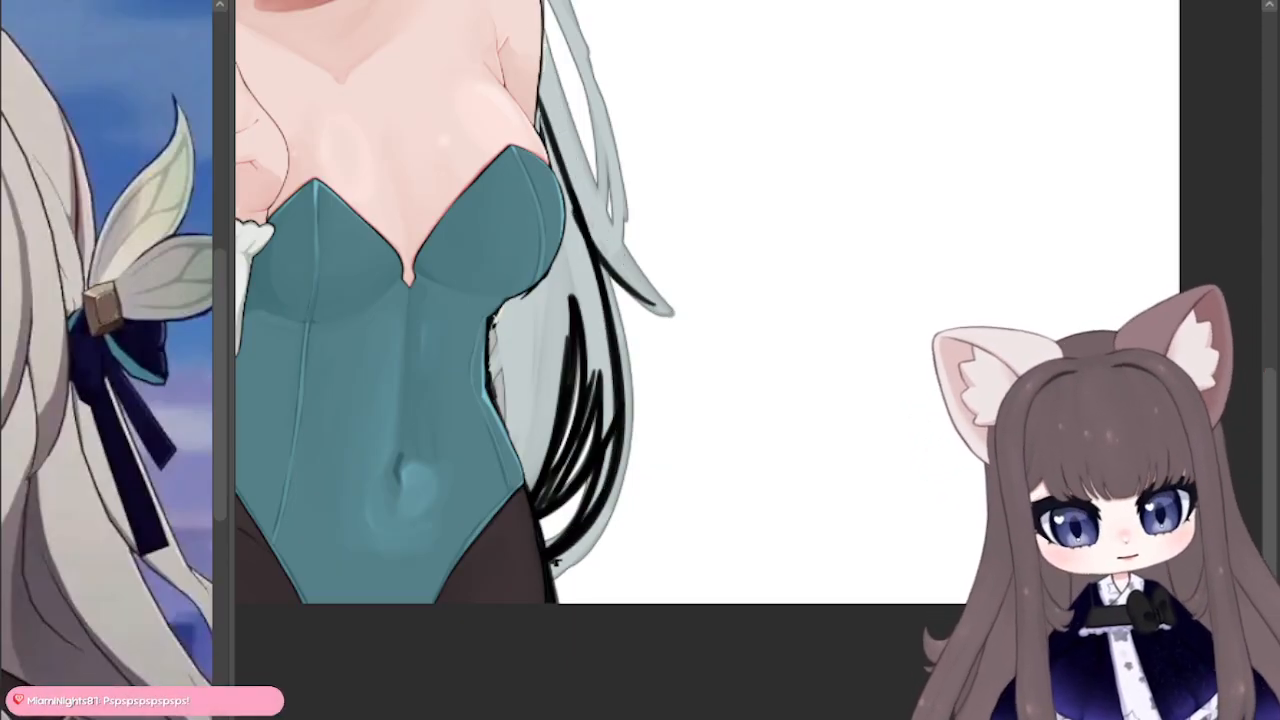
key(ctrl+z)
key(ctrl+z)
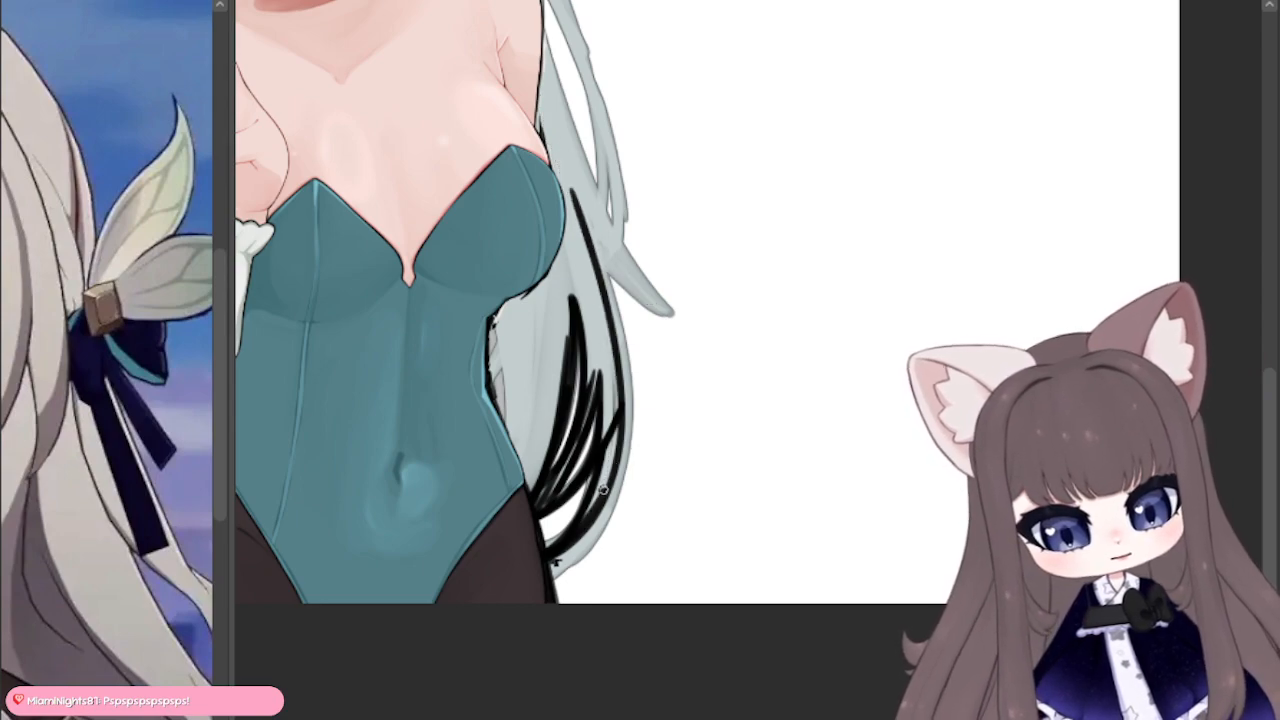
Step: Draw long black strands from behind the upper arm past the bust, branching out into the flicked lock of back hair
drag(600, 290, 542, 70)
drag(549, 132, 664, 308)
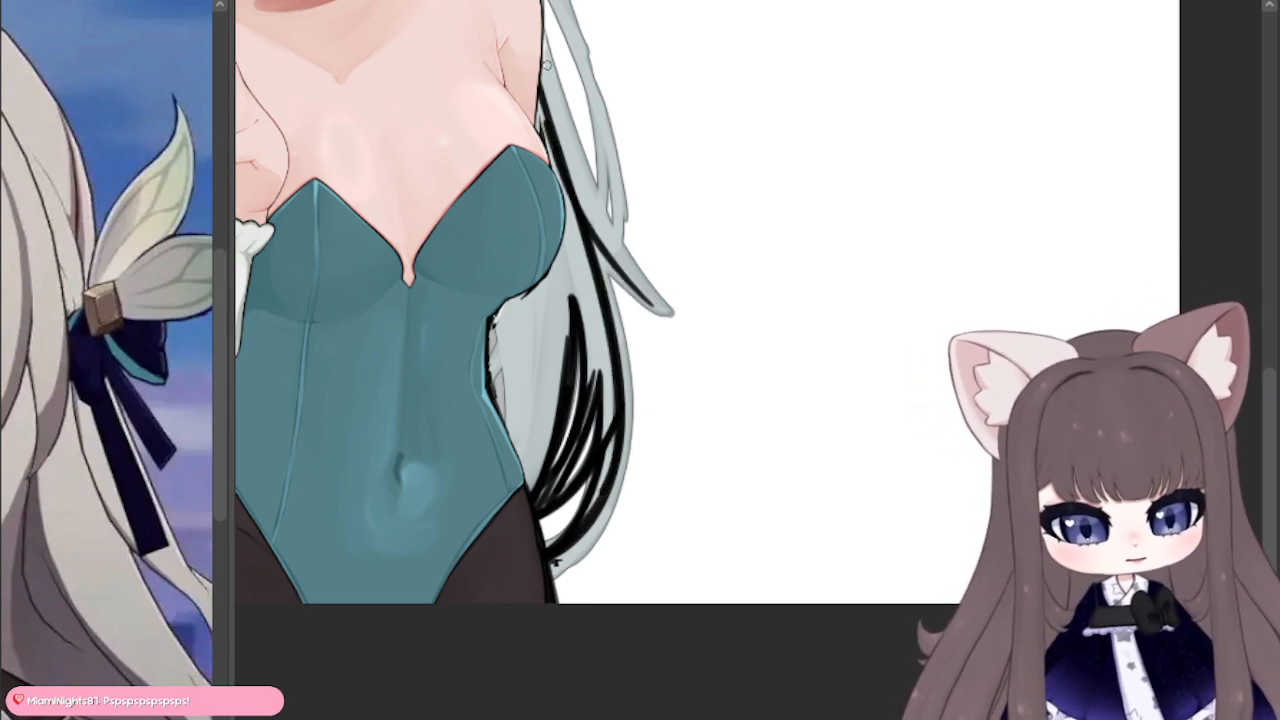
drag(541, 50, 636, 282)
drag(576, 184, 667, 312)
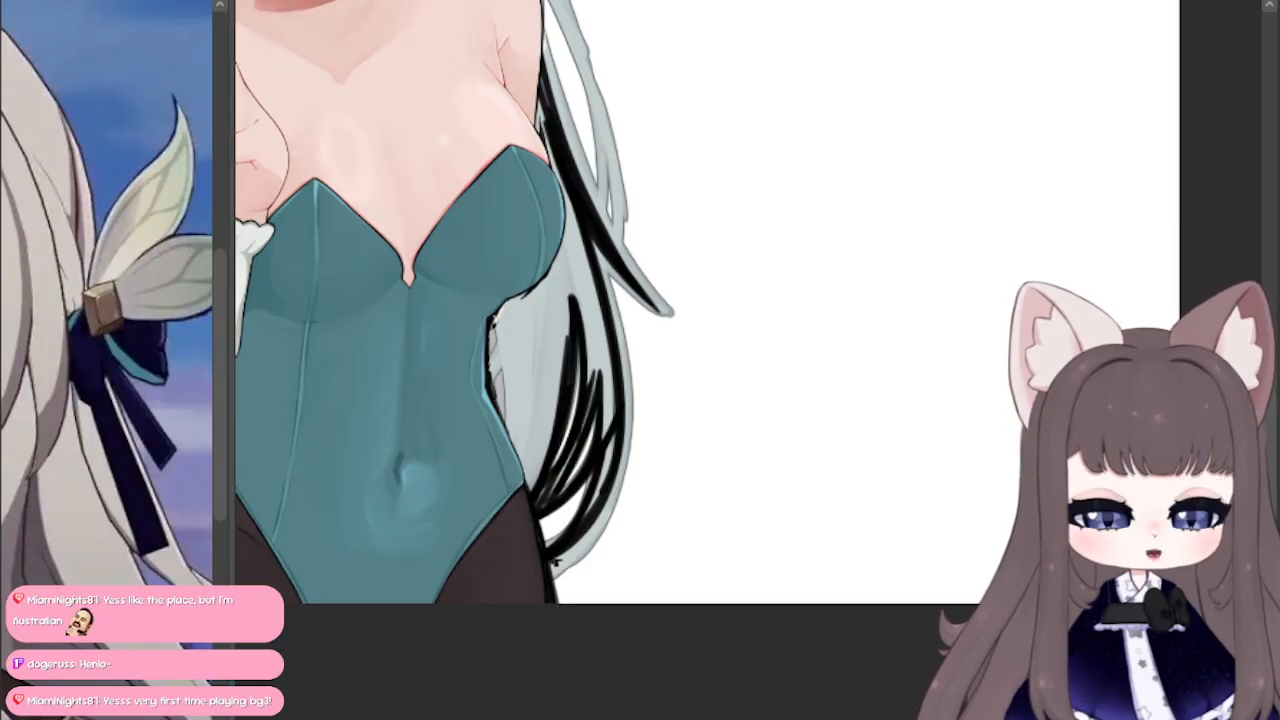
Step: Review the rough colour sketch of the whole figure, checking the face, collar, bodysuit and flowing back hair
scroll(1117, 107, down, 5)
drag(659, 244, 732, 527)
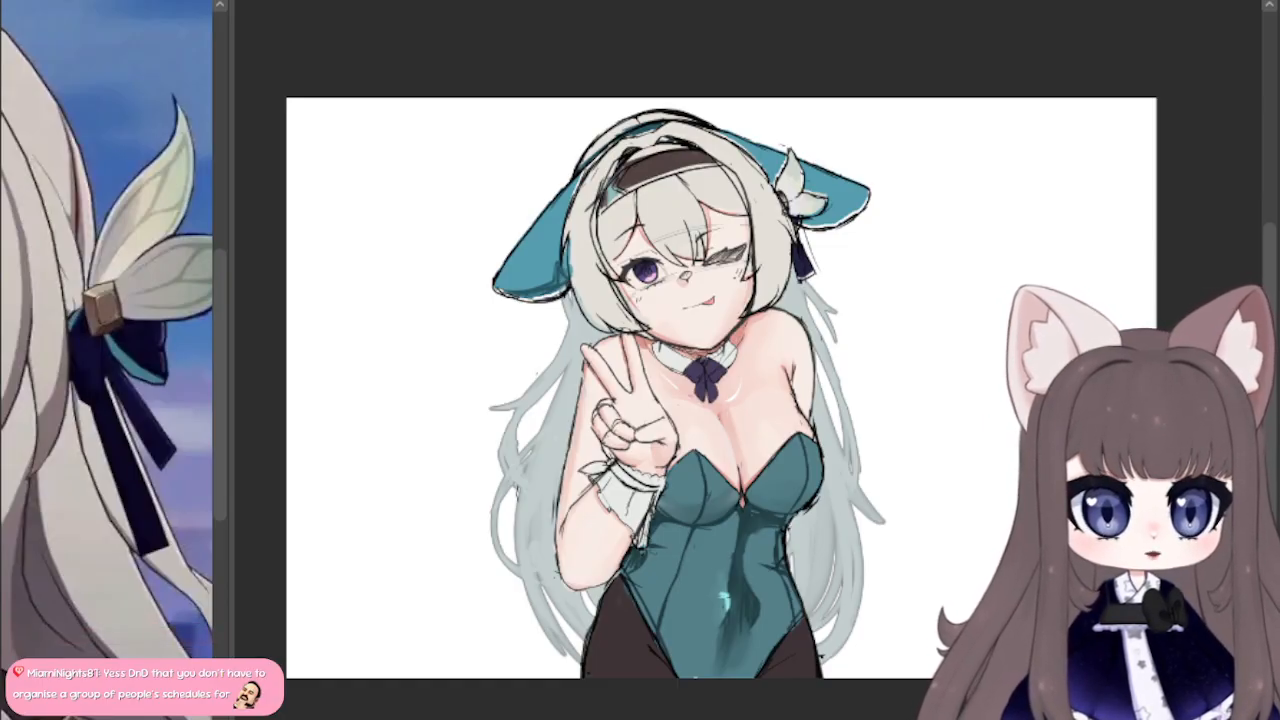
mouse_move(1113, 279)
mouse_down()
mouse_move(1217, 229)
mouse_move(1160, 267)
mouse_up()
scroll(1217, 229, up, 1)
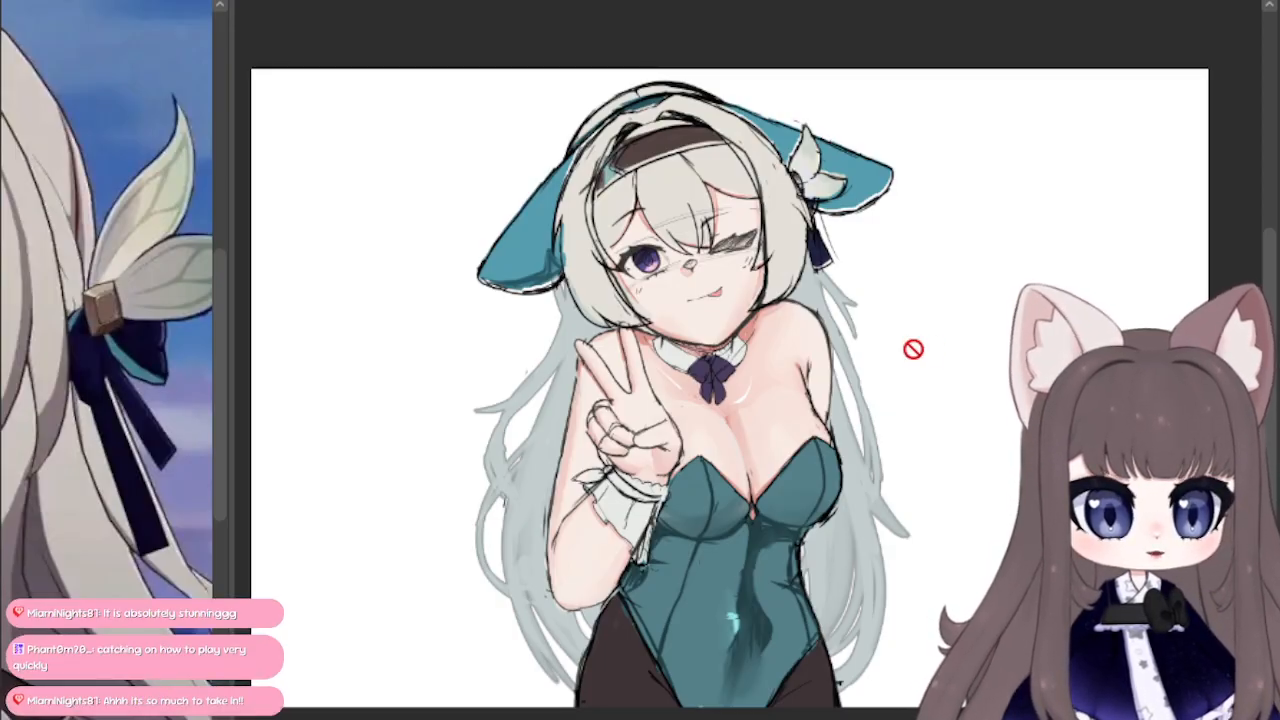
scroll(913, 349, up, 2)
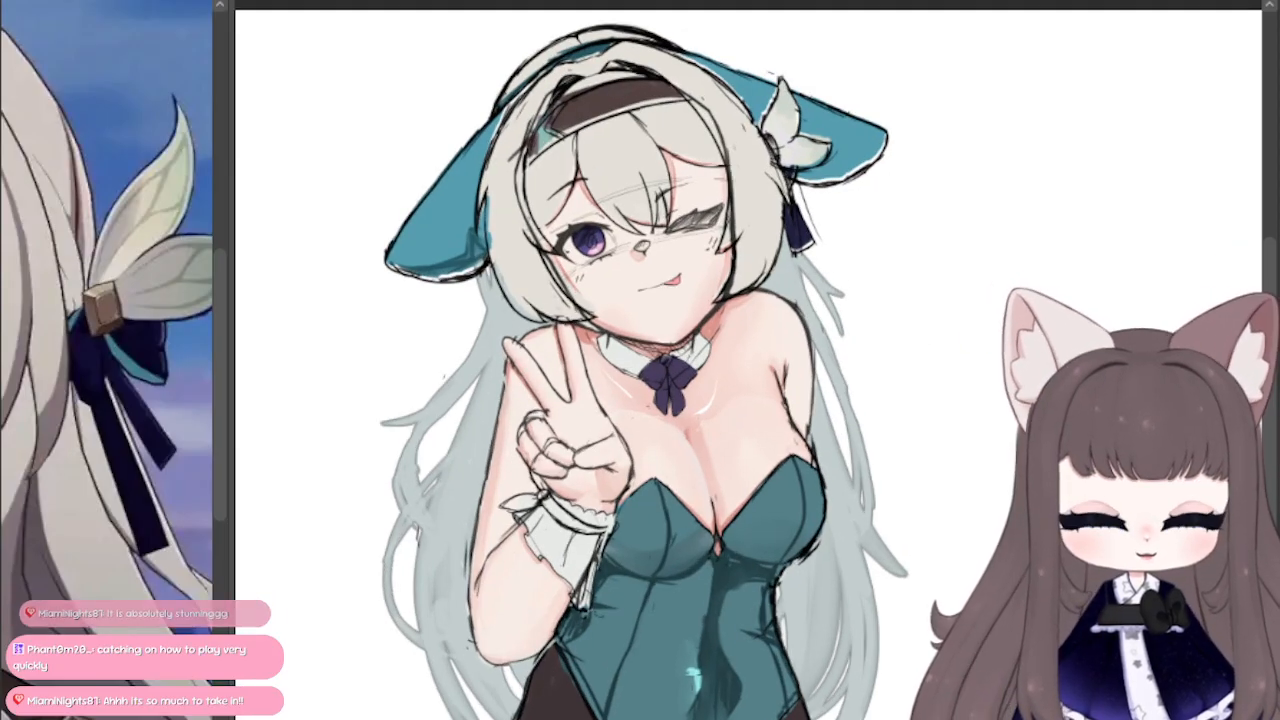
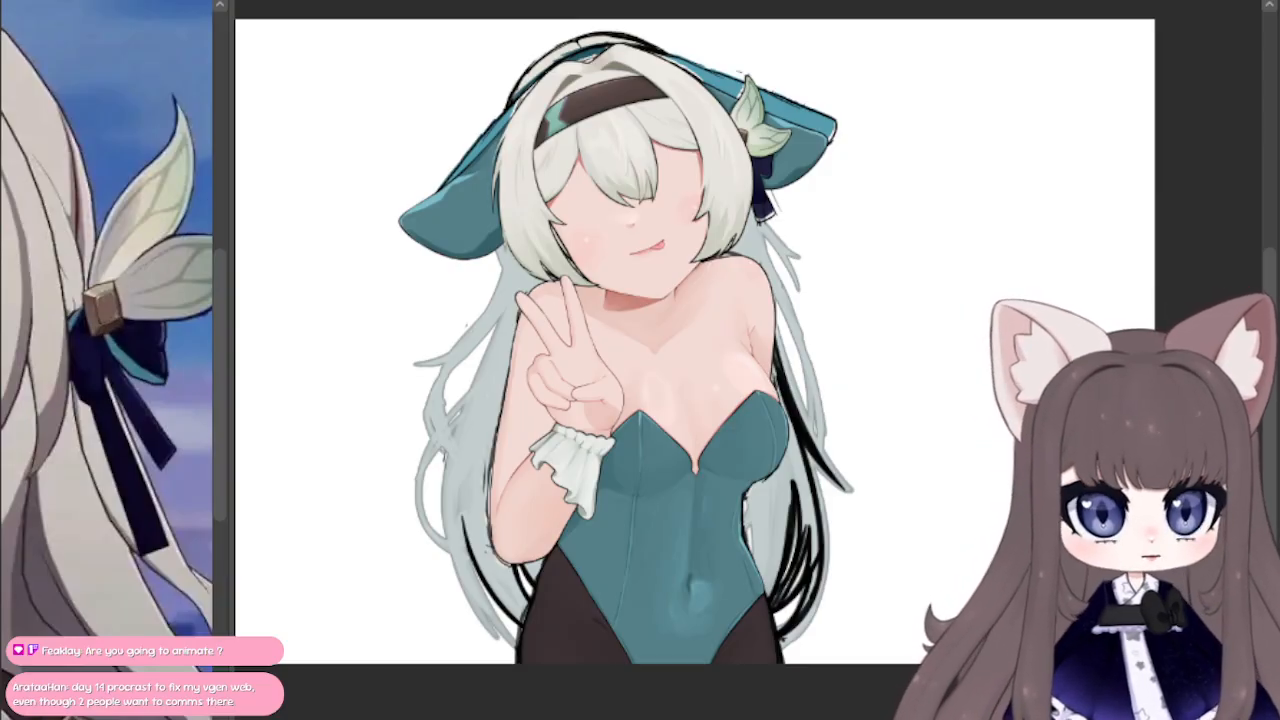
Step: Review the painted figure against the rough colour sketch, comparing the face, collar, bodysuit and back hair
mouse_move(860, 320)
mouse_down()
mouse_move(970, 359)
mouse_move(944, 373)
mouse_up()
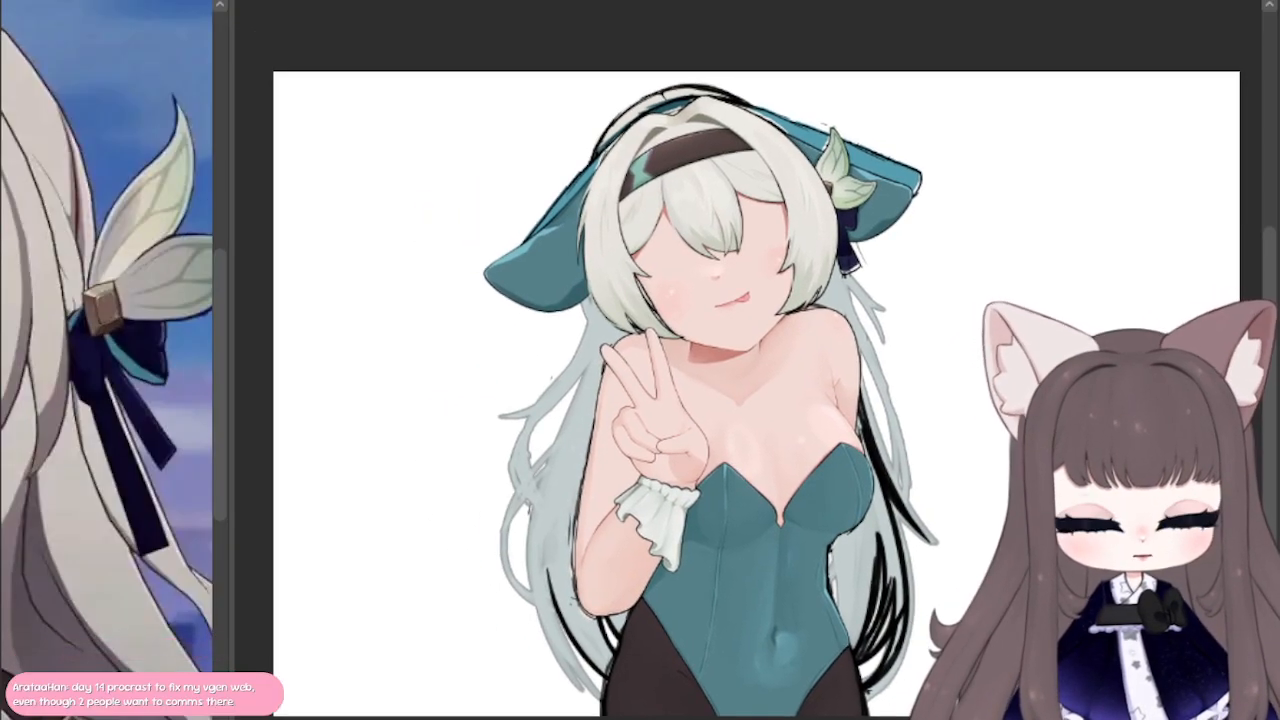
scroll(944, 373, up, 1)
scroll(1052, 342, up, 2)
scroll(1052, 342, down, 1)
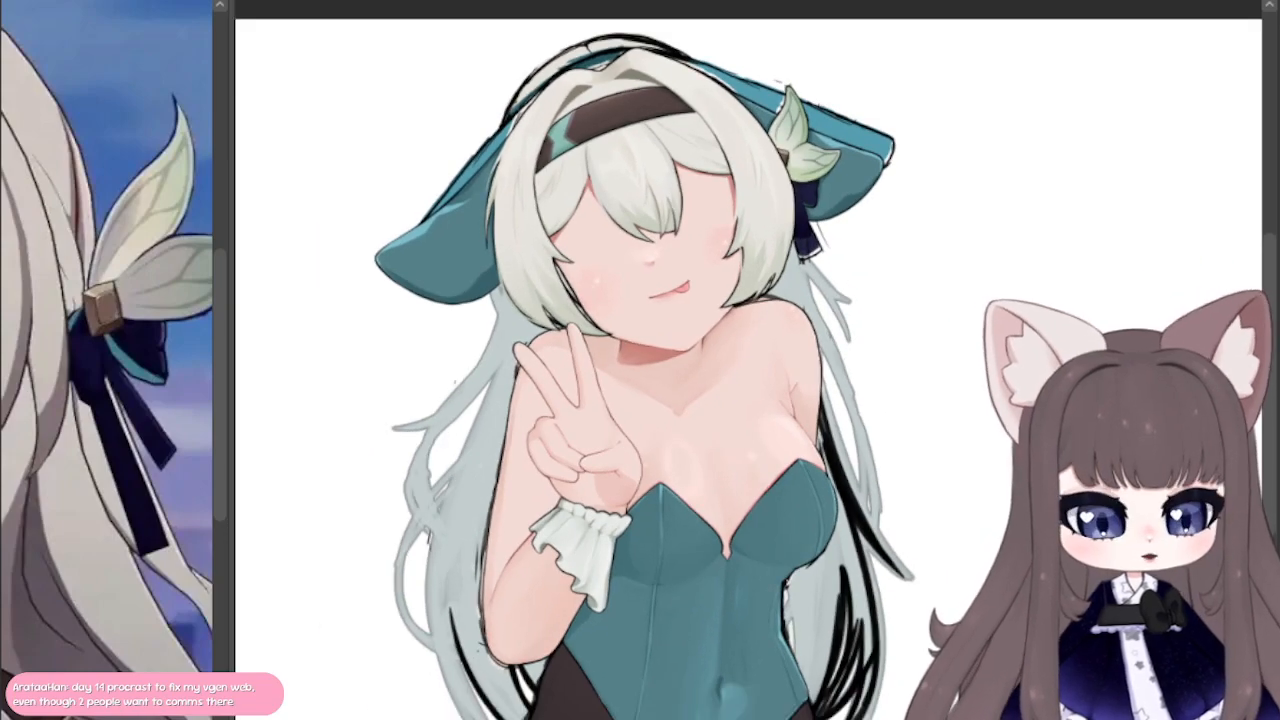
drag(1052, 342, 1124, 309)
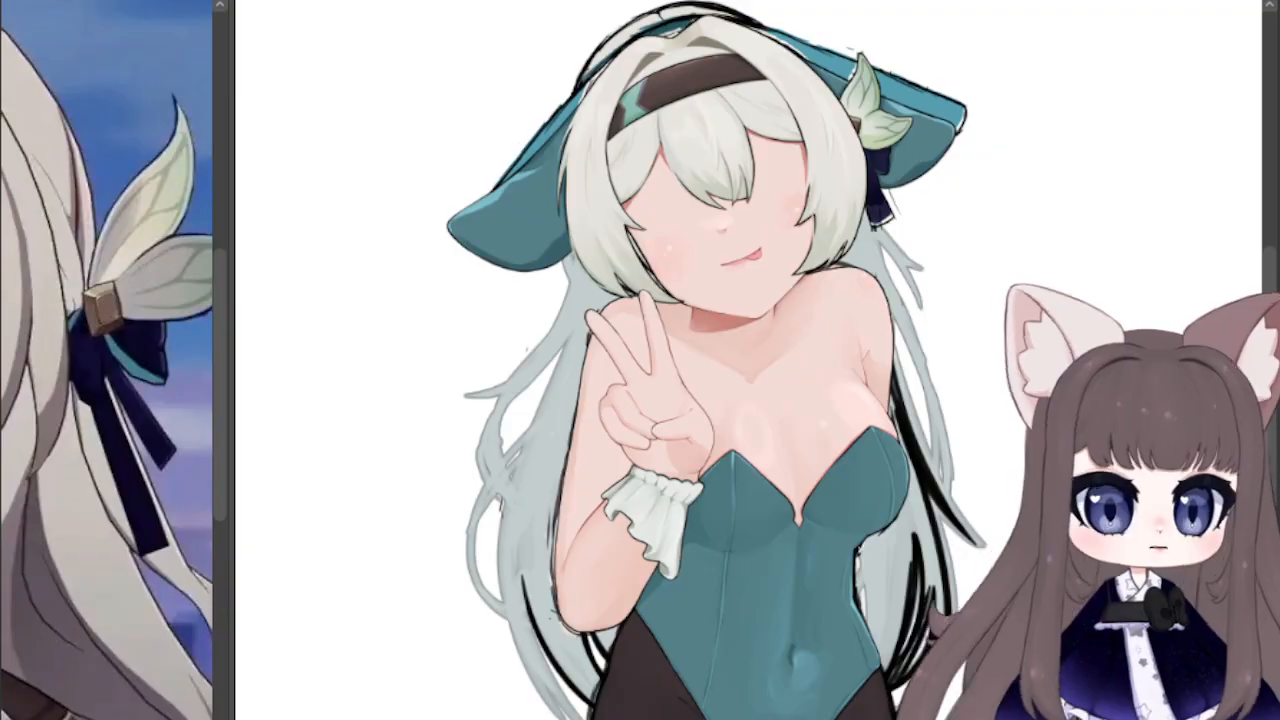
scroll(934, 263, down, 3)
scroll(924, 272, up, 2)
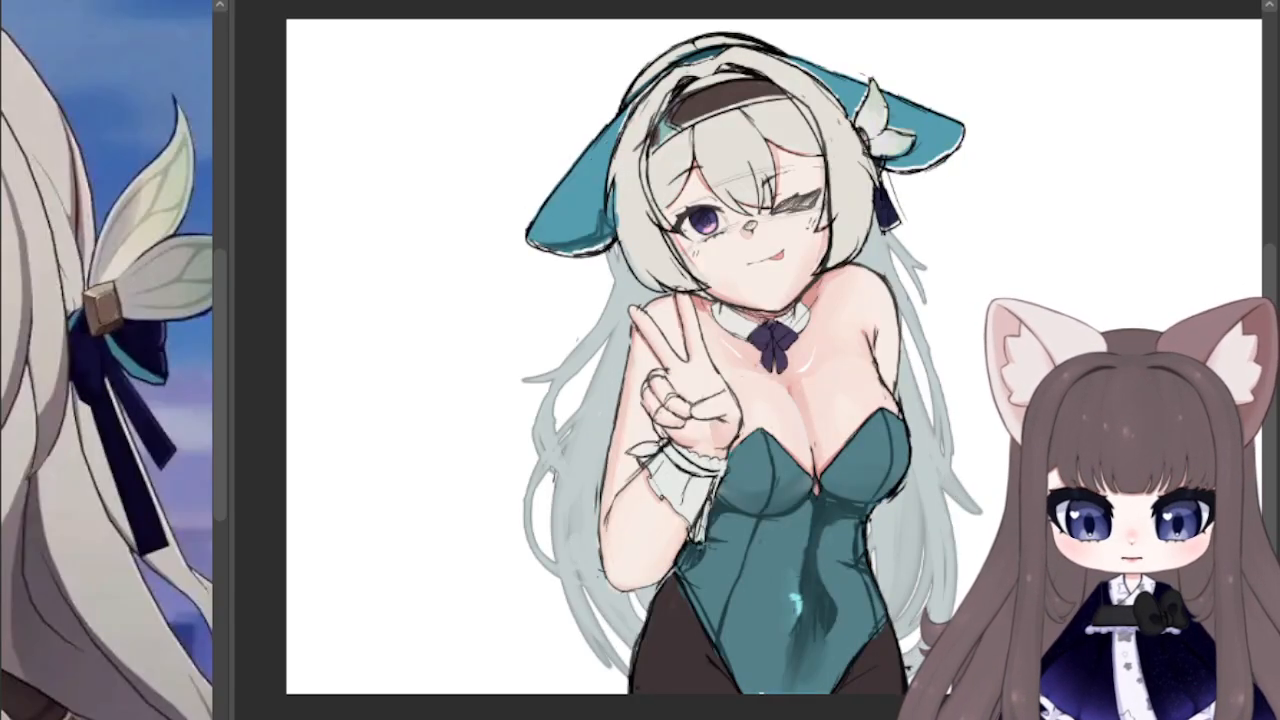
scroll(860, 371, up, 3)
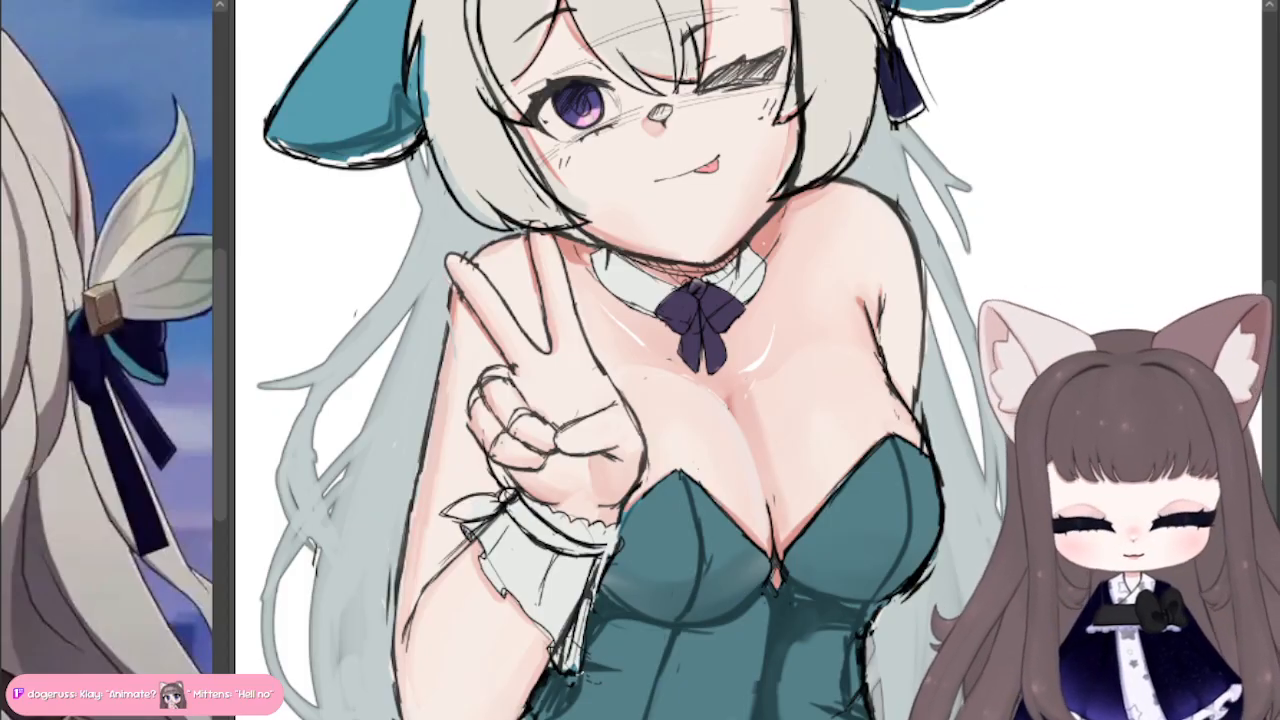
scroll(793, 255, down, 3)
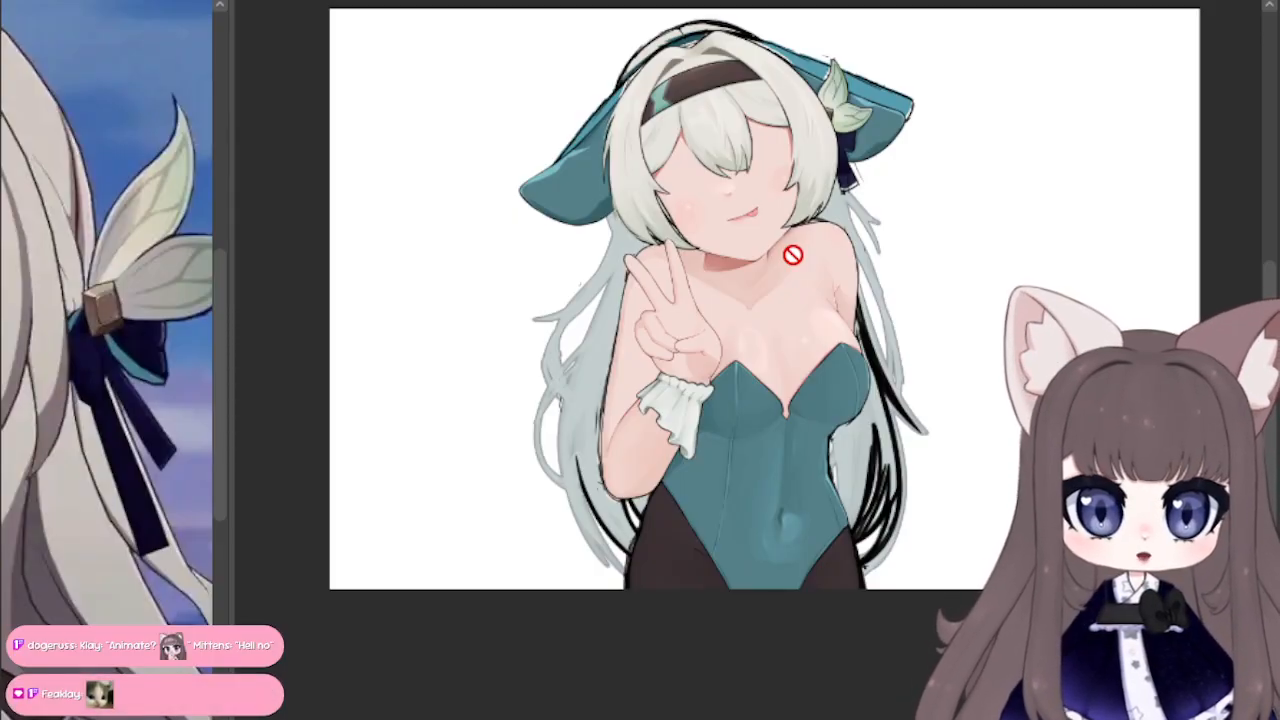
scroll(793, 255, up, 1)
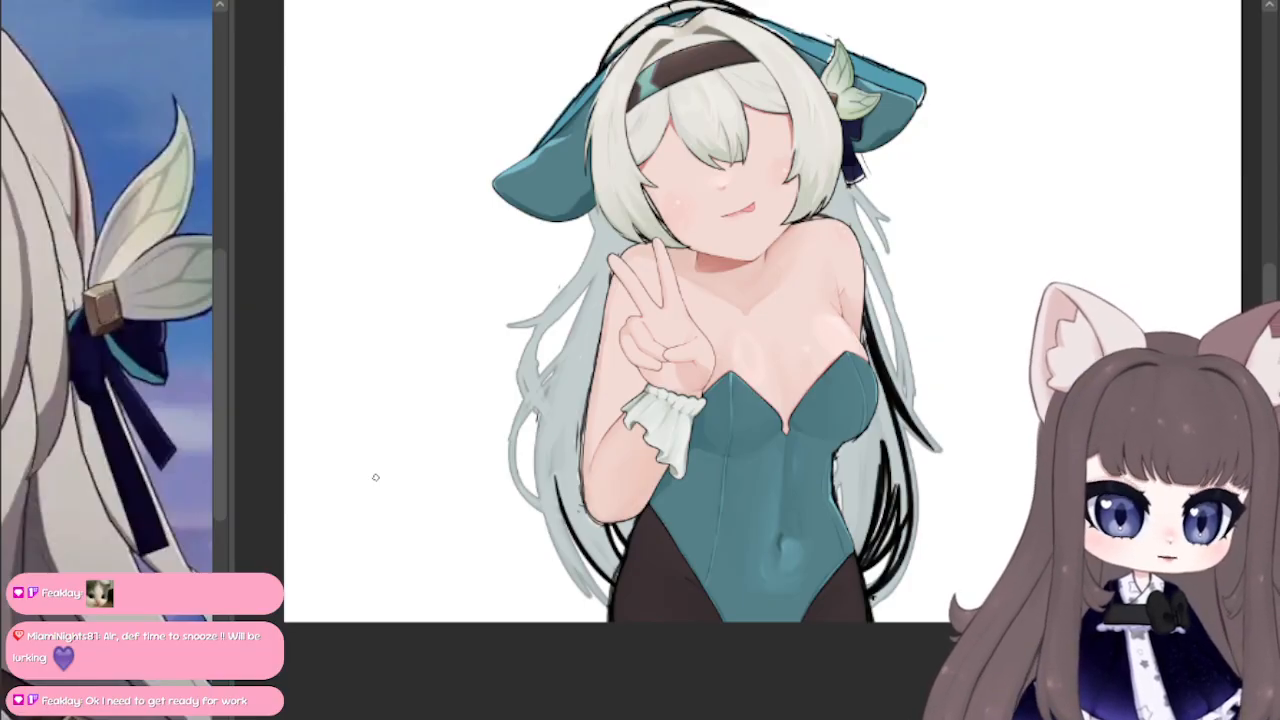
Step: Draw tapered black strands beside the raised arm's elbow and a long outer curve through the back hair down to the hip
scroll(608, 597, up, 5)
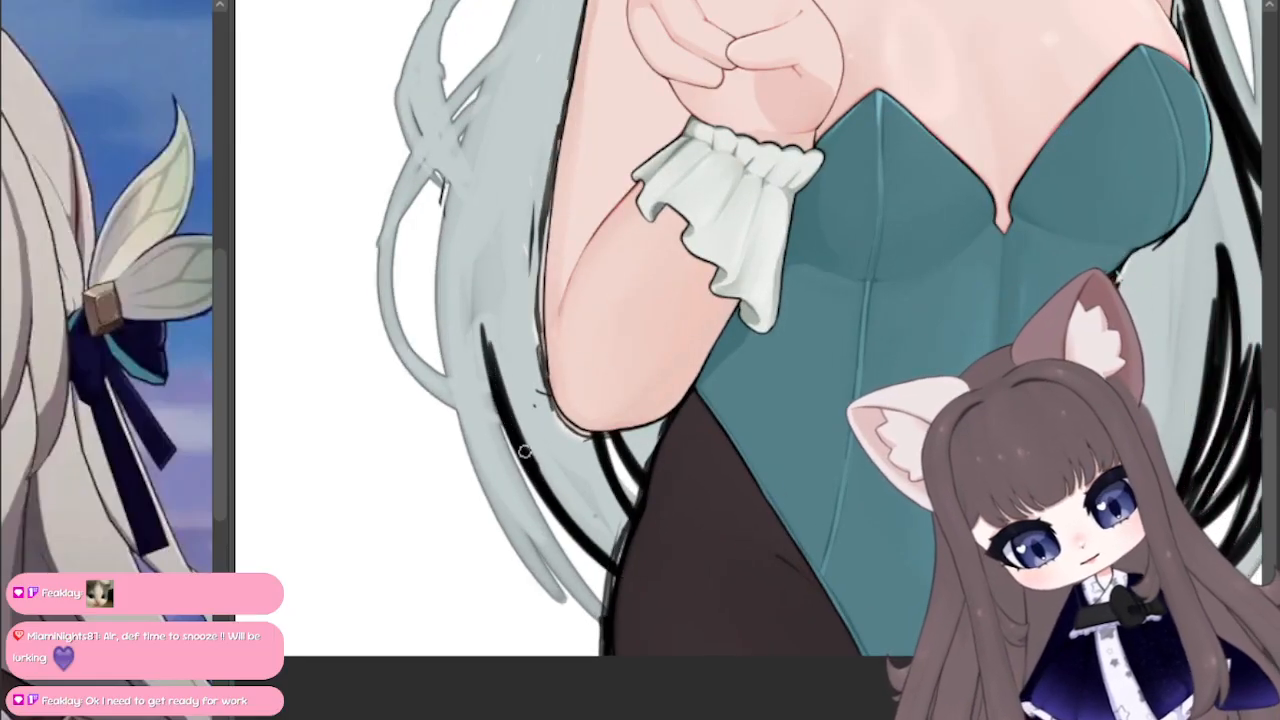
mouse_move(497, 386)
mouse_down()
mouse_move(485, 280)
mouse_move(532, 526)
mouse_move(606, 615)
mouse_move(501, 444)
mouse_up()
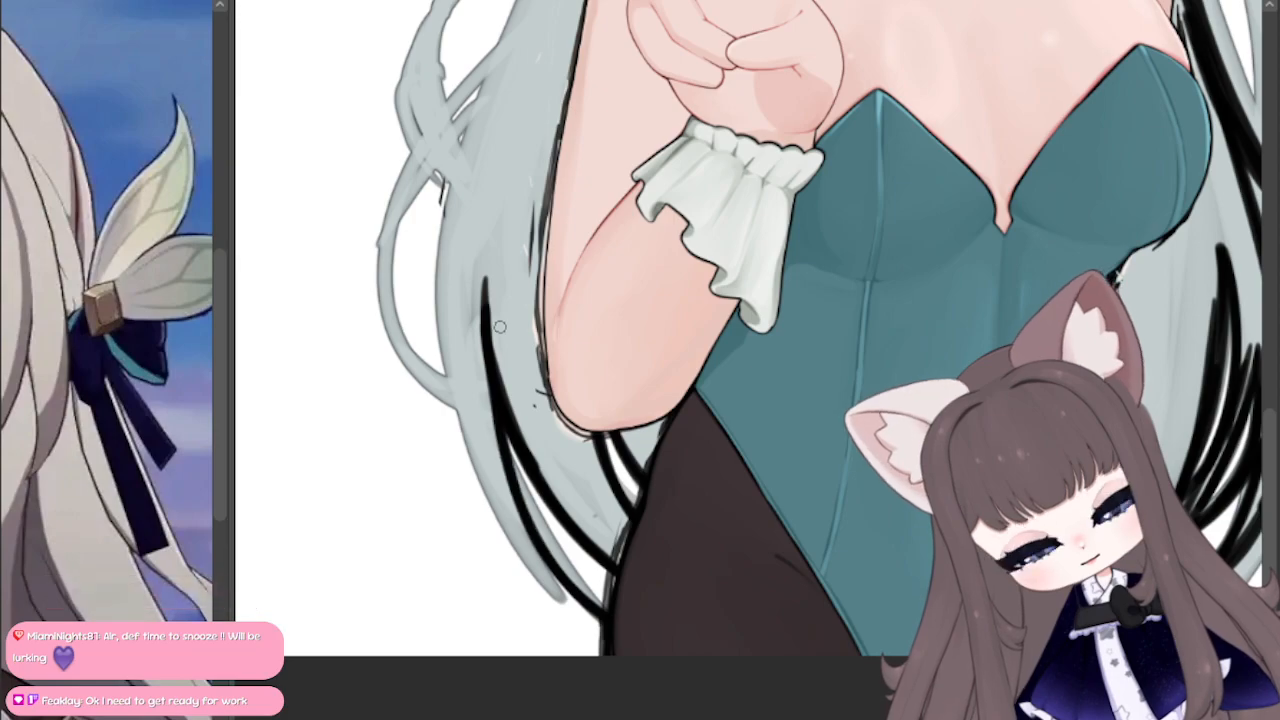
mouse_move(606, 611)
mouse_down()
mouse_move(474, 466)
mouse_move(462, 142)
mouse_up()
mouse_move(459, 398)
mouse_down()
mouse_move(503, 73)
mouse_move(508, 515)
mouse_move(606, 611)
mouse_up()
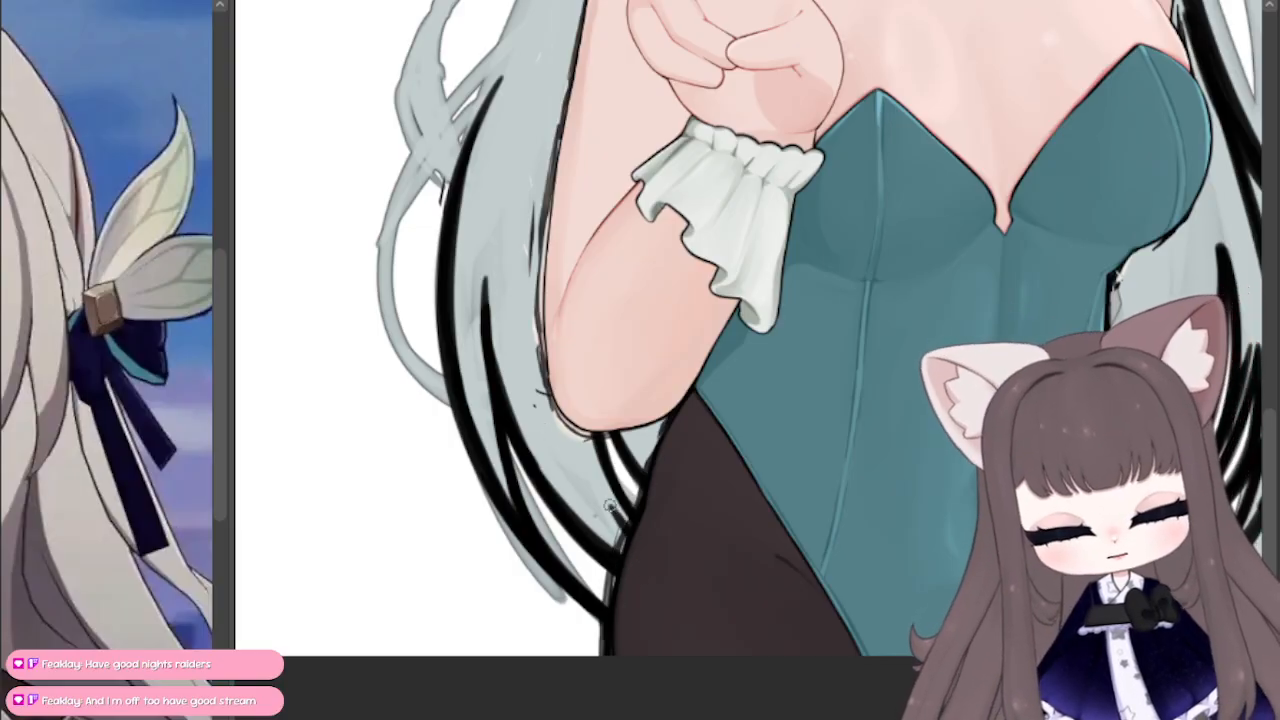
Step: Extend the strands below the elbow across the thigh, undo one stroke, and curve the strand tip up onto the bodysuit
drag(1, 691, 0, 693)
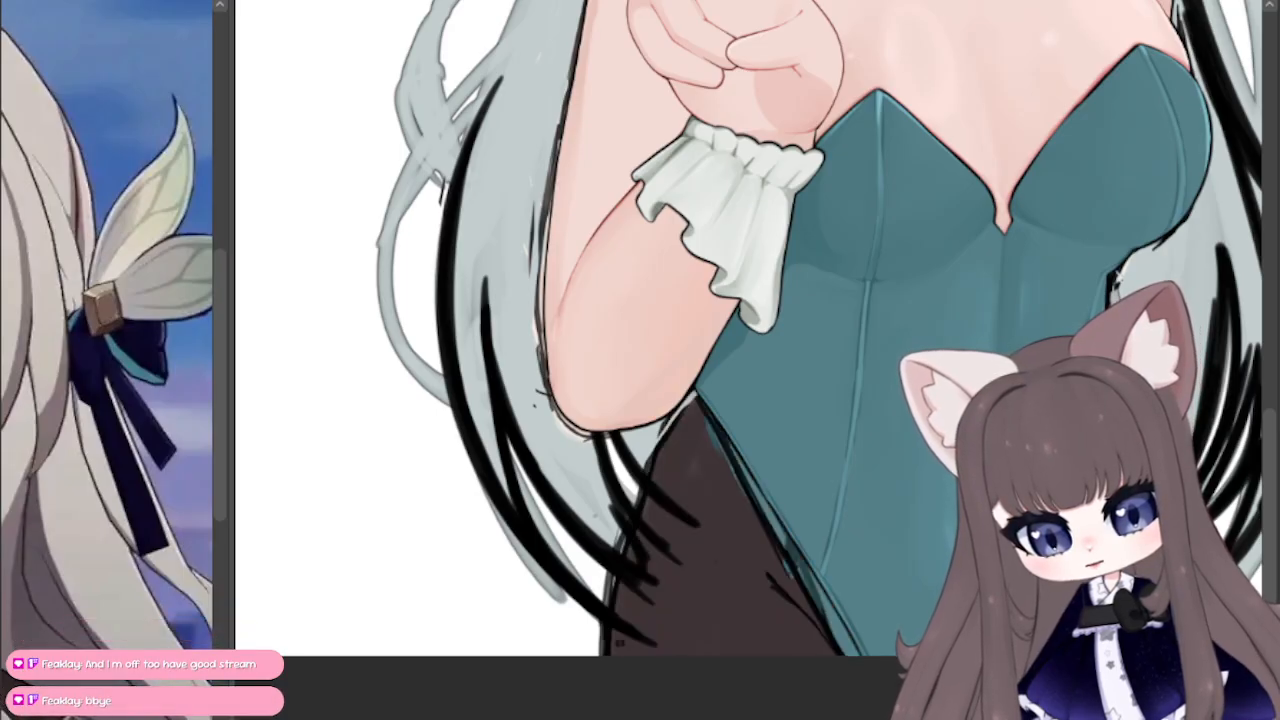
click(0, 560)
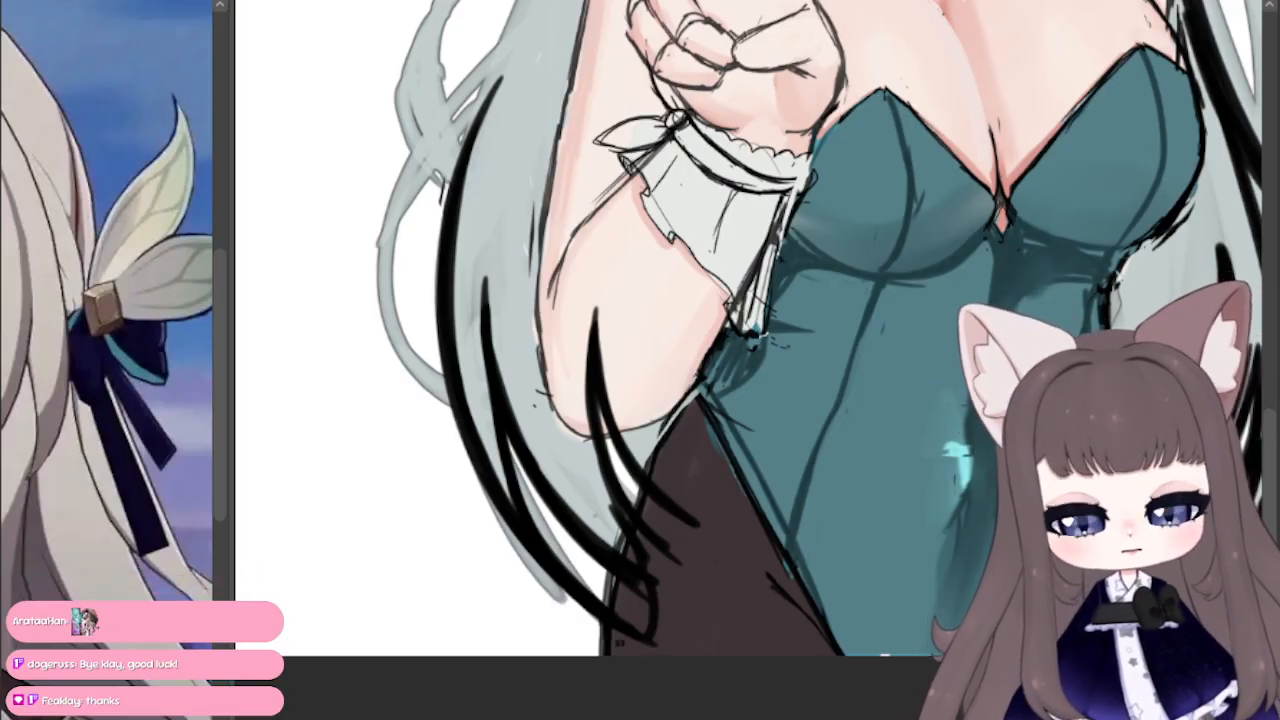
key(ctrl+z)
drag(650, 583, 760, 430)
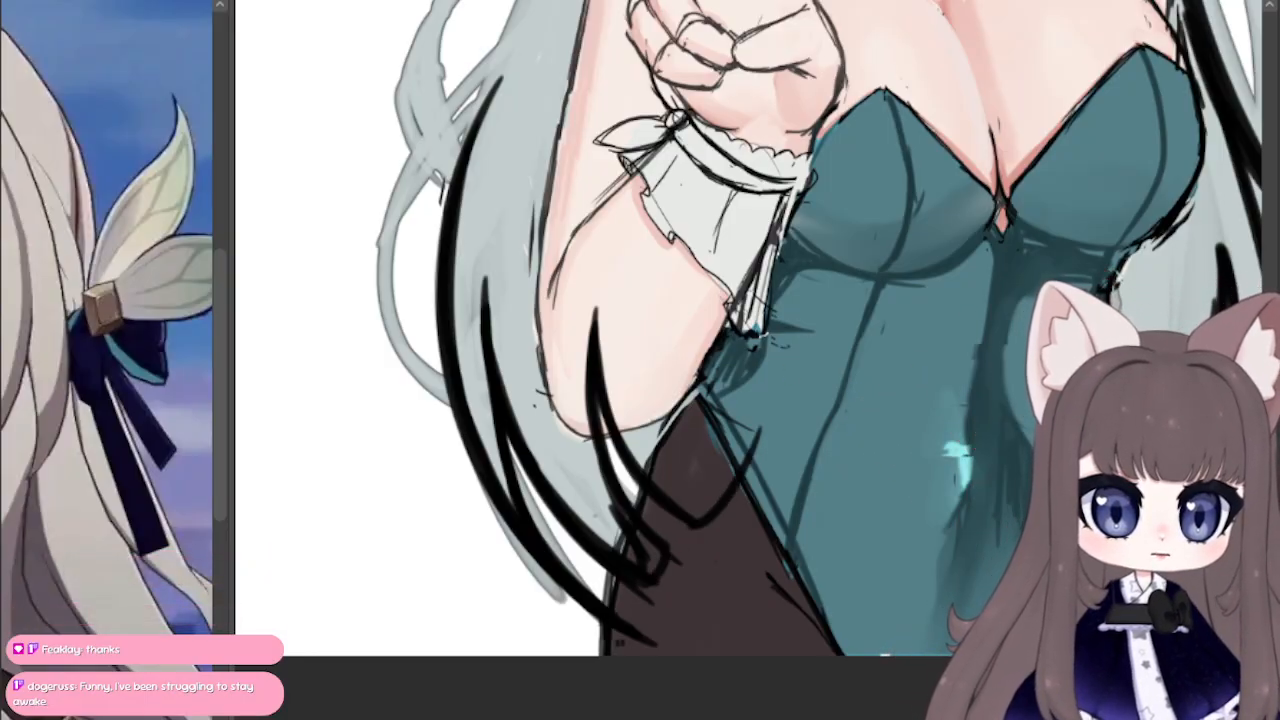
Step: Draw a thick black strand from under the hat brim down behind the raised arm, joining the outer back-hair curve
key(ctrl+minus)
key(ctrl+minus)
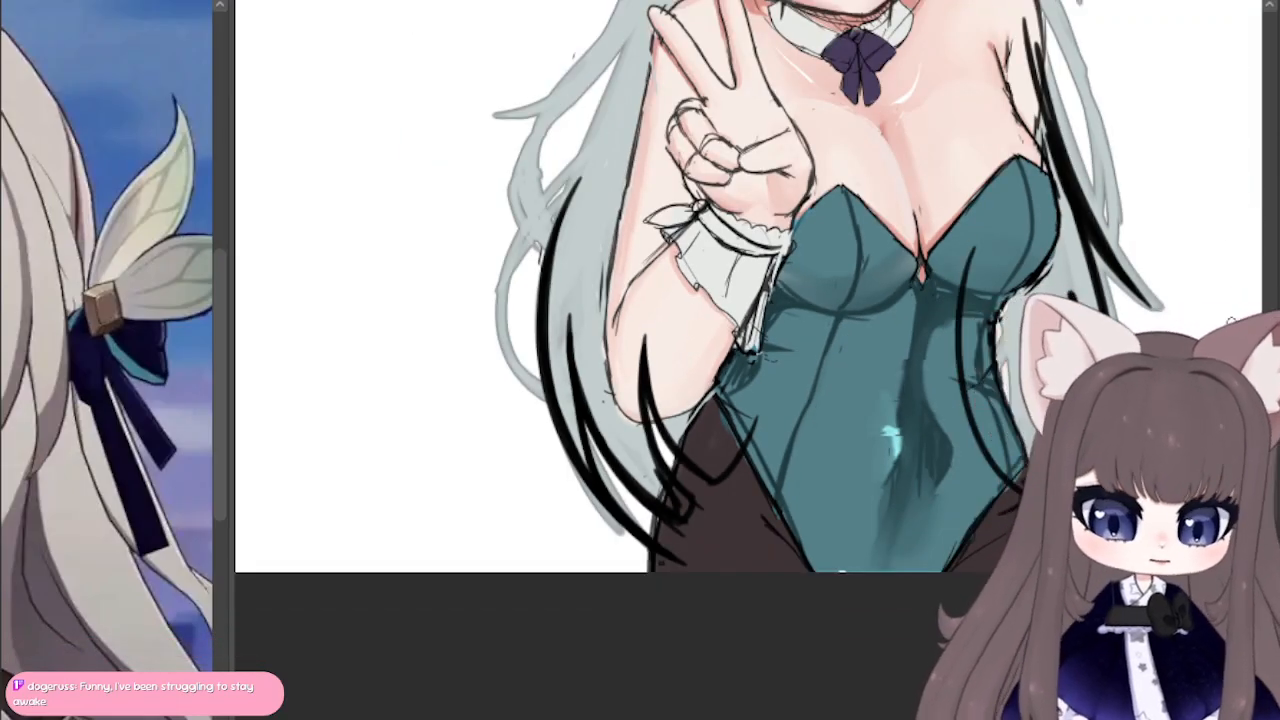
drag(700, 110, 768, 282)
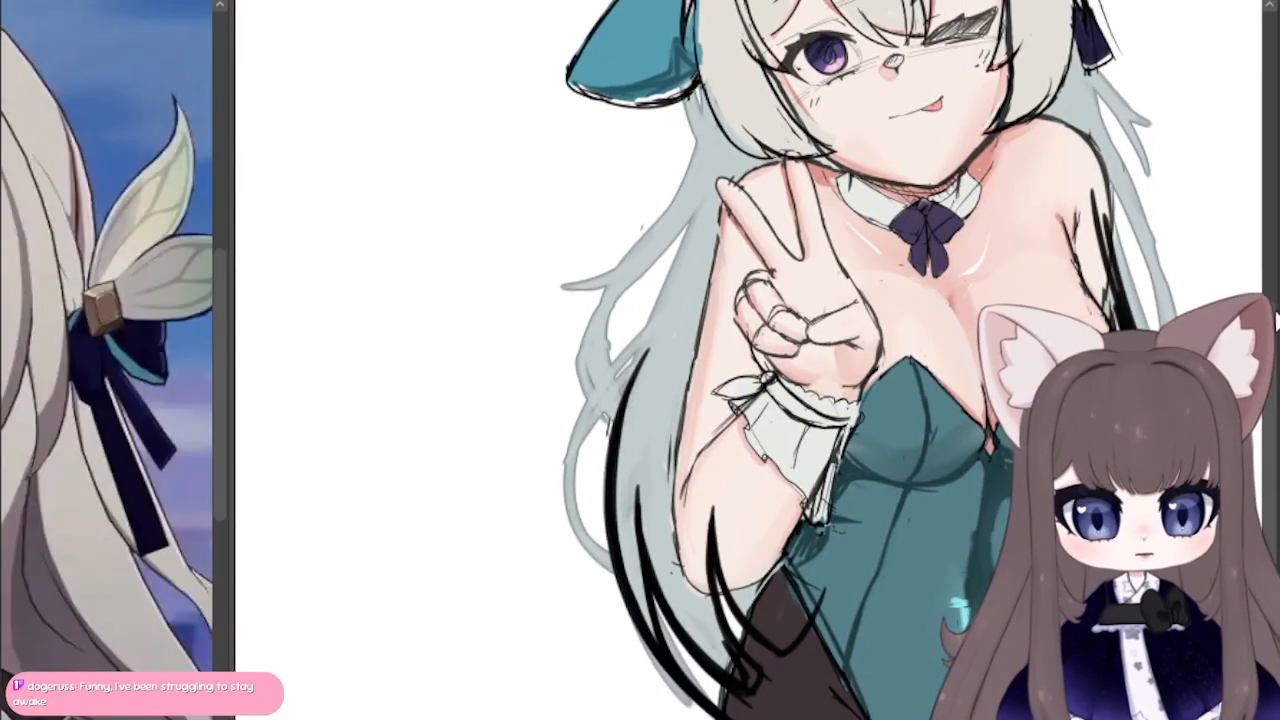
mouse_move(613, 473)
mouse_down()
mouse_move(733, 103)
mouse_move(681, 299)
mouse_up()
drag(718, 142, 651, 357)
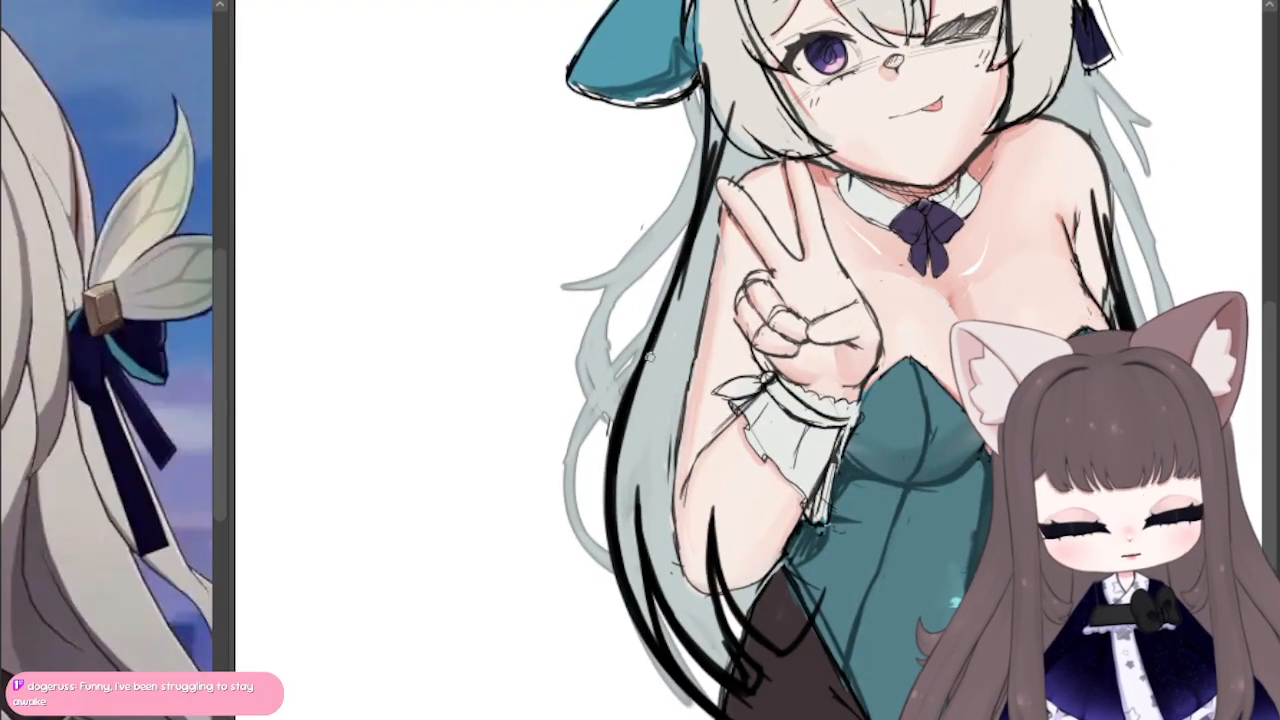
drag(676, 277, 704, 145)
mouse_move(695, 200)
mouse_down()
mouse_move(695, 42)
mouse_move(708, 172)
mouse_up()
drag(706, 101, 711, 241)
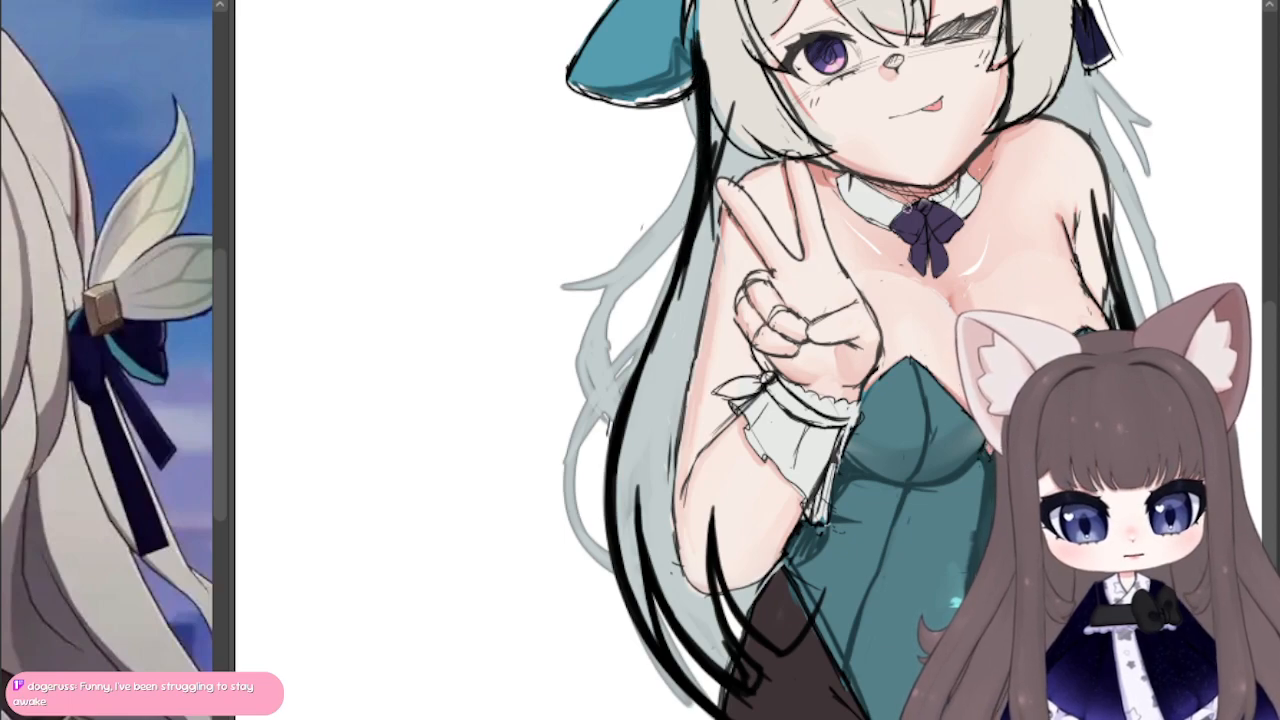
Step: Thicken the back-hair line behind the lowered arm with long black strokes running between the hair ribbon and bust height
mouse_move(907, 208)
mouse_down()
mouse_move(771, 719)
mouse_move(671, 369)
mouse_move(634, 386)
mouse_up()
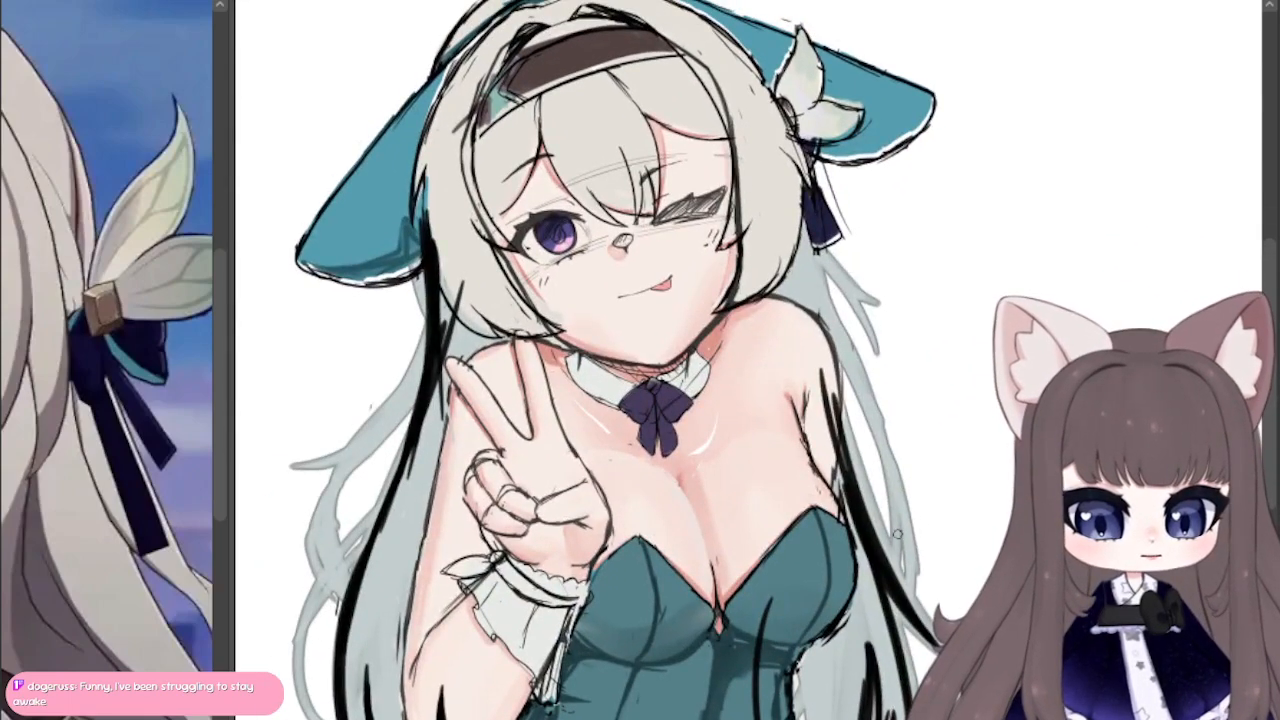
drag(890, 578, 818, 298)
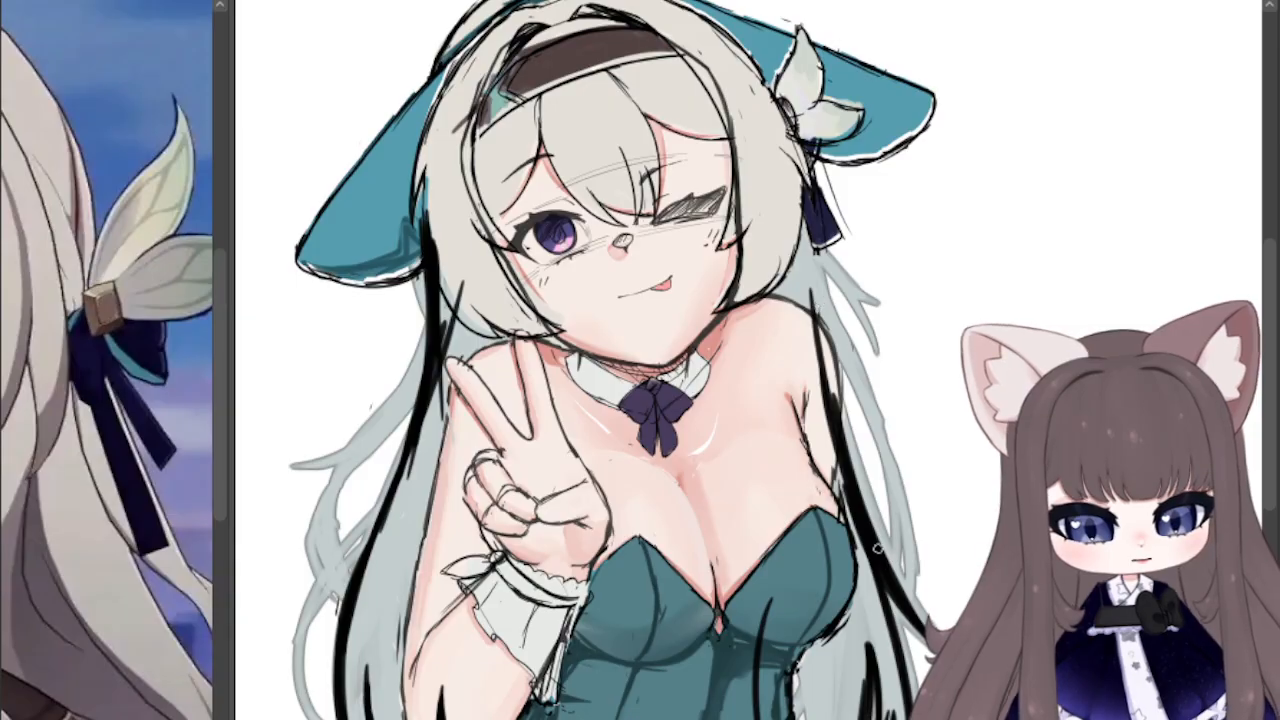
drag(875, 545, 806, 220)
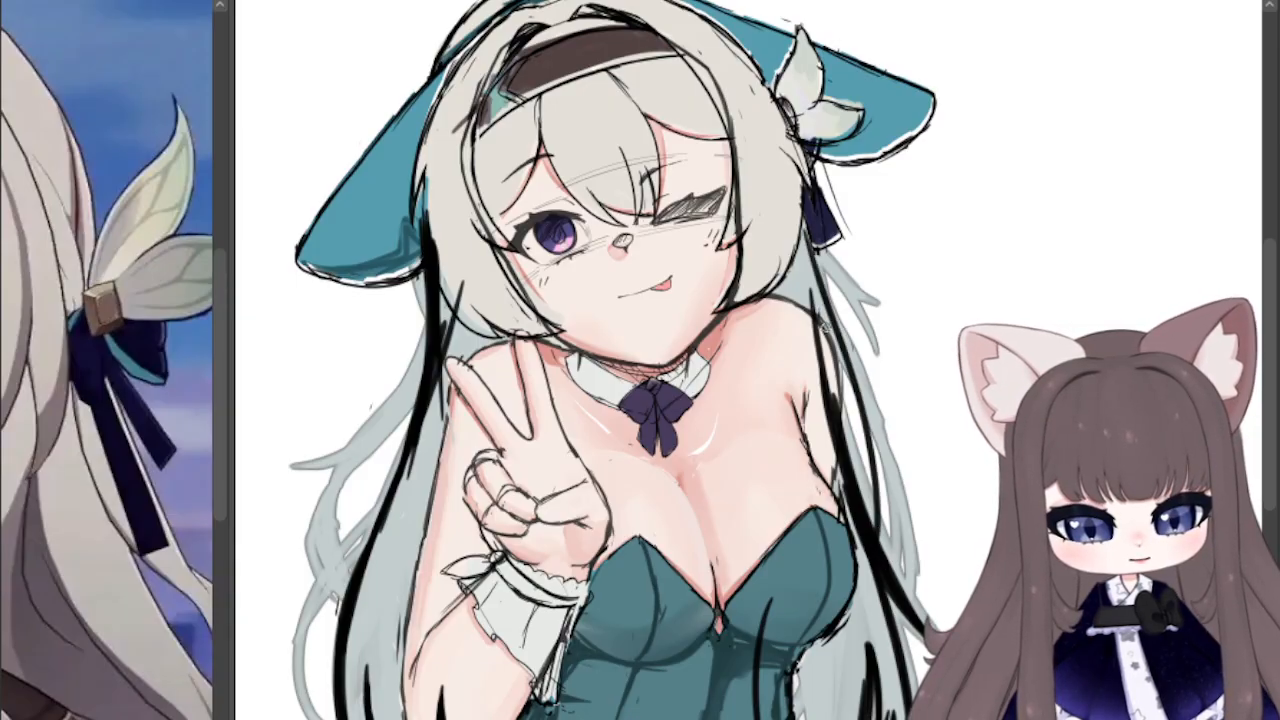
drag(818, 279, 838, 456)
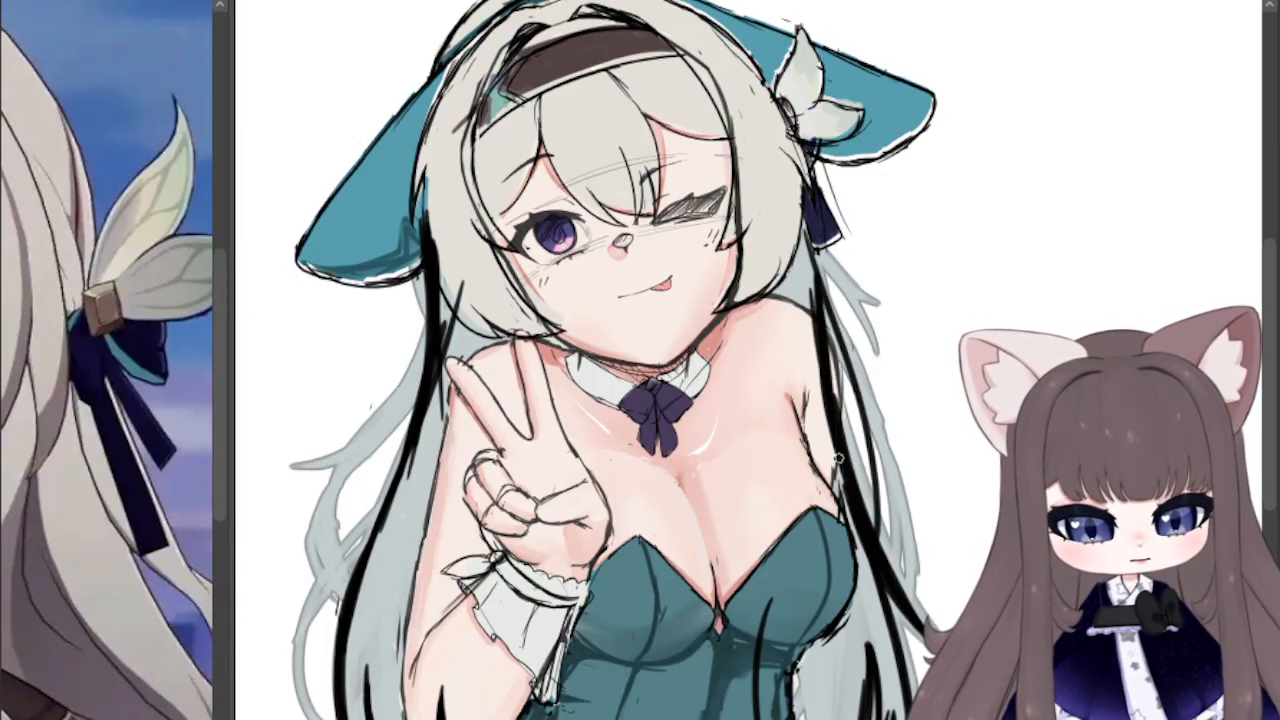
drag(822, 311, 834, 446)
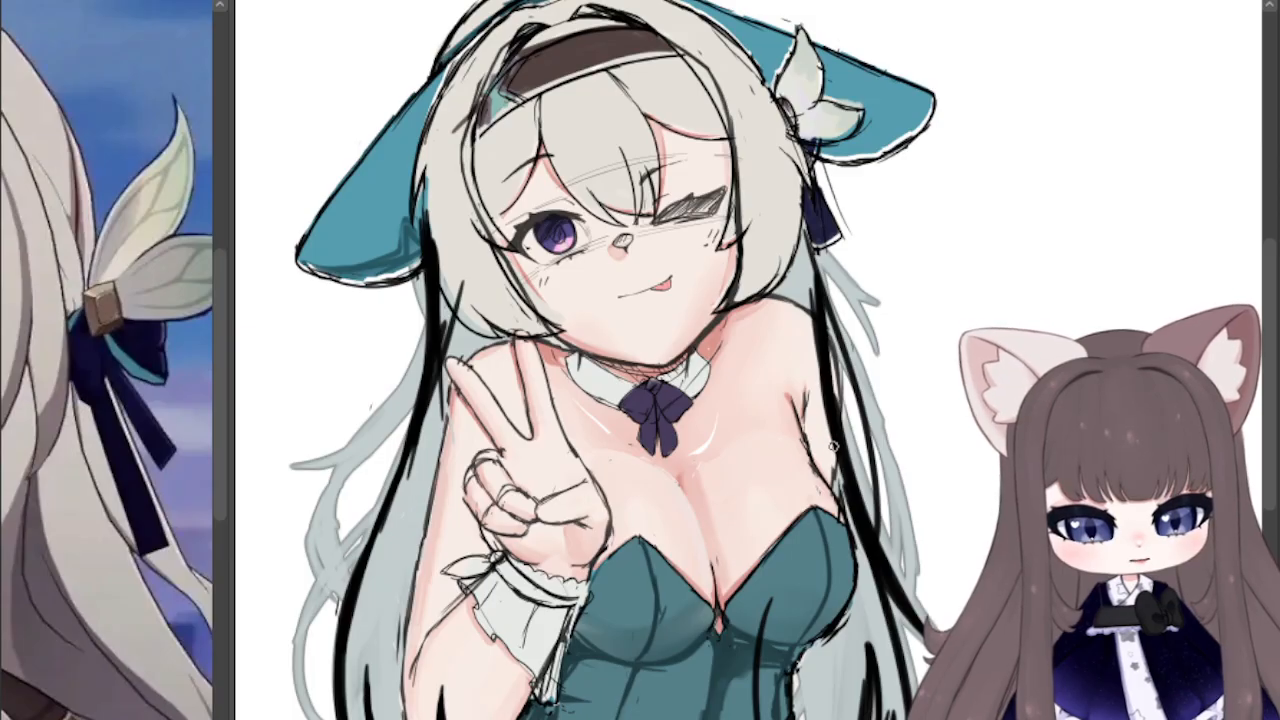
mouse_move(824, 344)
mouse_down()
mouse_move(840, 453)
mouse_move(825, 292)
mouse_up()
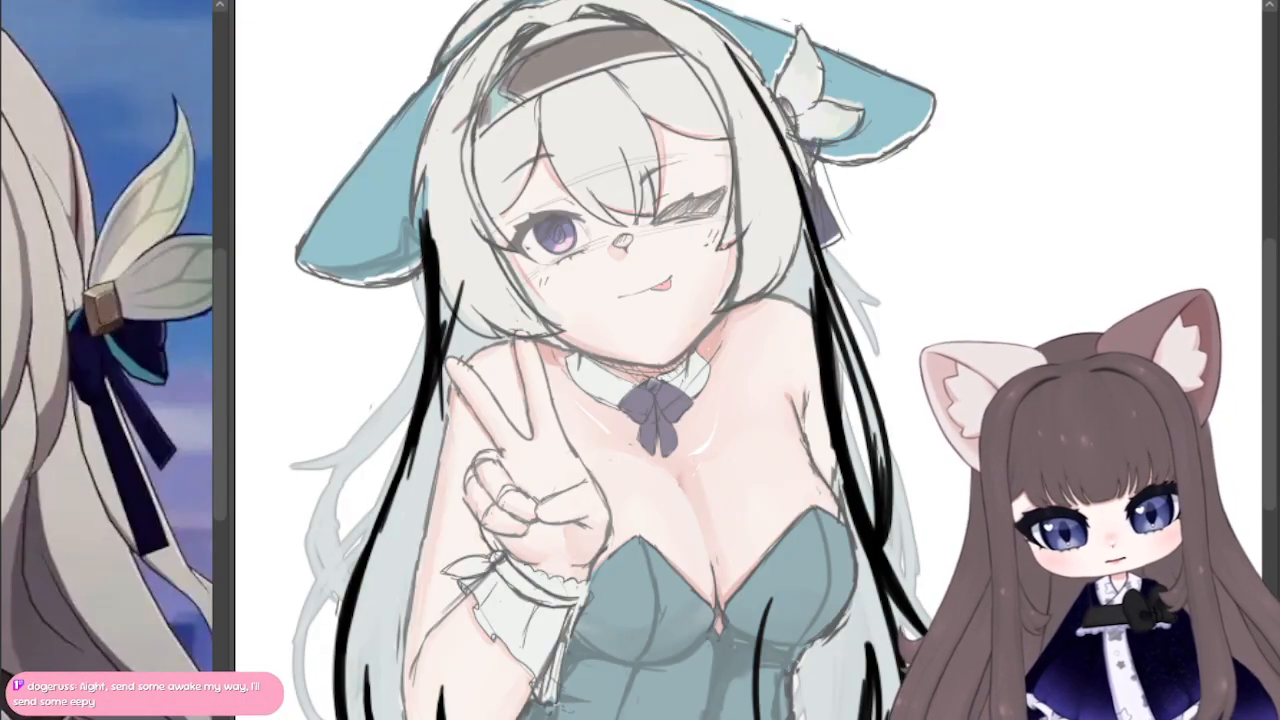
Step: Line the hair edge beside the leaf ornament, undo the stroke over the crown, and thicken the outline on the raised-hand side
mouse_move(767, 23)
mouse_down()
mouse_move(821, 287)
mouse_move(822, 222)
mouse_up()
mouse_move(485, 590)
mouse_down()
mouse_move(472, 400)
mouse_move(486, 272)
mouse_move(630, 195)
mouse_move(566, 197)
mouse_move(700, 182)
mouse_move(766, 324)
mouse_up()
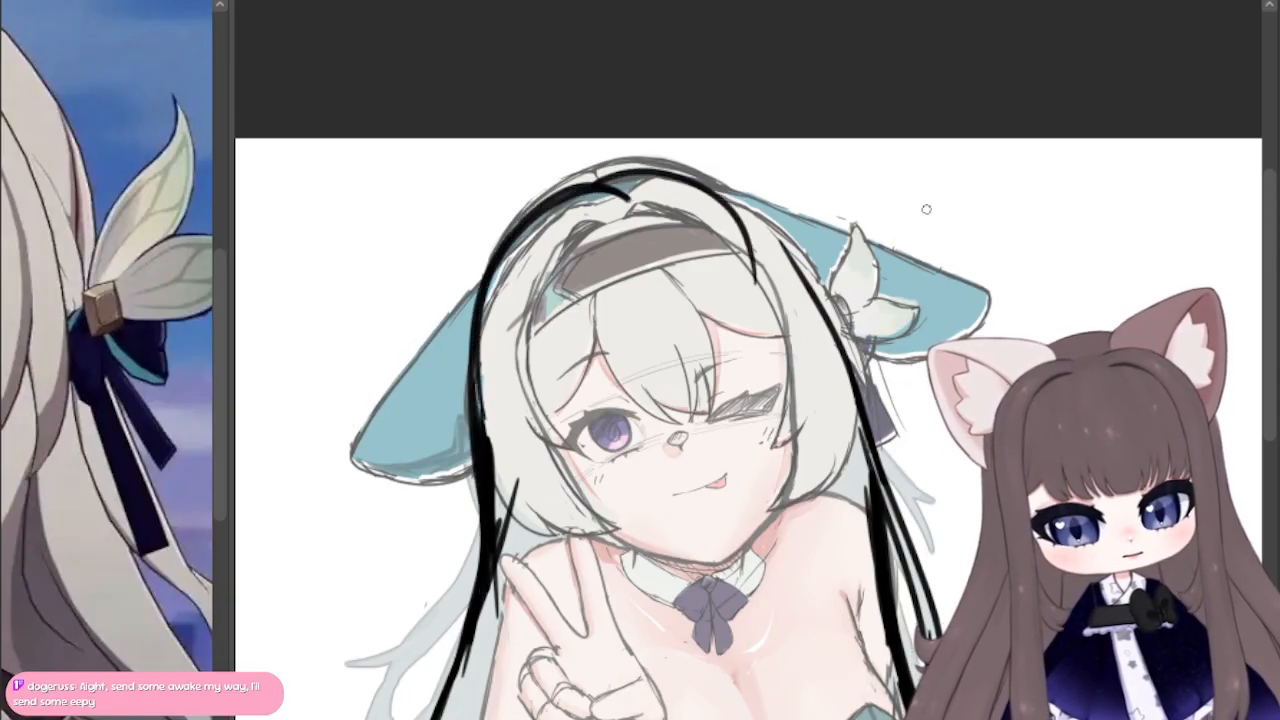
key(ctrl+z)
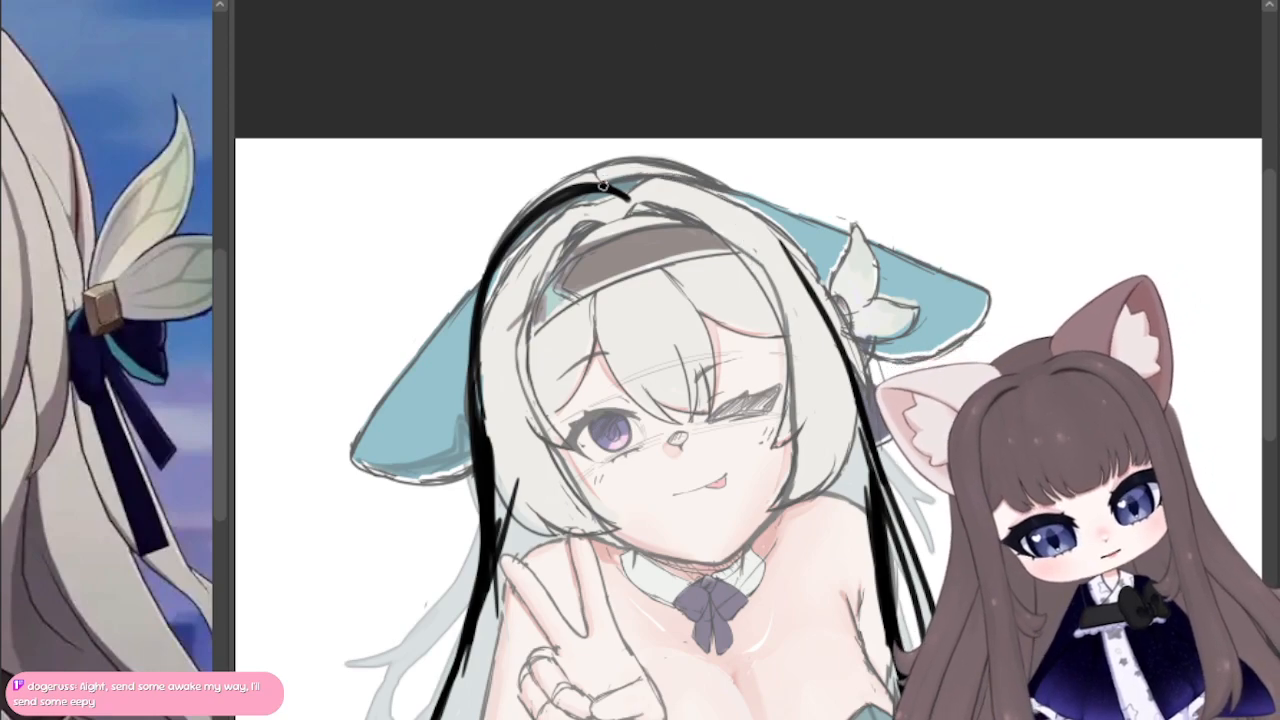
mouse_move(603, 186)
mouse_down()
mouse_move(511, 248)
mouse_move(628, 194)
mouse_move(494, 348)
mouse_up()
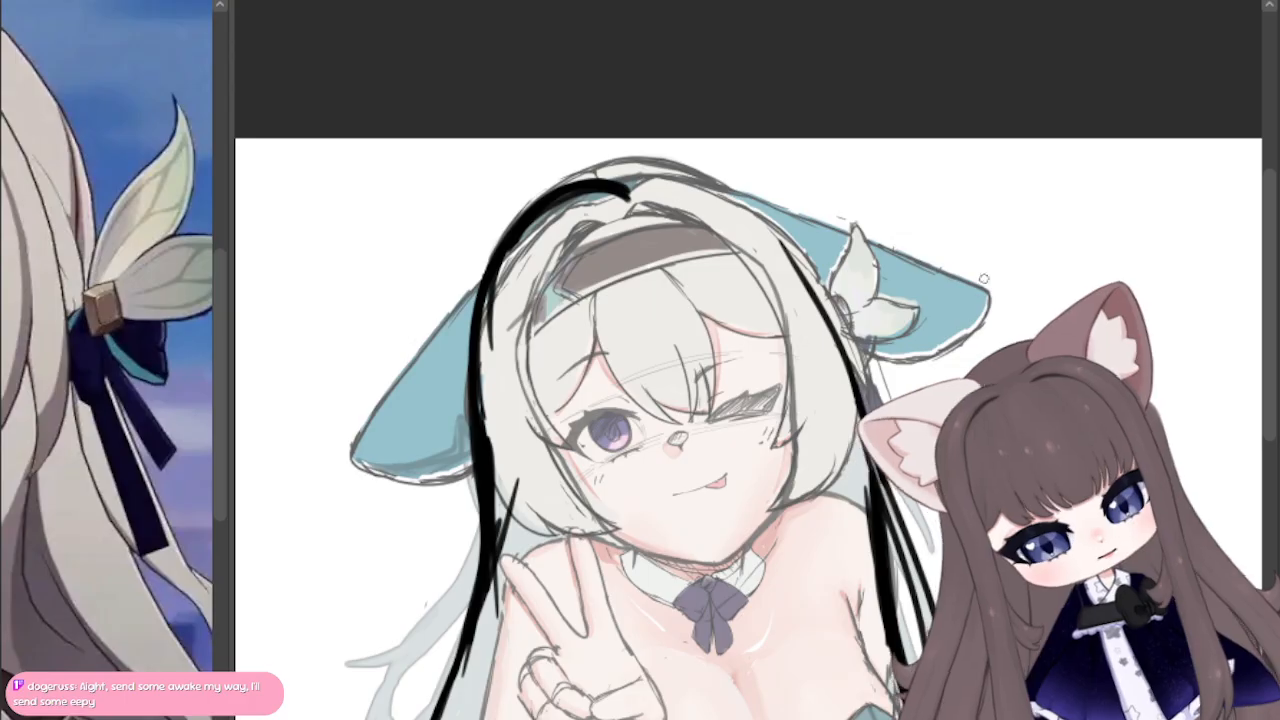
Step: Draw a thick black outline from the crown around the leaf-ornament side of the head, connecting it to the back hair
mouse_move(678, 438)
mouse_down()
mouse_move(666, 394)
mouse_move(786, 500)
mouse_move(832, 422)
mouse_move(642, 308)
mouse_move(605, 193)
mouse_move(779, 134)
mouse_move(800, 201)
mouse_up()
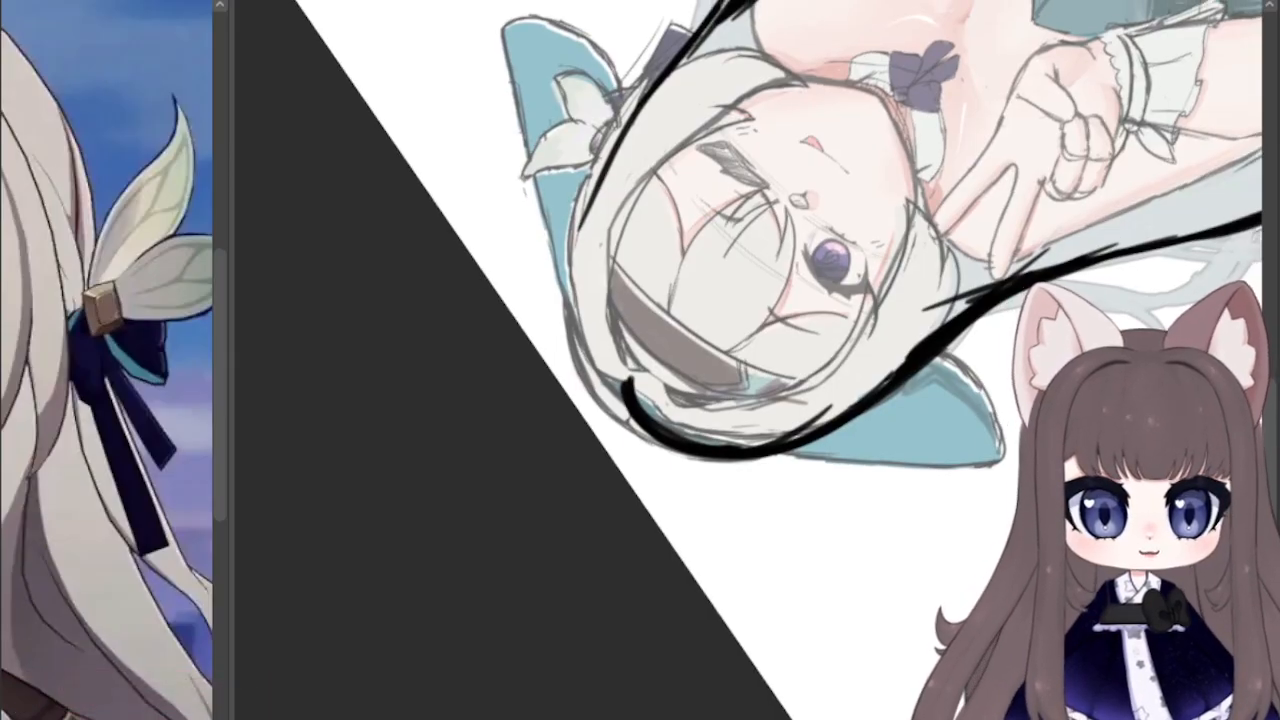
drag(628, 396, 644, 118)
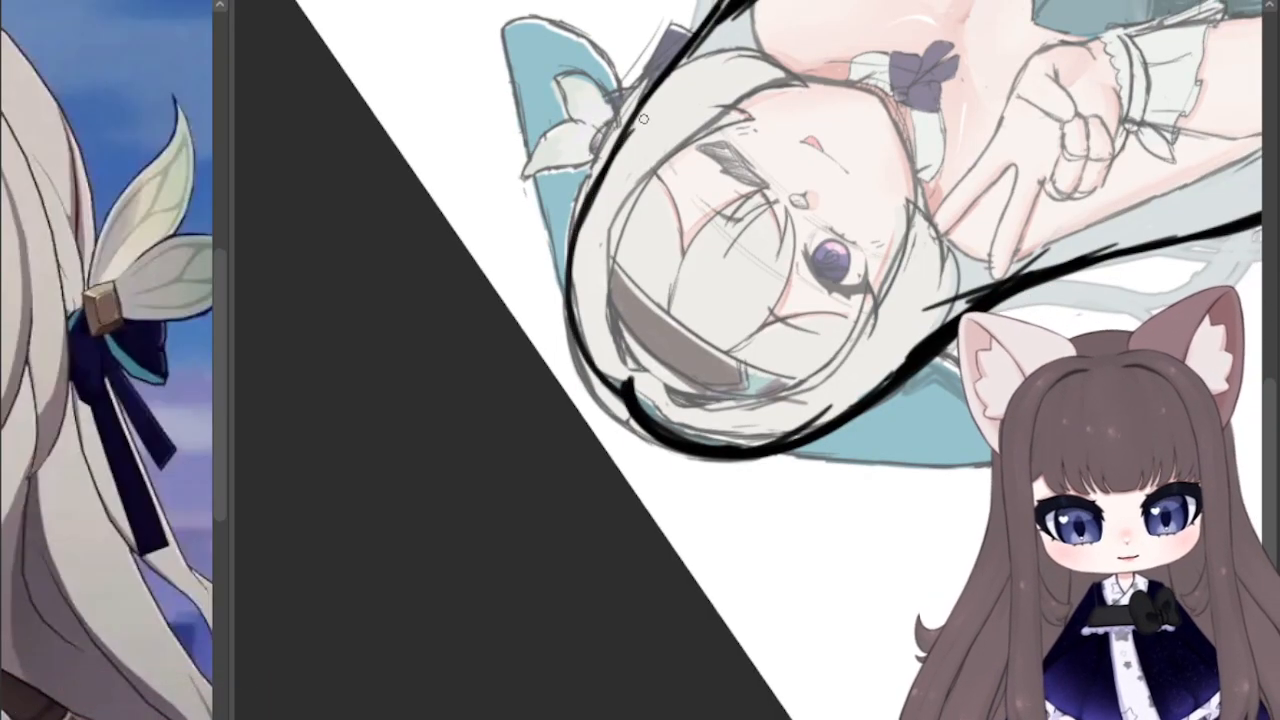
mouse_move(620, 390)
mouse_down()
mouse_move(658, 82)
mouse_move(588, 195)
mouse_up()
mouse_move(630, 397)
mouse_down()
mouse_move(569, 235)
mouse_move(645, 120)
mouse_up()
mouse_move(577, 303)
mouse_down()
mouse_move(712, 36)
mouse_move(734, 20)
mouse_up()
mouse_move(570, 246)
mouse_down()
mouse_move(636, 382)
mouse_move(587, 226)
mouse_up()
drag(628, 390, 634, 114)
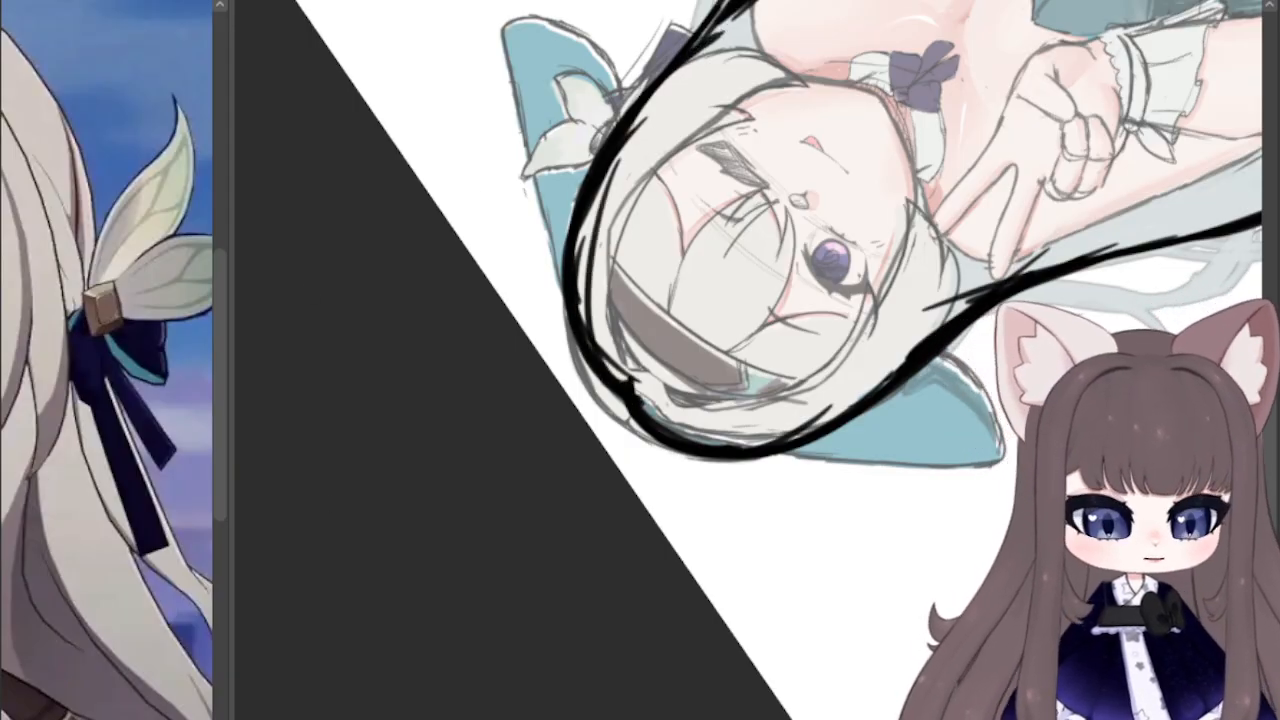
Step: Close the bottom of the back-hair outline with a curved black line across the hips, linking the strands on both sides
key(ctrl+at)
scroll(456, 268, down, 10)
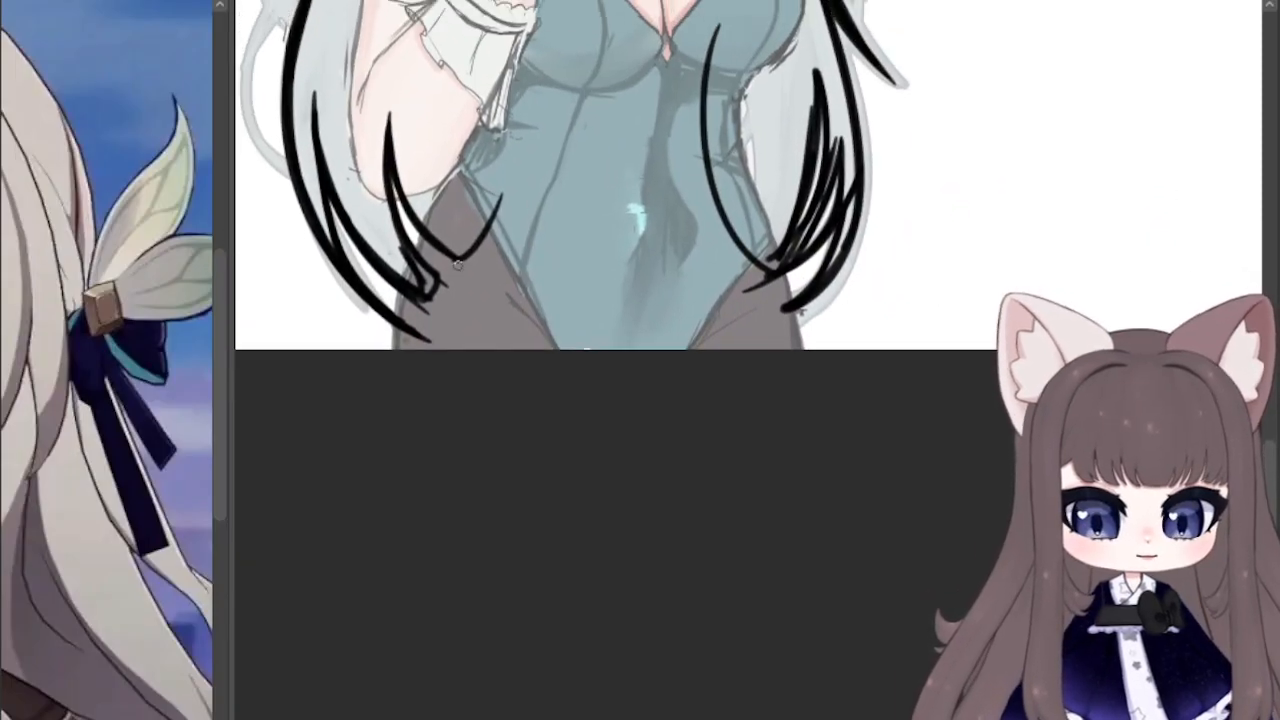
mouse_move(456, 262)
mouse_down()
mouse_move(540, 284)
mouse_move(650, 284)
mouse_up()
mouse_move(778, 268)
mouse_down()
mouse_move(757, 280)
mouse_move(493, 281)
mouse_move(560, 290)
mouse_up()
mouse_move(404, 292)
mouse_down()
mouse_move(426, 303)
mouse_move(455, 289)
mouse_up()
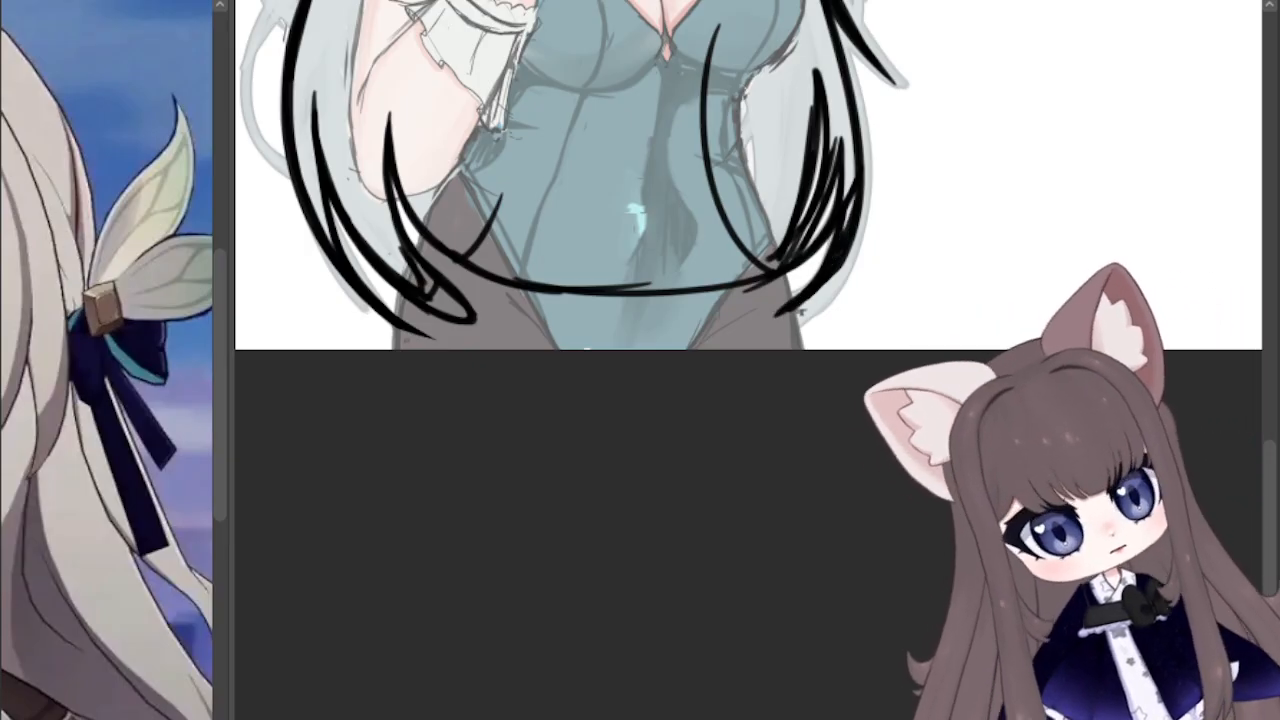
Step: Isolate the black back-hair line art and select the blank canvas outside its outline
key(ctrl+minus)
key(ctrl+minus)
drag(803, 313, 765, 484)
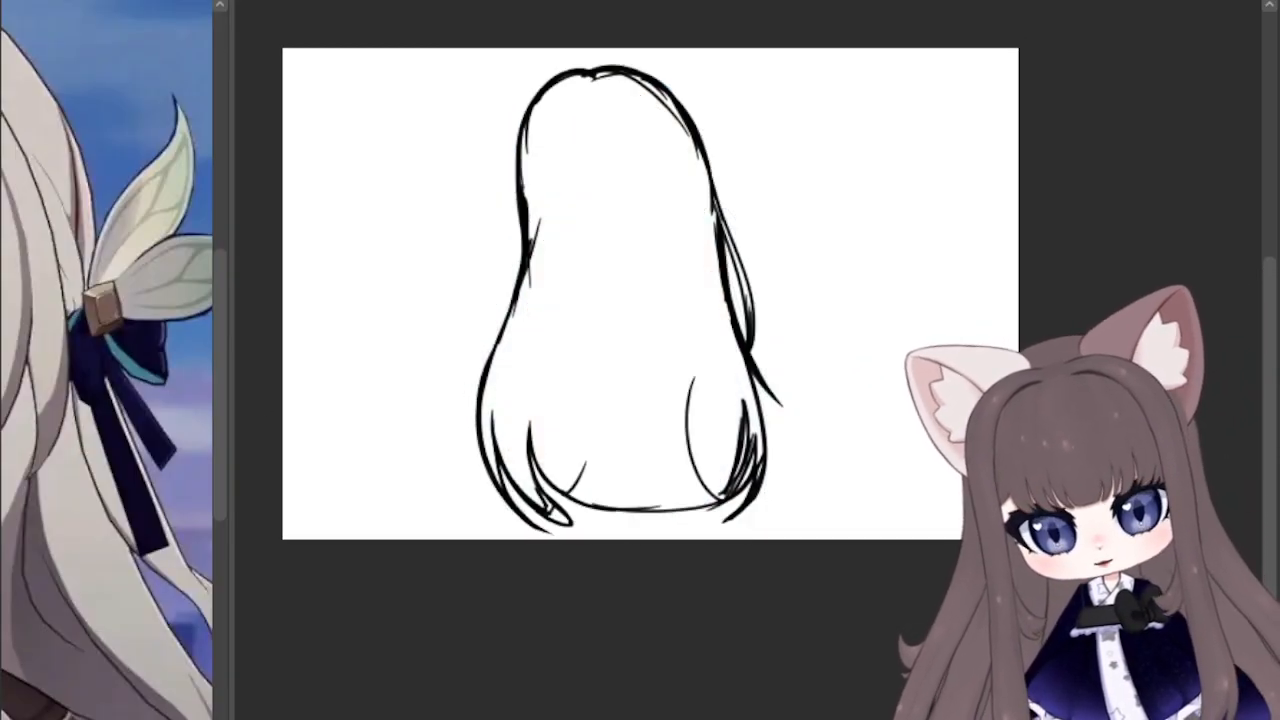
click(657, 535)
Step: Add the enclosed gap between the long side strands and the flicked lock to the selection
scroll(703, 543, up, 4)
scroll(925, 441, up, 6)
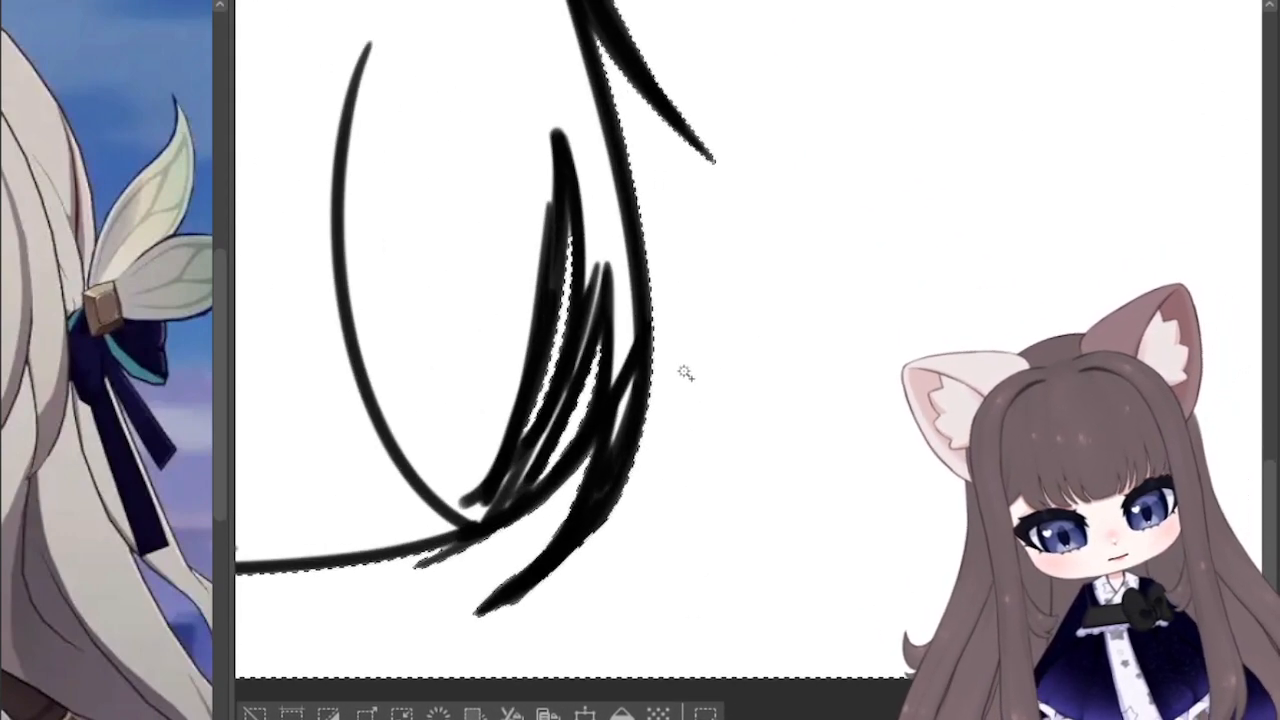
scroll(865, 160, up, 5)
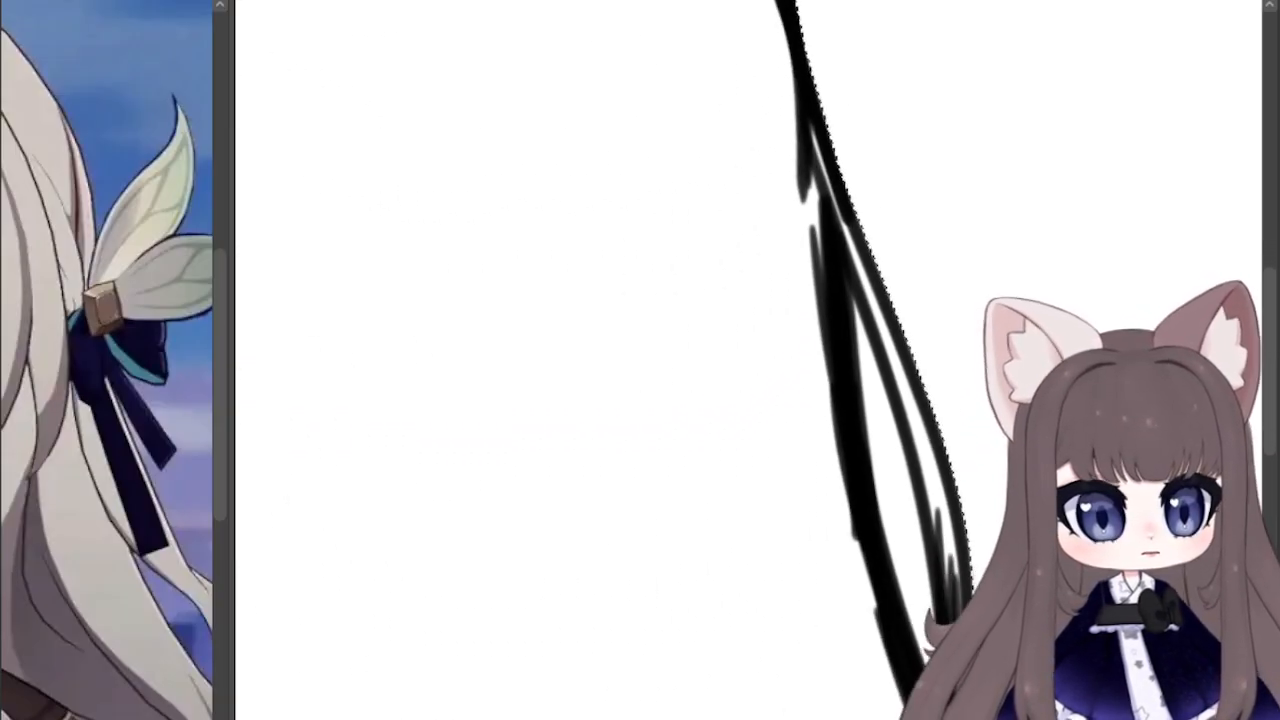
scroll(905, 175, down, 1)
scroll(905, 225, up, 1)
shift+click(899, 484)
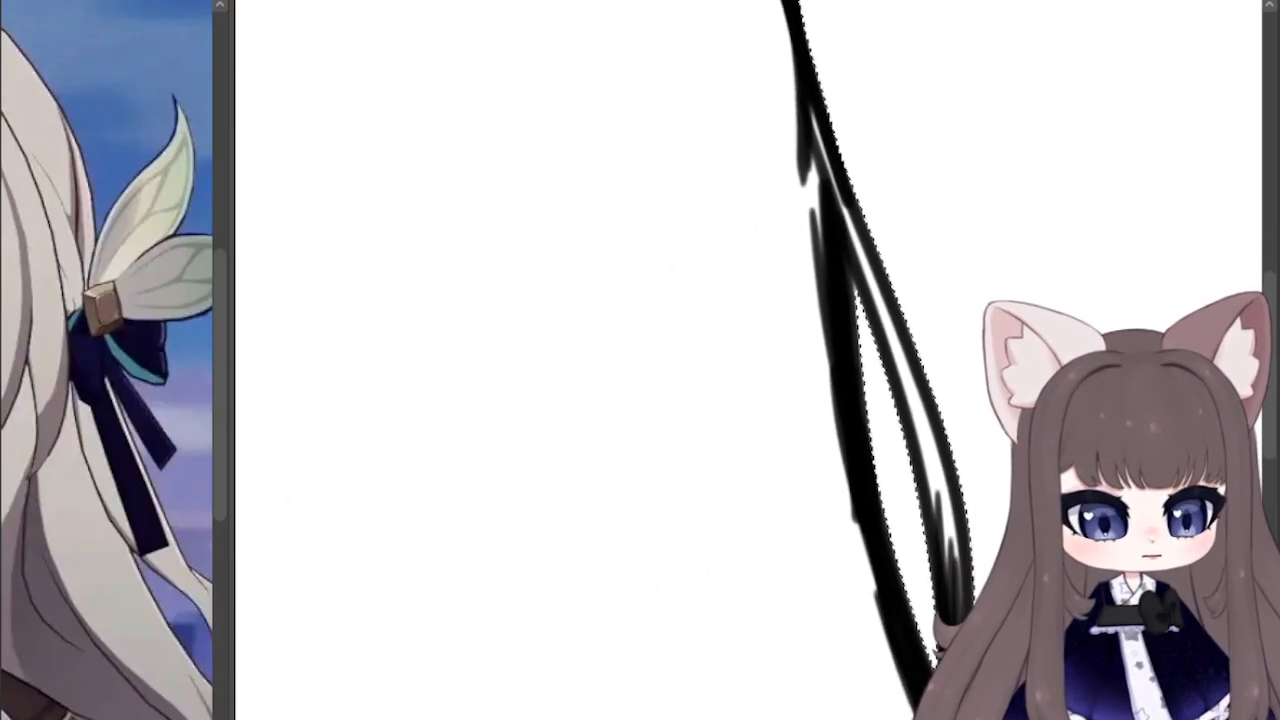
Step: Invert the selection to the back hair, fill it solid black, and clear the selection
scroll(750, 385, down, 5)
drag(750, 450, 720, 325)
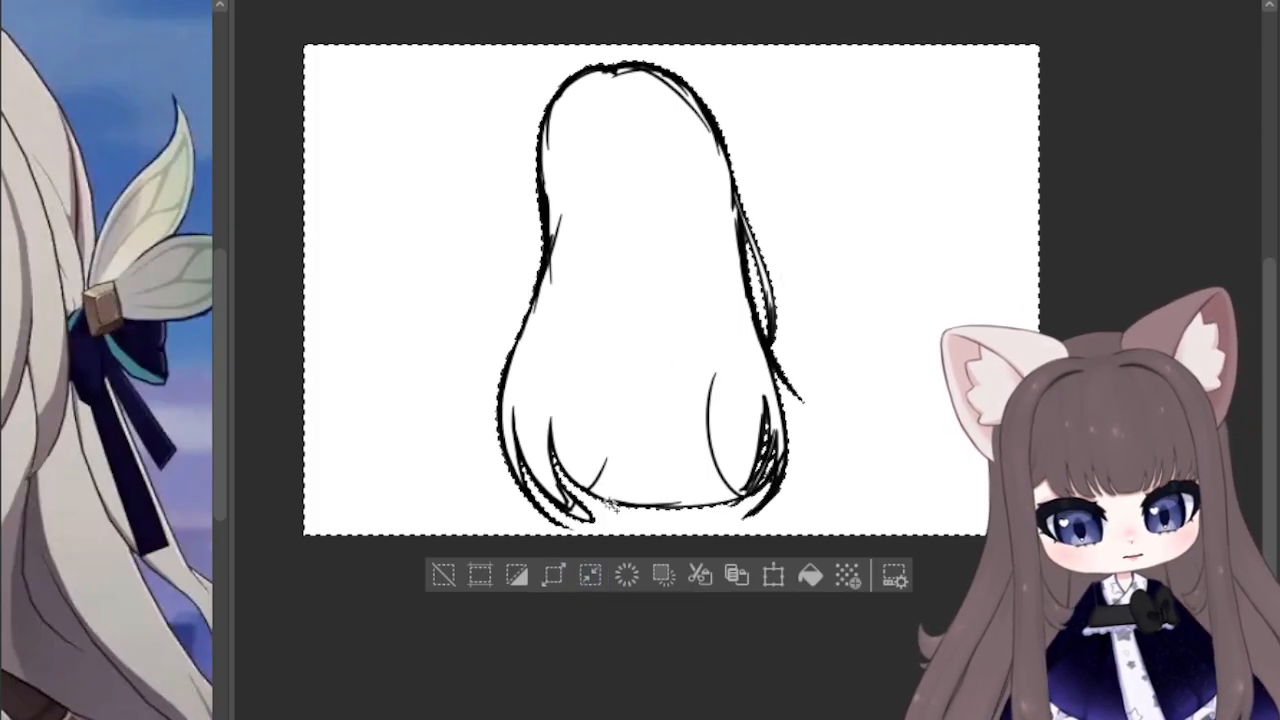
click(512, 572)
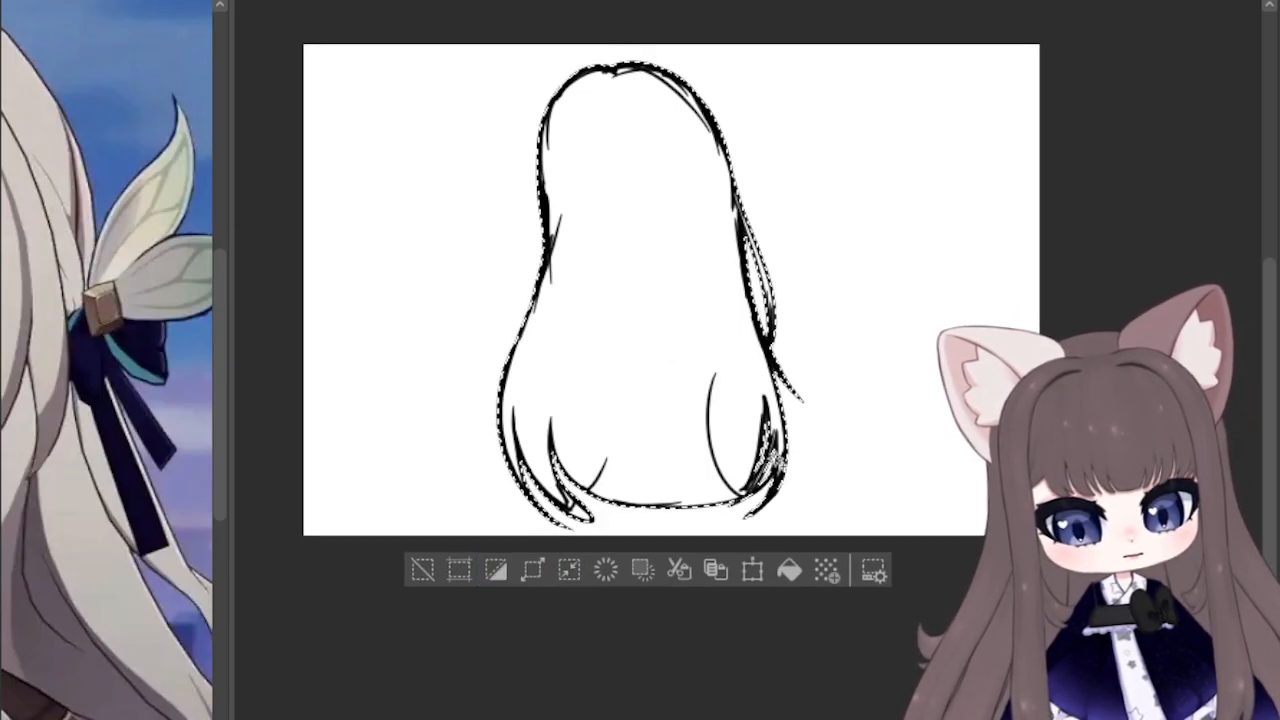
click(789, 569)
click(420, 569)
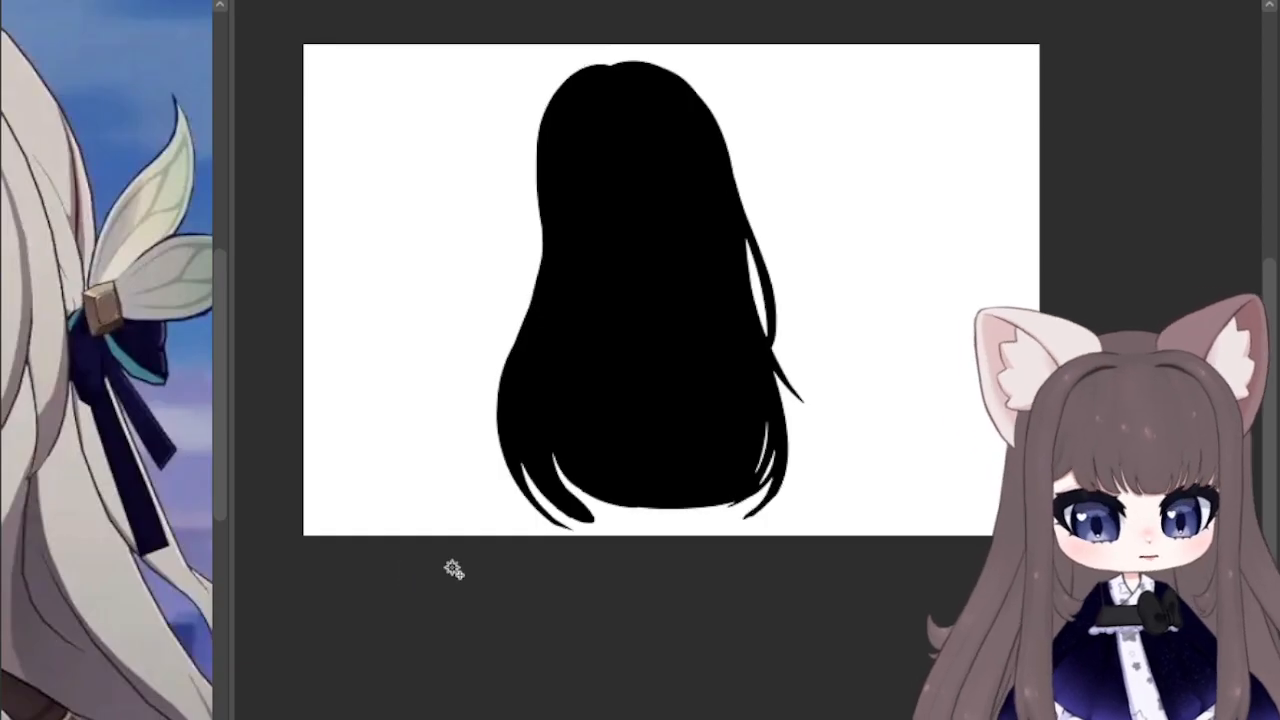
Step: Reshape the lower strand tips of the black silhouette on the raised-hand side into longer, tapered points
scroll(757, 391, up, 5)
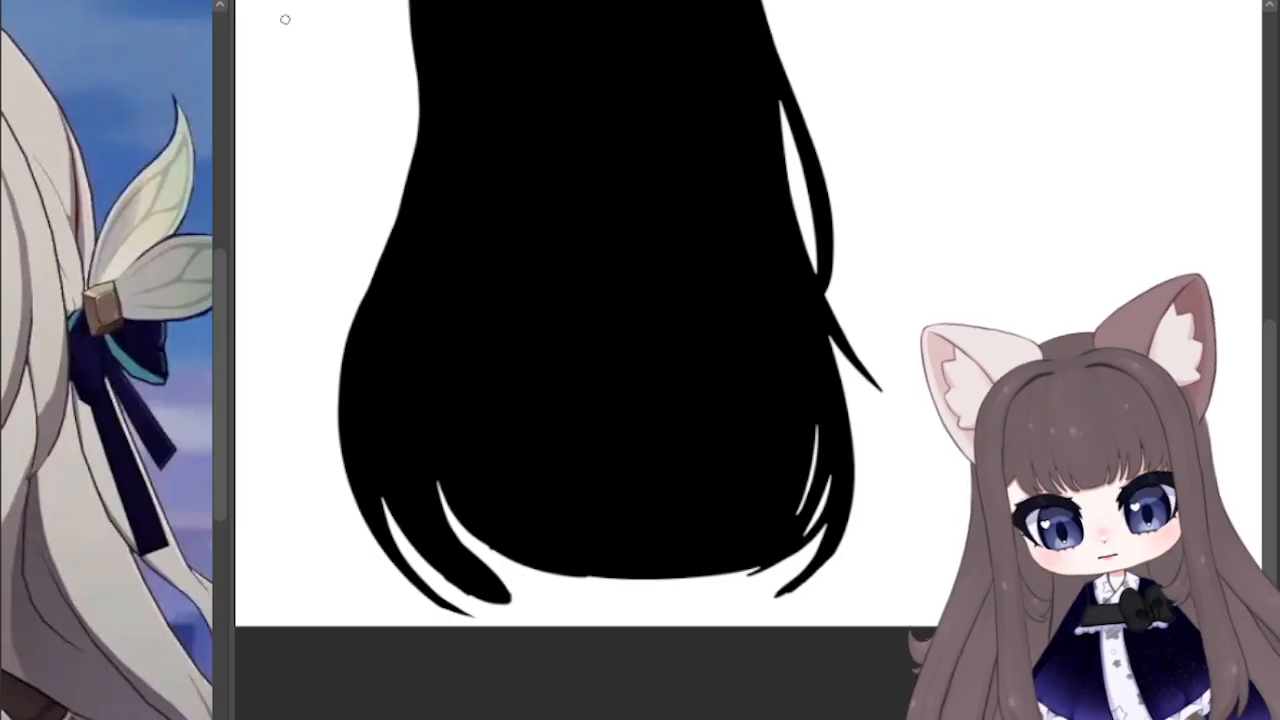
drag(449, 487, 566, 594)
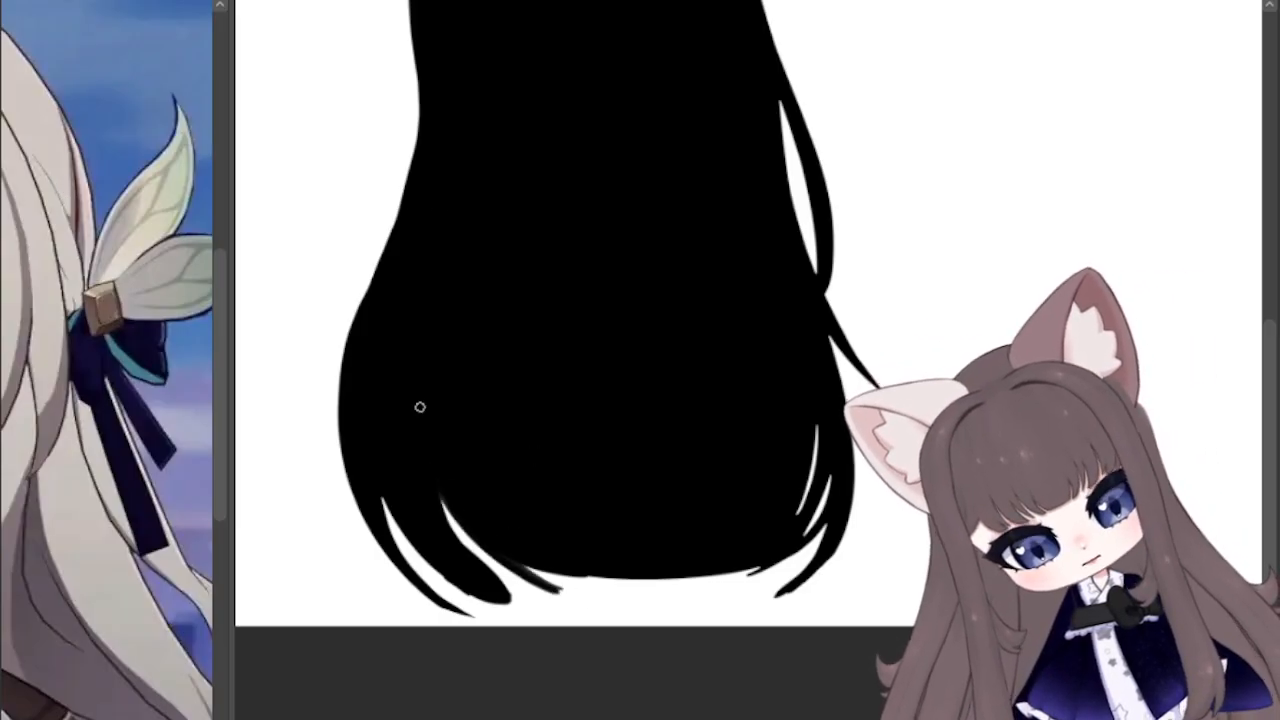
mouse_move(439, 493)
mouse_down()
mouse_move(516, 602)
mouse_move(506, 594)
mouse_move(536, 612)
mouse_up()
mouse_move(439, 551)
mouse_down()
mouse_move(520, 608)
mouse_move(484, 602)
mouse_up()
mouse_move(394, 500)
mouse_down()
mouse_move(533, 613)
mouse_move(474, 594)
mouse_move(374, 466)
mouse_move(503, 588)
mouse_move(636, 578)
mouse_up()
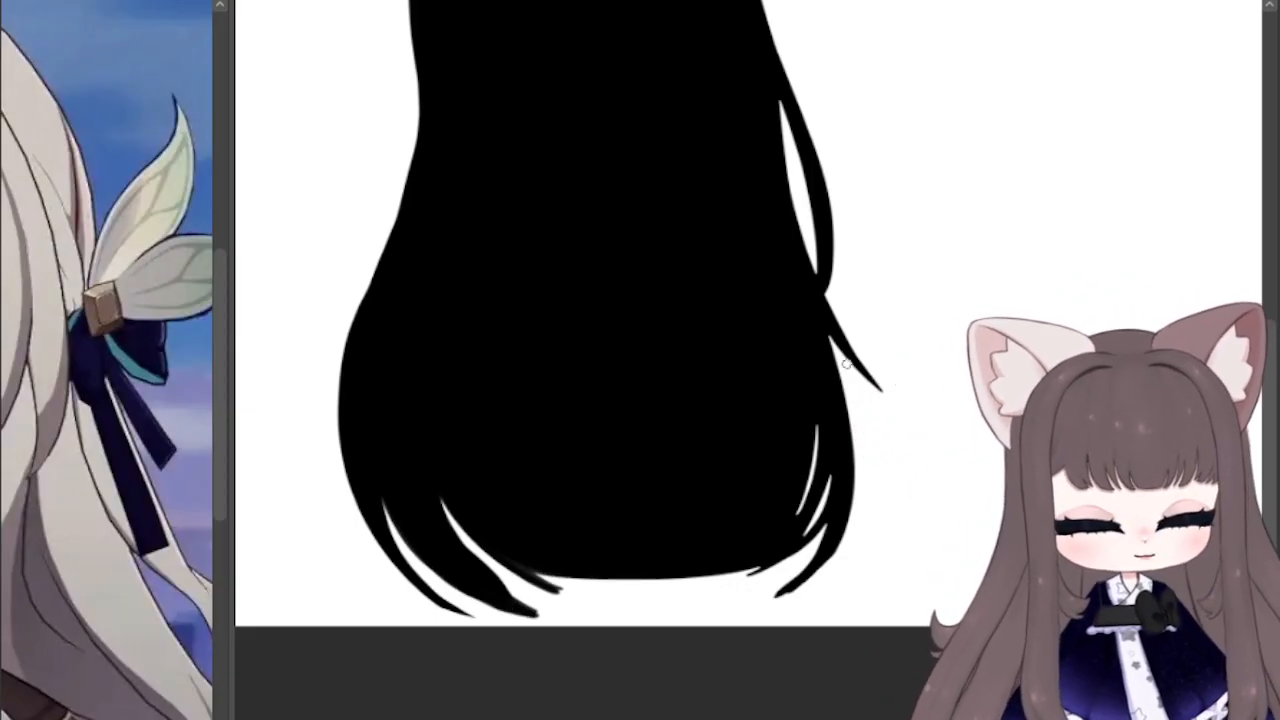
Step: Extend and even out the bottom edge of the black hair silhouette across the hips with black strokes
mouse_move(756, 560)
mouse_down()
mouse_move(742, 577)
mouse_move(529, 571)
mouse_up()
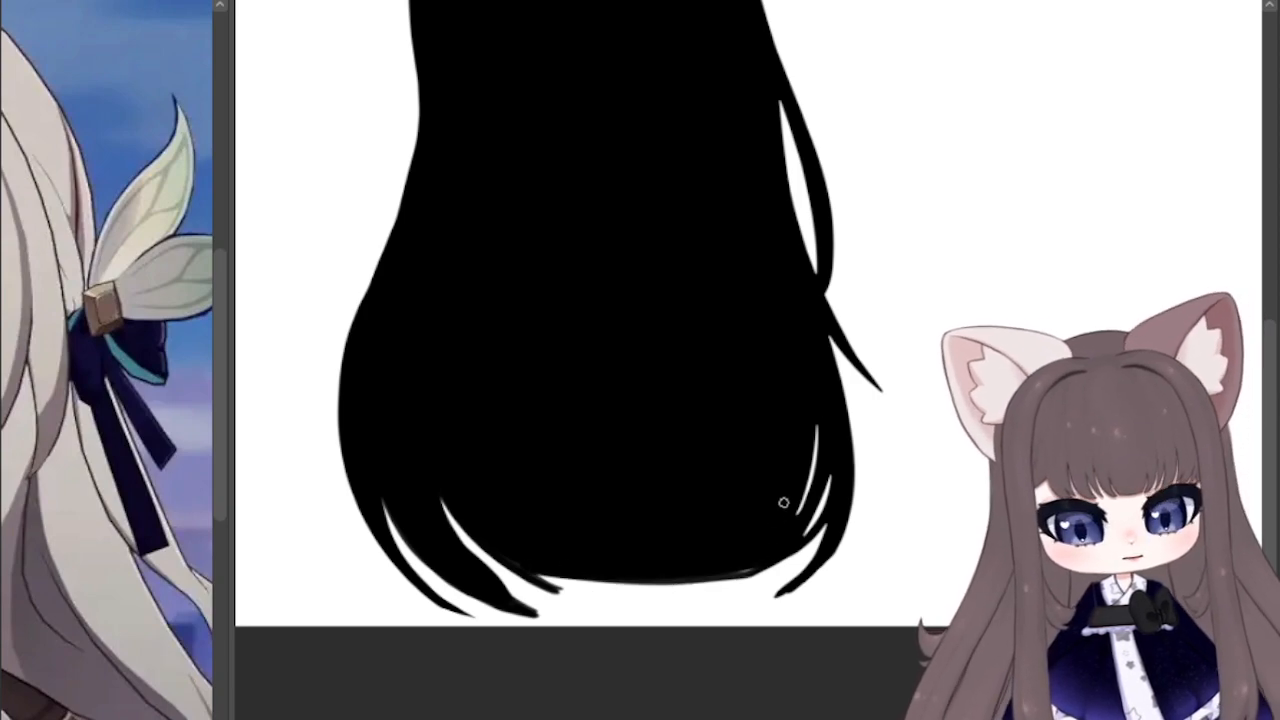
mouse_move(743, 566)
mouse_down()
mouse_move(533, 583)
mouse_move(620, 590)
mouse_up()
drag(538, 580, 660, 592)
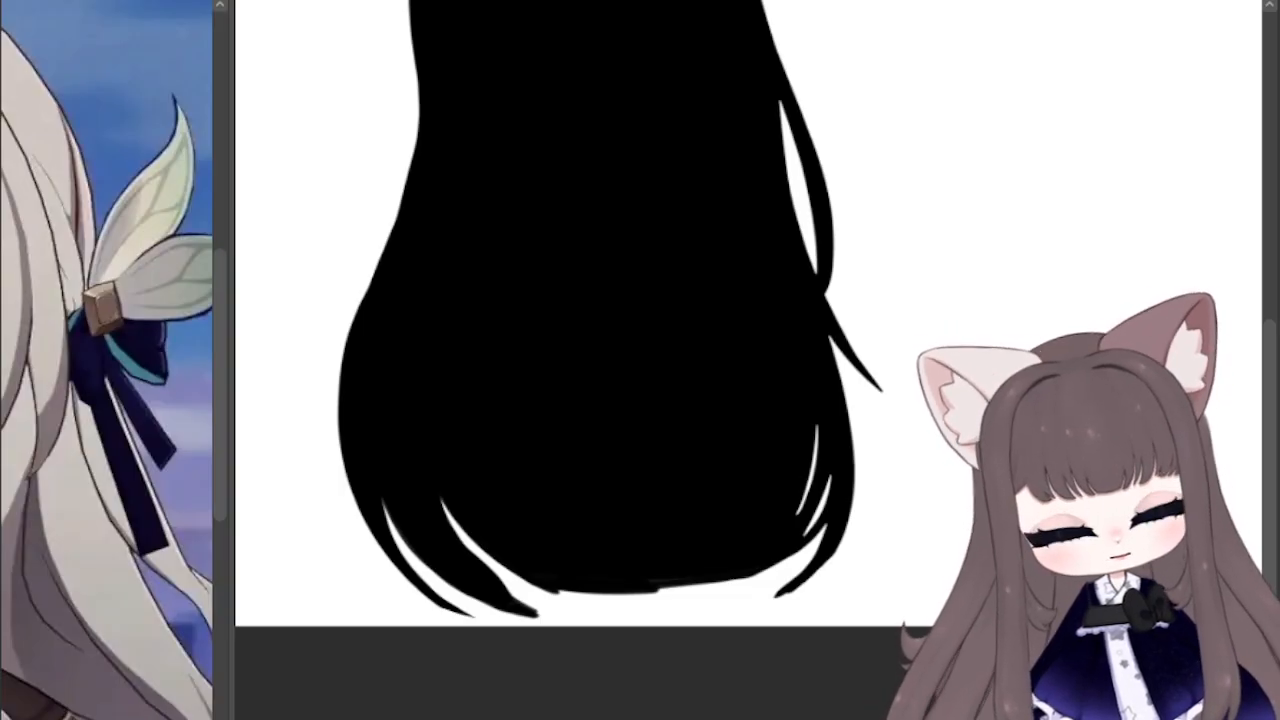
Step: Select the black silhouette, fill it with pale grey inside a thin black border, and clear the selection
drag(800, 100, 893, 439)
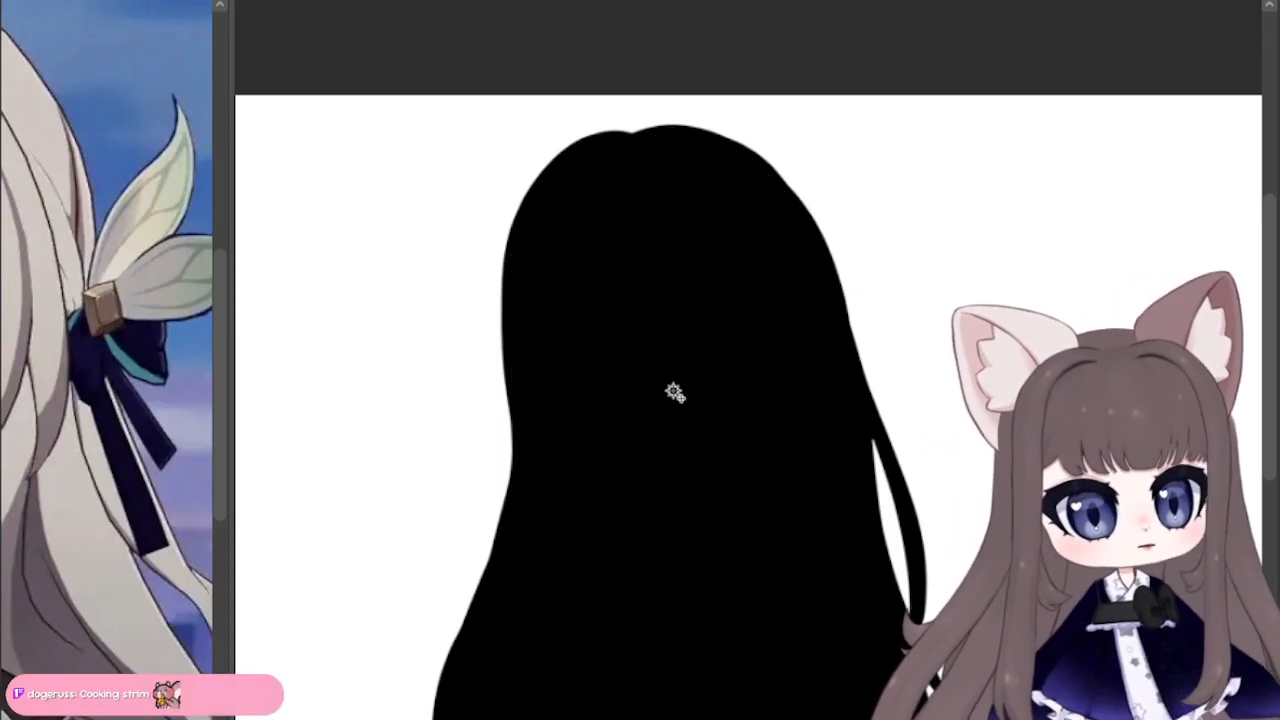
click(676, 391)
drag(690, 460, 487, 215)
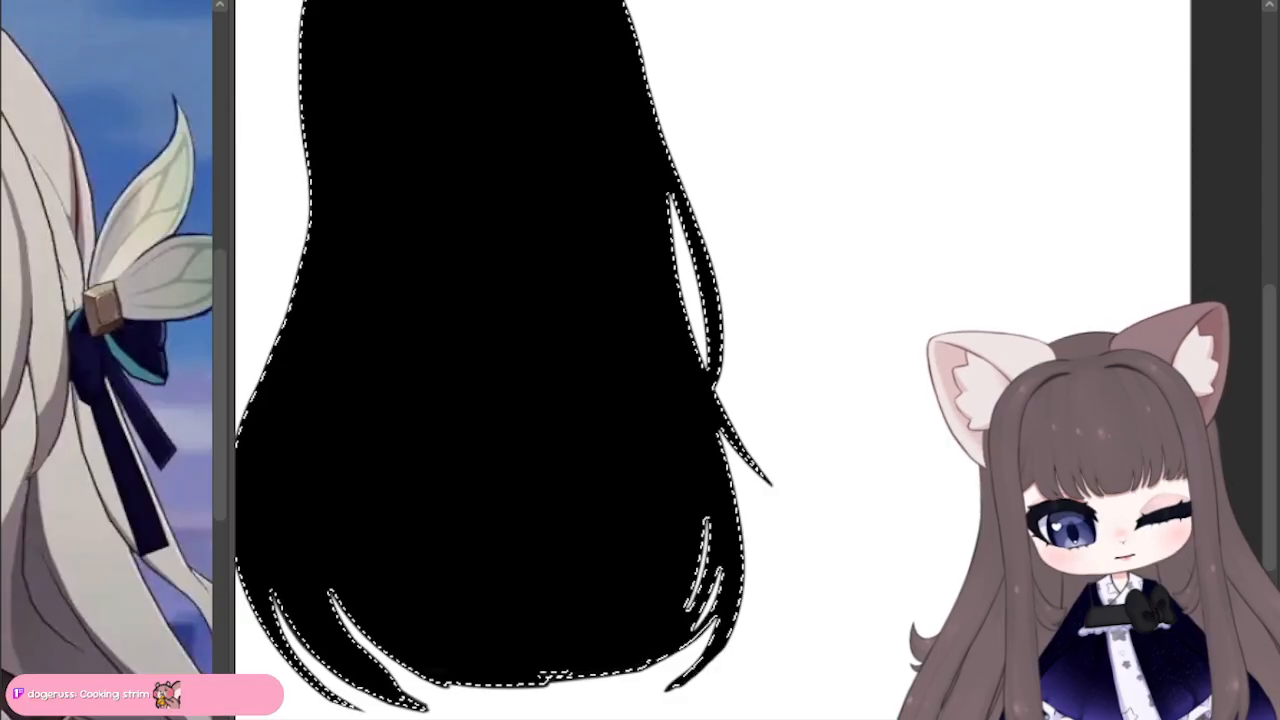
key(ctrl+shift+i)
key(ctrl+shift+i)
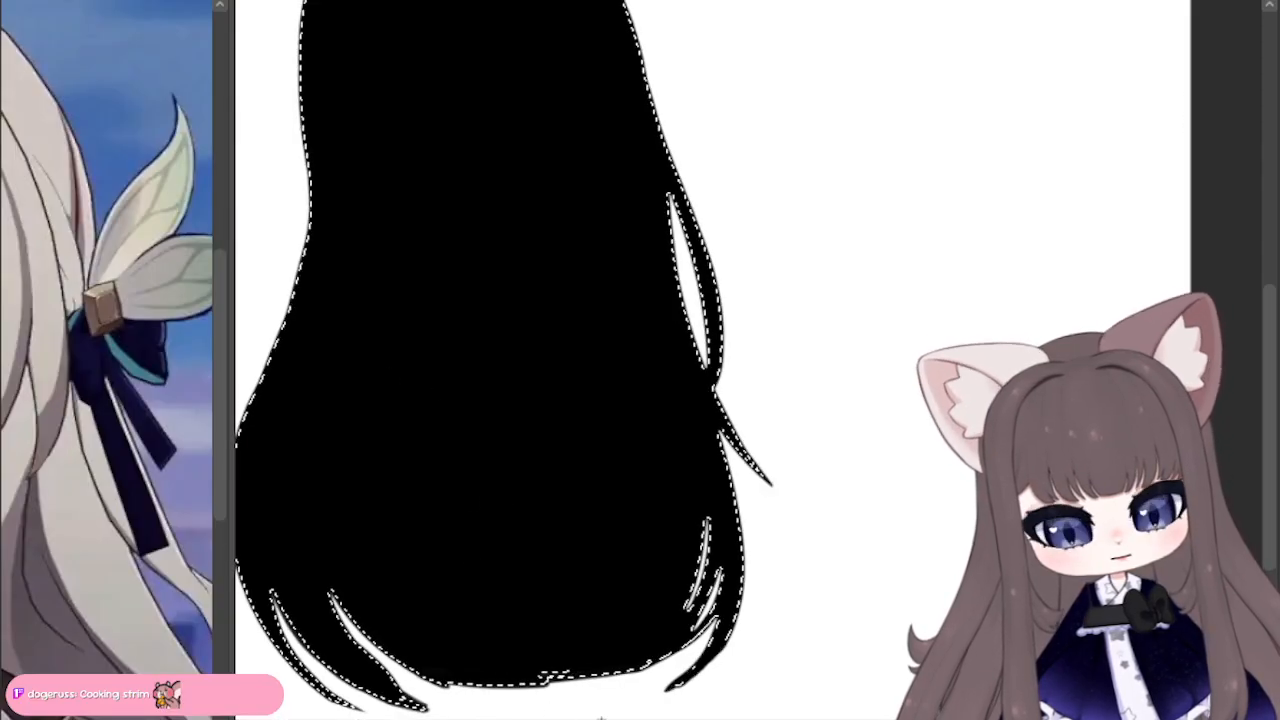
key(alt+Delete)
key(ctrl+d)
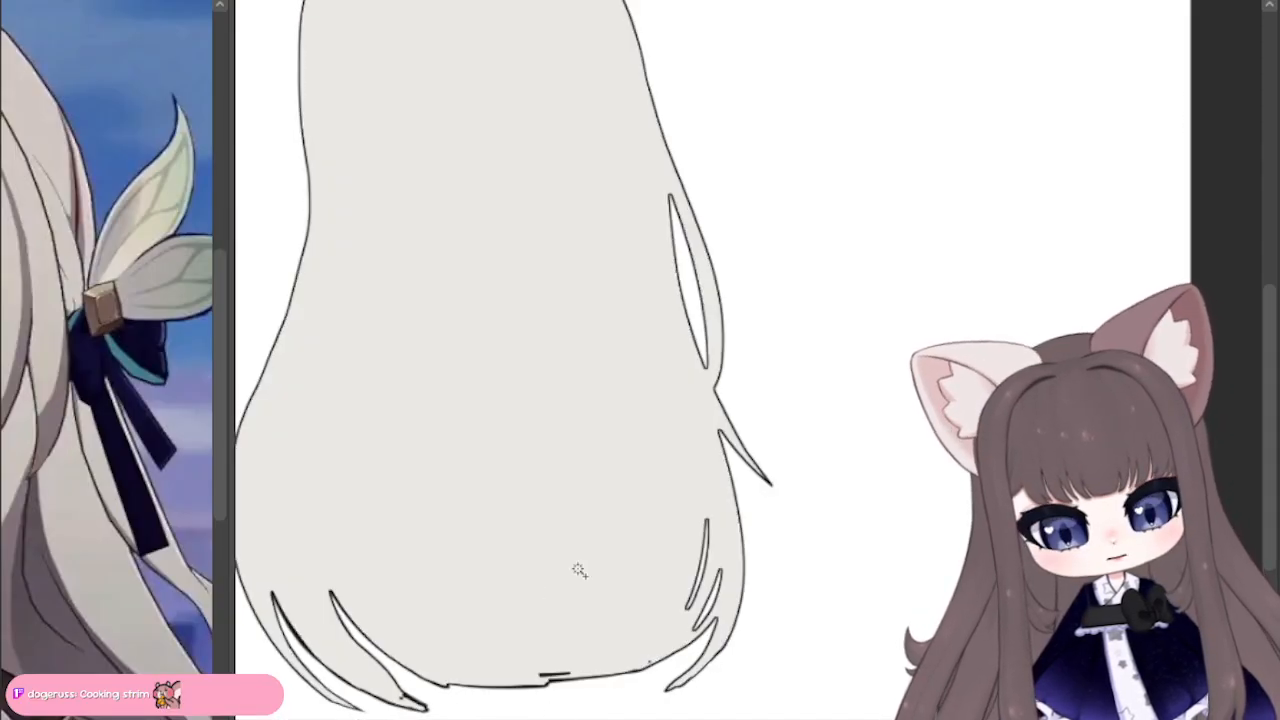
Step: Thin the heavy outline around the lower strand tip on the raised-hand side and clean up the notch in the hair's bottom edge
scroll(410, 534, down, 3)
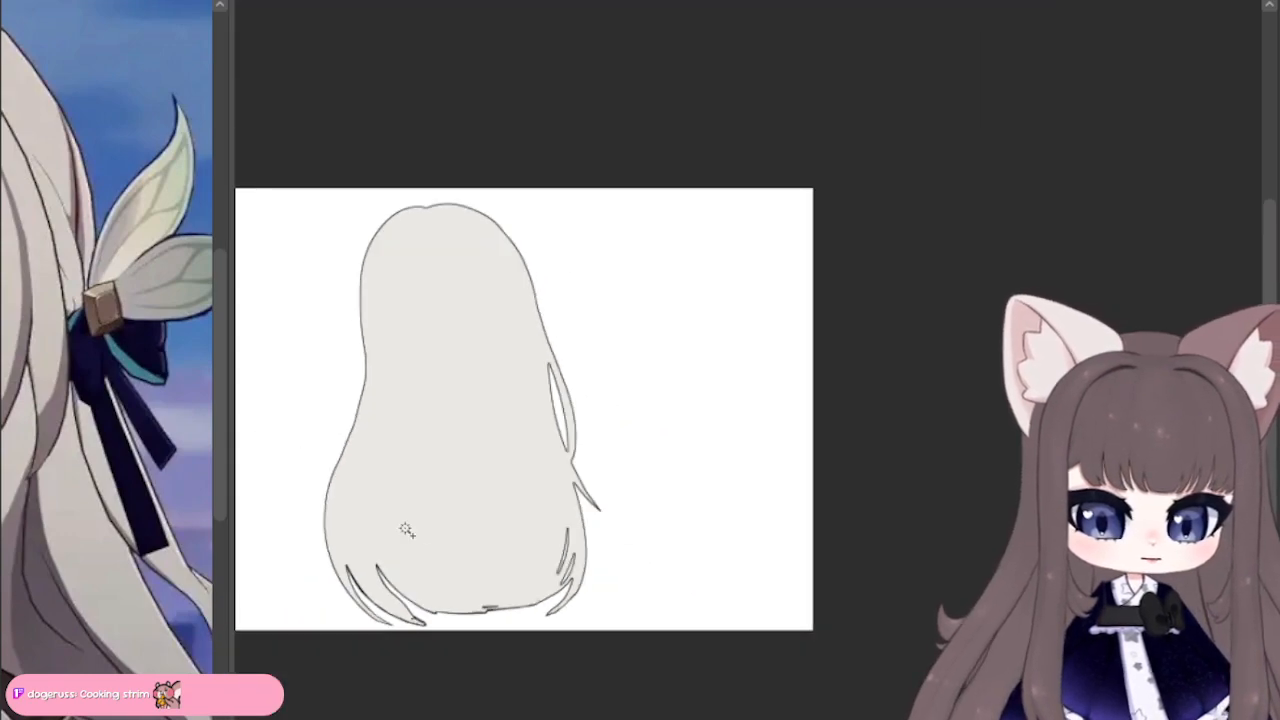
scroll(407, 530, up, 5)
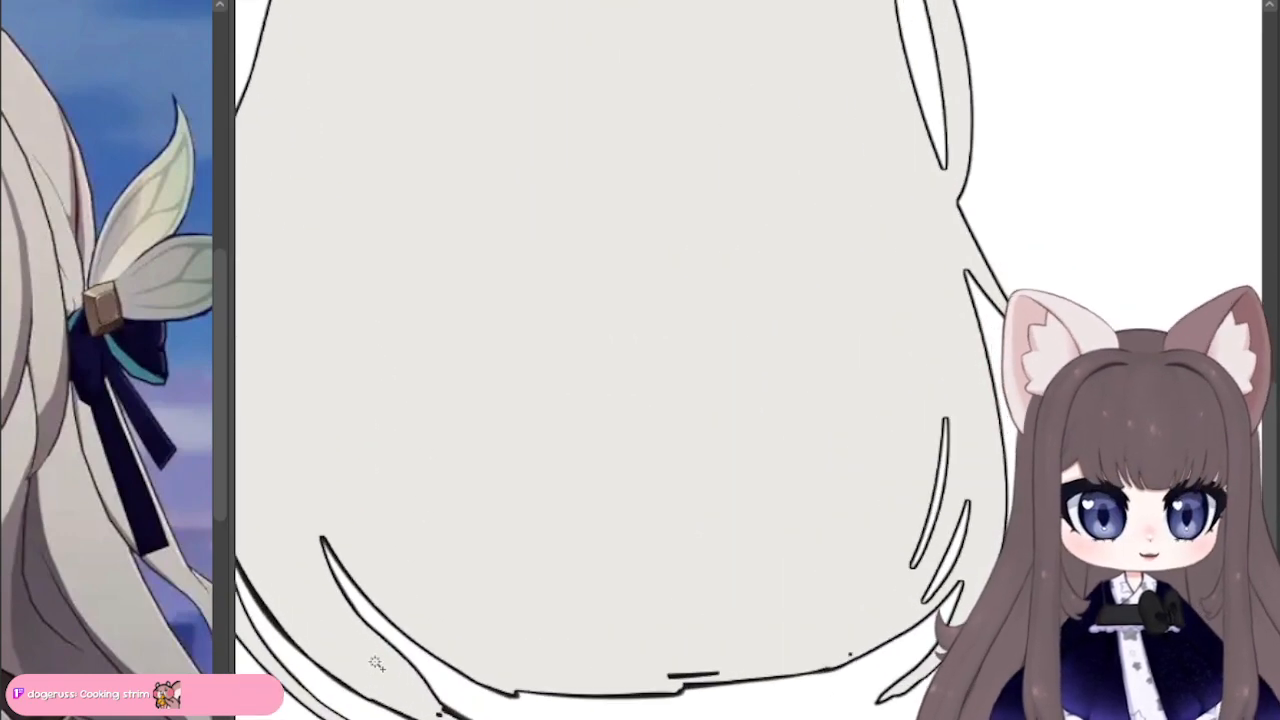
drag(407, 530, 565, 188)
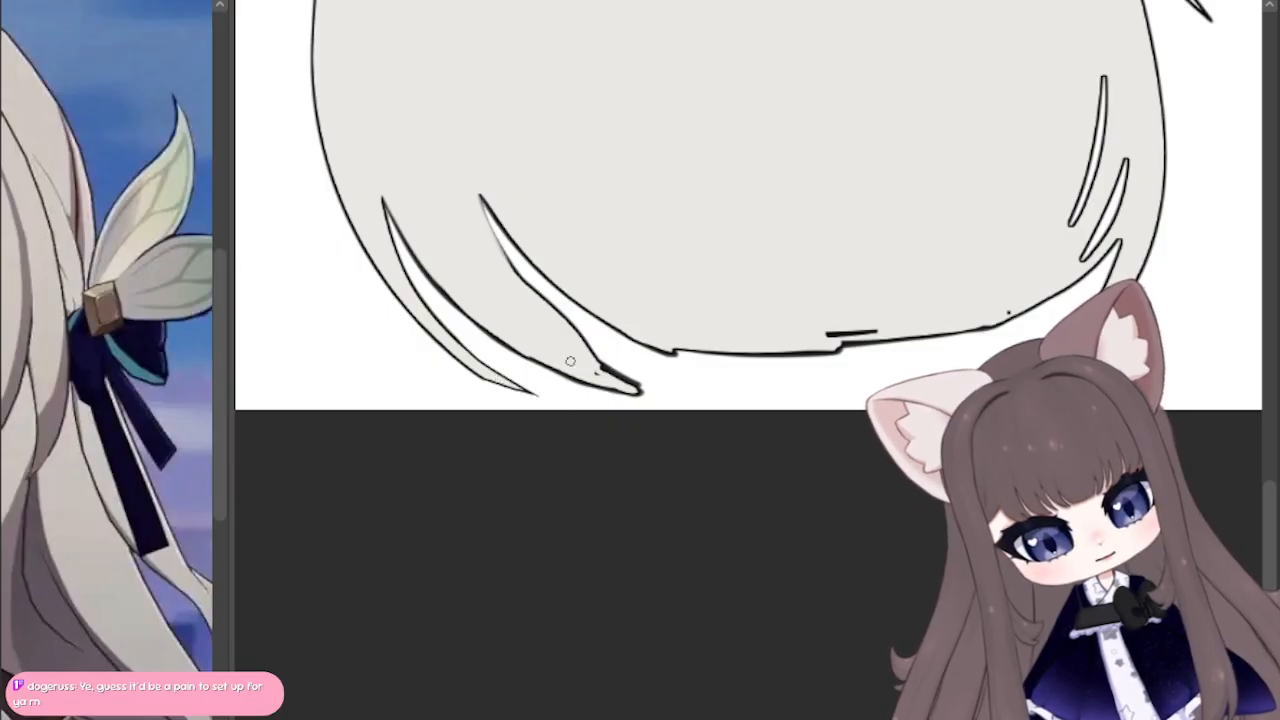
mouse_move(638, 386)
mouse_down()
mouse_move(574, 362)
mouse_move(550, 368)
mouse_move(472, 312)
mouse_up()
drag(532, 354, 408, 236)
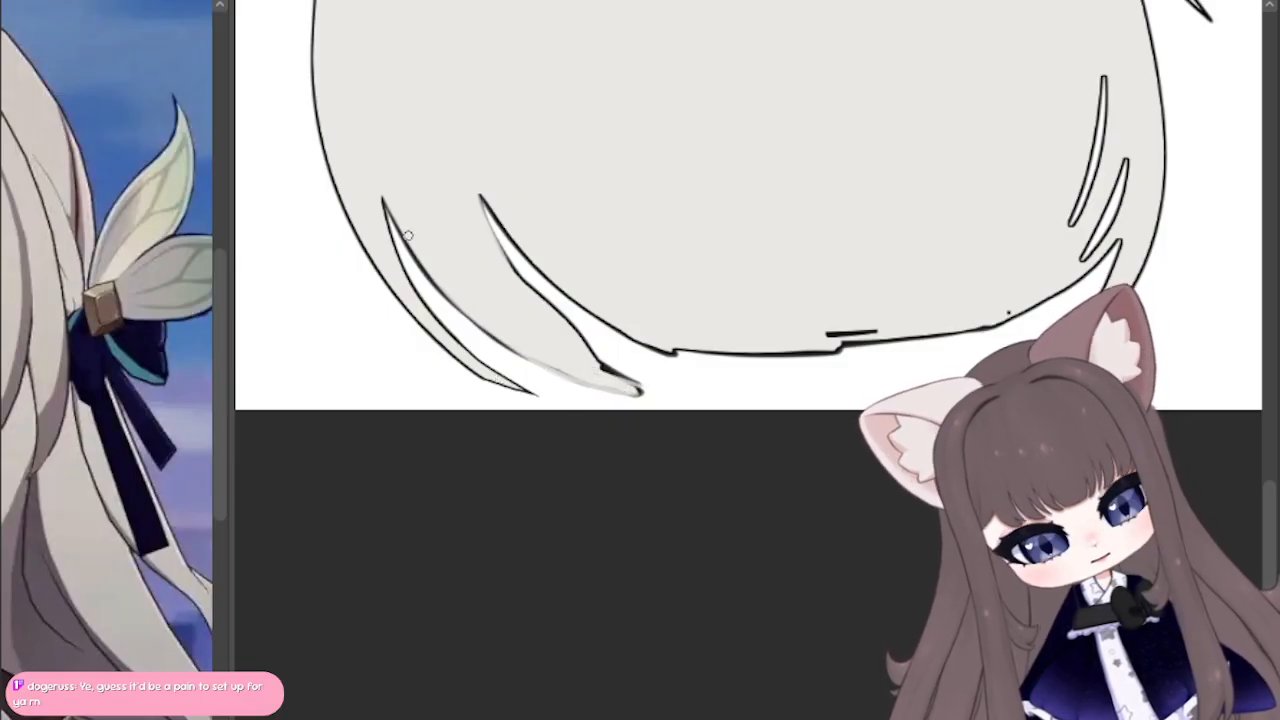
mouse_move(518, 342)
mouse_down()
mouse_move(604, 385)
mouse_move(641, 383)
mouse_up()
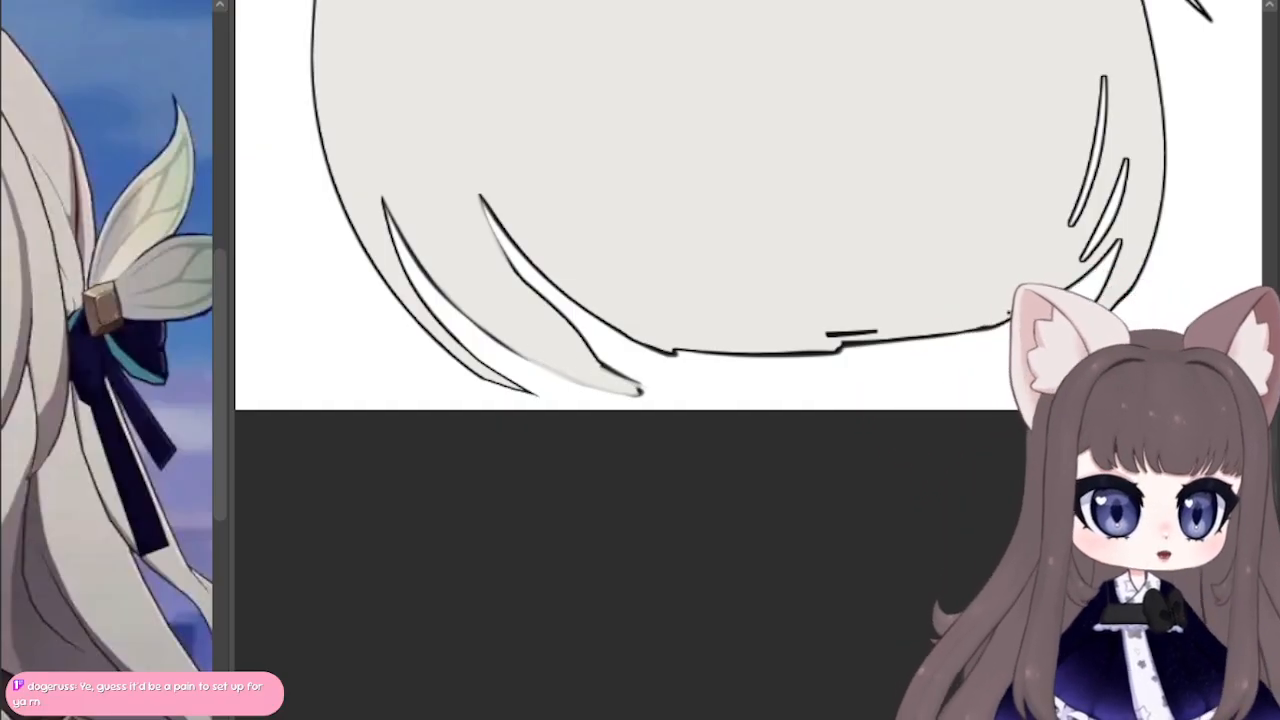
mouse_move(800, 40)
mouse_down()
mouse_move(560, 715)
mouse_move(717, 403)
mouse_move(653, 151)
mouse_up()
mouse_move(670, 448)
mouse_down()
mouse_move(737, 443)
mouse_move(655, 463)
mouse_up()
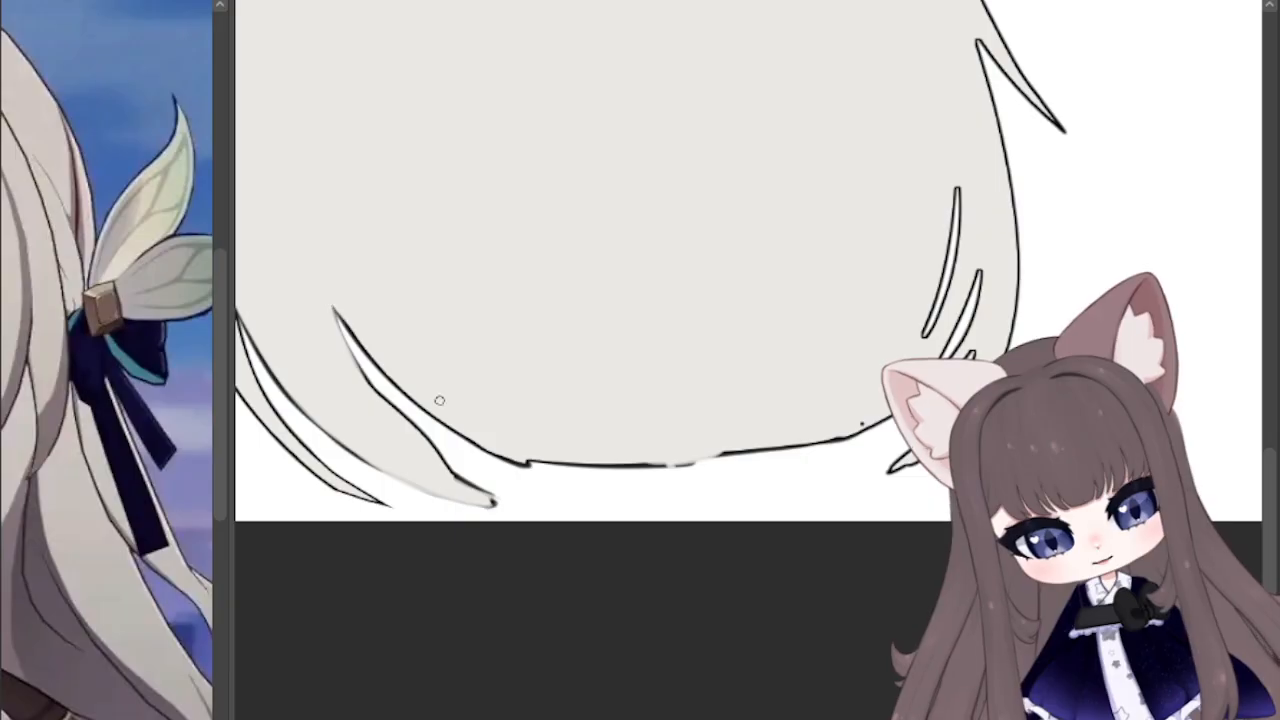
Step: Paint pale grey into the flicked lock on the leaf-ornament side, thinning the dark line at its tip
drag(1097, 306, 778, 334)
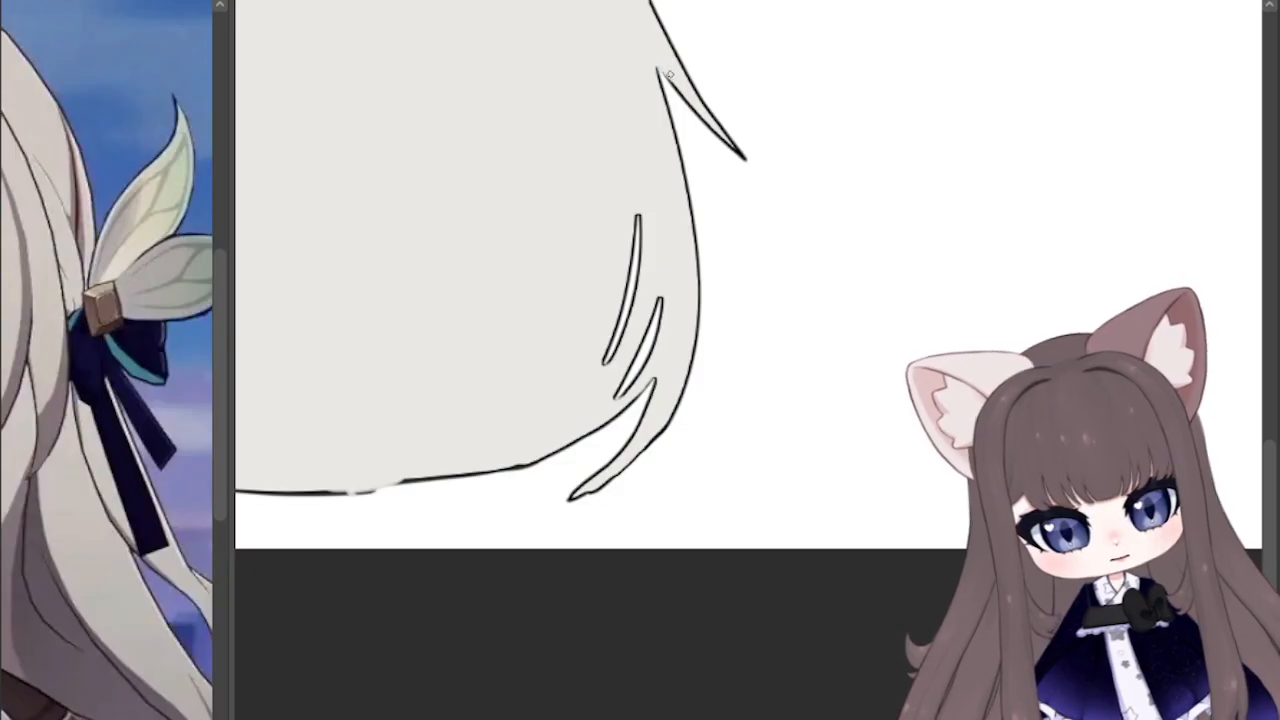
drag(686, 98, 746, 161)
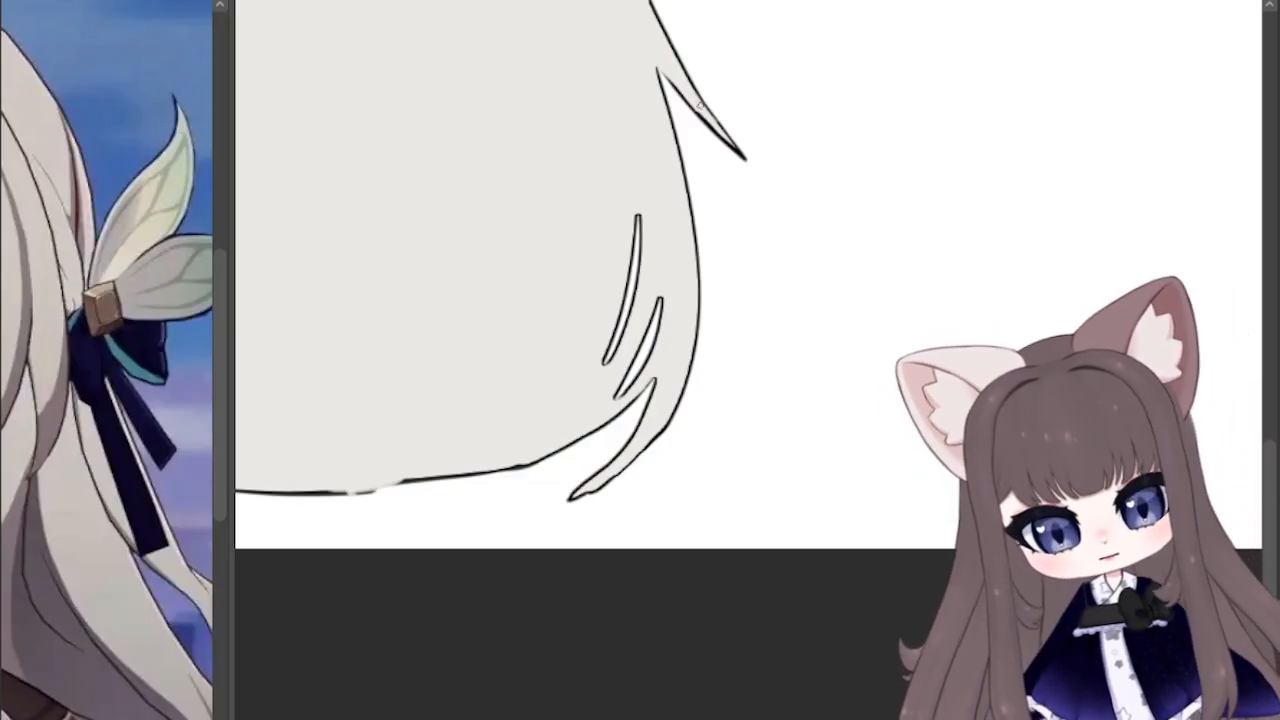
drag(698, 113, 744, 156)
drag(694, 88, 738, 150)
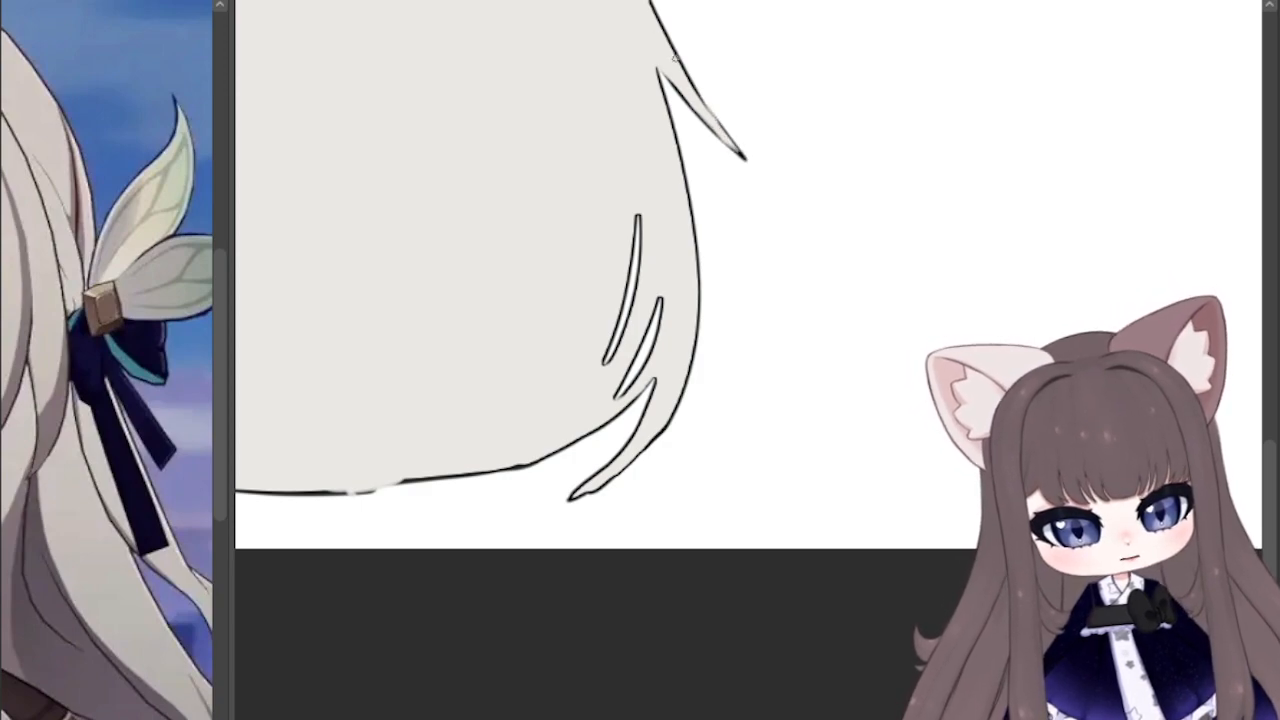
Step: Refine the back-hair outline along the raised-hand side, undoing the stroke that breaks the line beside the head
scroll(640, 360, up, 5)
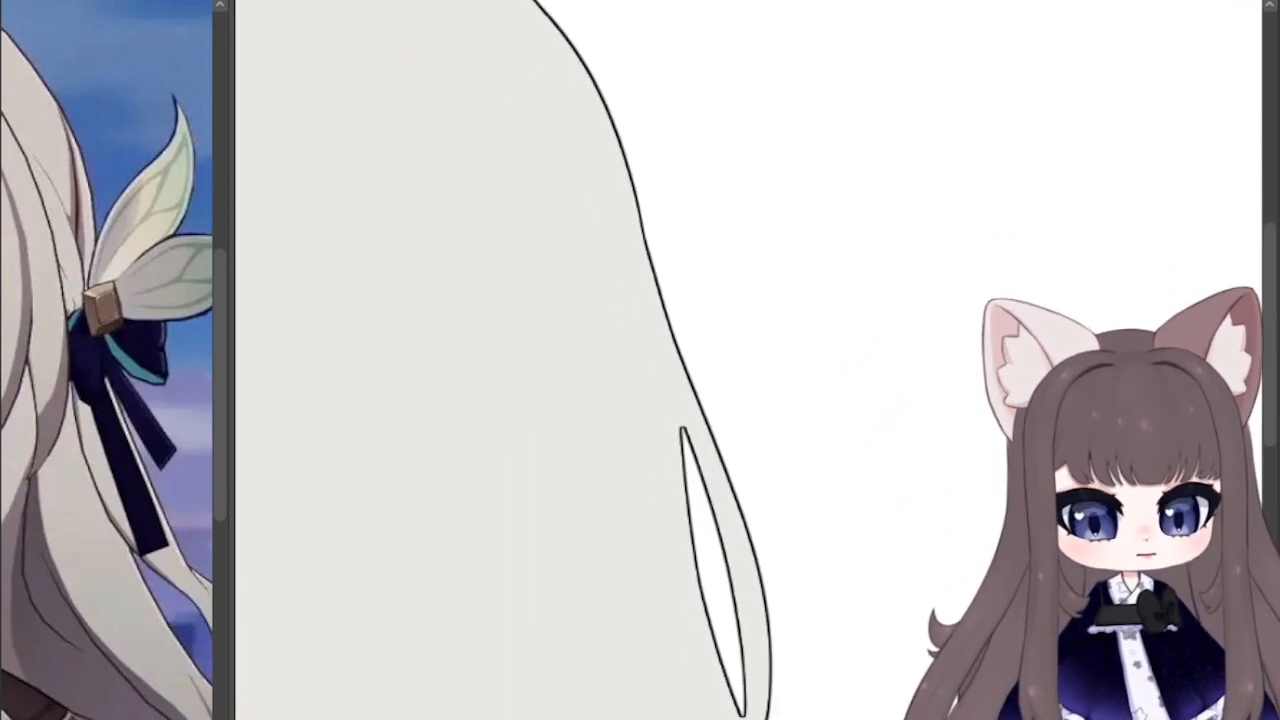
drag(640, 360, 614, 373)
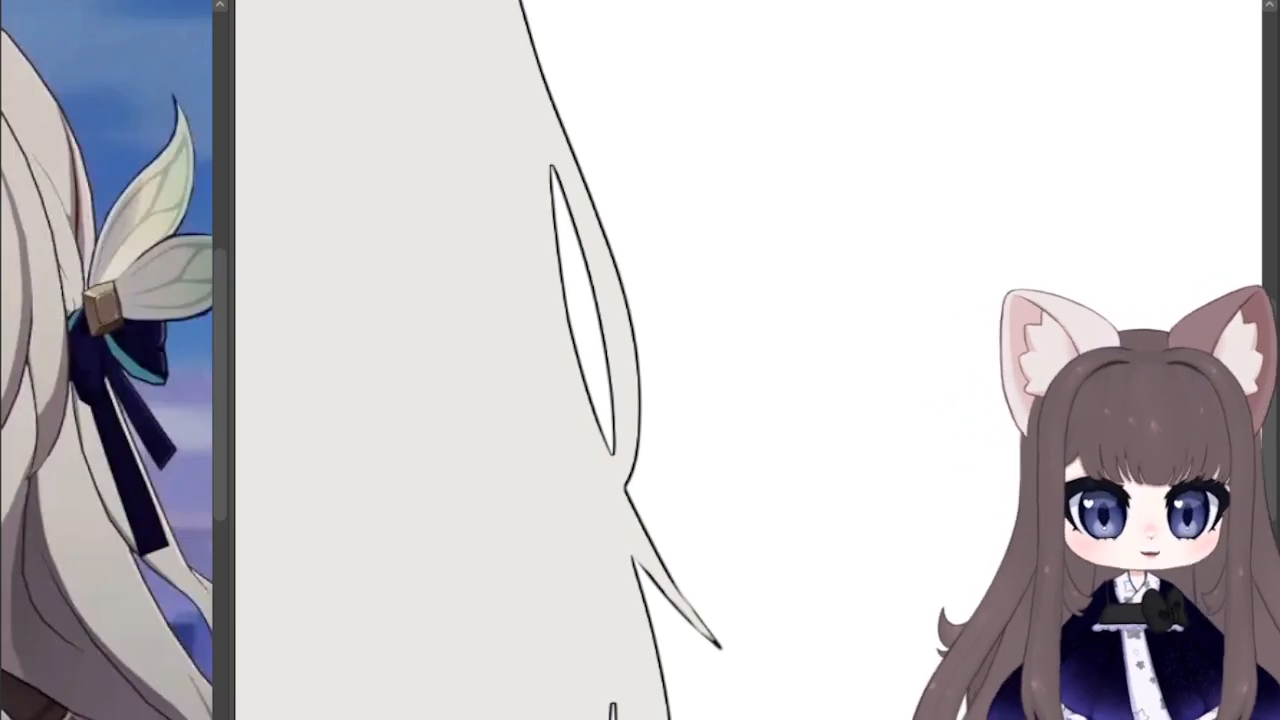
mouse_move(400, 600)
mouse_down()
mouse_move(915, 628)
mouse_move(1160, 288)
mouse_move(1004, 90)
mouse_up()
drag(761, 403, 748, 390)
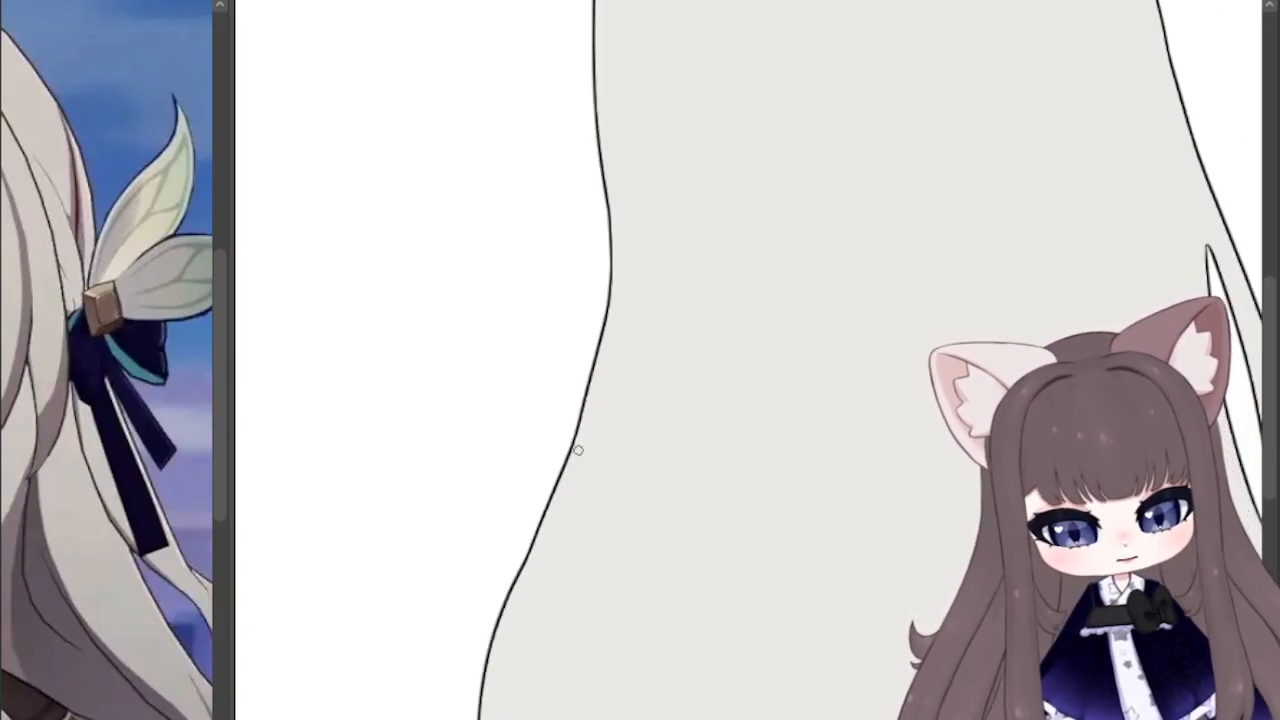
drag(600, 357, 610, 275)
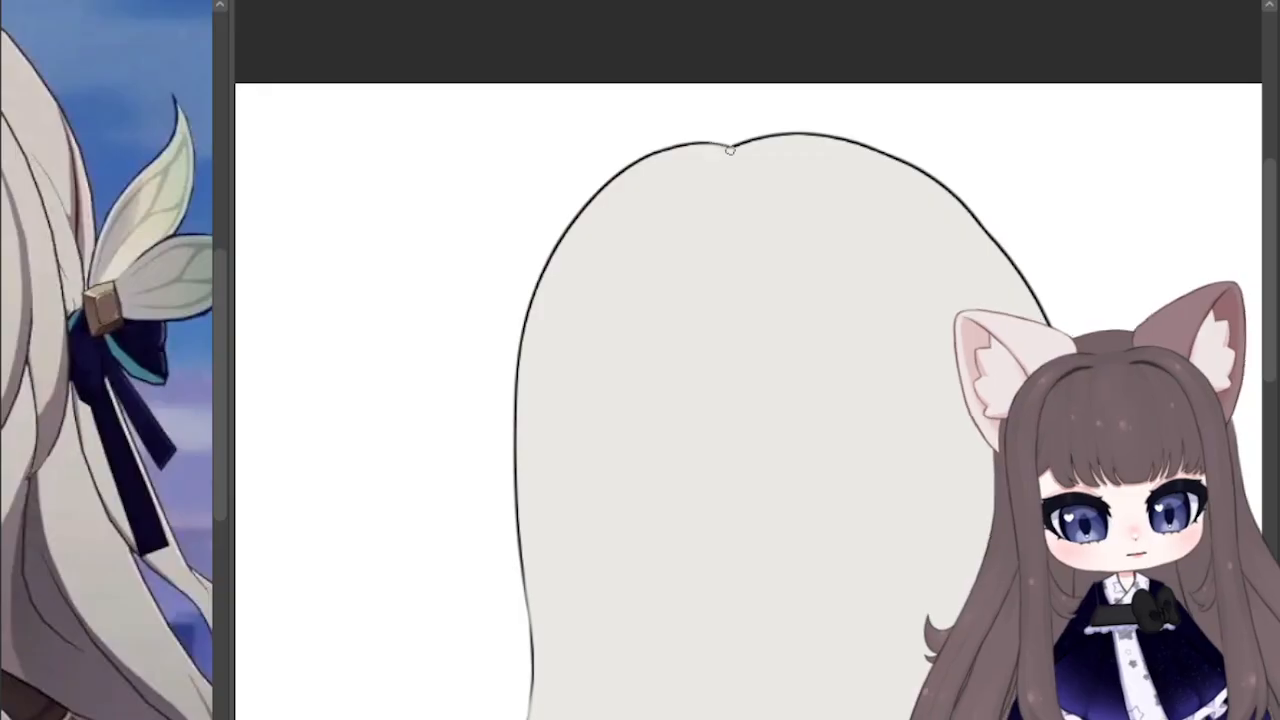
drag(524, 306, 518, 410)
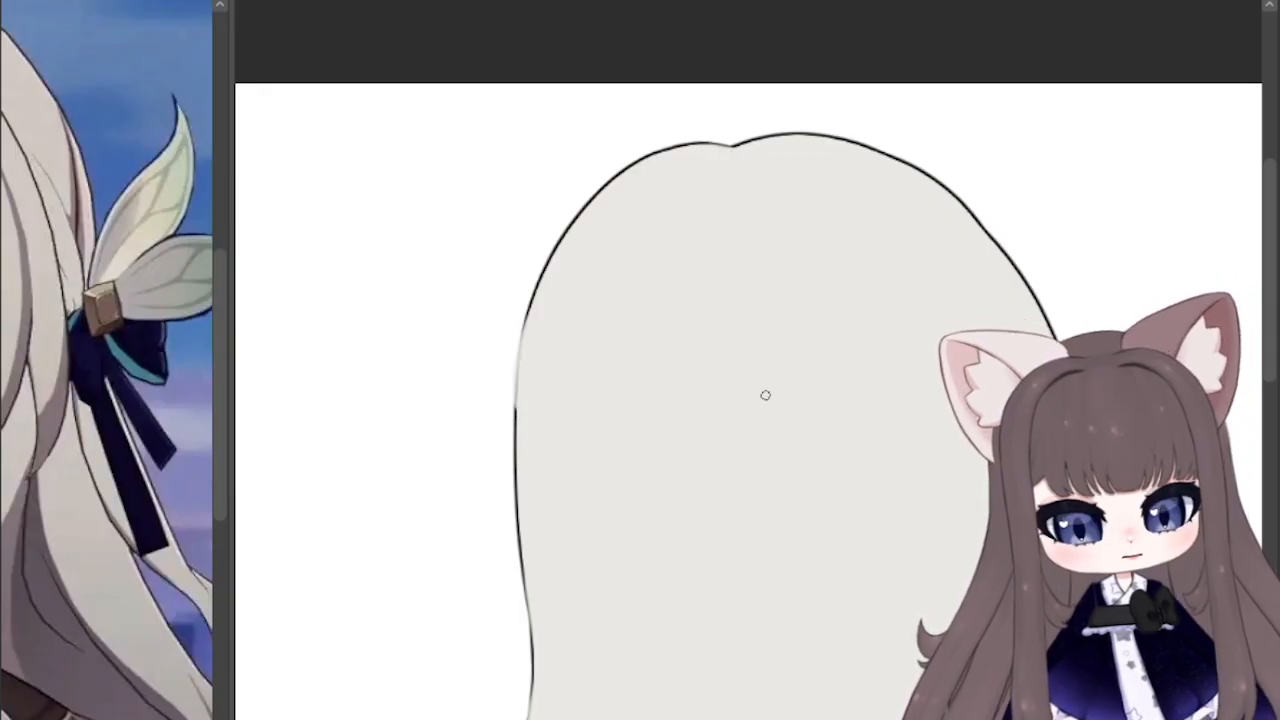
key(ctrl+z)
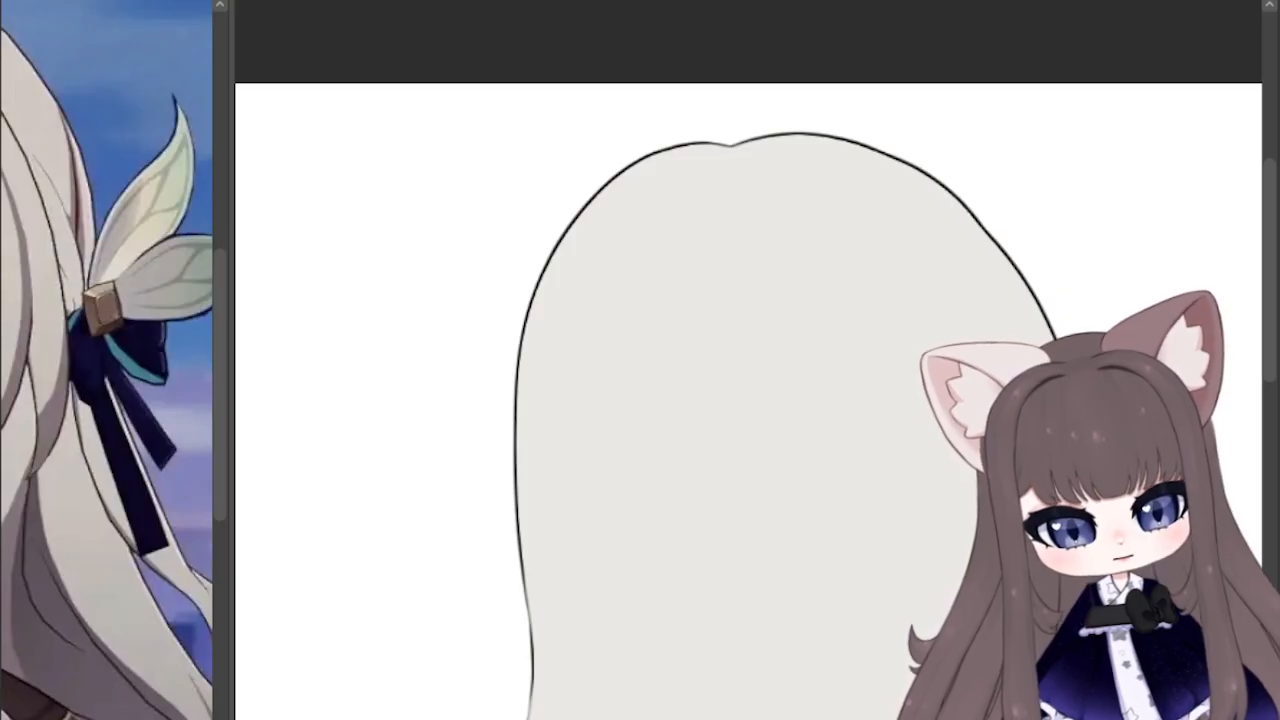
Step: Show the rest of the character artwork again over the filled back hair
key(ctrl+minus)
key(ctrl+minus)
key(ctrl+minus)
key(ctrl+minus)
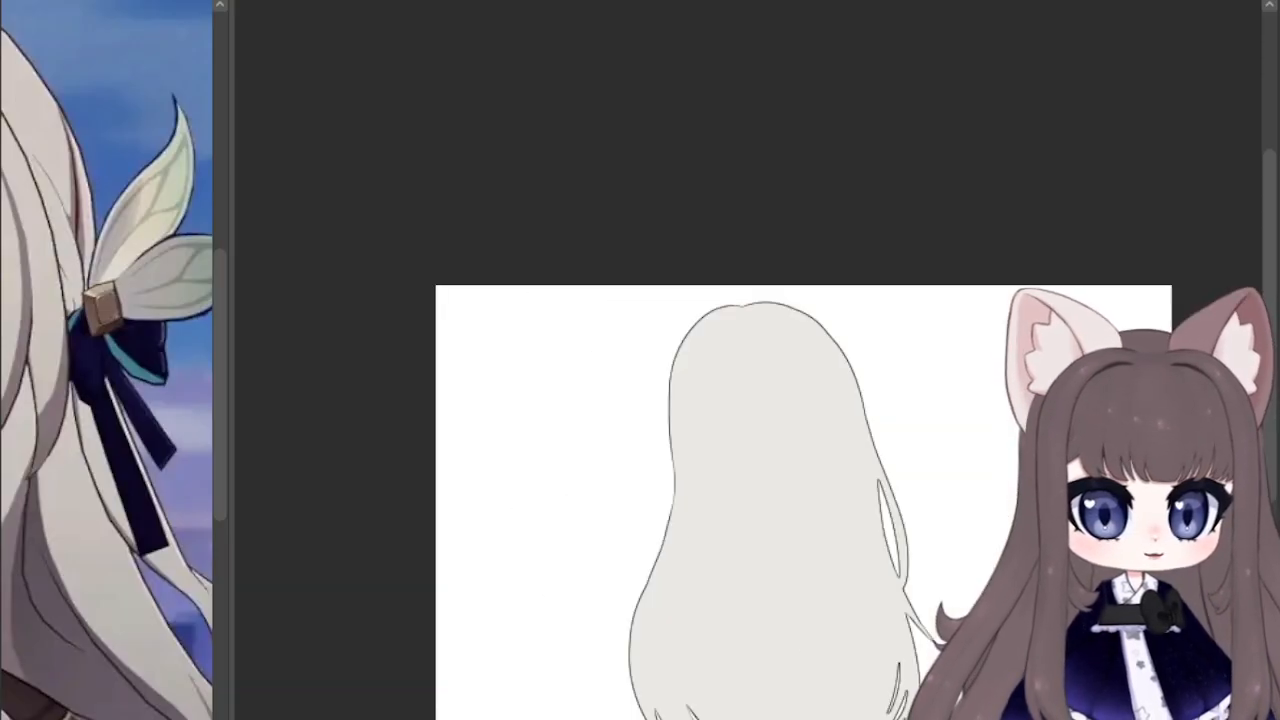
drag(770, 480, 568, 282)
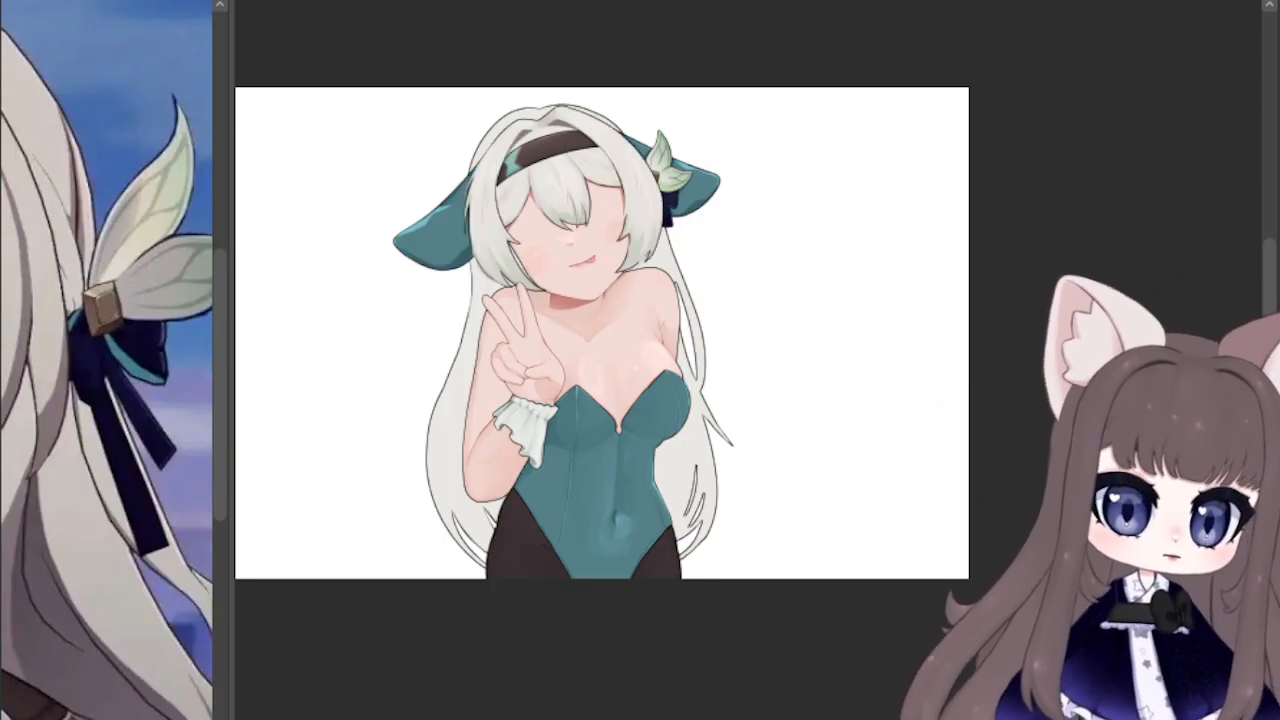
scroll(276, 576, up, 3)
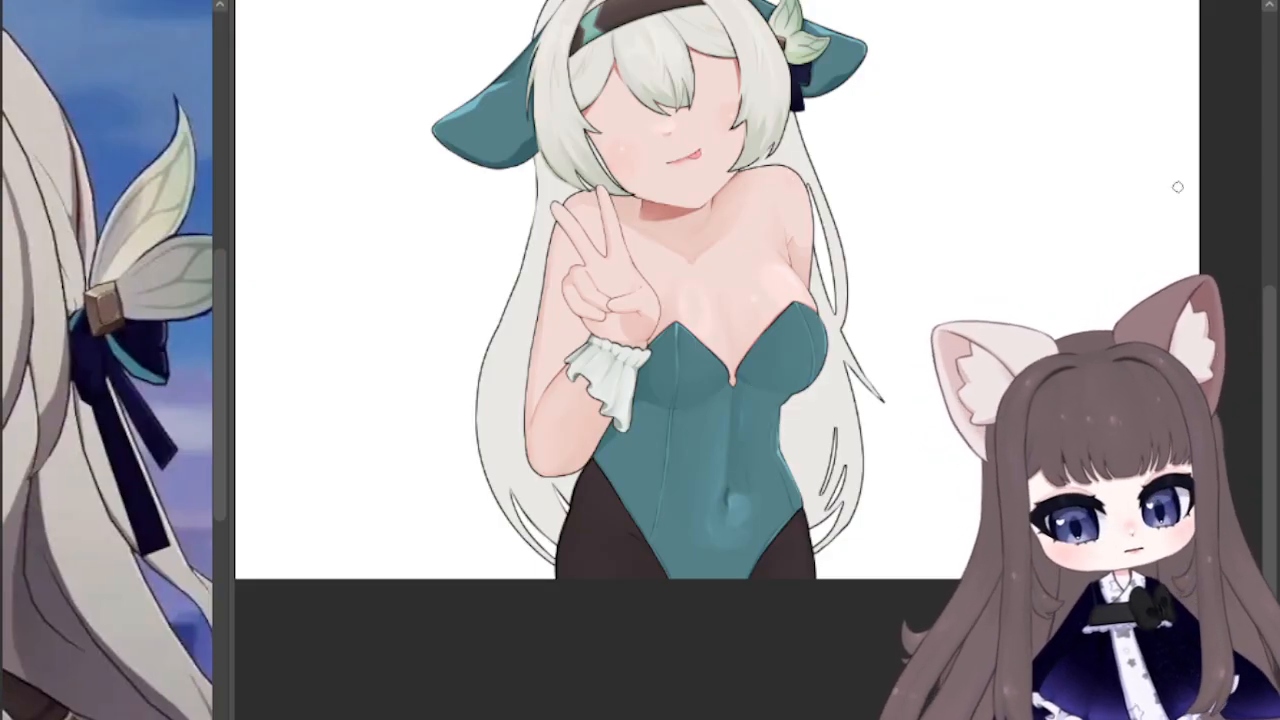
drag(858, 106, 744, 227)
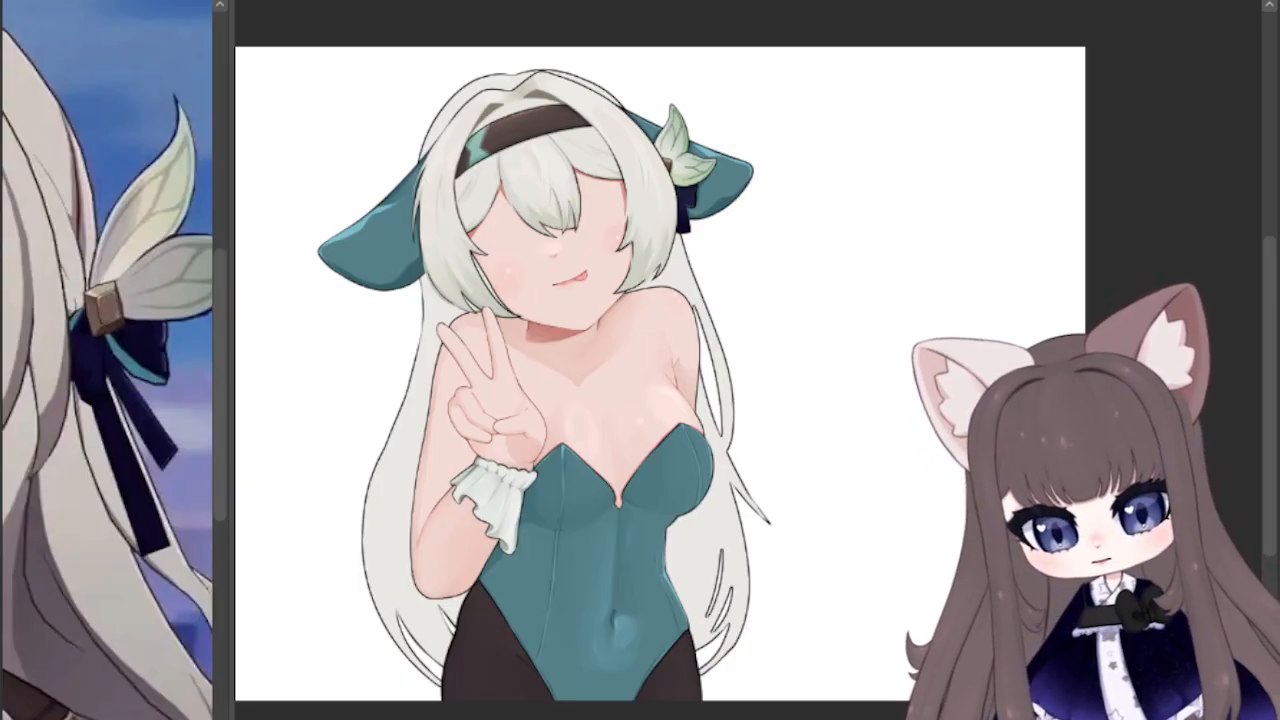
Step: Airbrush soft grey-green shading onto the lower back hair, undoing the spill onto the background and the unwanted strand strokes
mouse_move(366, 537)
mouse_down()
mouse_move(460, 680)
mouse_move(650, 718)
mouse_up()
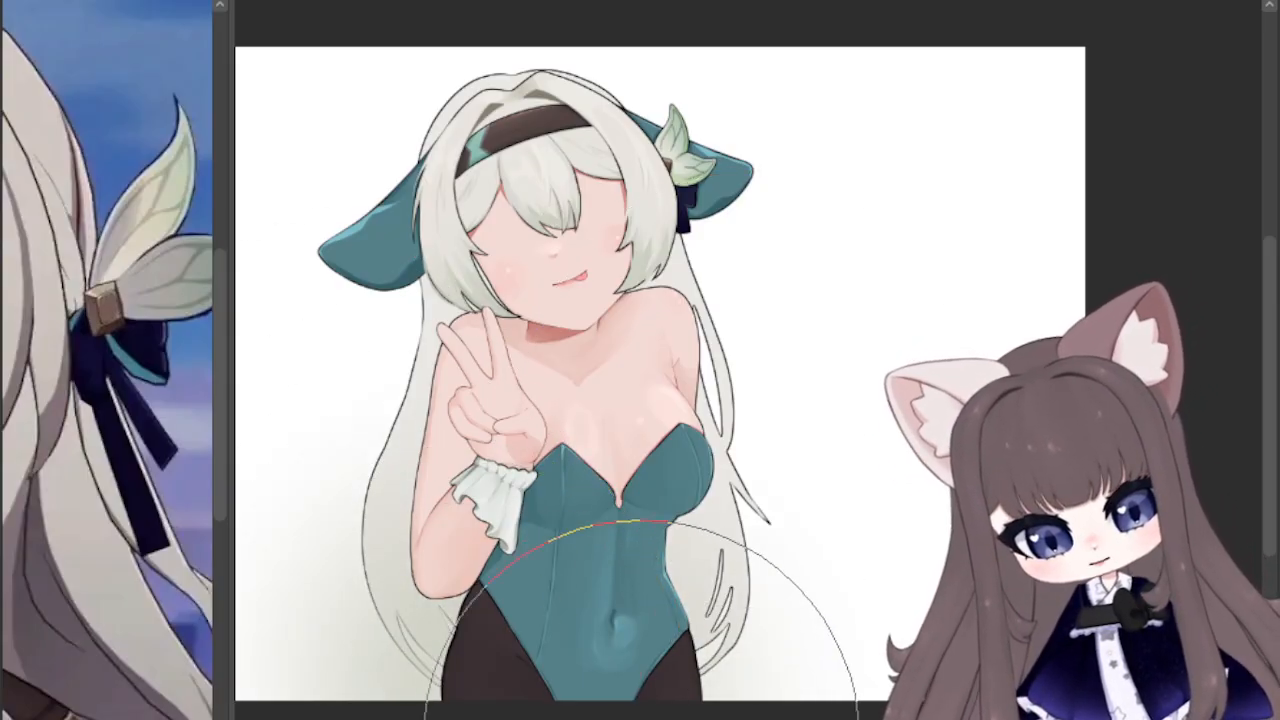
key(ctrl+z)
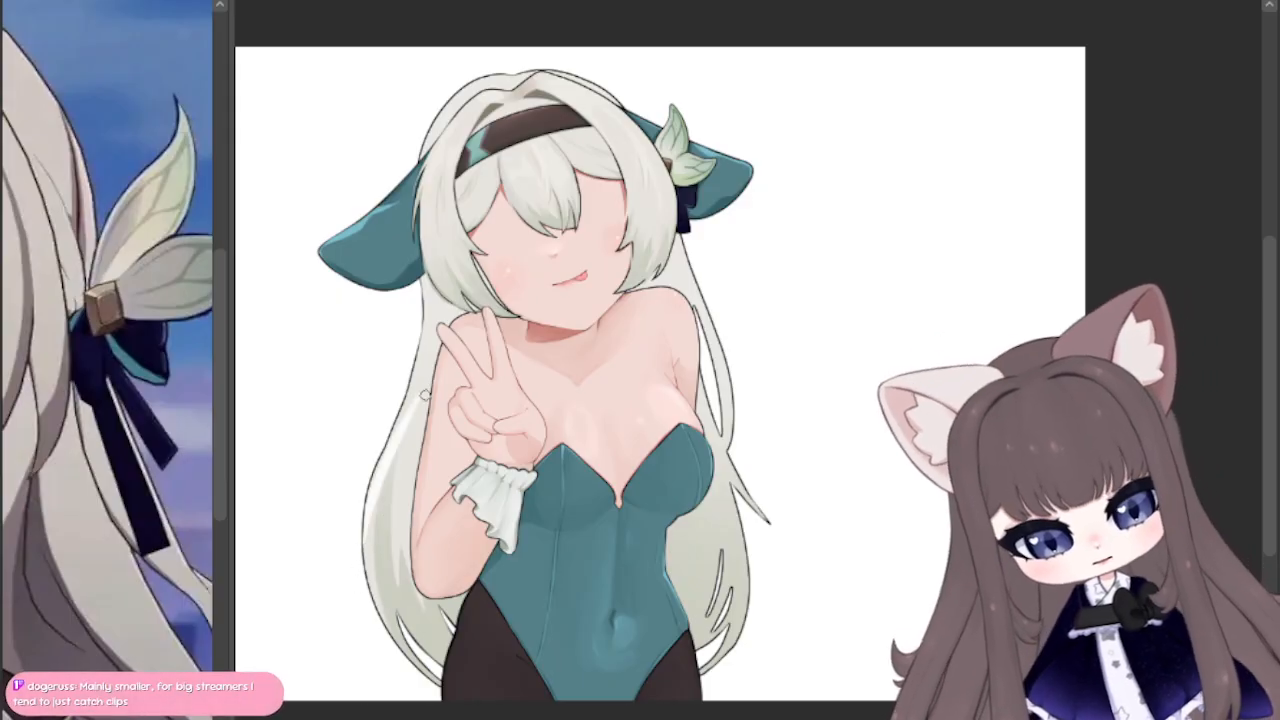
key(ctrl+z)
key(ctrl+z)
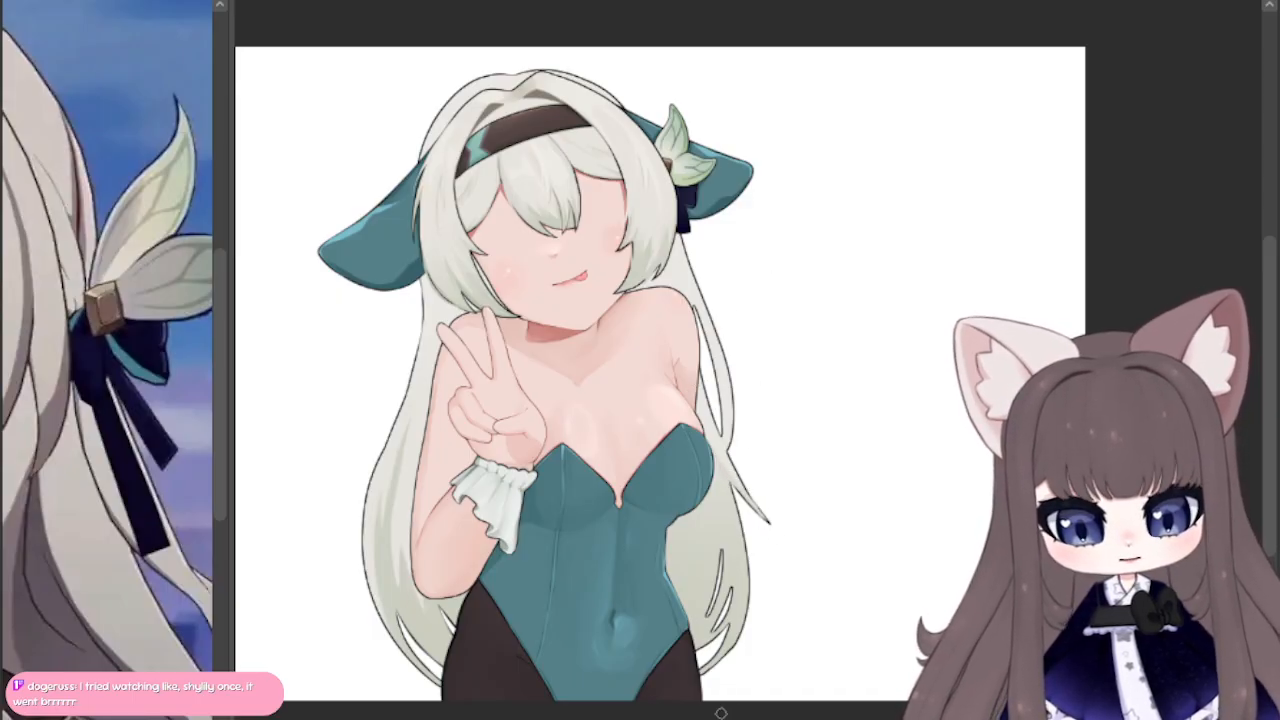
mouse_move(926, 532)
mouse_down()
mouse_move(961, 369)
mouse_move(889, 304)
mouse_up()
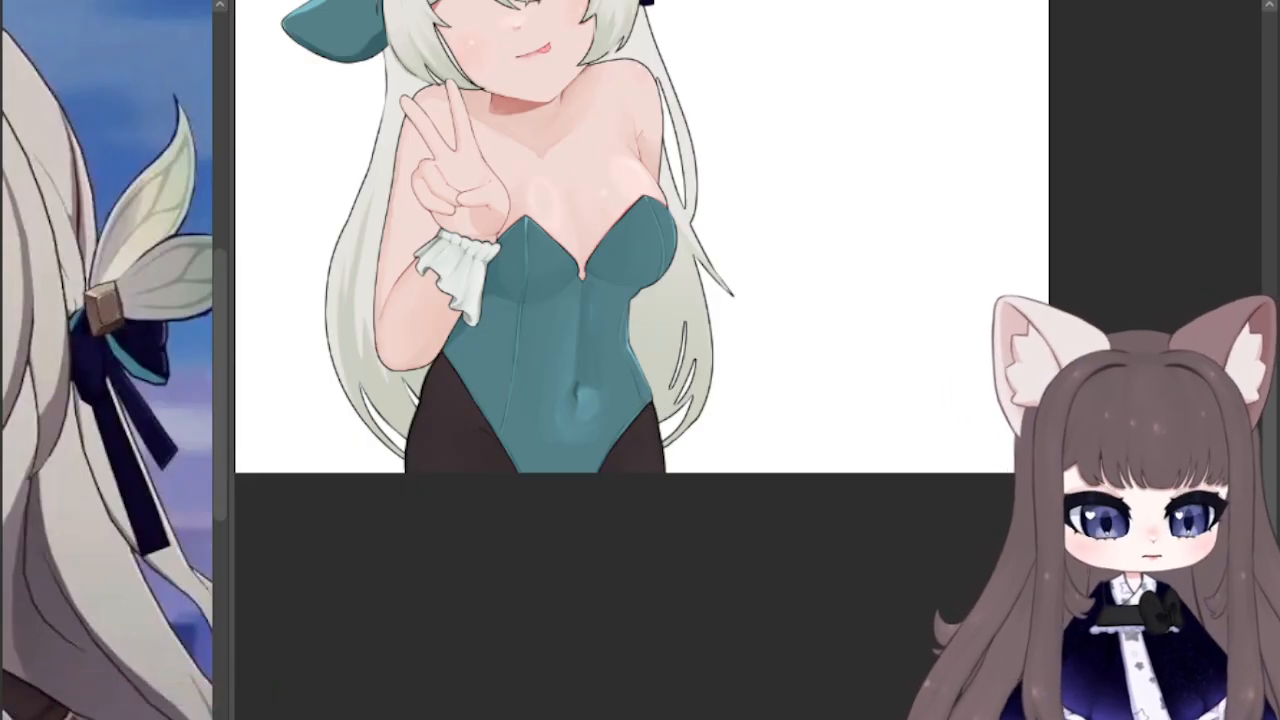
Step: Examine the whole illustration, from the hat and face down to the bodysuit's navel area and the lower back hair
drag(640, 330, 523, 280)
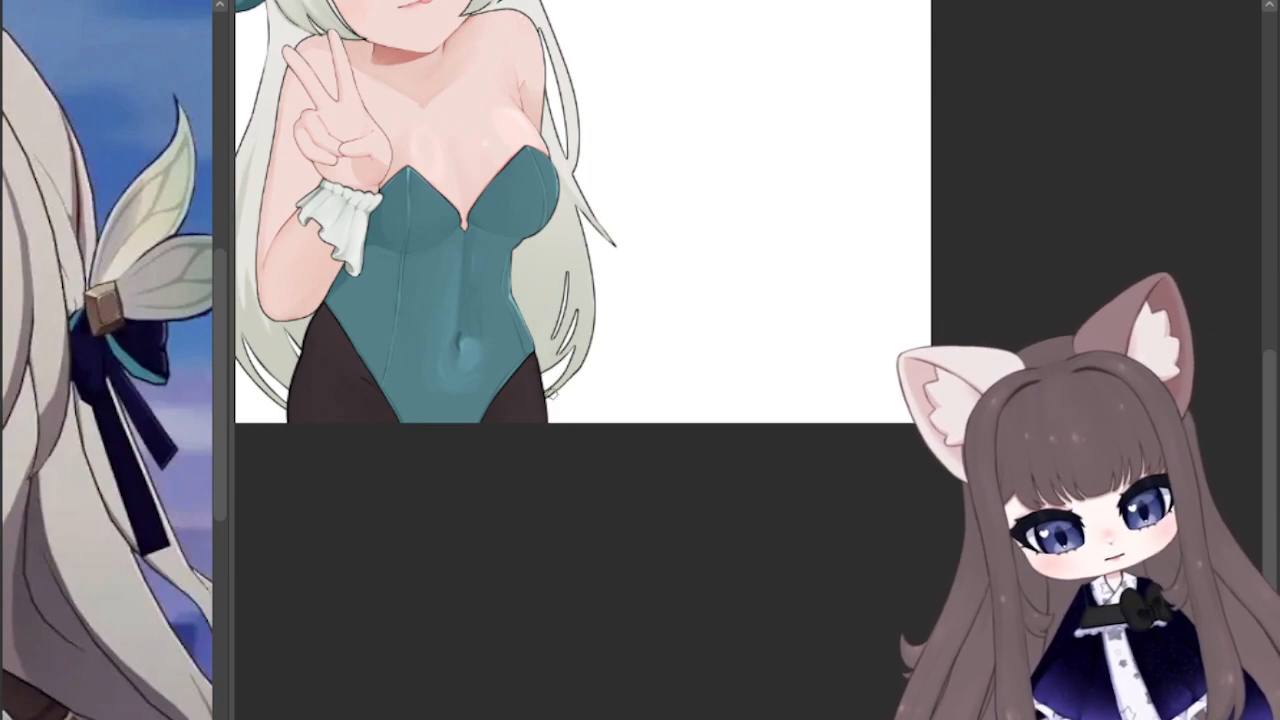
drag(560, 330, 717, 653)
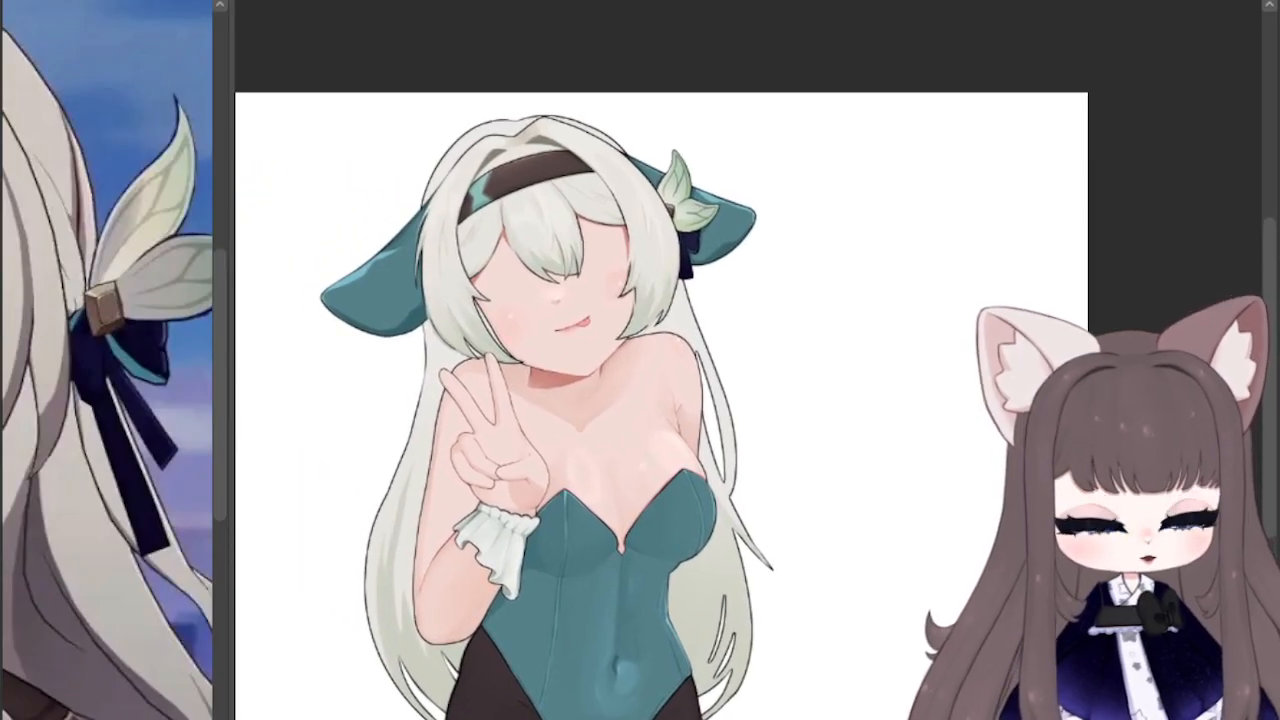
key(ctrl+plus)
key(ctrl+plus)
drag(560, 350, 833, 526)
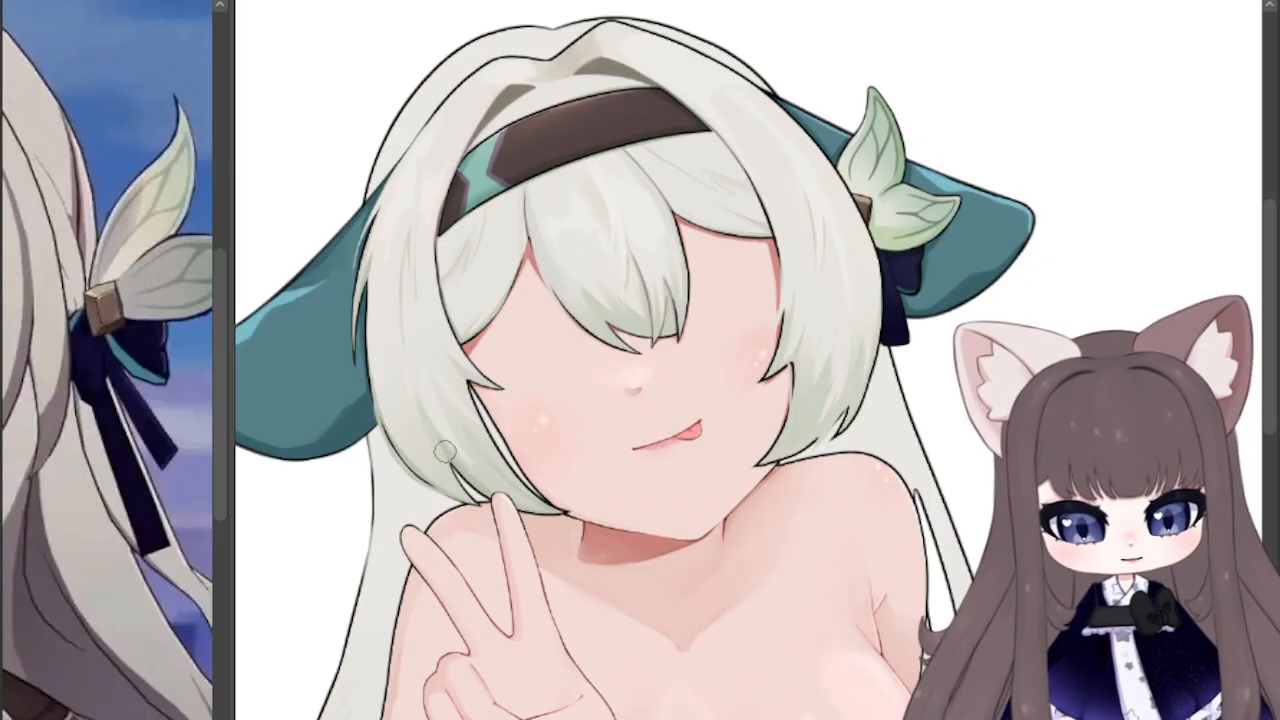
key(ctrl+minus)
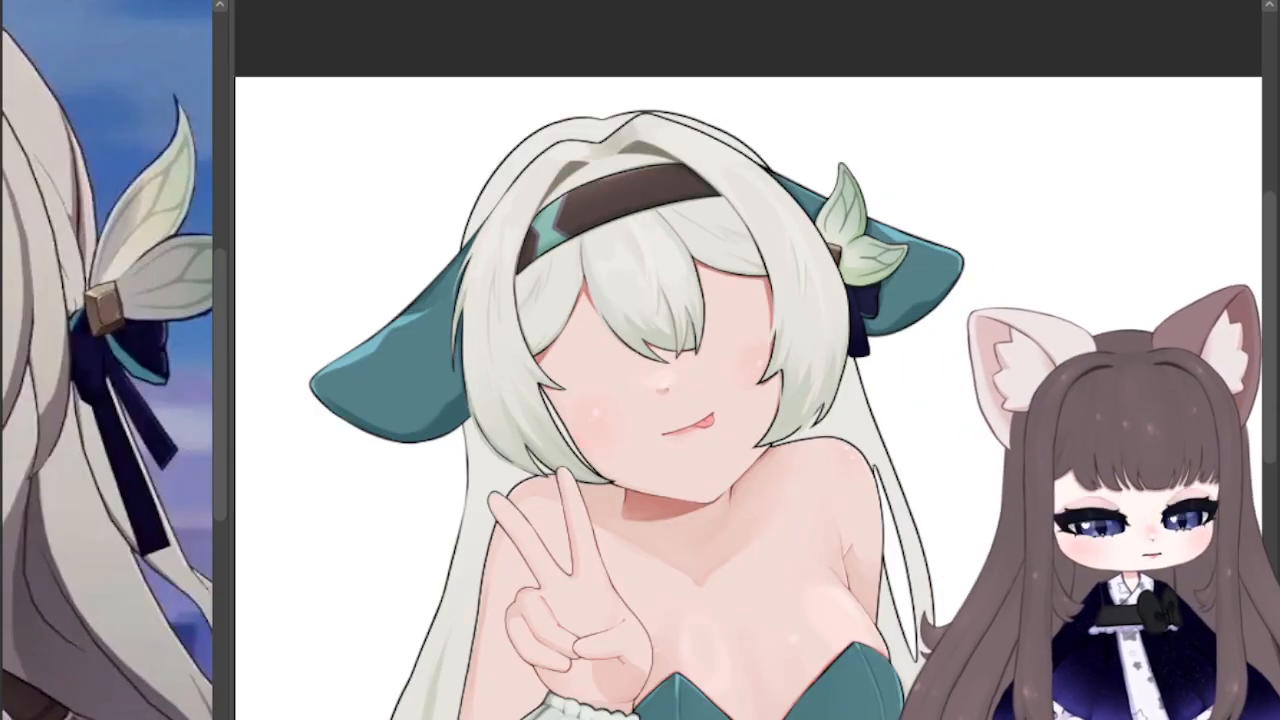
key(ctrl+minus)
key(ctrl+minus)
drag(740, 500, 750, 200)
key(ctrl+plus)
key(ctrl+plus)
key(ctrl+plus)
key(ctrl+plus)
key(ctrl+plus)
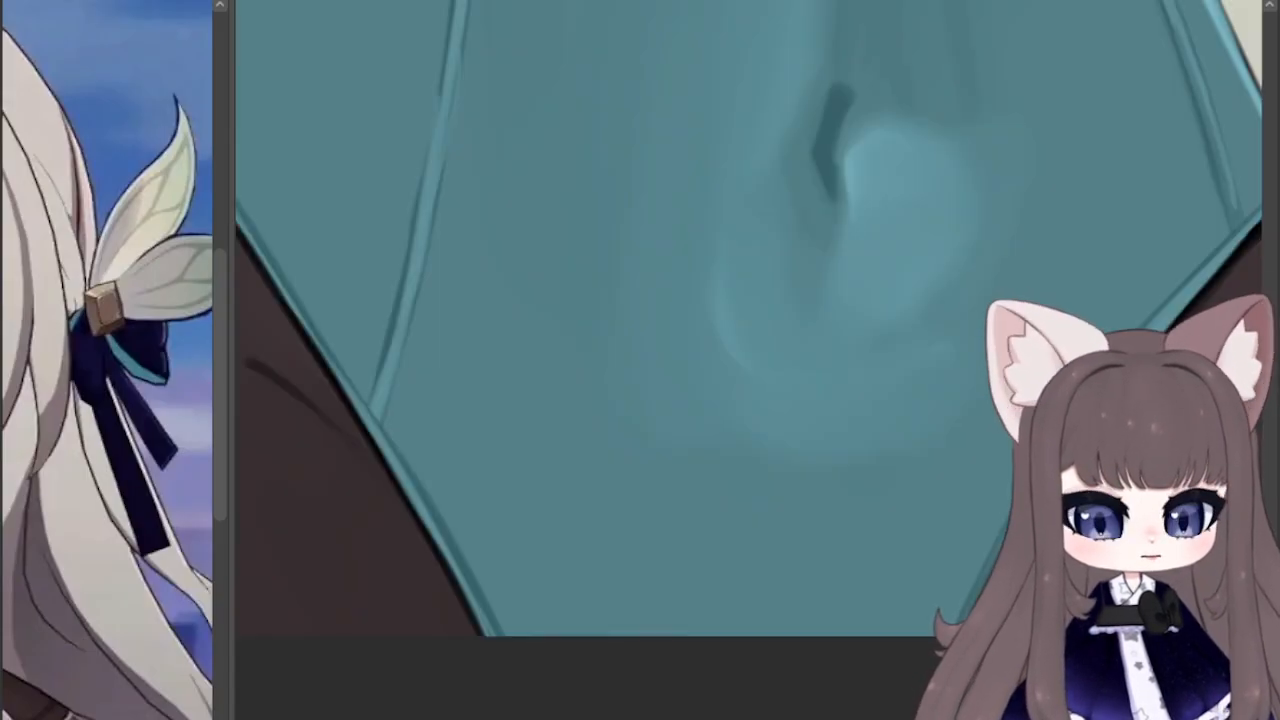
key(ctrl+minus)
key(ctrl+minus)
key(ctrl+minus)
key(ctrl+minus)
drag(780, 300, 402, 285)
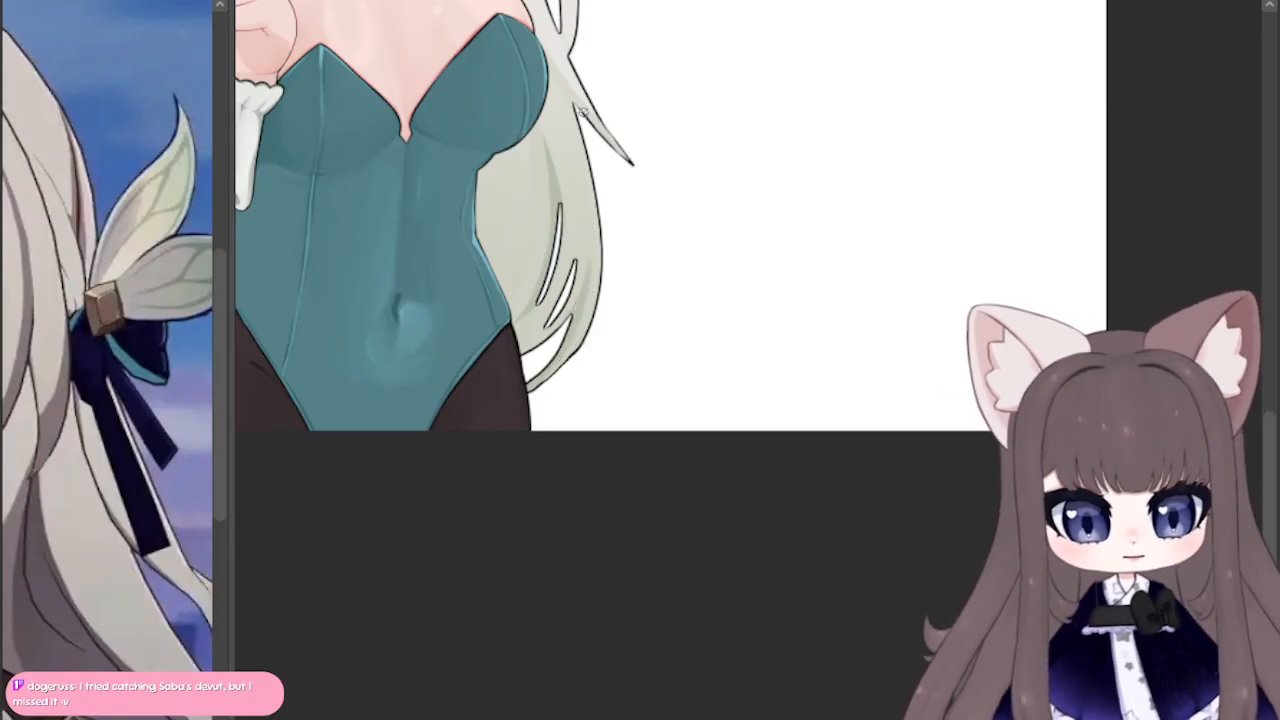
Step: Brush soft grey-green shading onto the flicked lock and the back hair beside the bodysuit's waist
drag(594, 124, 560, 68)
drag(590, 118, 661, 183)
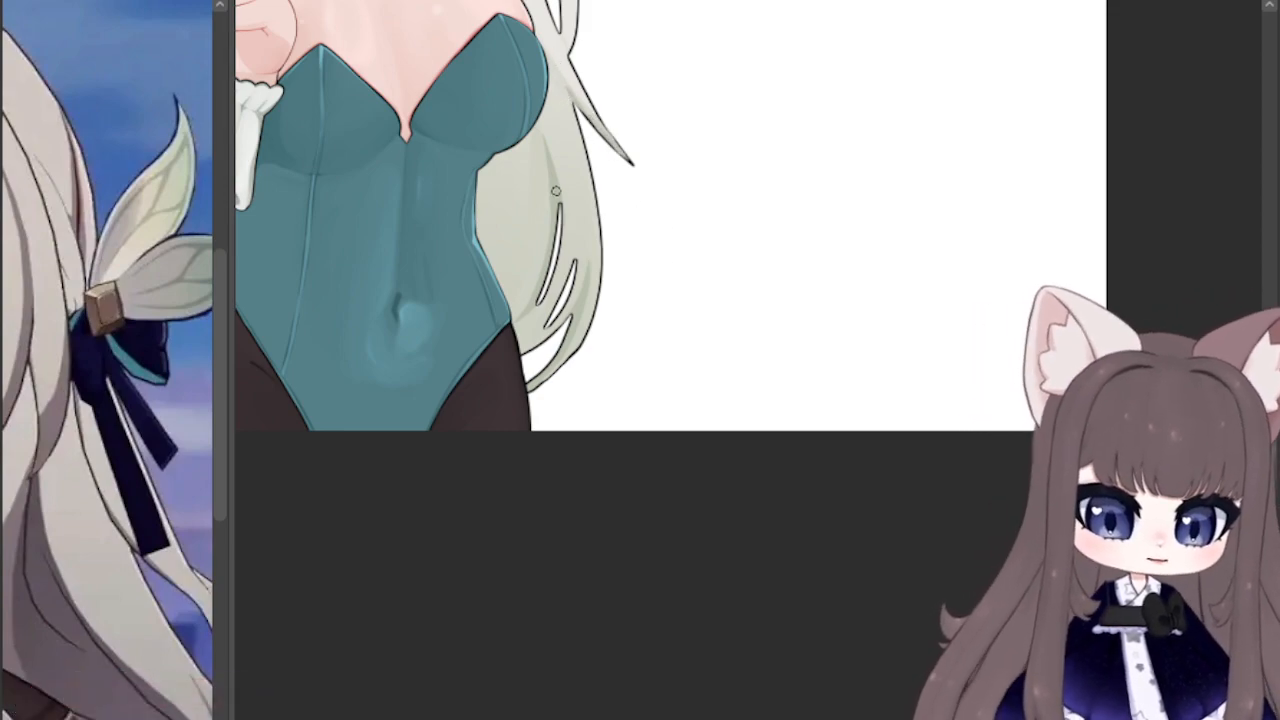
mouse_move(560, 400)
mouse_down()
mouse_move(912, 392)
mouse_move(910, 409)
mouse_move(905, 390)
mouse_move(915, 418)
mouse_move(924, 408)
mouse_up()
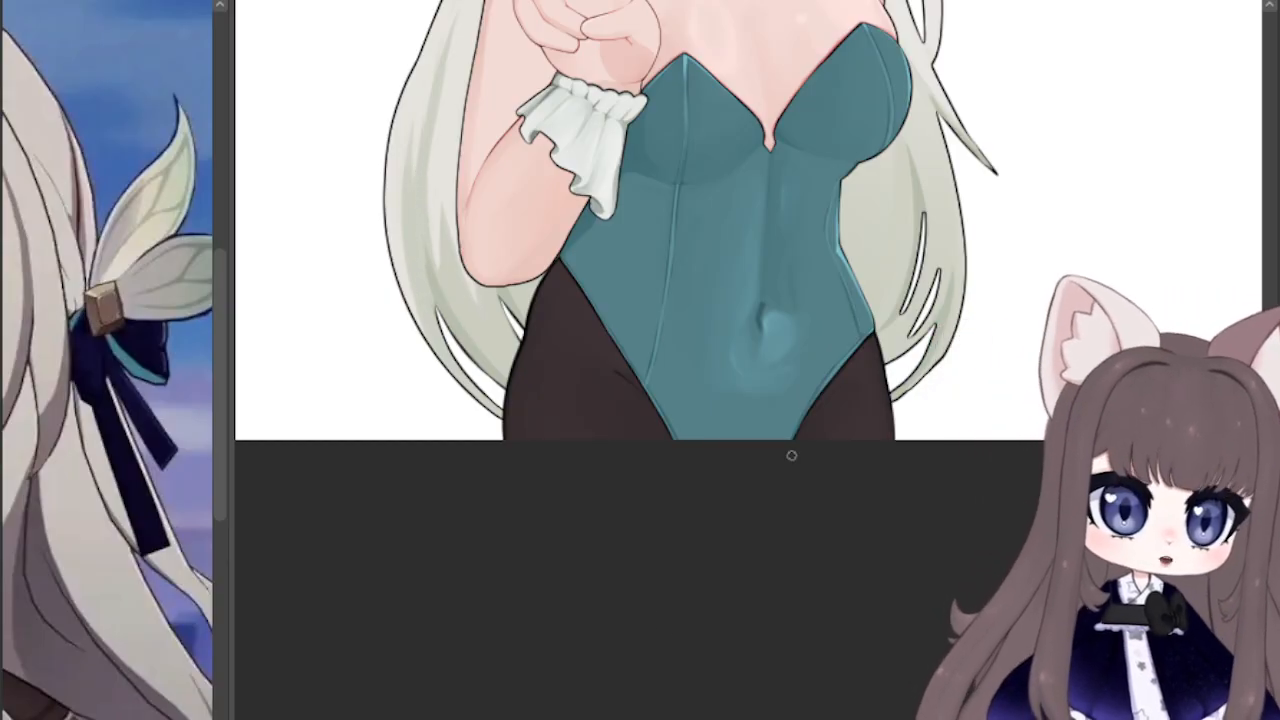
drag(680, 180, 570, 332)
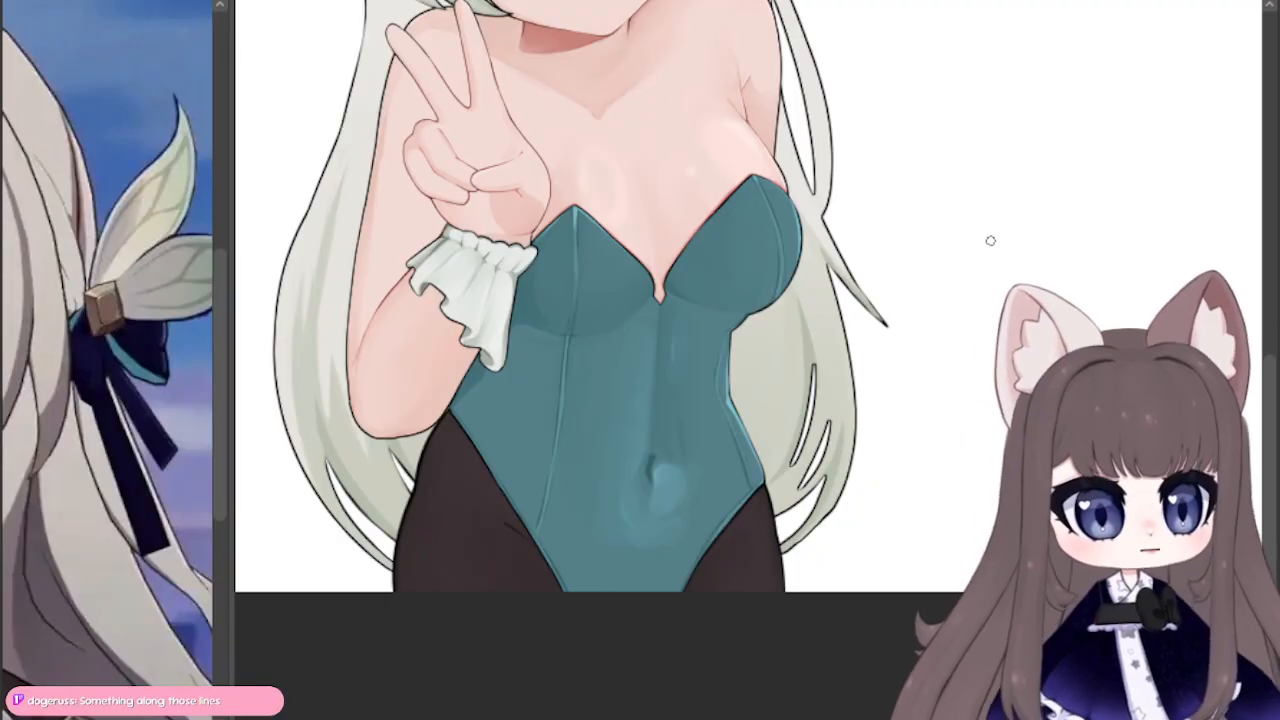
mouse_move(748, 422)
mouse_down()
mouse_move(741, 335)
mouse_move(735, 360)
mouse_up()
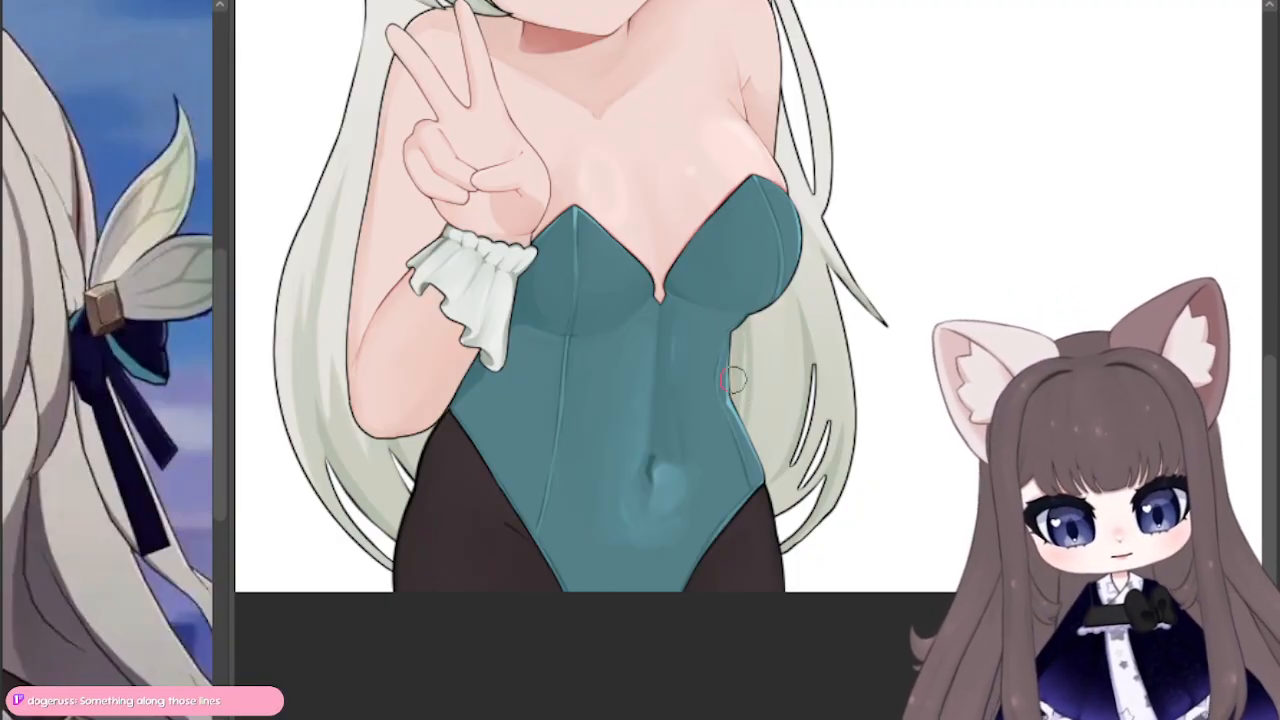
drag(733, 330, 733, 410)
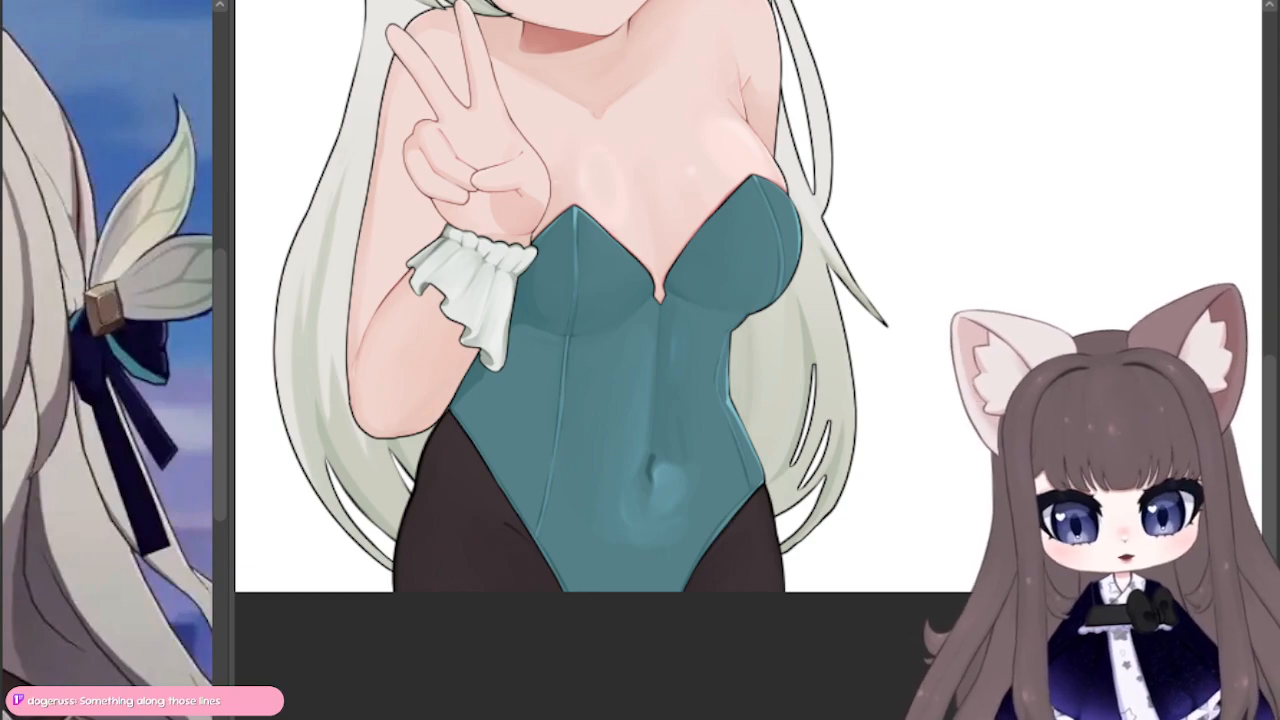
Step: Review the shaded hair against the full character, checking the head, raised hand, torso and leaf ornament up close
key(ctrl+minus)
key(ctrl+minus)
drag(816, 223, 750, 318)
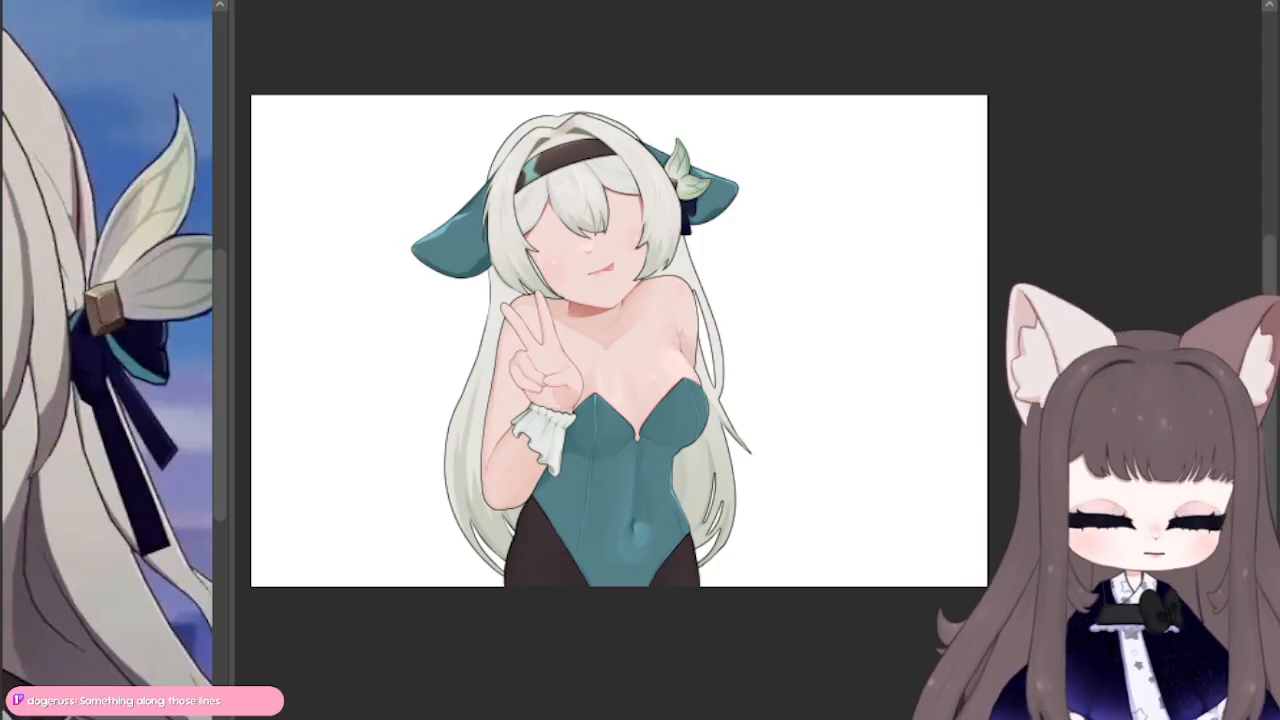
scroll(563, 89, up, 2)
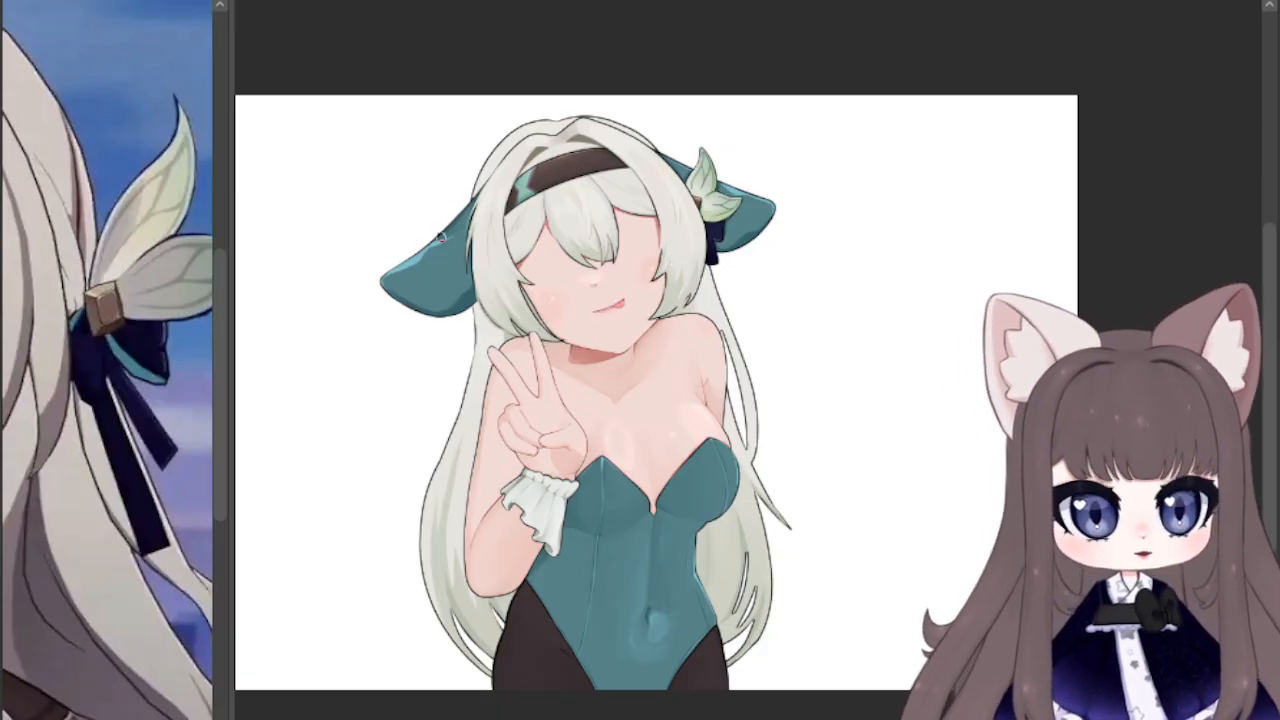
scroll(441, 236, up, 5)
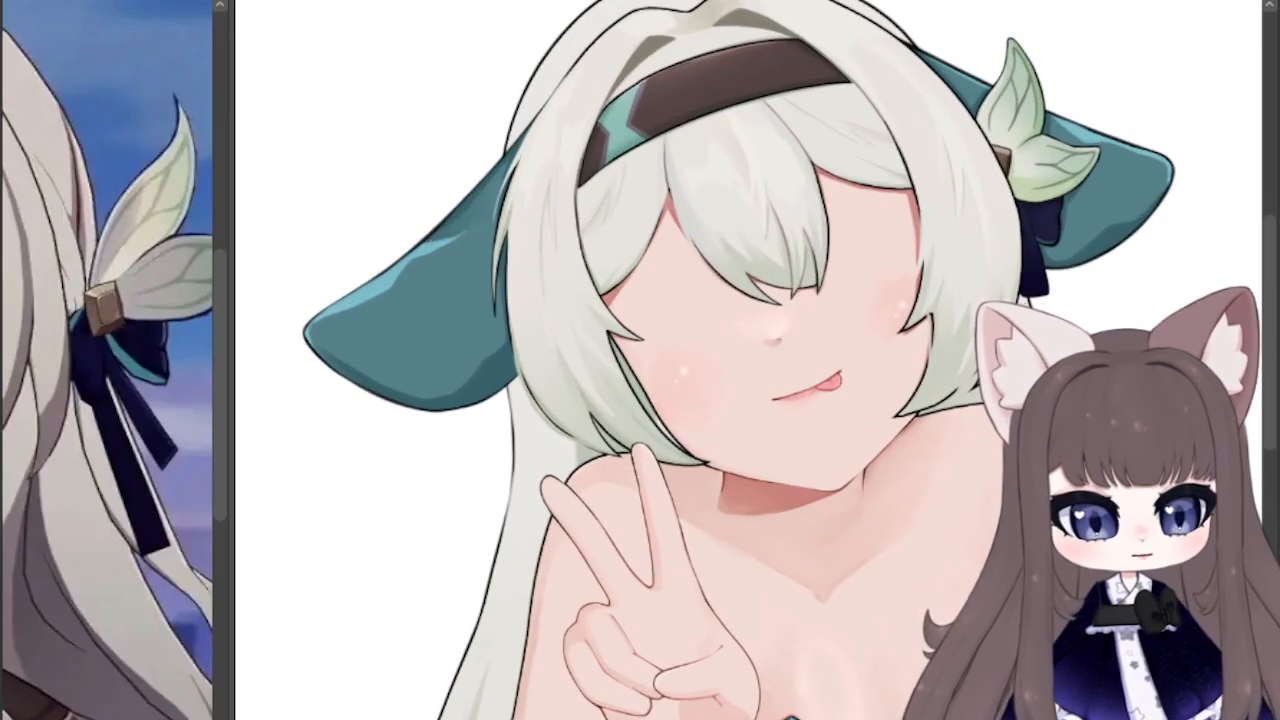
mouse_move(652, 18)
mouse_down()
mouse_move(488, 148)
mouse_move(510, 172)
mouse_up()
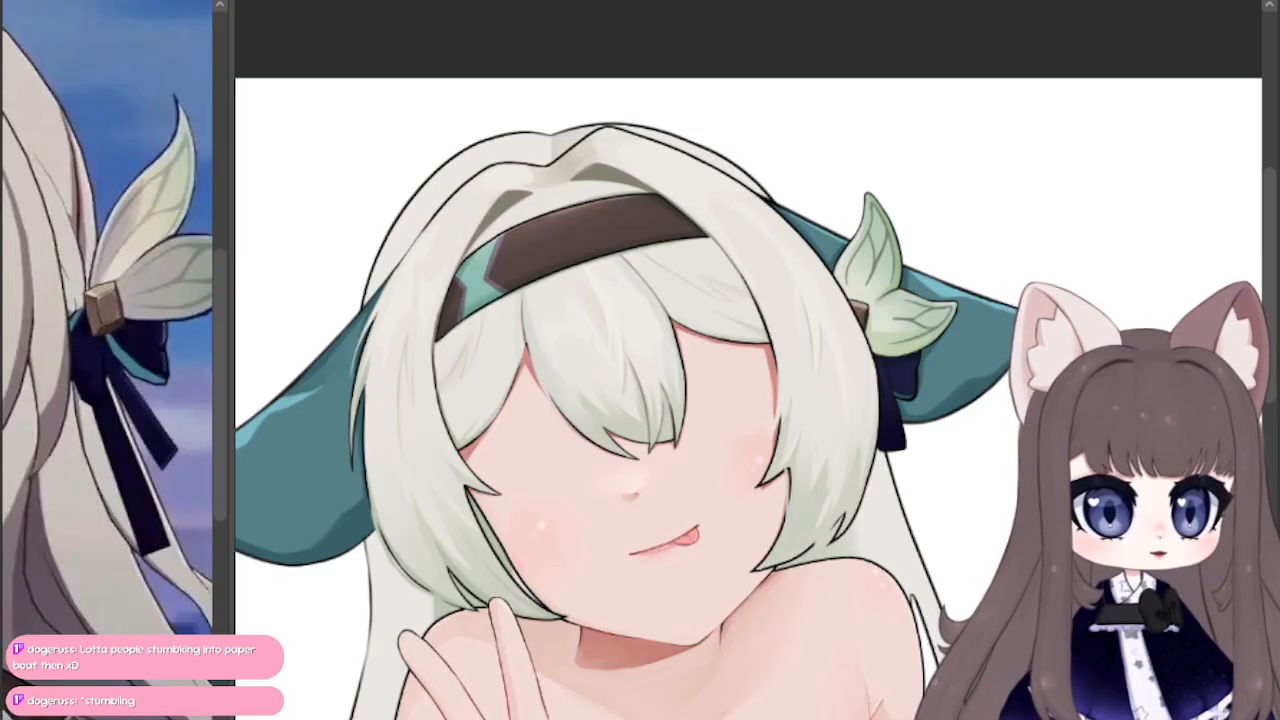
scroll(749, 360, down, 6)
scroll(749, 360, up, 3)
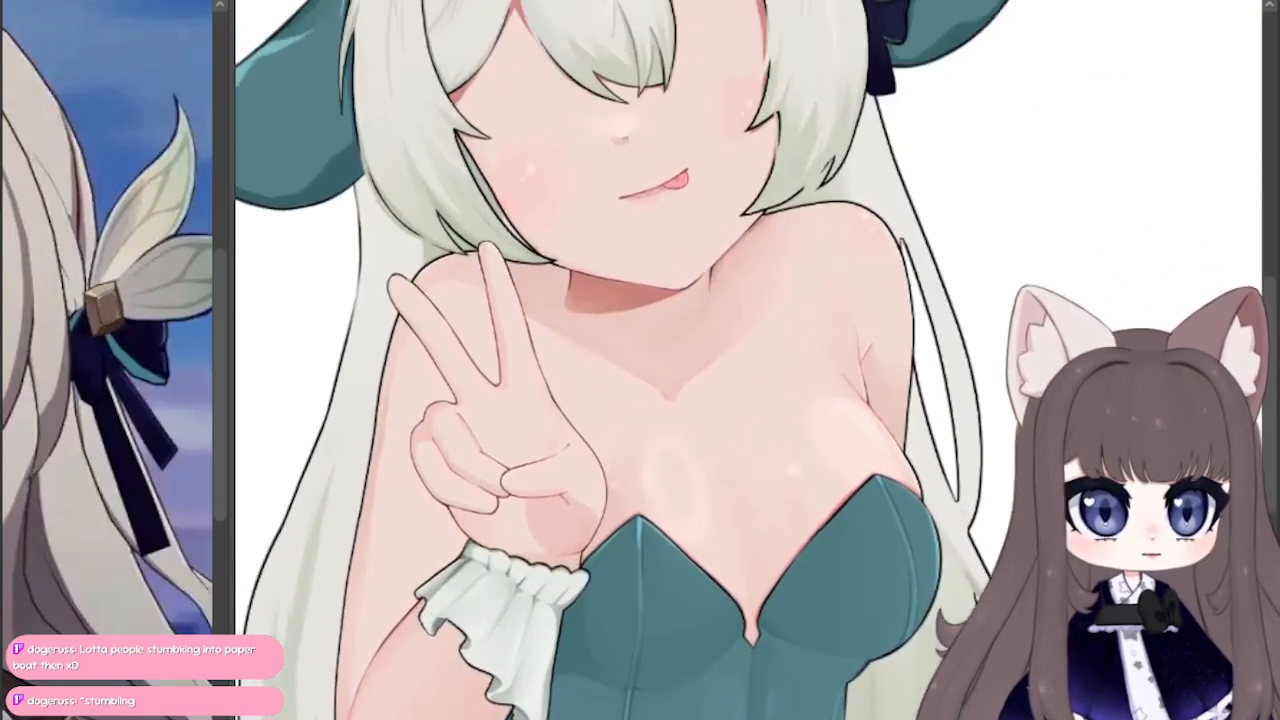
scroll(749, 360, down, 3)
scroll(749, 360, up, 3)
scroll(749, 360, down, 3)
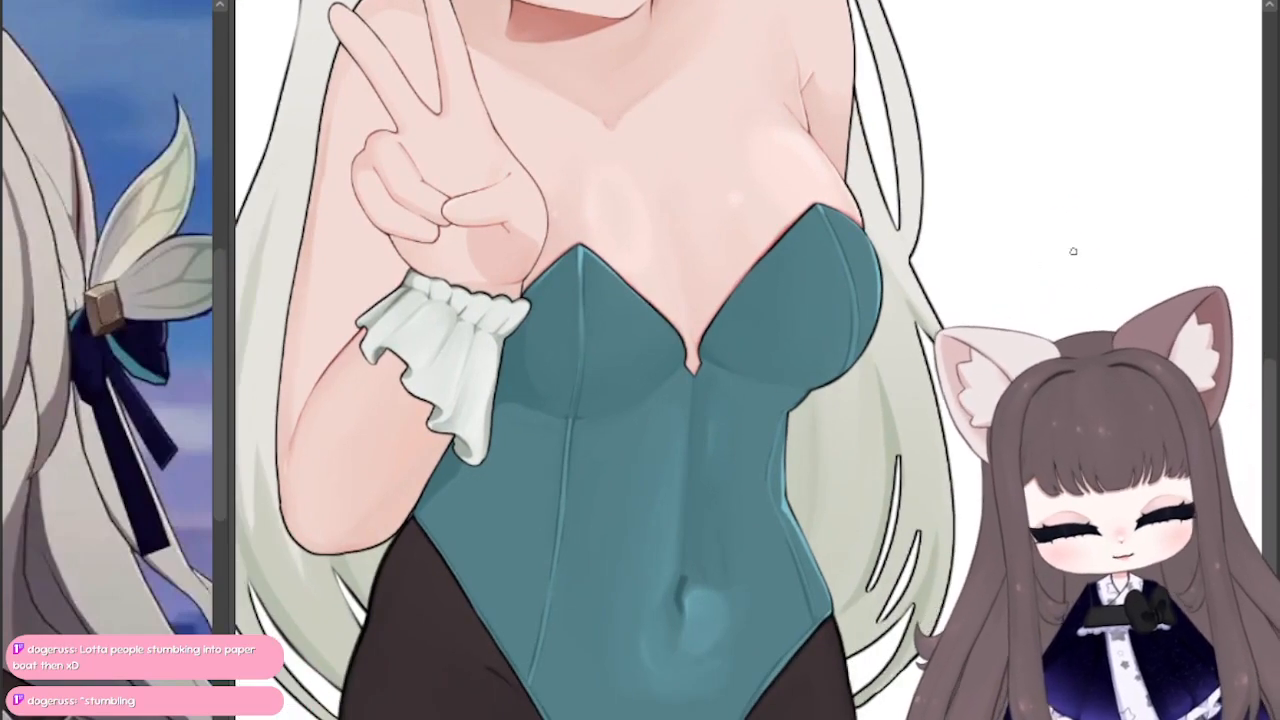
scroll(1073, 251, up, 5)
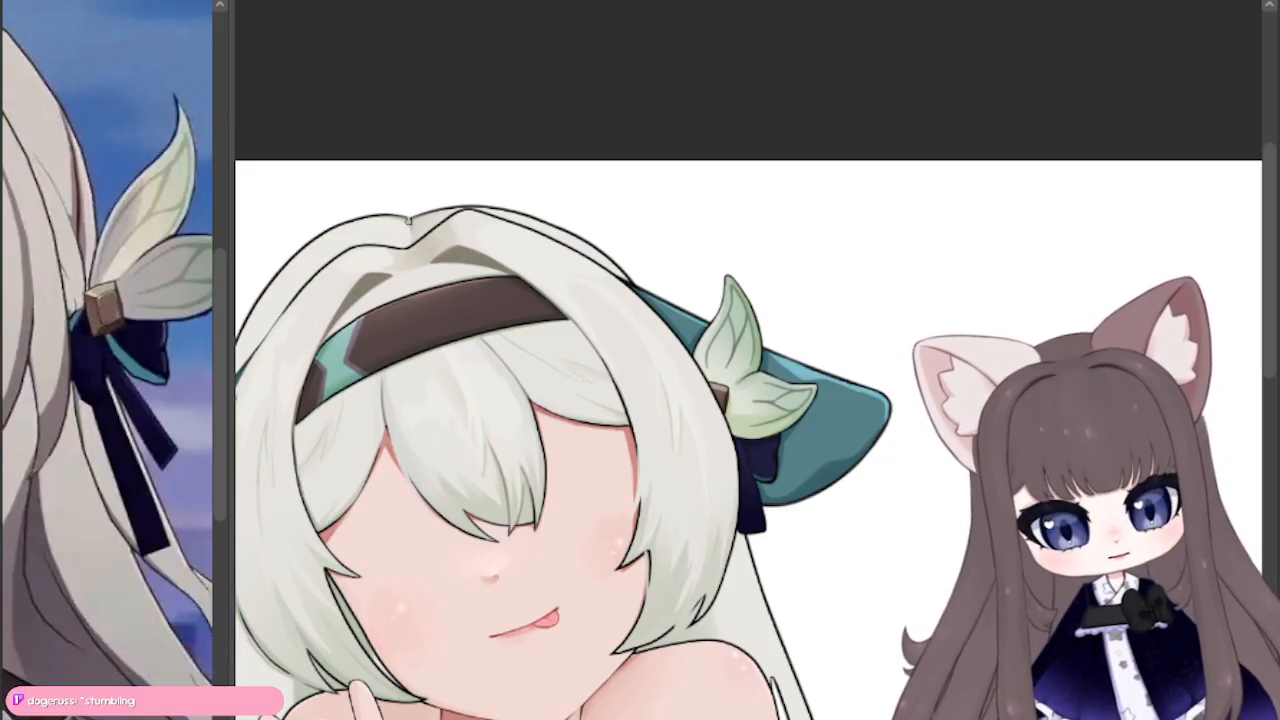
Step: Shade the loose back-hair strands beside the shoulder, the flicked lock and the outer edge of the lower hair in grey-green
drag(341, 715, 600, 355)
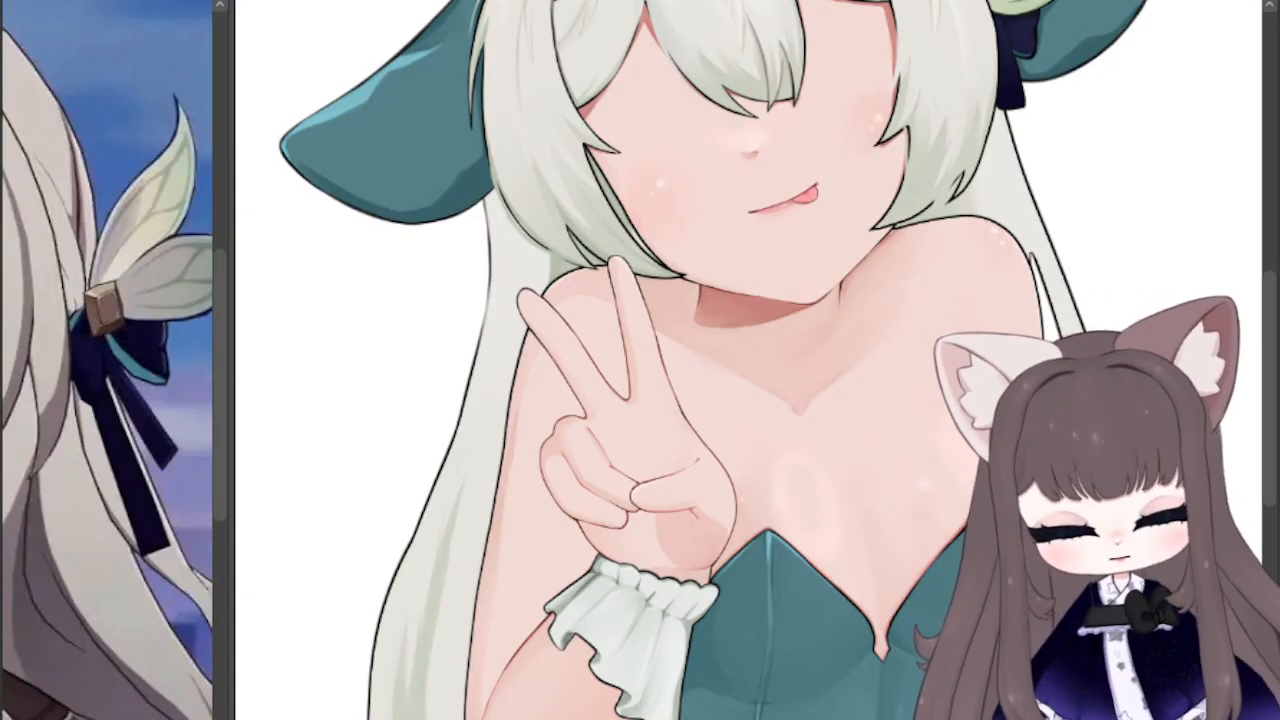
drag(486, 206, 628, 146)
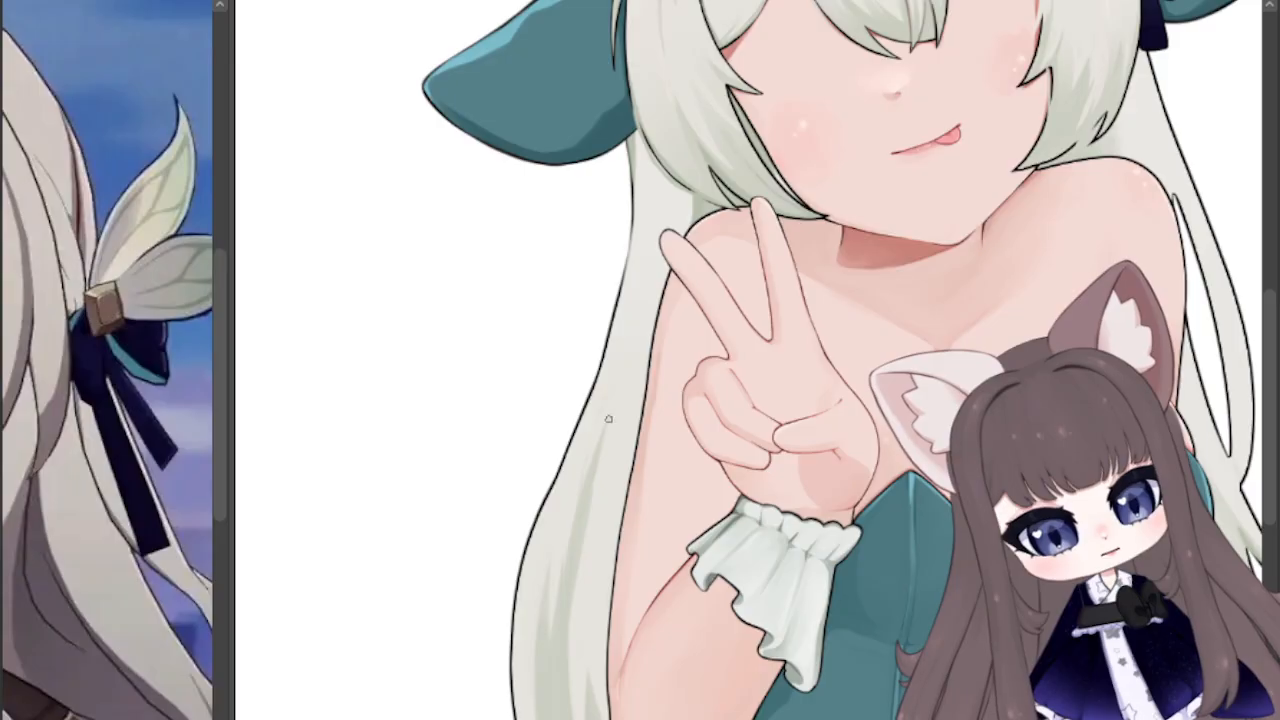
drag(1184, 190, 384, 275)
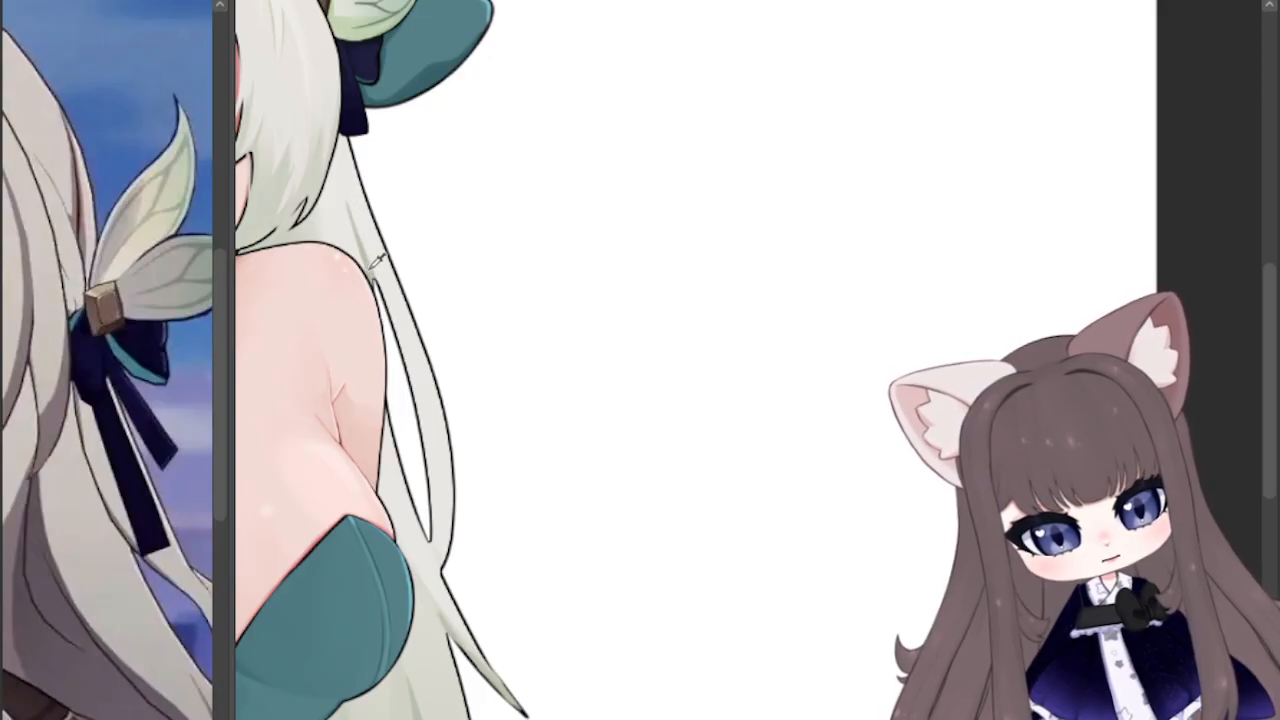
scroll(866, 310, down, 5)
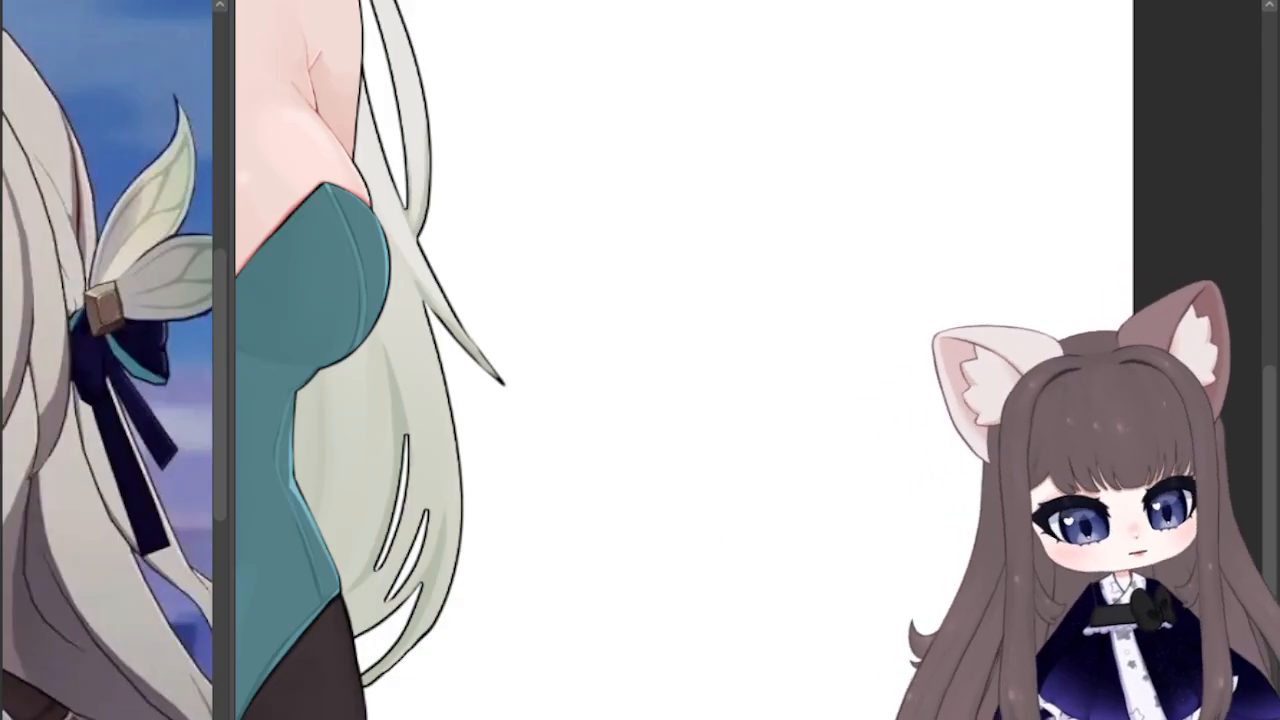
drag(520, 300, 605, 457)
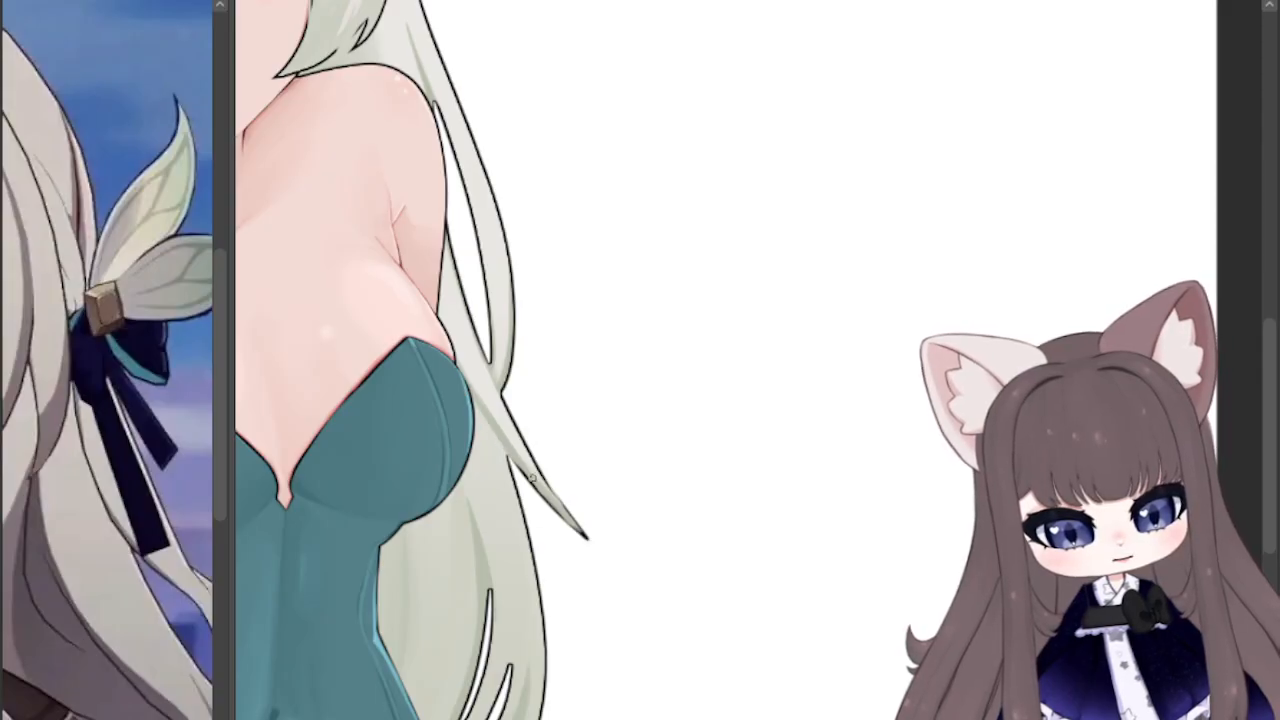
drag(560, 540, 563, 337)
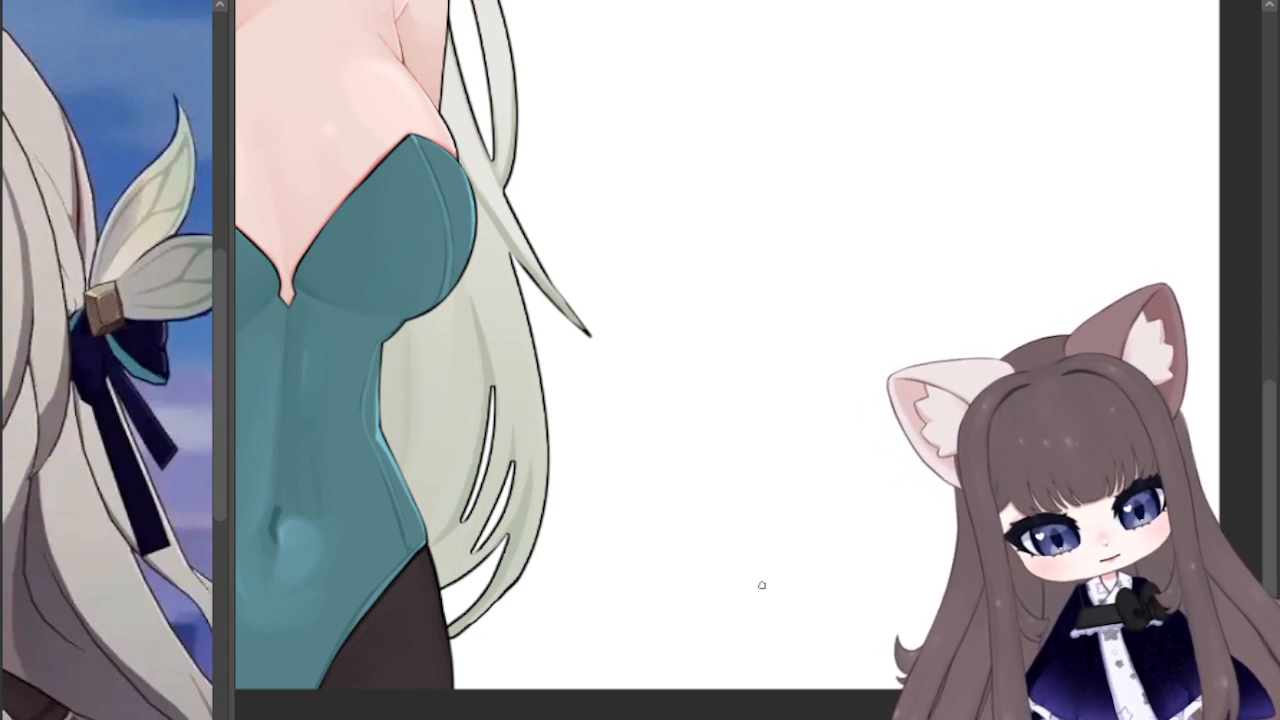
Step: Paint a long grey-green shadow streak down the back hair beside the raised arm, softening its upper end
mouse_move(520, 300)
mouse_down()
mouse_move(912, 520)
mouse_move(980, 477)
mouse_move(1062, 453)
mouse_up()
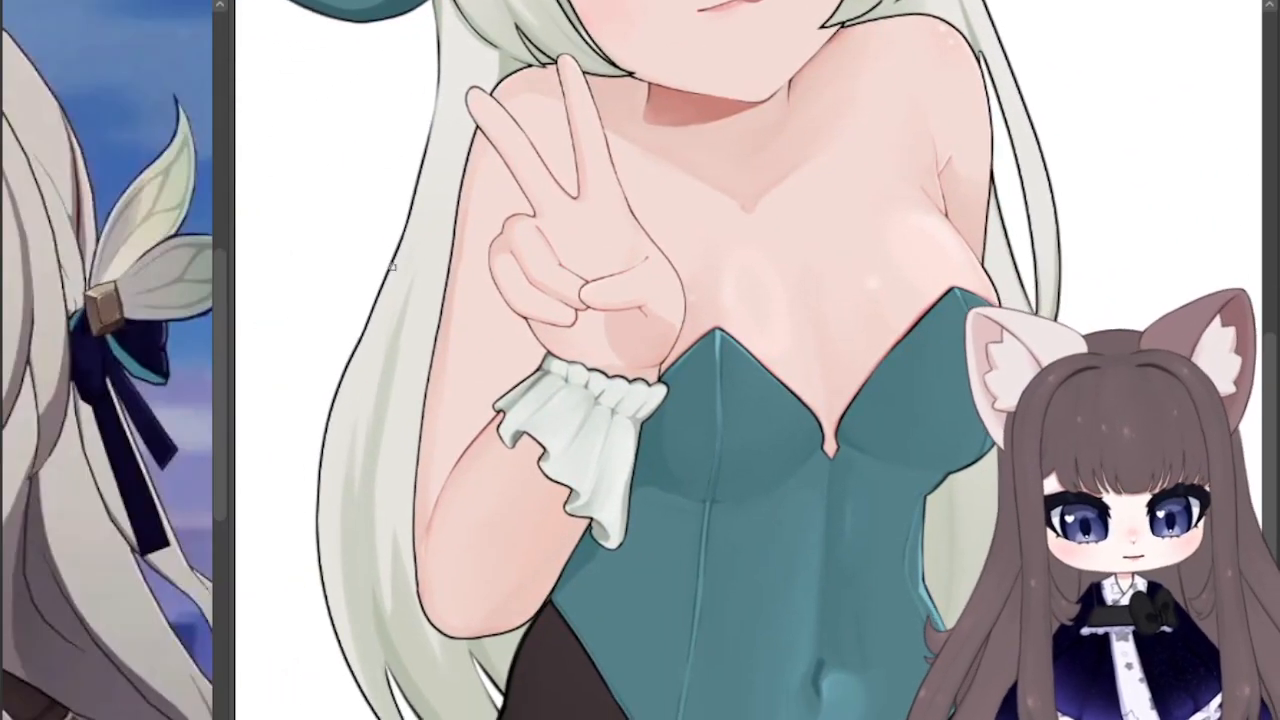
drag(368, 330, 455, 137)
drag(381, 297, 425, 178)
mouse_move(399, 253)
mouse_down()
mouse_move(434, 168)
mouse_move(405, 235)
mouse_up()
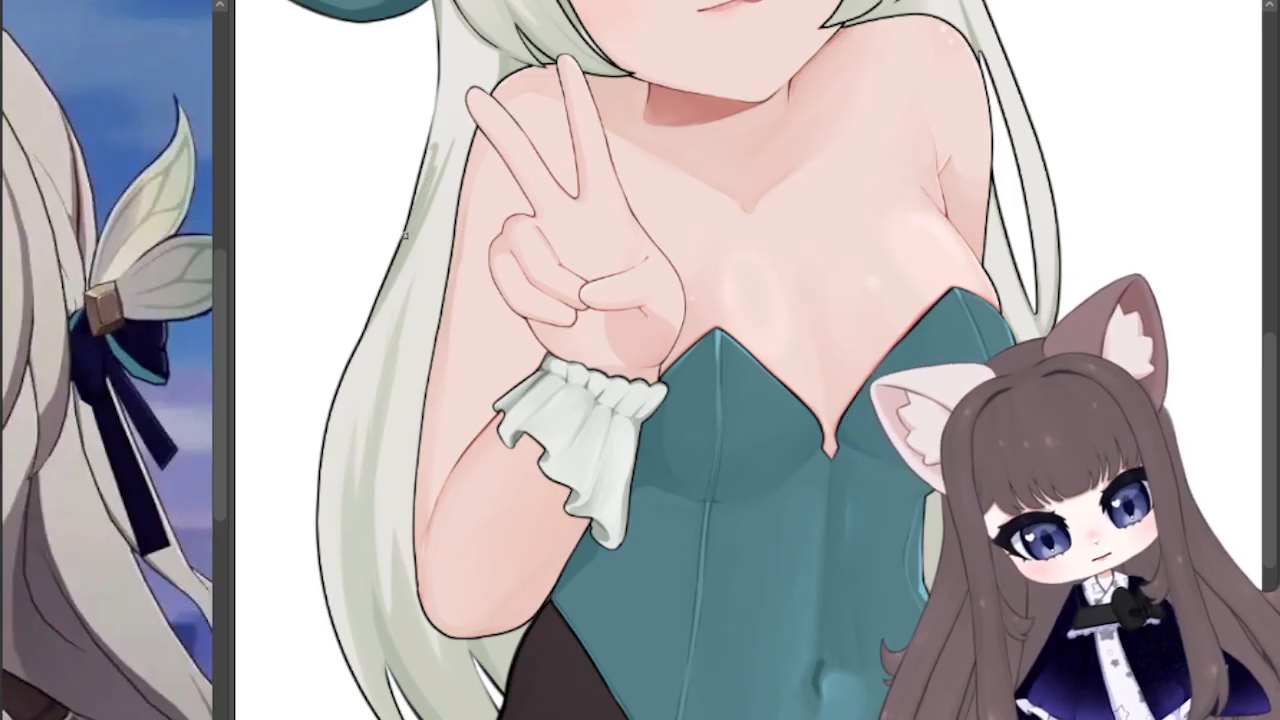
mouse_move(440, 148)
mouse_down()
mouse_move(426, 169)
mouse_move(446, 123)
mouse_up()
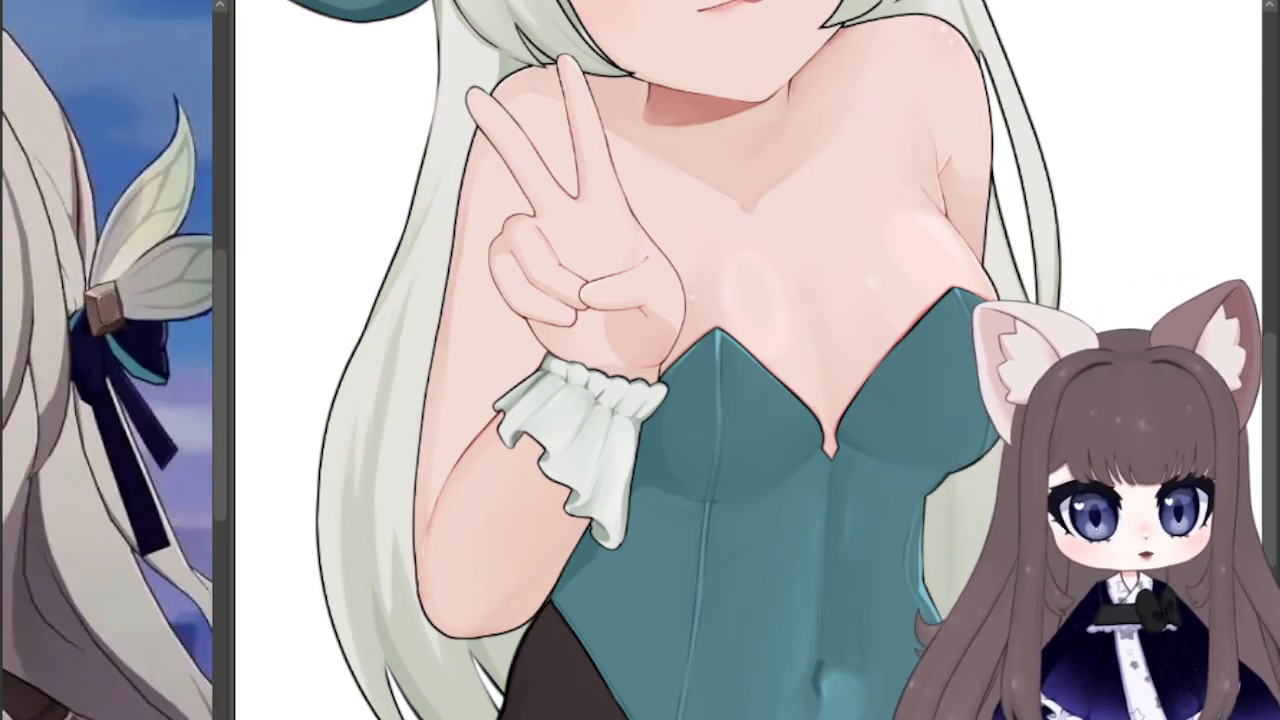
scroll(1158, 238, up, 3)
scroll(447, 316, down, 4)
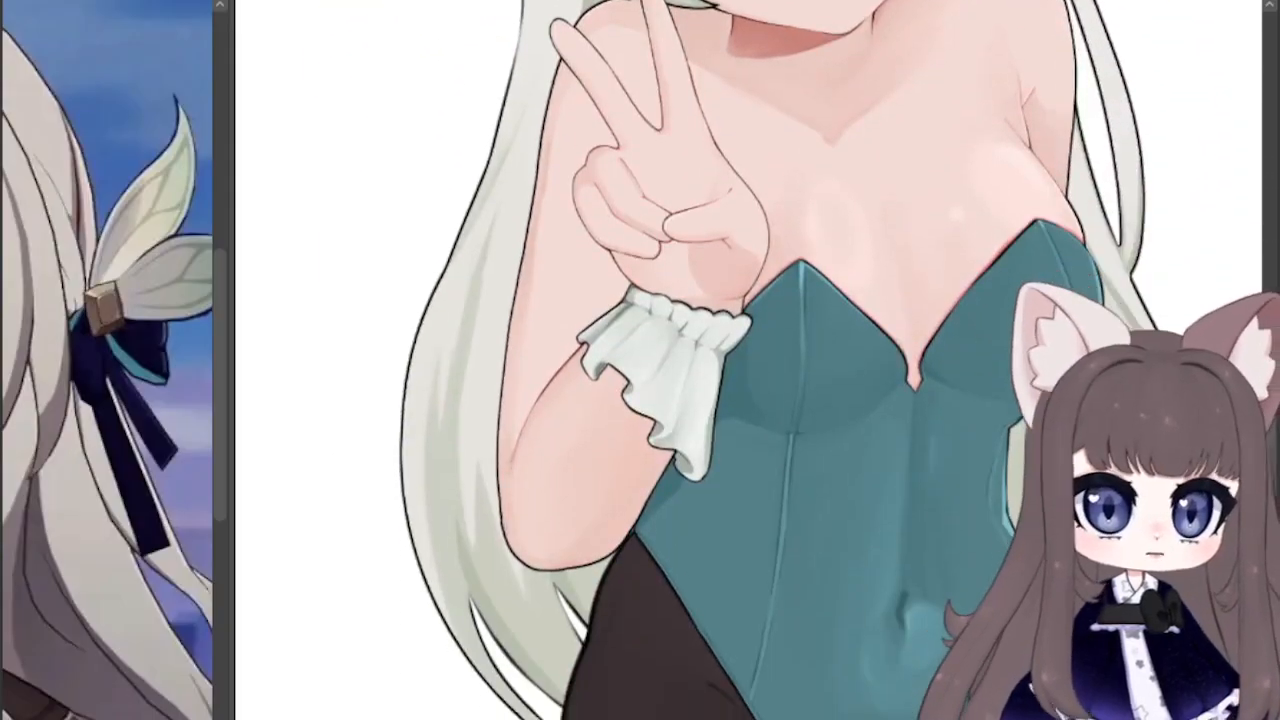
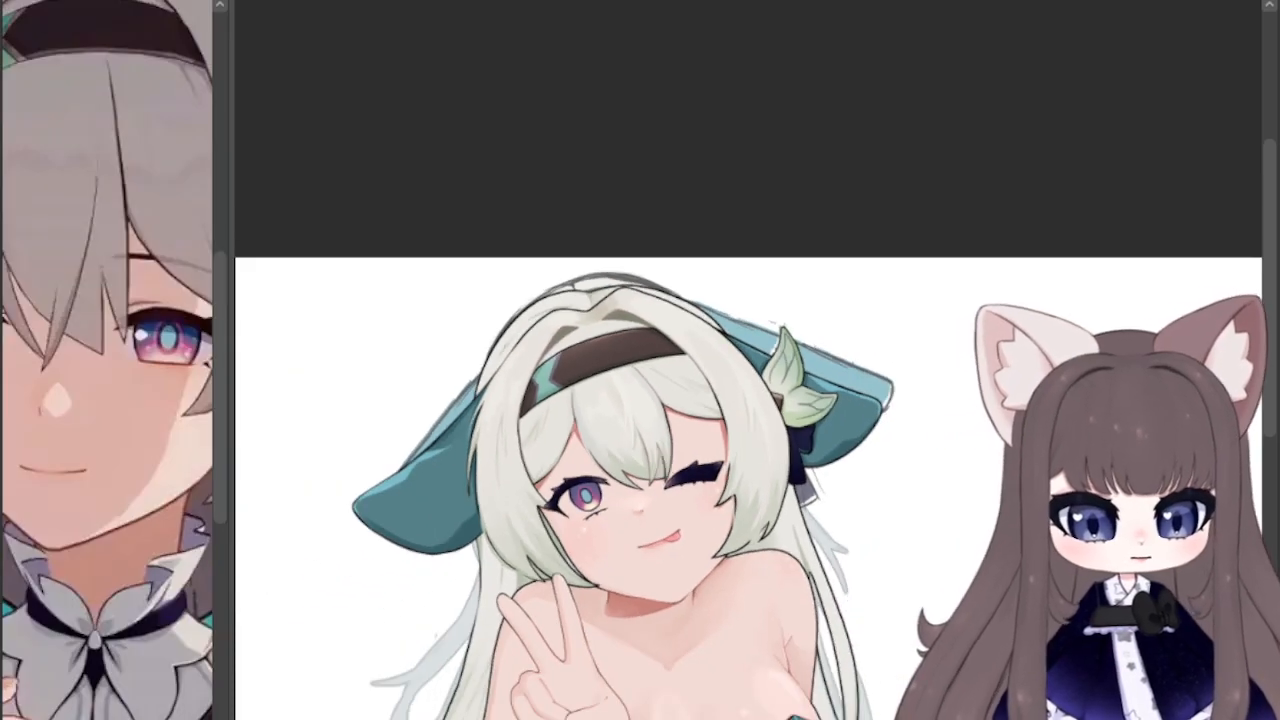
Step: Review the full character at several magnifications, comparing the head, raised hand, bodysuit and loose back hair
drag(881, 565, 766, 426)
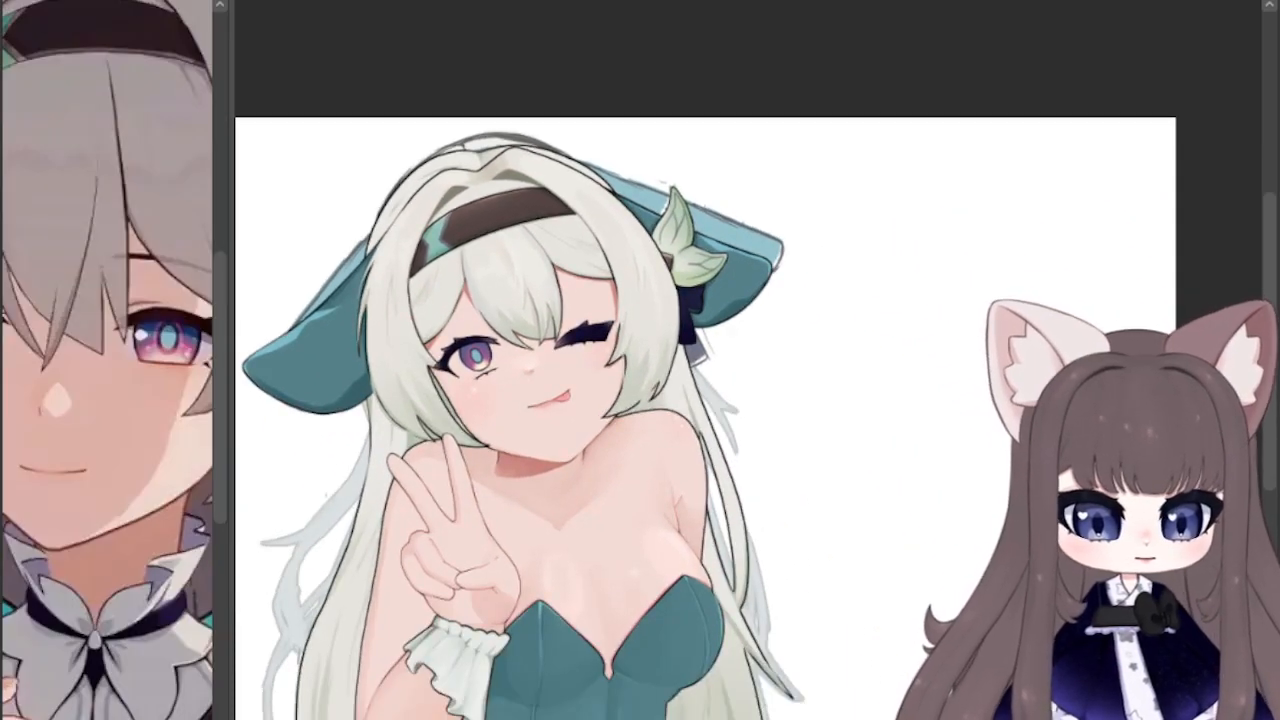
scroll(766, 426, up, 2)
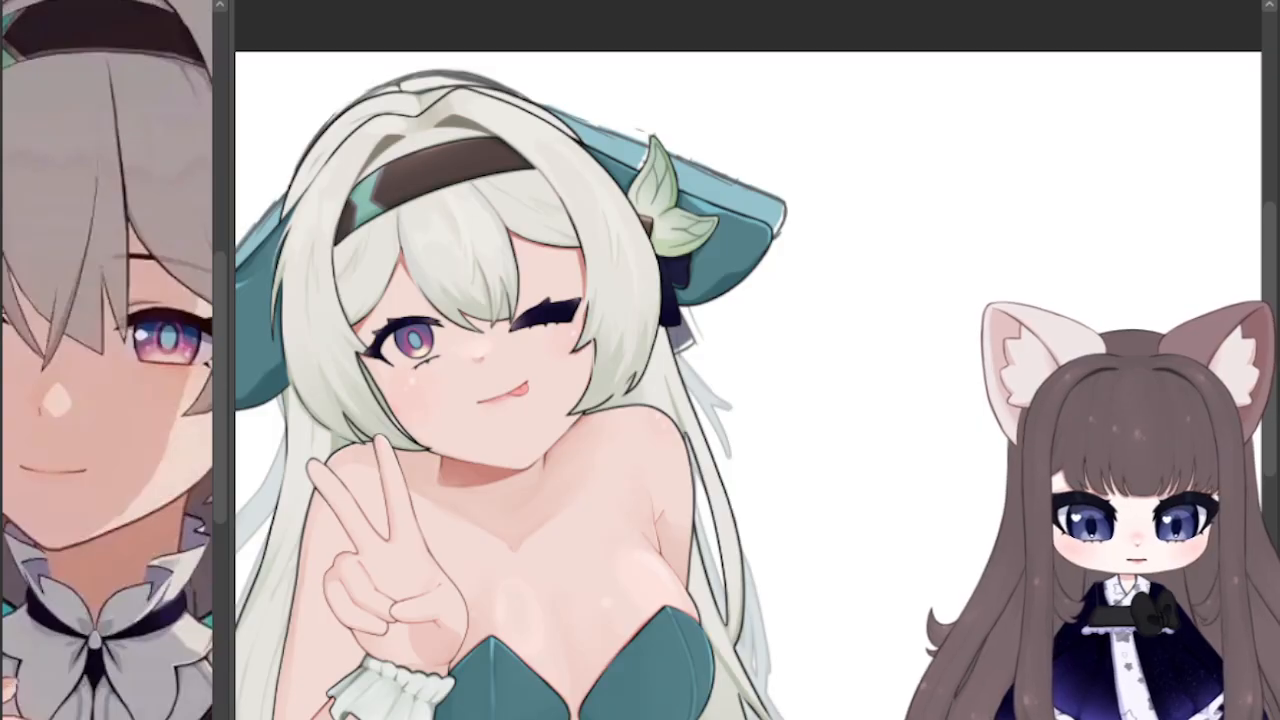
scroll(541, 345, up, 1)
scroll(438, 350, down, 2)
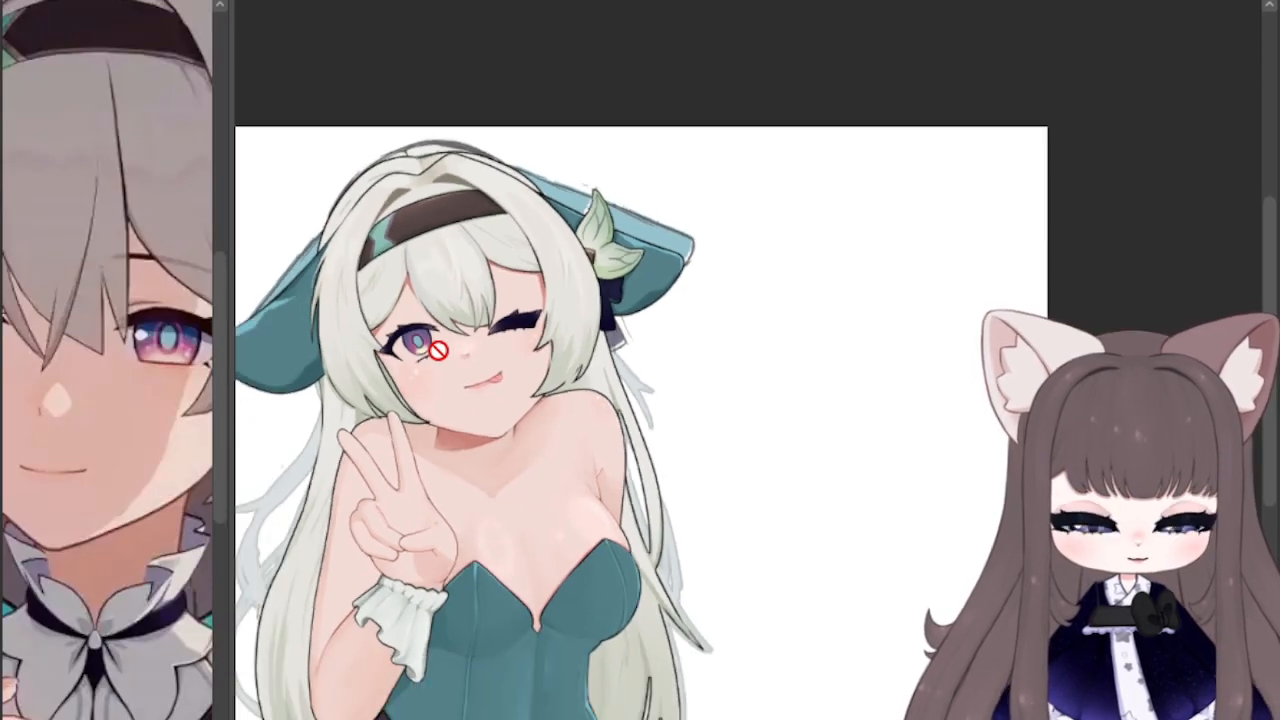
scroll(438, 350, down, 1)
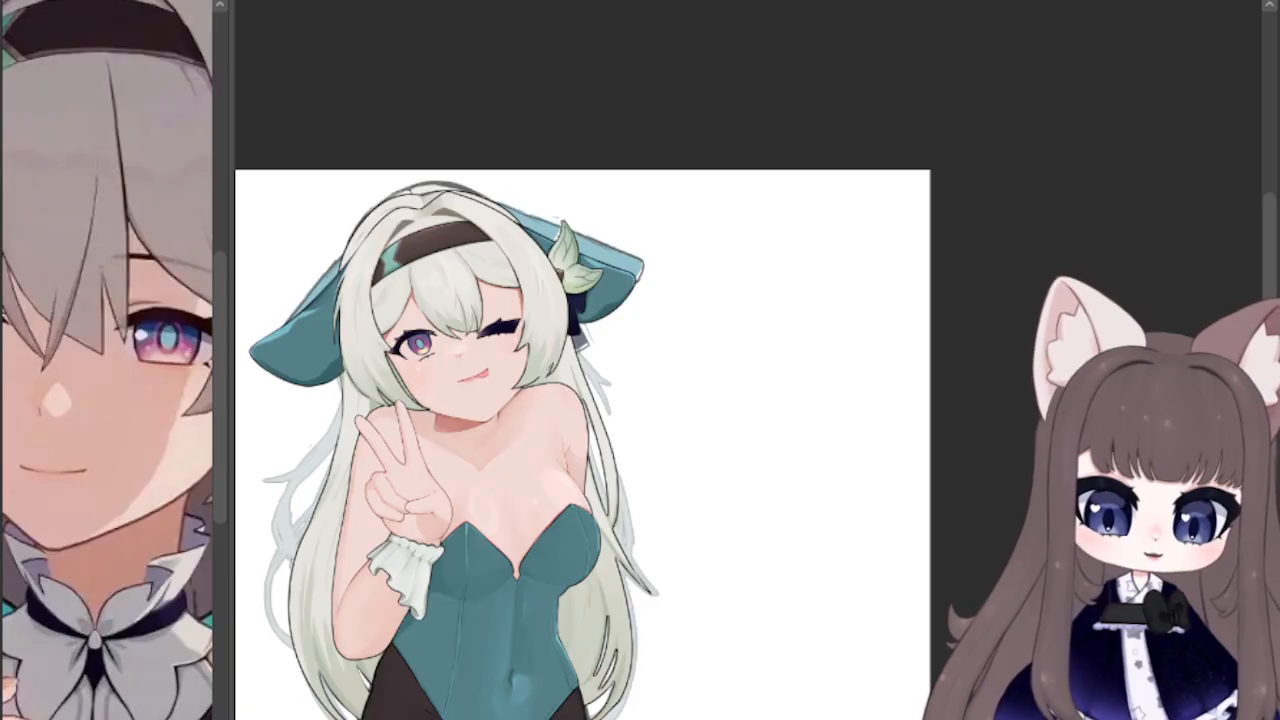
drag(497, 436, 572, 378)
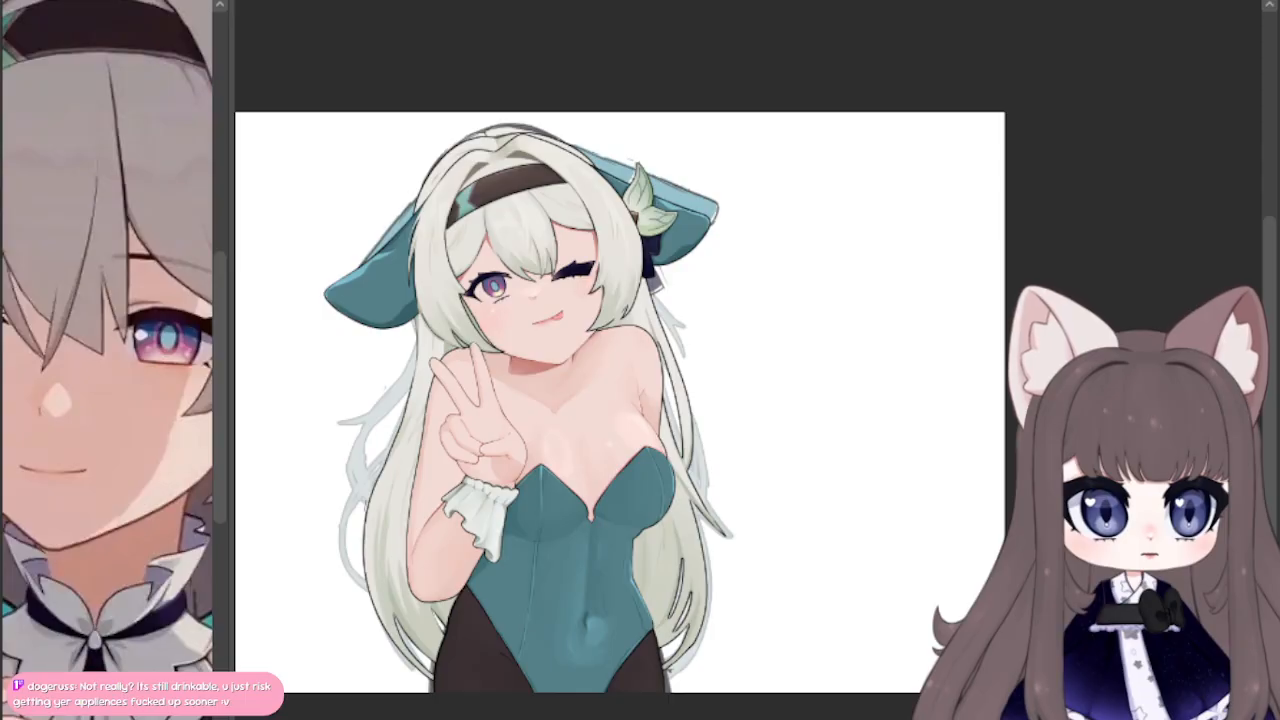
key(ctrl+plus)
key(ctrl+plus)
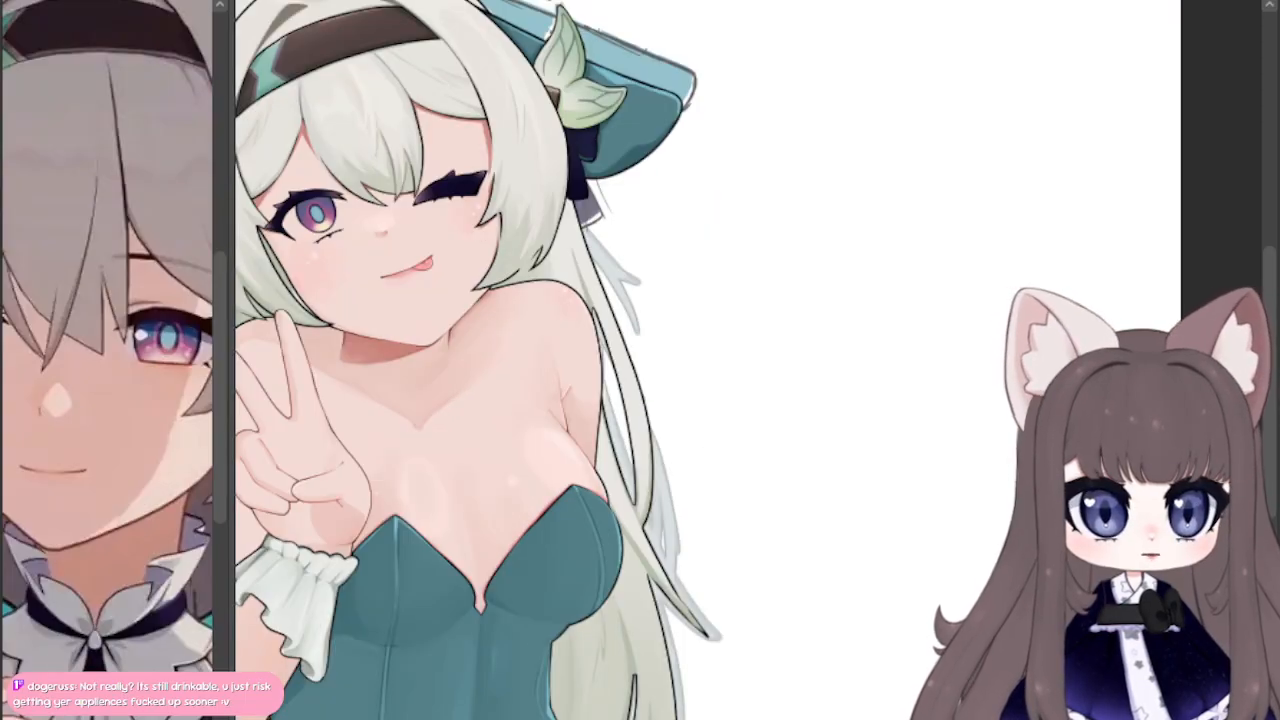
drag(640, 360, 952, 432)
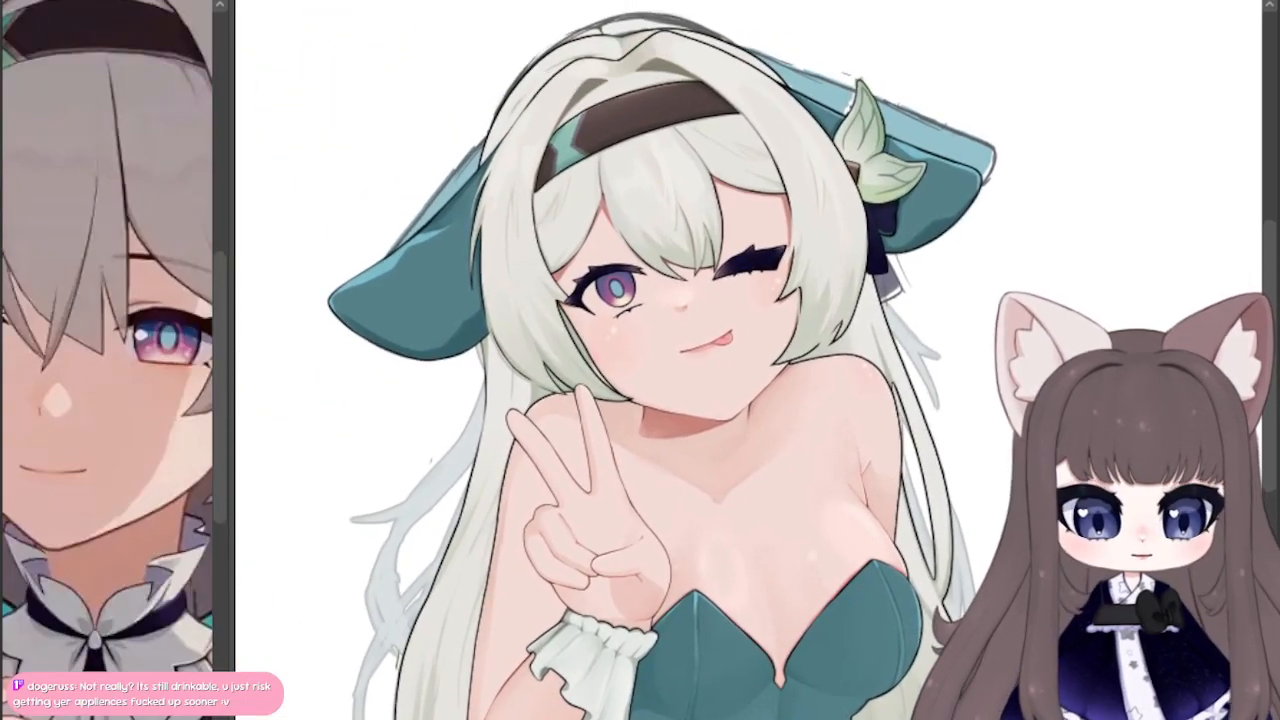
Step: Paint the white of the open eye solid white around the iris, out to its inner corner
key(ctrl+plus)
key(ctrl+plus)
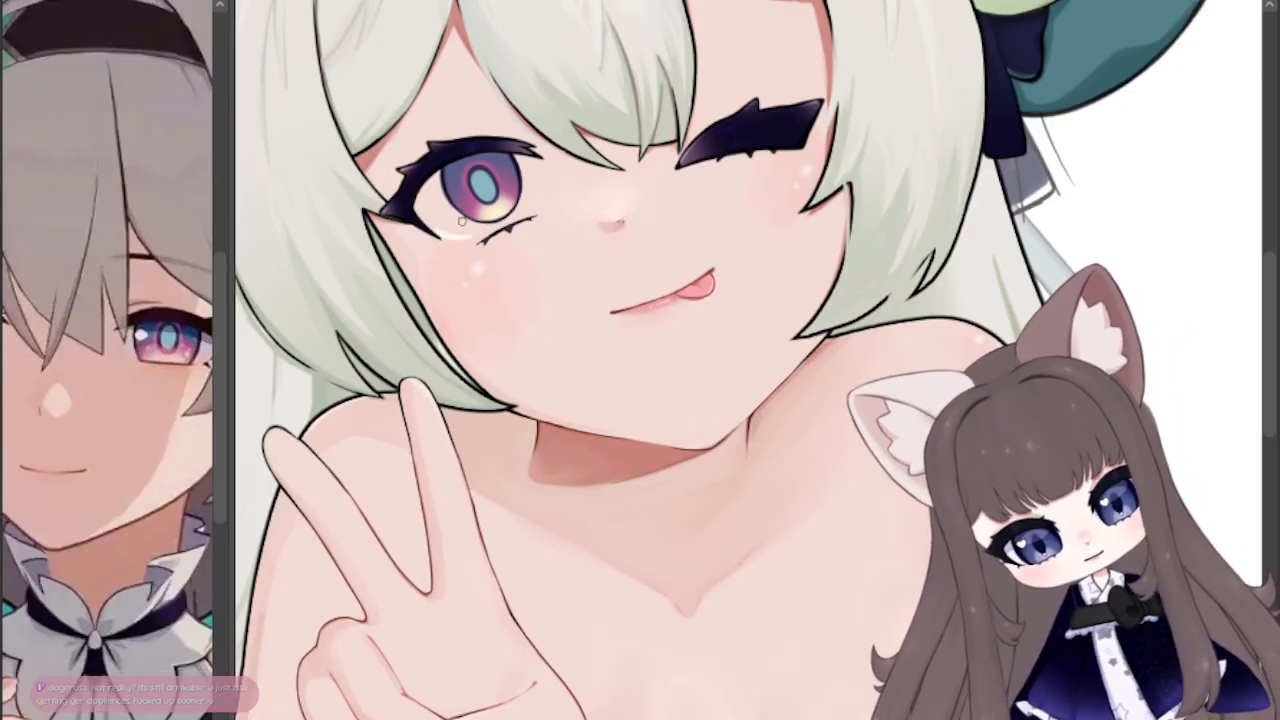
key(ctrl+z)
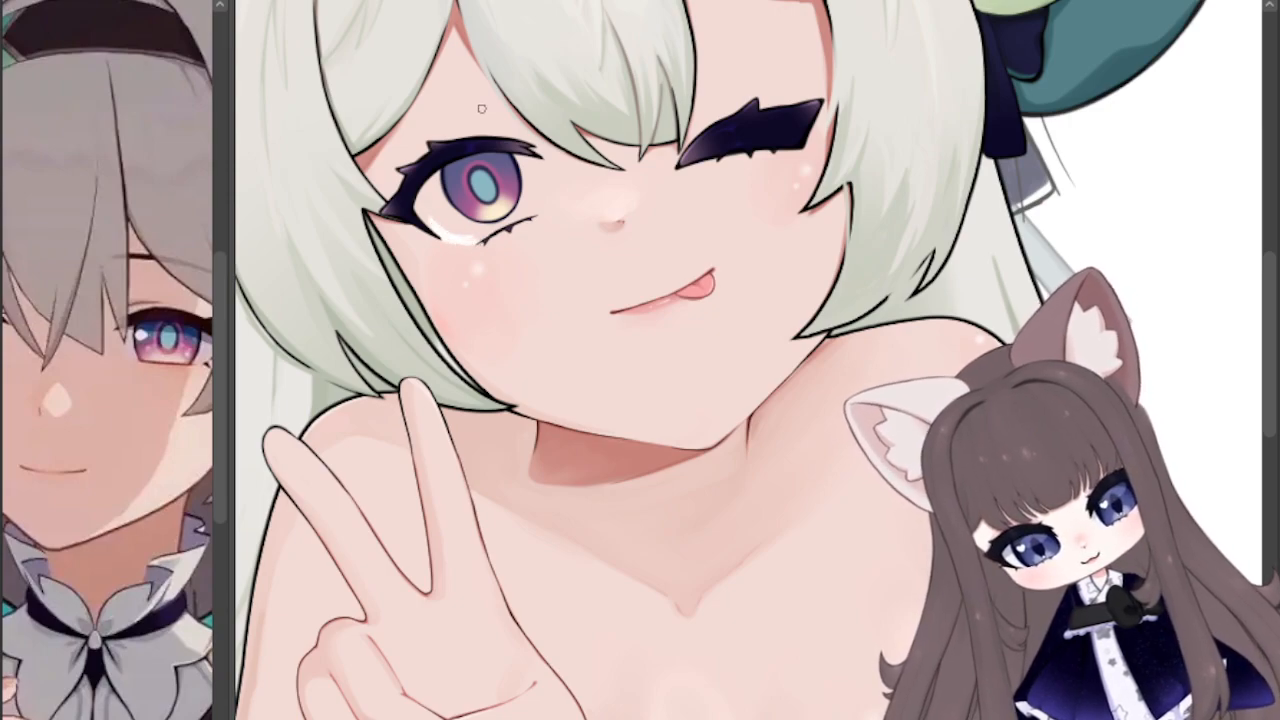
drag(534, 212, 536, 158)
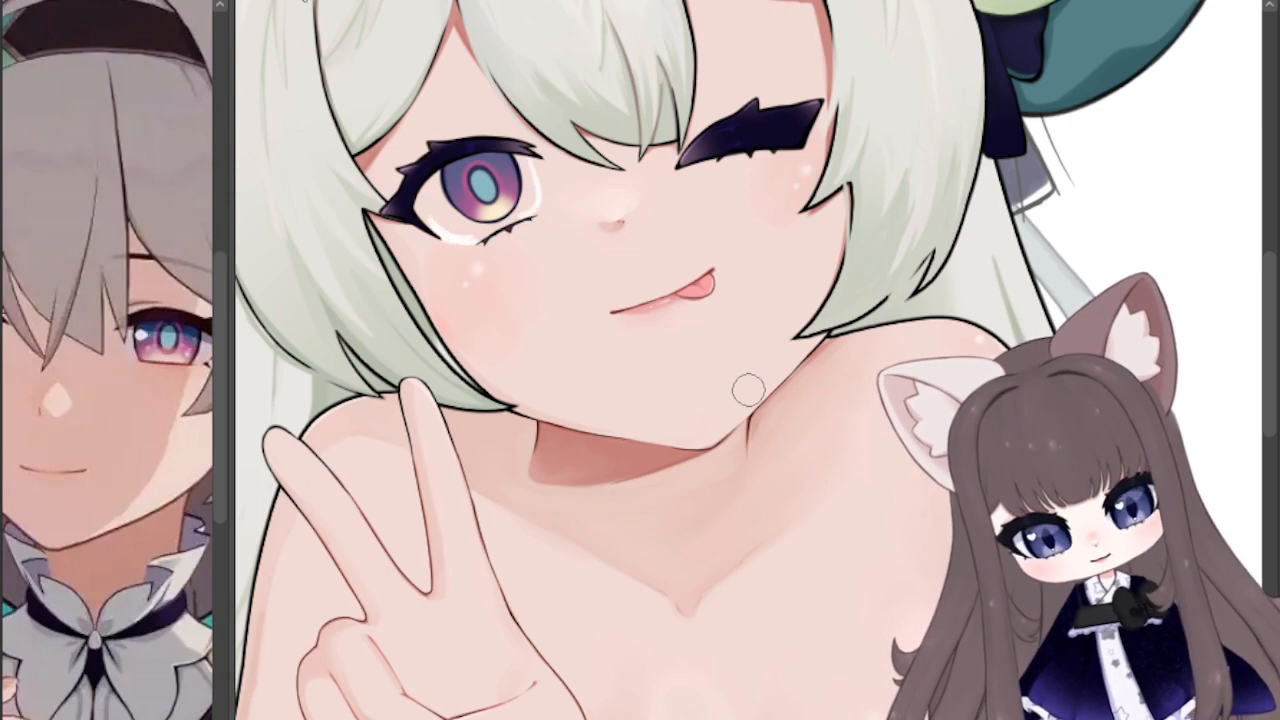
mouse_move(449, 227)
mouse_down()
mouse_move(534, 207)
mouse_move(531, 168)
mouse_move(523, 196)
mouse_move(472, 229)
mouse_move(420, 183)
mouse_move(438, 218)
mouse_move(449, 161)
mouse_up()
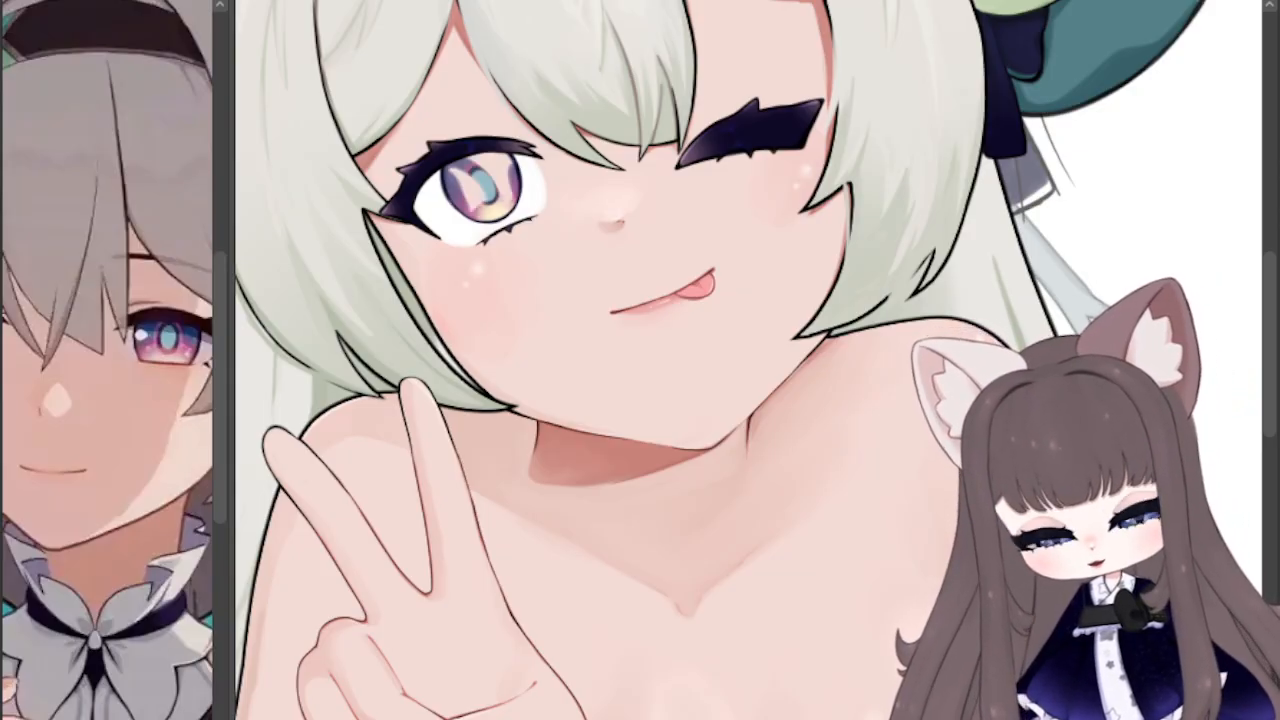
mouse_move(474, 165)
mouse_down()
mouse_move(452, 205)
mouse_move(464, 165)
mouse_move(478, 185)
mouse_move(512, 178)
mouse_move(475, 160)
mouse_up()
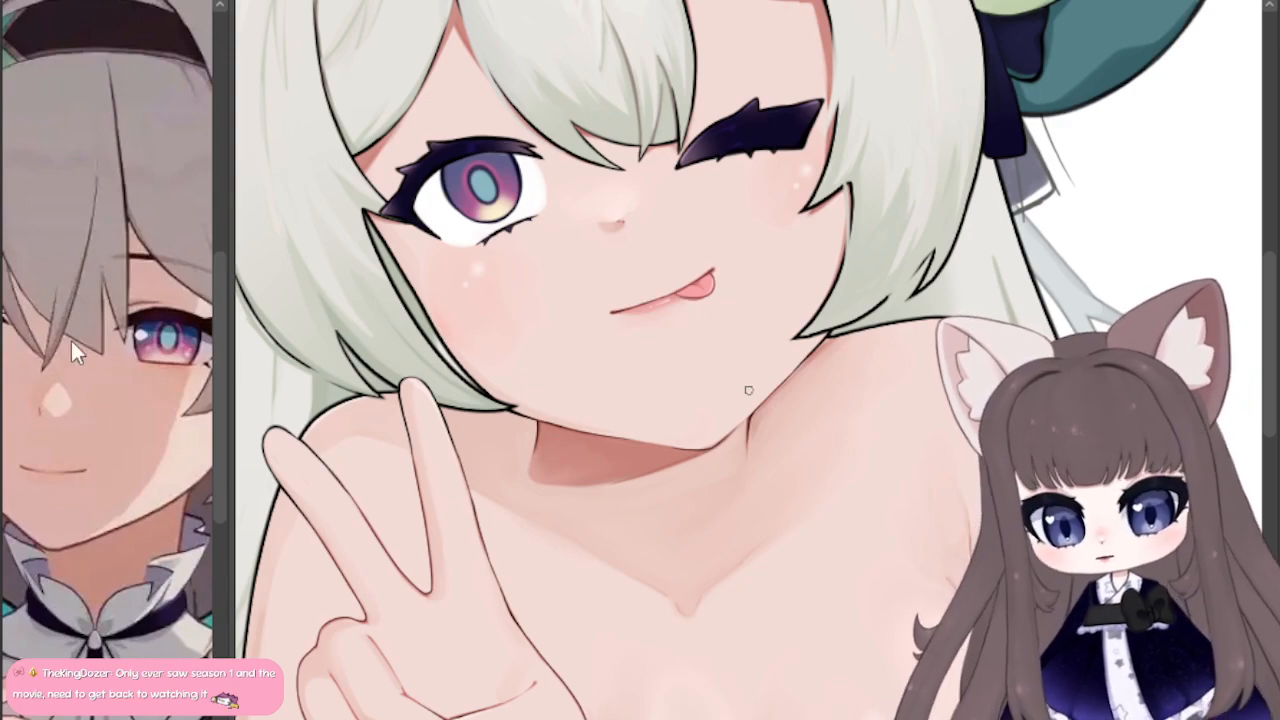
Step: Shade the eye white beneath the upper lashes in soft blue-grey and add violet-pink highlights to the iris
mouse_move(960, 400)
mouse_down()
mouse_move(730, 185)
mouse_move(870, 217)
mouse_up()
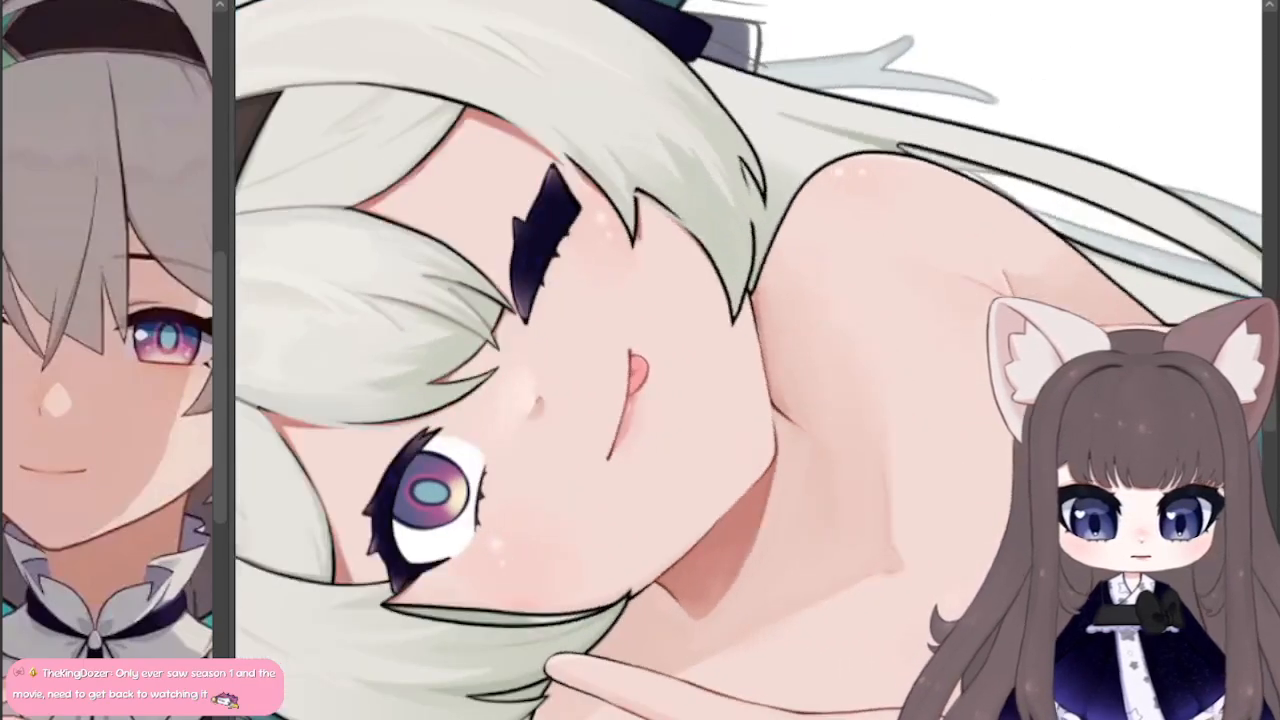
drag(422, 561, 455, 438)
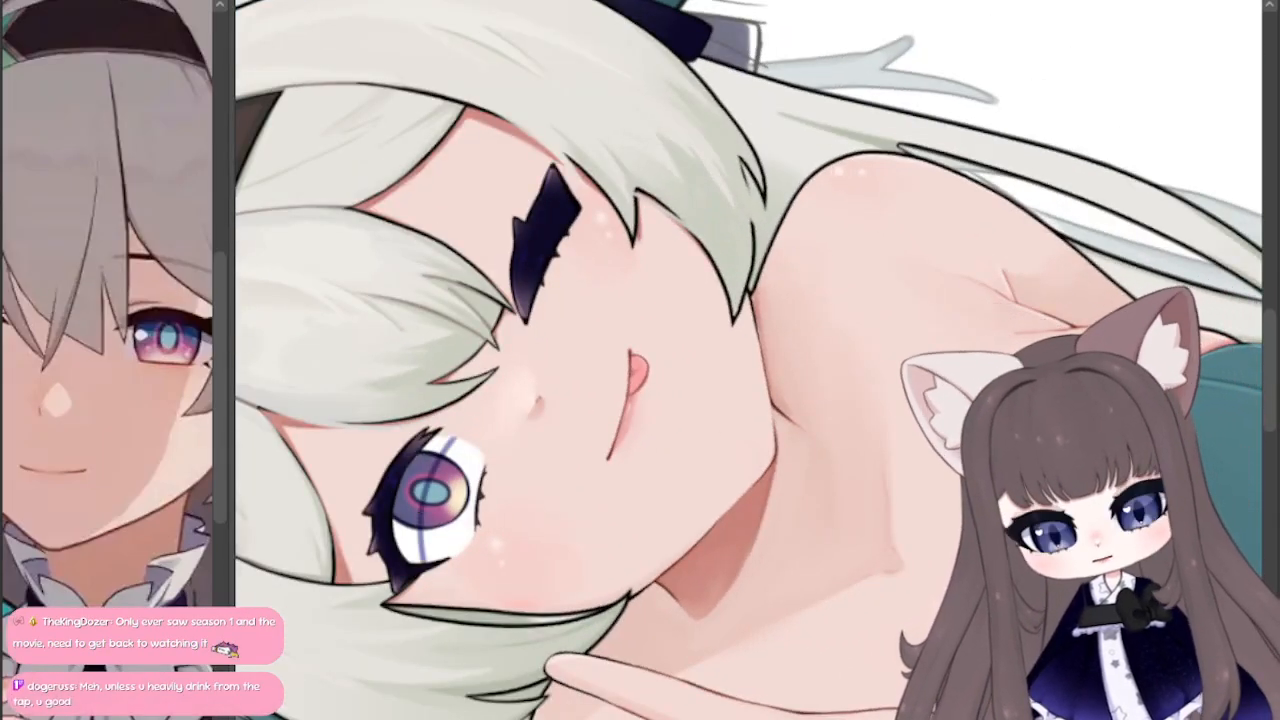
key(ctrl+z)
mouse_move(414, 572)
mouse_down()
mouse_move(413, 508)
mouse_move(448, 440)
mouse_move(425, 520)
mouse_up()
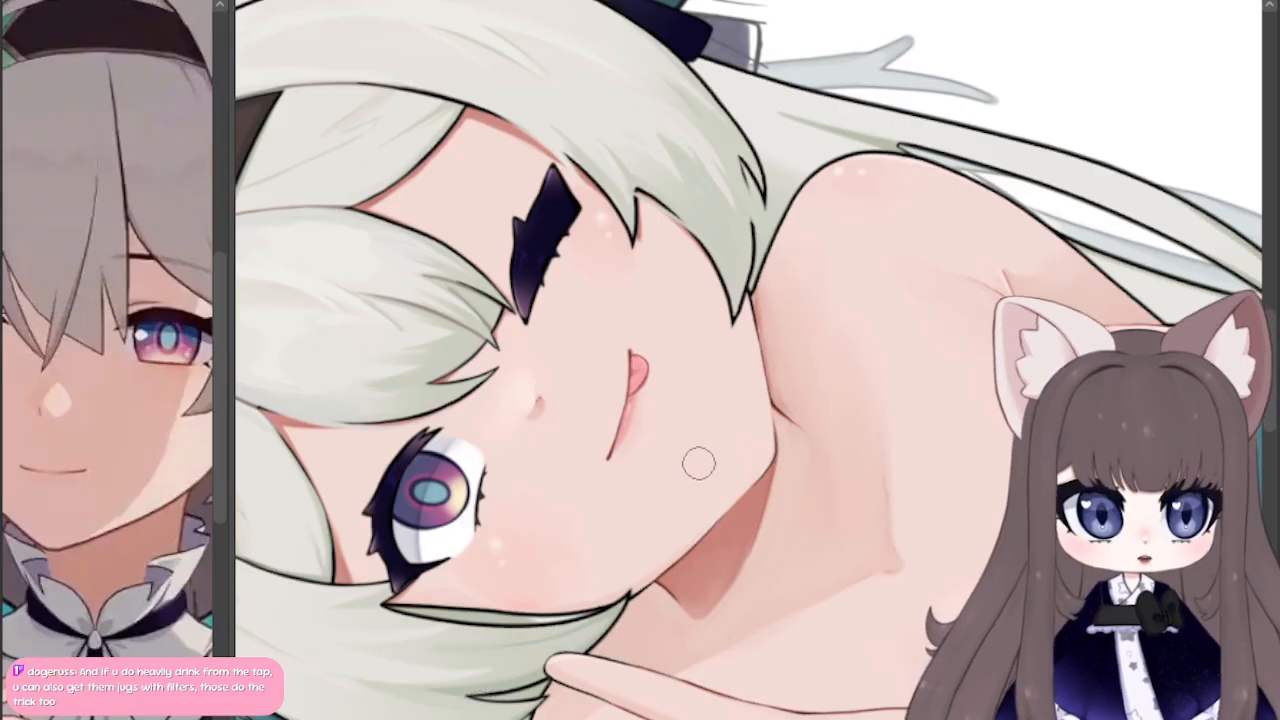
scroll(669, 460, up, 3)
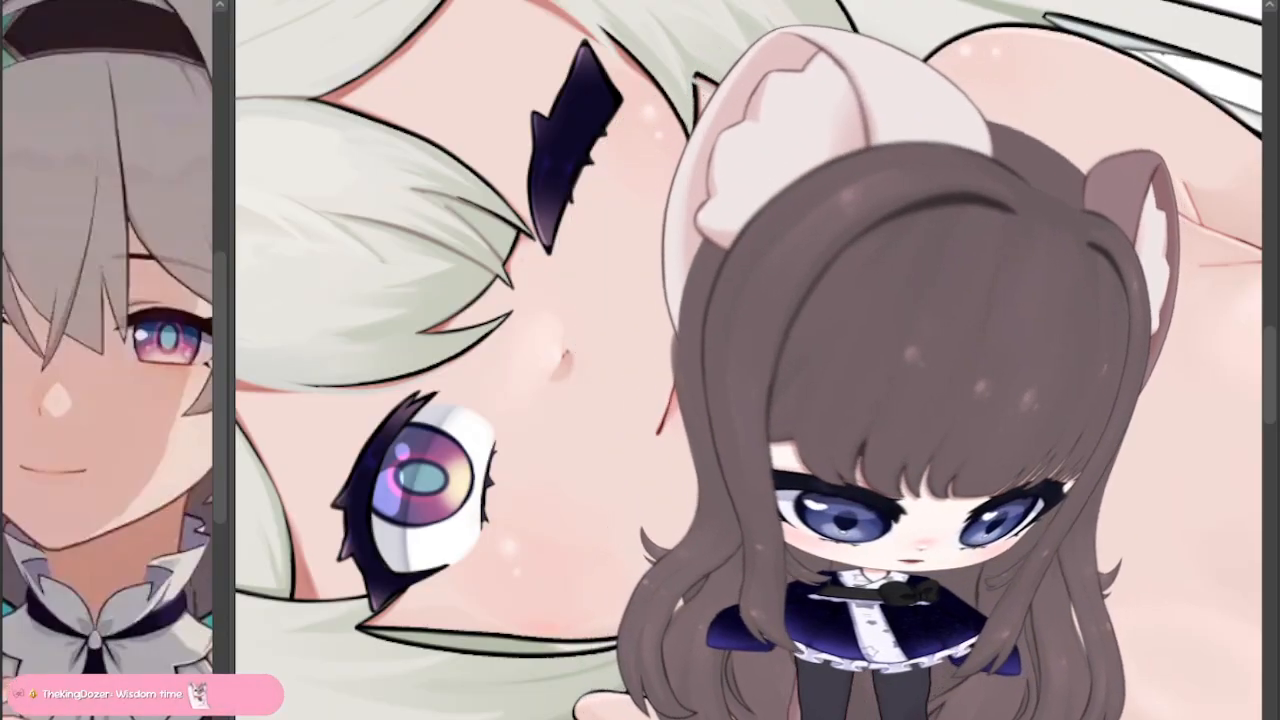
key(Home)
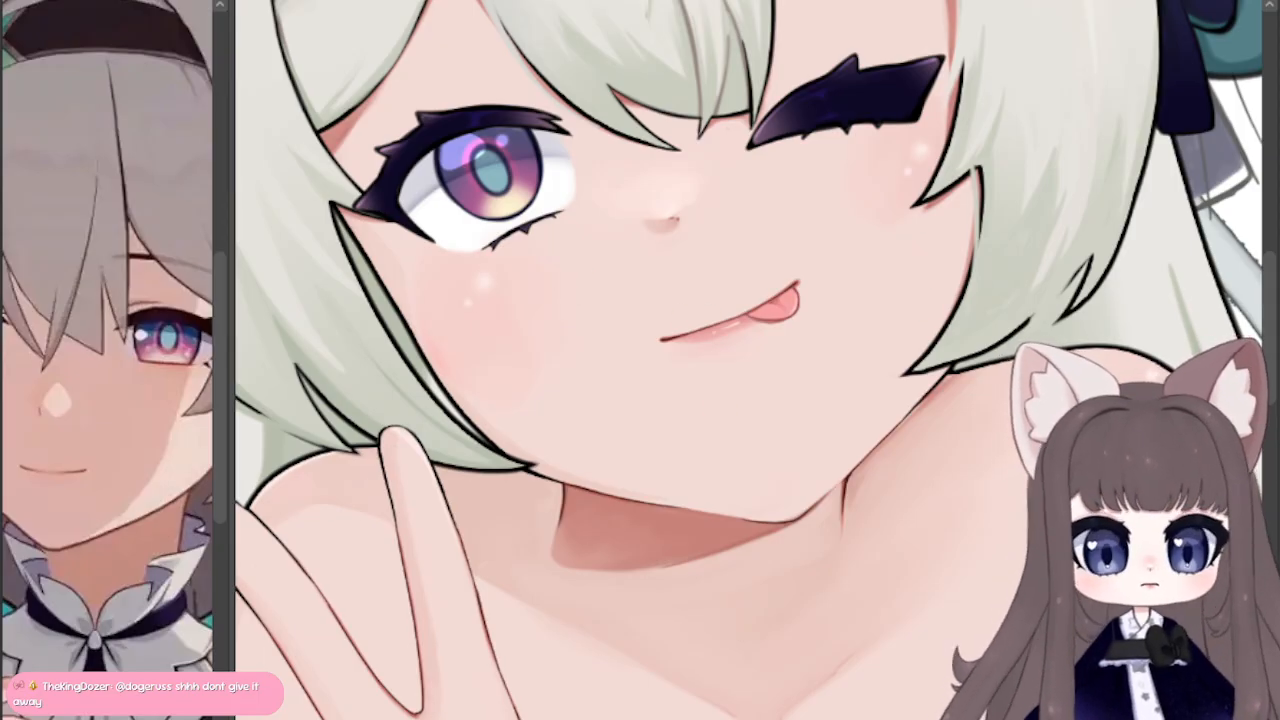
Step: Examine the shaded open eye, nose and mouth up close, and compare the face with the full figure
scroll(1276, 320, up, 4)
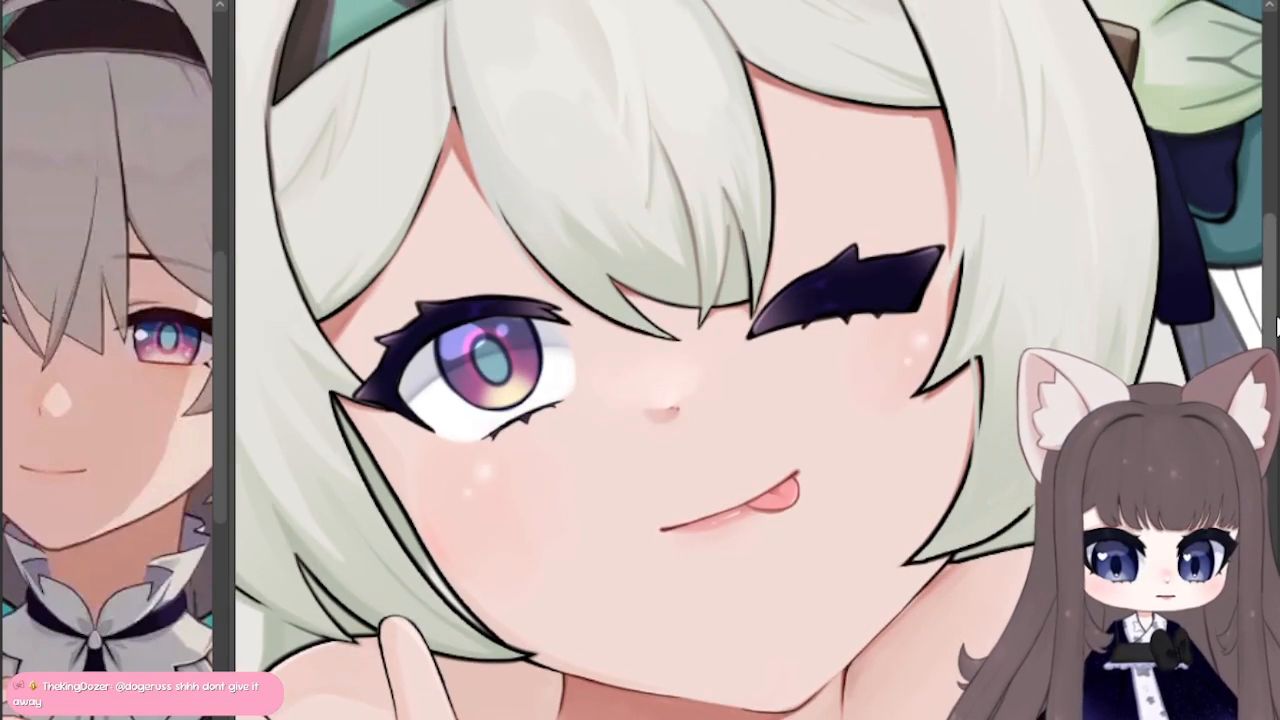
scroll(626, 374, up, 8)
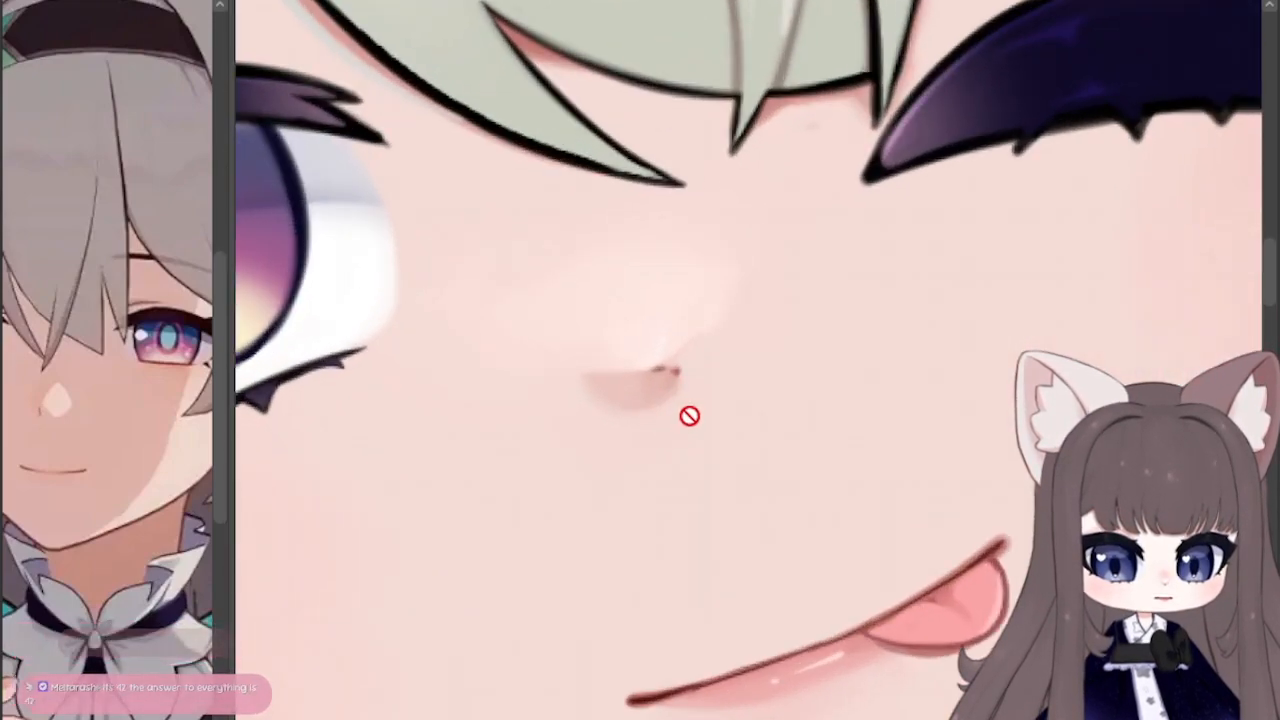
scroll(689, 416, down, 8)
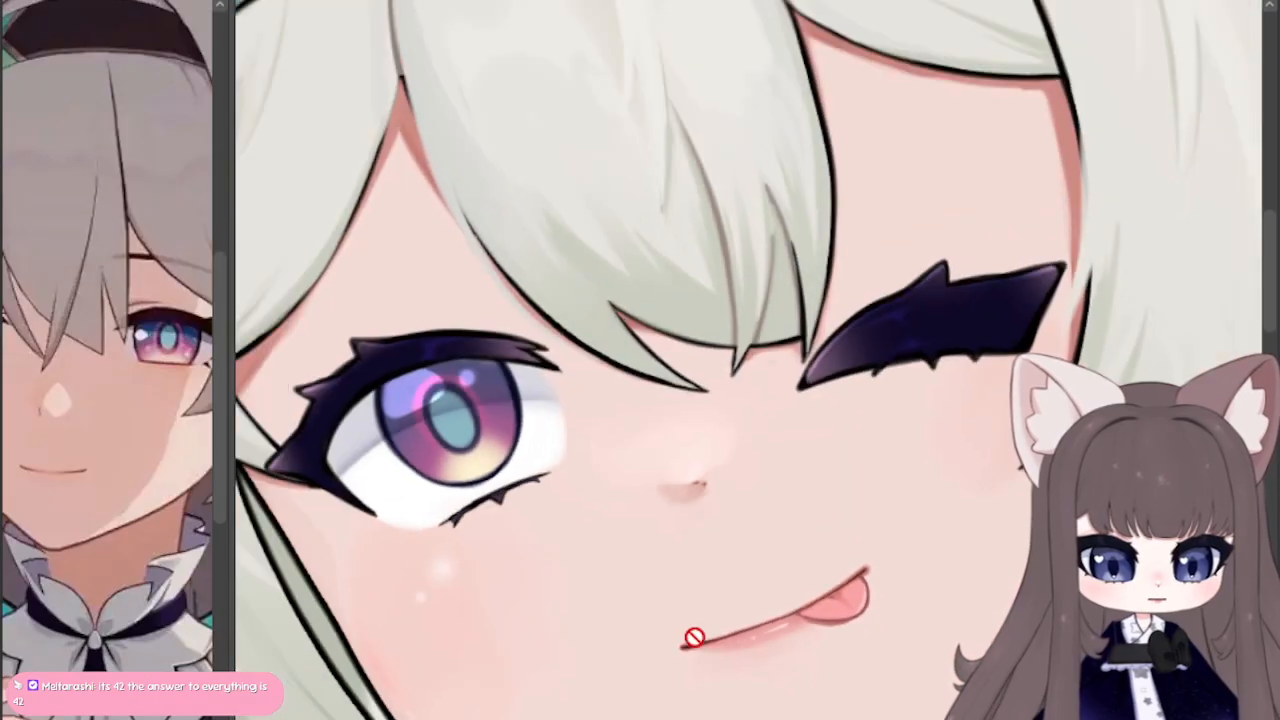
scroll(702, 655, down, 6)
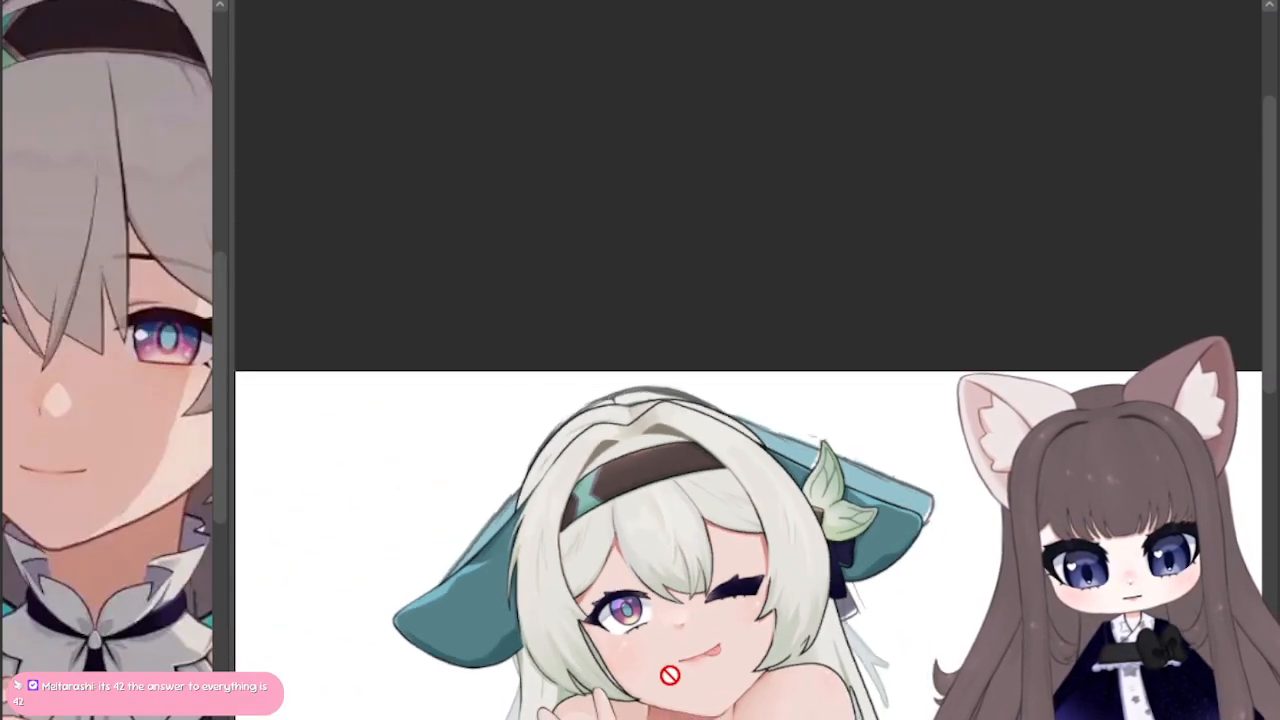
scroll(669, 676, up, 3)
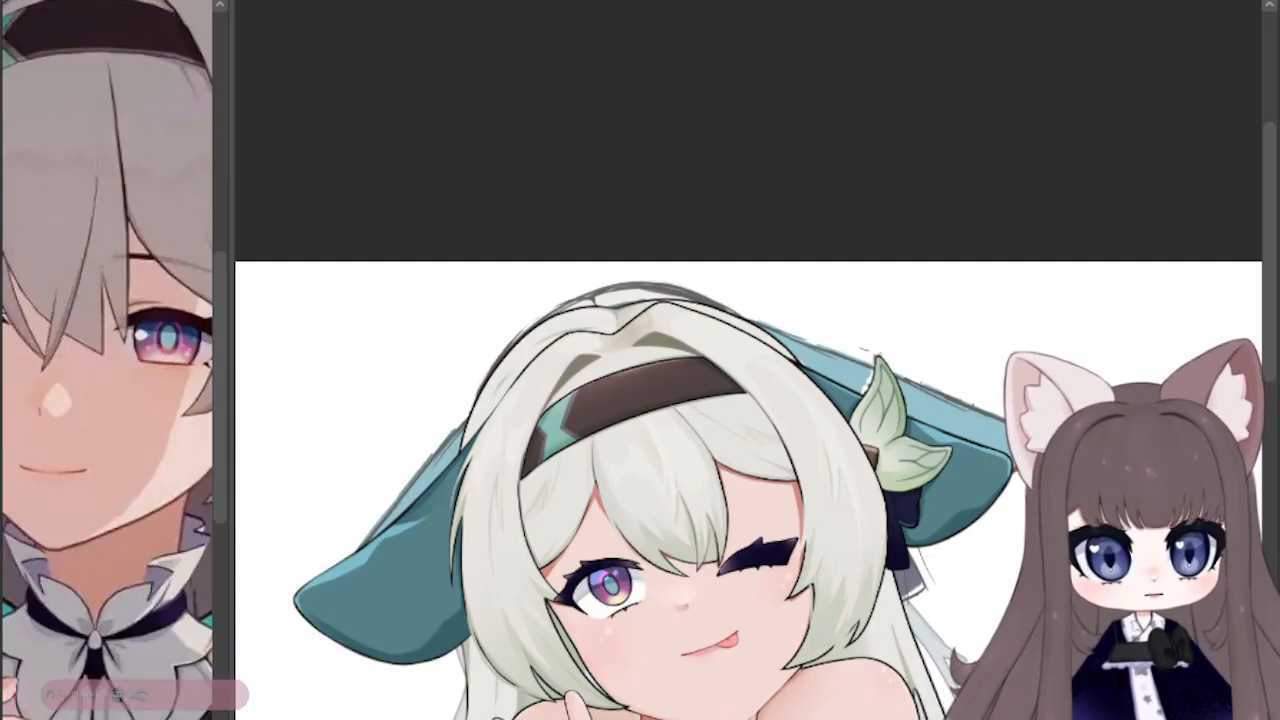
drag(1268, 165, 1265, 257)
scroll(460, 389, down, 2)
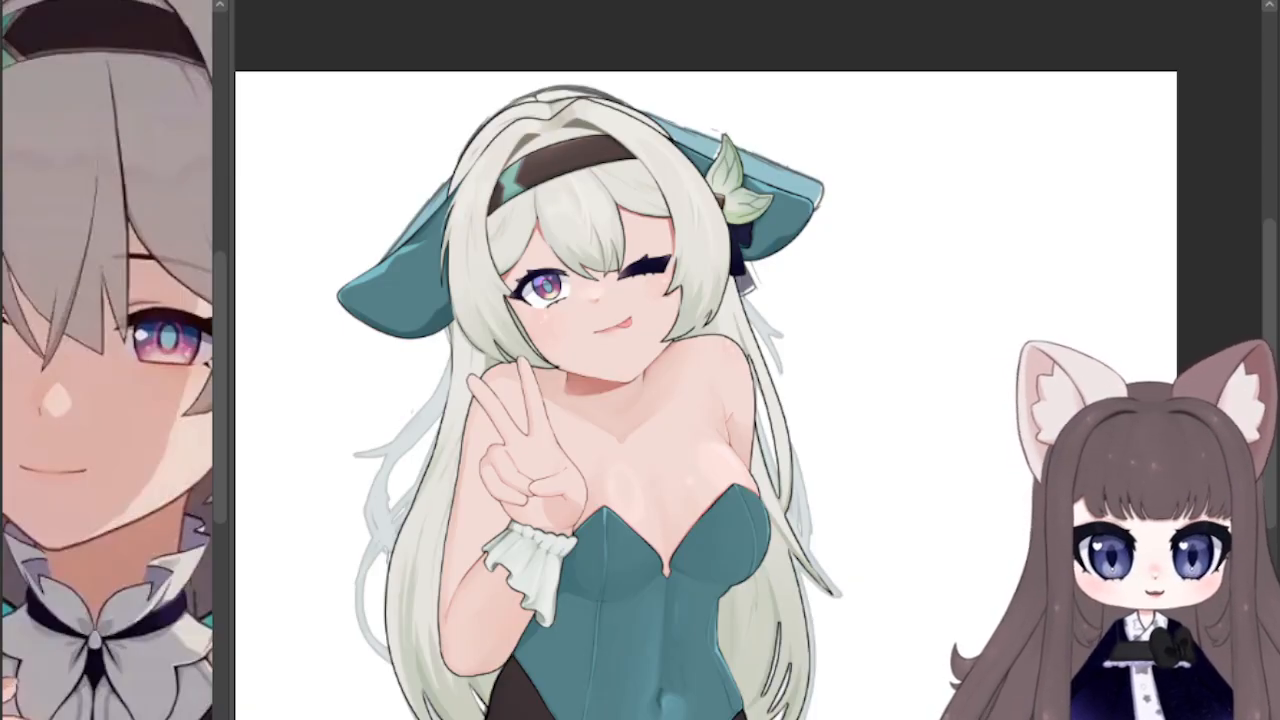
key(ctrl+0)
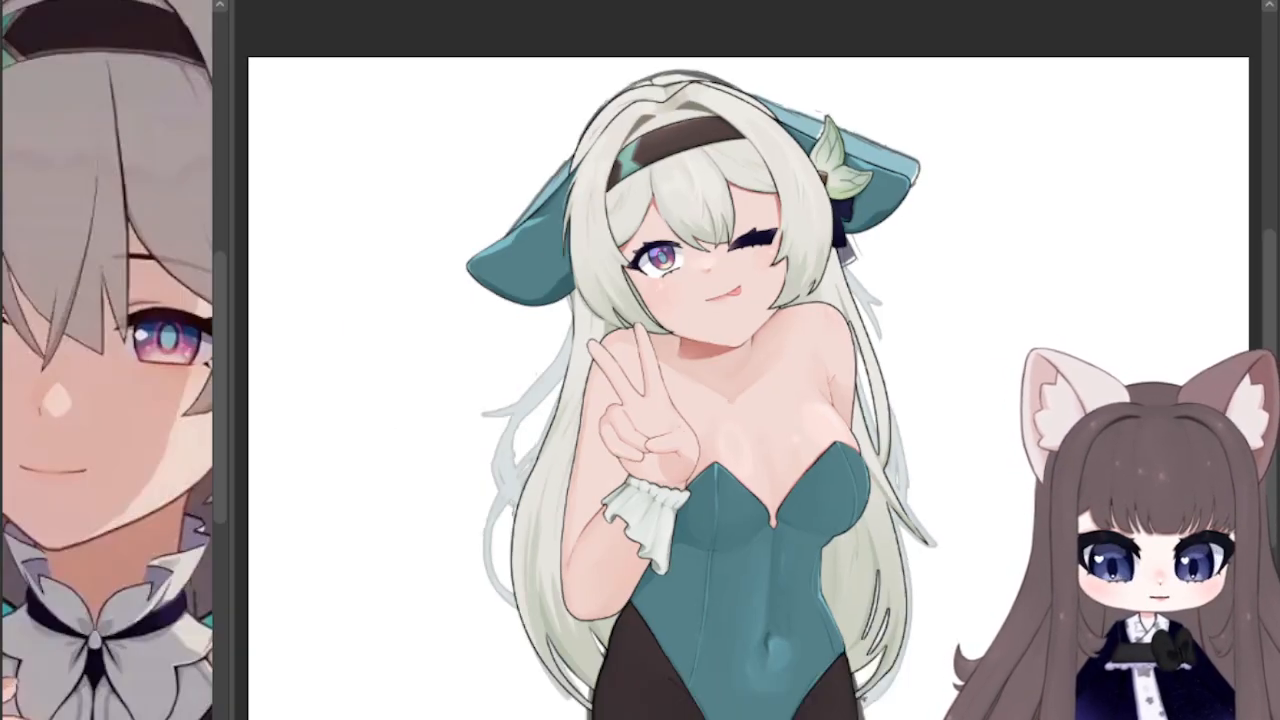